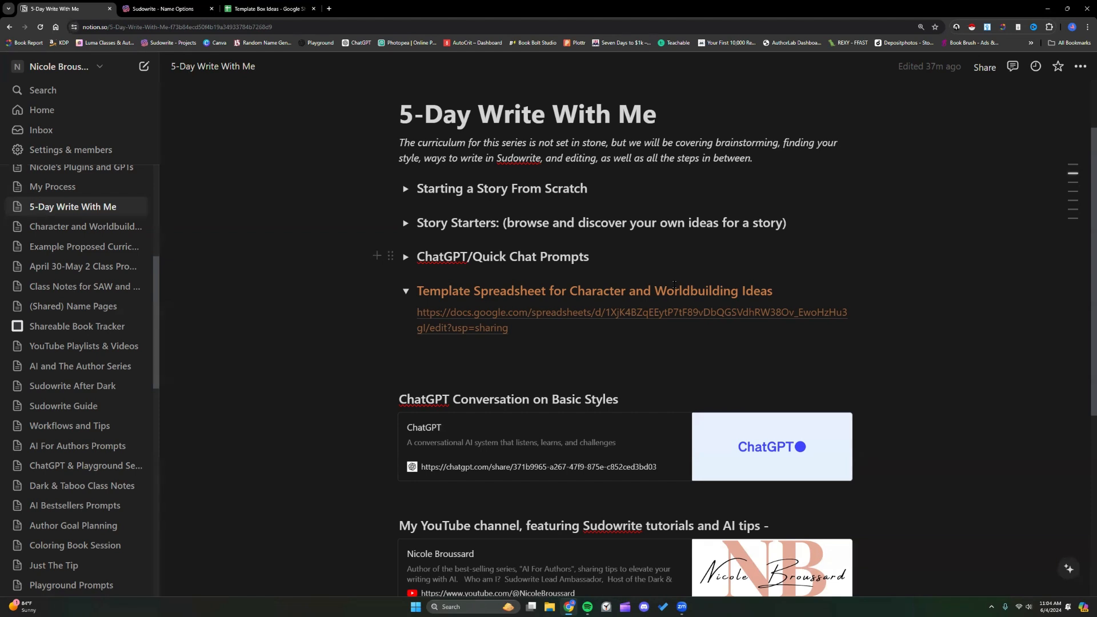
- Hyphenate "Worldbuilding" as "World-building" in the Template Spreadsheet heading on the 5-Day Write With Me page
{"action": "left_click", "coordinate": [689, 291]}
{"action": "type", "text": "-"}
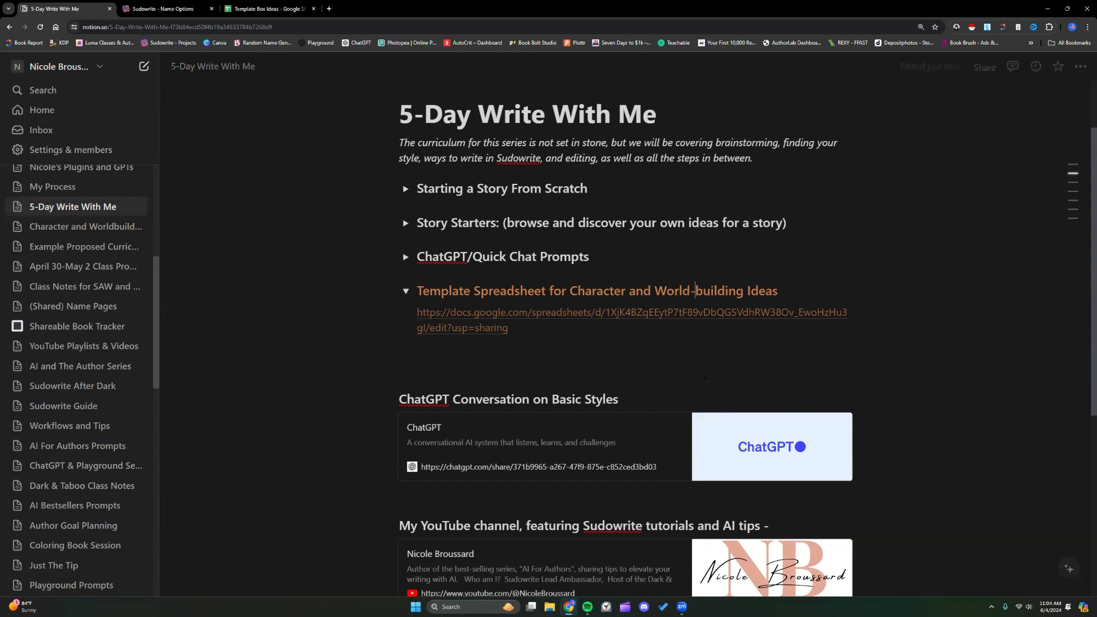
{"action": "key", "text": "ctrl+slash"}
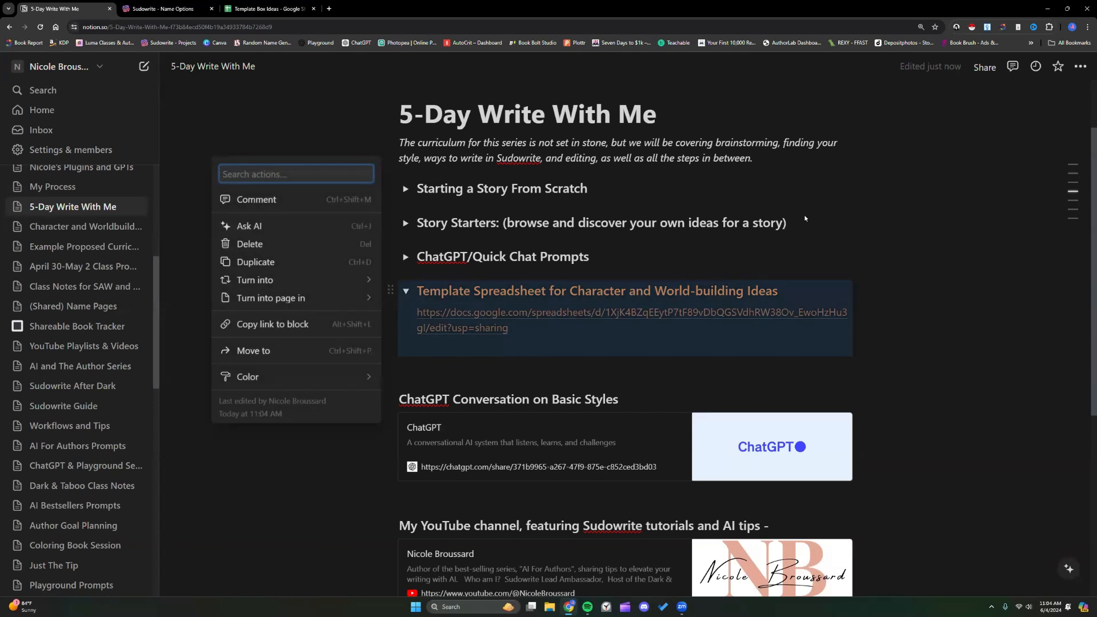
{"action": "key", "text": "Escape"}
{"action": "left_click", "coordinate": [806, 222]}
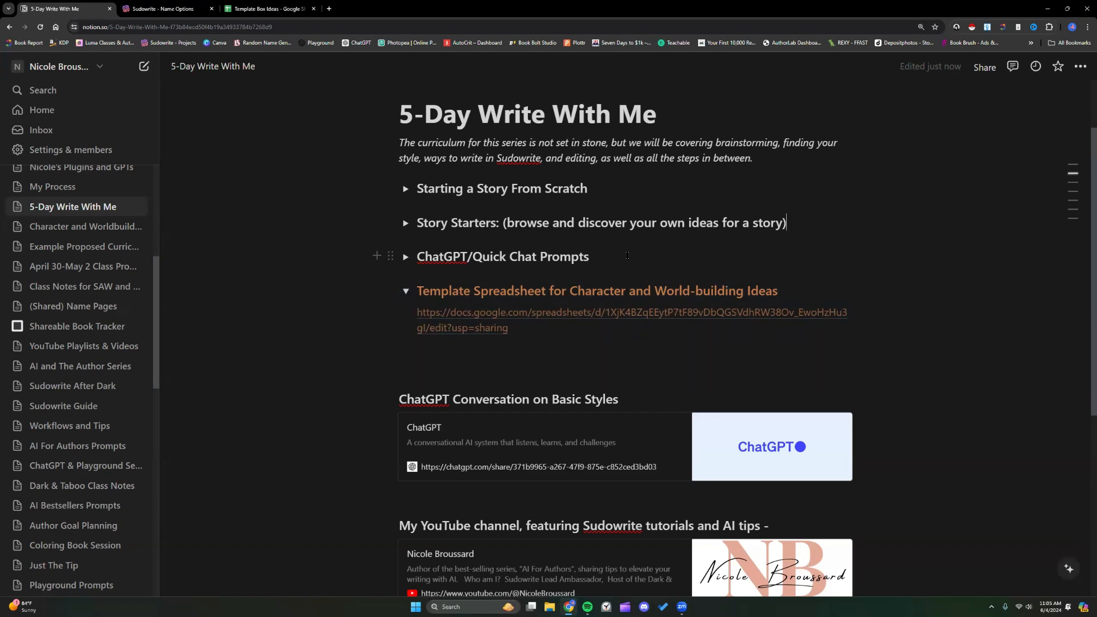
- Open ChatGPT in a new browser tab, check the OpenAI status page for outages, and close both pages
{"action": "left_click", "coordinate": [329, 8]}
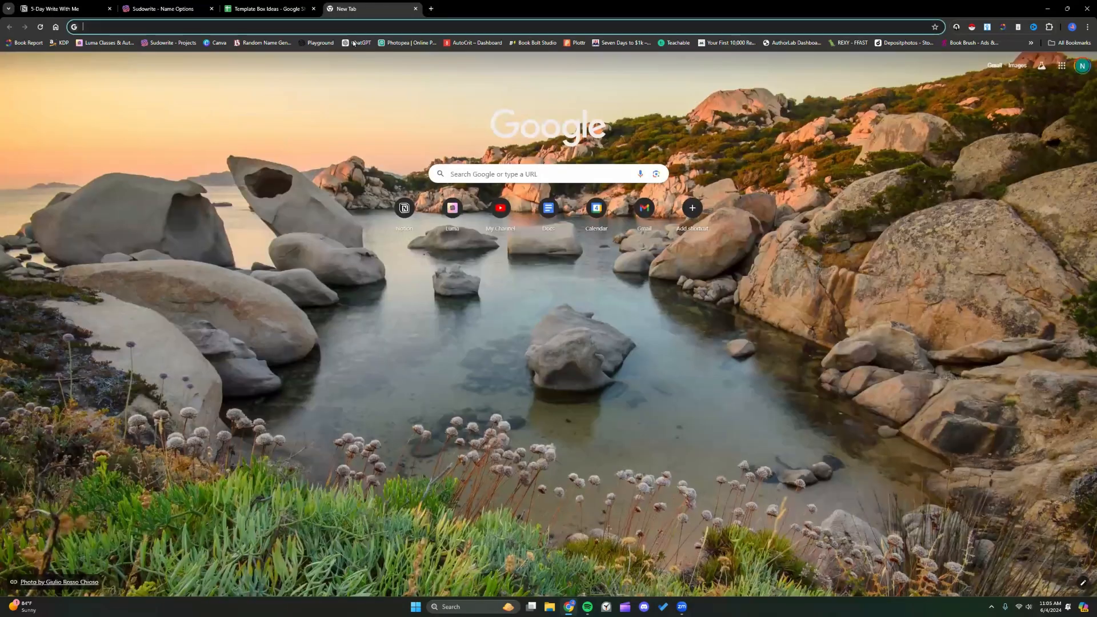
{"action": "left_click", "coordinate": [357, 43]}
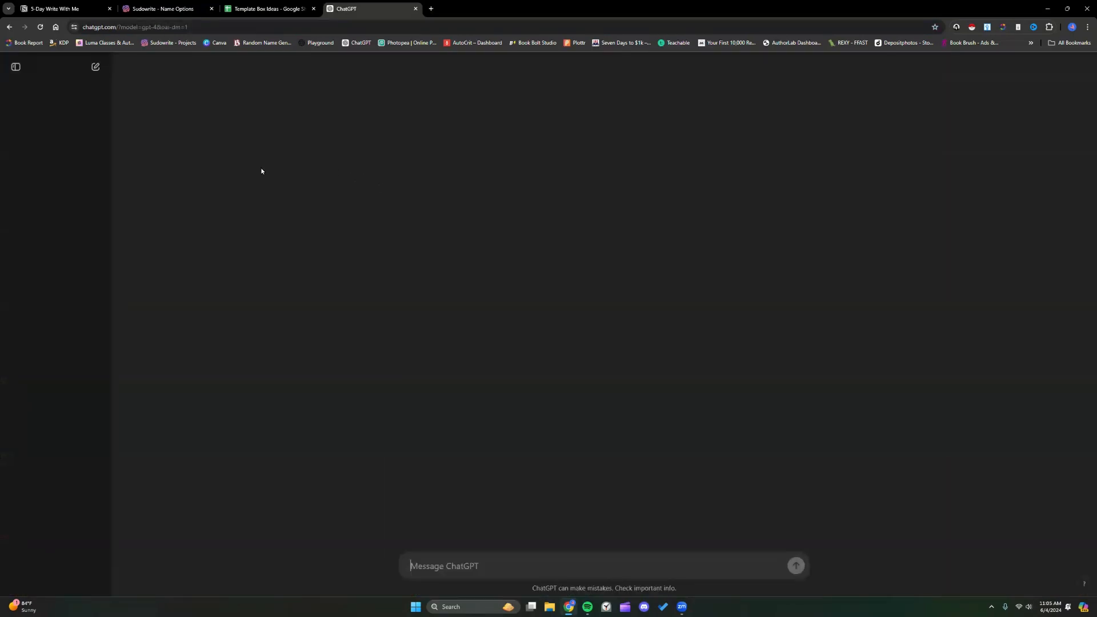
{"action": "left_click", "coordinate": [430, 8]}
{"action": "type", "text": "ope"}
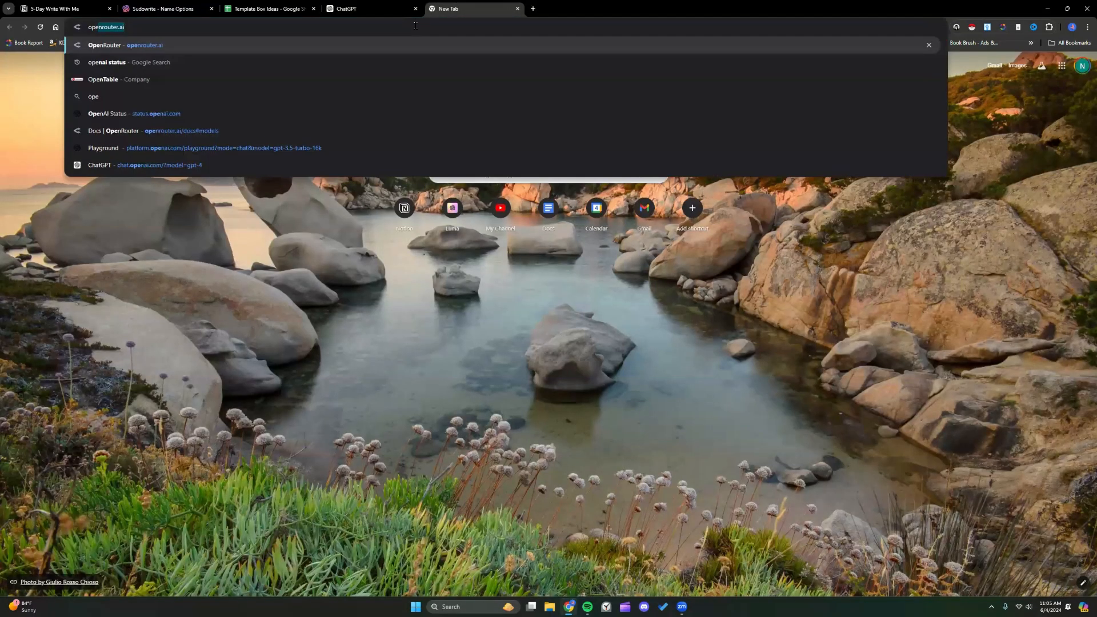
{"action": "type", "text": "n ai"}
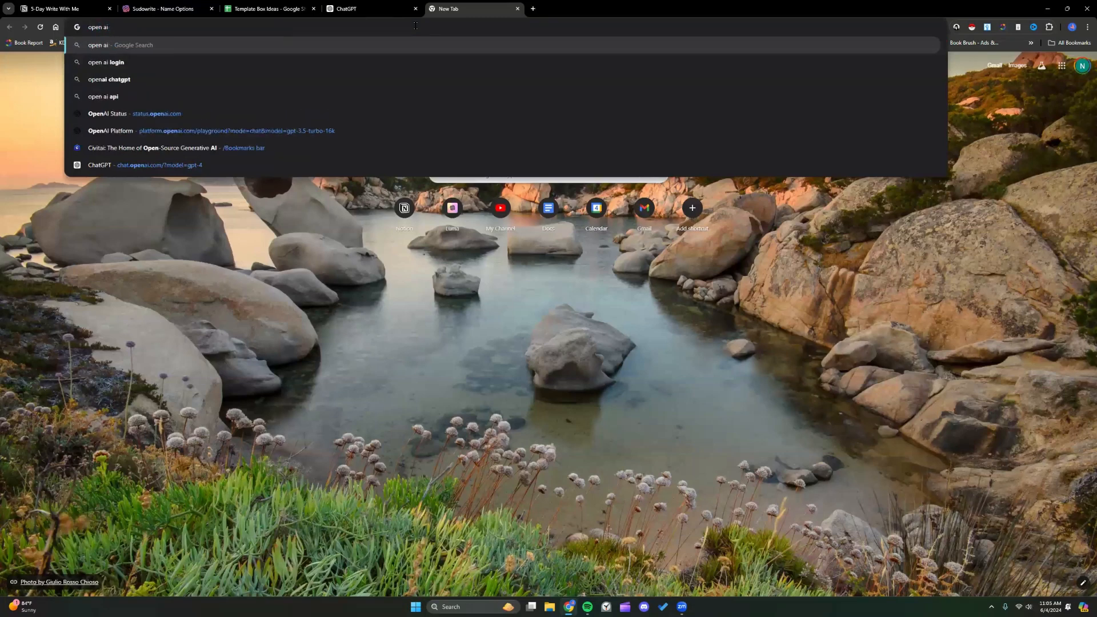
{"action": "type", "text": " st"}
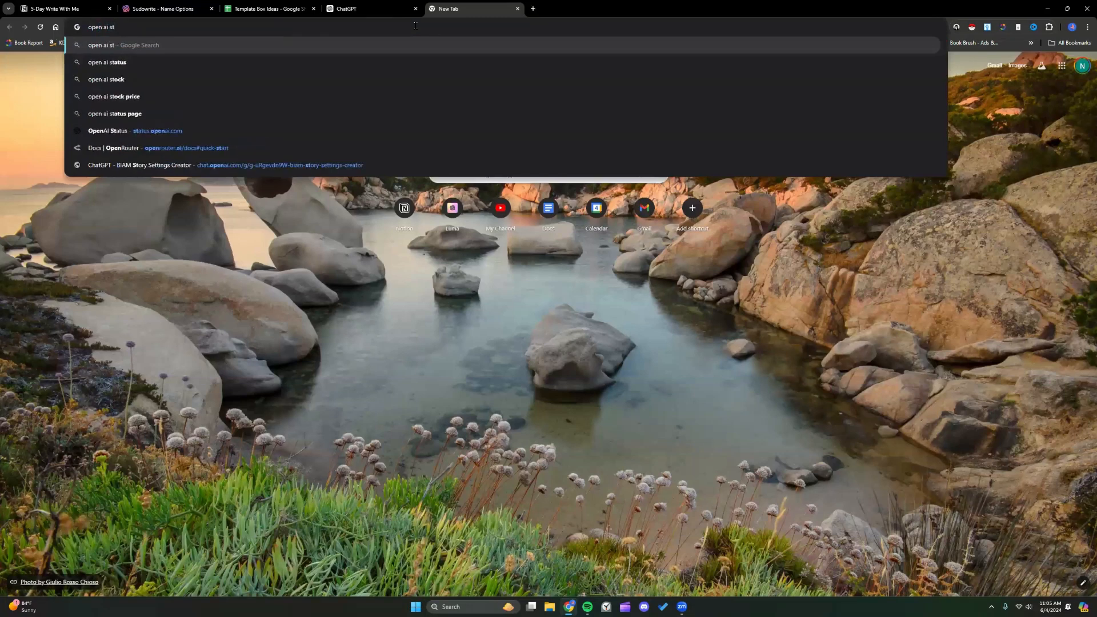
{"action": "left_click", "coordinate": [152, 60]}
{"action": "left_click", "coordinate": [137, 155]}
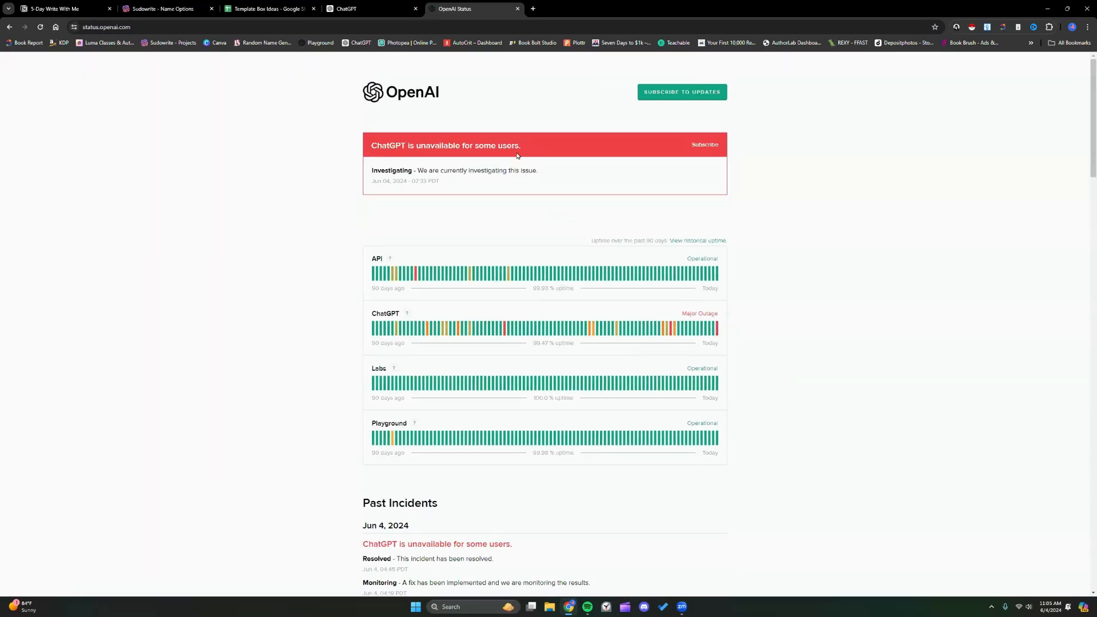
{"action": "left_click", "coordinate": [518, 9]}
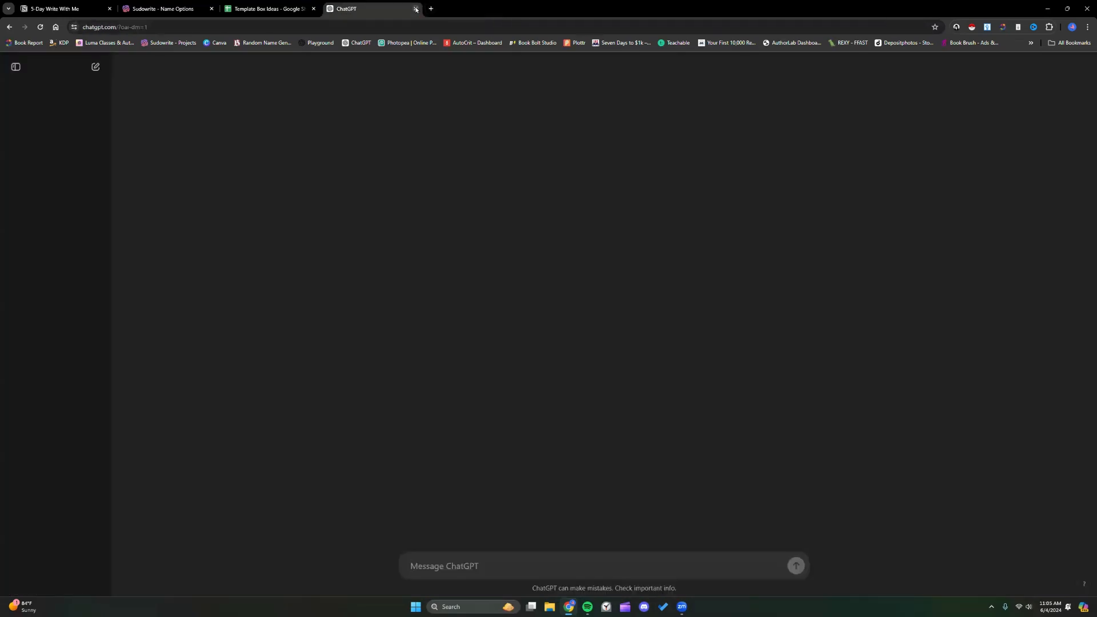
{"action": "left_click", "coordinate": [415, 9]}
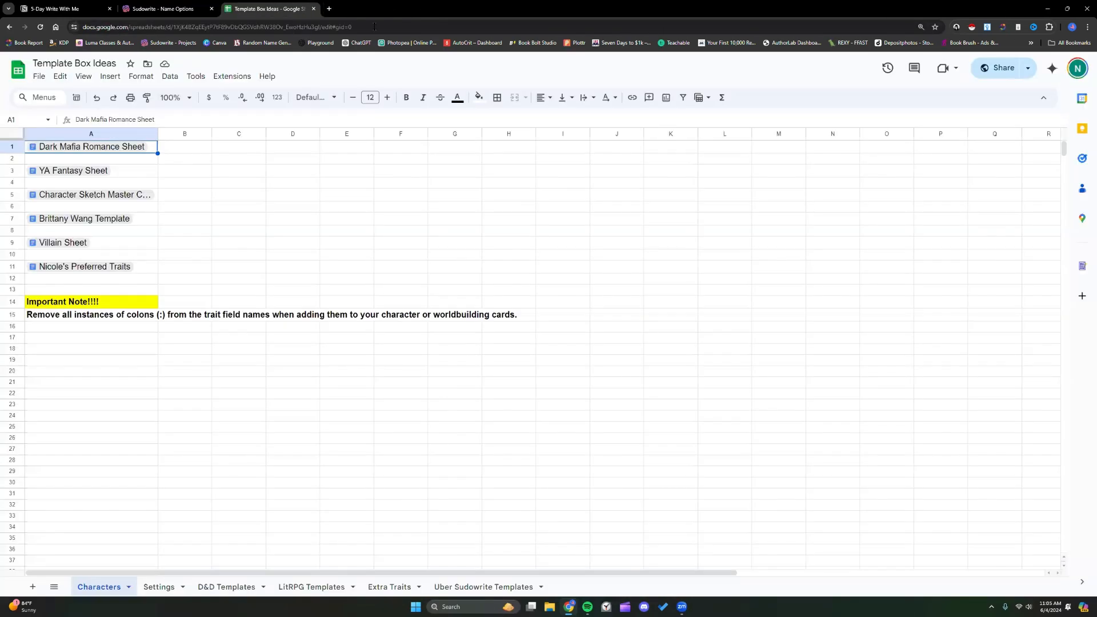
{"action": "left_click", "coordinate": [185, 10]}
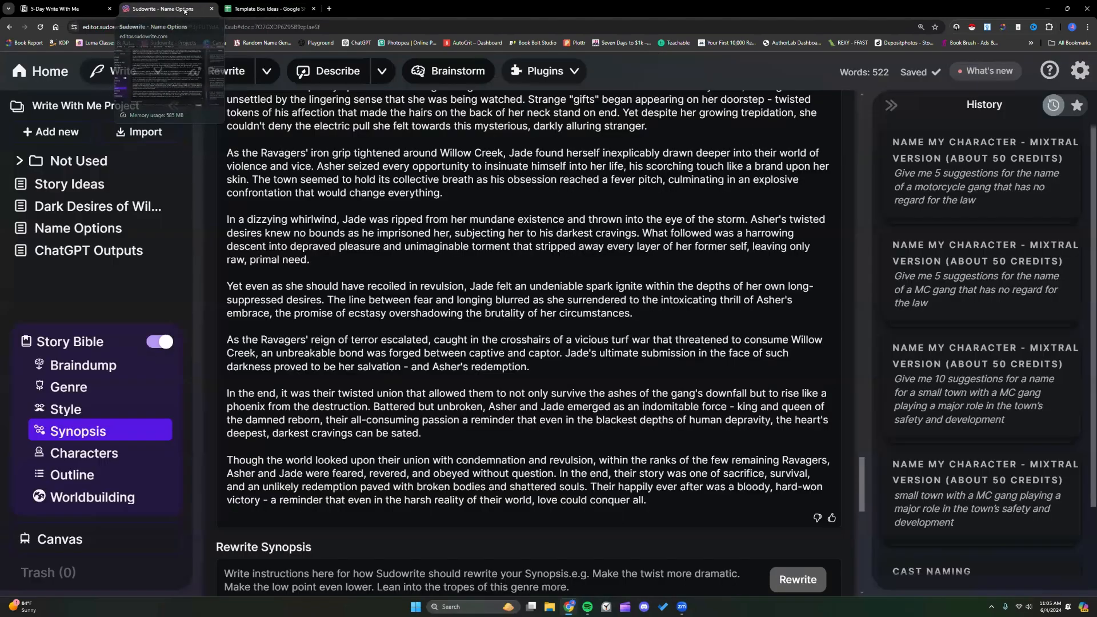
{"action": "left_click", "coordinate": [75, 14]}
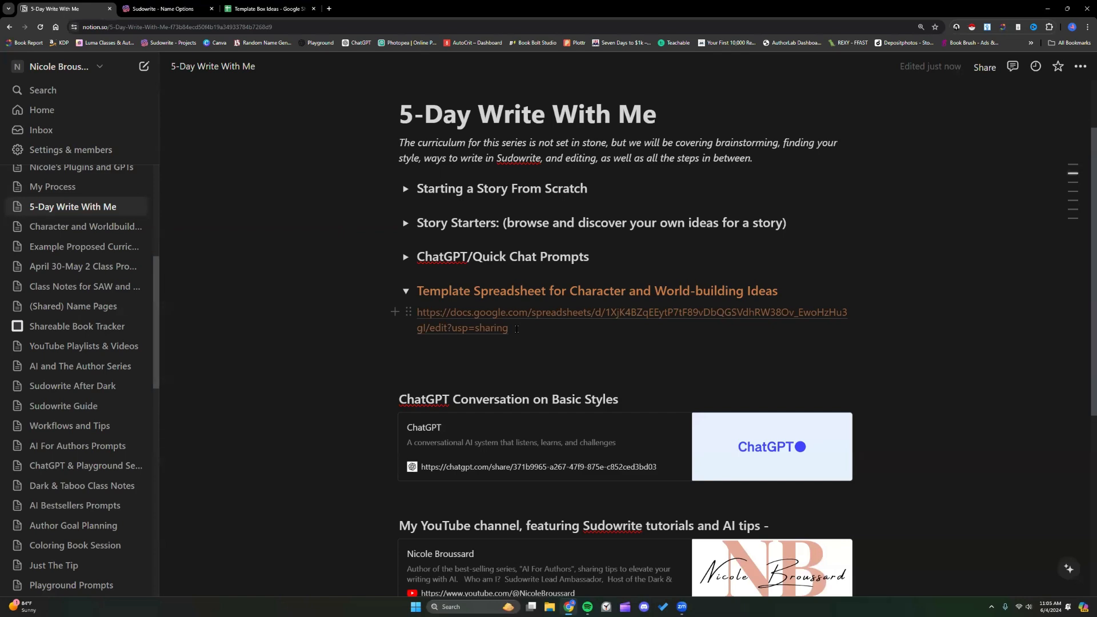
{"action": "left_click", "coordinate": [165, 9]}
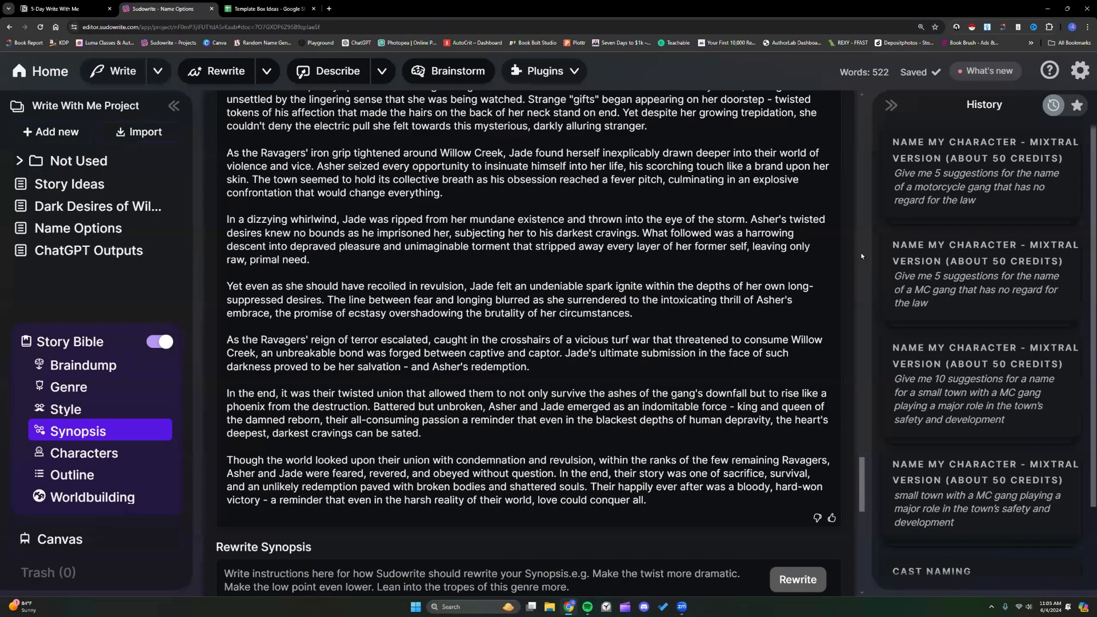
{"action": "left_click_drag", "start_coordinate": [544, 179], "coordinate": [543, 199]}
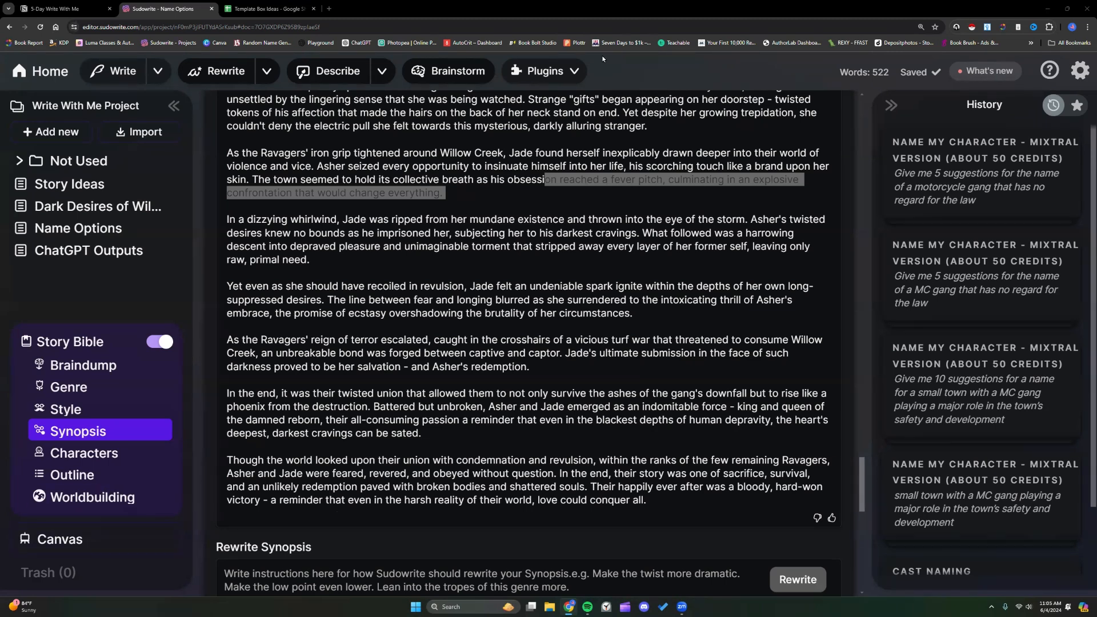
{"action": "left_click", "coordinate": [587, 204]}
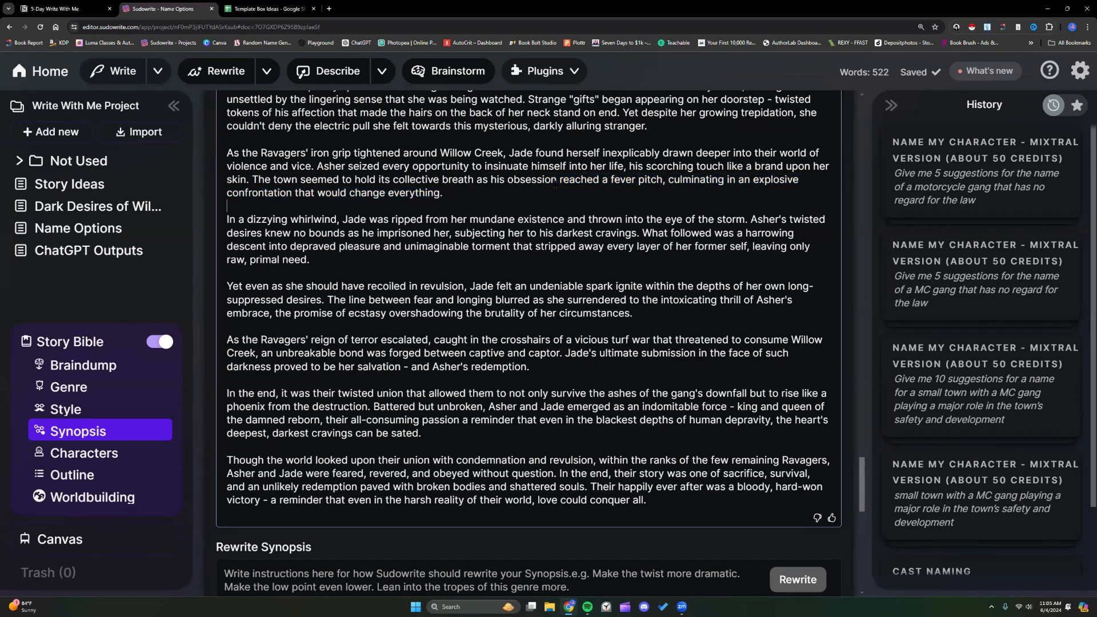
- Switch to the 5-Day Write With Me page in Notion and copy its published web link
{"action": "left_click", "coordinate": [79, 6]}
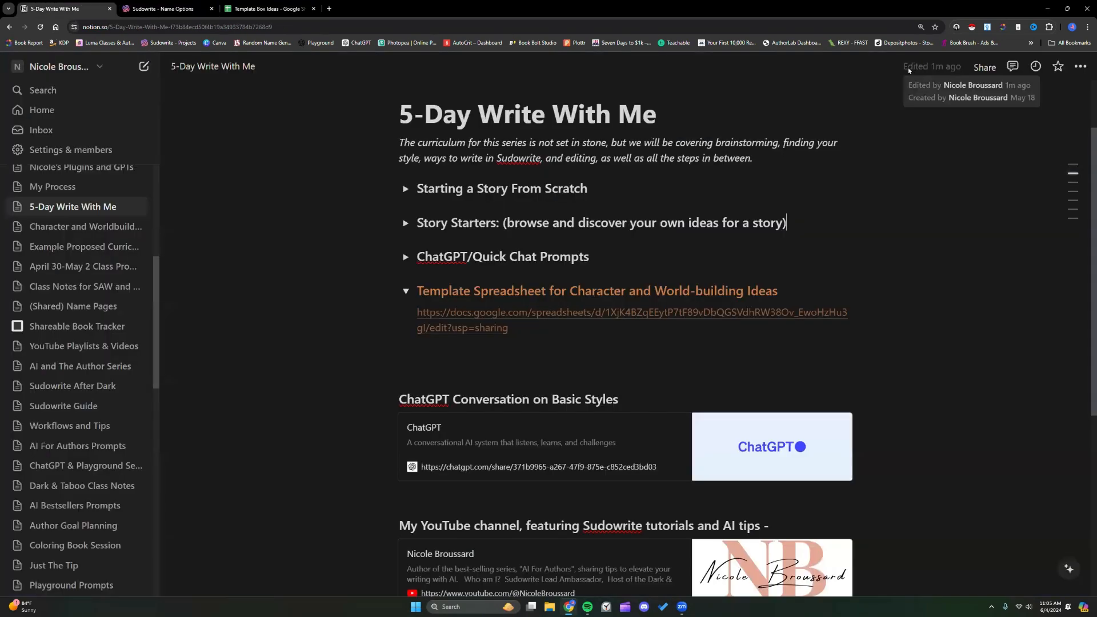
{"action": "left_click", "coordinate": [980, 69]}
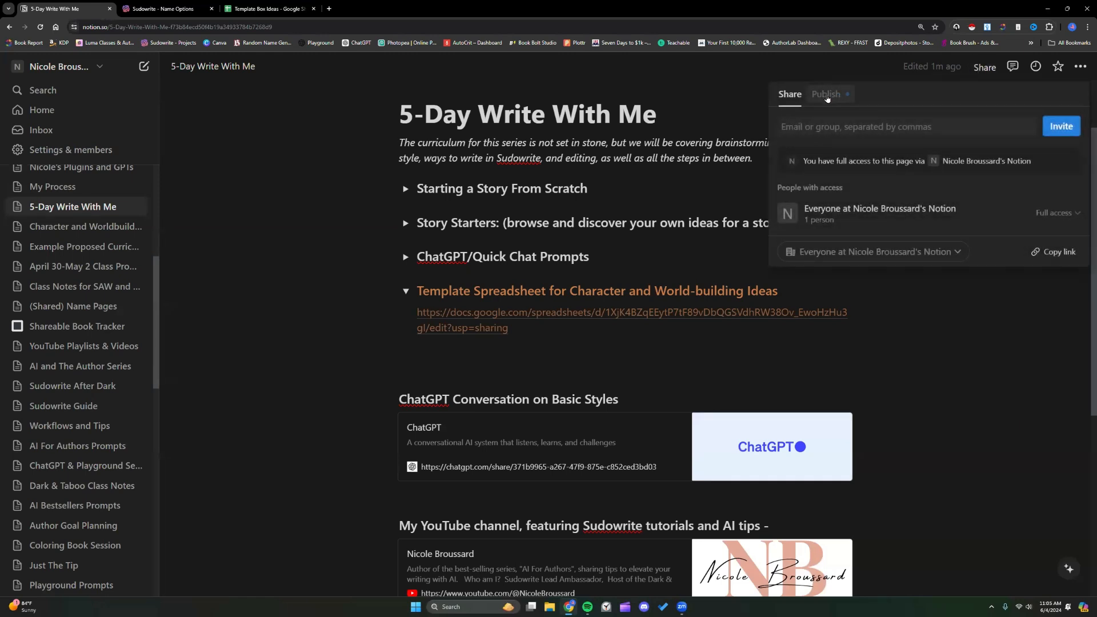
{"action": "left_click", "coordinate": [826, 95]}
{"action": "left_click", "coordinate": [1072, 152]}
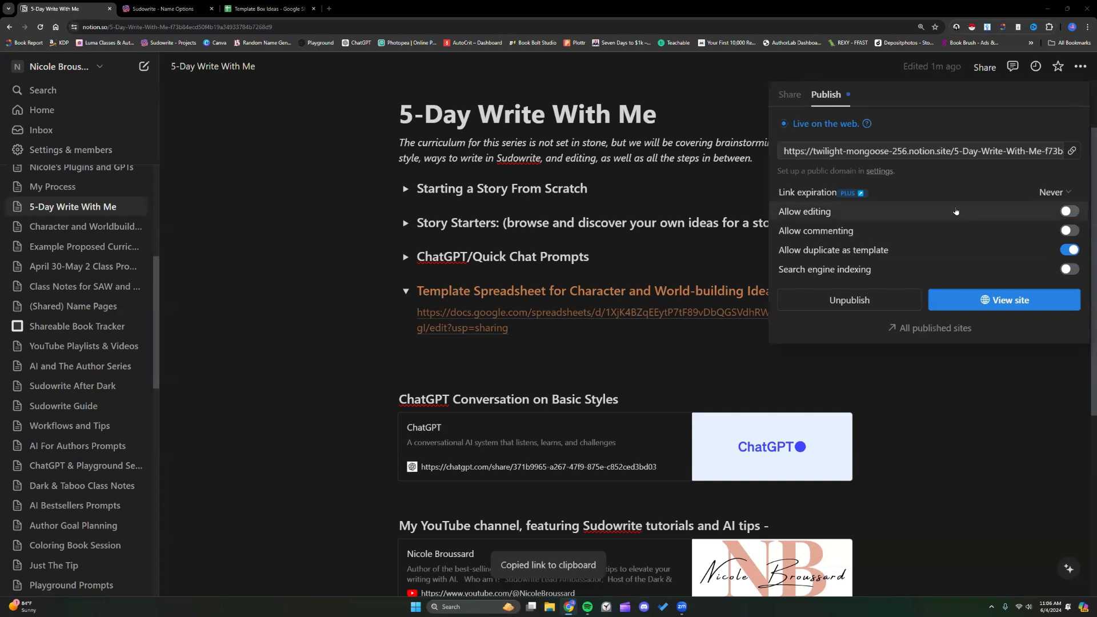
{"action": "left_click", "coordinate": [689, 92]}
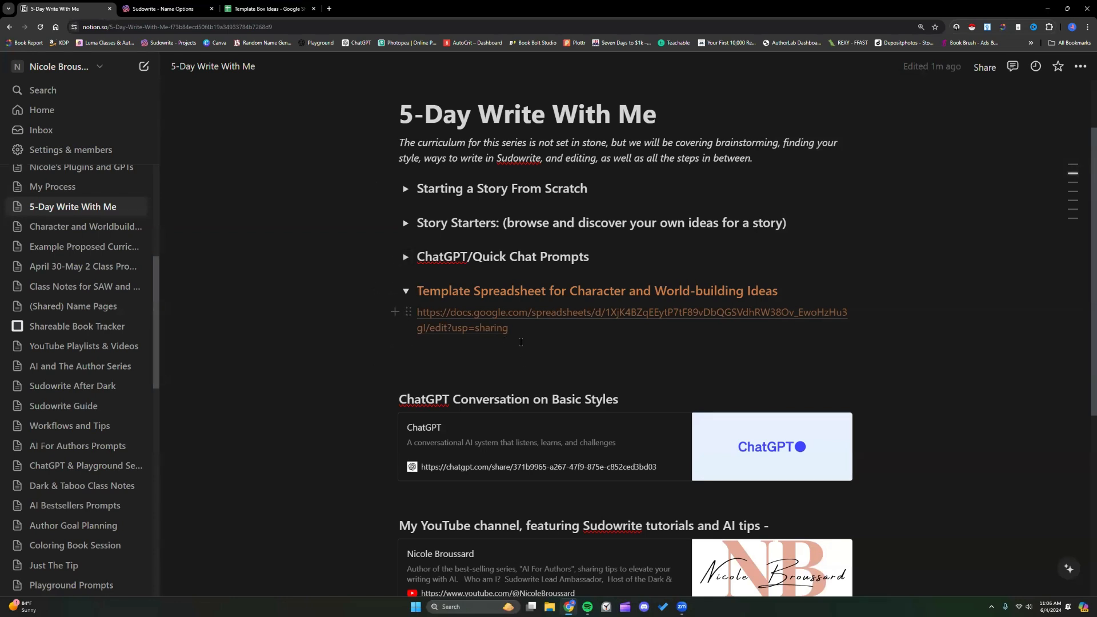
- Expand the ChatGPT/Quick Chat Prompts section, review its last two prompts on story premise and making the story stronger, and collapse it
{"action": "left_click", "coordinate": [406, 256]}
{"action": "scroll", "coordinate": [470, 381], "scroll_direction": "down", "scroll_amount": 1}
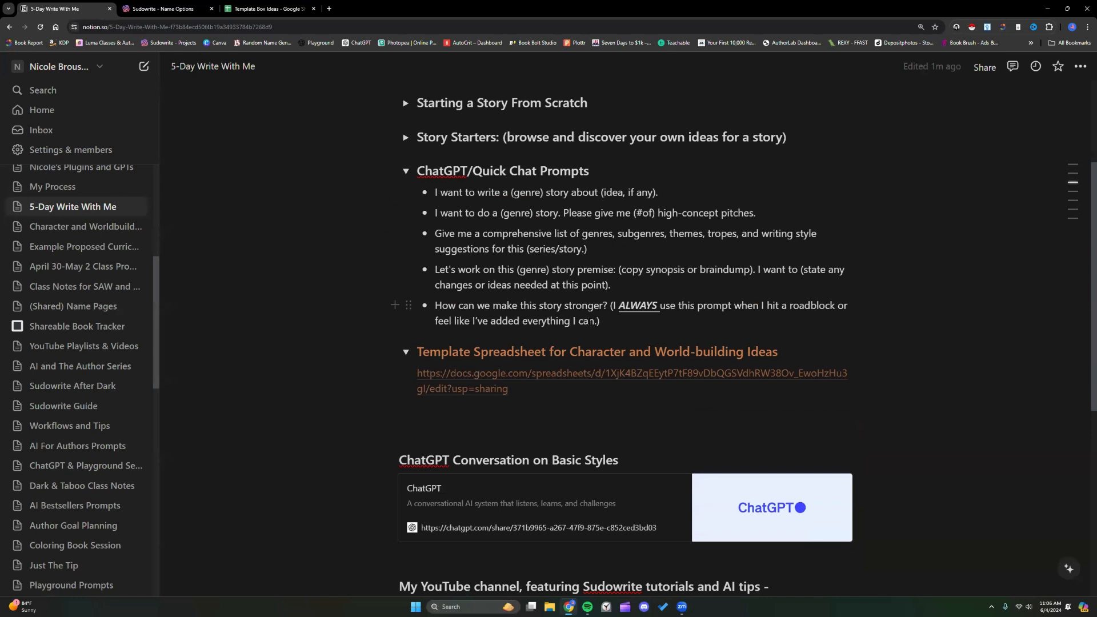
{"action": "left_click_drag", "start_coordinate": [606, 324], "coordinate": [640, 290]}
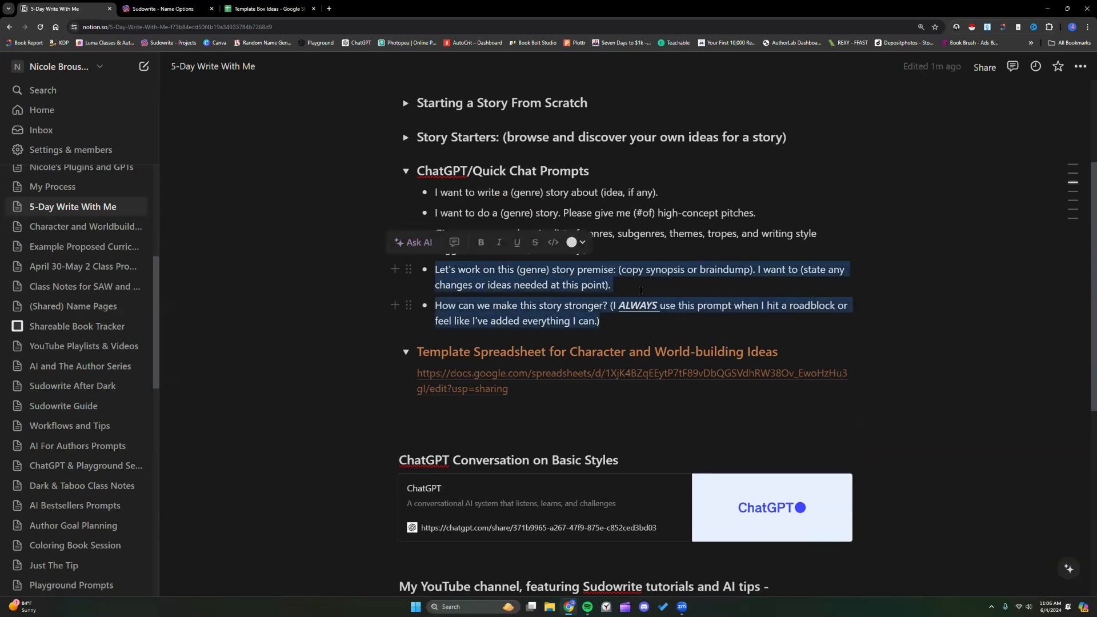
{"action": "left_click", "coordinate": [641, 288]}
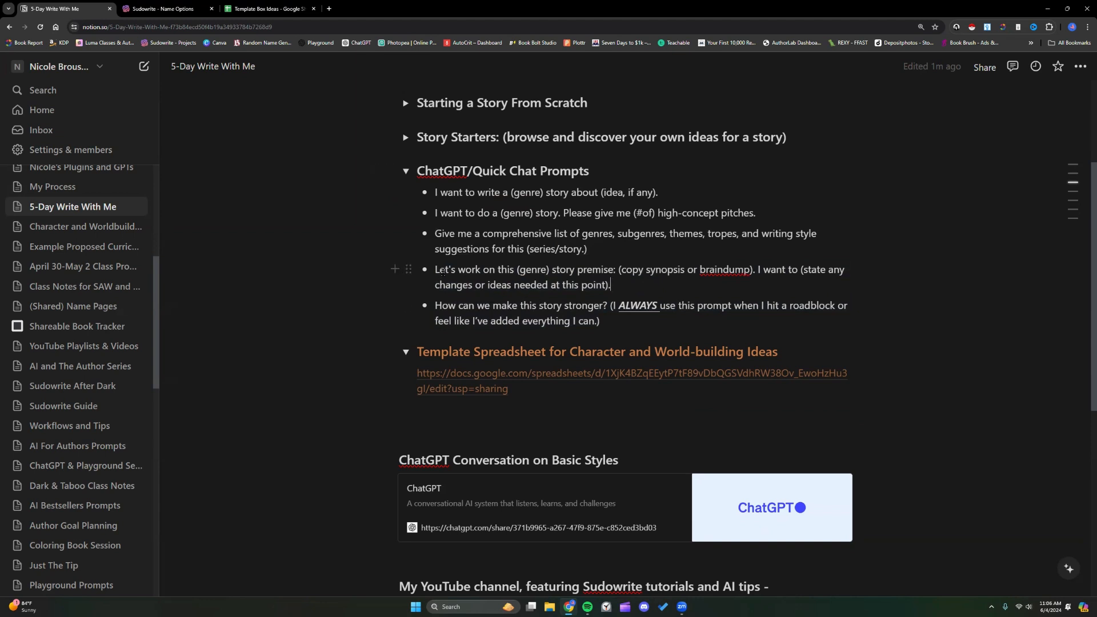
{"action": "left_click_drag", "start_coordinate": [435, 306], "coordinate": [605, 305]}
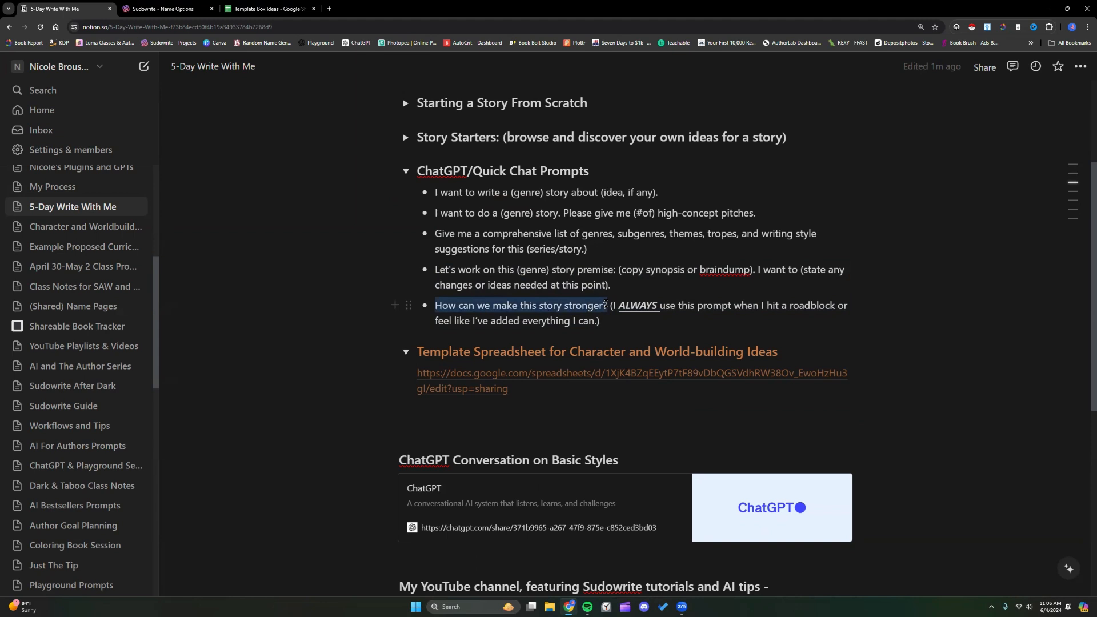
{"action": "left_click", "coordinate": [615, 317]}
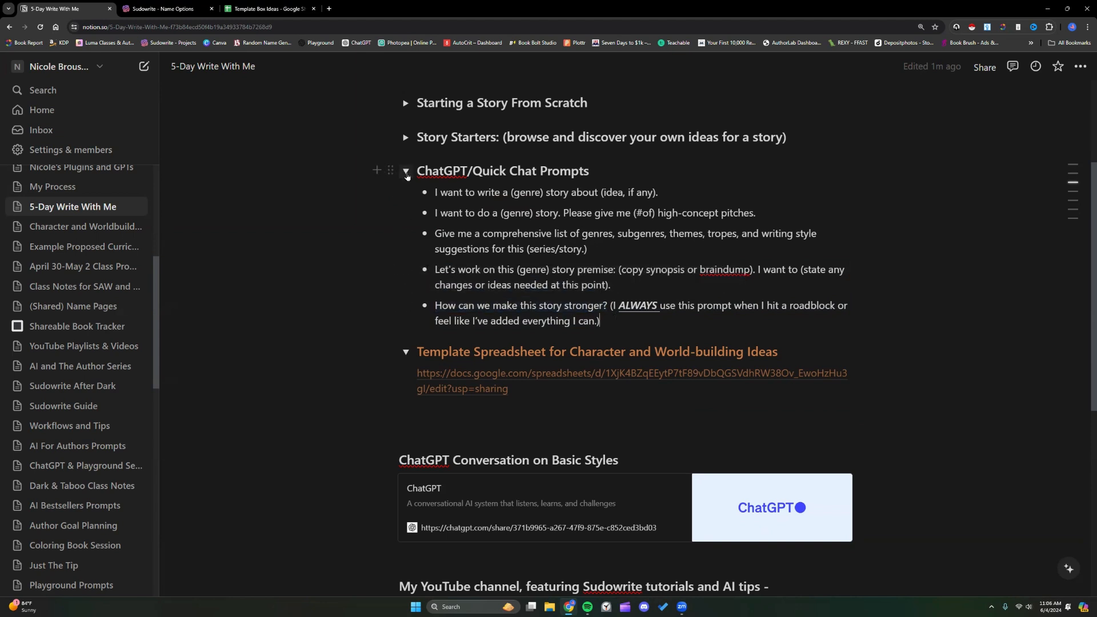
{"action": "left_click", "coordinate": [406, 172]}
- Switch to Sudowrite and compare the Story Bible's Braindump and Synopsis, highlighting the Braindump paragraph starting "Keep the tone dark"
{"action": "left_click", "coordinate": [179, 8]}
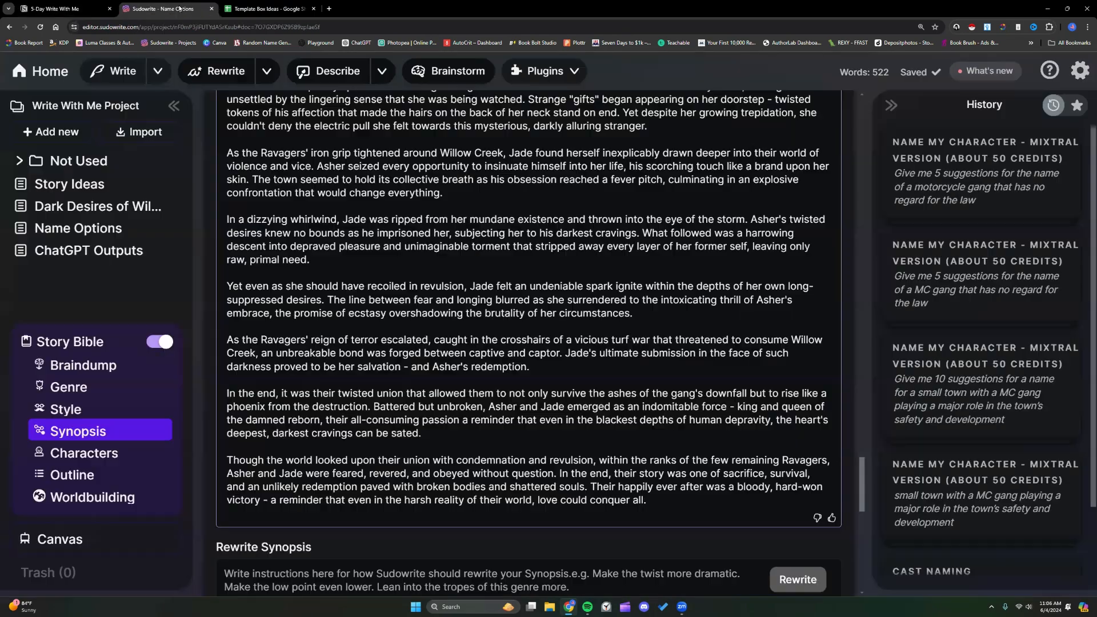
{"action": "scroll", "coordinate": [391, 276], "scroll_direction": "up", "scroll_amount": 12}
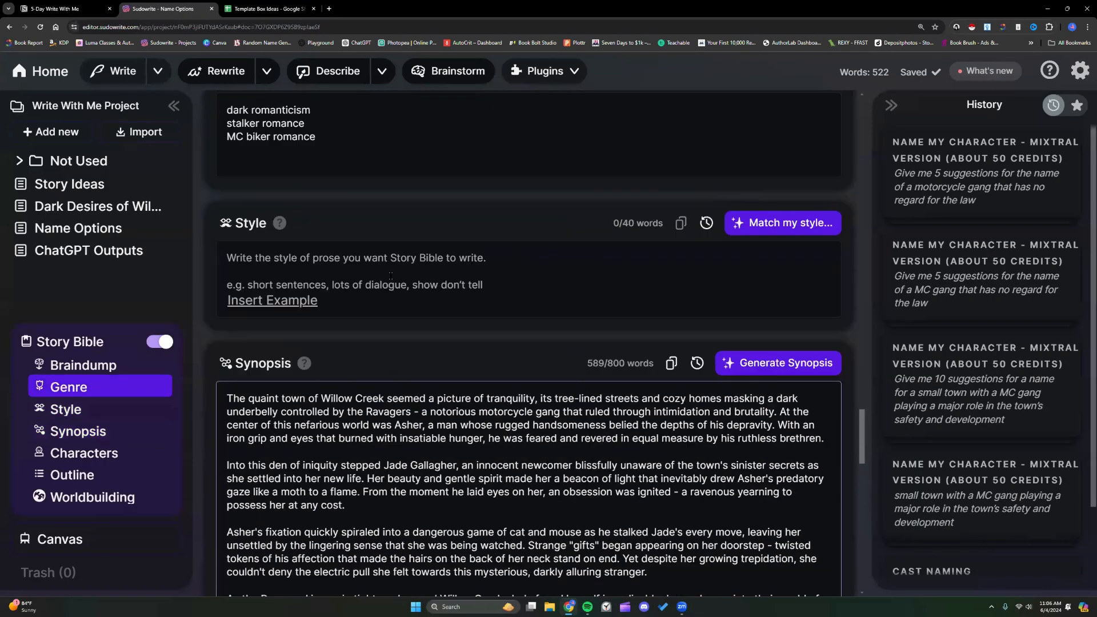
{"action": "scroll", "coordinate": [390, 276], "scroll_direction": "up", "scroll_amount": 7}
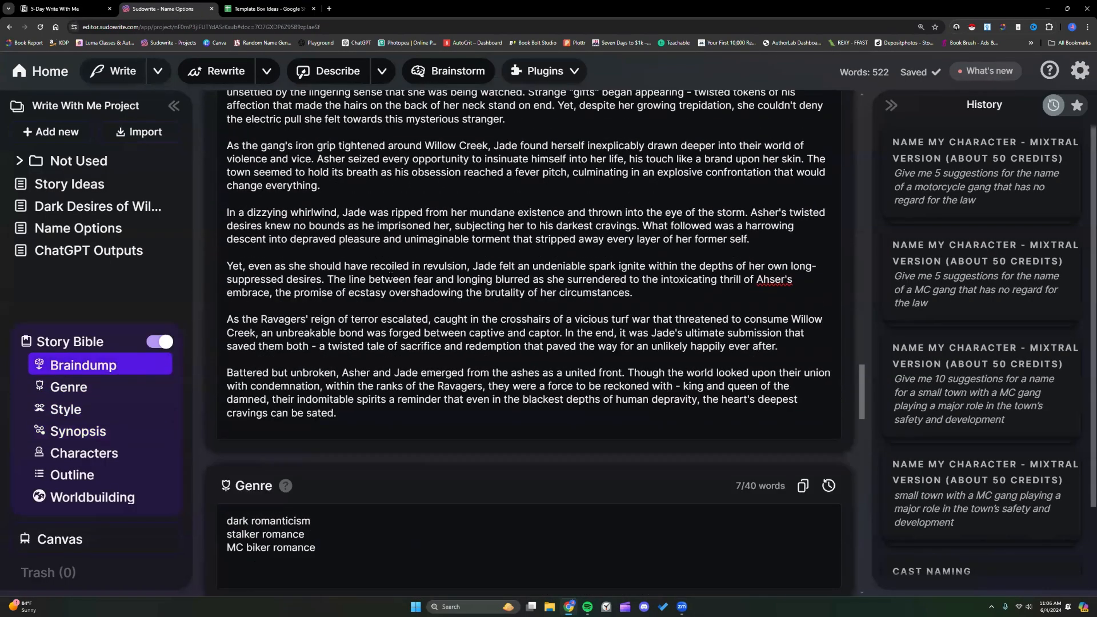
{"action": "scroll", "coordinate": [391, 276], "scroll_direction": "up", "scroll_amount": 3}
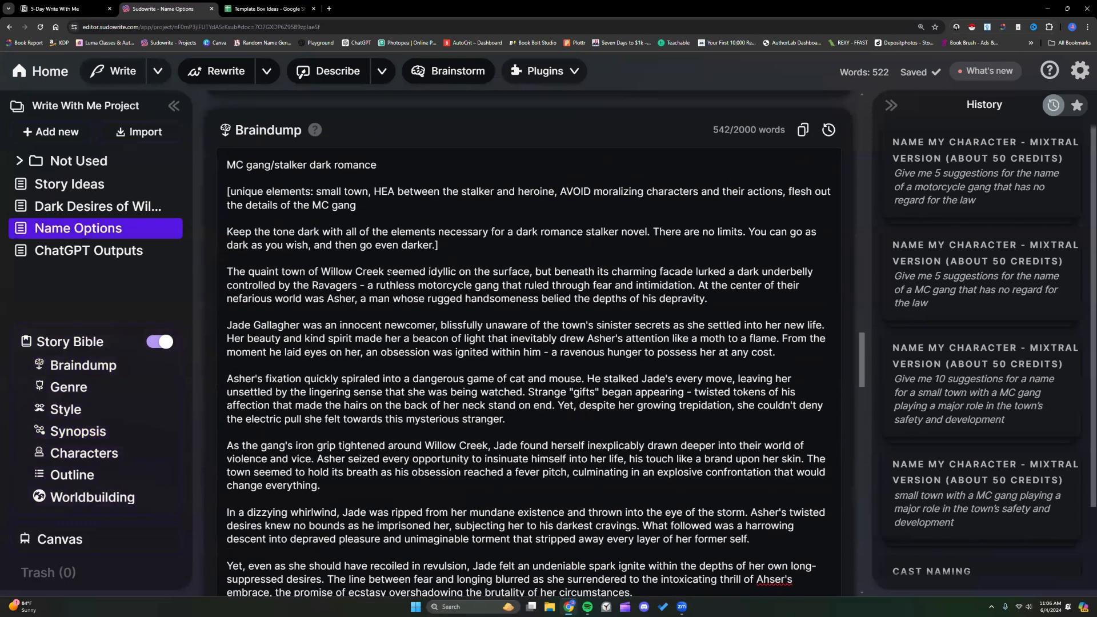
{"action": "scroll", "coordinate": [411, 299], "scroll_direction": "down", "scroll_amount": 3}
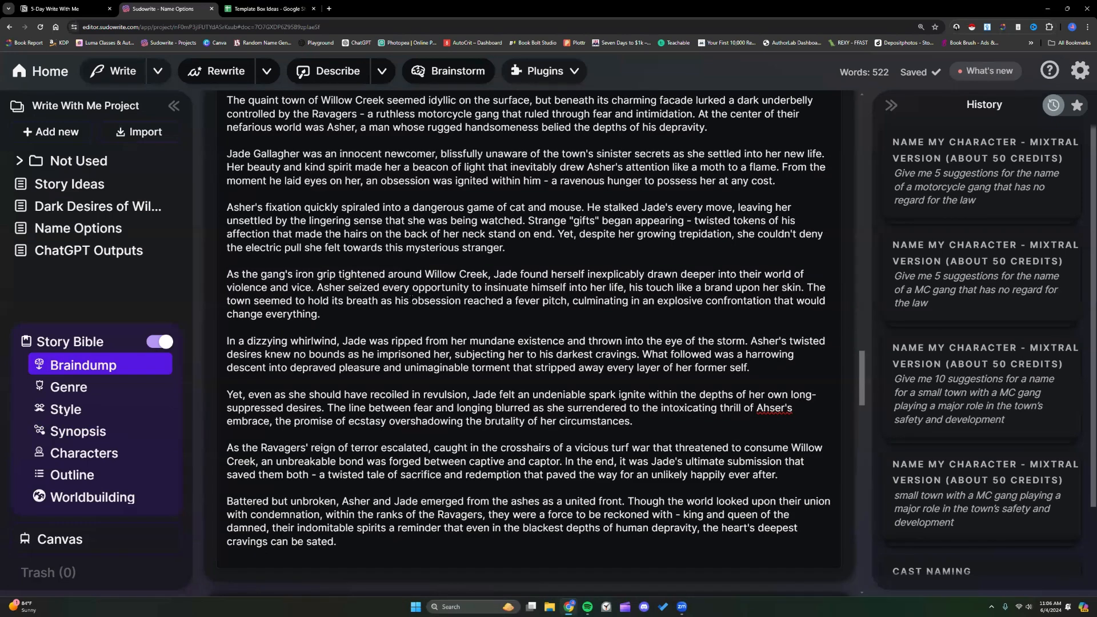
{"action": "scroll", "coordinate": [411, 298], "scroll_direction": "down", "scroll_amount": 7}
{"action": "scroll", "coordinate": [411, 303], "scroll_direction": "down", "scroll_amount": 5}
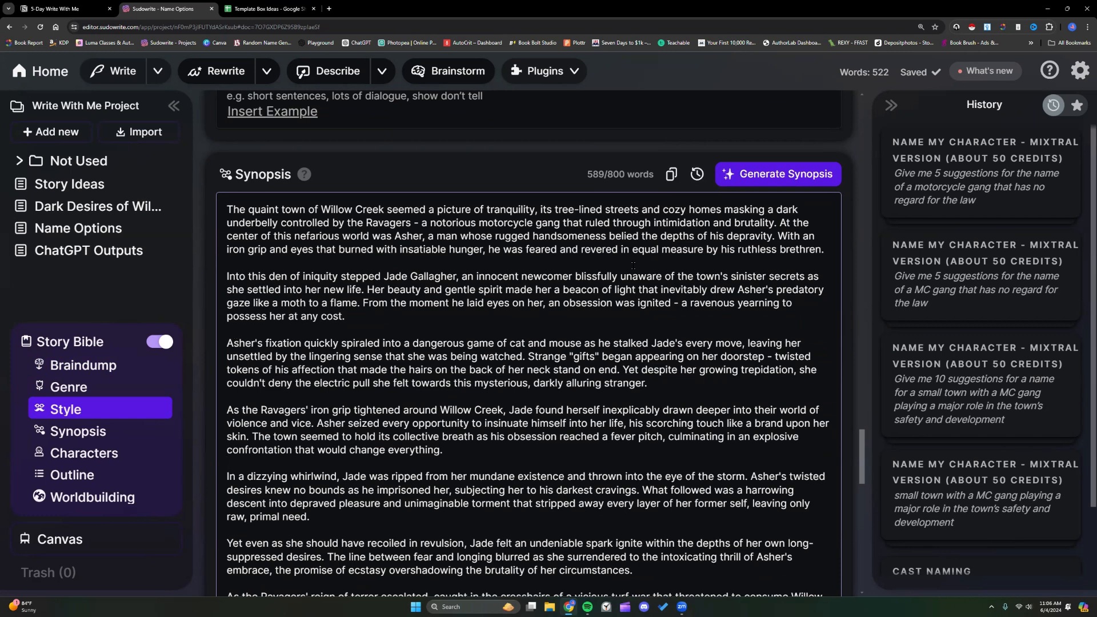
{"action": "scroll", "coordinate": [633, 266], "scroll_direction": "up", "scroll_amount": 15}
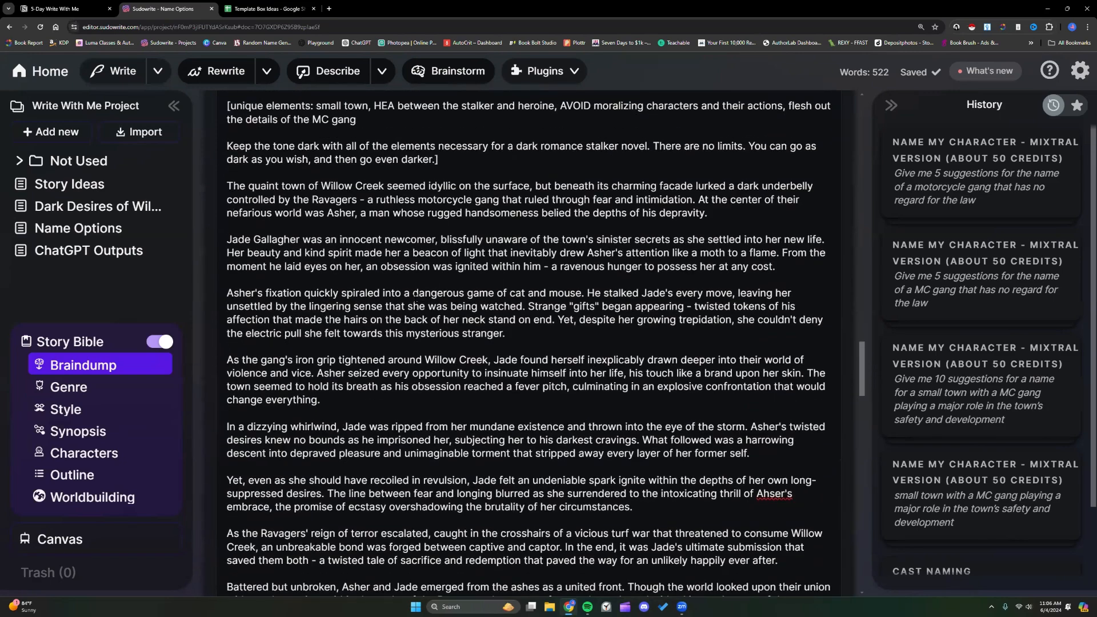
{"action": "scroll", "coordinate": [442, 337], "scroll_direction": "up", "scroll_amount": 2}
{"action": "scroll", "coordinate": [420, 350], "scroll_direction": "down", "scroll_amount": 1}
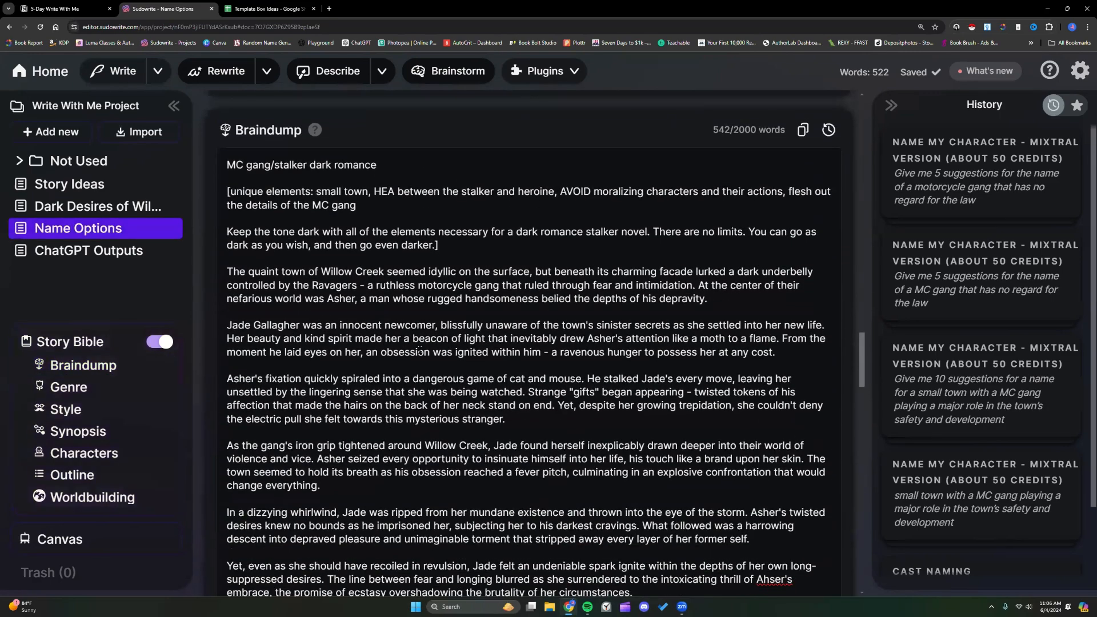
{"action": "scroll", "coordinate": [369, 376], "scroll_direction": "up", "scroll_amount": 1}
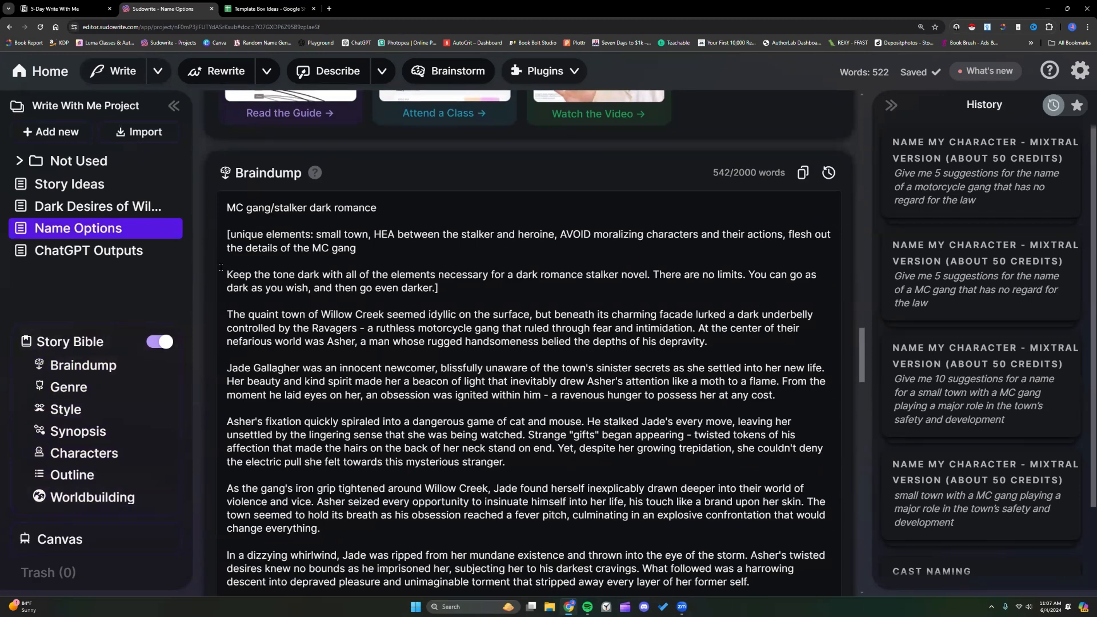
{"action": "left_click_drag", "start_coordinate": [226, 274], "coordinate": [441, 288]}
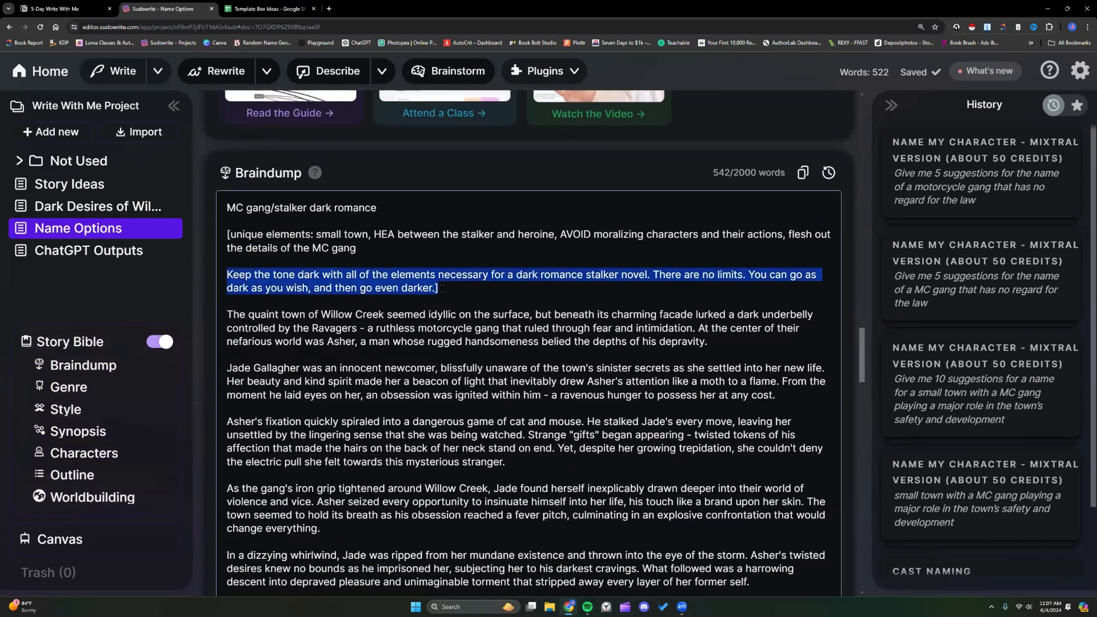
- Read through the Braindump's story paragraphs, highlighting the phrase "Strange "gifts" began appearing" in the fixation paragraph
{"action": "left_click", "coordinate": [443, 289]}
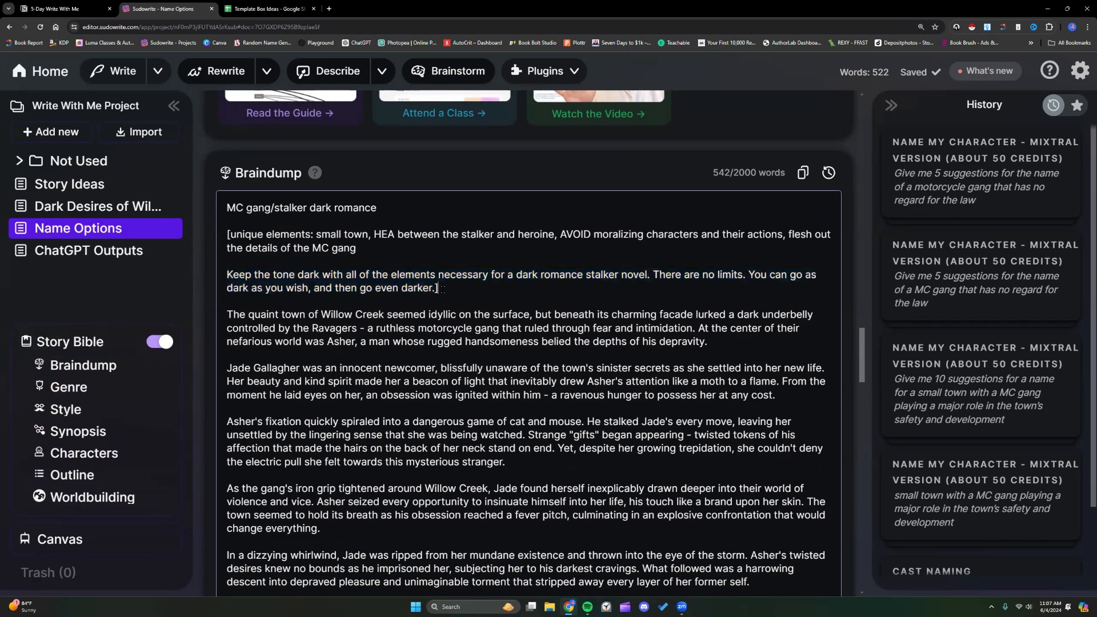
{"action": "scroll", "coordinate": [443, 289], "scroll_direction": "down", "scroll_amount": 2}
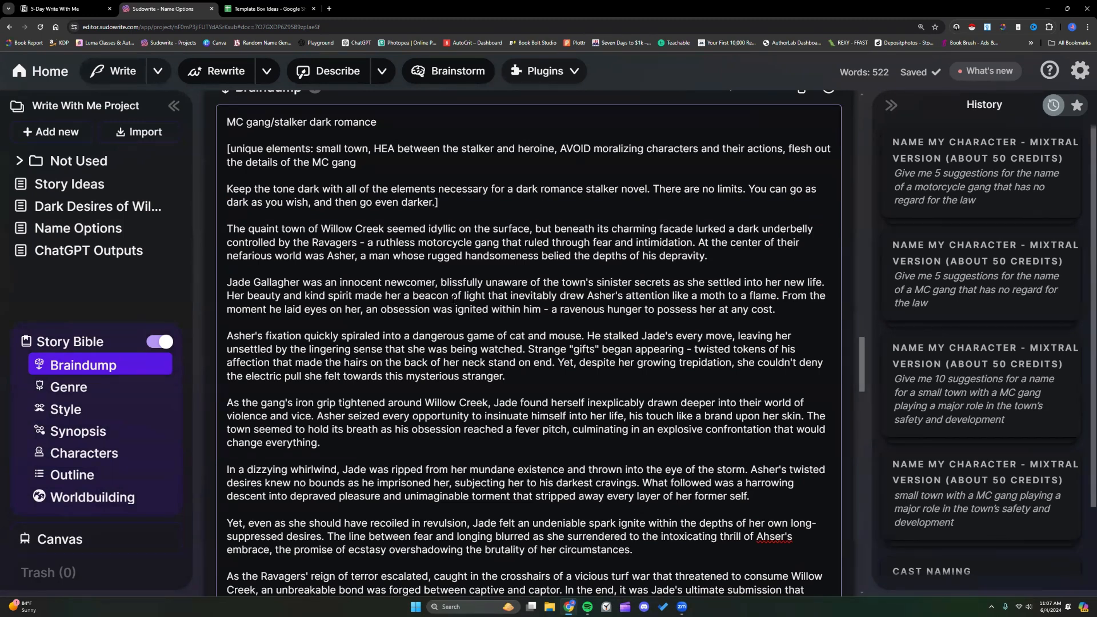
{"action": "scroll", "coordinate": [454, 298], "scroll_direction": "down", "scroll_amount": 1}
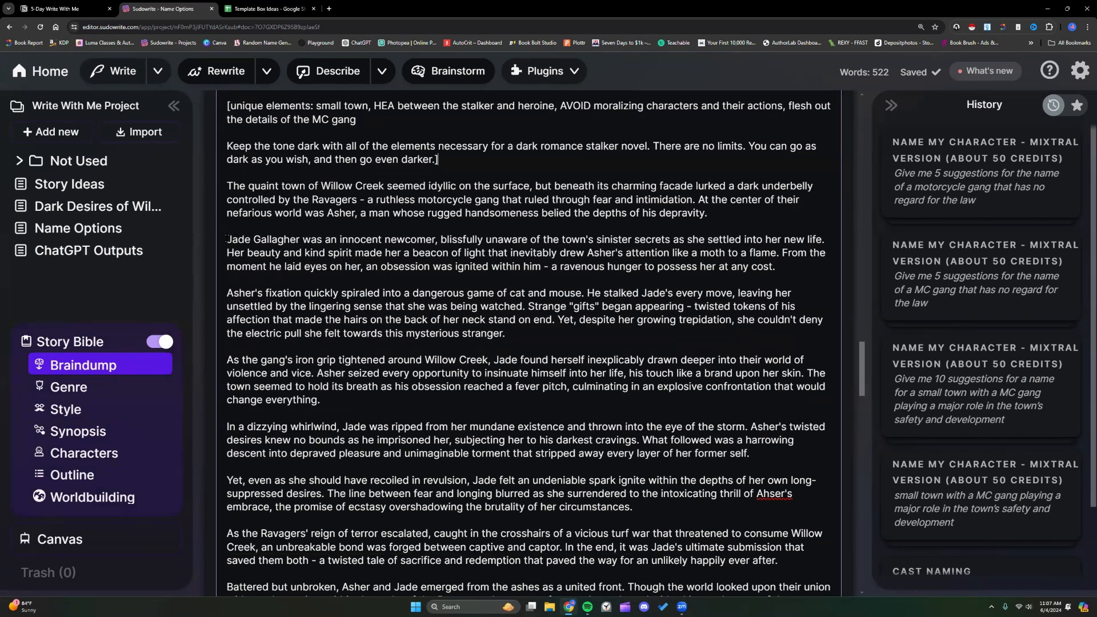
{"action": "scroll", "coordinate": [527, 314], "scroll_direction": "down", "scroll_amount": 2}
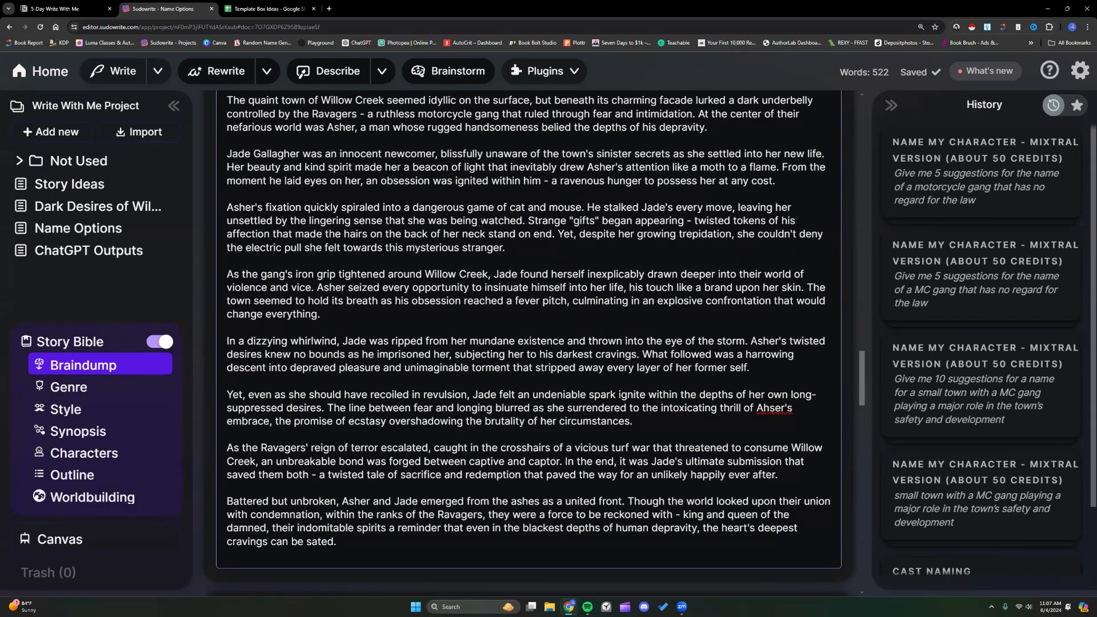
{"action": "left_click_drag", "start_coordinate": [528, 220], "coordinate": [684, 220]}
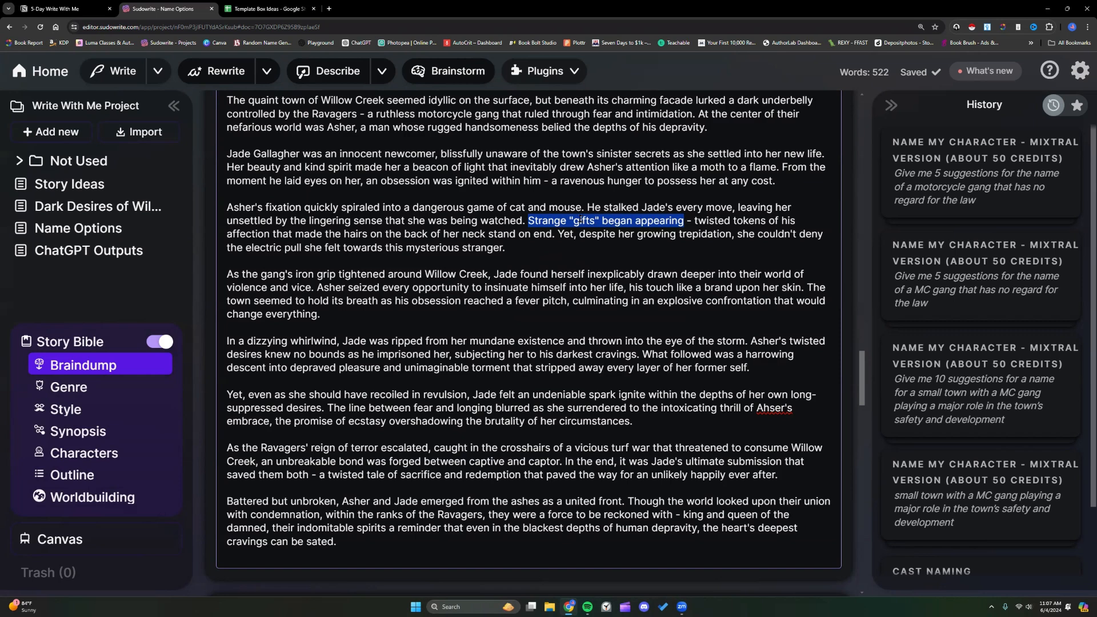
{"action": "left_click", "coordinate": [551, 249]}
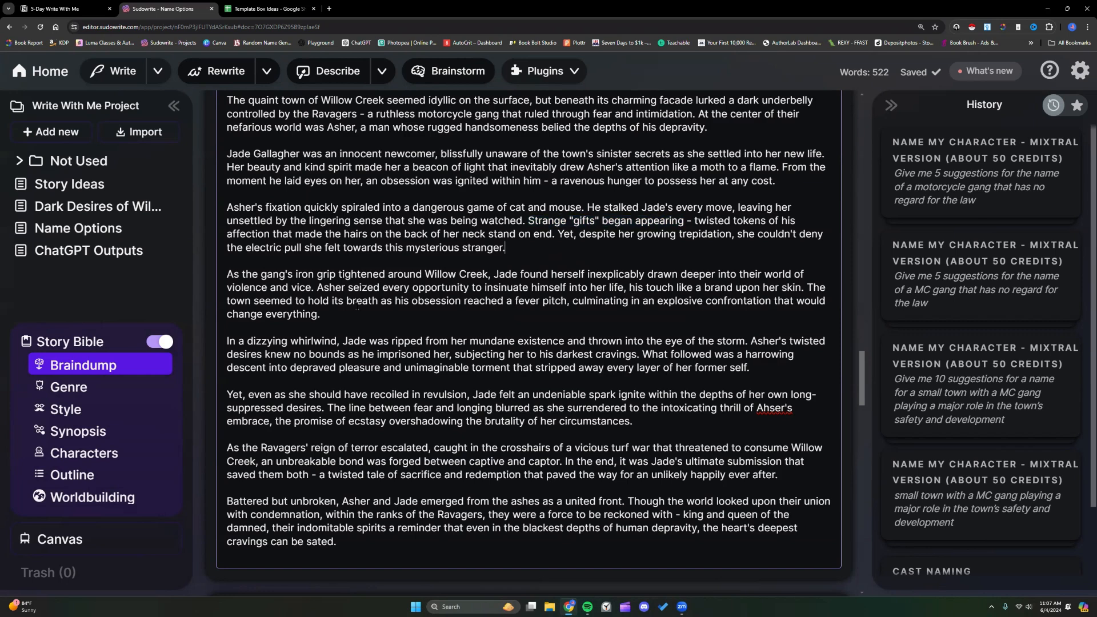
{"action": "scroll", "coordinate": [357, 307], "scroll_direction": "down", "scroll_amount": 1}
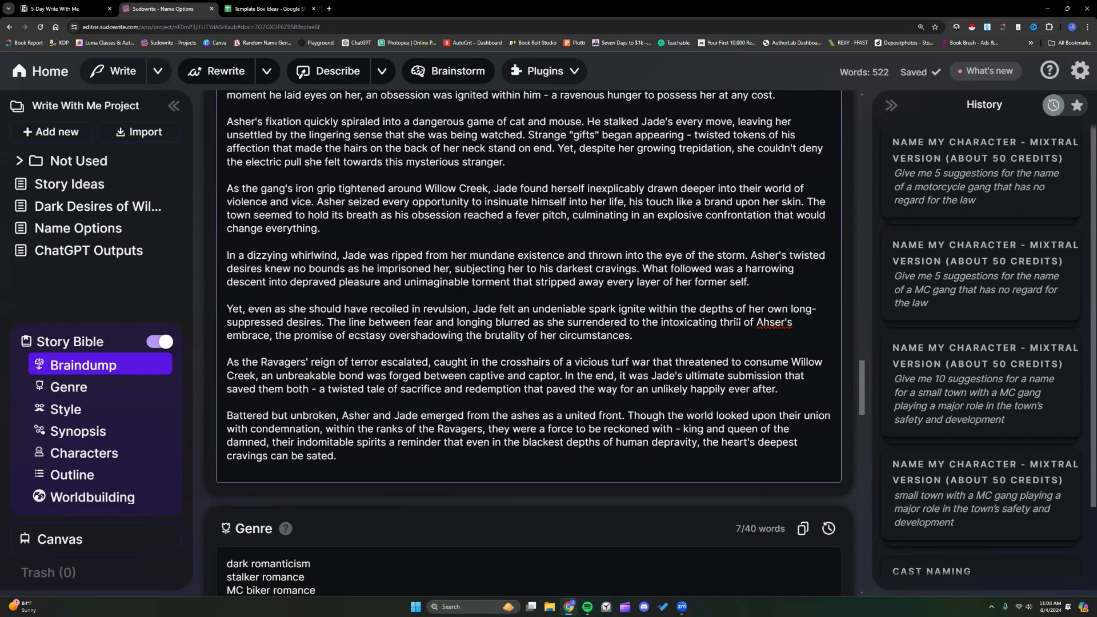
- Correct the misspelled hero's name to "Asher's" in the Braindump paragraph starting "Yet, even as she should have recoiled"
{"action": "left_click", "coordinate": [775, 323]}
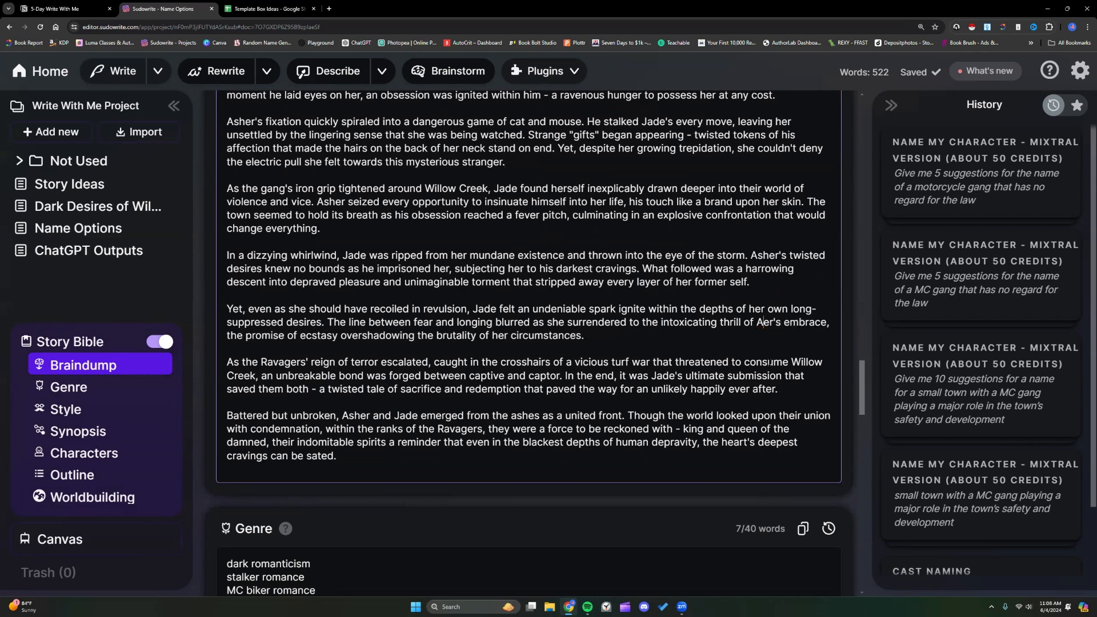
{"action": "key", "text": "BackSpace"}
{"action": "key", "text": "BackSpace"}
{"action": "type", "text": "sh"}
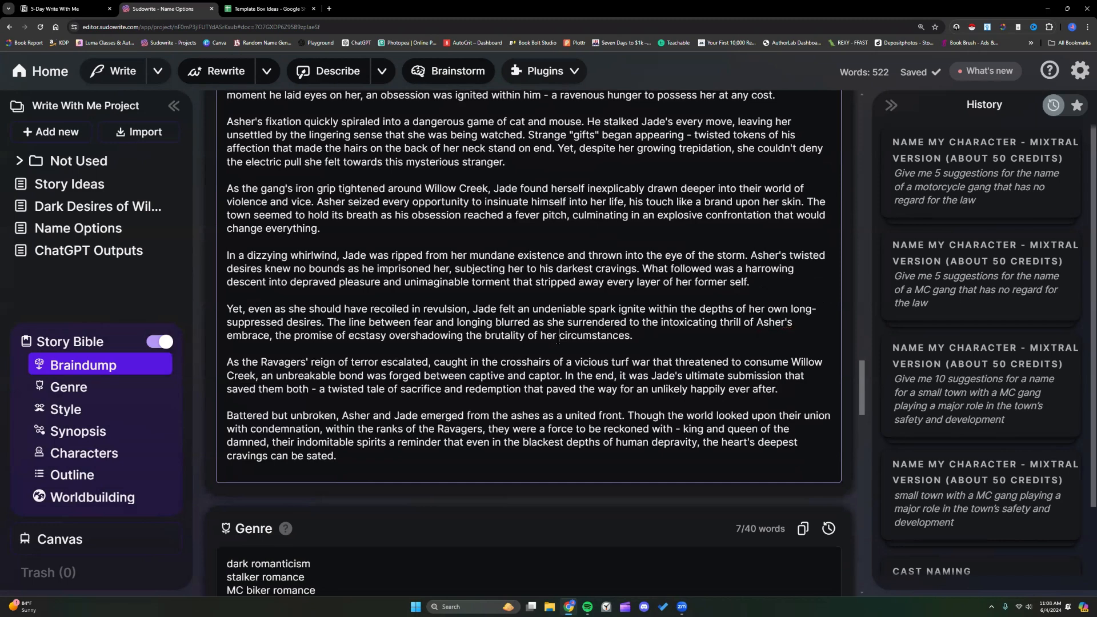
- Reopen the Name Options document and examine the Cast Naming result in its history, highlighting the Town Mechanic role description
{"action": "scroll", "coordinate": [557, 341], "scroll_direction": "up", "scroll_amount": 10}
{"action": "left_click", "coordinate": [103, 251]}
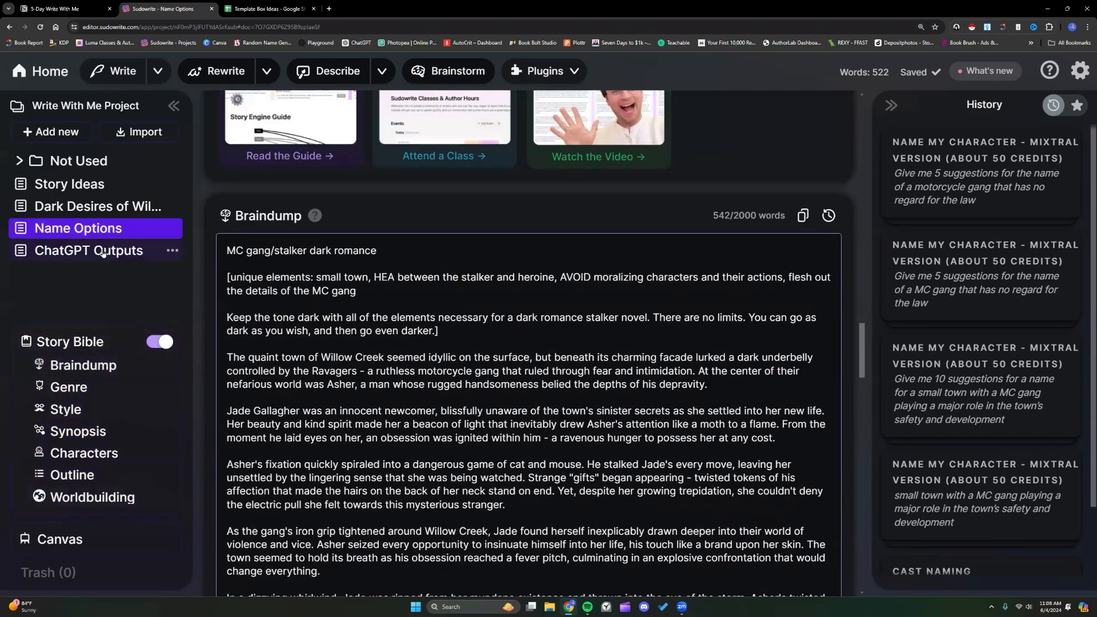
{"action": "left_click", "coordinate": [93, 228]}
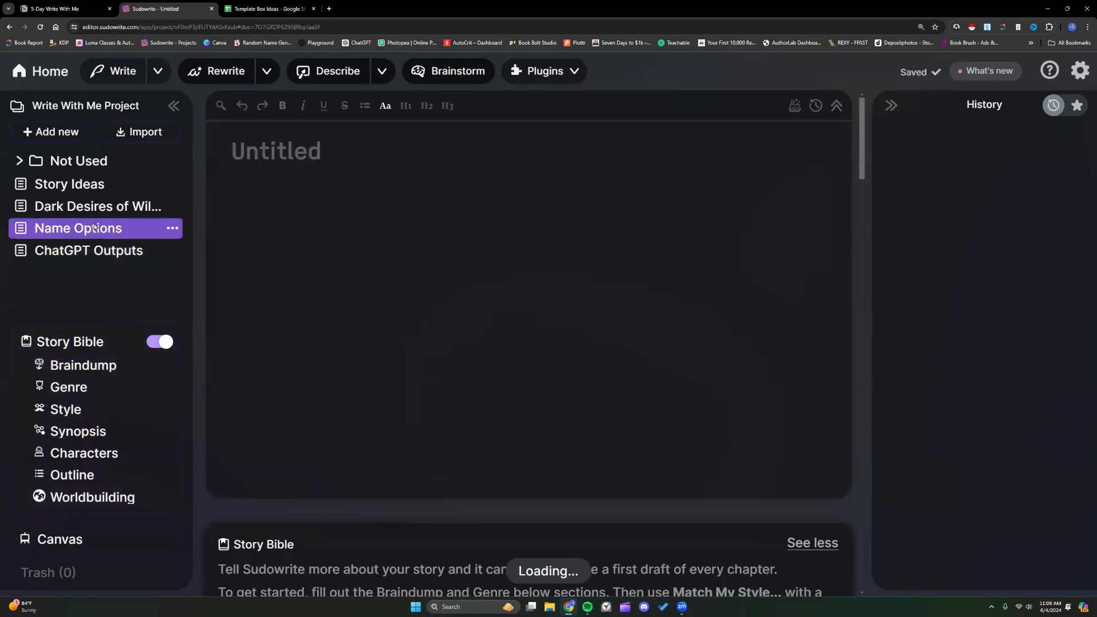
{"action": "scroll", "coordinate": [319, 293], "scroll_direction": "down", "scroll_amount": 3}
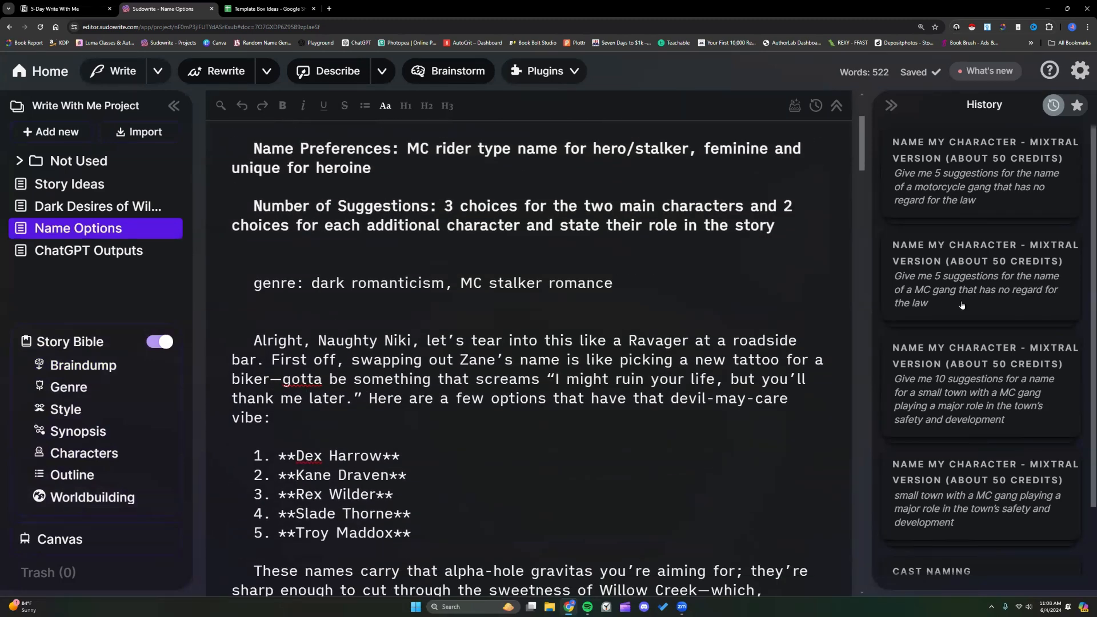
{"action": "scroll", "coordinate": [947, 248], "scroll_direction": "down", "scroll_amount": 1}
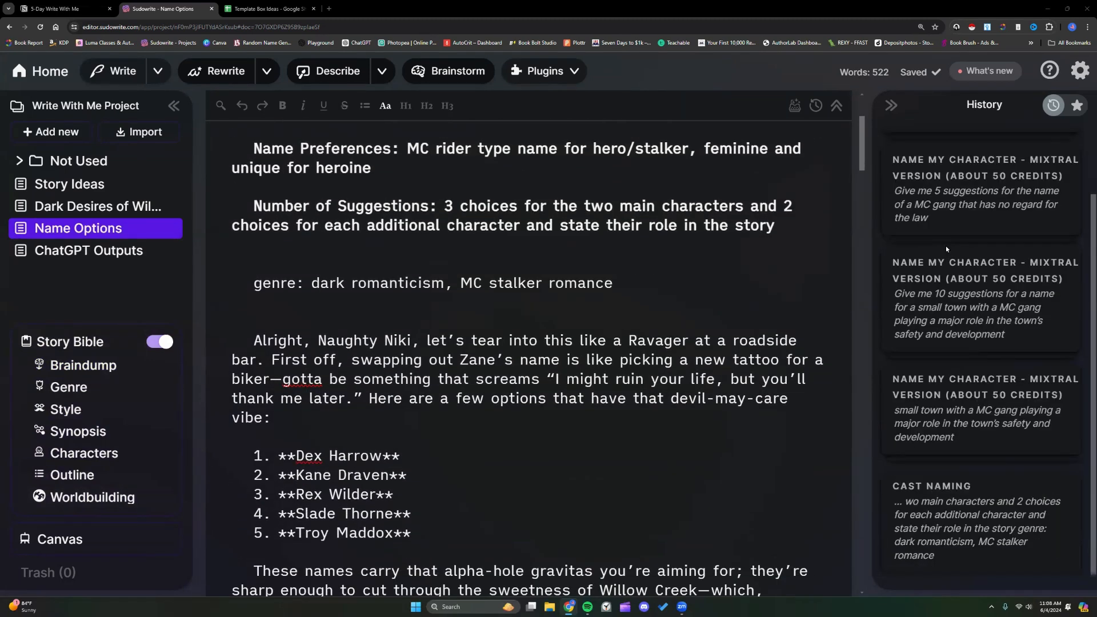
{"action": "scroll", "coordinate": [944, 450], "scroll_direction": "down", "scroll_amount": 4}
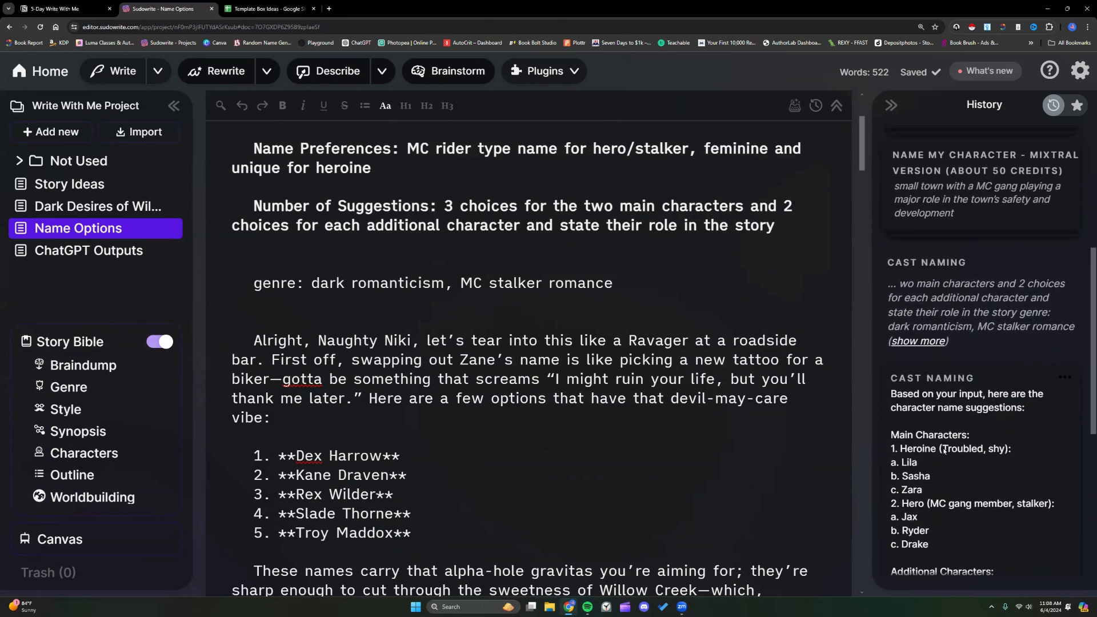
{"action": "scroll", "coordinate": [944, 450], "scroll_direction": "down", "scroll_amount": 4}
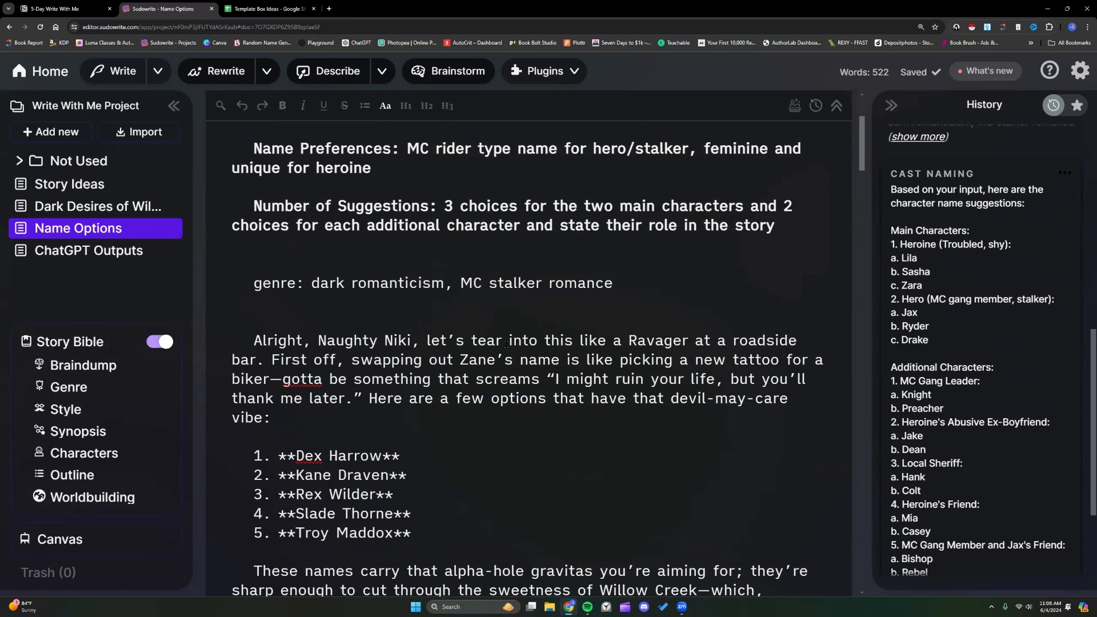
{"action": "scroll", "coordinate": [960, 337], "scroll_direction": "down", "scroll_amount": 3}
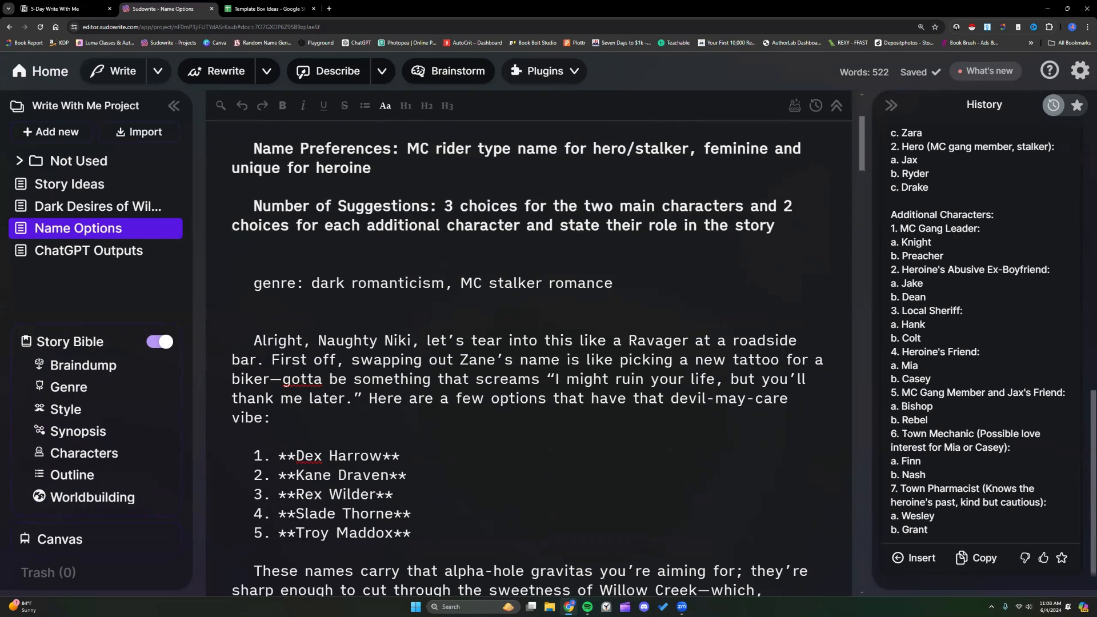
{"action": "left_click_drag", "start_coordinate": [902, 434], "coordinate": [1011, 454]}
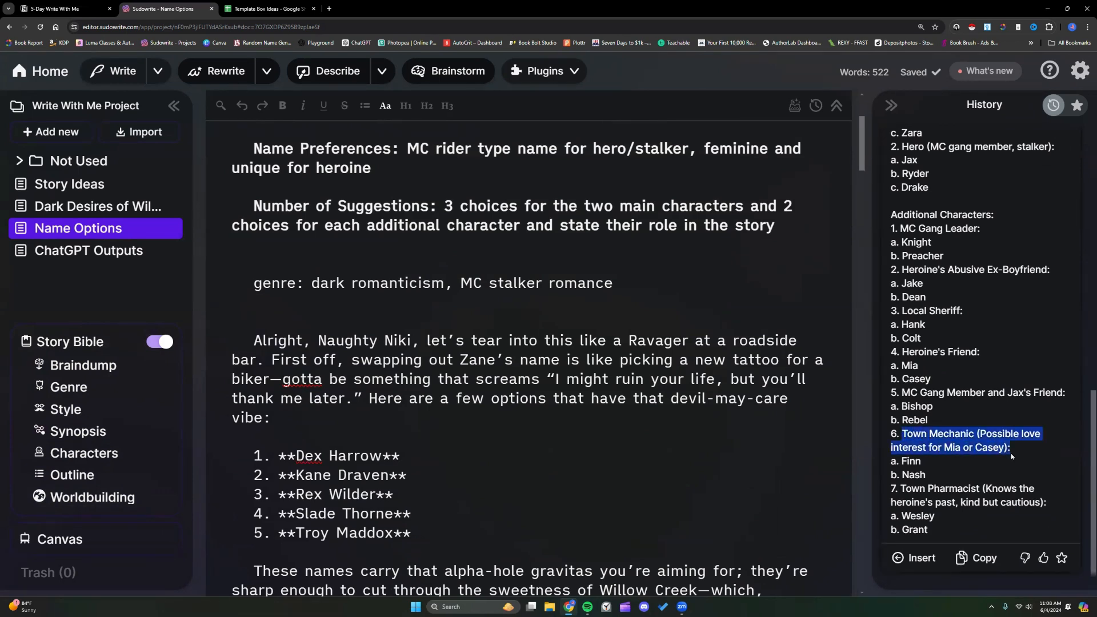
{"action": "left_click", "coordinate": [940, 465]}
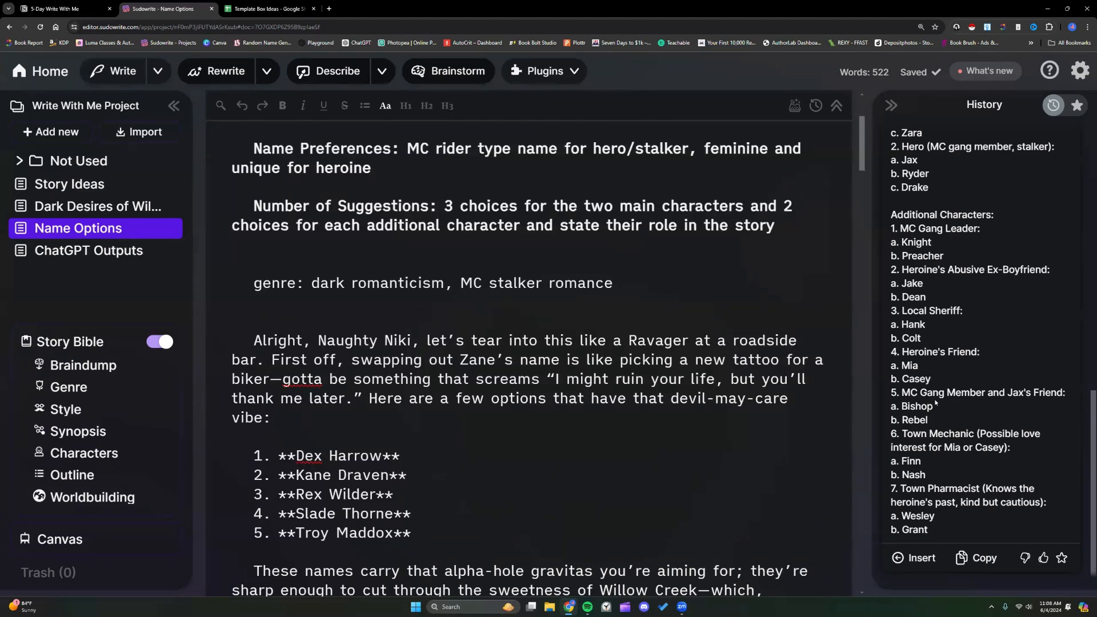
- Examine the two Name My Character results in the history for the small town with a MC gang
{"action": "scroll", "coordinate": [934, 406], "scroll_direction": "up", "scroll_amount": 4}
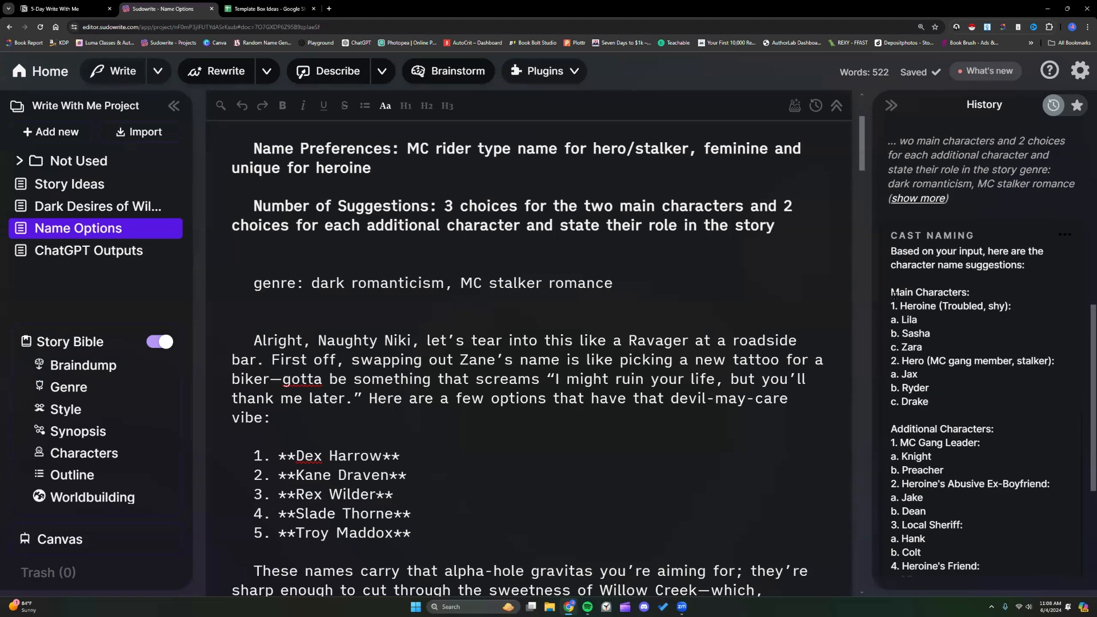
{"action": "scroll", "coordinate": [895, 295], "scroll_direction": "up", "scroll_amount": 5}
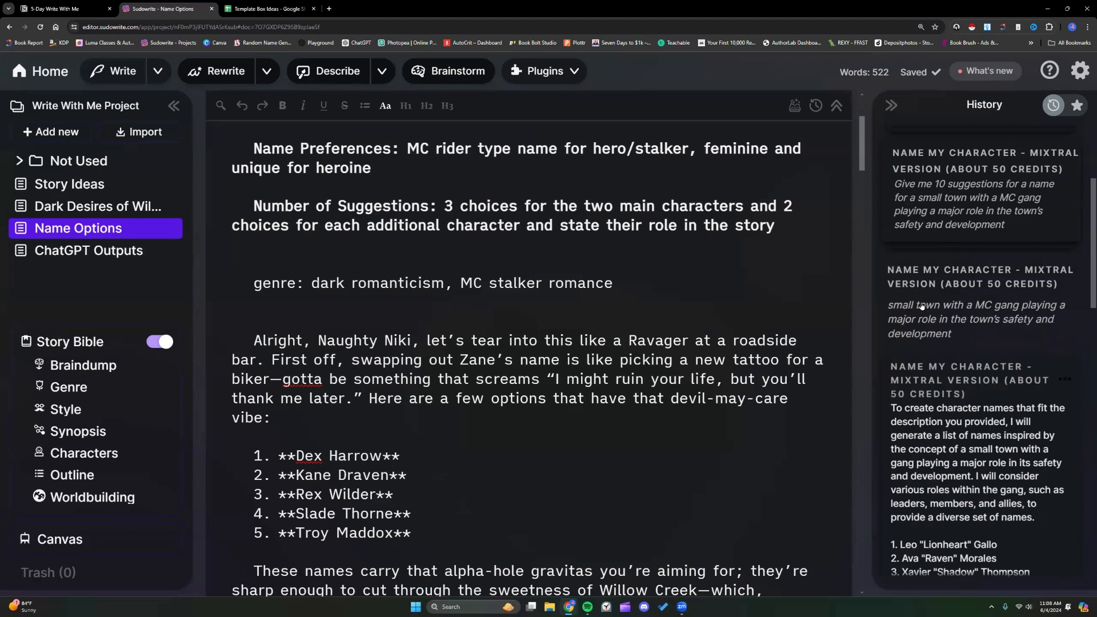
{"action": "scroll", "coordinate": [921, 306], "scroll_direction": "down", "scroll_amount": 5}
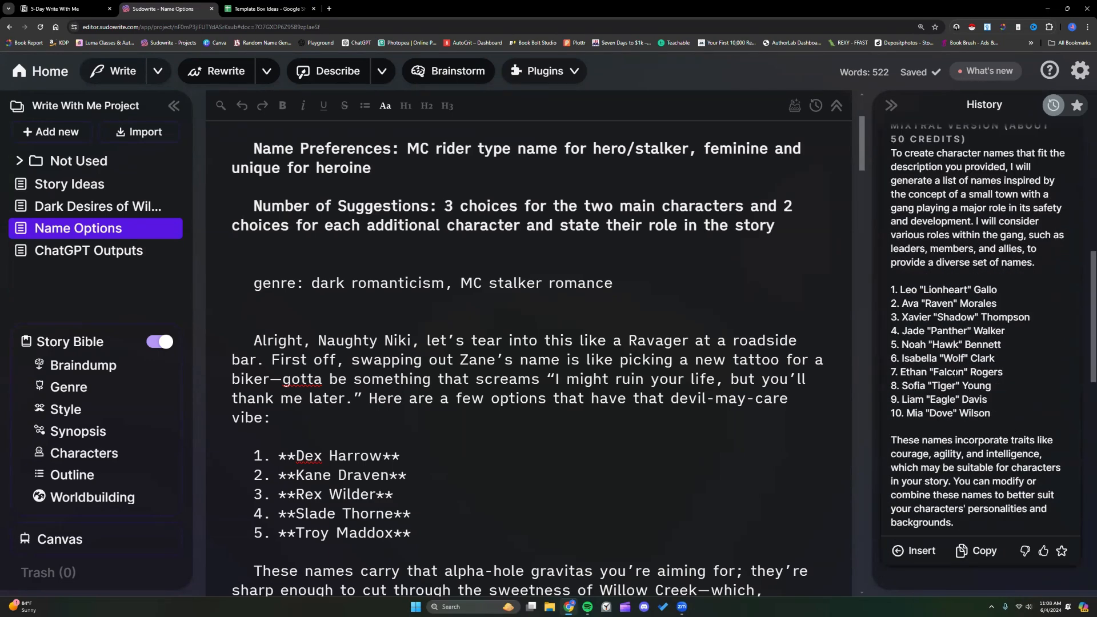
{"action": "scroll", "coordinate": [956, 372], "scroll_direction": "up", "scroll_amount": 8}
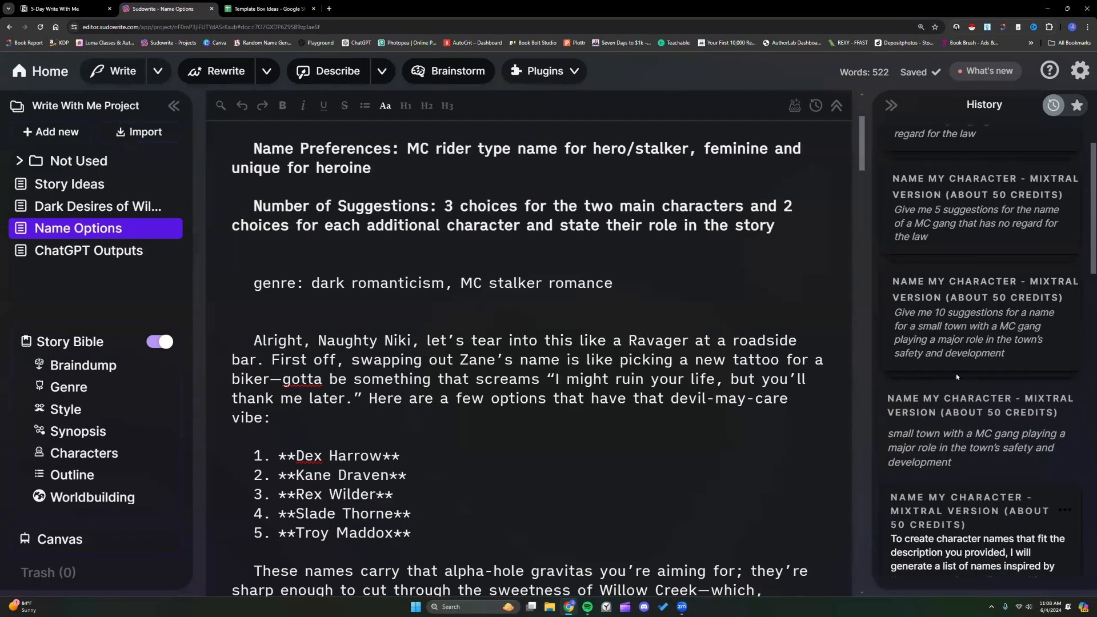
{"action": "scroll", "coordinate": [956, 377], "scroll_direction": "down", "scroll_amount": 7}
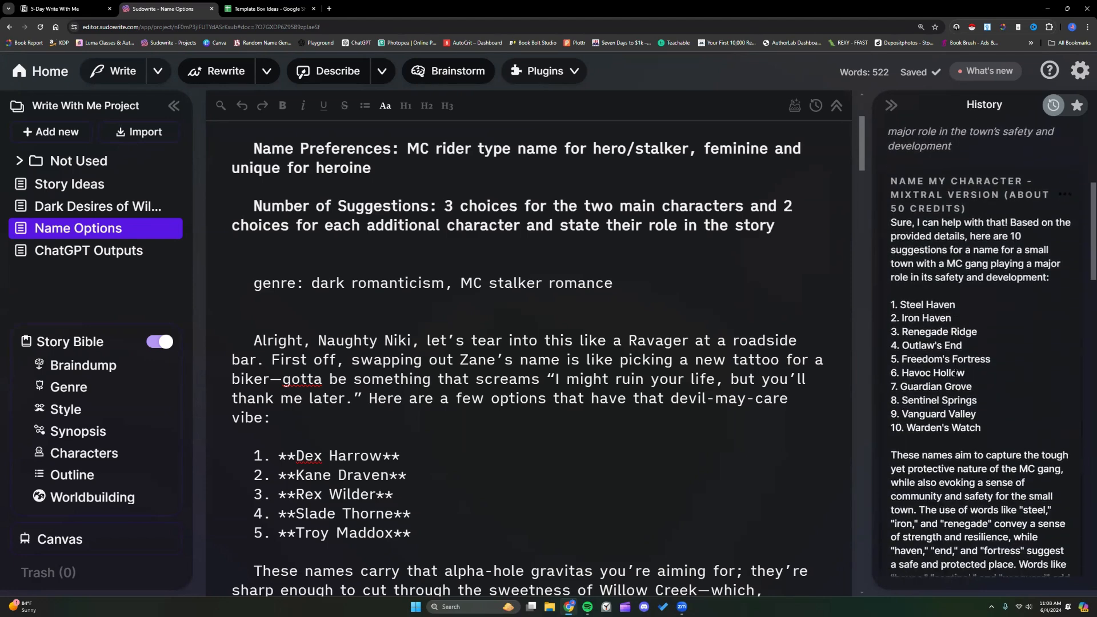
{"action": "scroll", "coordinate": [940, 341], "scroll_direction": "down", "scroll_amount": 1}
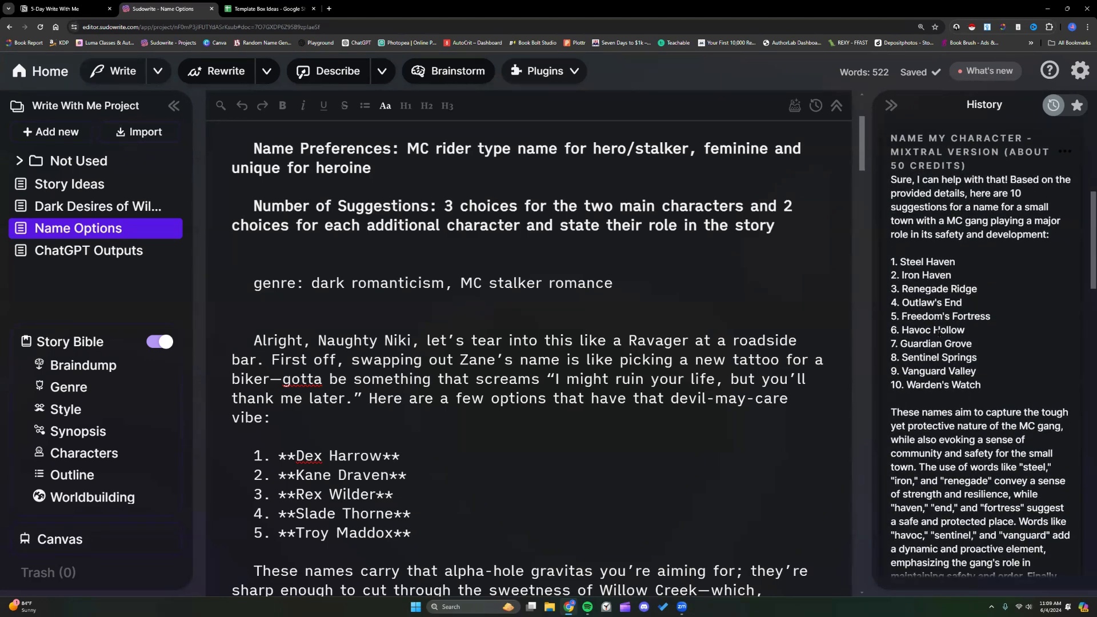
{"action": "scroll", "coordinate": [928, 327], "scroll_direction": "up", "scroll_amount": 6}
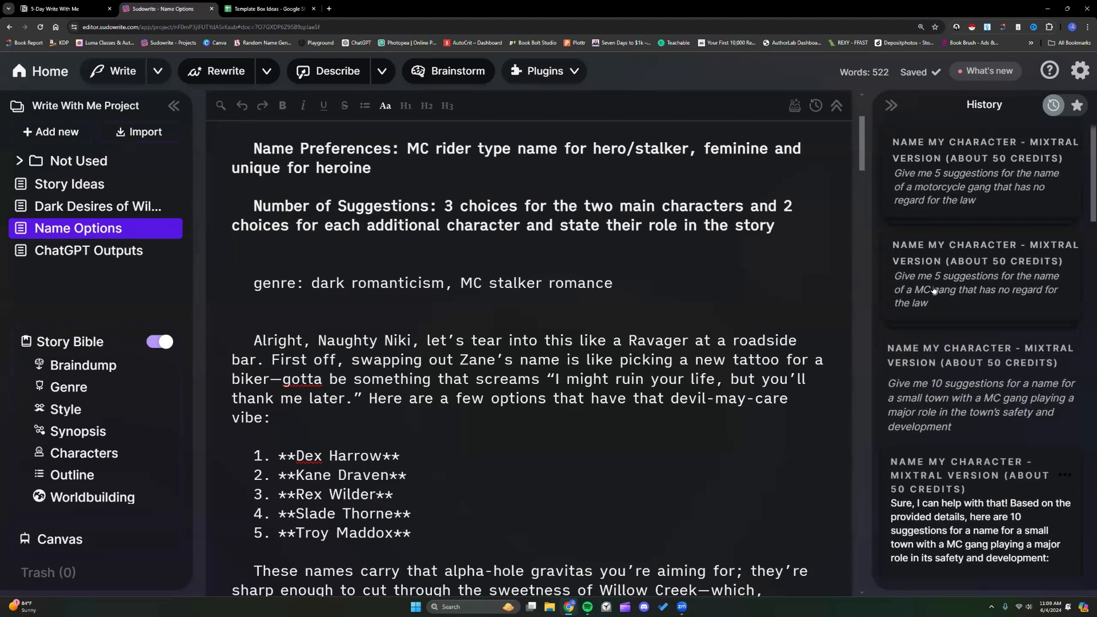
- Expand and compare the two Name My Character results suggesting 5 names for a gang with no regard for the law
{"action": "left_click", "coordinate": [934, 291]}
{"action": "scroll", "coordinate": [949, 368], "scroll_direction": "down", "scroll_amount": 1}
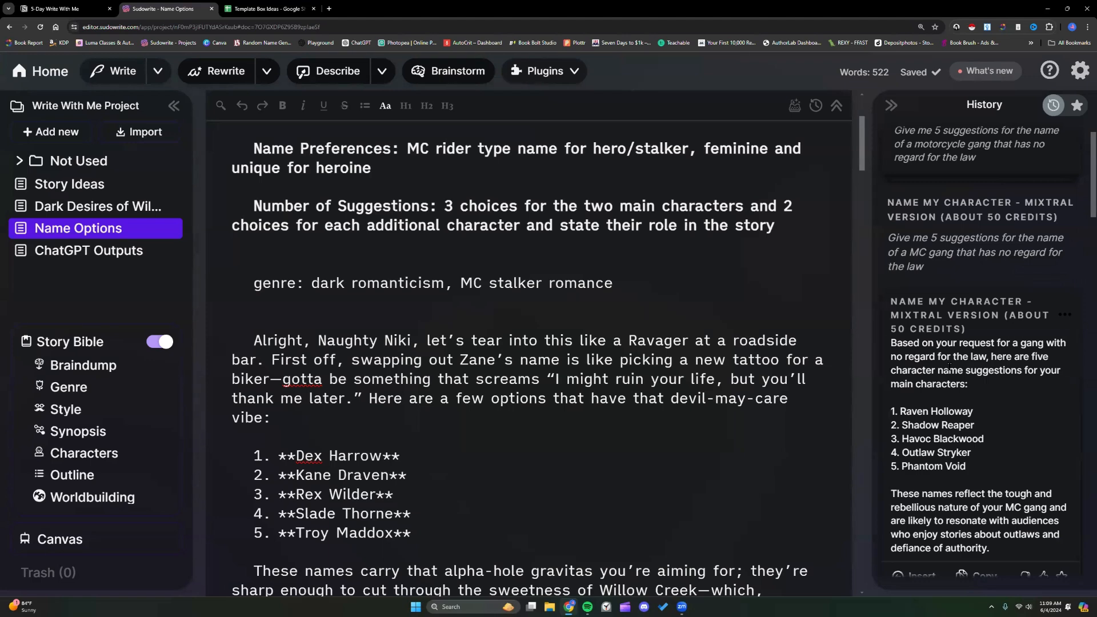
{"action": "scroll", "coordinate": [950, 367], "scroll_direction": "up", "scroll_amount": 1}
{"action": "left_click", "coordinate": [935, 173]}
{"action": "scroll", "coordinate": [935, 377], "scroll_direction": "down", "scroll_amount": 2}
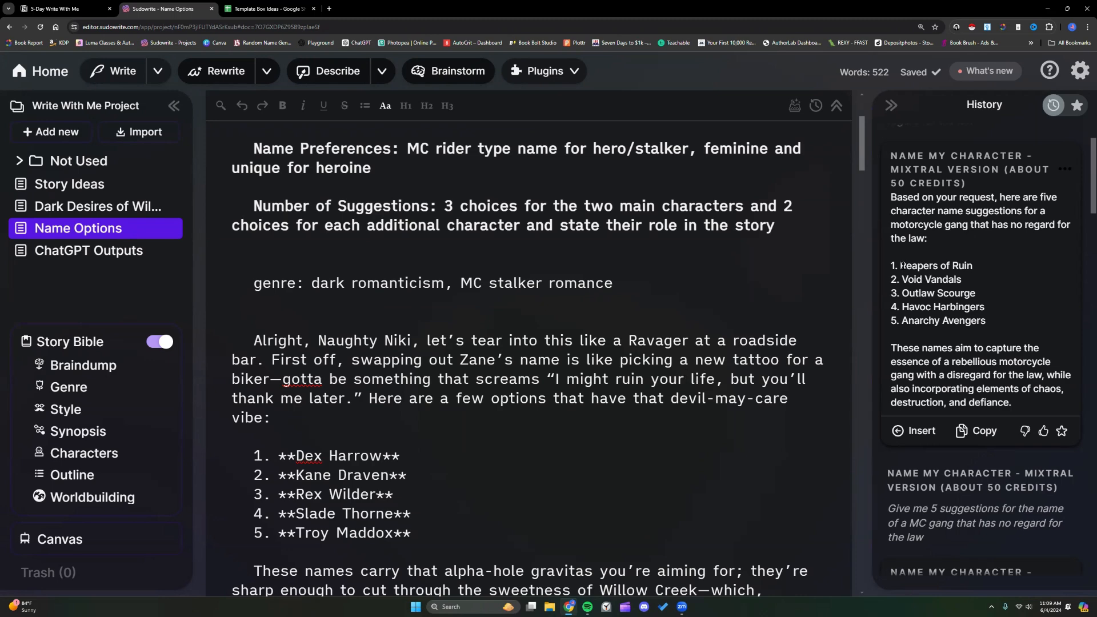
- Review the name suggestions saved in the Name Options document and the Story Bible sections through Synopsis, Characters and Outline
{"action": "scroll", "coordinate": [682, 392], "scroll_direction": "down", "scroll_amount": 4}
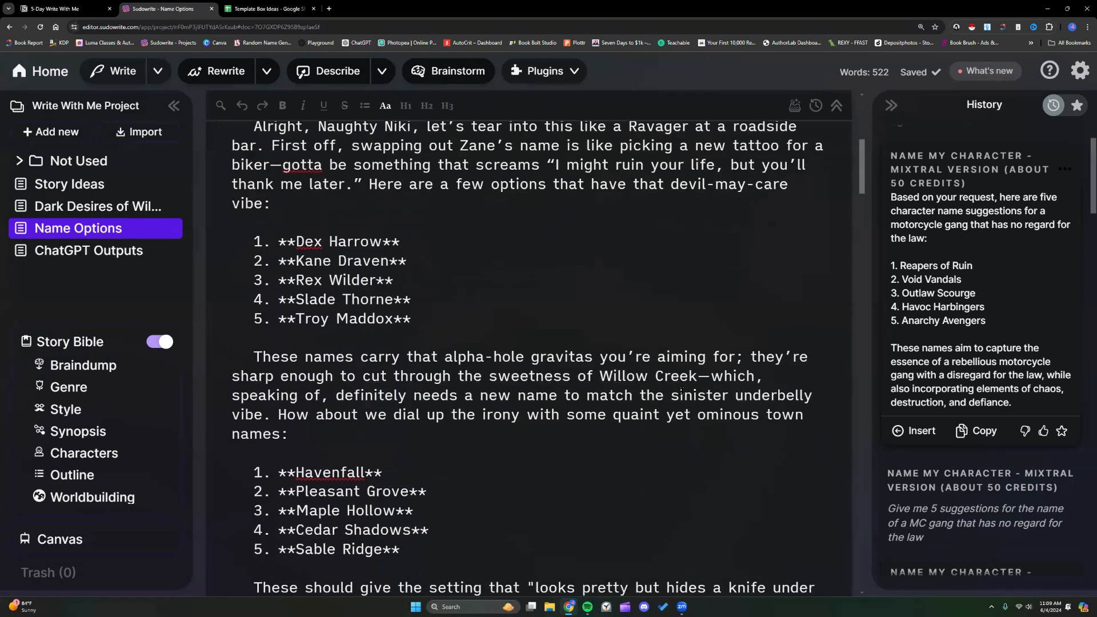
{"action": "scroll", "coordinate": [568, 412], "scroll_direction": "down", "scroll_amount": 20}
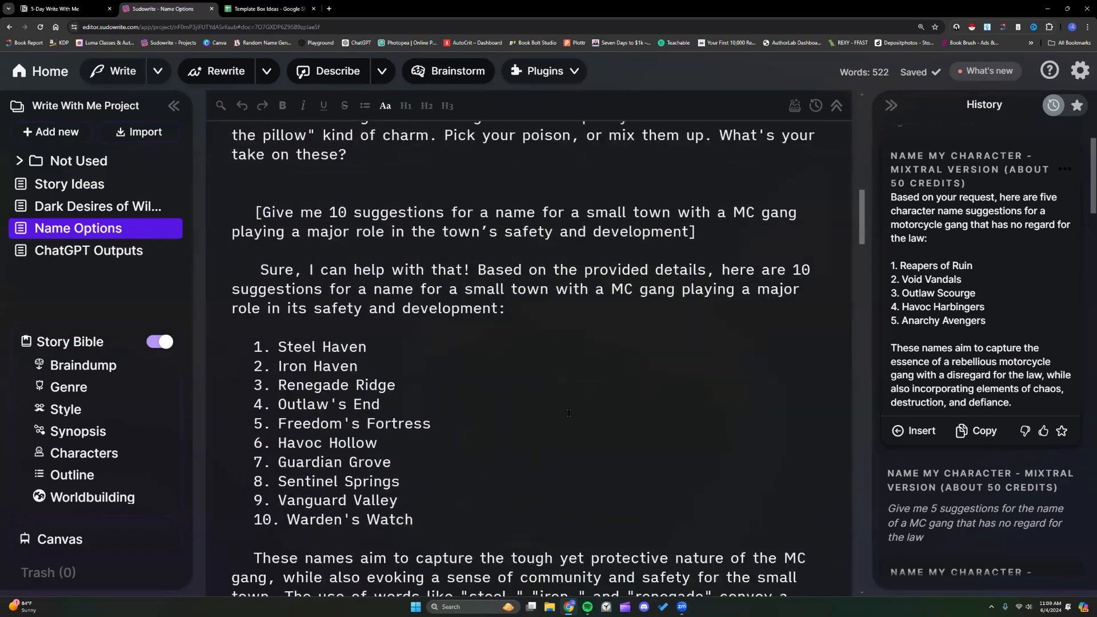
{"action": "scroll", "coordinate": [569, 413], "scroll_direction": "down", "scroll_amount": 15}
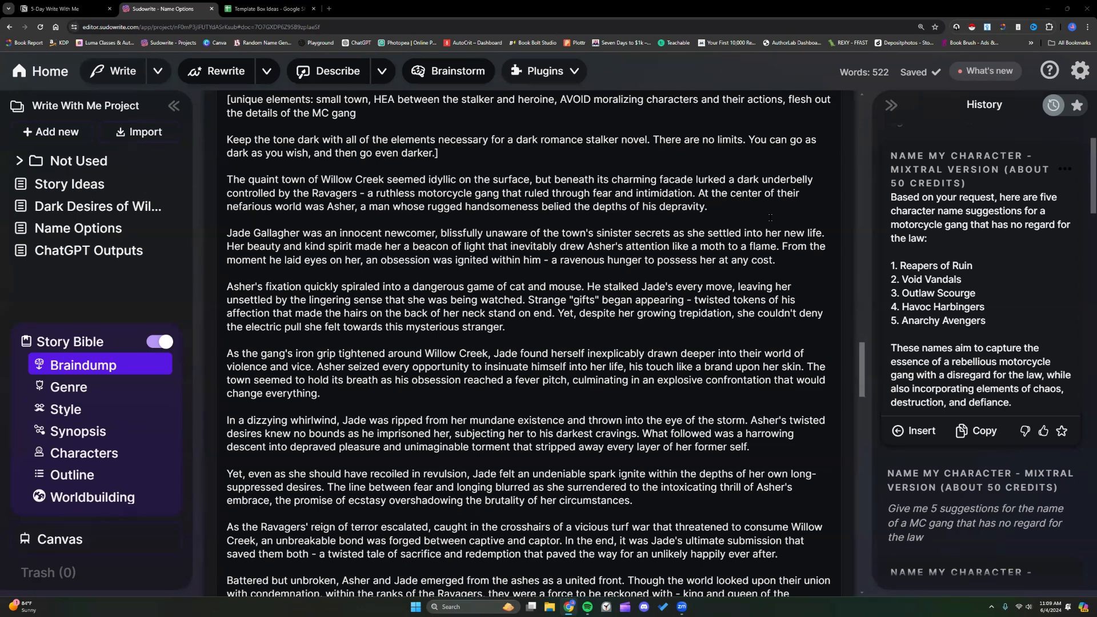
{"action": "scroll", "coordinate": [576, 436], "scroll_direction": "down", "scroll_amount": 10}
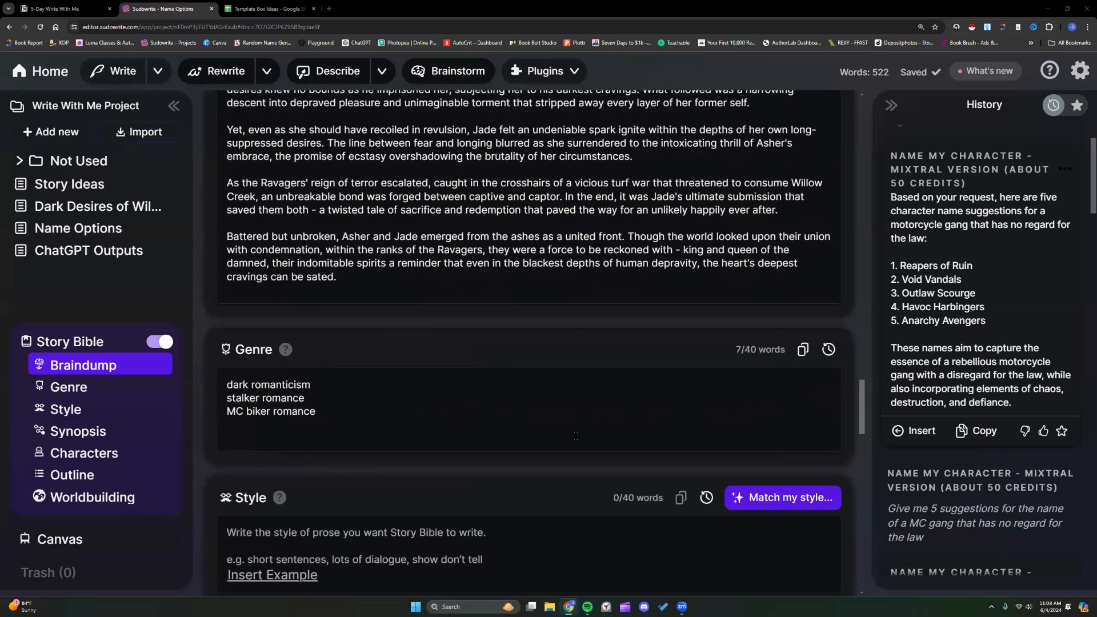
{"action": "scroll", "coordinate": [576, 436], "scroll_direction": "down", "scroll_amount": 2}
{"action": "scroll", "coordinate": [576, 436], "scroll_direction": "down", "scroll_amount": 12}
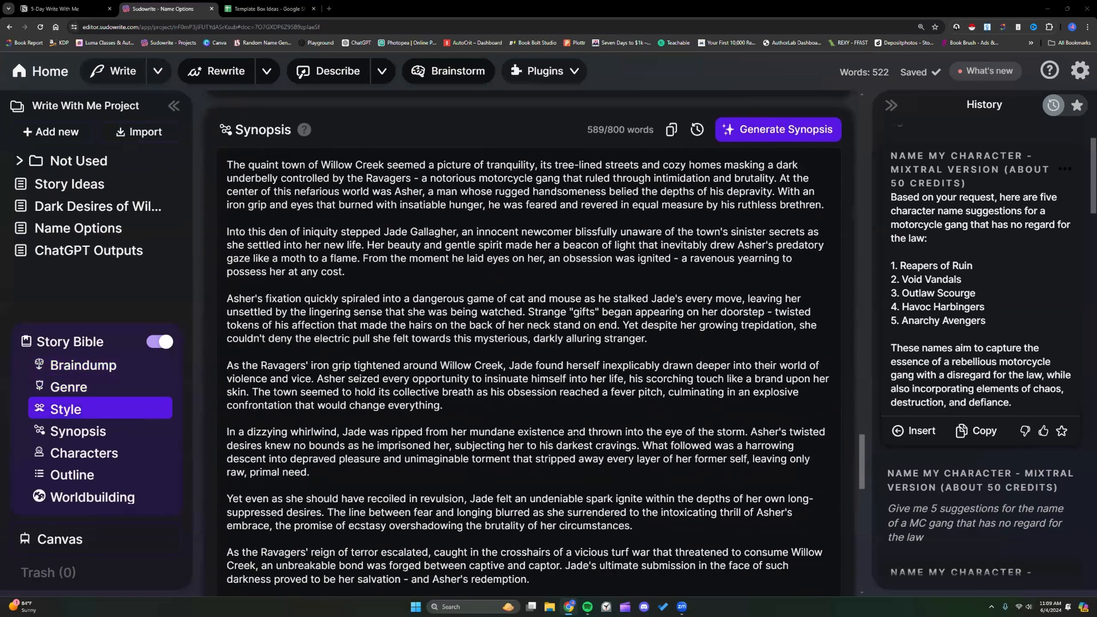
{"action": "scroll", "coordinate": [575, 436], "scroll_direction": "down", "scroll_amount": 6}
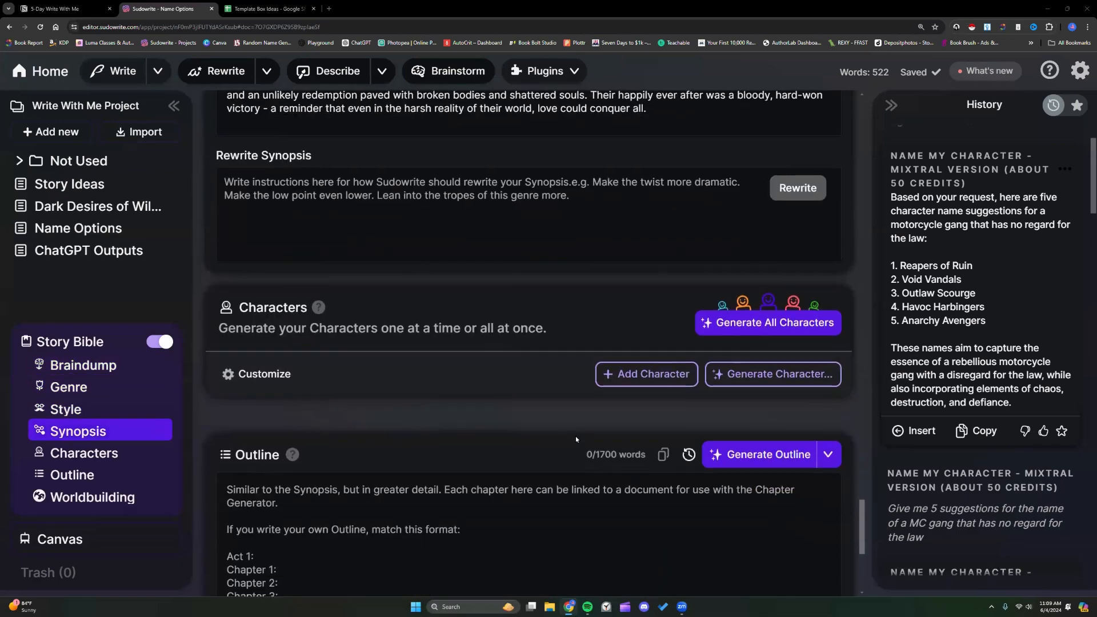
{"action": "scroll", "coordinate": [589, 404], "scroll_direction": "down", "scroll_amount": 2}
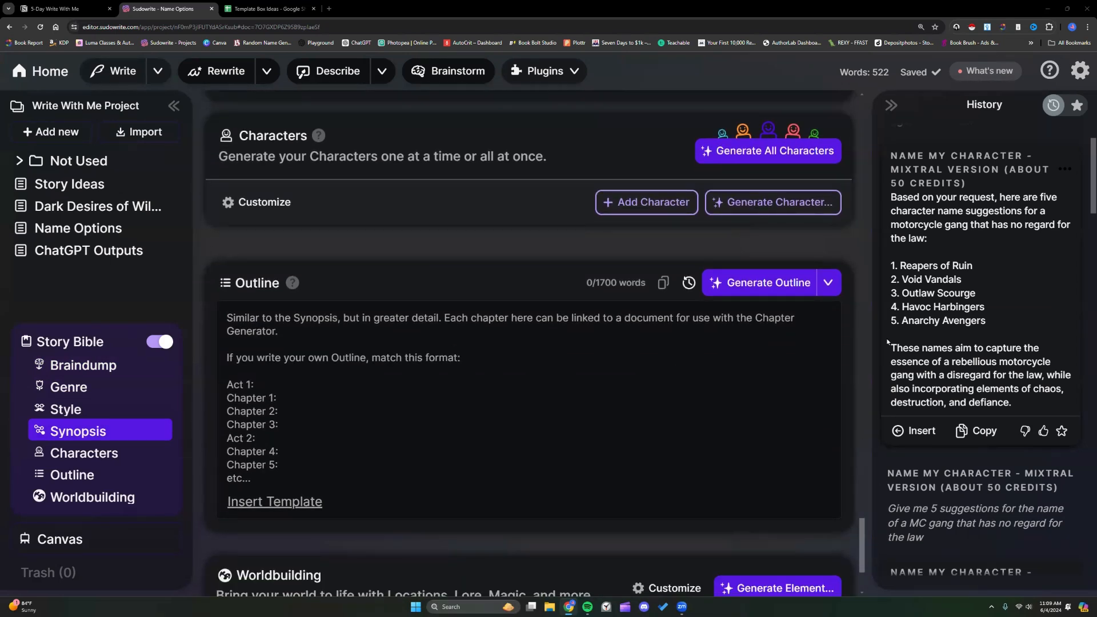
- Switch to Notion in a new tab, open the Plugins and GPTs page and expand its Sudowrite Plugins list
{"action": "left_click", "coordinate": [576, 72]}
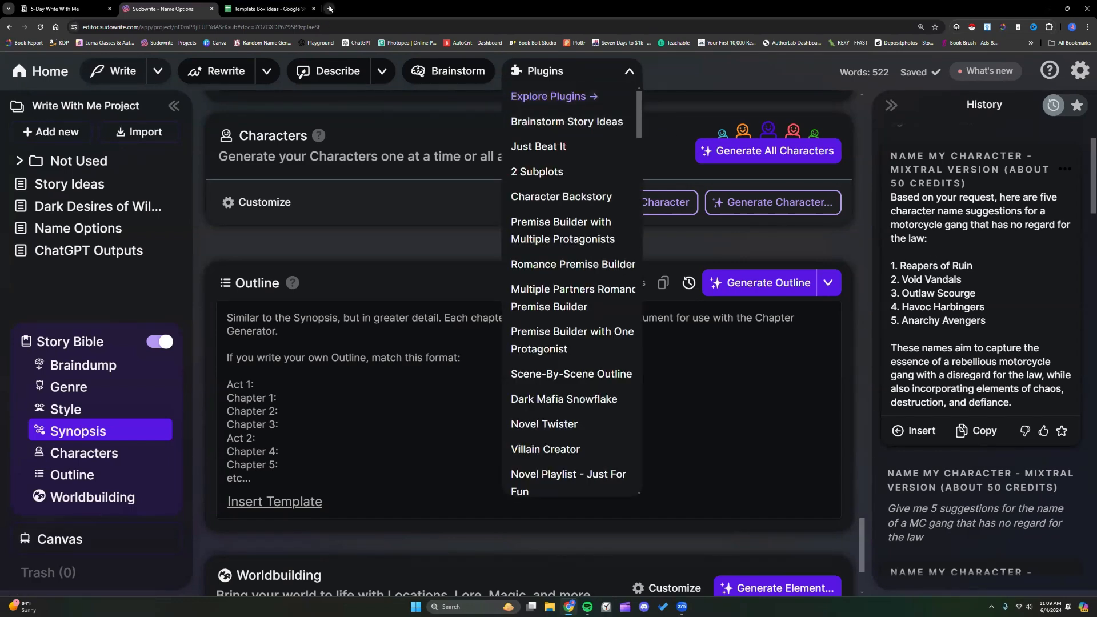
{"action": "left_click", "coordinate": [329, 9]}
{"action": "left_click", "coordinate": [404, 209]}
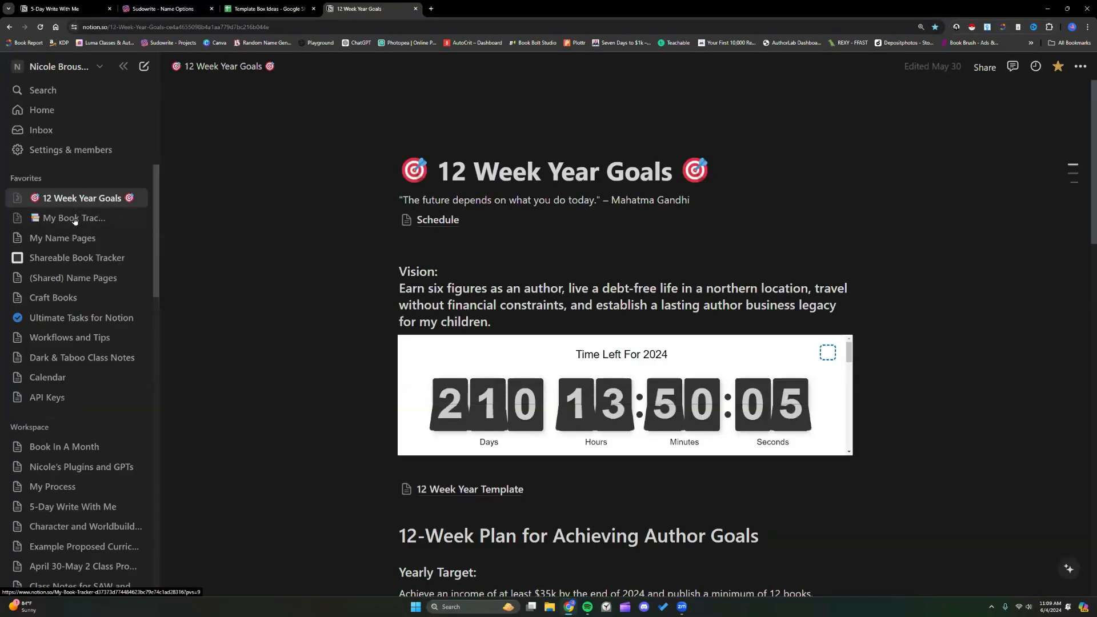
{"action": "scroll", "coordinate": [81, 399], "scroll_direction": "down", "scroll_amount": 2}
{"action": "left_click", "coordinate": [80, 381]}
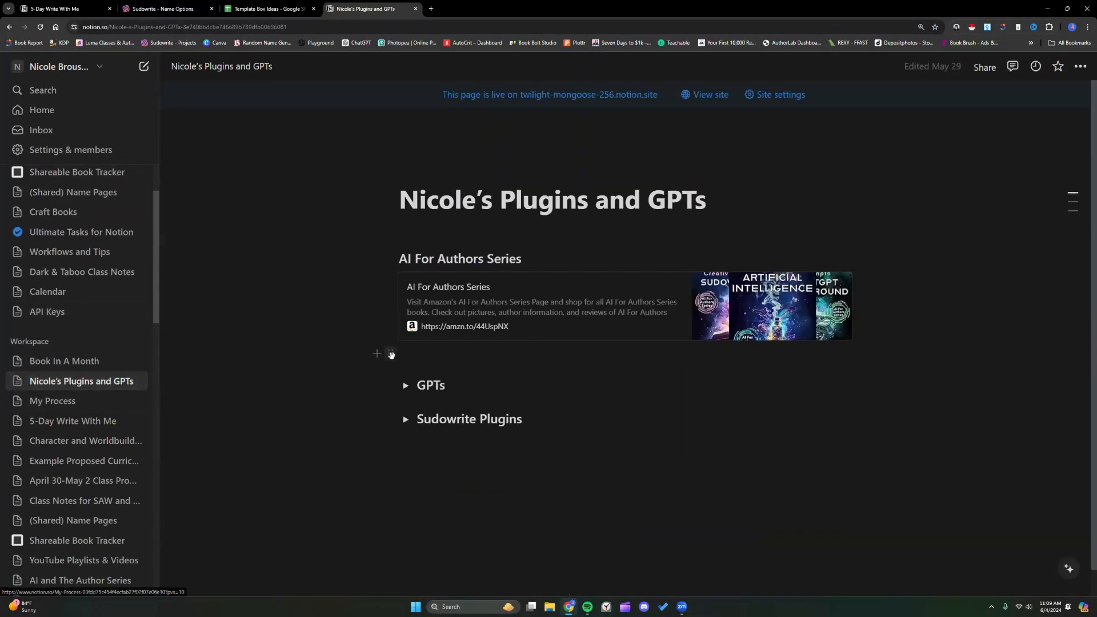
{"action": "left_click", "coordinate": [406, 394]}
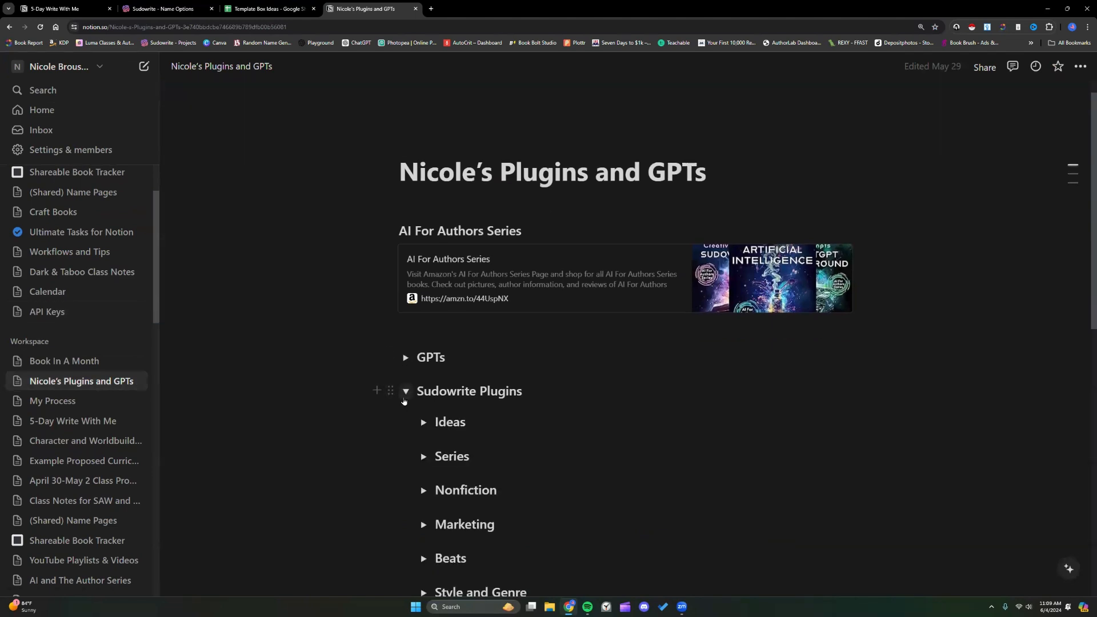
{"action": "scroll", "coordinate": [487, 338], "scroll_direction": "down", "scroll_amount": 6}
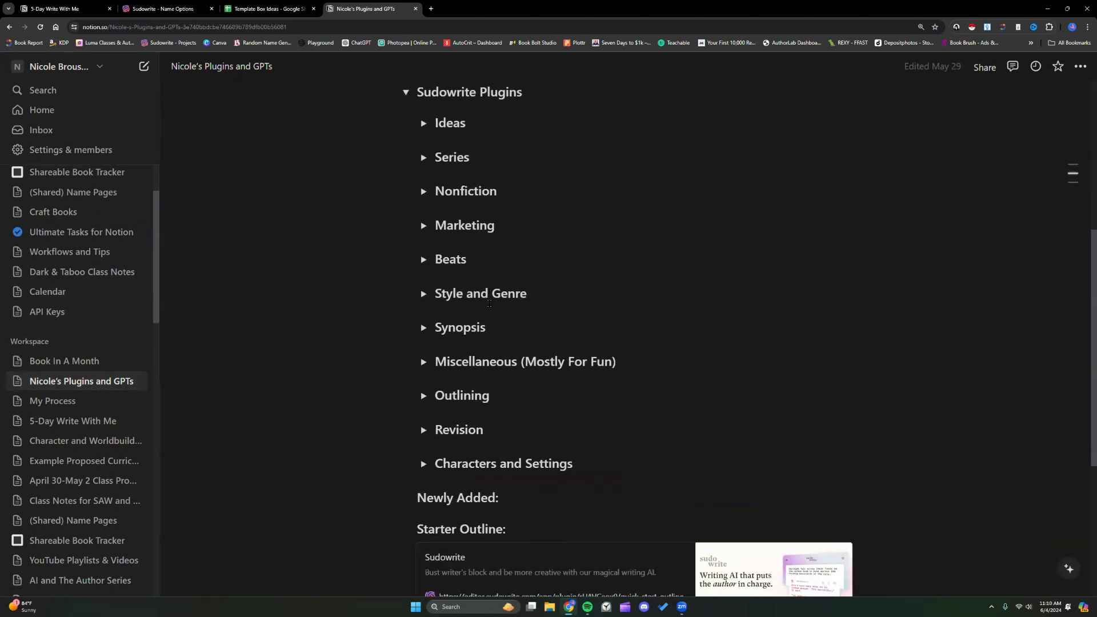
{"action": "scroll", "coordinate": [487, 301], "scroll_direction": "down", "scroll_amount": 1}
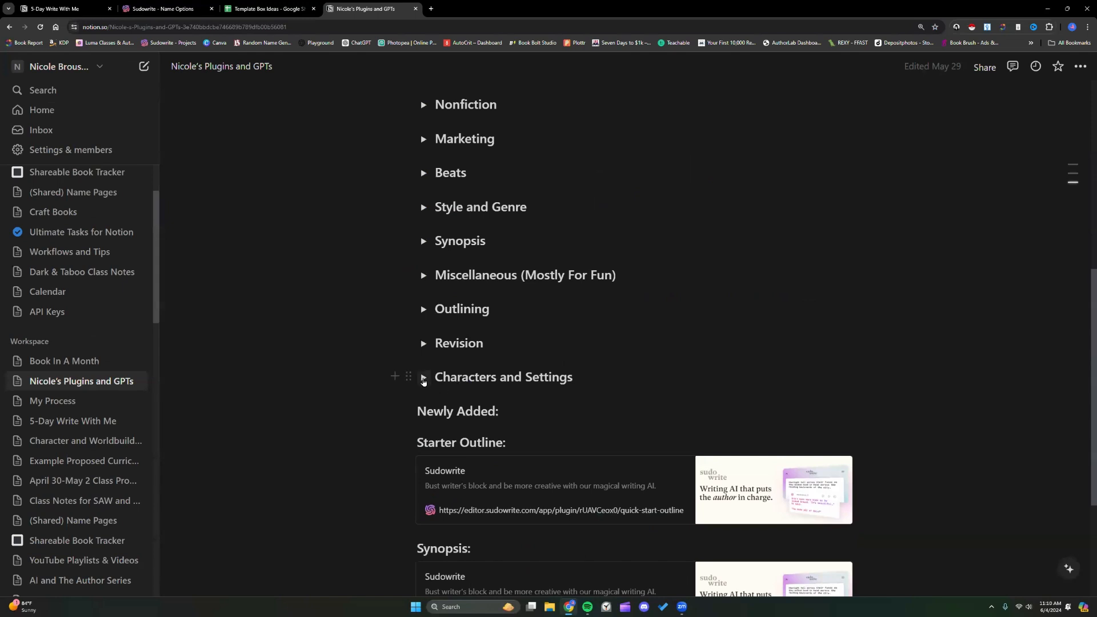
- Expand the Characters and Settings section and its Name My Character Plugins list, and review the listed plugin versions
{"action": "left_click", "coordinate": [424, 378]}
{"action": "scroll", "coordinate": [424, 378], "scroll_direction": "down", "scroll_amount": 4}
{"action": "scroll", "coordinate": [424, 378], "scroll_direction": "down", "scroll_amount": 7}
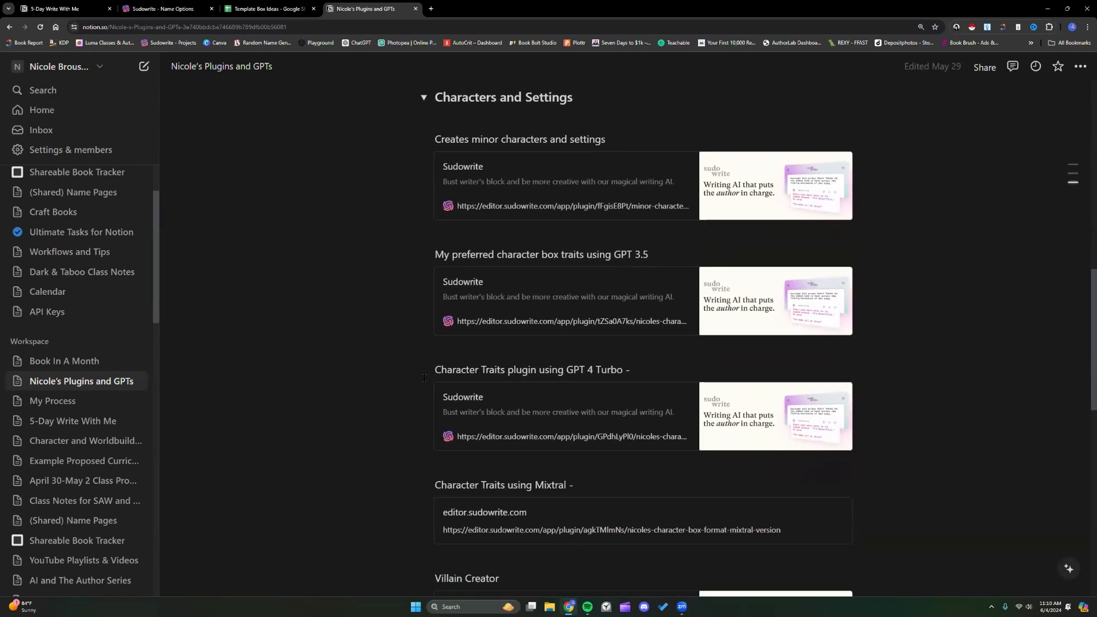
{"action": "scroll", "coordinate": [425, 378], "scroll_direction": "down", "scroll_amount": 1}
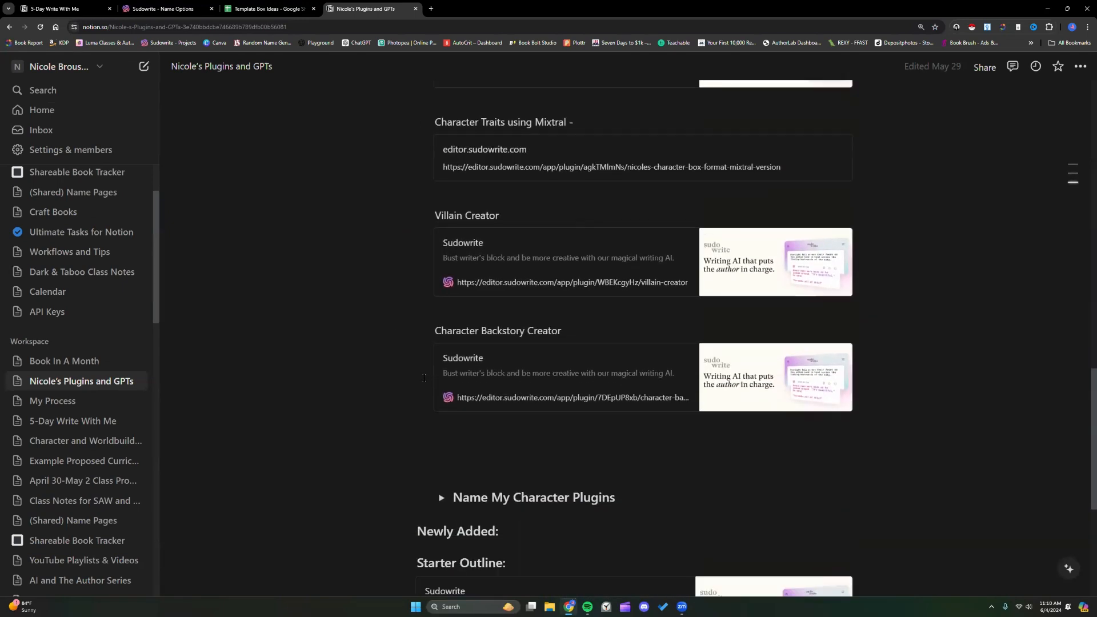
{"action": "left_click", "coordinate": [442, 498]}
{"action": "scroll", "coordinate": [427, 423], "scroll_direction": "down", "scroll_amount": 5}
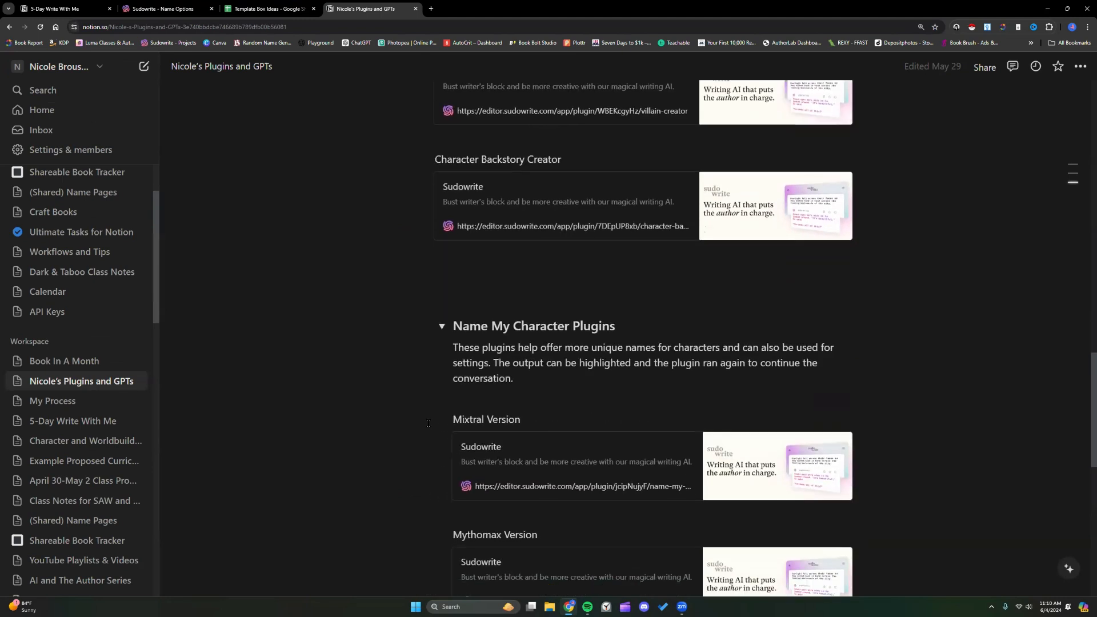
{"action": "scroll", "coordinate": [429, 423], "scroll_direction": "down", "scroll_amount": 3}
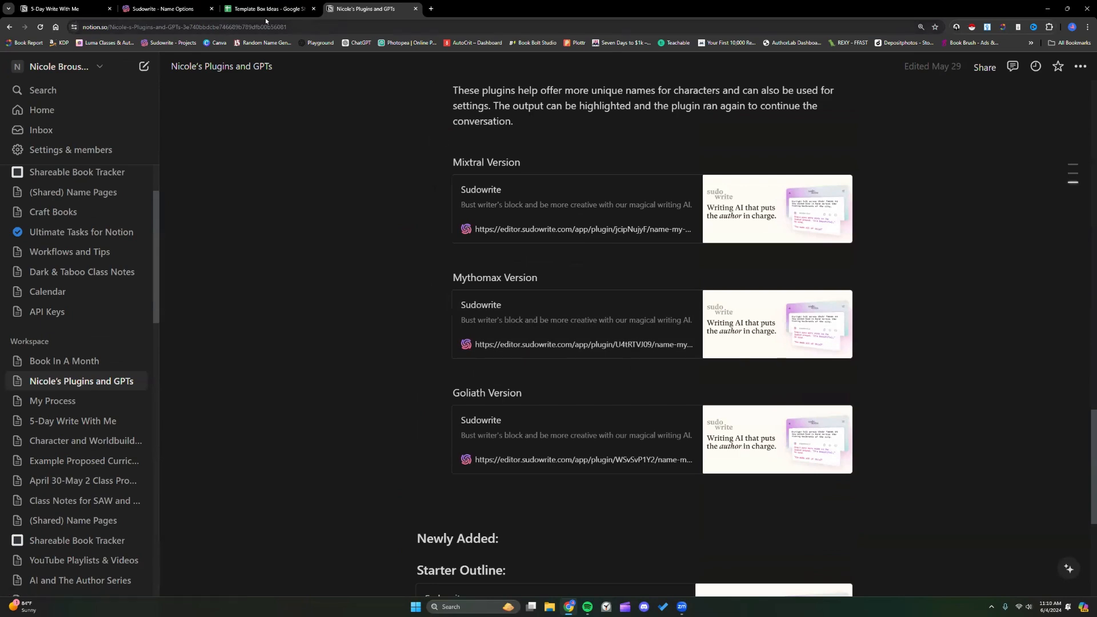
- Switch back to Sudowrite, browse your own plugins in the plugin directory and open the Cast Naming plugin
{"action": "left_click", "coordinate": [166, 9]}
{"action": "left_click", "coordinate": [578, 95]}
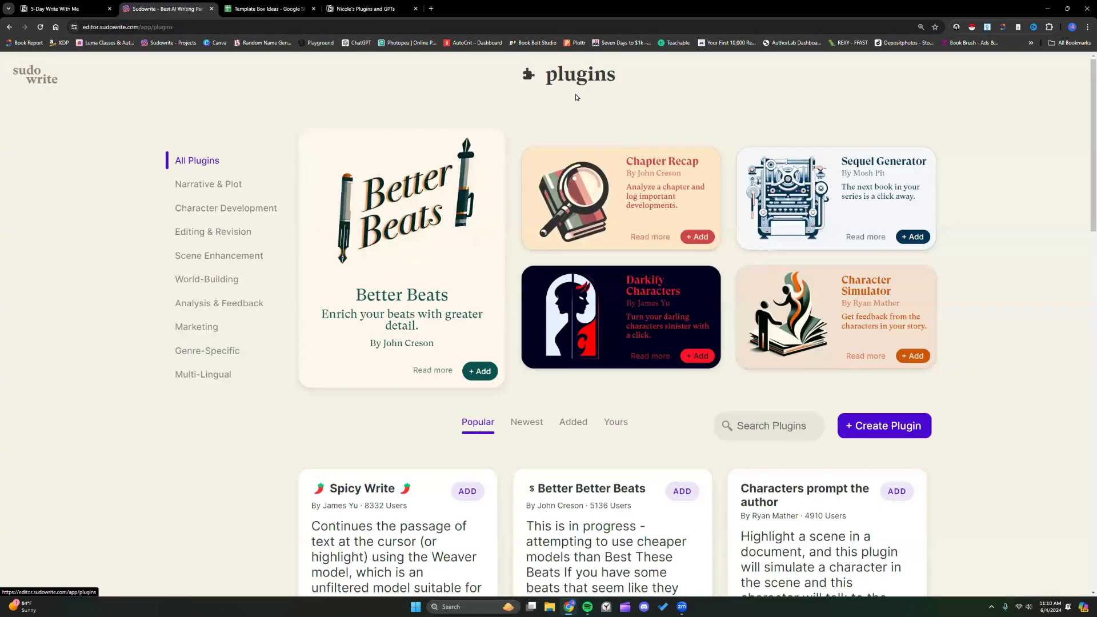
{"action": "left_click", "coordinate": [621, 422]}
{"action": "scroll", "coordinate": [533, 380], "scroll_direction": "down", "scroll_amount": 10}
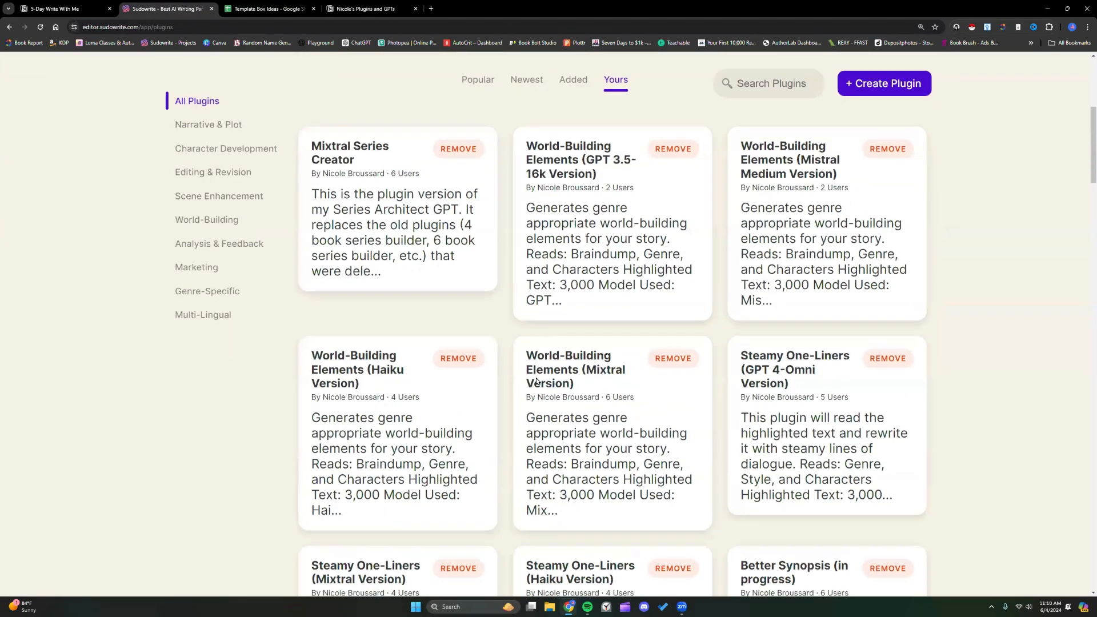
{"action": "scroll", "coordinate": [536, 381], "scroll_direction": "down", "scroll_amount": 5}
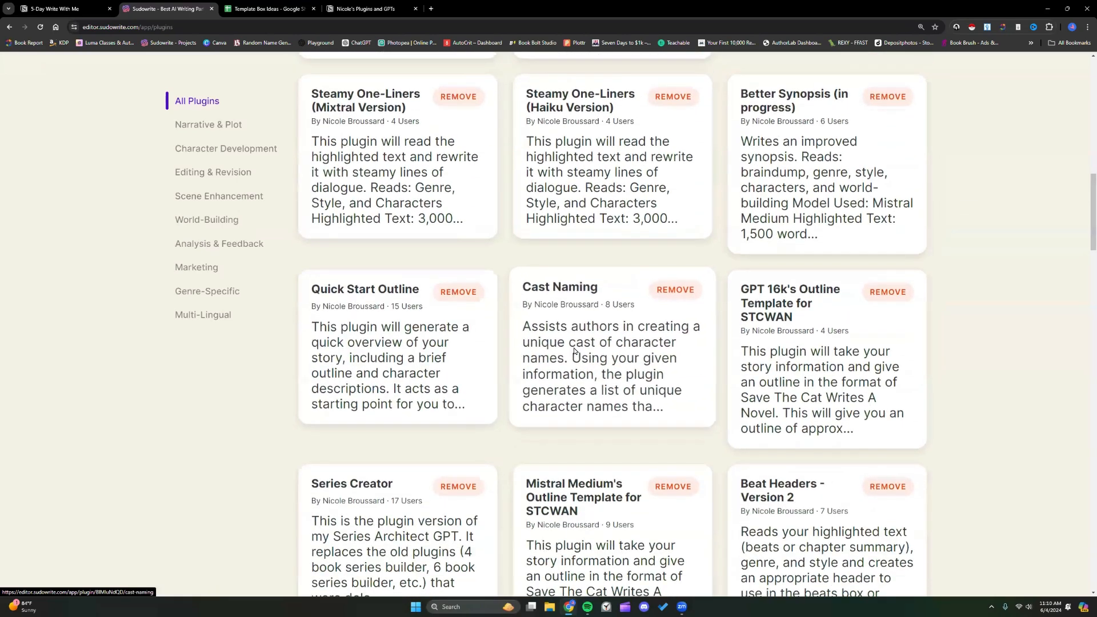
{"action": "left_click", "coordinate": [529, 385]}
- Copy the web address of the Cast Naming plugin page
{"action": "scroll", "coordinate": [575, 351], "scroll_direction": "up", "scroll_amount": 7}
{"action": "left_click", "coordinate": [217, 27]}
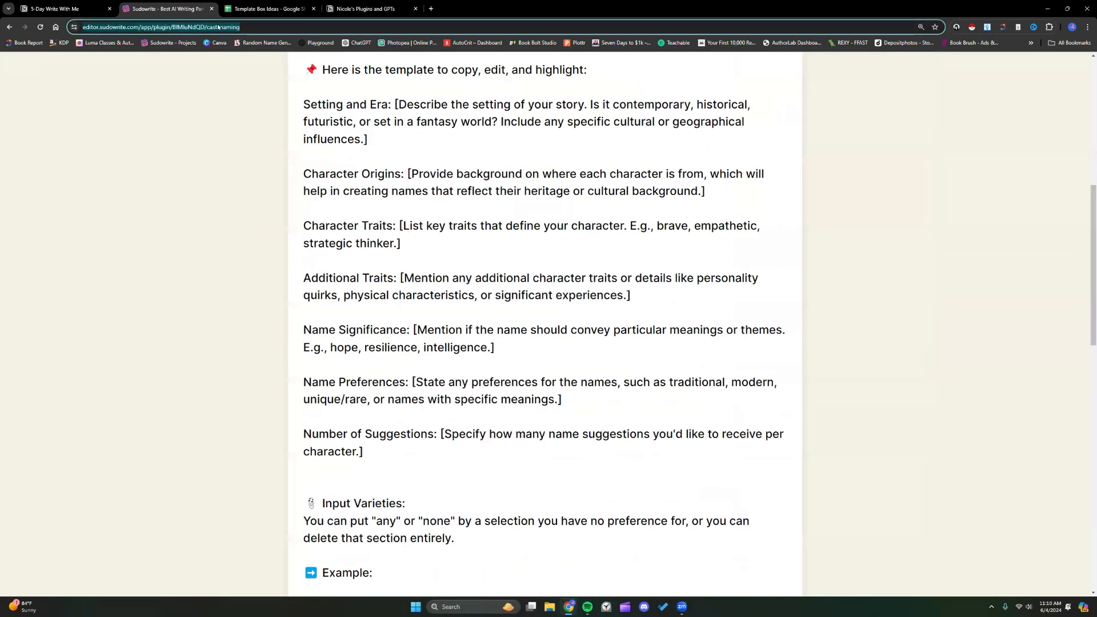
{"action": "right_click", "coordinate": [218, 27]}
{"action": "left_click", "coordinate": [245, 103]}
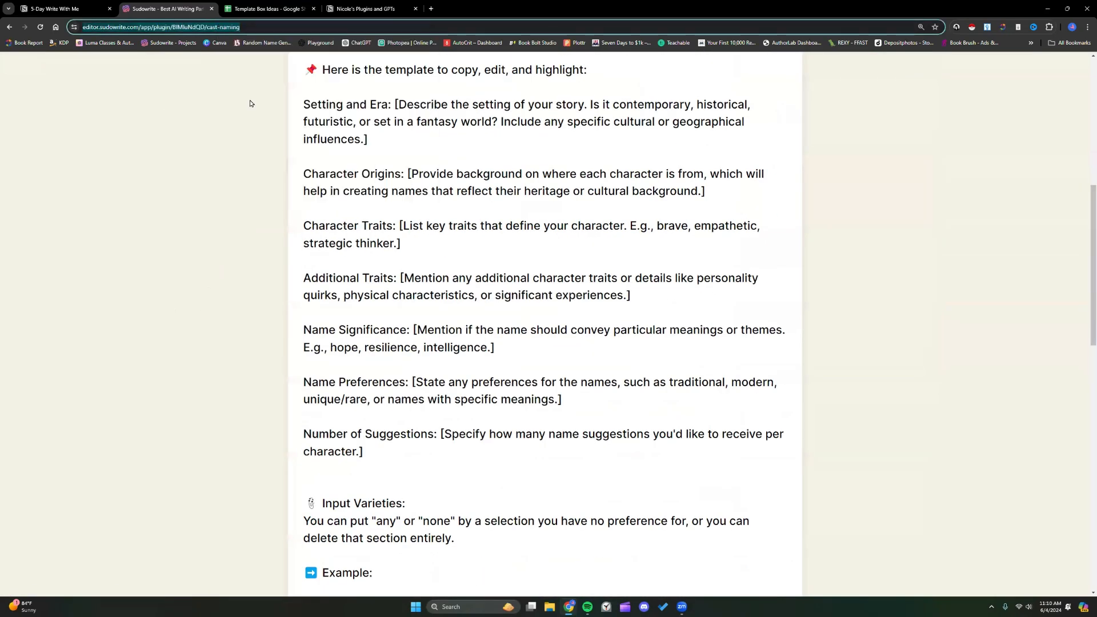
- In the Notion page, add the copied Cast Naming link as a bookmark below the Goliath Version plugin
{"action": "left_click", "coordinate": [367, 9]}
{"action": "scroll", "coordinate": [490, 208], "scroll_direction": "up", "scroll_amount": 2}
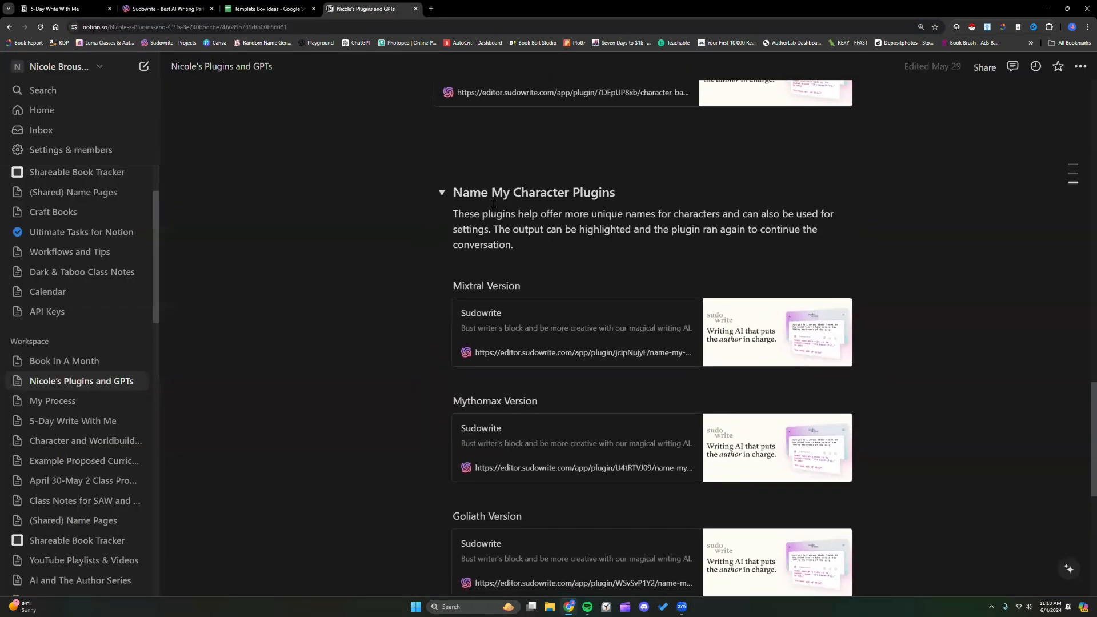
{"action": "scroll", "coordinate": [491, 260], "scroll_direction": "down", "scroll_amount": 4}
{"action": "left_click", "coordinate": [481, 423]}
{"action": "right_click", "coordinate": [481, 421]}
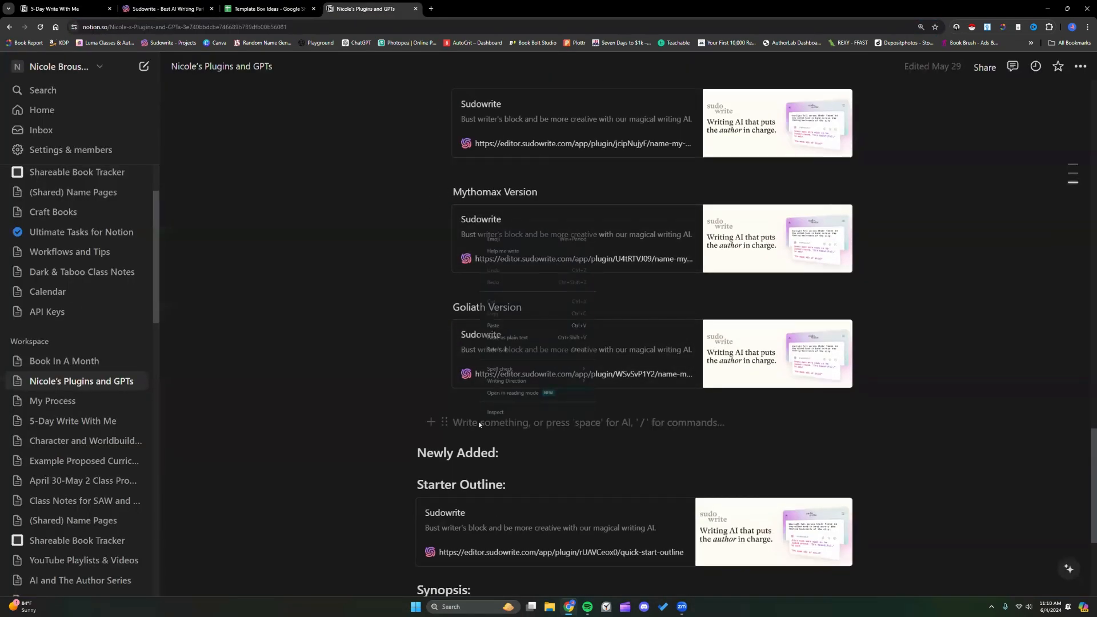
{"action": "left_click", "coordinate": [495, 326]}
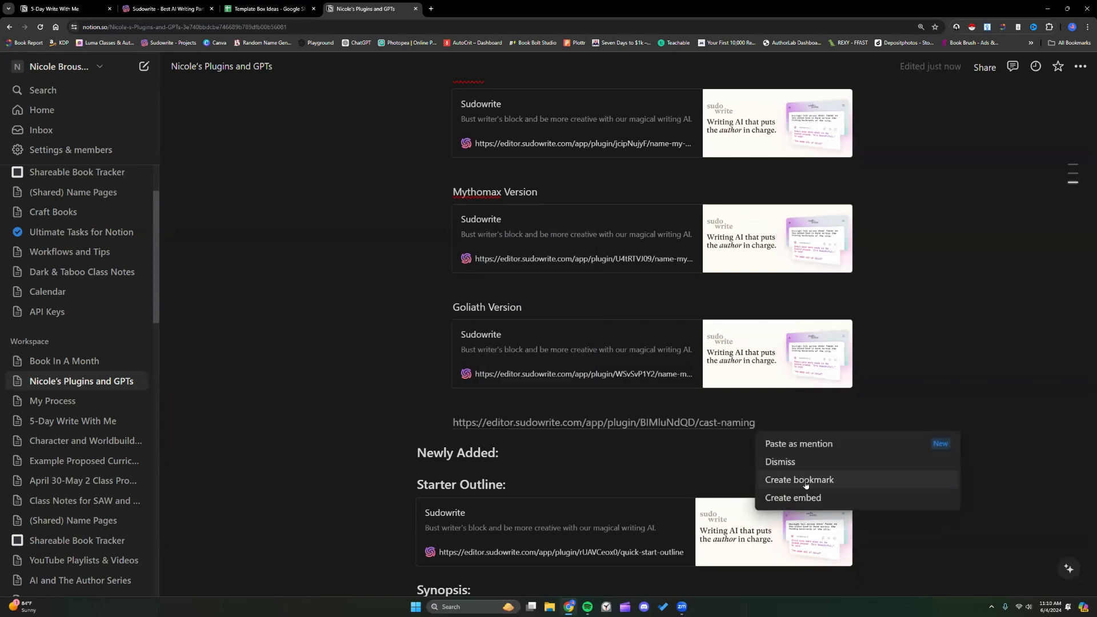
{"action": "left_click", "coordinate": [798, 478]}
- Add the heading text "Cast Naming" above the new bookmark, separated by a blank line from the Goliath Version entry
{"action": "left_click", "coordinate": [475, 408]}
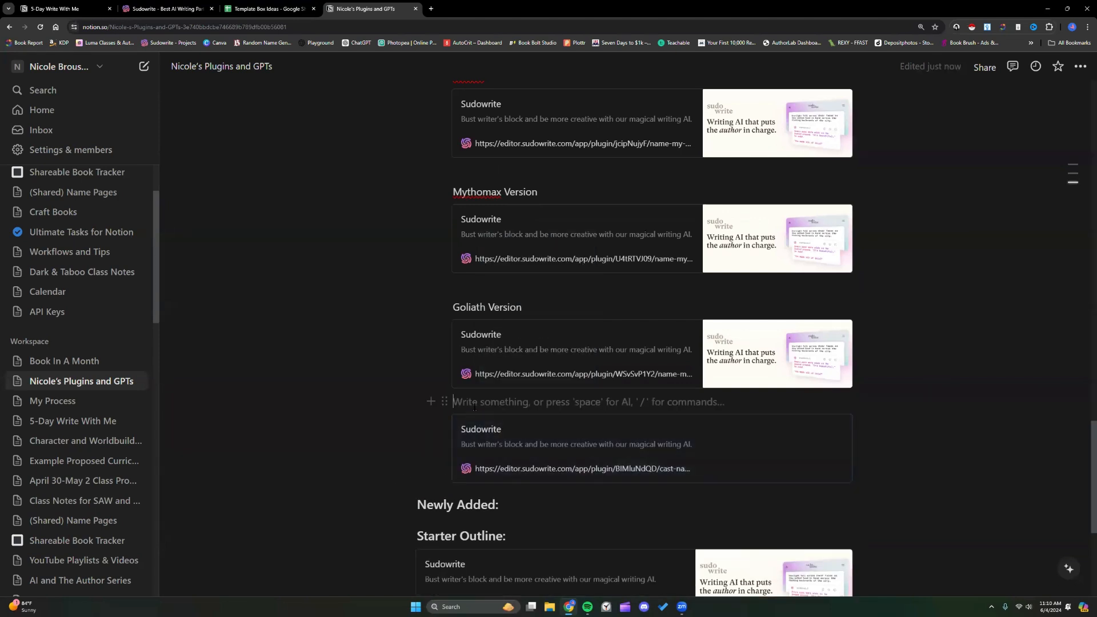
{"action": "key", "text": "Return"}
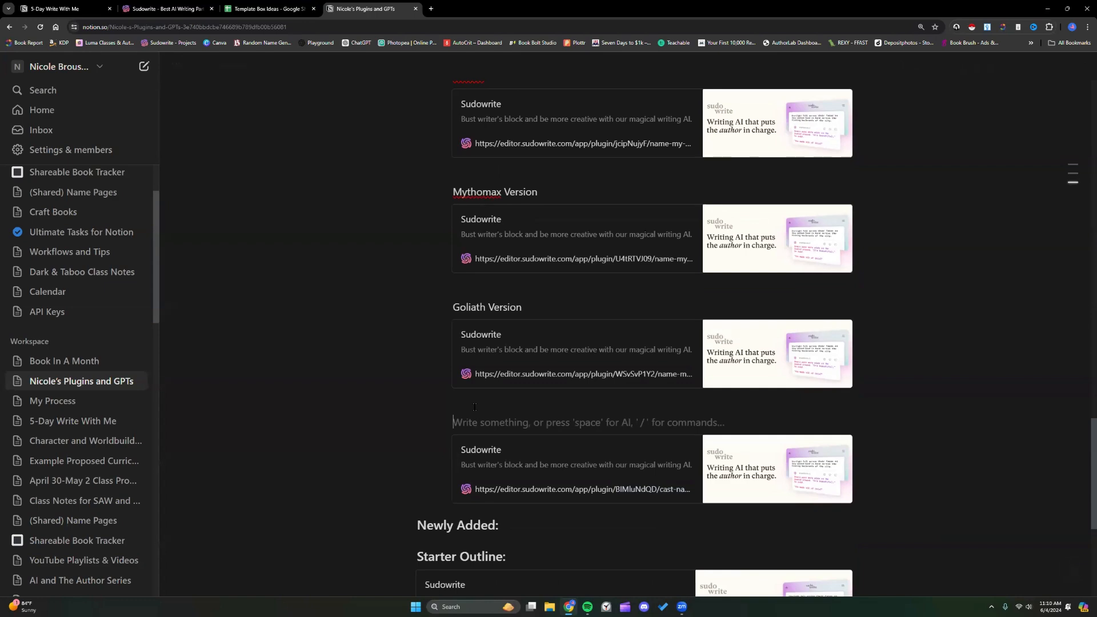
{"action": "type", "text": "Cast Naming"}
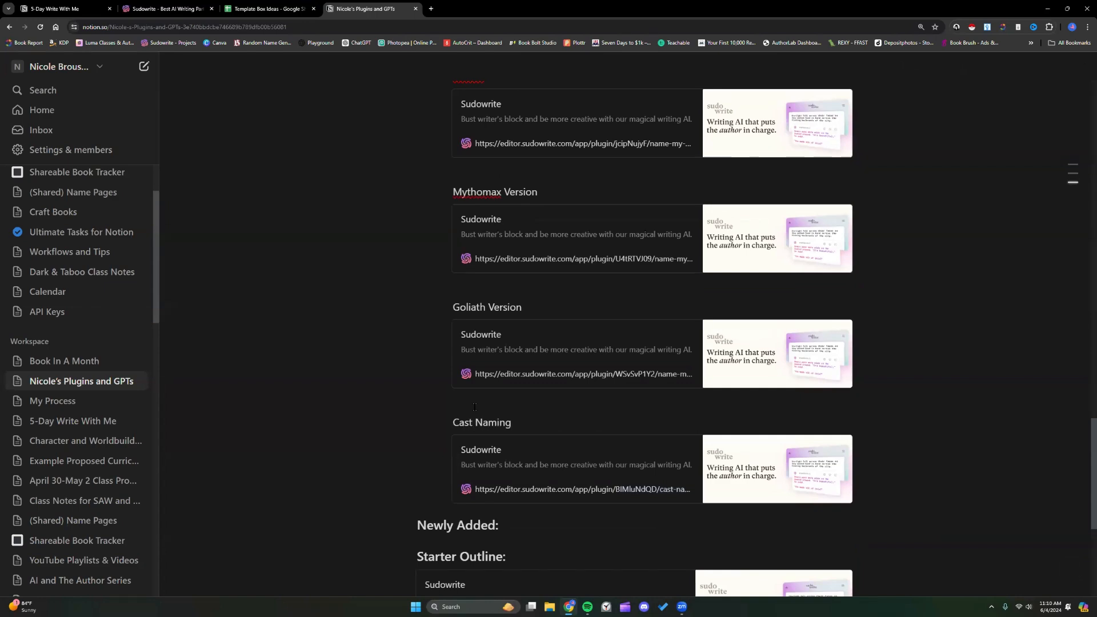
- Copy the public web link of the published Plugins and GPTs page and close the sharing options
{"action": "scroll", "coordinate": [475, 407], "scroll_direction": "up", "scroll_amount": 9}
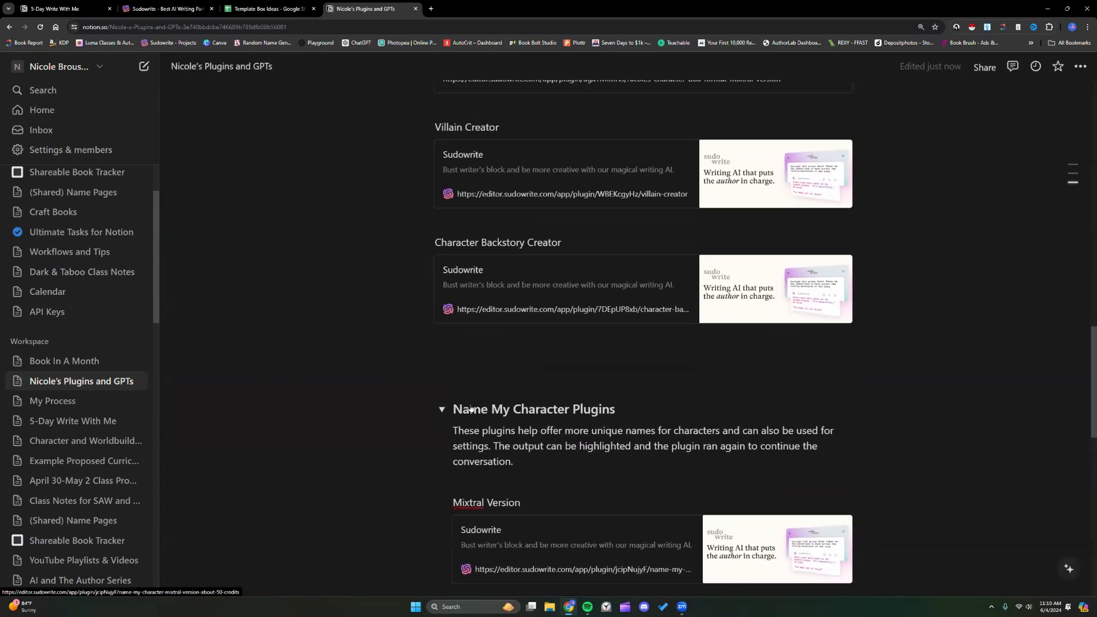
{"action": "left_click", "coordinate": [983, 69]}
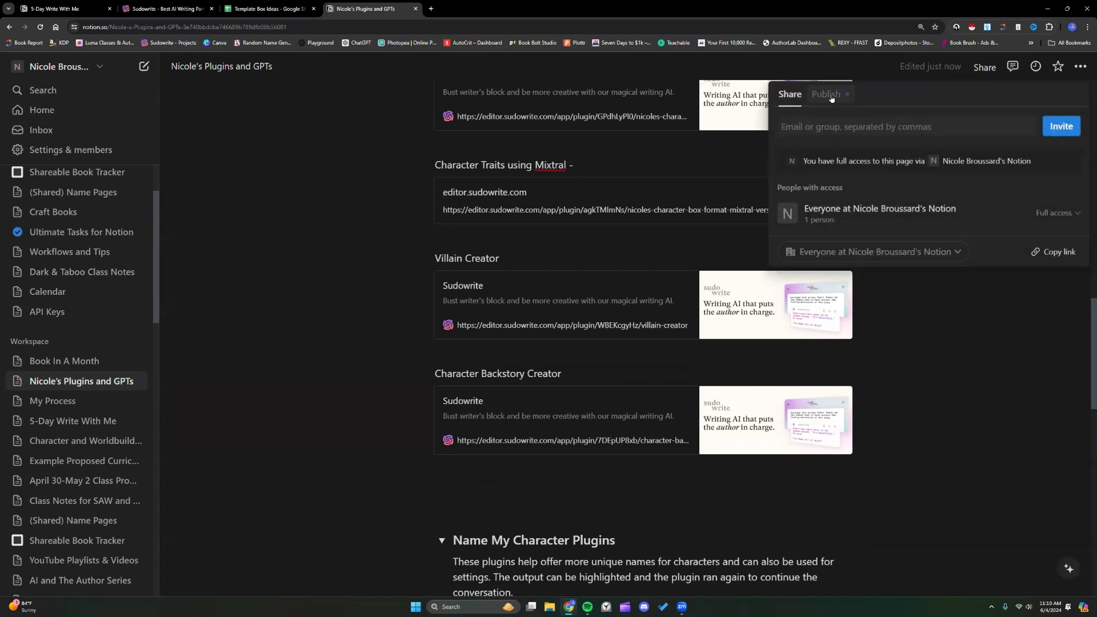
{"action": "left_click", "coordinate": [827, 95]}
{"action": "left_click", "coordinate": [1073, 151]}
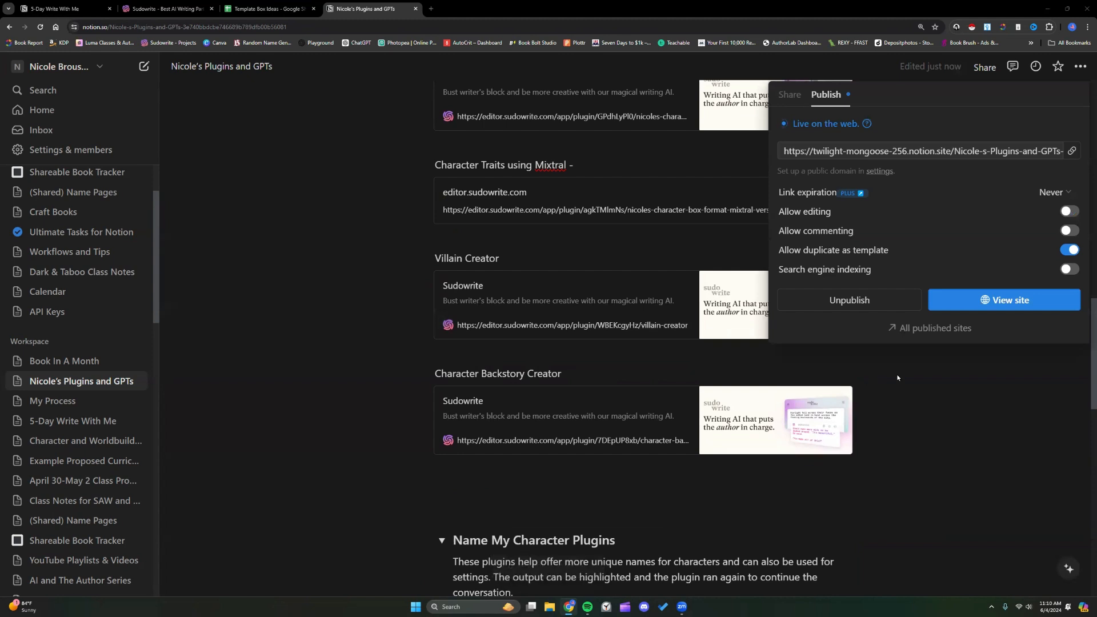
{"action": "left_click", "coordinate": [353, 316]}
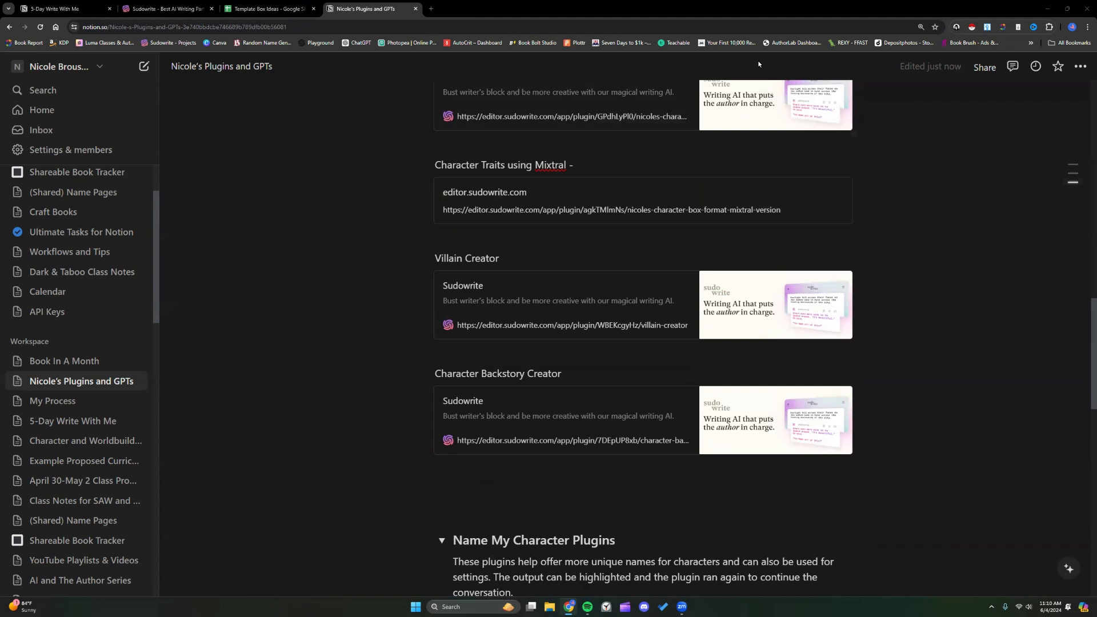
- Close the Notion page and reopen the Write With Me Project in Sudowrite
{"action": "left_click", "coordinate": [415, 9]}
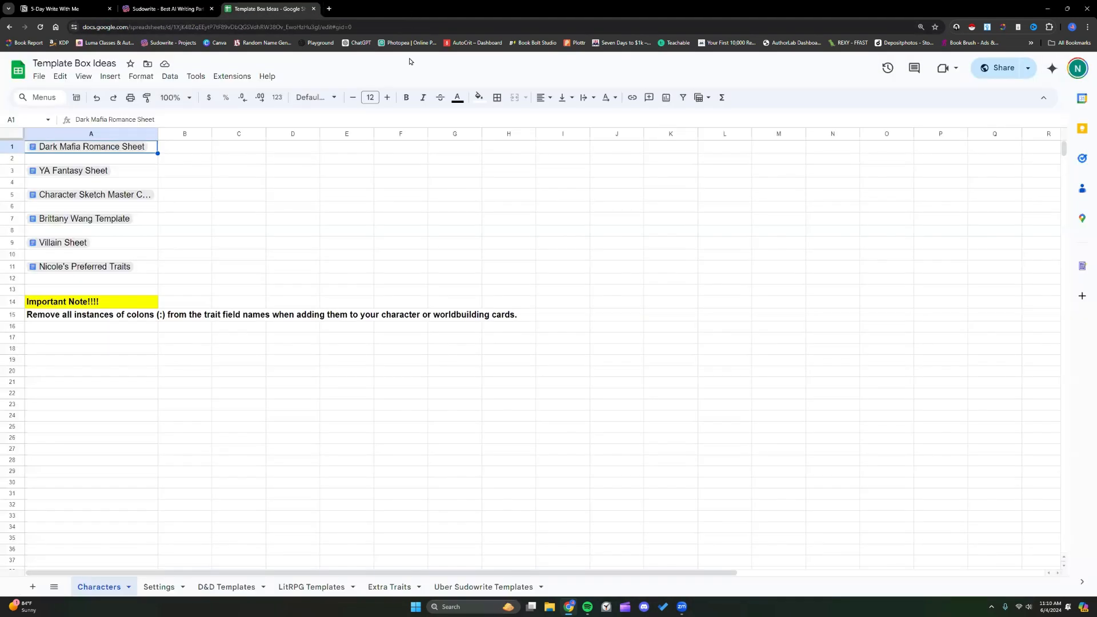
{"action": "left_click", "coordinate": [168, 9]}
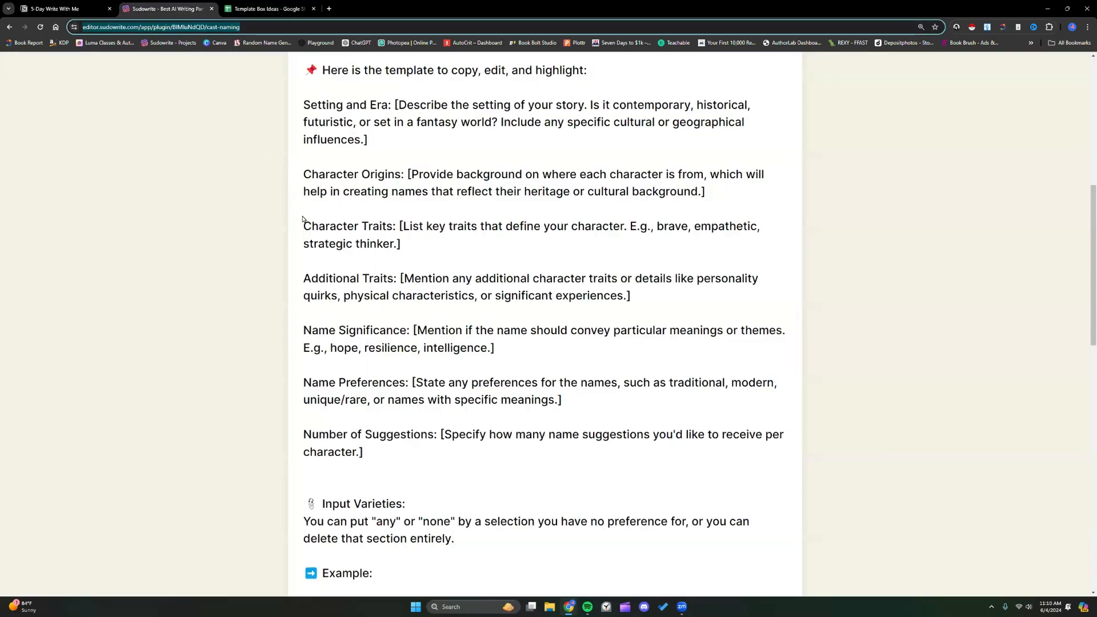
{"action": "scroll", "coordinate": [303, 220], "scroll_direction": "up", "scroll_amount": 7}
{"action": "left_click", "coordinate": [28, 84]}
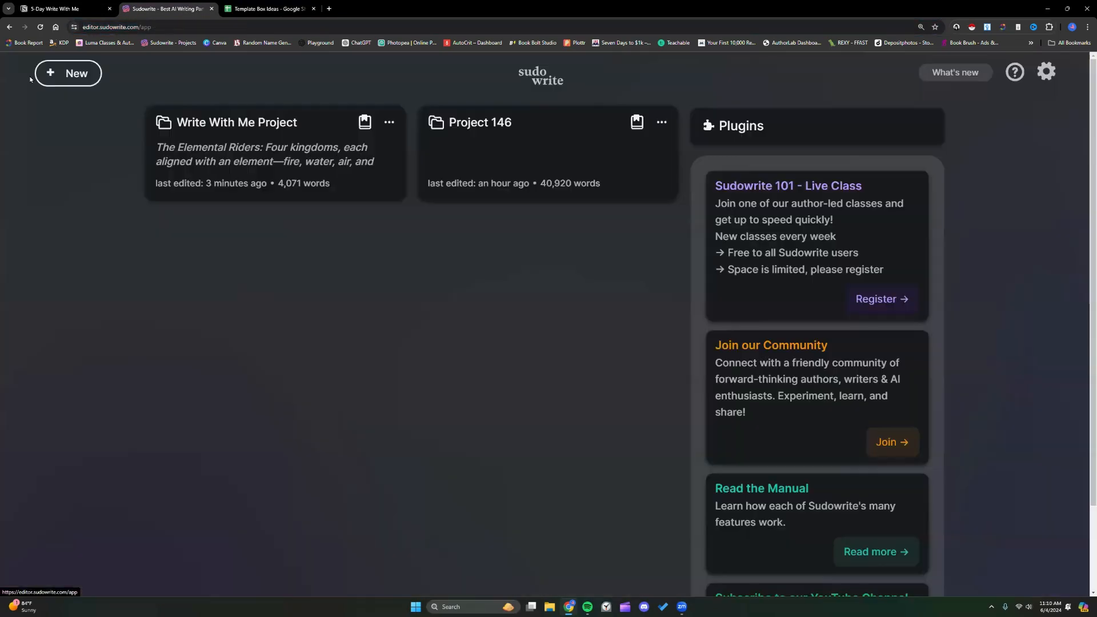
{"action": "left_click", "coordinate": [214, 169]}
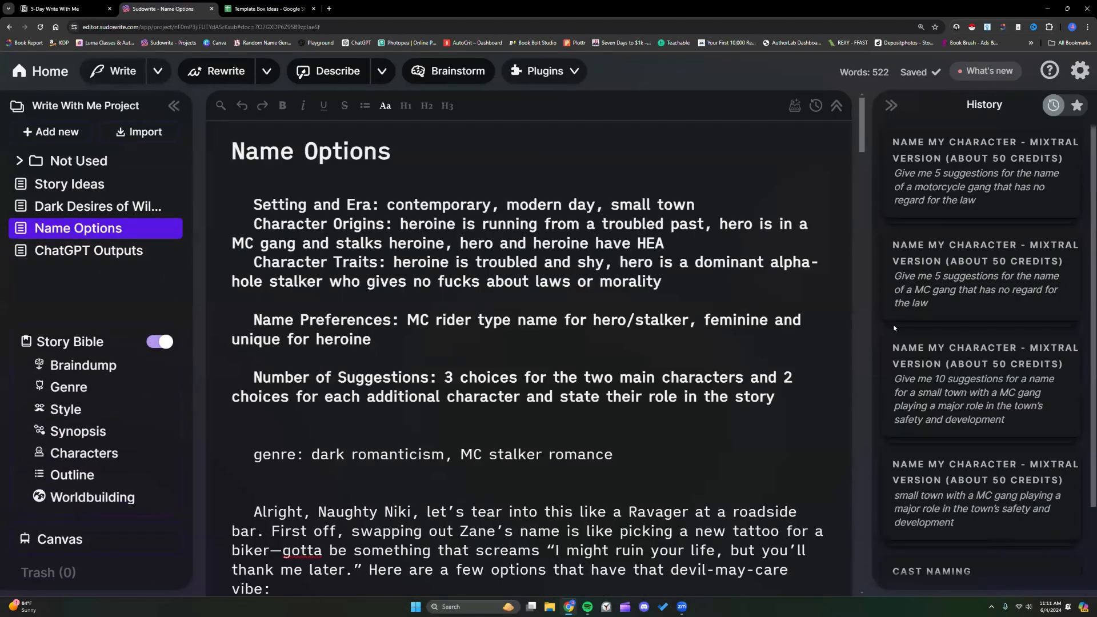
- Go to the Story Bible's Characters section and review its generation options and the end of the Synopsis above it
{"action": "left_click", "coordinate": [104, 453]}
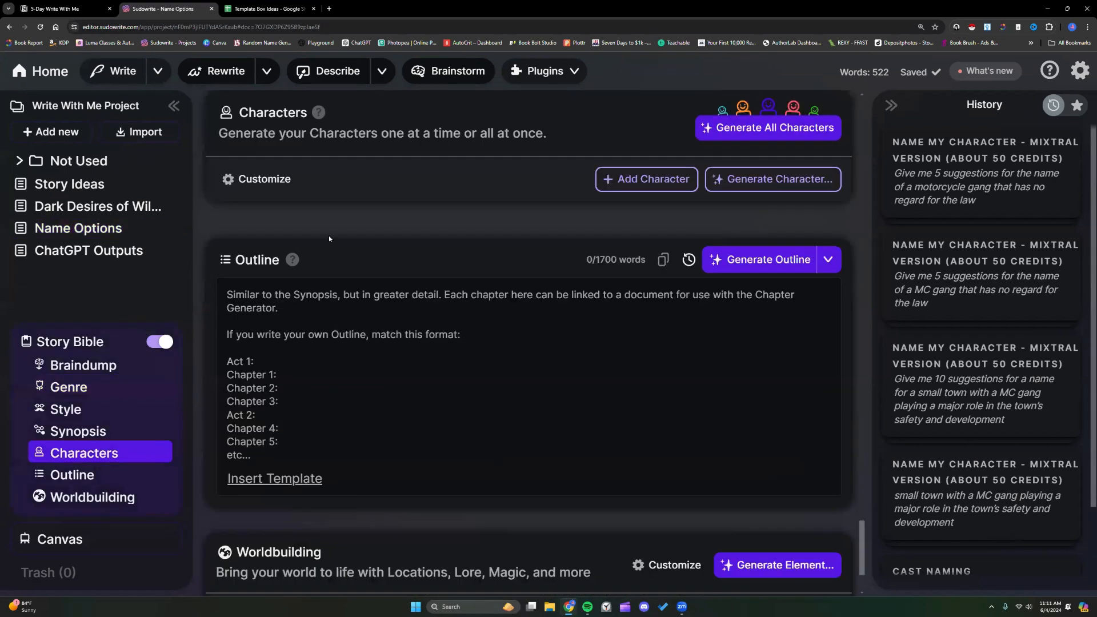
{"action": "scroll", "coordinate": [526, 253], "scroll_direction": "up", "scroll_amount": 2}
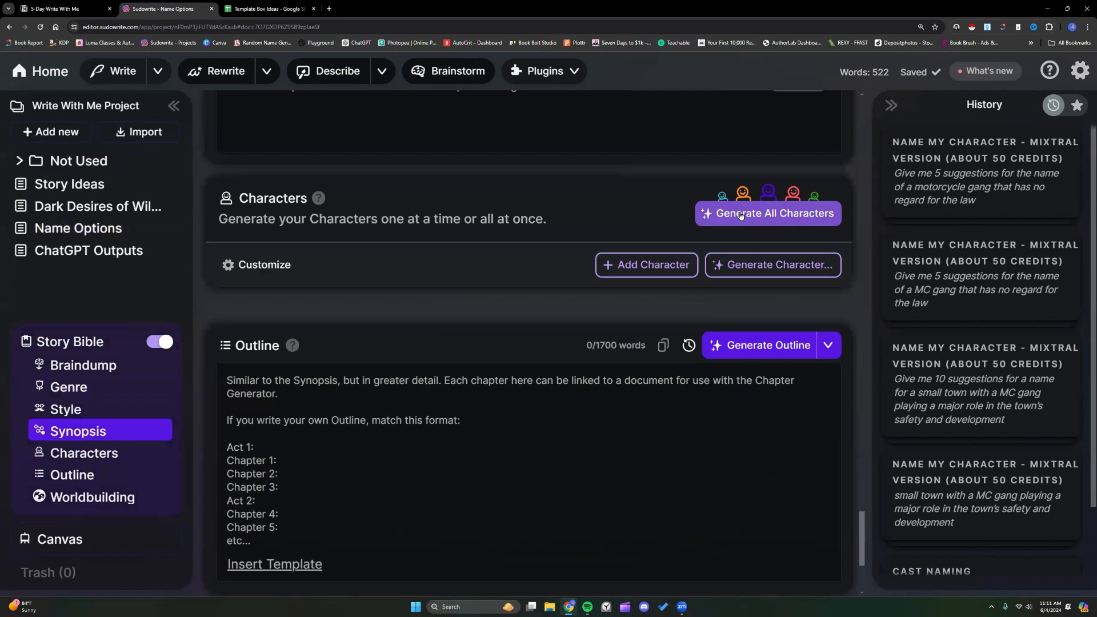
{"action": "scroll", "coordinate": [812, 251], "scroll_direction": "up", "scroll_amount": 4}
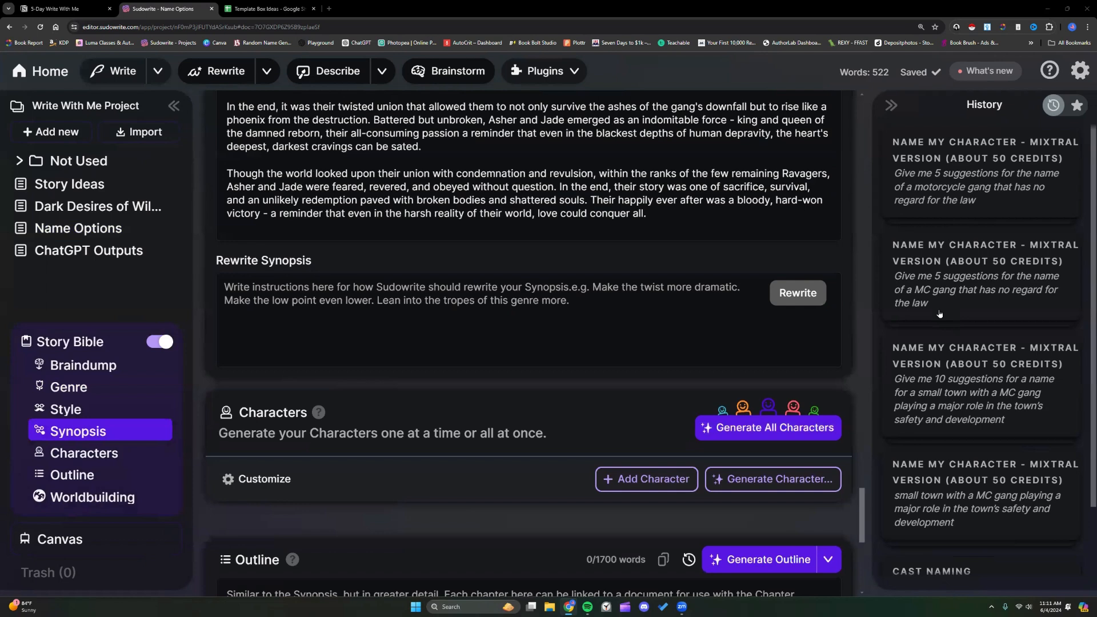
- Expand the Cast Naming result in the history and copy its character name suggestions
{"action": "scroll", "coordinate": [969, 394], "scroll_direction": "down", "scroll_amount": 2}
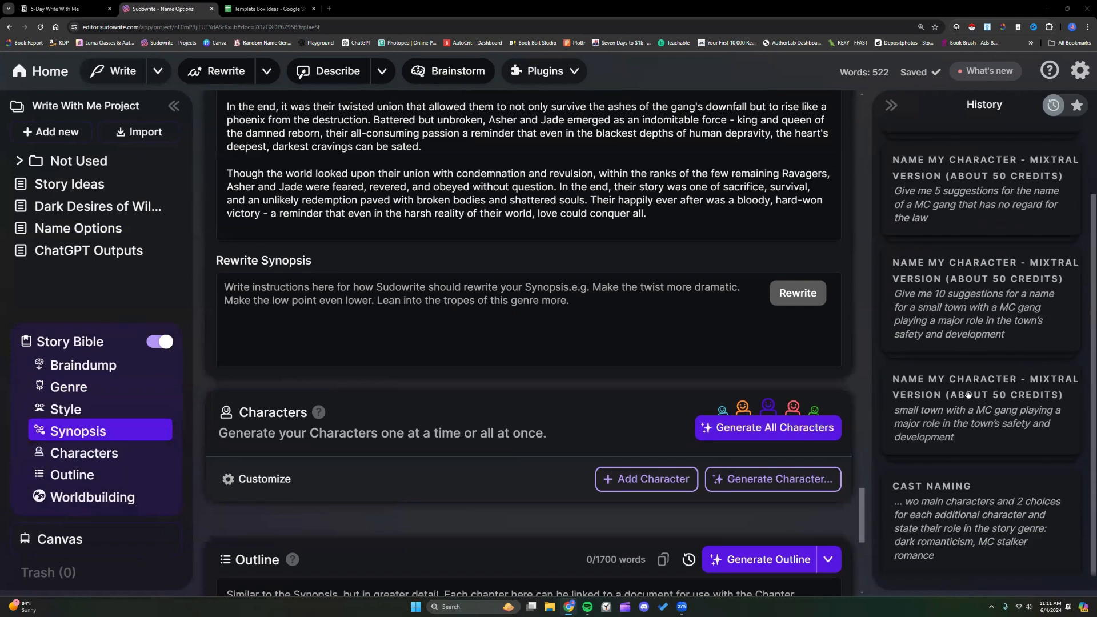
{"action": "left_click", "coordinate": [967, 495]}
{"action": "scroll", "coordinate": [942, 376], "scroll_direction": "down", "scroll_amount": 5}
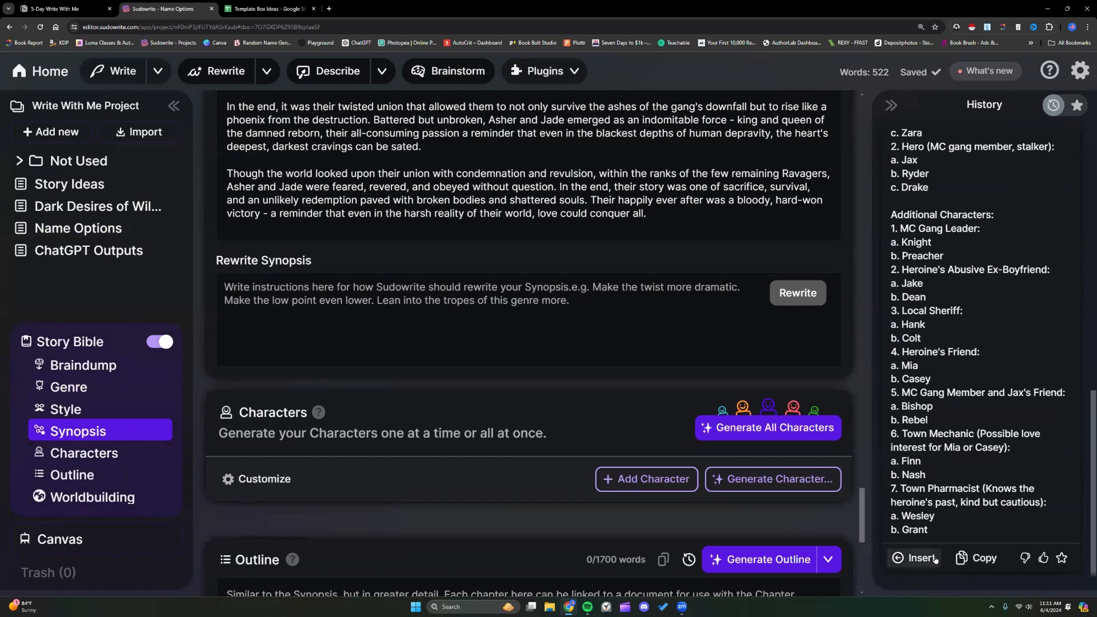
{"action": "left_click", "coordinate": [970, 561]}
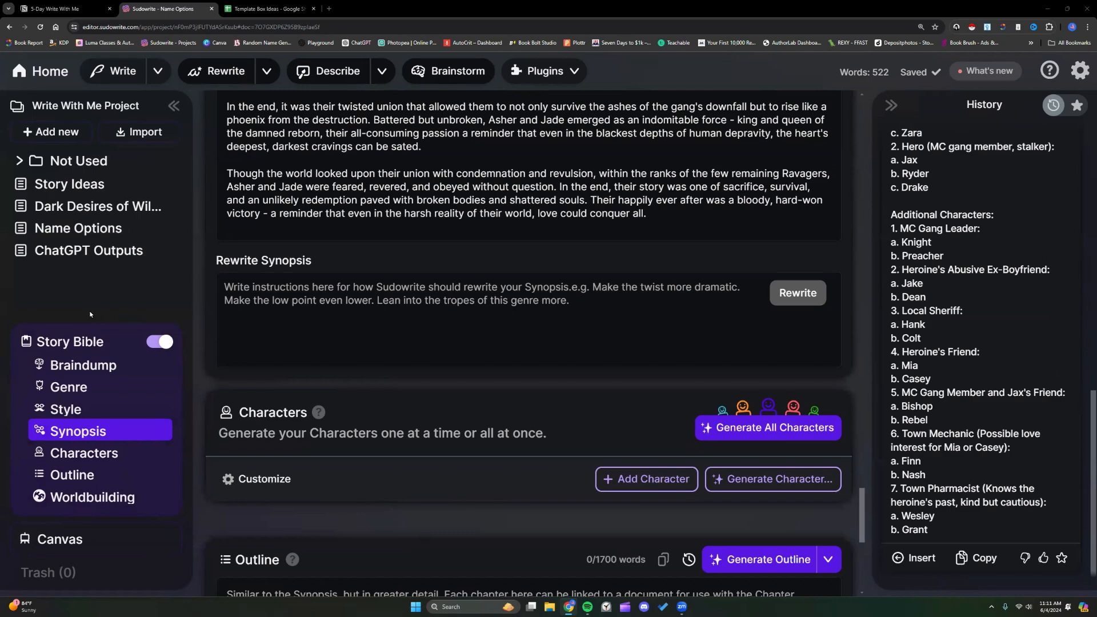
- Paste the copied character name suggestions as a new paragraph at the end of the Synopsis
{"action": "scroll", "coordinate": [533, 286], "scroll_direction": "up", "scroll_amount": 10}
{"action": "scroll", "coordinate": [533, 286], "scroll_direction": "down", "scroll_amount": 10}
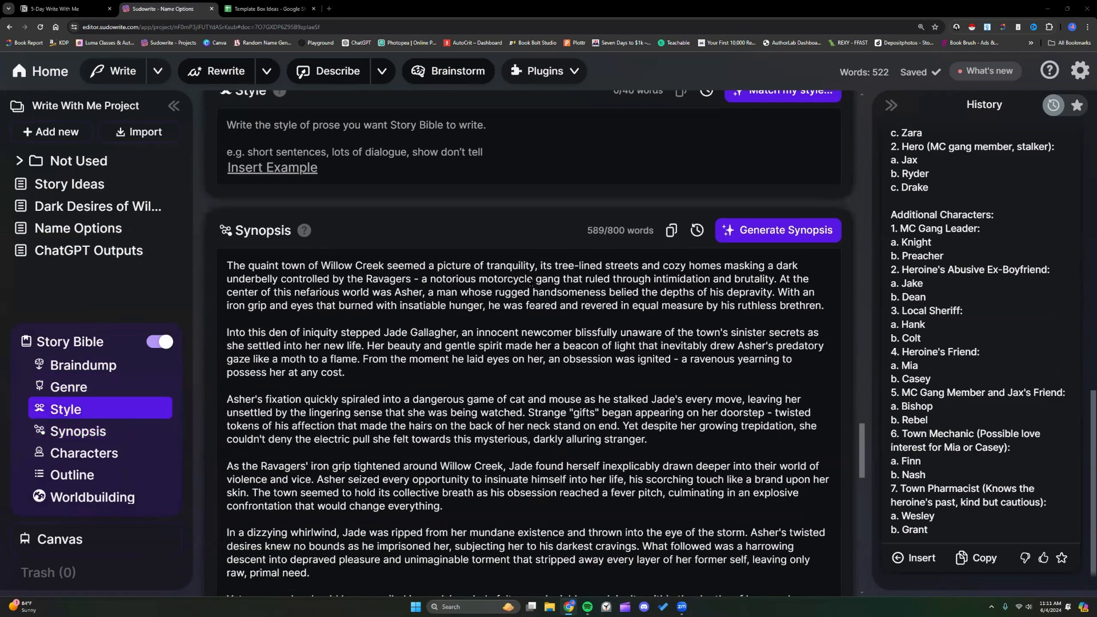
{"action": "left_click", "coordinate": [676, 344]}
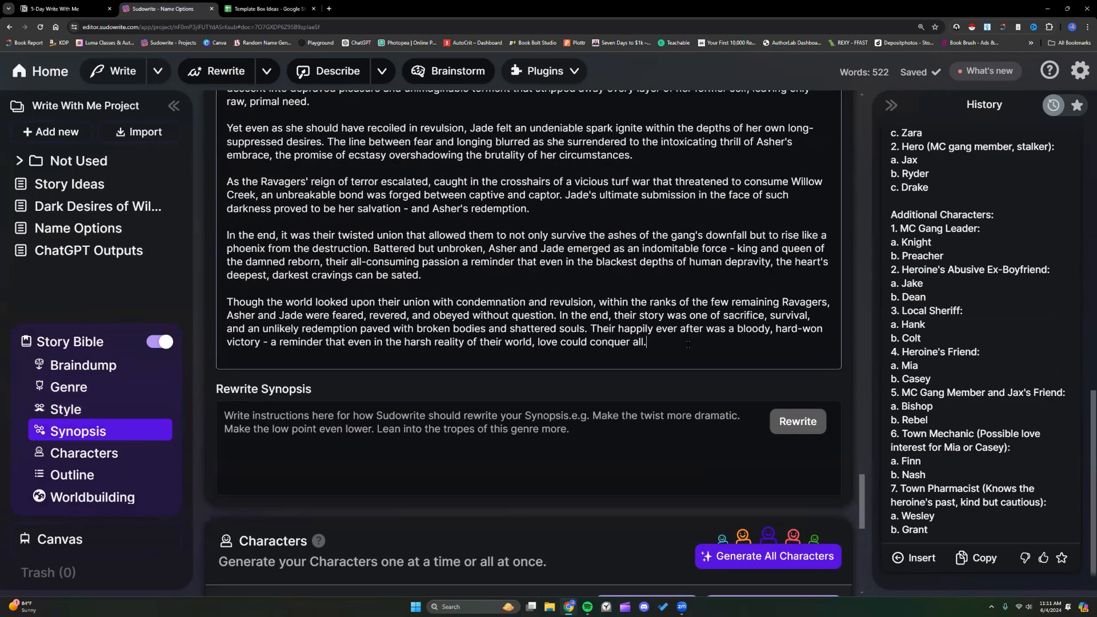
{"action": "key", "text": "Return"}
{"action": "key", "text": "Return"}
{"action": "key", "text": "ctrl+v"}
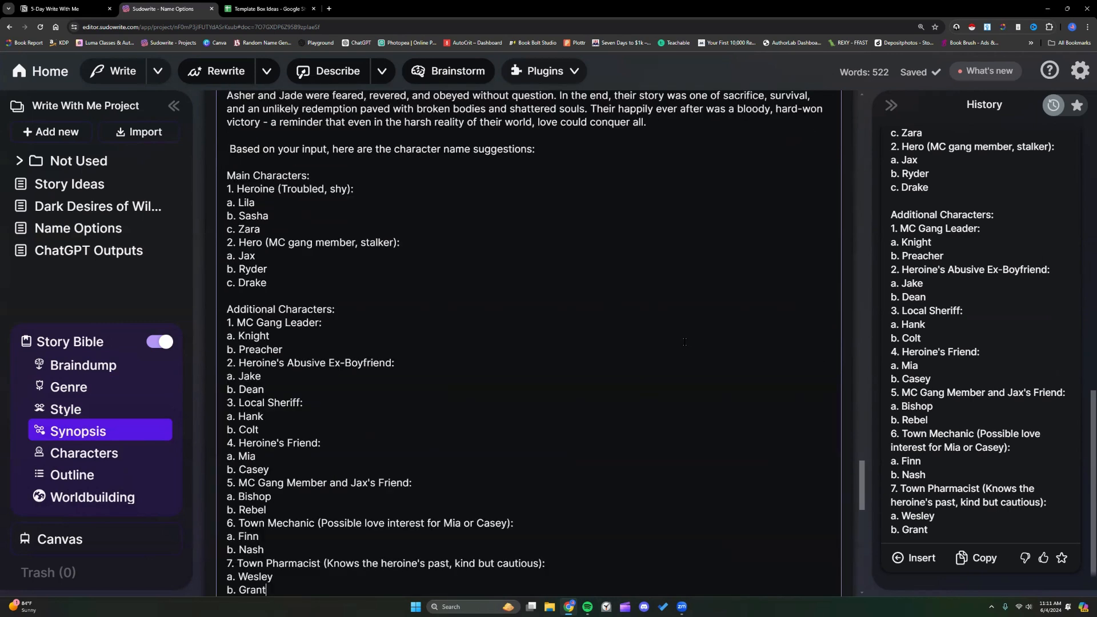
- Review the pasted name suggestions for the Main Characters and the Additional Characters at the end of the Synopsis
{"action": "scroll", "coordinate": [500, 343], "scroll_direction": "down", "scroll_amount": 5}
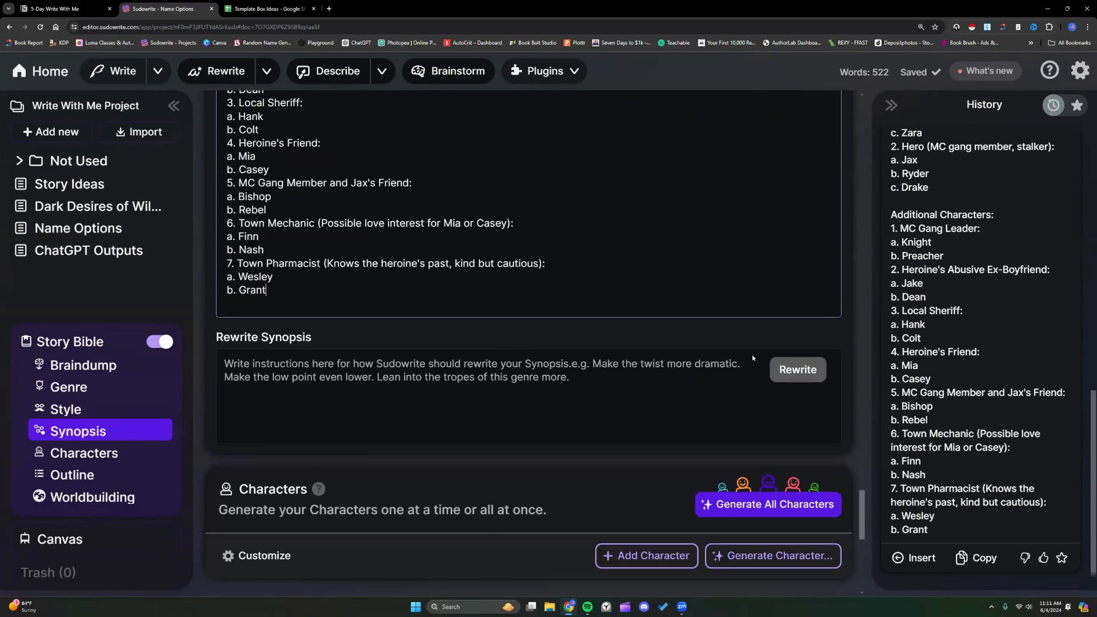
{"action": "scroll", "coordinate": [469, 280], "scroll_direction": "up", "scroll_amount": 8}
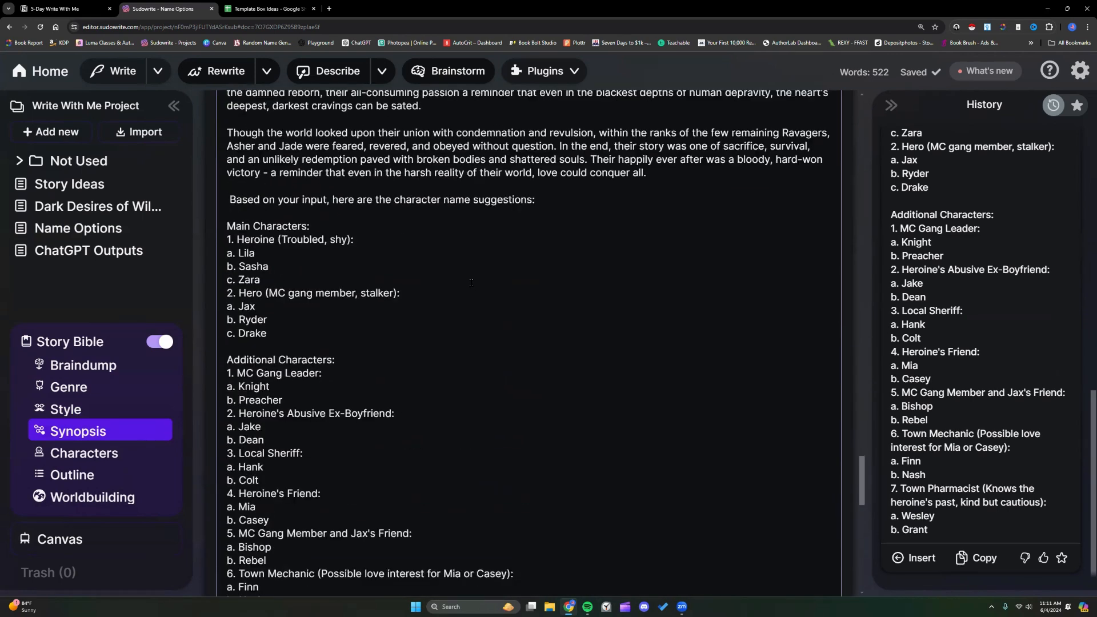
{"action": "scroll", "coordinate": [471, 282], "scroll_direction": "down", "scroll_amount": 1}
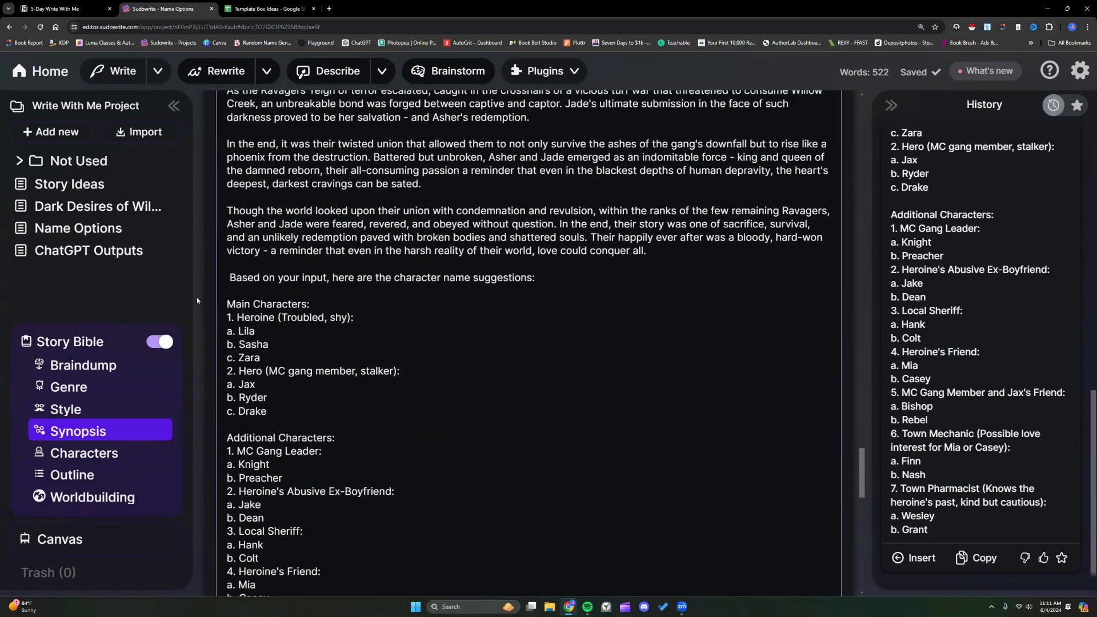
{"action": "left_click_drag", "start_coordinate": [224, 303], "coordinate": [296, 414]}
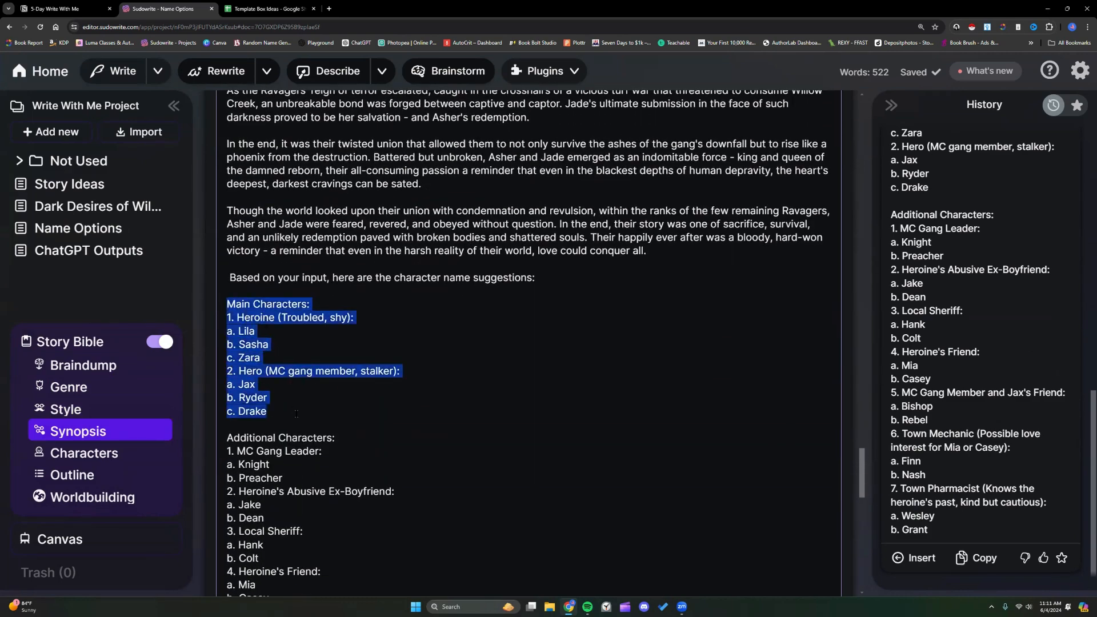
{"action": "scroll", "coordinate": [290, 393], "scroll_direction": "down", "scroll_amount": 5}
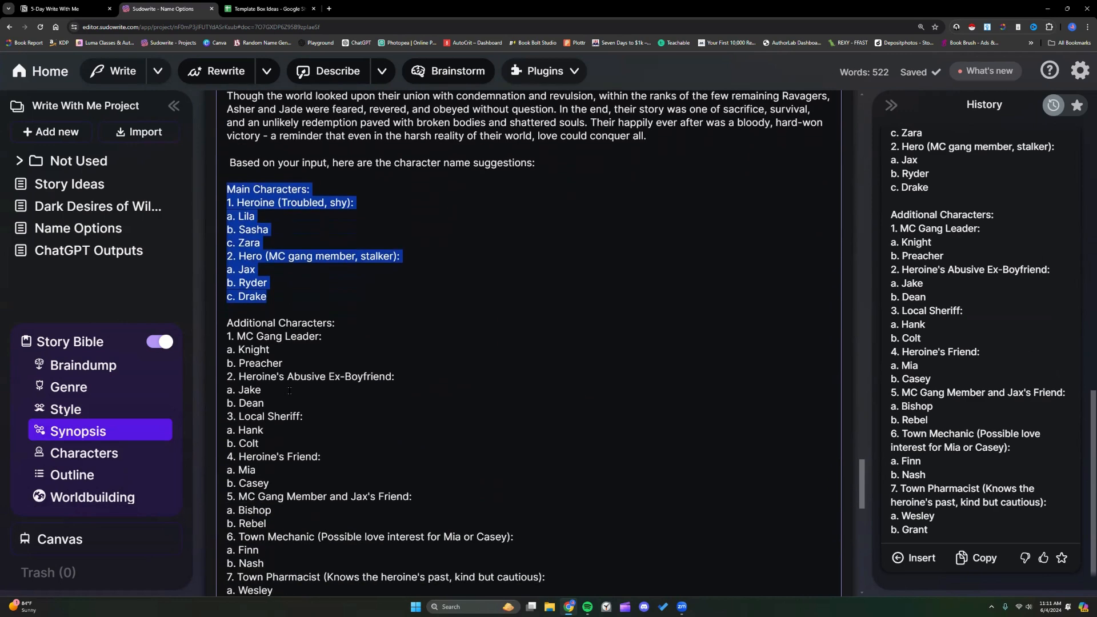
{"action": "scroll", "coordinate": [290, 392], "scroll_direction": "down", "scroll_amount": 2}
{"action": "left_click", "coordinate": [287, 387]}
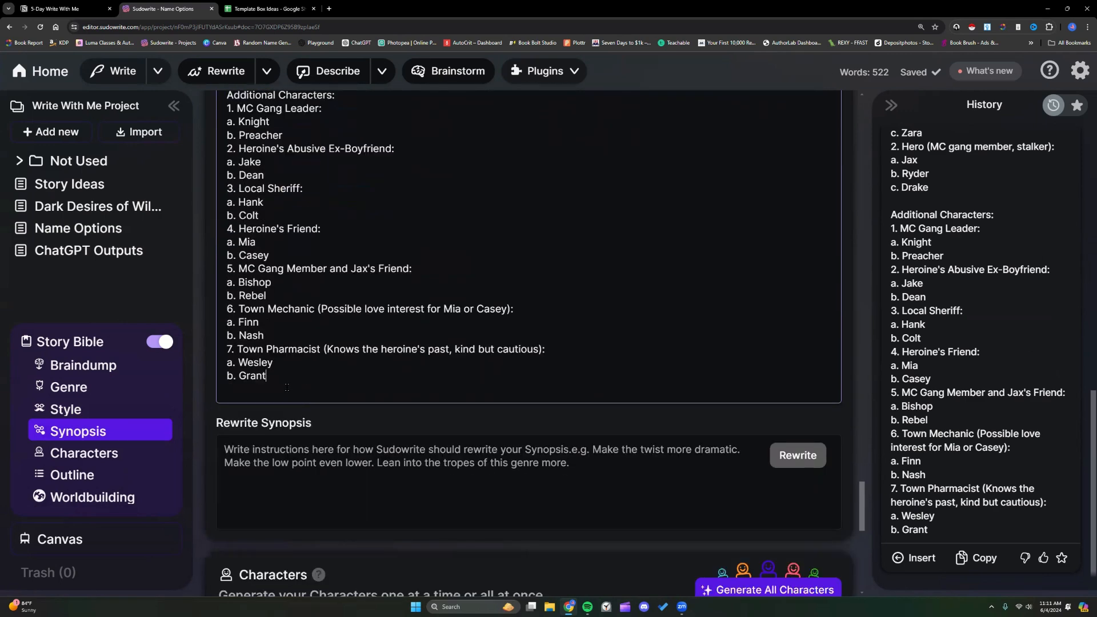
{"action": "left_click_drag", "start_coordinate": [284, 383], "coordinate": [304, 209]}
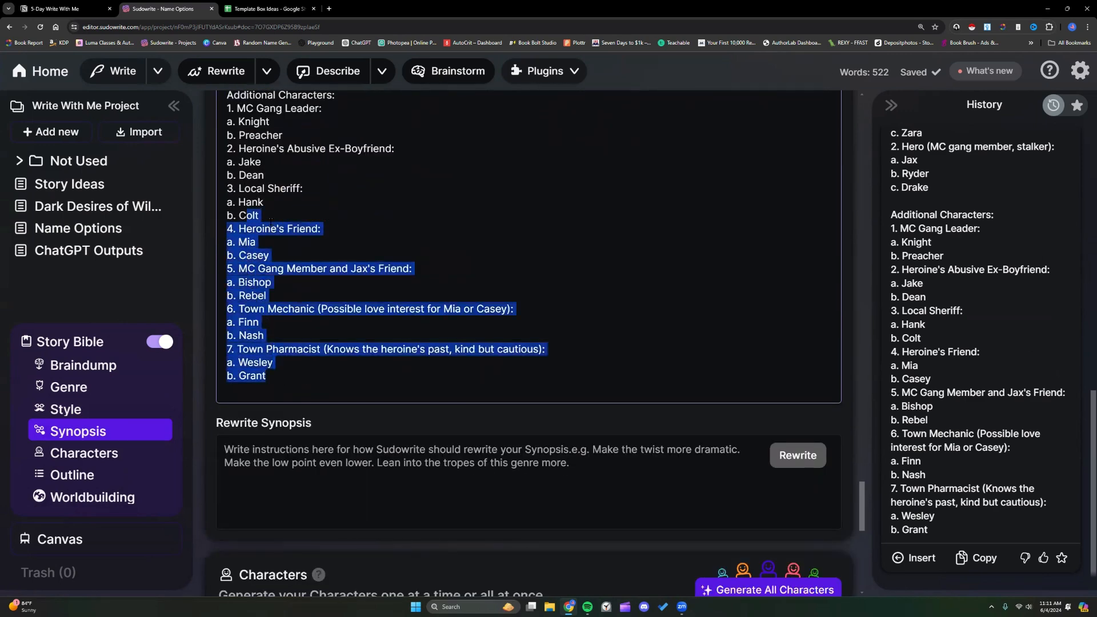
{"action": "left_click", "coordinate": [303, 210]}
{"action": "scroll", "coordinate": [346, 255], "scroll_direction": "up", "scroll_amount": 4}
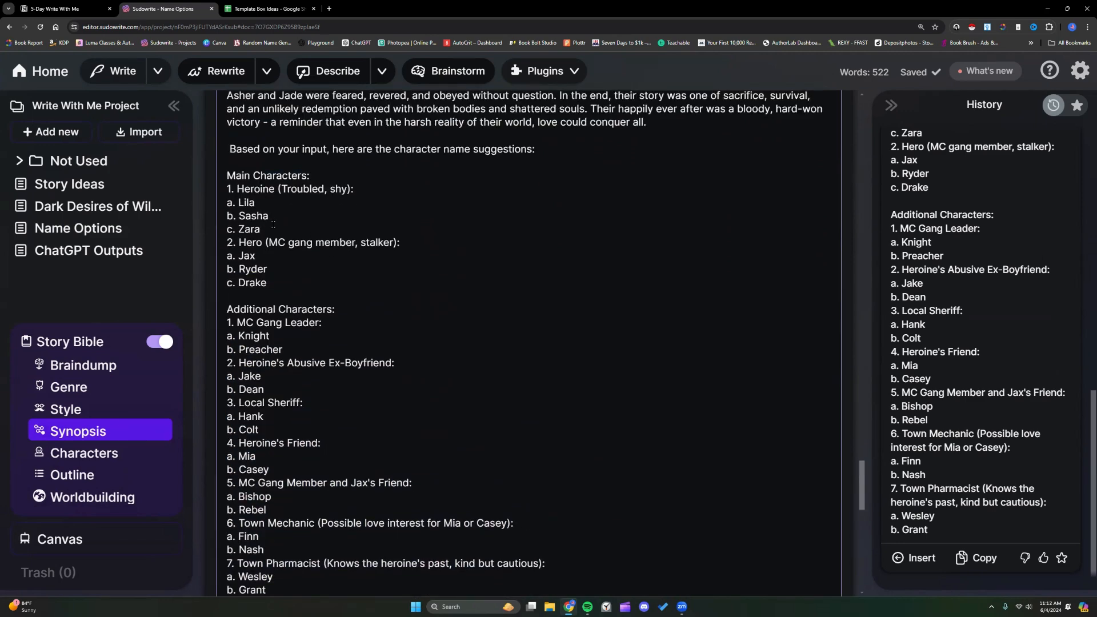
- Delete the Main Characters block from the pasted name suggestions, along with the extra blank line it leaves
{"action": "left_click_drag", "start_coordinate": [269, 284], "coordinate": [221, 177]}
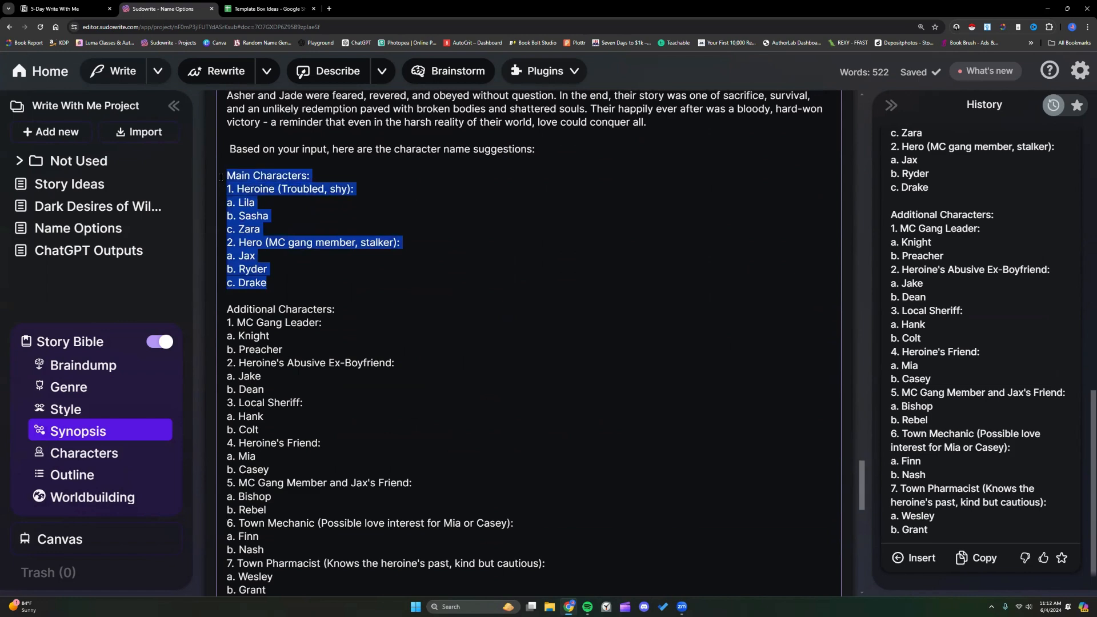
{"action": "key", "text": "BackSpace"}
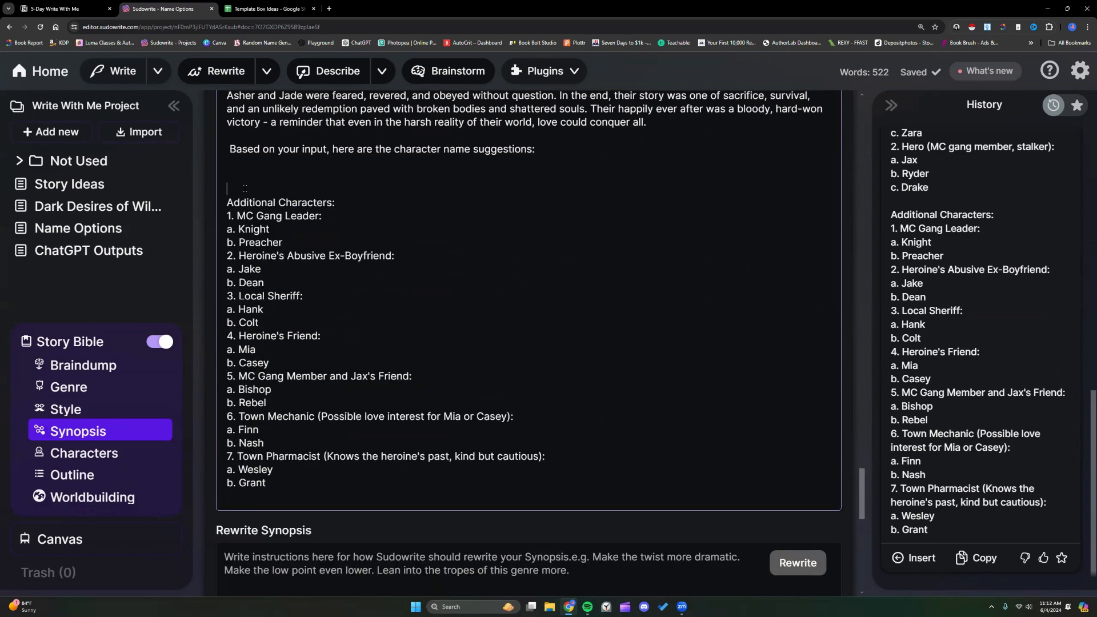
{"action": "key", "text": "BackSpace"}
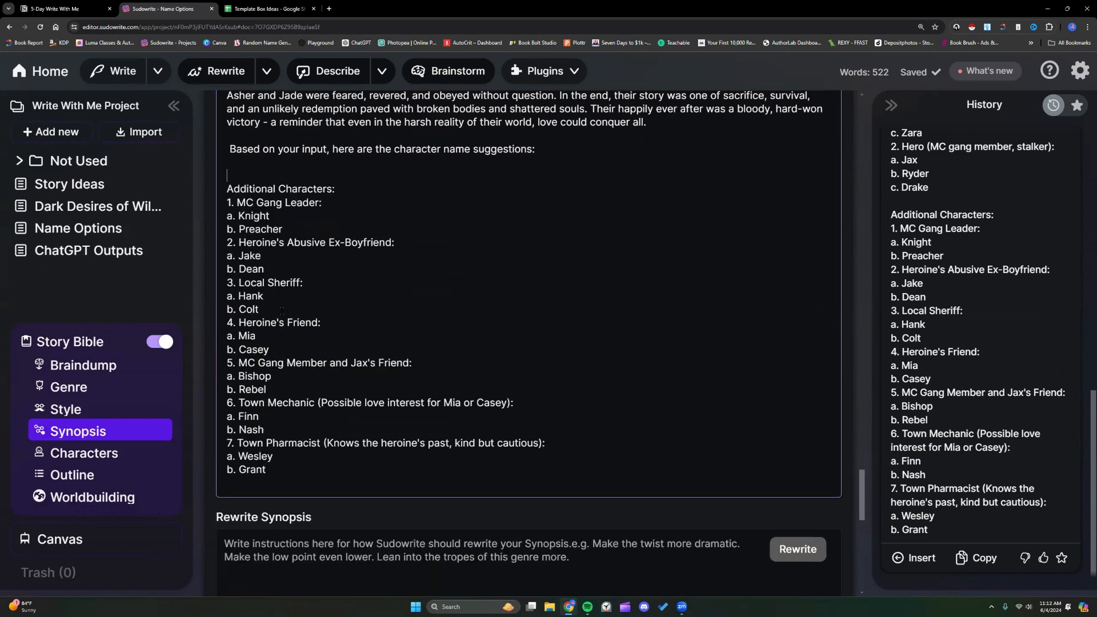
- Check the Synopsis word count against its word limit and look over the Genre and Style sections above it
{"action": "scroll", "coordinate": [282, 310], "scroll_direction": "up", "scroll_amount": 4}
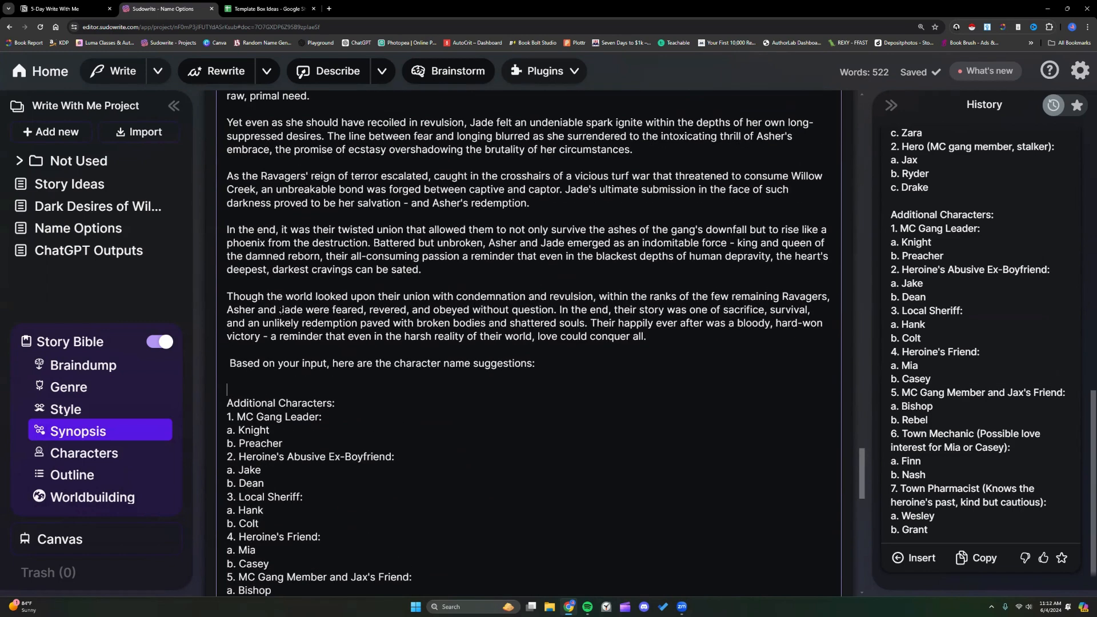
{"action": "scroll", "coordinate": [282, 310], "scroll_direction": "up", "scroll_amount": 5}
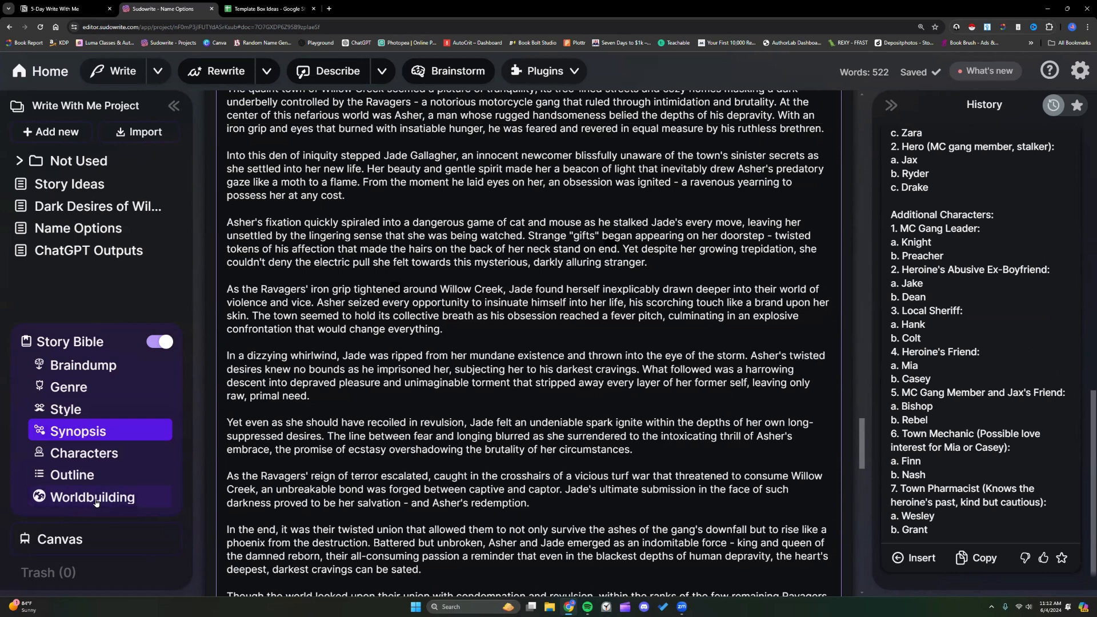
{"action": "scroll", "coordinate": [420, 421], "scroll_direction": "up", "scroll_amount": 2}
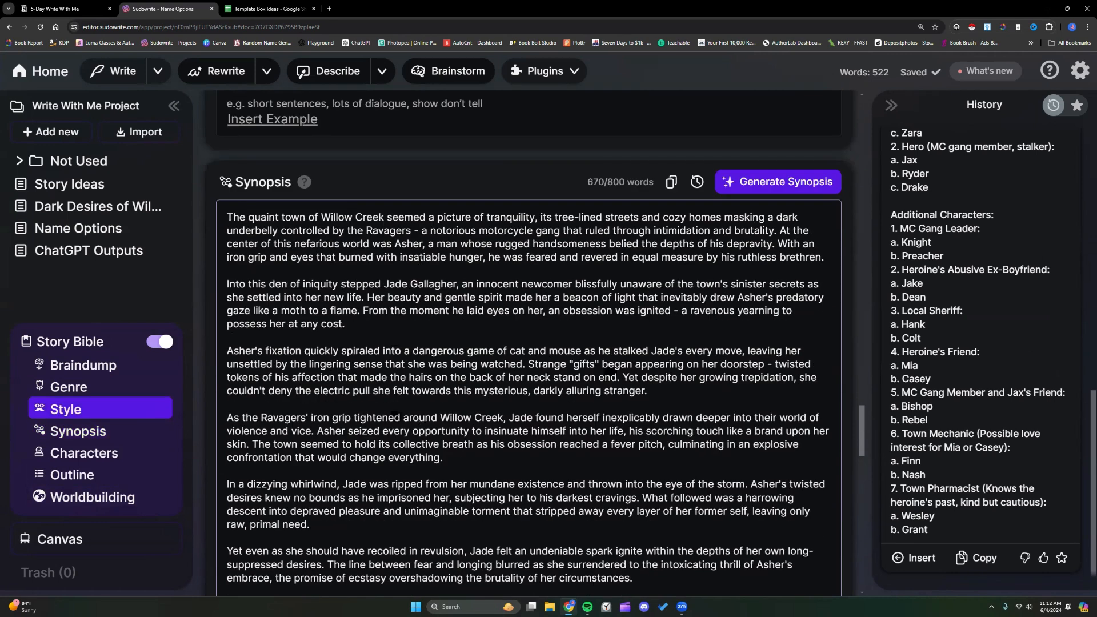
{"action": "scroll", "coordinate": [452, 284], "scroll_direction": "up", "scroll_amount": 2}
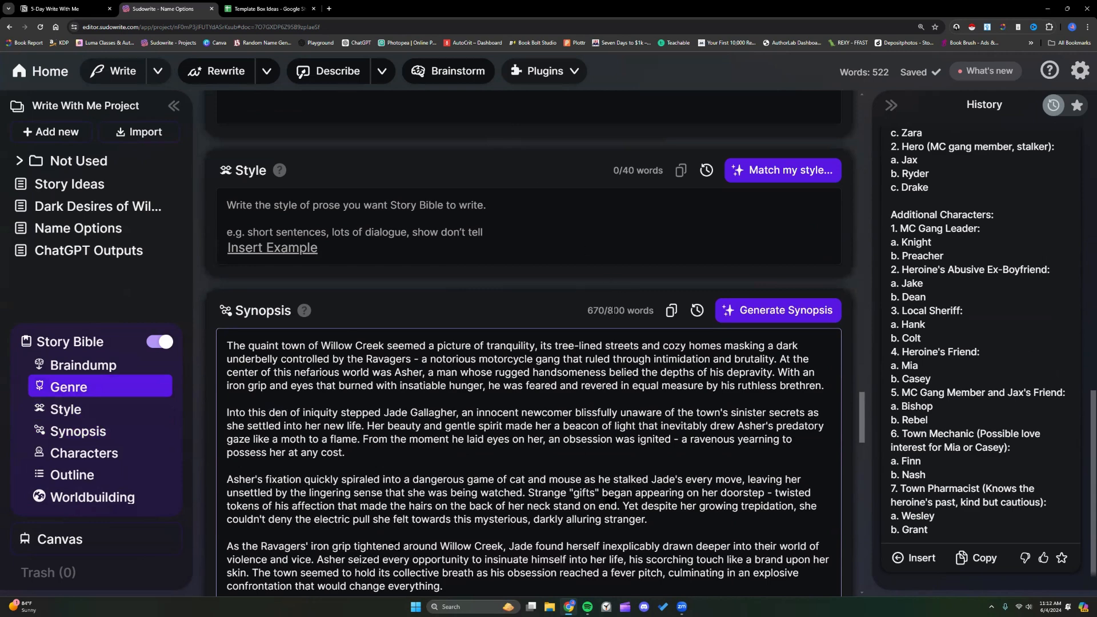
{"action": "left_click_drag", "start_coordinate": [608, 311], "coordinate": [627, 311]}
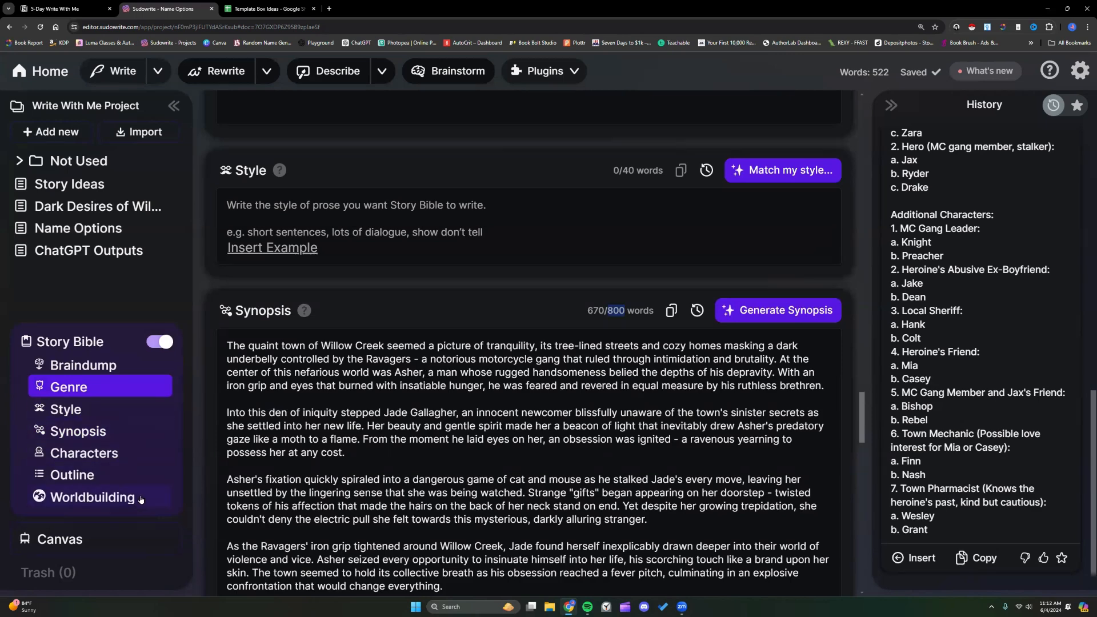
{"action": "scroll", "coordinate": [281, 440], "scroll_direction": "up", "scroll_amount": 5}
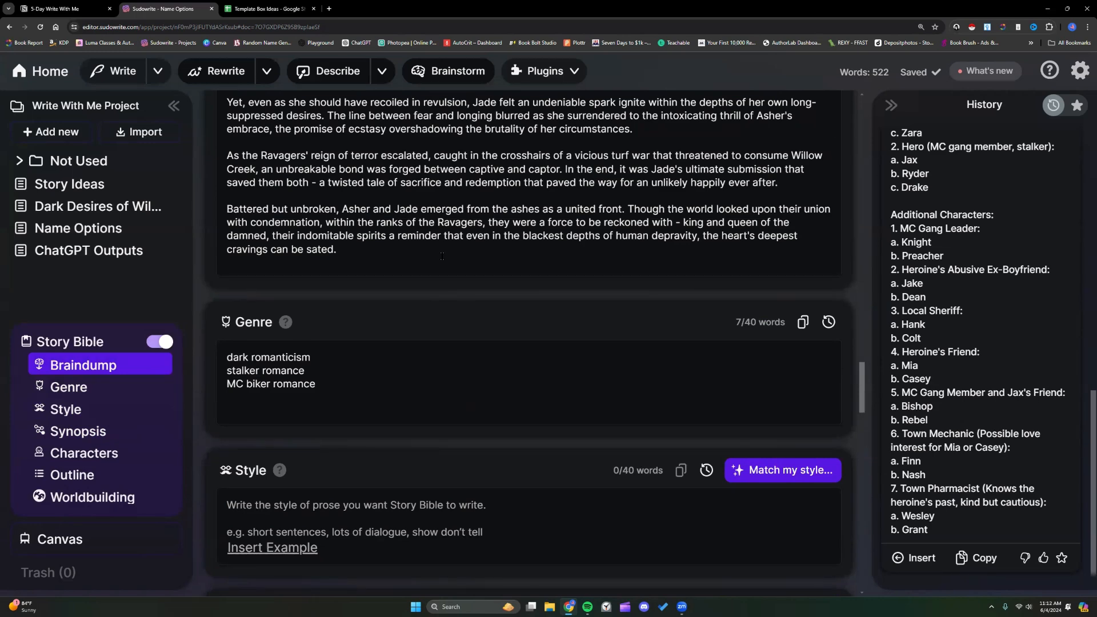
{"action": "scroll", "coordinate": [442, 257], "scroll_direction": "down", "scroll_amount": 6}
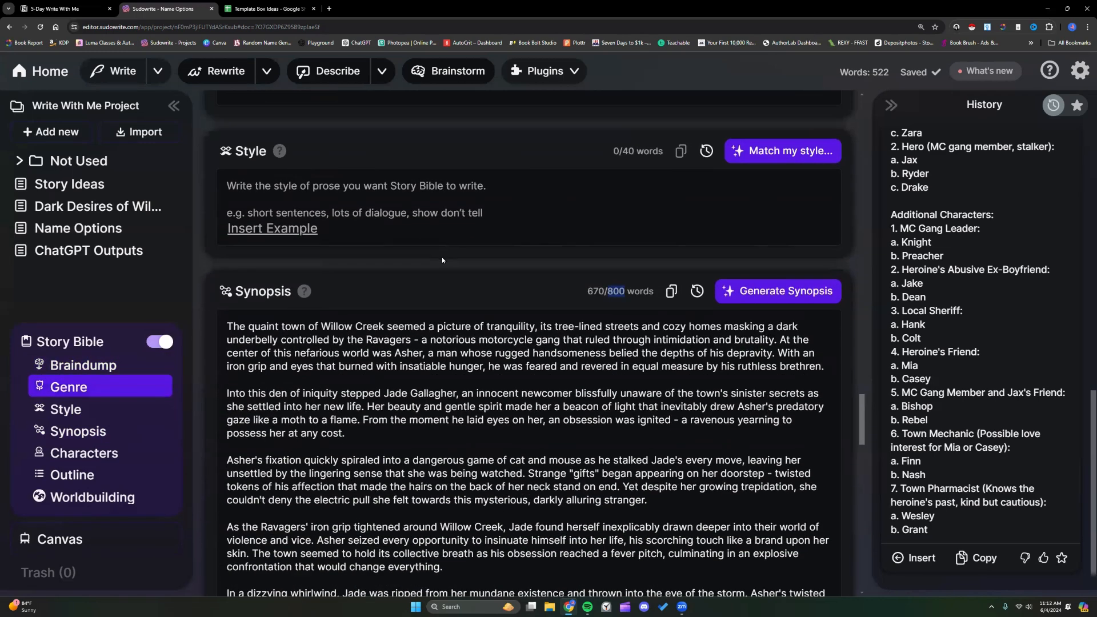
{"action": "scroll", "coordinate": [441, 256], "scroll_direction": "down", "scroll_amount": 2}
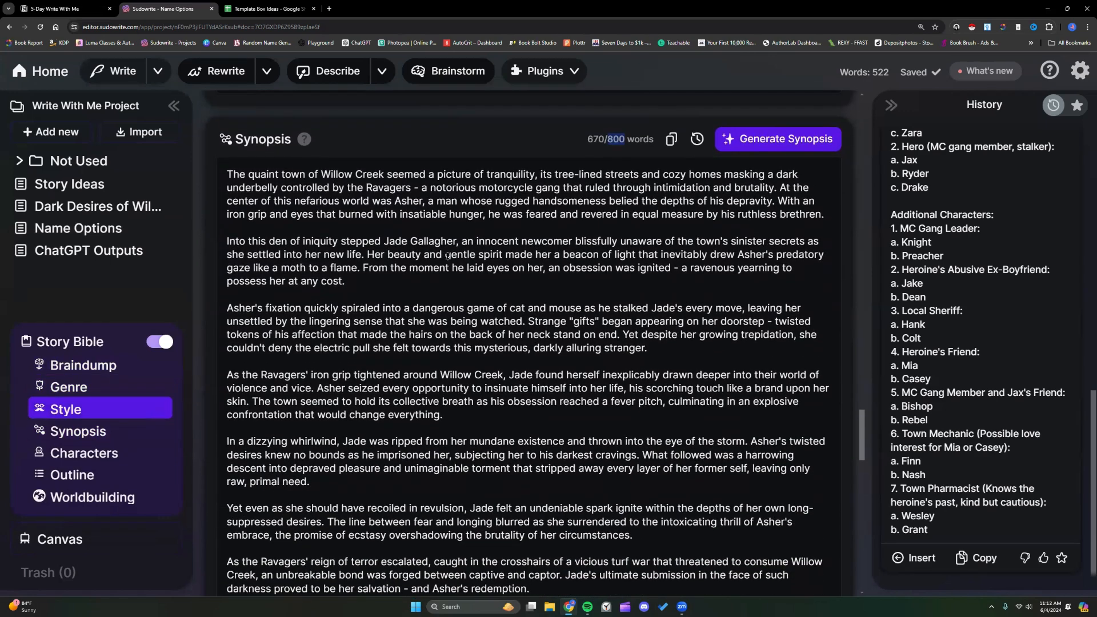
- Examine the opening paragraphs of the Synopsis, from the Willow Creek introduction to the explosive confrontation
{"action": "left_click", "coordinate": [423, 276]}
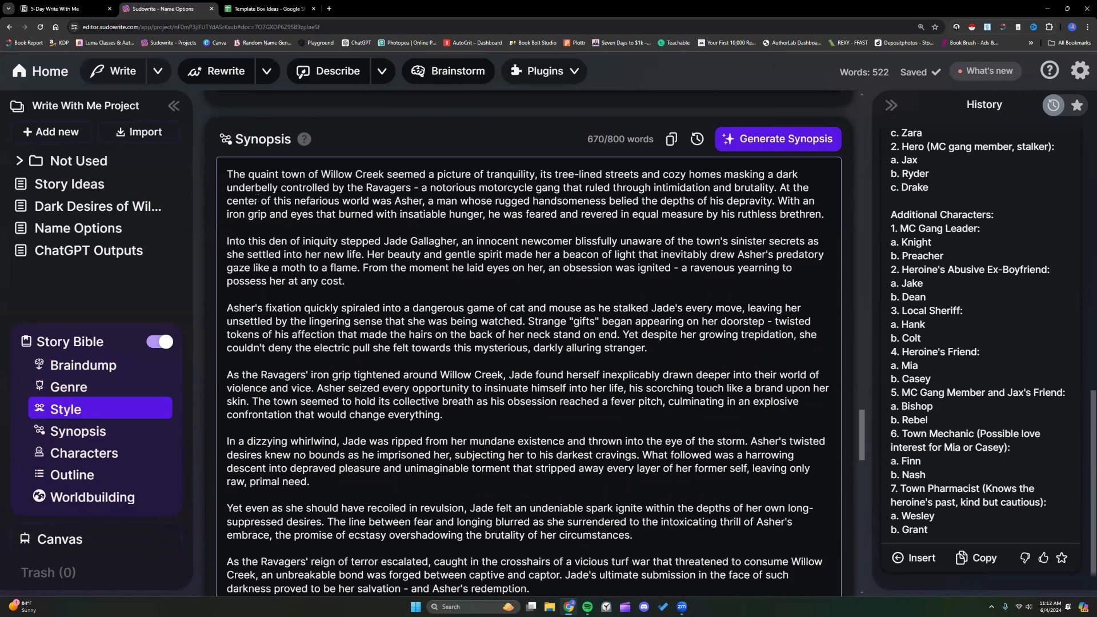
{"action": "left_click_drag", "start_coordinate": [227, 172], "coordinate": [403, 216]}
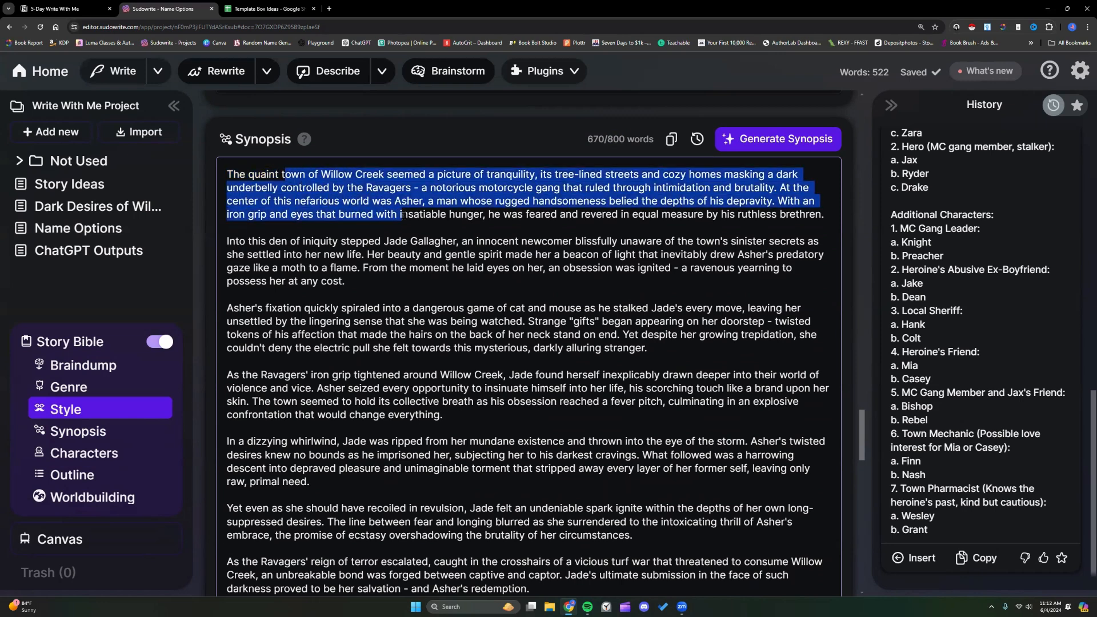
{"action": "left_click", "coordinate": [380, 278]}
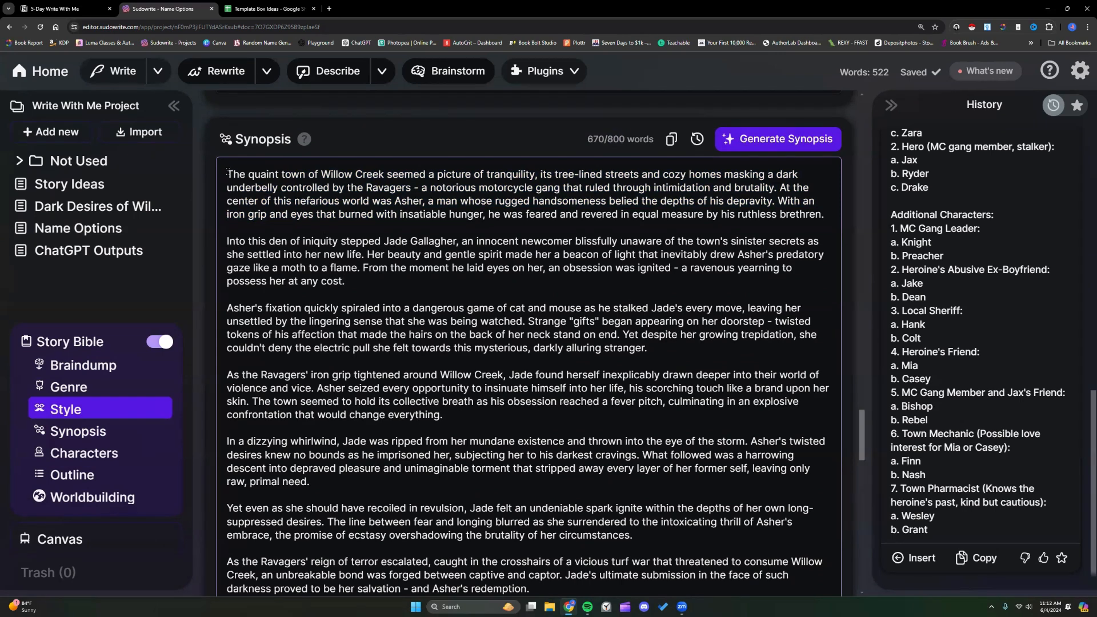
{"action": "left_click_drag", "start_coordinate": [228, 174], "coordinate": [737, 413]}
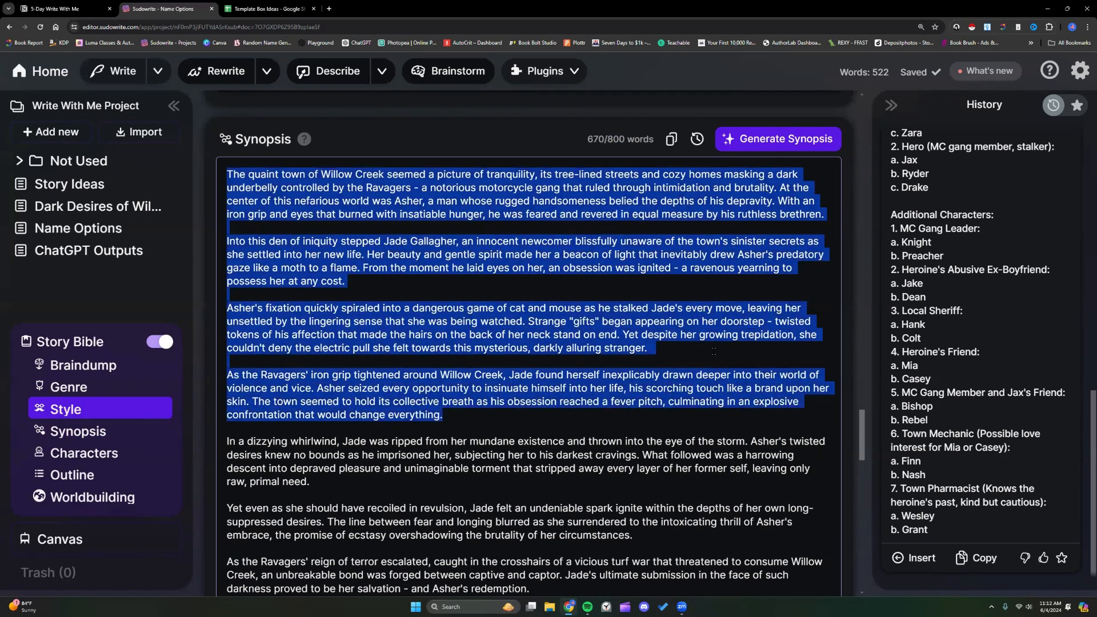
{"action": "left_click", "coordinate": [714, 351]}
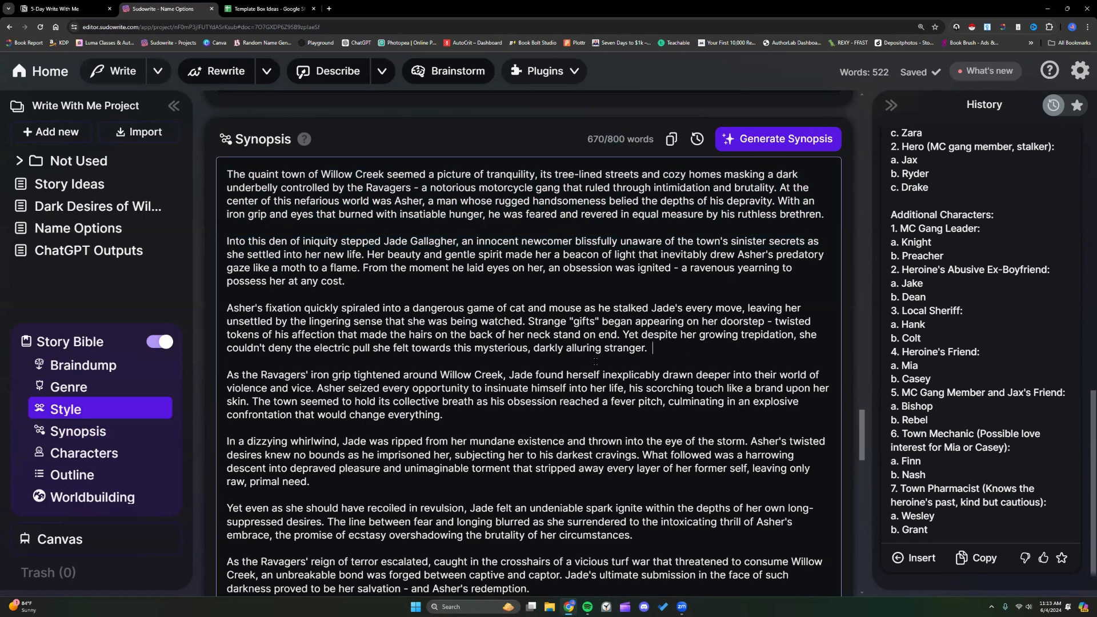
{"action": "scroll", "coordinate": [595, 361], "scroll_direction": "down", "scroll_amount": 2}
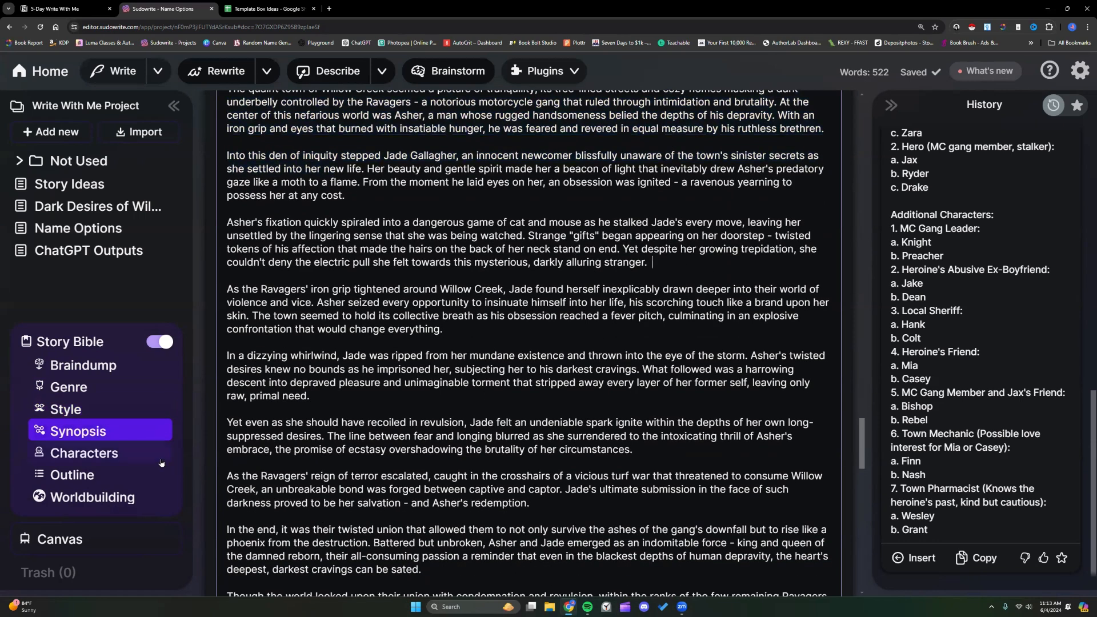
- Go to the Story Bible's Characters section and open the customization of the default character traits
{"action": "left_click", "coordinate": [132, 456]}
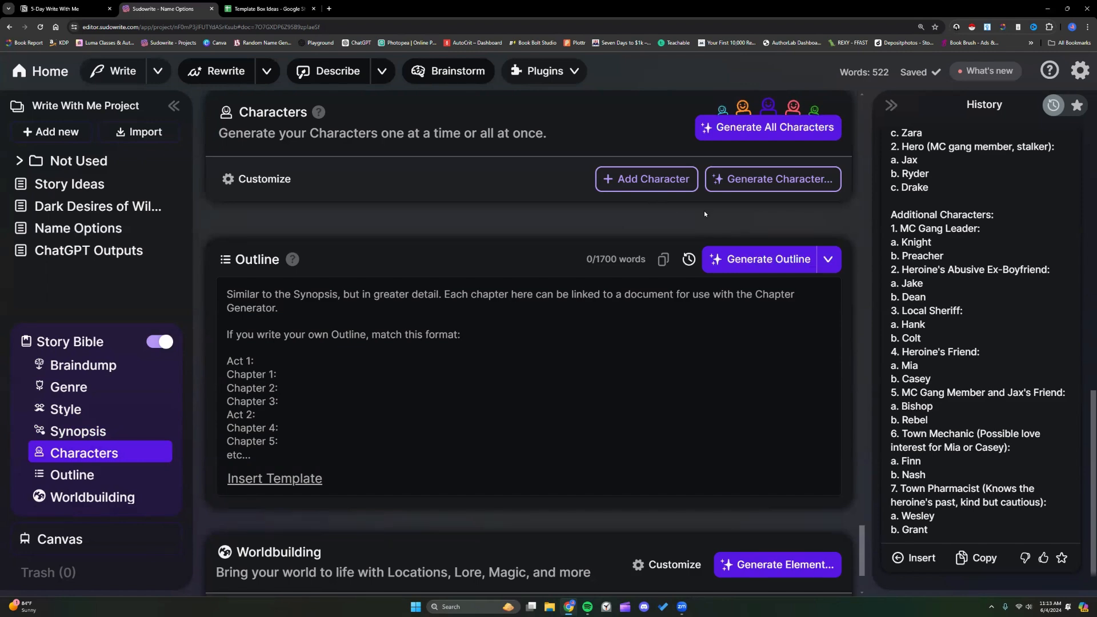
{"action": "scroll", "coordinate": [704, 214], "scroll_direction": "up", "scroll_amount": 2}
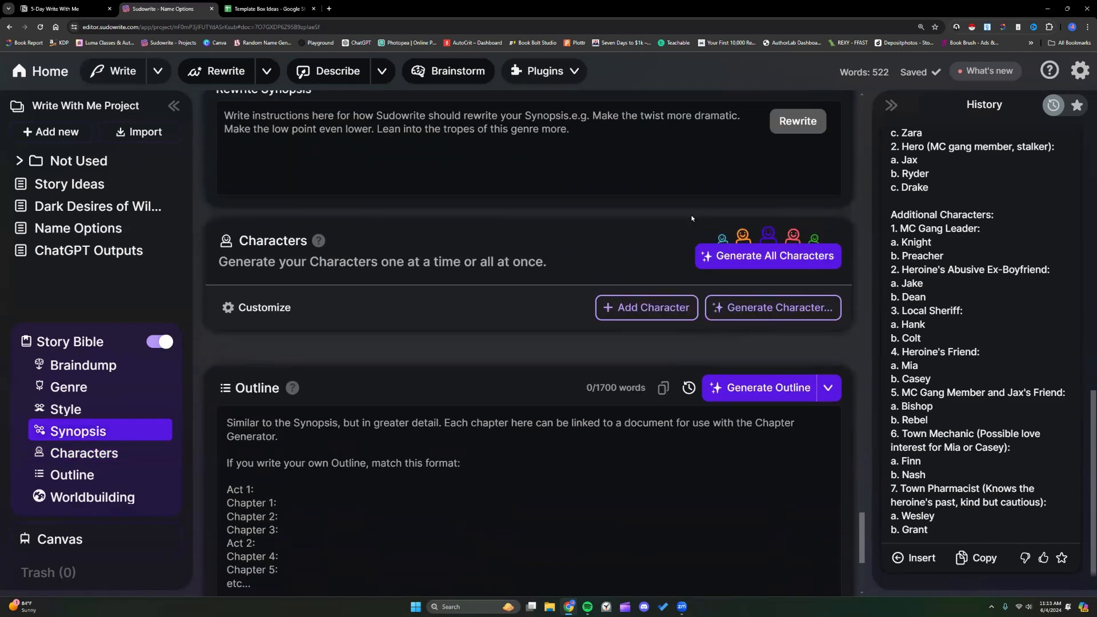
{"action": "left_click", "coordinate": [259, 307]}
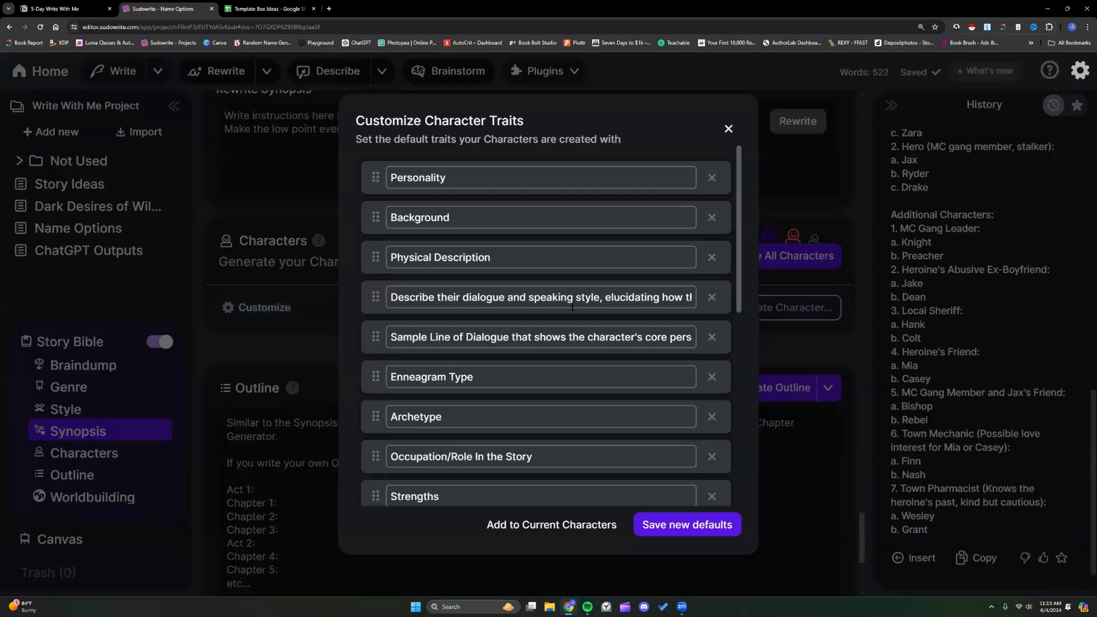
{"action": "left_click", "coordinate": [728, 128]}
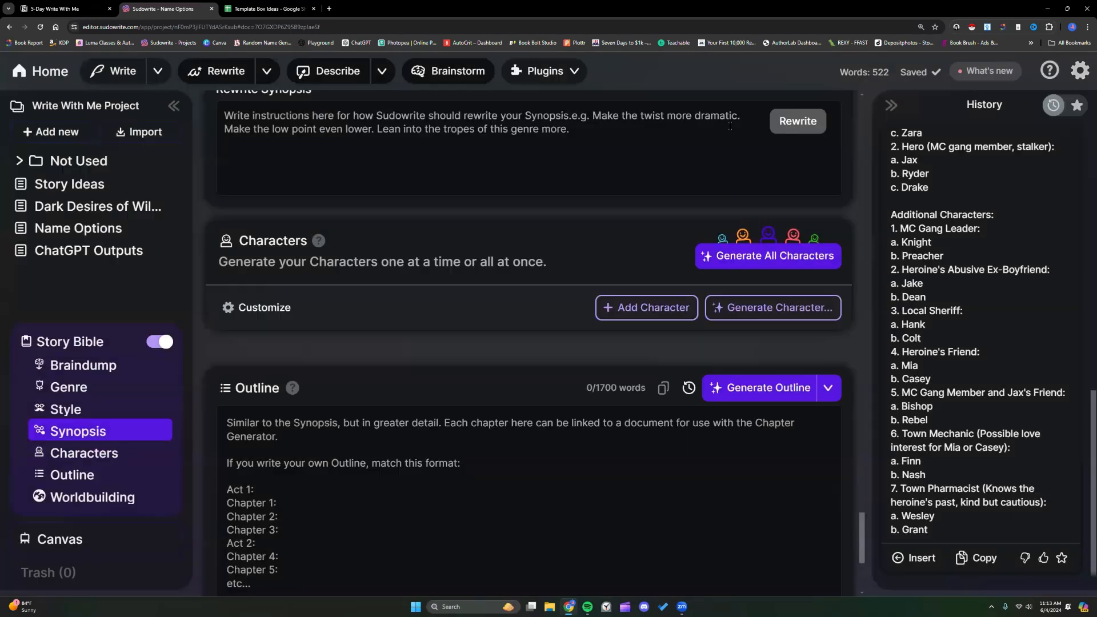
{"action": "left_click", "coordinate": [266, 308]}
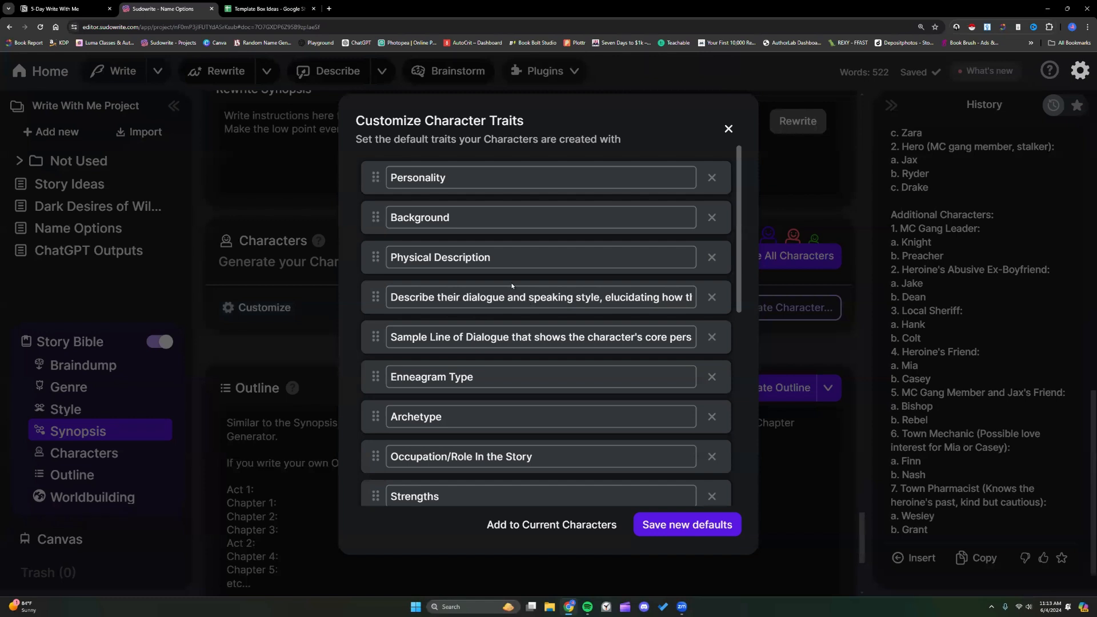
- Look over the default character traits and read the full text of the dialogue and speaking style trait
{"action": "scroll", "coordinate": [512, 286], "scroll_direction": "down", "scroll_amount": 1}
{"action": "scroll", "coordinate": [480, 263], "scroll_direction": "up", "scroll_amount": 1}
{"action": "left_click", "coordinate": [464, 176]}
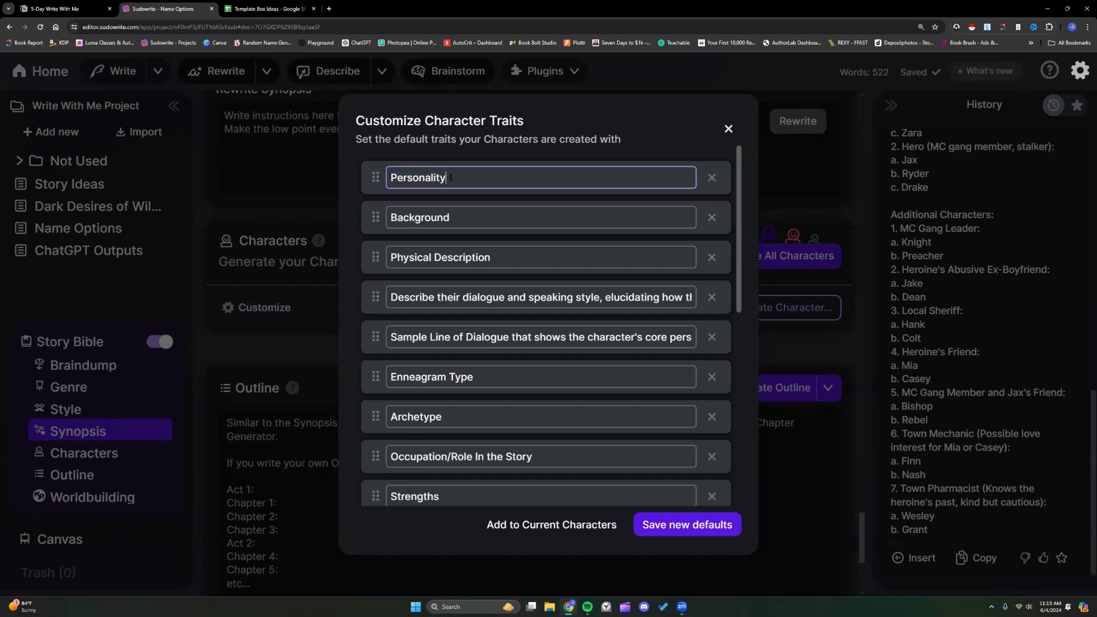
{"action": "left_click", "coordinate": [393, 297]}
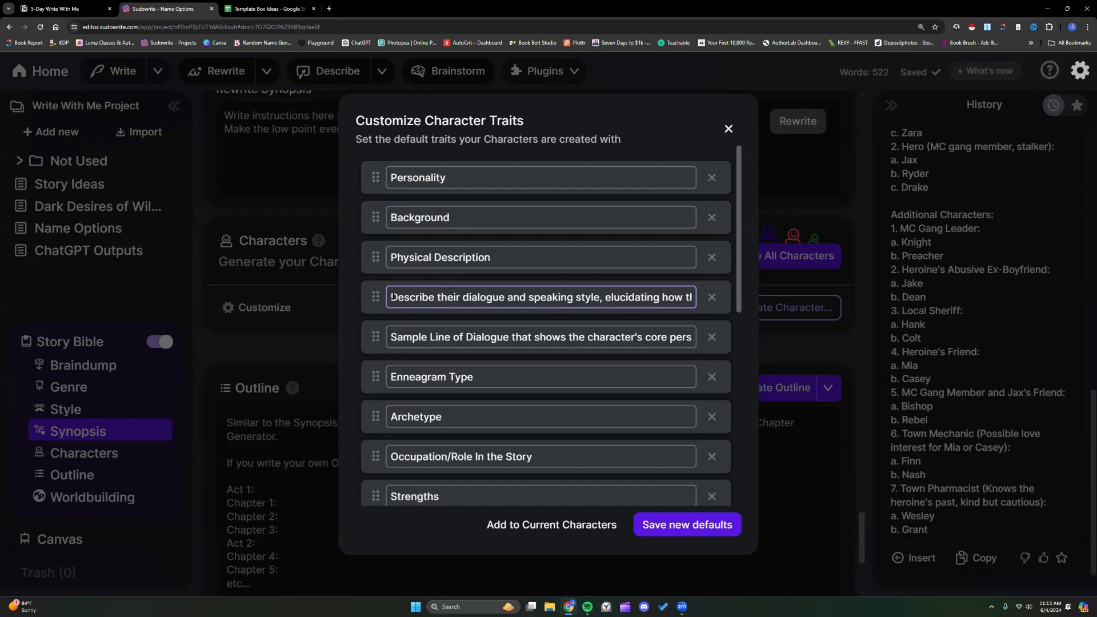
{"action": "left_click_drag", "start_coordinate": [390, 297], "coordinate": [590, 297]}
{"action": "left_click", "coordinate": [602, 299]}
{"action": "key", "text": "Right"}
{"action": "key", "text": "Right"}
{"action": "key", "text": "Right"}
{"action": "key", "text": "Right"}
{"action": "key", "text": "Right"}
{"action": "key", "text": "Right"}
{"action": "key", "text": "Right"}
{"action": "key", "text": "Right"}
{"action": "key", "text": "Right"}
{"action": "key", "text": "Right"}
{"action": "key", "text": "Right"}
{"action": "key", "text": "Right"}
{"action": "key", "text": "Right"}
{"action": "key", "text": "Right"}
{"action": "key", "text": "Right"}
{"action": "key", "text": "Right"}
{"action": "key", "text": "Right"}
{"action": "key", "text": "Right"}
{"action": "key", "text": "Right"}
{"action": "key", "text": "Right"}
{"action": "key", "text": "Right"}
{"action": "key", "text": "Right"}
{"action": "key", "text": "Right"}
{"action": "key", "text": "Right"}
{"action": "key", "text": "Right"}
{"action": "key", "text": "Right"}
{"action": "key", "text": "Right"}
{"action": "key", "text": "Right"}
{"action": "key", "text": "Right"}
{"action": "key", "text": "Right"}
{"action": "key", "text": "Right"}
{"action": "key", "text": "Right"}
{"action": "key", "text": "Right"}
{"action": "key", "text": "Right"}
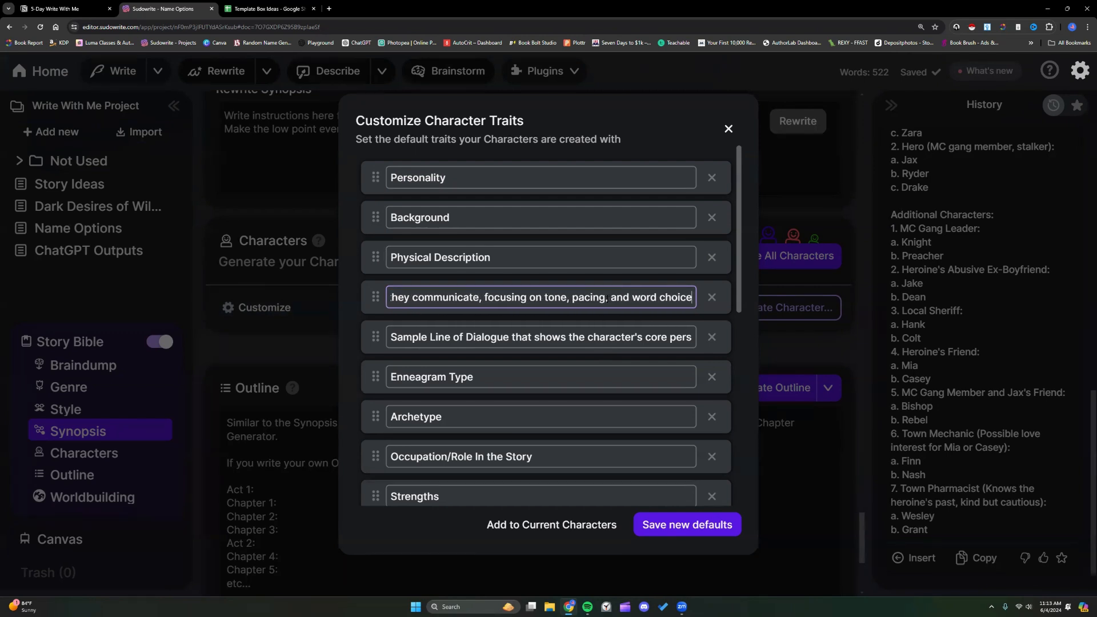
{"action": "key", "text": "Tab"}
- Copy the parenthetical after Physical Description from the preferred traits document linked in the Template Box Ideas spreadsheet
{"action": "left_click", "coordinate": [514, 260]}
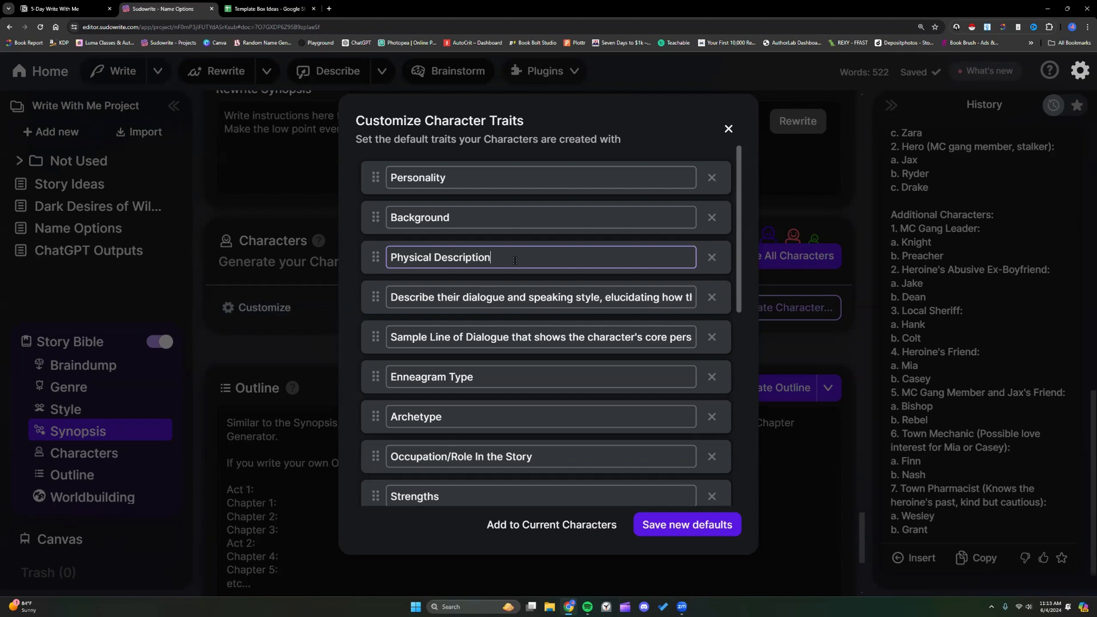
{"action": "left_click", "coordinate": [269, 9]}
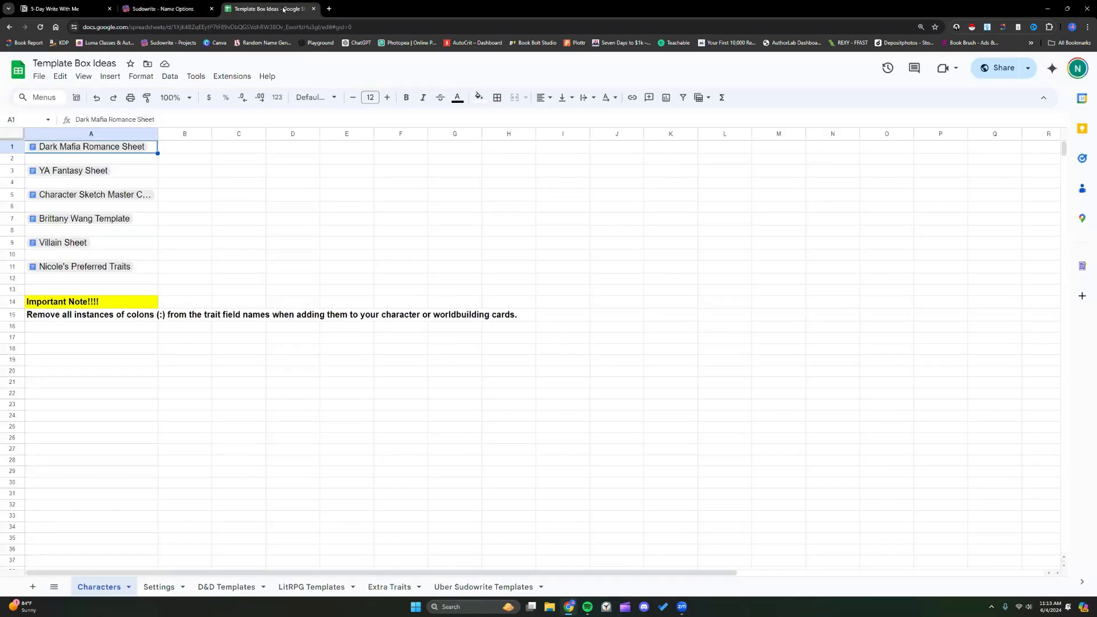
{"action": "mouse_move", "coordinate": [85, 268]}
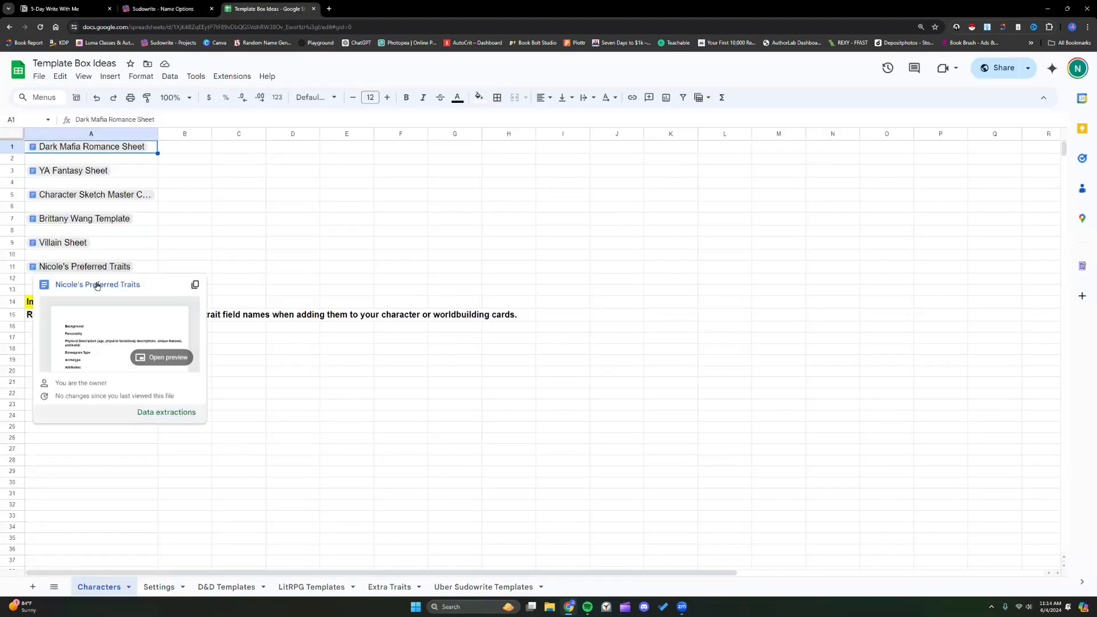
{"action": "left_click", "coordinate": [97, 286]}
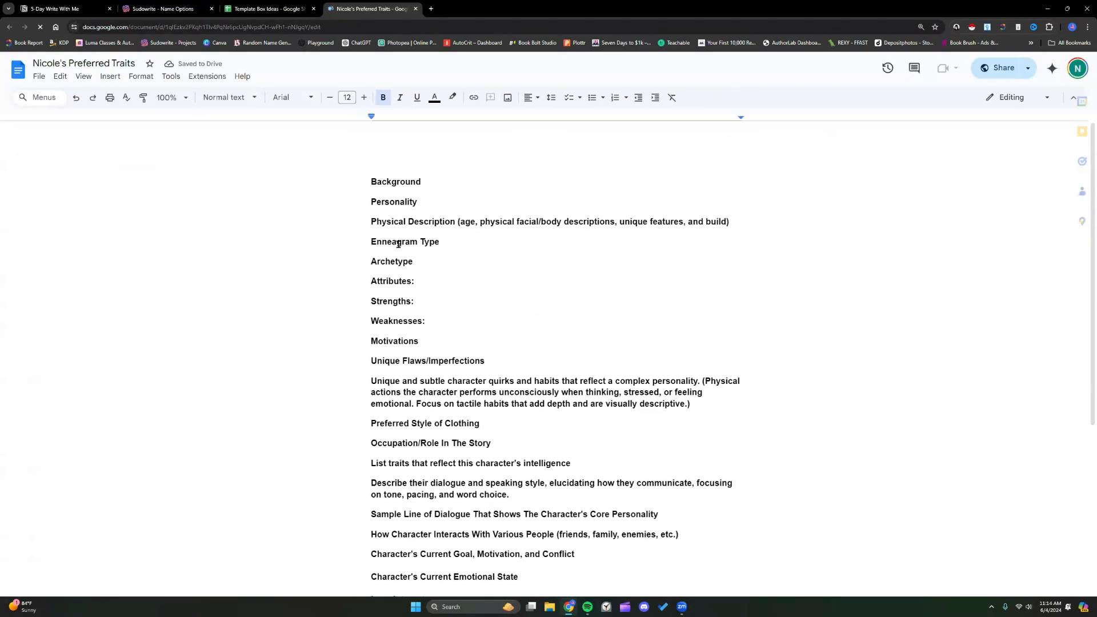
{"action": "left_click_drag", "start_coordinate": [443, 222], "coordinate": [716, 222]}
{"action": "right_click", "coordinate": [710, 224]}
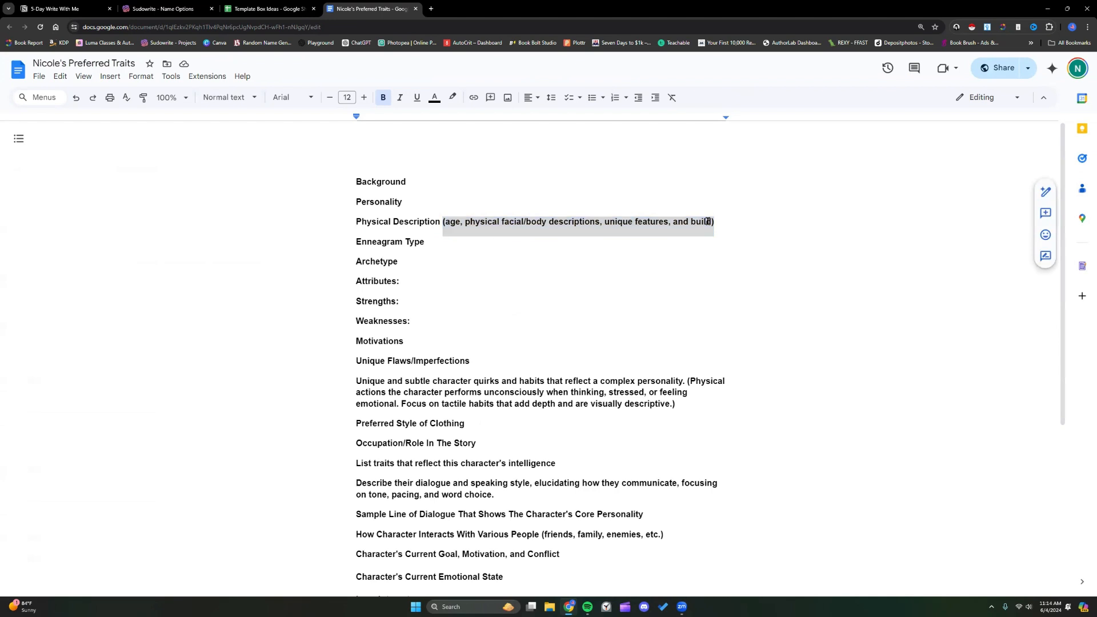
{"action": "left_click", "coordinate": [727, 249]}
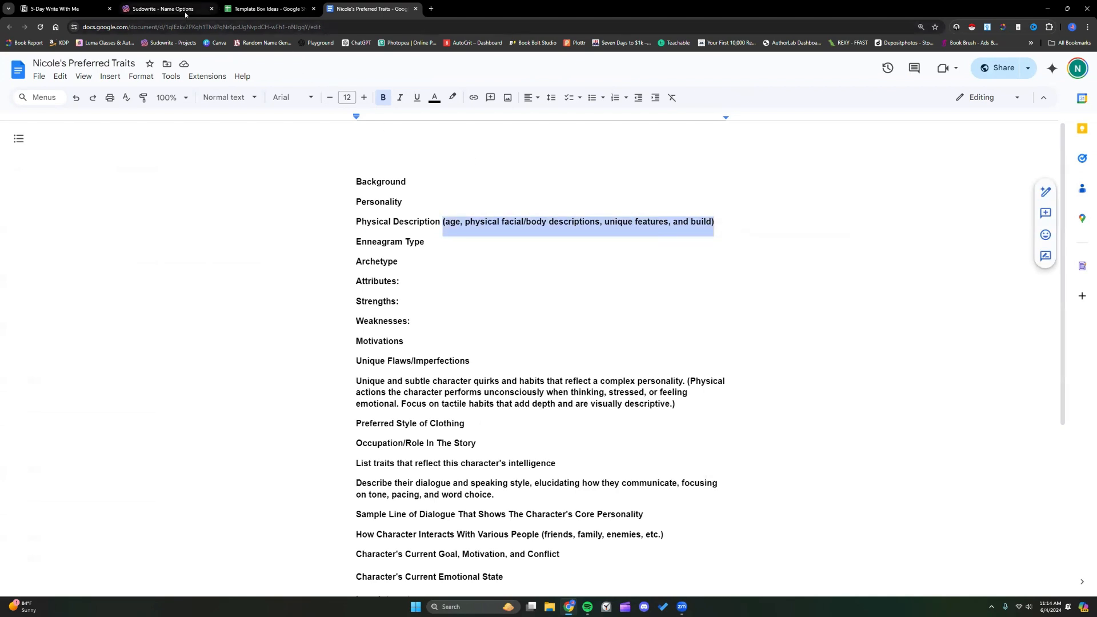
- Append "(age, physical facial/body descriptions, unique features, and build)" to Sudowrite's Physical Description trait and look over the Sample Line of Dialogue trait
{"action": "left_click", "coordinate": [163, 8]}
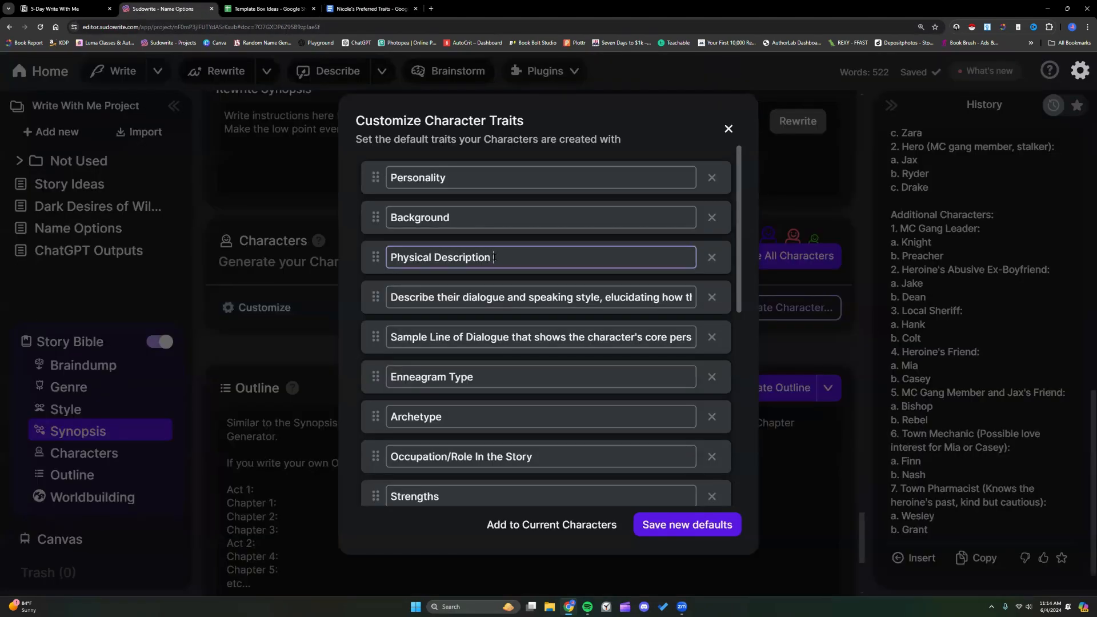
{"action": "key", "text": "ctrl+v"}
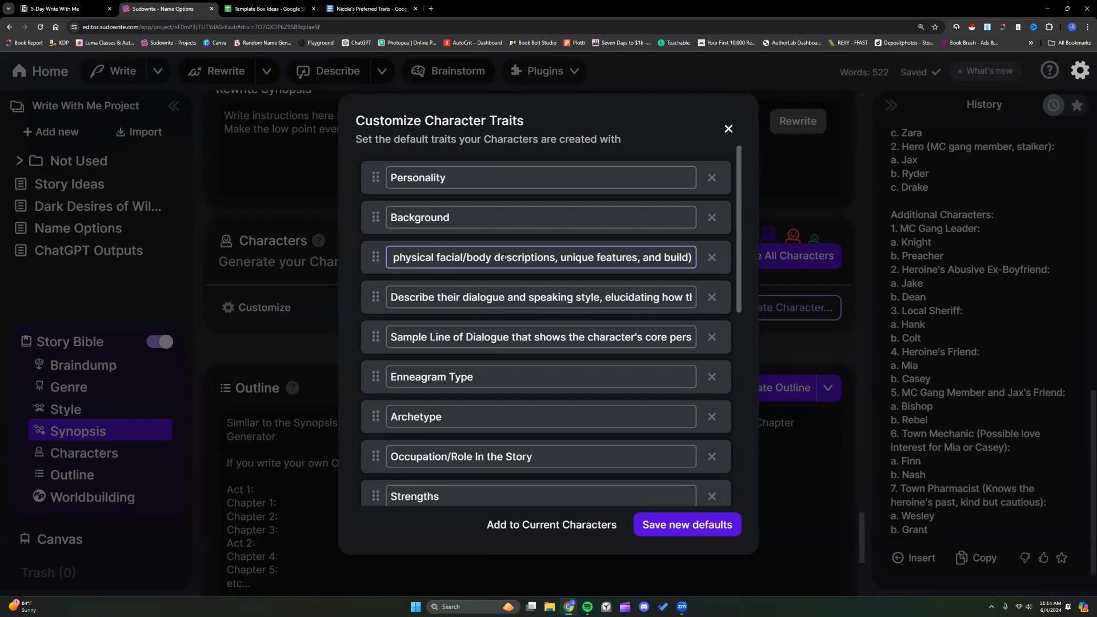
{"action": "left_click", "coordinate": [505, 257]}
{"action": "left_click", "coordinate": [460, 336]}
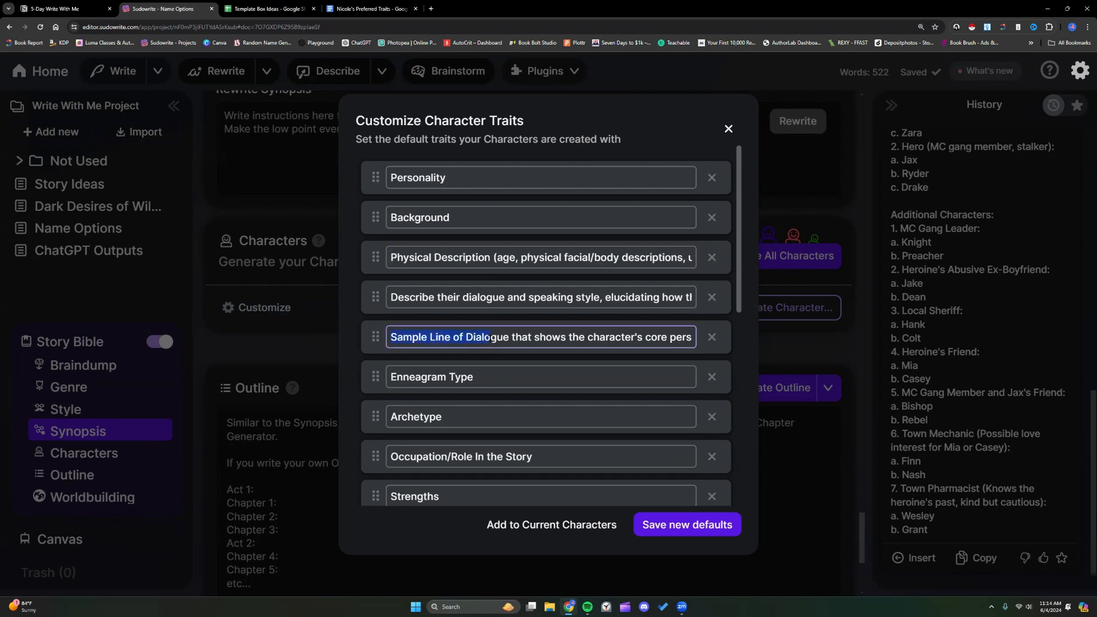
{"action": "left_click_drag", "start_coordinate": [490, 337], "coordinate": [514, 340]}
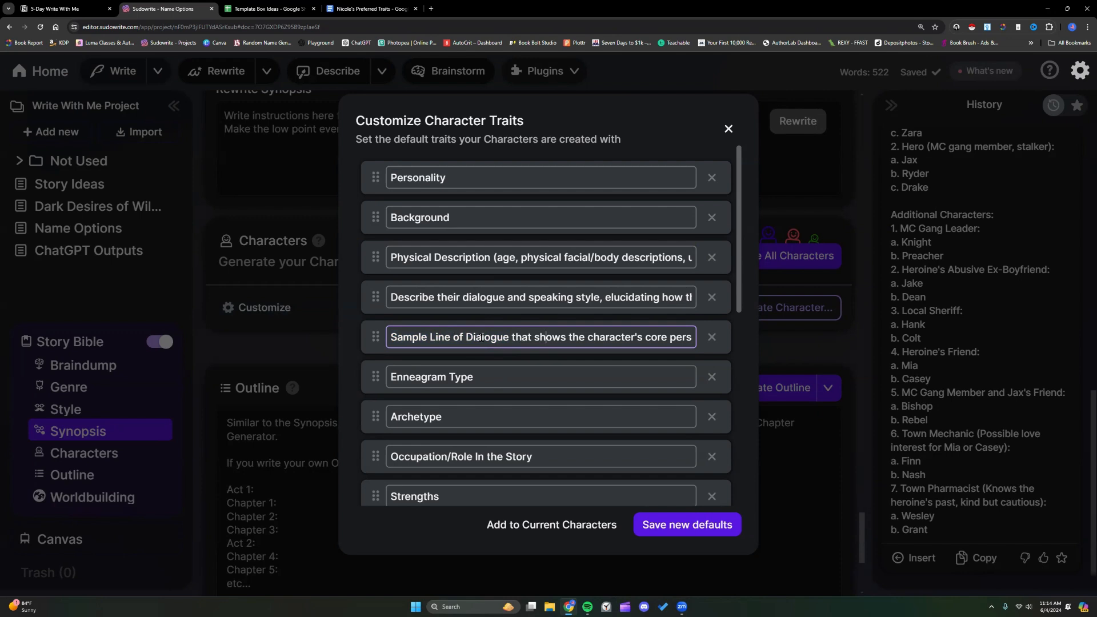
- Move the Occupation/Role In the Story trait directly below Personality and review the whole list of default traits
{"action": "scroll", "coordinate": [482, 337], "scroll_direction": "down", "scroll_amount": 3}
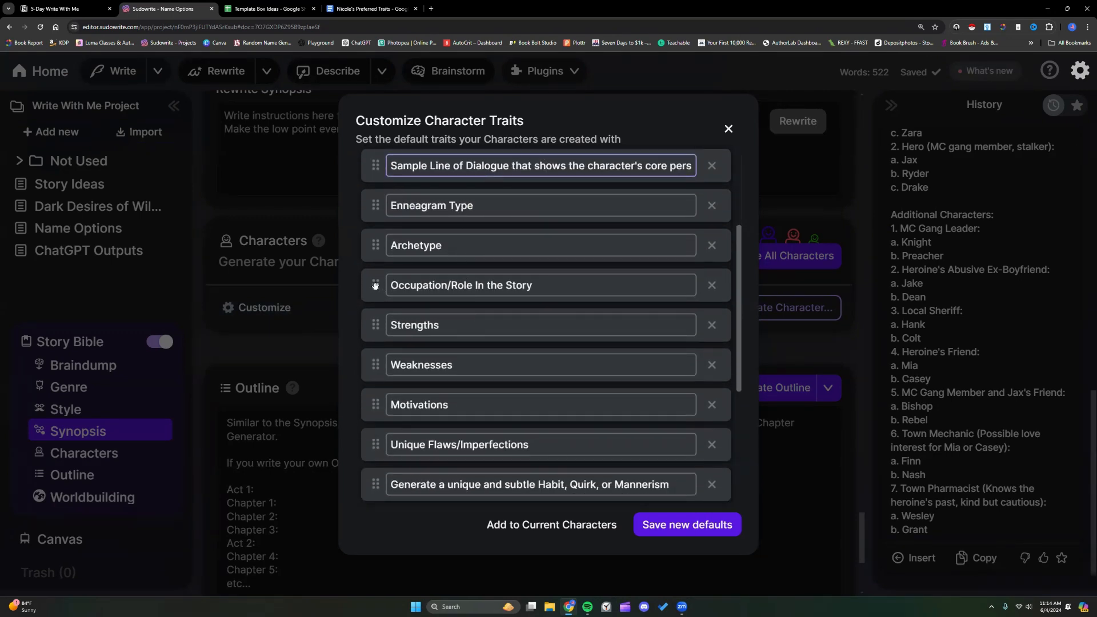
{"action": "left_click_drag", "start_coordinate": [376, 284], "coordinate": [386, 210]}
{"action": "scroll", "coordinate": [397, 266], "scroll_direction": "down", "scroll_amount": 4}
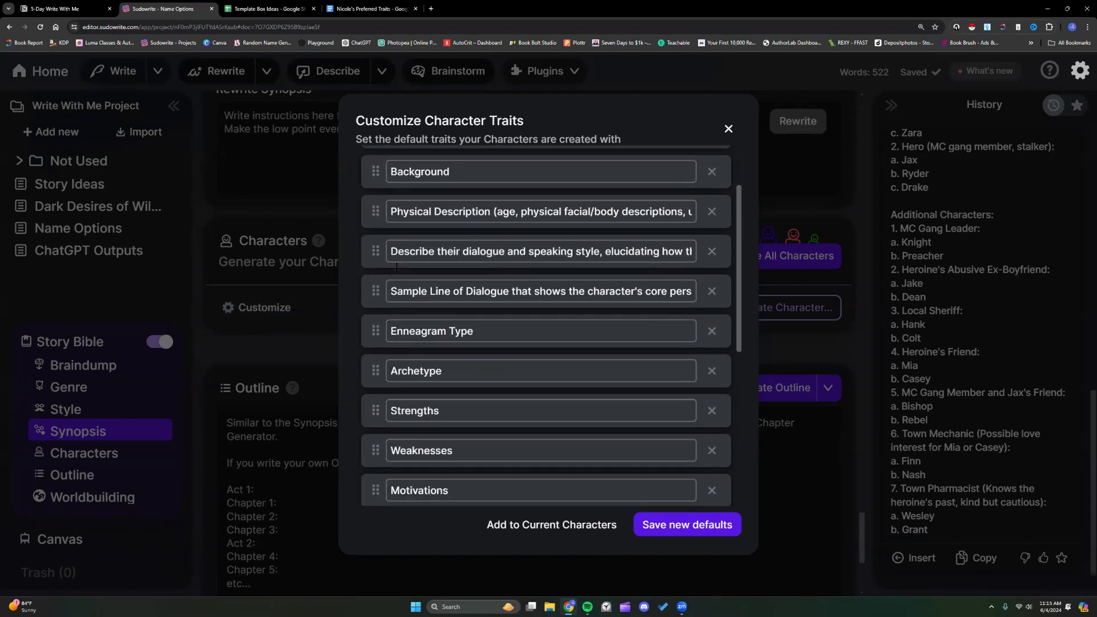
{"action": "scroll", "coordinate": [396, 266], "scroll_direction": "down", "scroll_amount": 2}
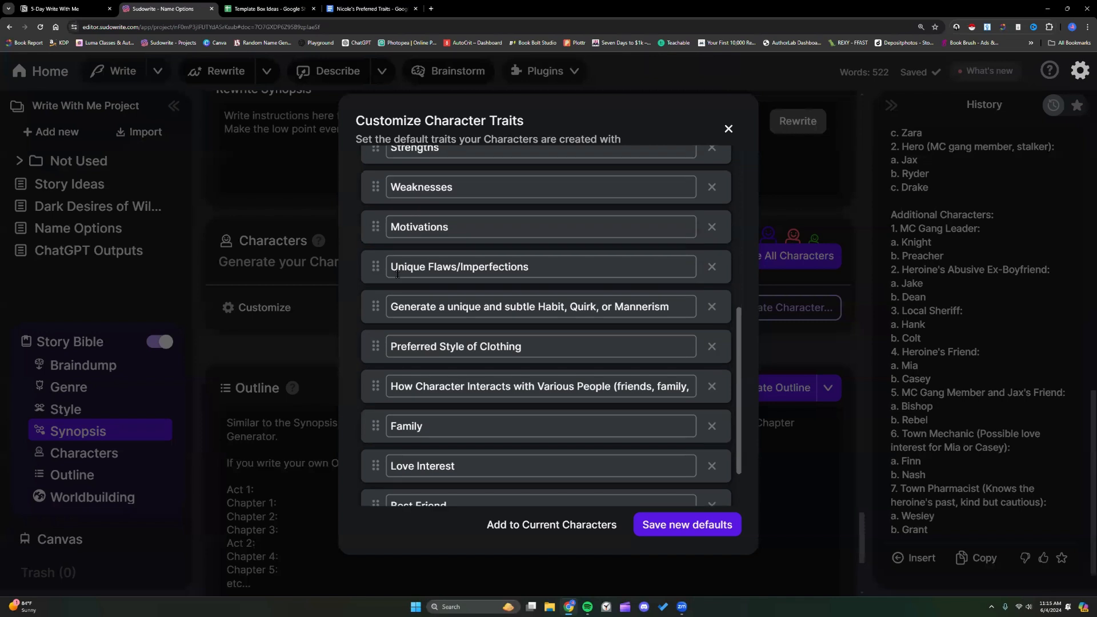
{"action": "scroll", "coordinate": [417, 276], "scroll_direction": "down", "scroll_amount": 1}
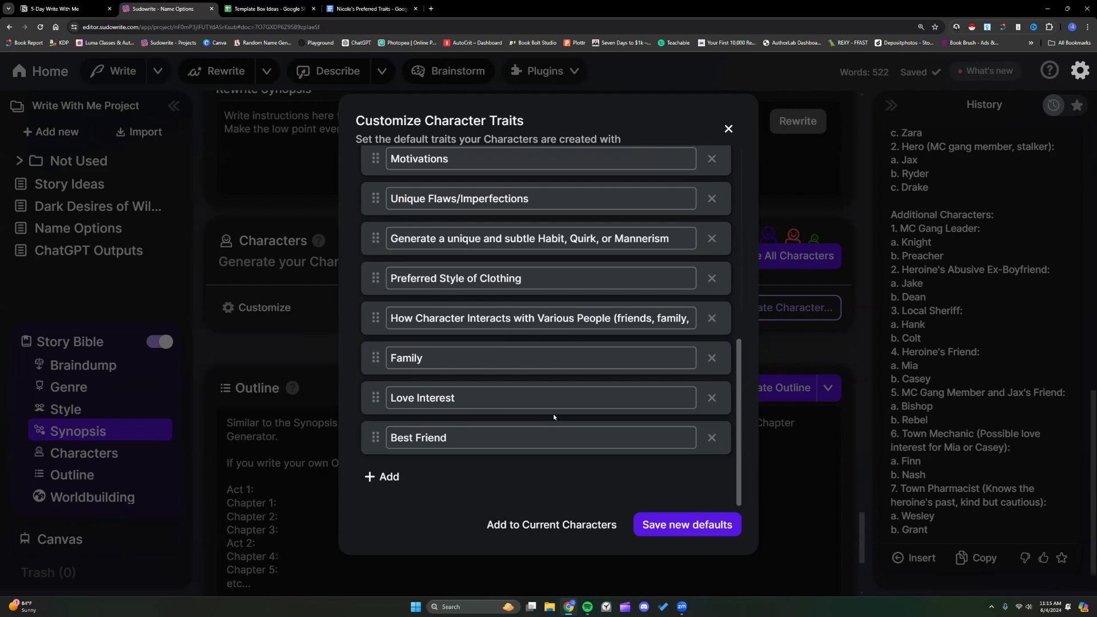
{"action": "scroll", "coordinate": [554, 414], "scroll_direction": "up", "scroll_amount": 10}
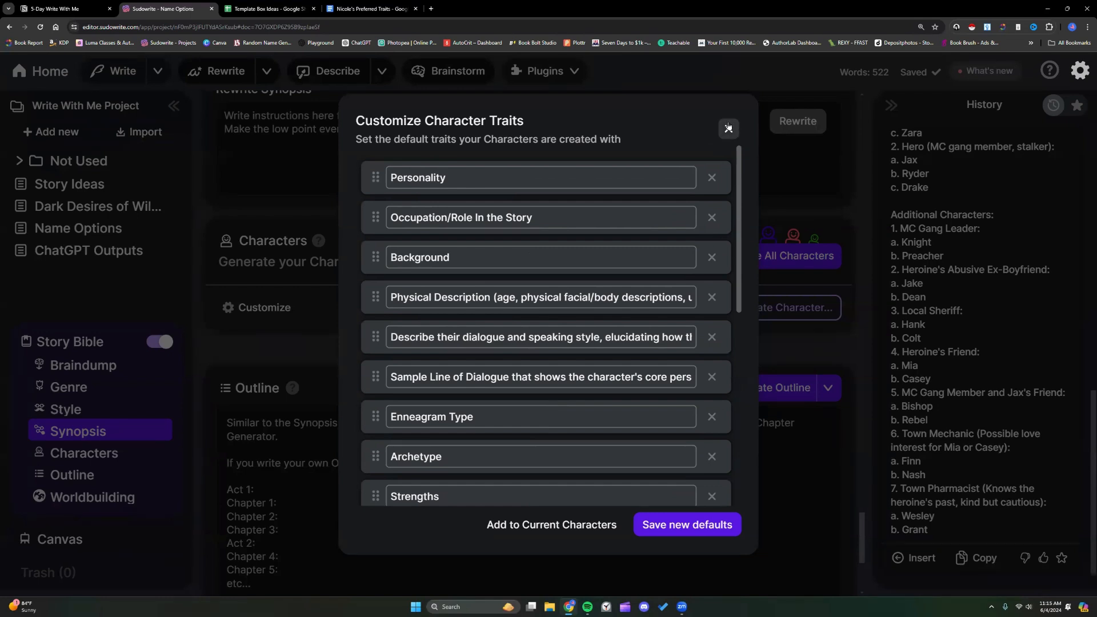
- Save the new character trait defaults and generate all characters for the Story Bible
{"action": "left_click", "coordinate": [670, 527]}
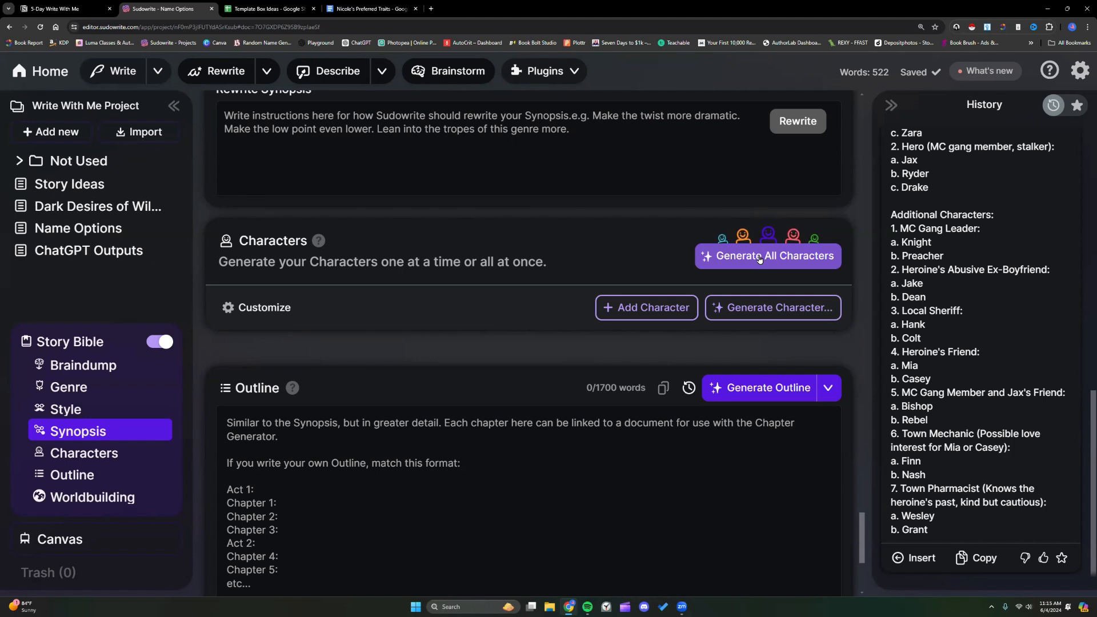
{"action": "left_click", "coordinate": [759, 259]}
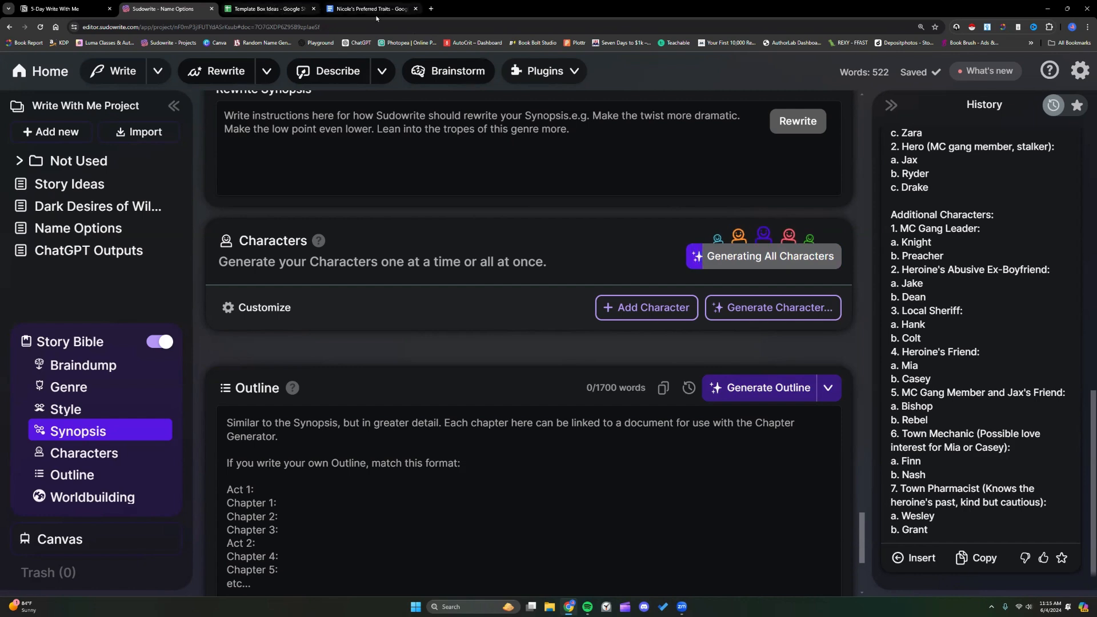
- Switch to the preferred traits document and examine its wording for unique and subtle character quirks and habits
{"action": "left_click", "coordinate": [373, 9]}
{"action": "scroll", "coordinate": [407, 314], "scroll_direction": "down", "scroll_amount": 2}
{"action": "left_click", "coordinate": [428, 314]}
{"action": "scroll", "coordinate": [428, 297], "scroll_direction": "down", "scroll_amount": 1}
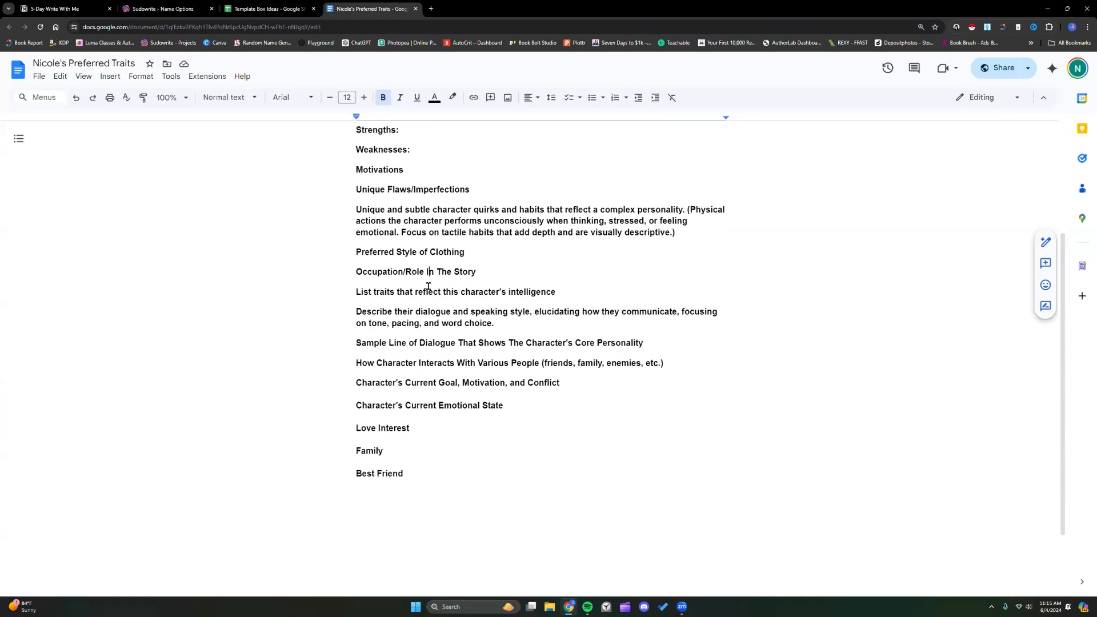
{"action": "left_click_drag", "start_coordinate": [677, 233], "coordinate": [356, 210]}
{"action": "left_click", "coordinate": [366, 211]}
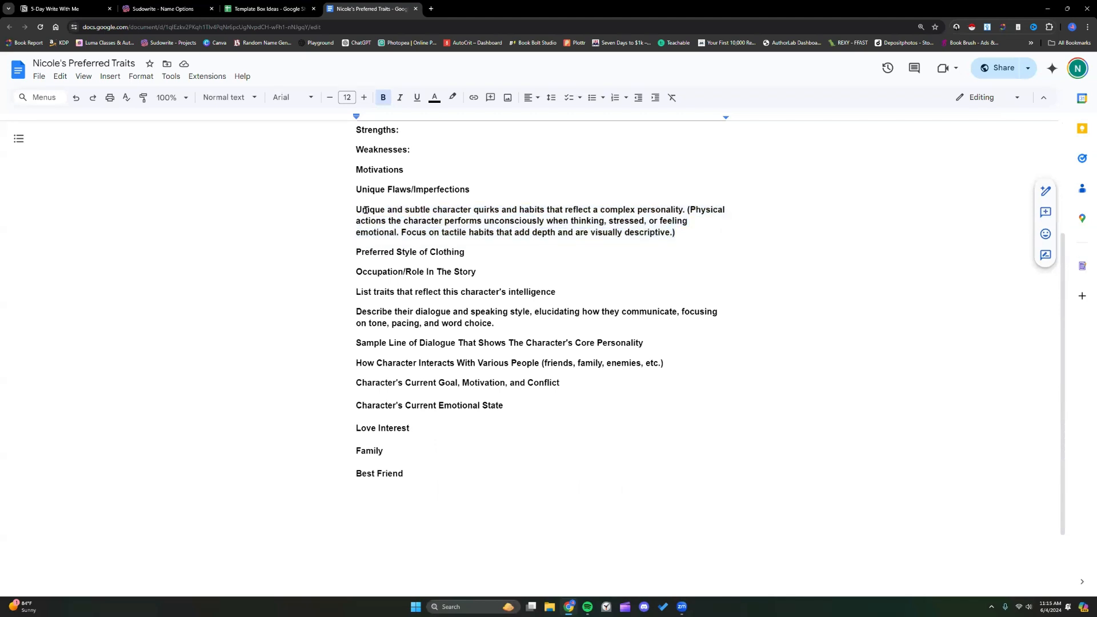
{"action": "left_click_drag", "start_coordinate": [356, 209], "coordinate": [545, 211]}
{"action": "left_click", "coordinate": [565, 209]}
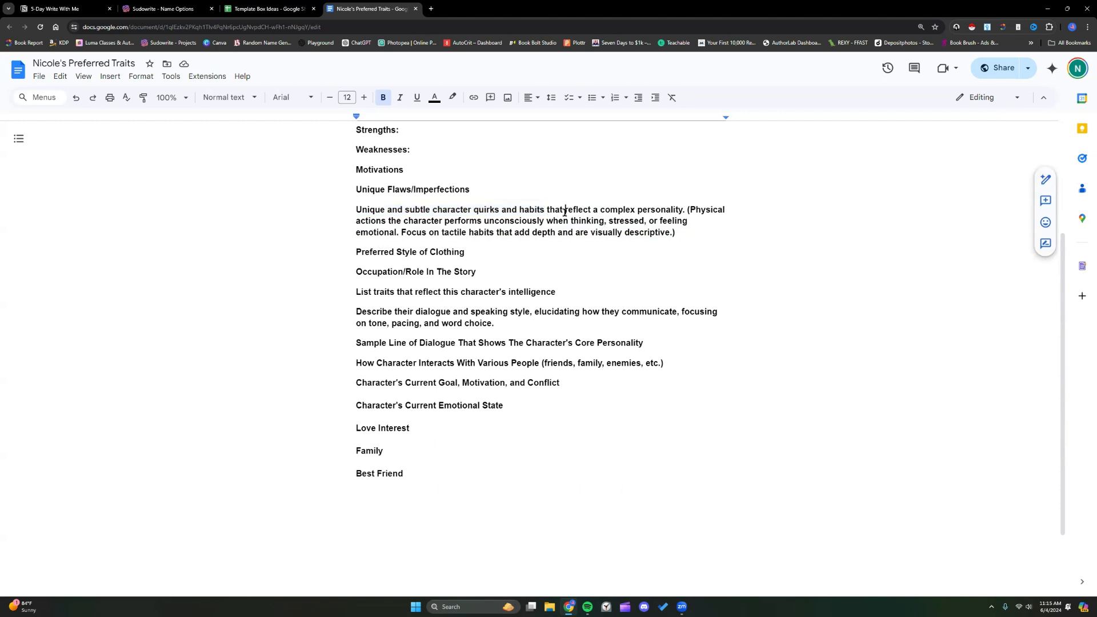
{"action": "left_click_drag", "start_coordinate": [697, 234], "coordinate": [689, 210]}
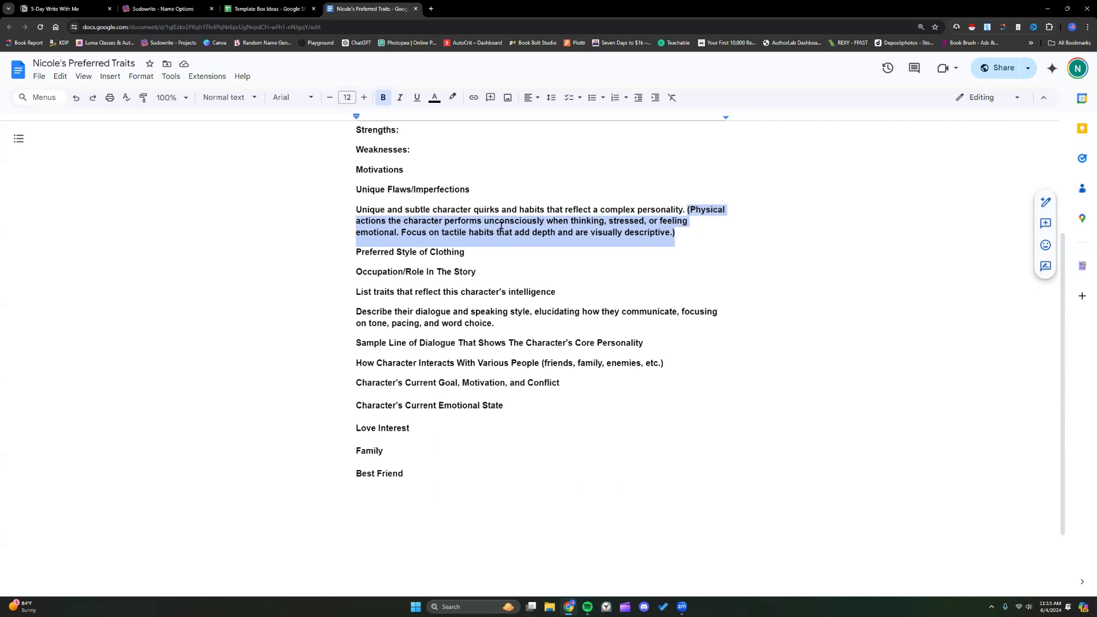
{"action": "left_click", "coordinate": [476, 264]}
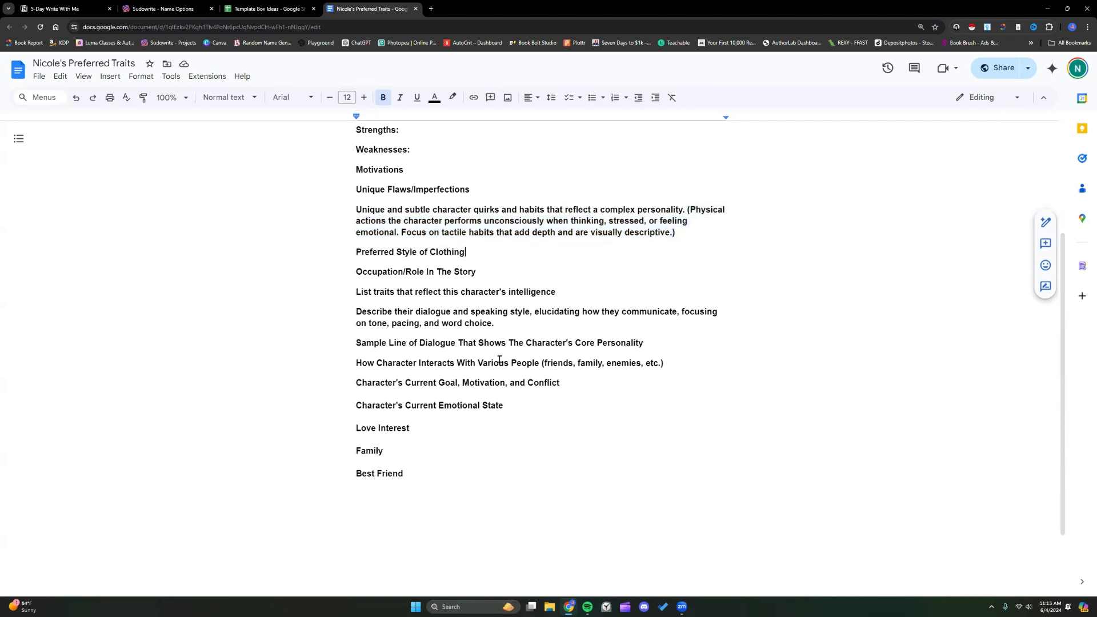
{"action": "scroll", "coordinate": [497, 360], "scroll_direction": "down", "scroll_amount": 1}
{"action": "scroll", "coordinate": [498, 360], "scroll_direction": "up", "scroll_amount": 3}
- Open the Worldbuilding Brainstormer document from the Uber Sudowrite Templates sheet of the Template Box Ideas spreadsheet
{"action": "left_click", "coordinate": [295, 11]}
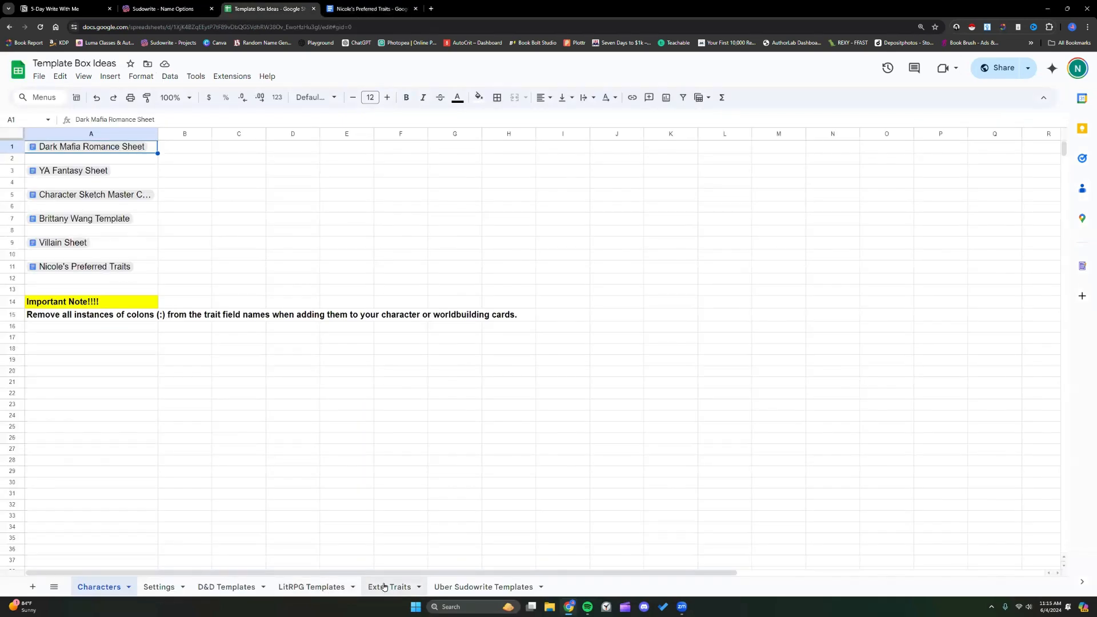
{"action": "left_click", "coordinate": [448, 588]}
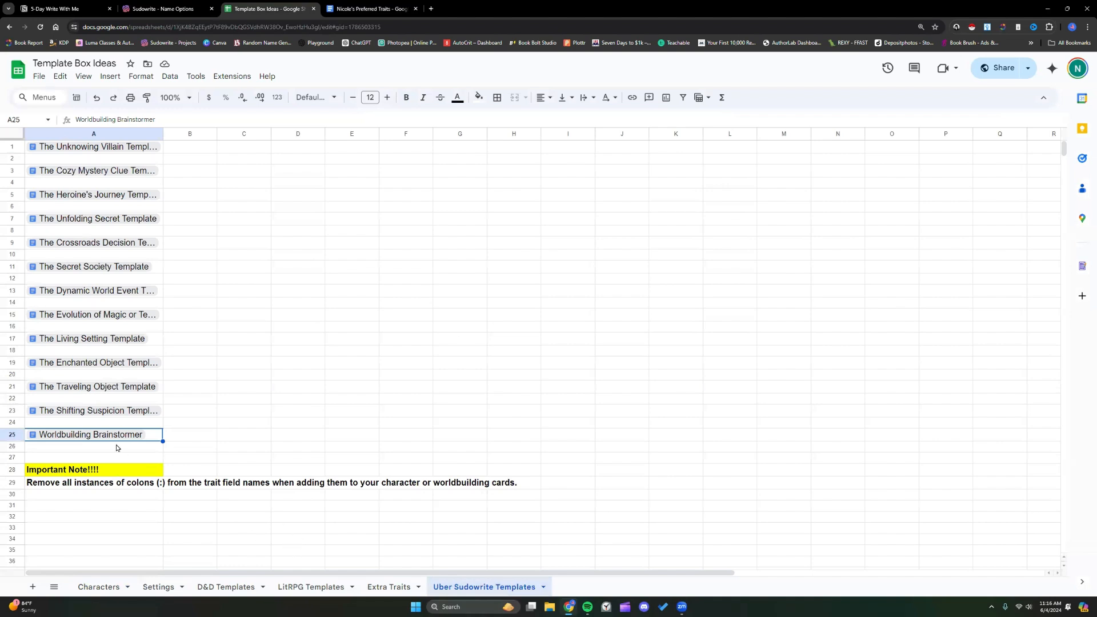
{"action": "mouse_move", "coordinate": [114, 436]}
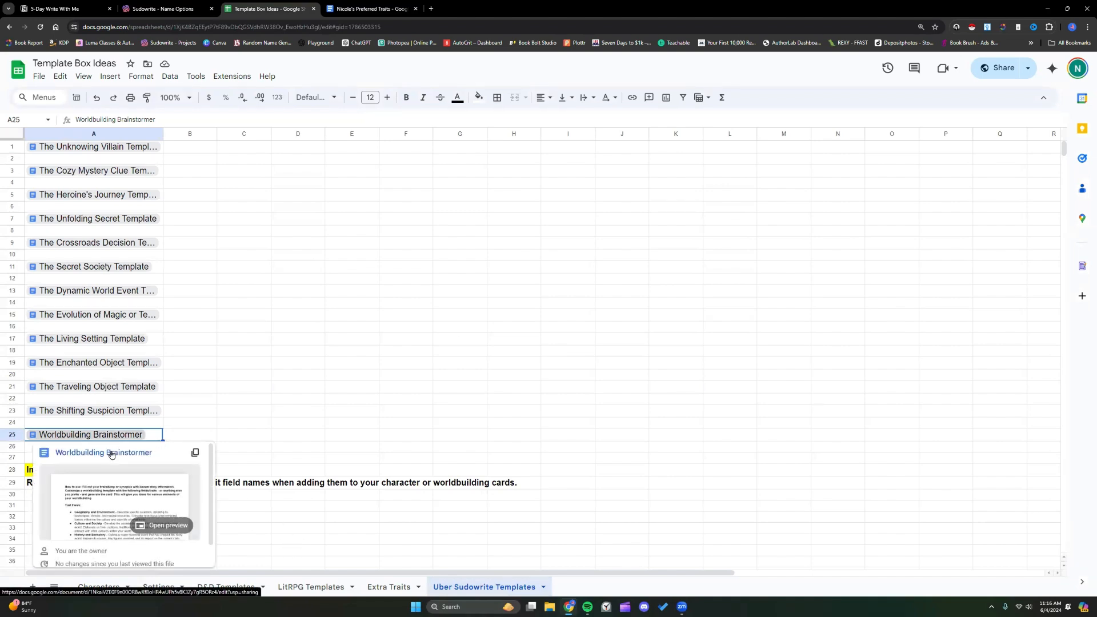
{"action": "left_click", "coordinate": [110, 455]}
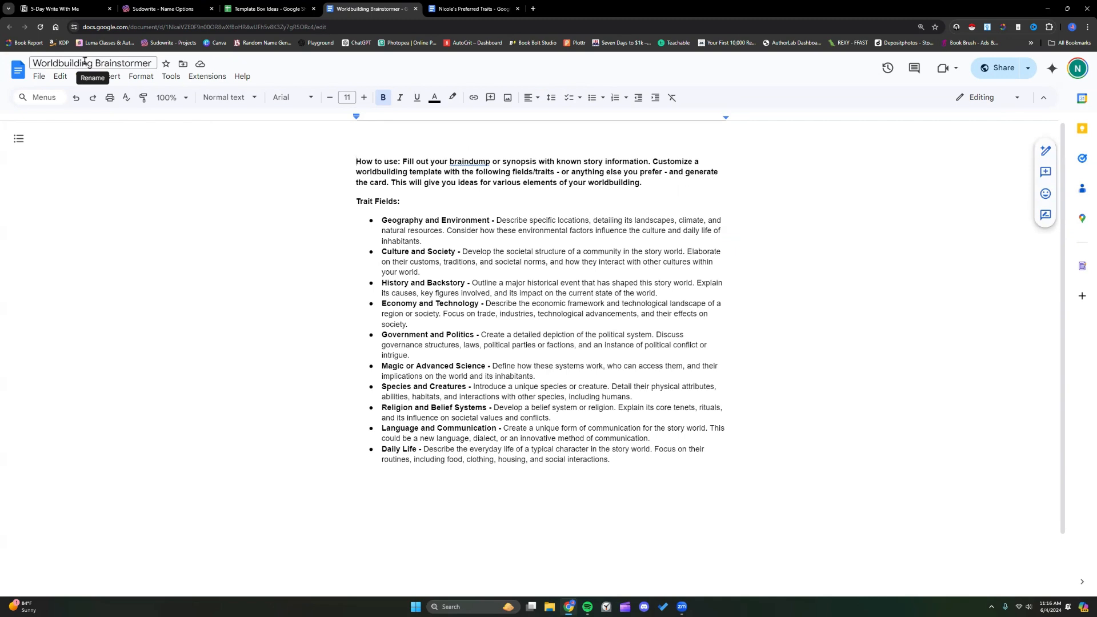
- Check the progress of the character generation in Sudowrite and close the preferred traits document
{"action": "left_click", "coordinate": [174, 8]}
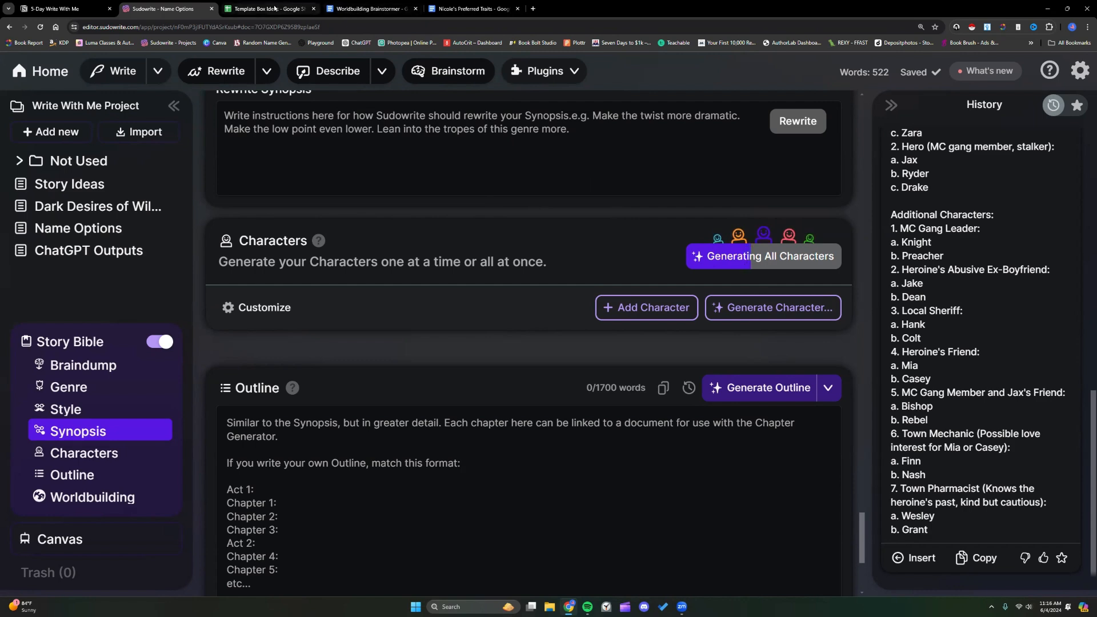
{"action": "left_click", "coordinate": [460, 8]}
{"action": "scroll", "coordinate": [455, 213], "scroll_direction": "up", "scroll_amount": 1}
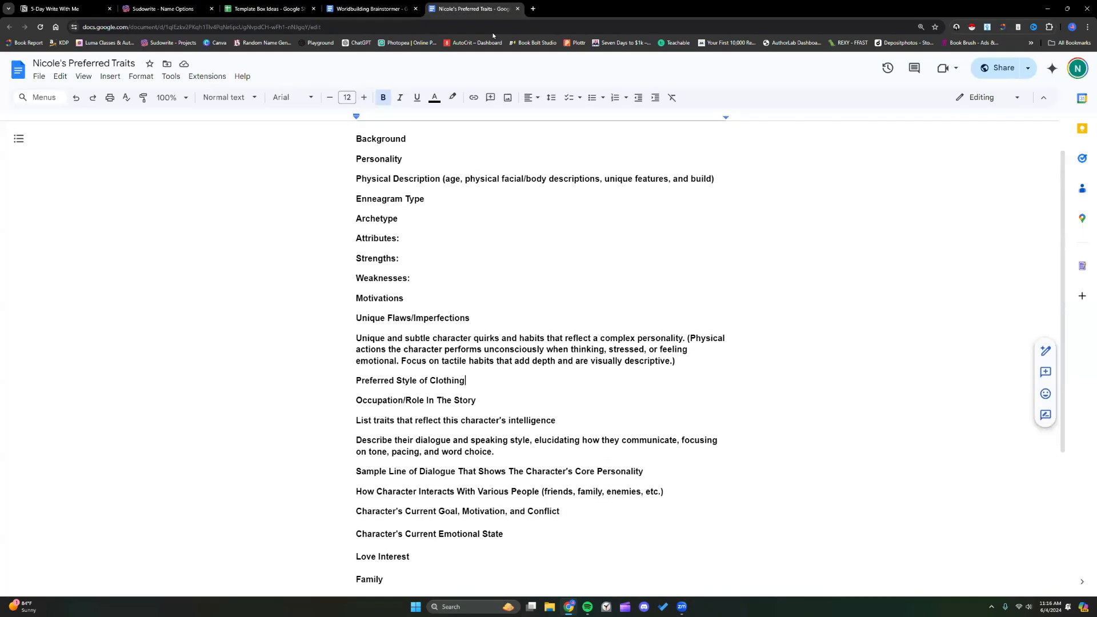
{"action": "left_click", "coordinate": [518, 9]}
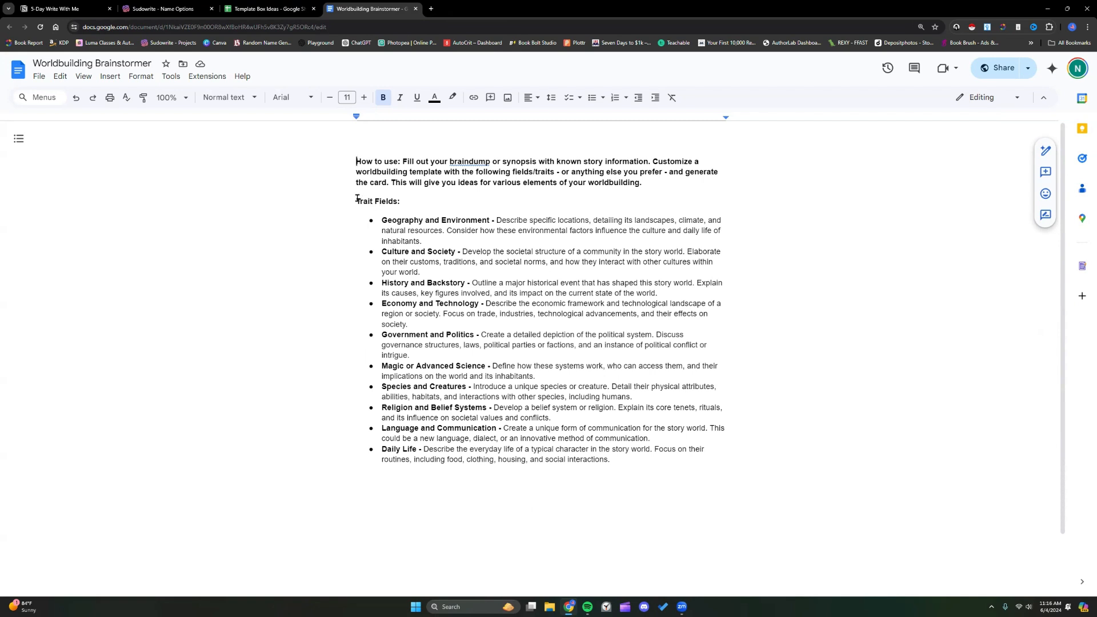
- Examine the Geography and Environment and the Culture and Society trait fields in the Worldbuilding Brainstormer
{"action": "left_click_drag", "start_coordinate": [381, 221], "coordinate": [423, 270]}
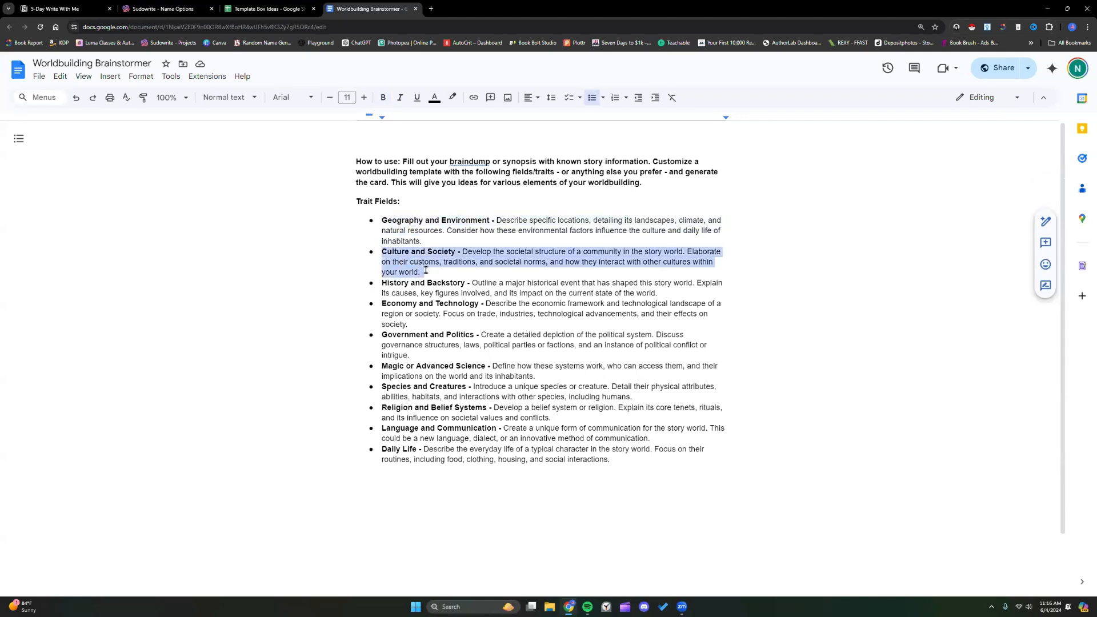
{"action": "left_click", "coordinate": [399, 252]}
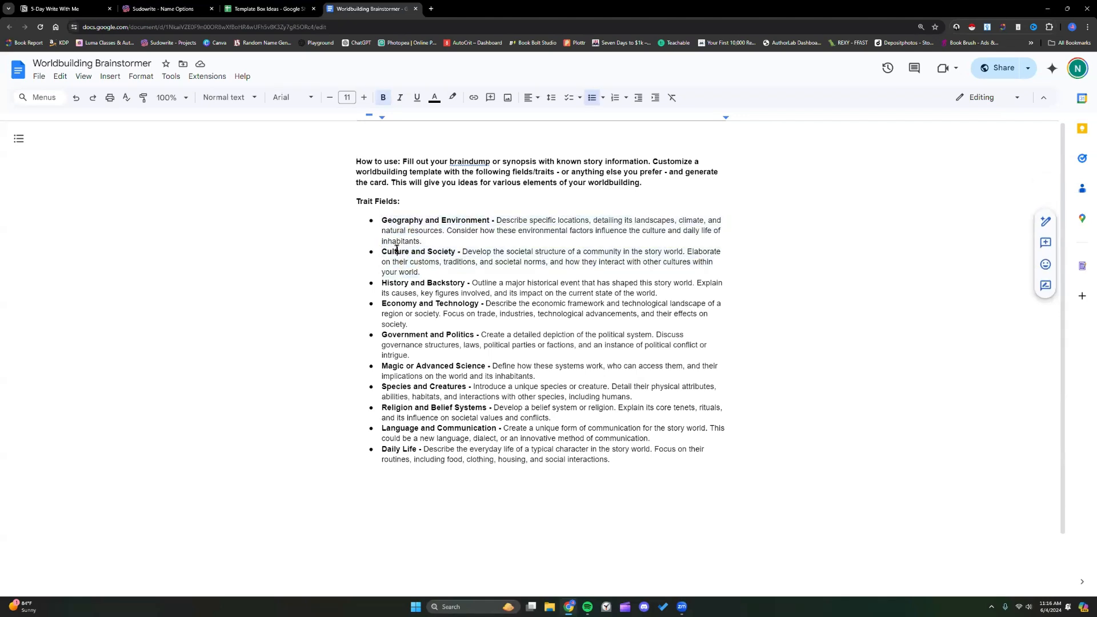
{"action": "left_click_drag", "start_coordinate": [382, 252], "coordinate": [466, 269]}
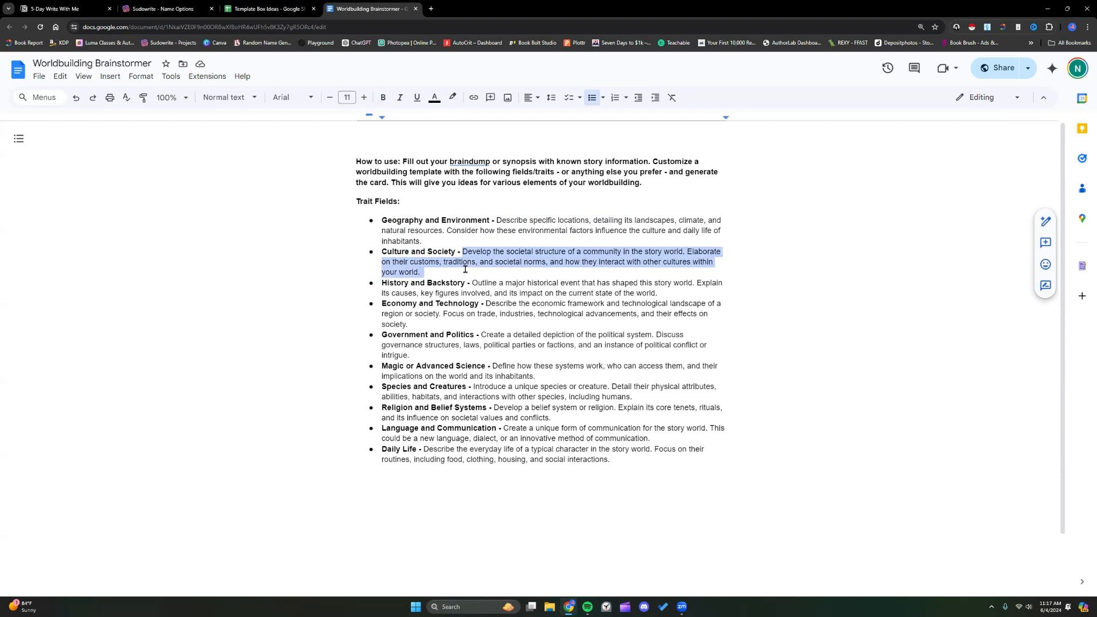
- Examine the remaining trait fields in the Worldbuilding Brainstormer, including the wording of Economy and Technology
{"action": "left_click", "coordinate": [465, 269]}
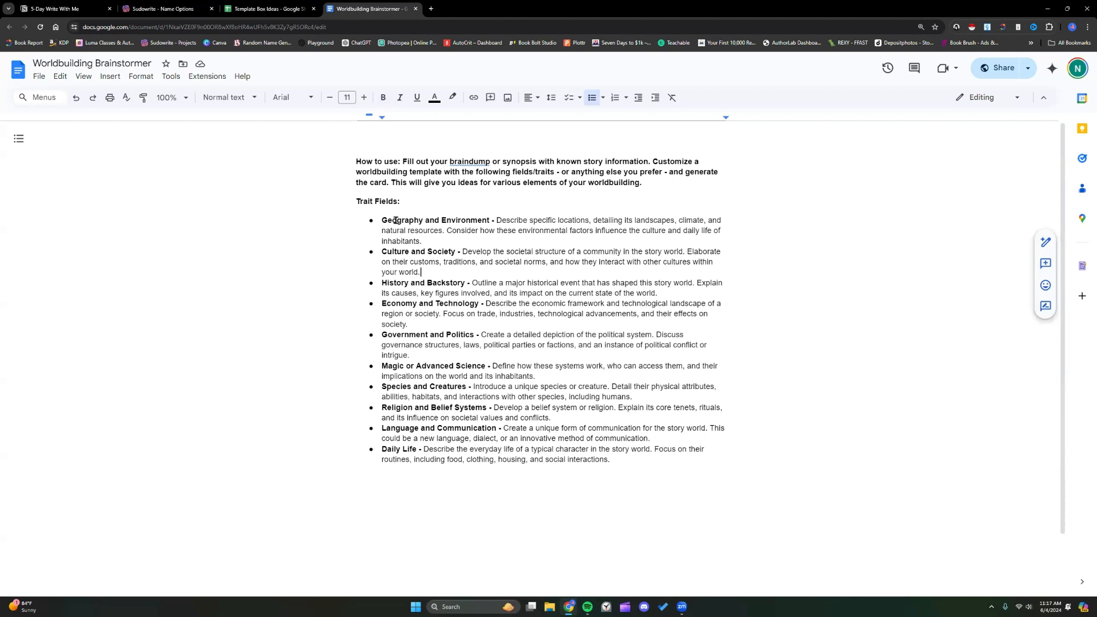
{"action": "left_click", "coordinate": [443, 241]}
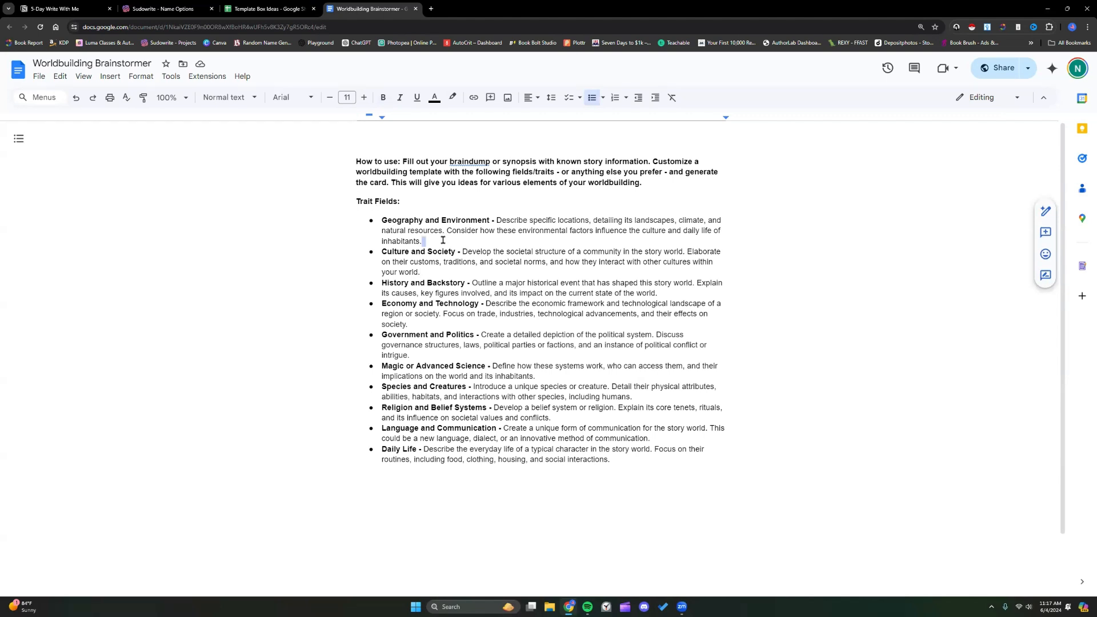
{"action": "left_click", "coordinate": [443, 240]}
{"action": "left_click", "coordinate": [628, 458]}
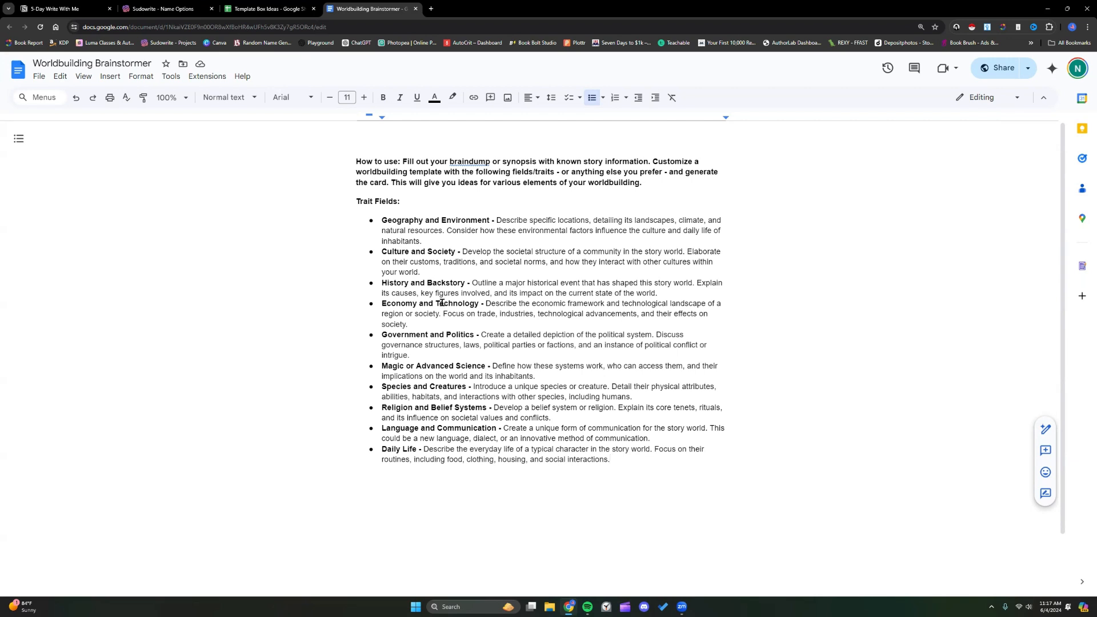
{"action": "left_click_drag", "start_coordinate": [488, 303], "coordinate": [495, 319]}
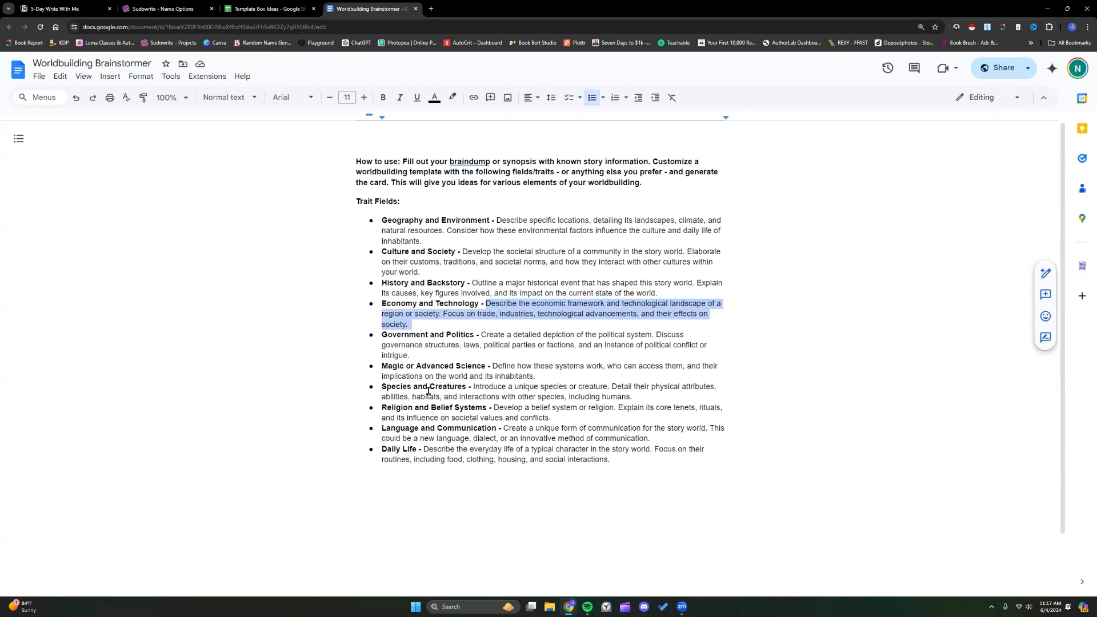
{"action": "left_click", "coordinate": [382, 218]}
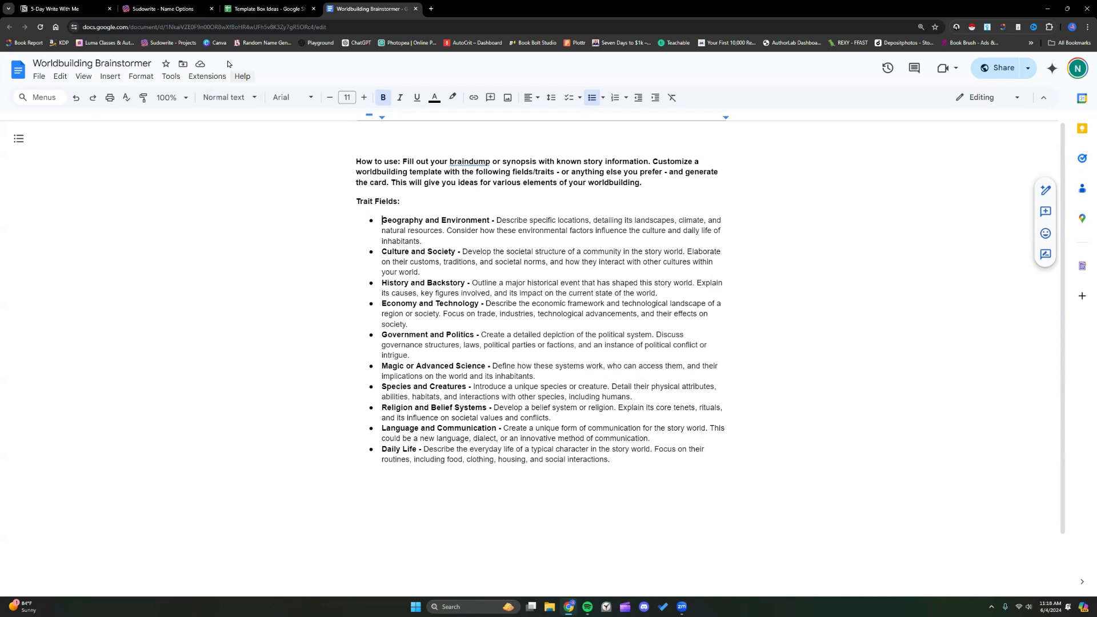
- Switch to Sudowrite and check the account's recent credit activity for the cost of generating all characters
{"action": "left_click", "coordinate": [171, 9]}
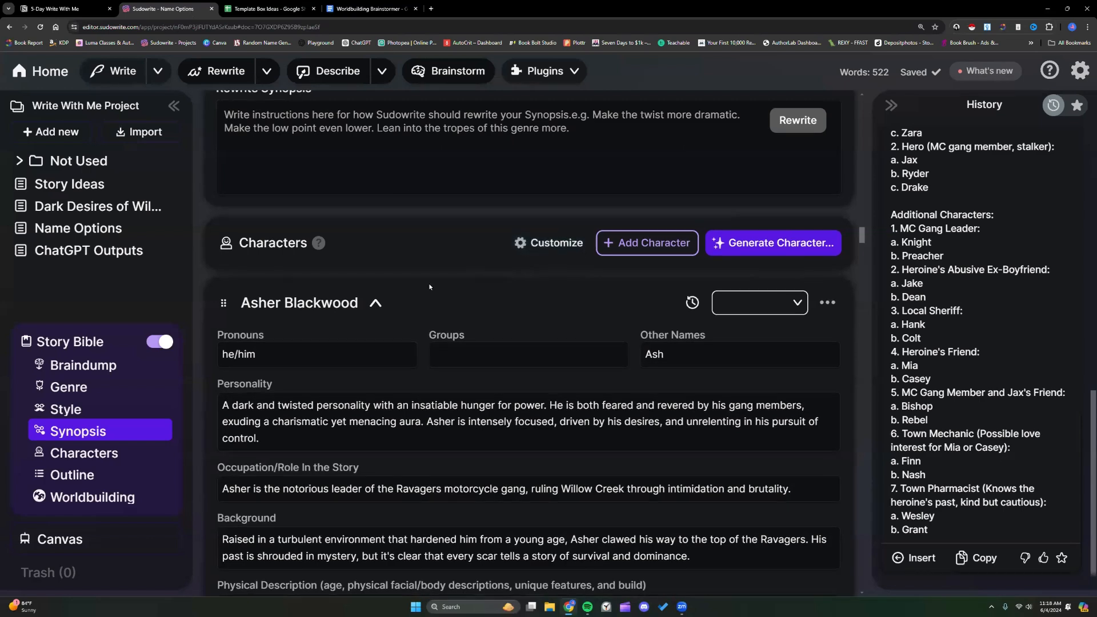
{"action": "scroll", "coordinate": [428, 286], "scroll_direction": "down", "scroll_amount": 1}
{"action": "scroll", "coordinate": [429, 286], "scroll_direction": "up", "scroll_amount": 1}
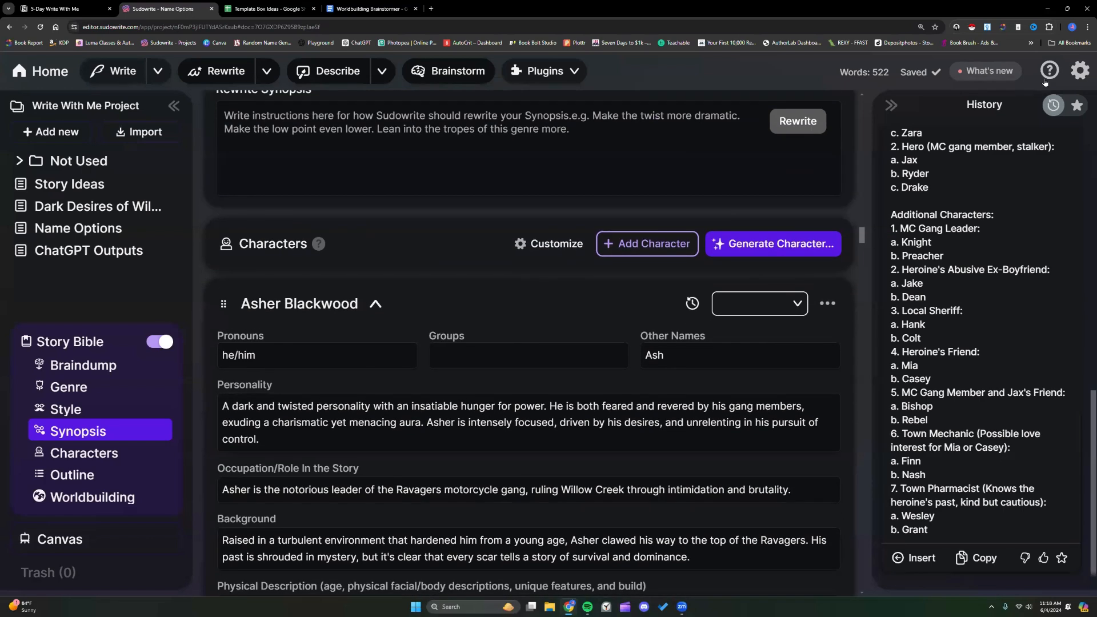
{"action": "left_click", "coordinate": [1080, 71]}
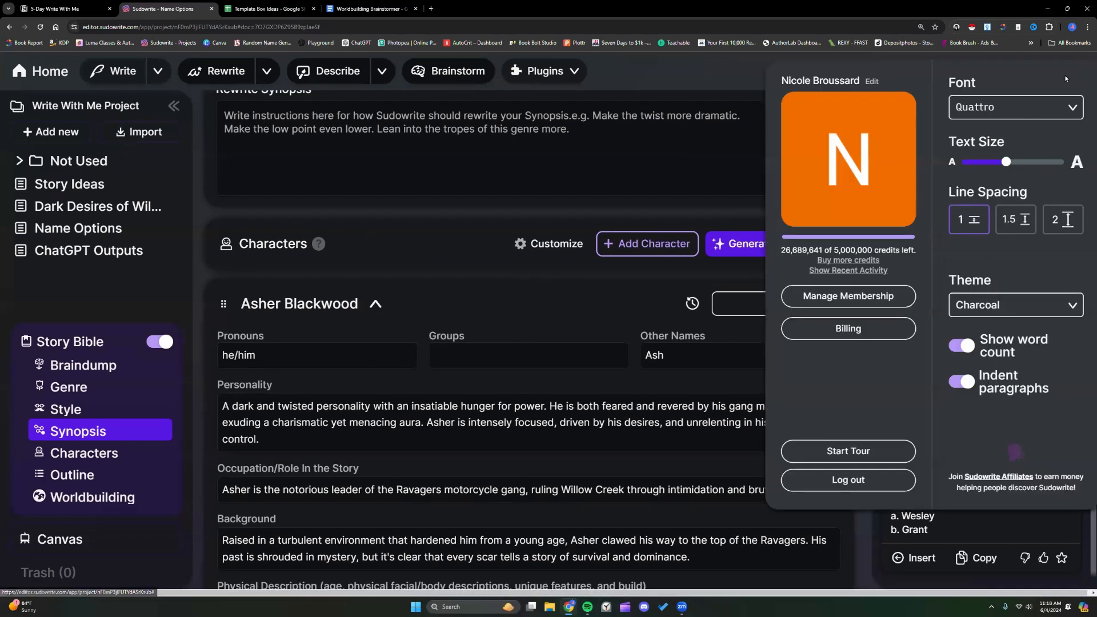
{"action": "left_click", "coordinate": [874, 271]}
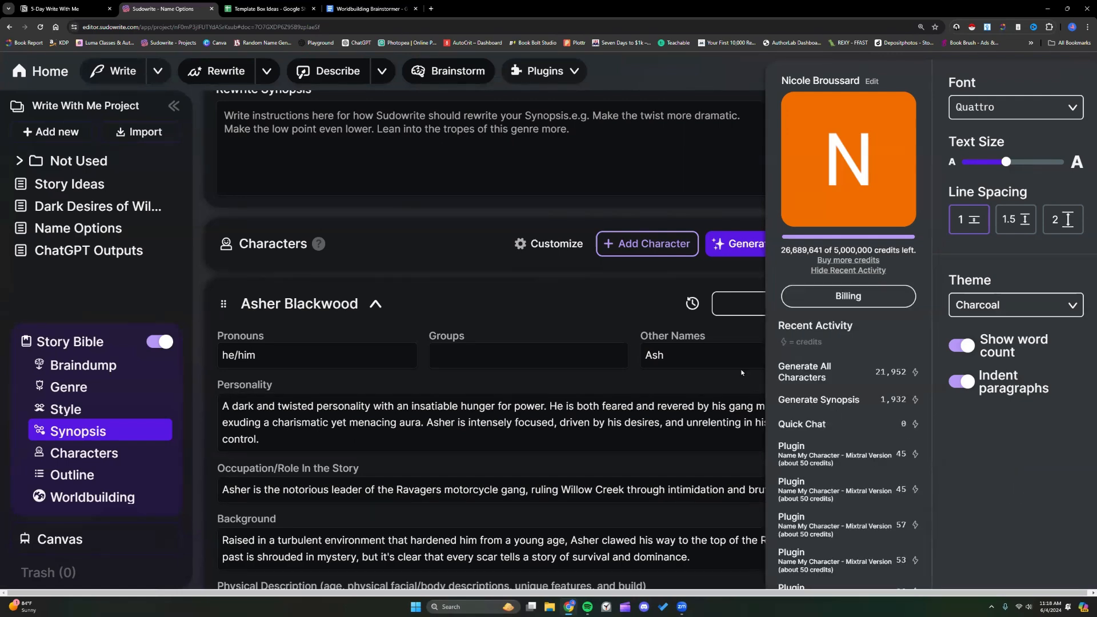
{"action": "left_click", "coordinate": [683, 355]}
- Collapse all the generated character cards in the Story Bible's Characters section
{"action": "scroll", "coordinate": [673, 352], "scroll_direction": "down", "scroll_amount": 1}
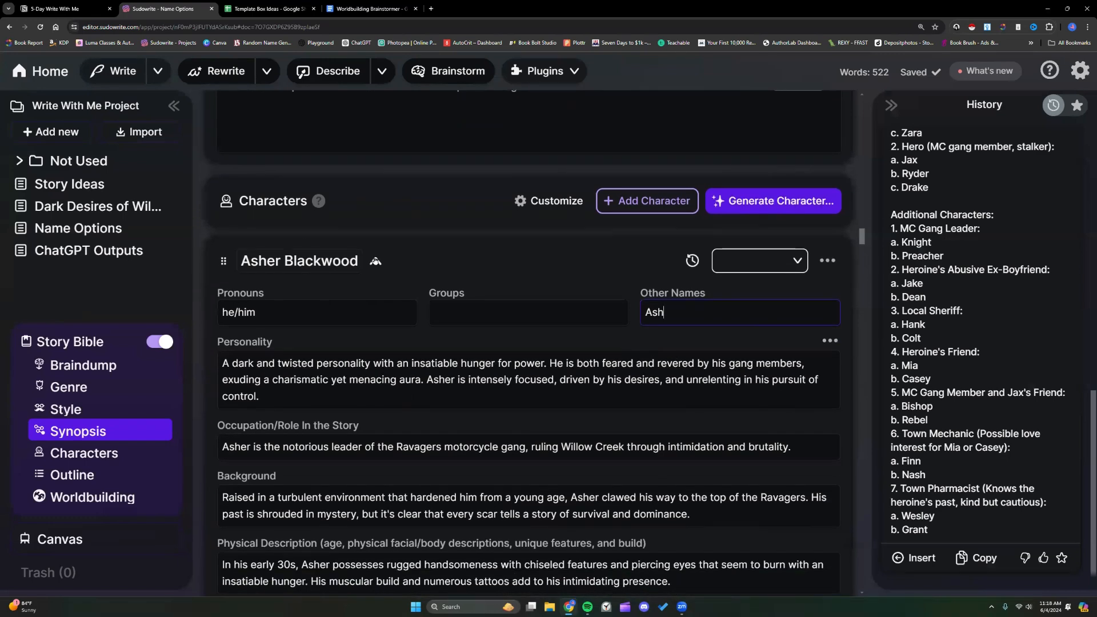
{"action": "left_click", "coordinate": [376, 260]}
{"action": "left_click", "coordinate": [360, 324]}
{"action": "scroll", "coordinate": [361, 324], "scroll_direction": "down", "scroll_amount": 1}
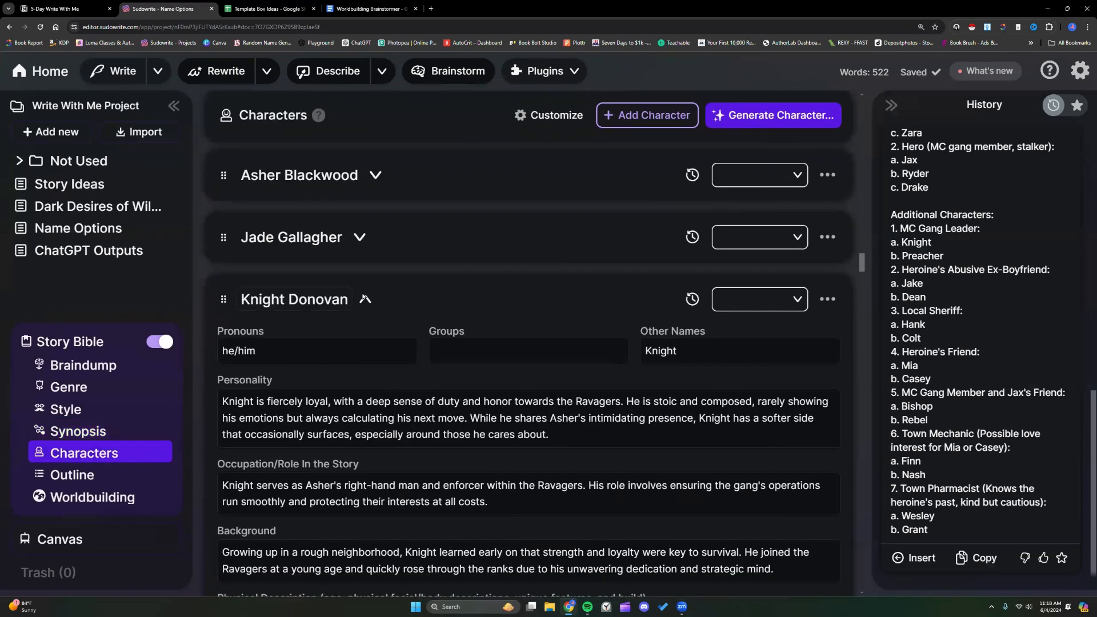
{"action": "left_click", "coordinate": [364, 299]}
{"action": "left_click", "coordinate": [359, 358]}
{"action": "scroll", "coordinate": [354, 343], "scroll_direction": "down", "scroll_amount": 1}
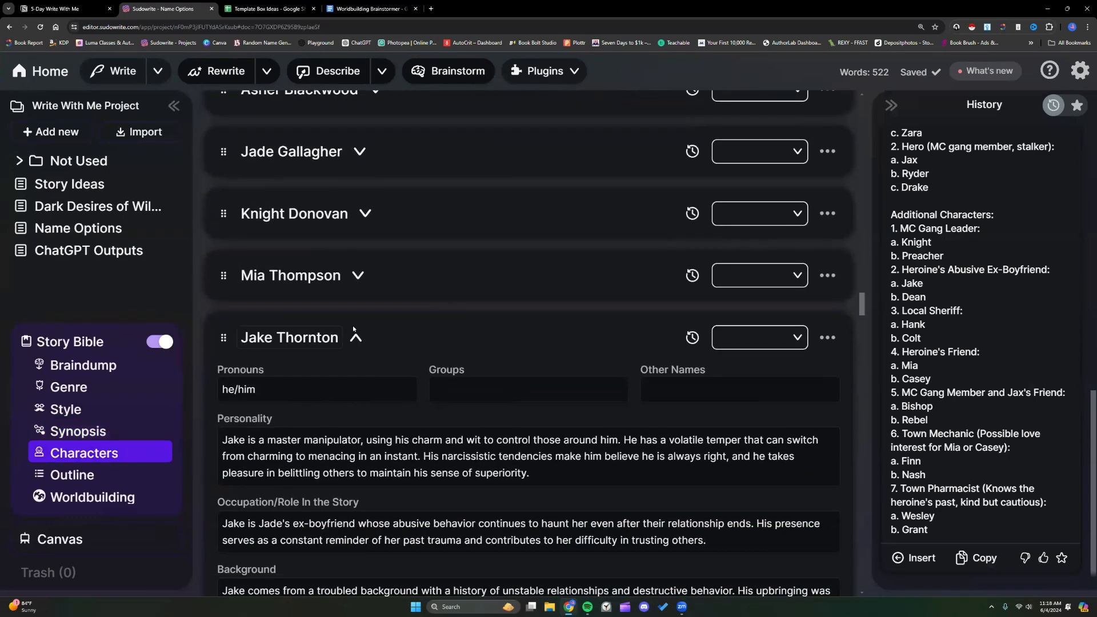
{"action": "left_click", "coordinate": [355, 339]}
{"action": "scroll", "coordinate": [355, 339], "scroll_direction": "down", "scroll_amount": 1}
{"action": "left_click", "coordinate": [343, 317]}
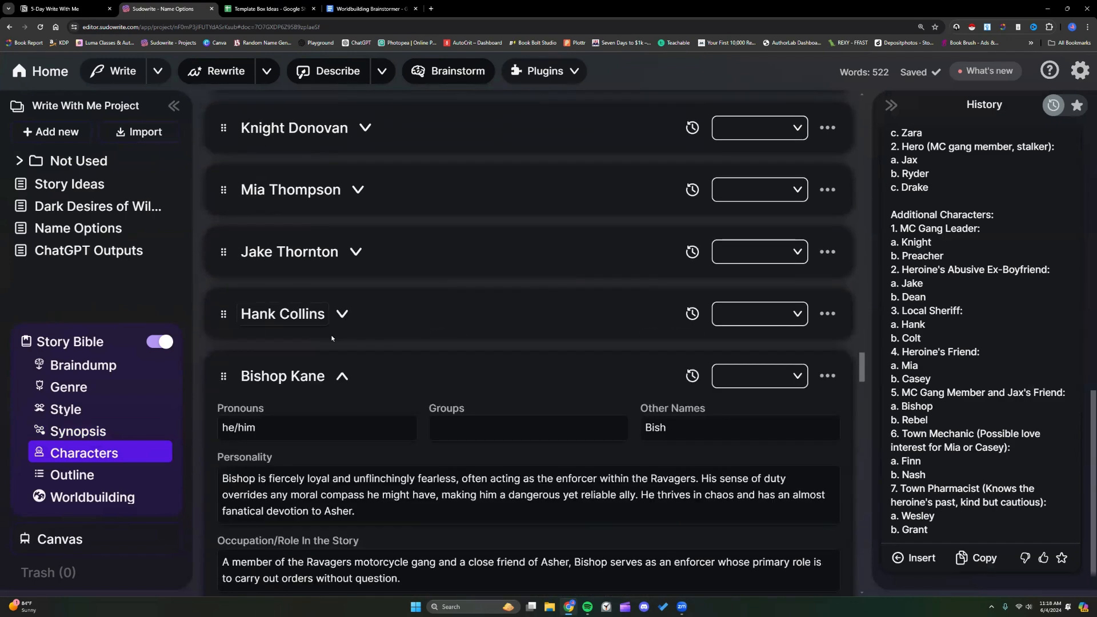
{"action": "left_click", "coordinate": [341, 377]}
{"action": "scroll", "coordinate": [341, 375], "scroll_direction": "down", "scroll_amount": 1}
{"action": "left_click", "coordinate": [338, 310]}
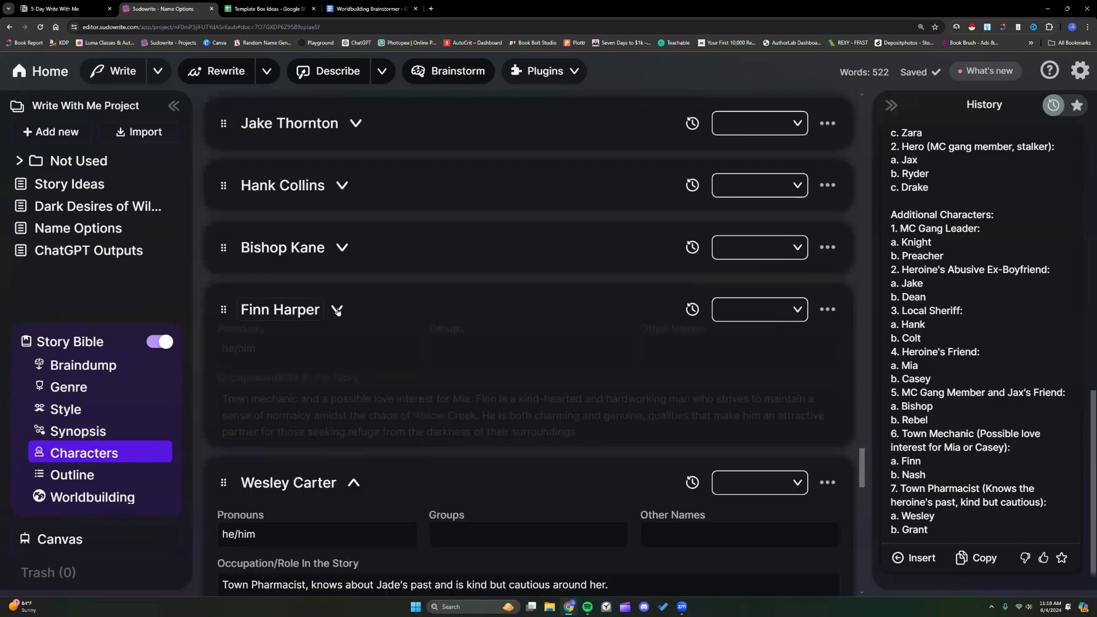
{"action": "left_click", "coordinate": [350, 372]}
{"action": "scroll", "coordinate": [322, 339], "scroll_direction": "down", "scroll_amount": 1}
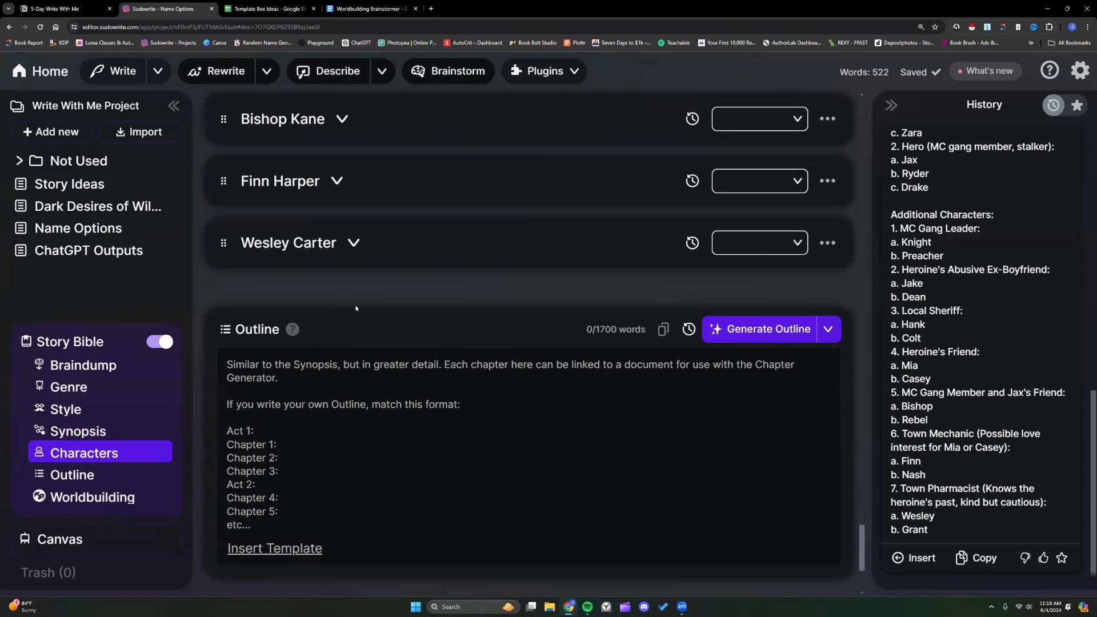
{"action": "scroll", "coordinate": [374, 318], "scroll_direction": "up", "scroll_amount": 3}
{"action": "scroll", "coordinate": [406, 324], "scroll_direction": "up", "scroll_amount": 4}
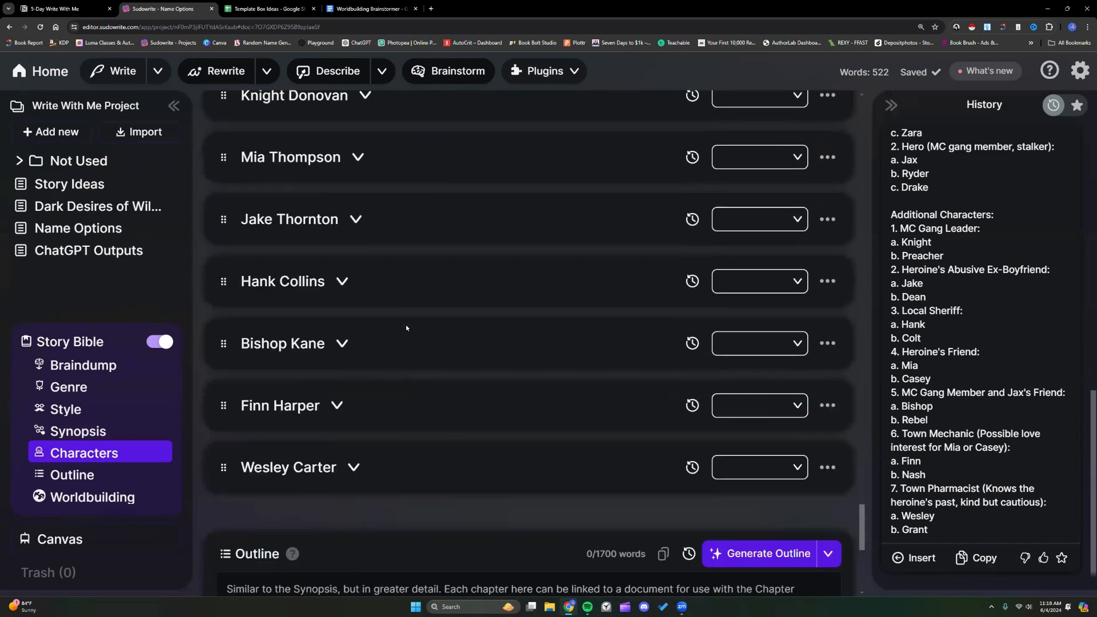
- Open the Elemental Riders project from the project list and go to its Story Bible's Worldbuilding section
{"action": "left_click", "coordinate": [73, 79]}
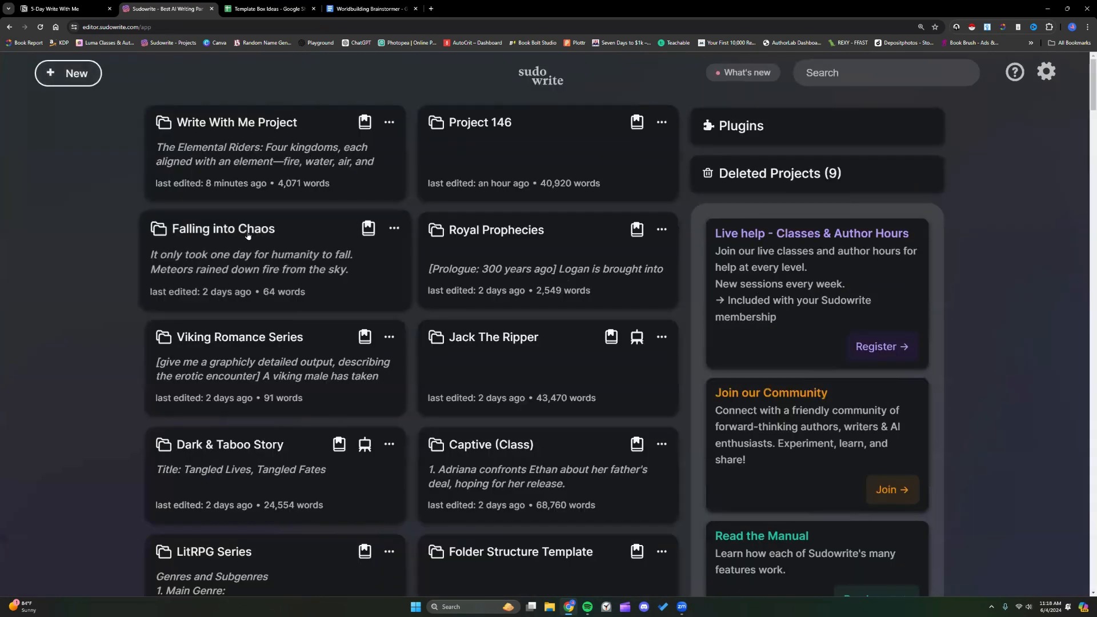
{"action": "scroll", "coordinate": [220, 309], "scroll_direction": "down", "scroll_amount": 5}
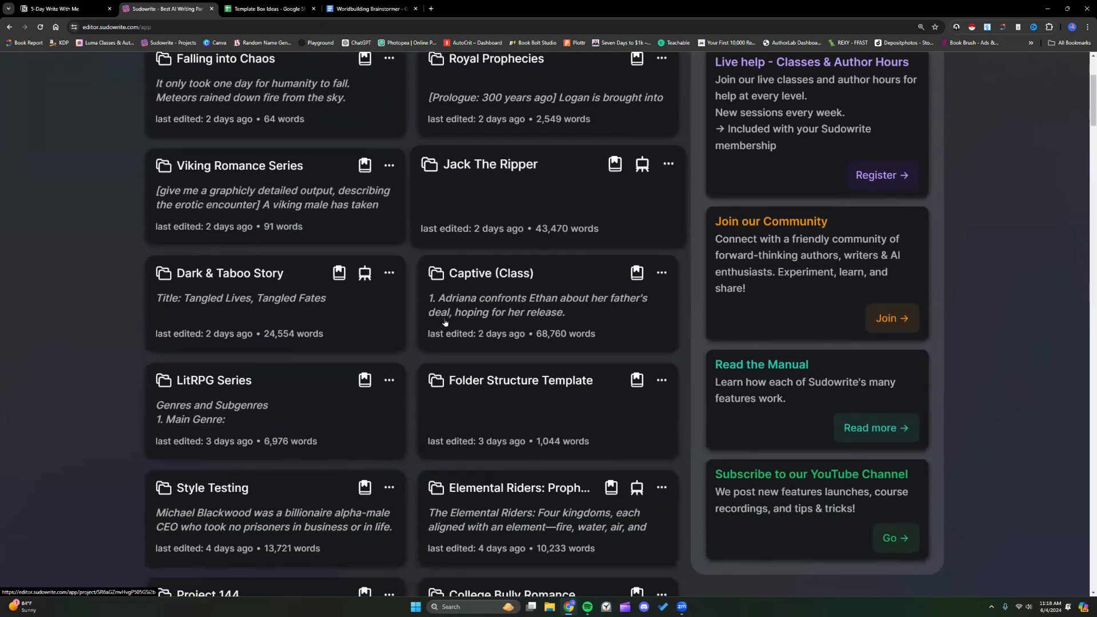
{"action": "left_click", "coordinate": [438, 364]}
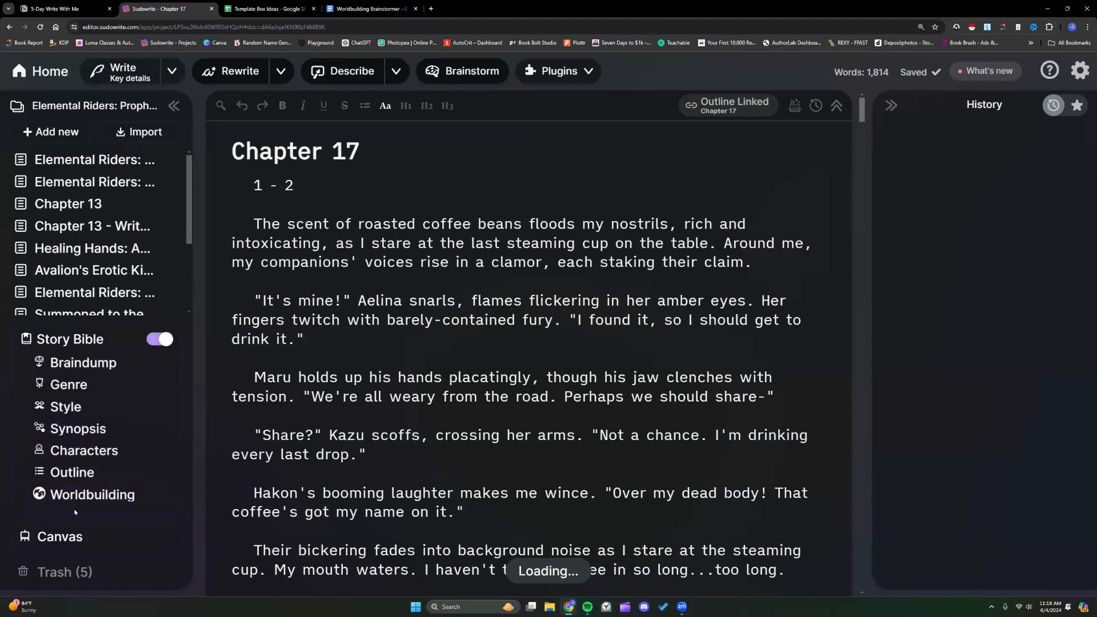
{"action": "left_click", "coordinate": [81, 495]}
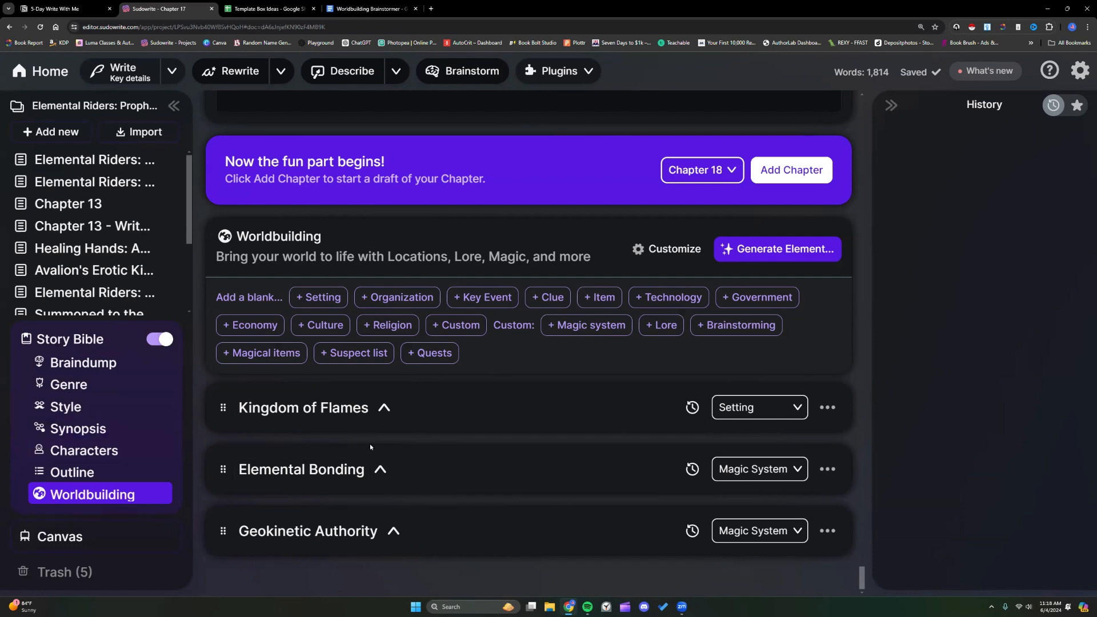
- Review the customized default traits for the Brainstorming worldbuilding element, from Geography and Environment to Daily Life, and close the settings without saving
{"action": "left_click", "coordinate": [670, 251]}
{"action": "left_click", "coordinate": [585, 173]}
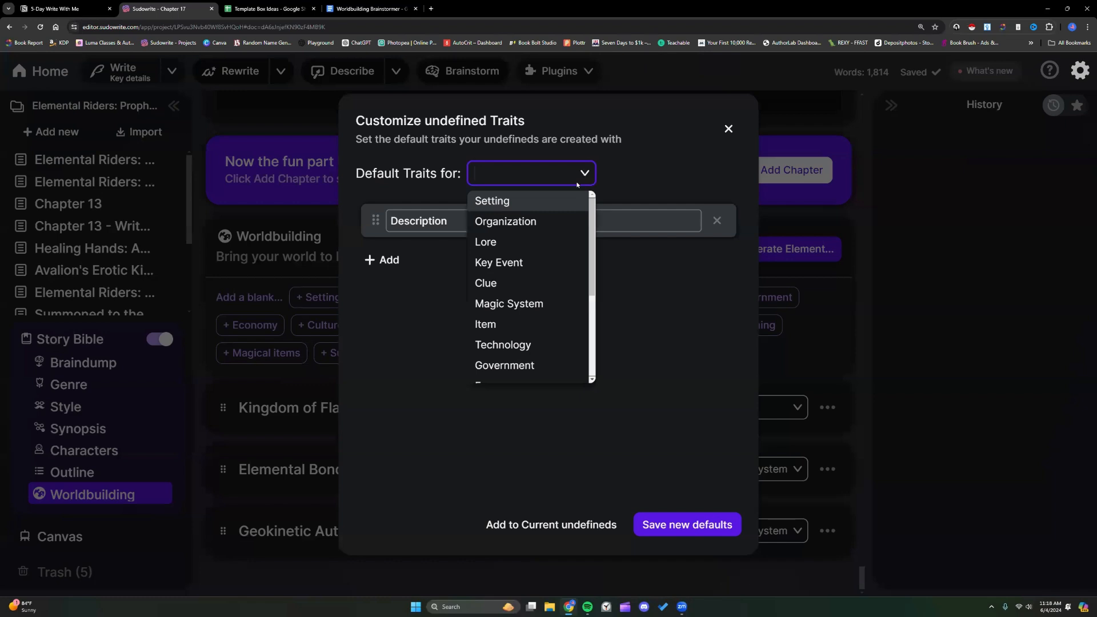
{"action": "scroll", "coordinate": [535, 349], "scroll_direction": "down", "scroll_amount": 3}
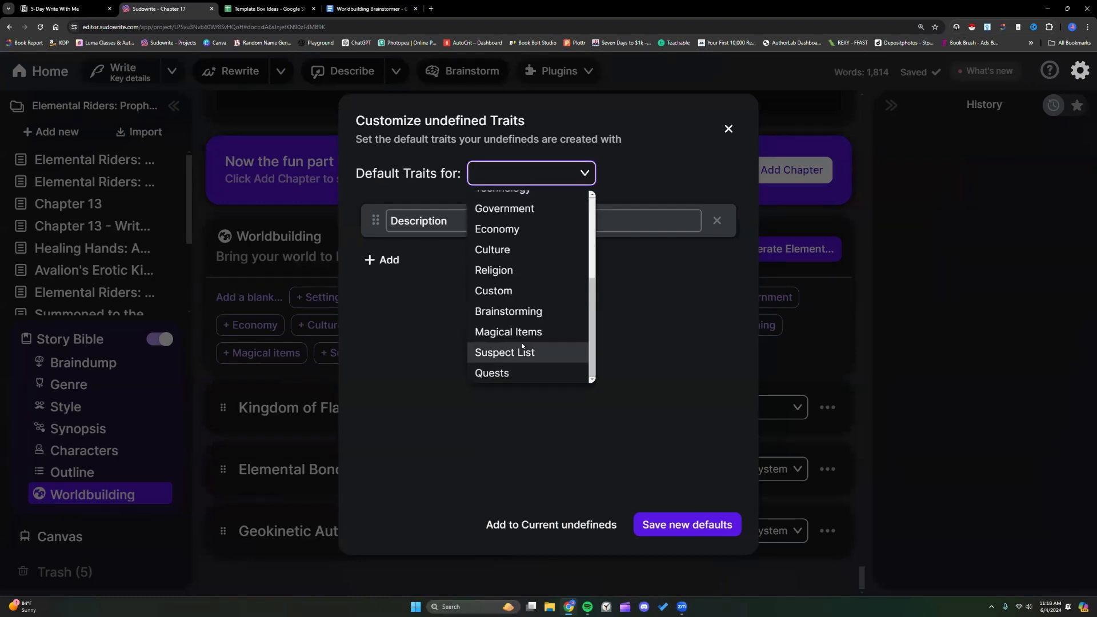
{"action": "left_click", "coordinate": [525, 314]}
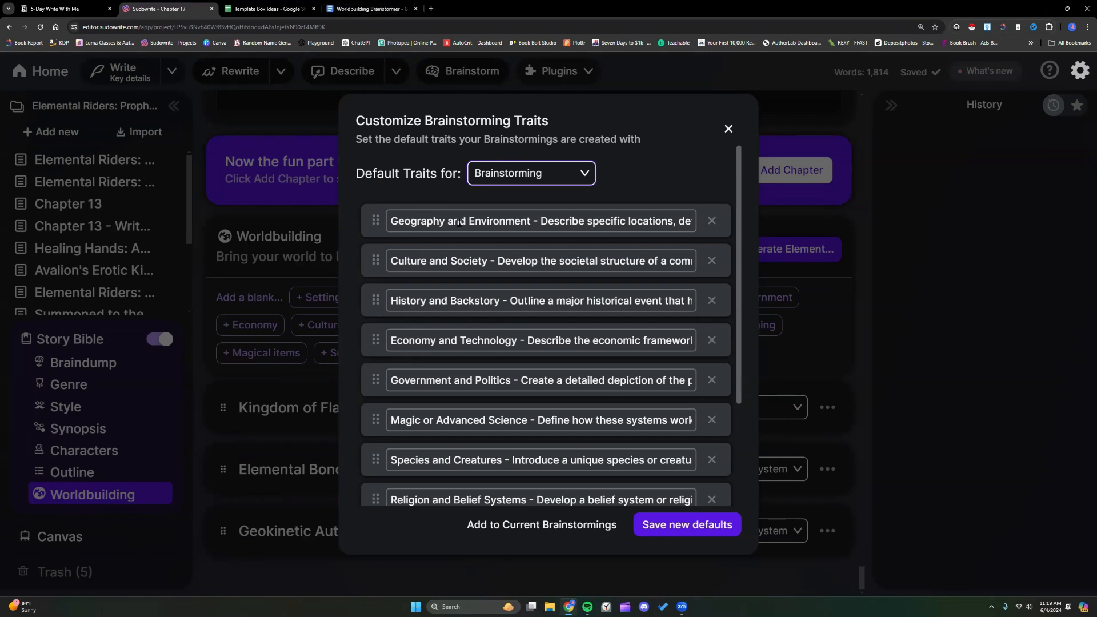
{"action": "scroll", "coordinate": [485, 330], "scroll_direction": "down", "scroll_amount": 3}
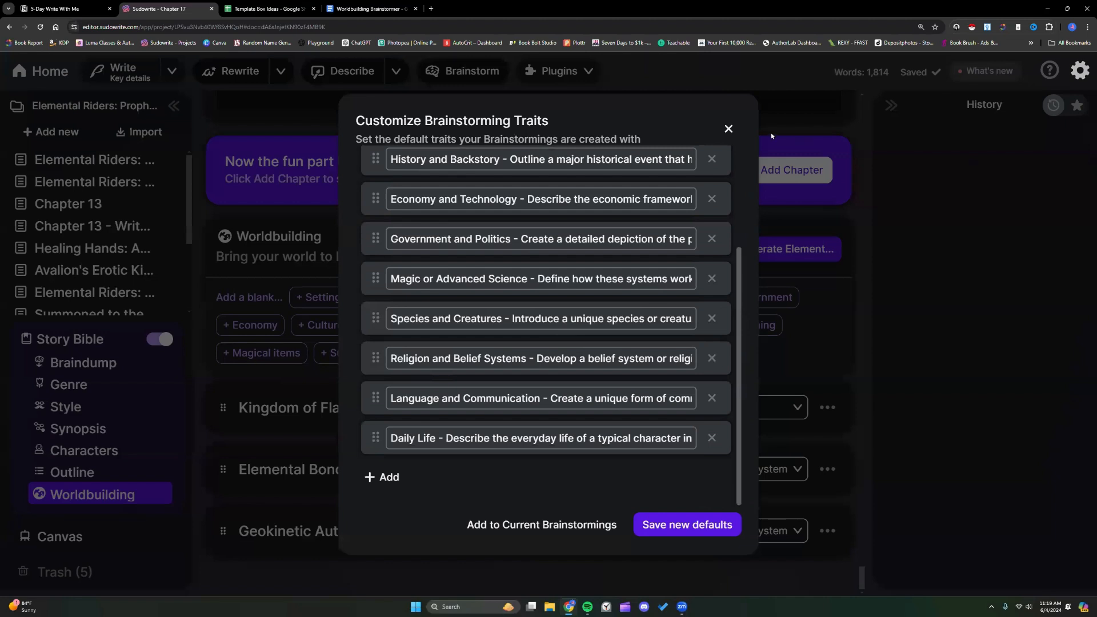
{"action": "left_click", "coordinate": [729, 129]}
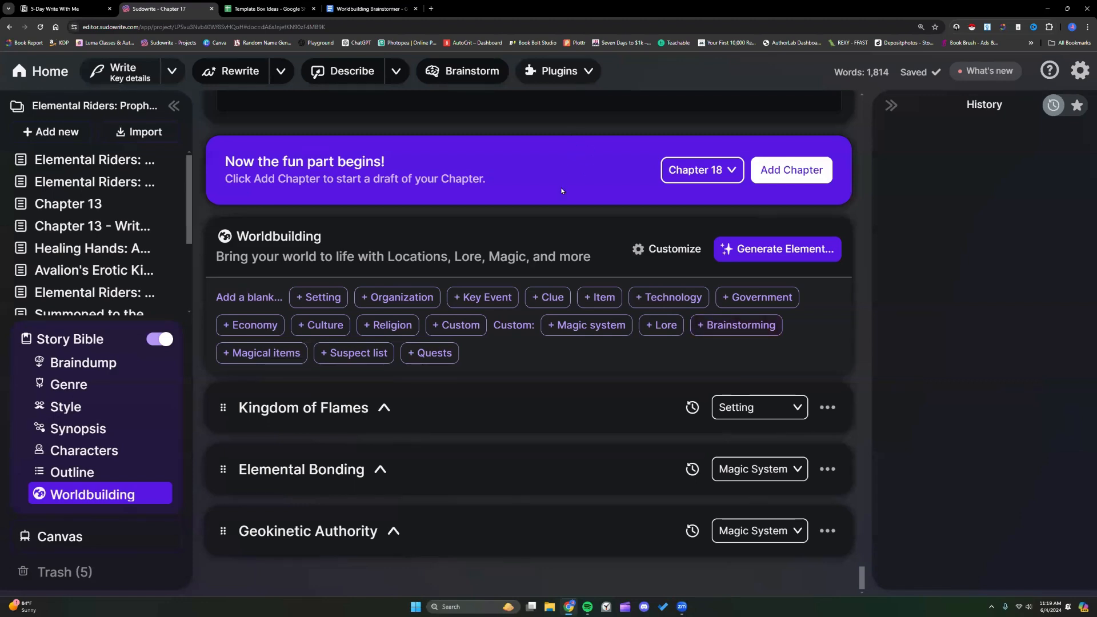
- Leave the Elemental Riders project and return to the Characters section of the Write With Me Project
{"action": "scroll", "coordinate": [568, 234], "scroll_direction": "up", "scroll_amount": 12}
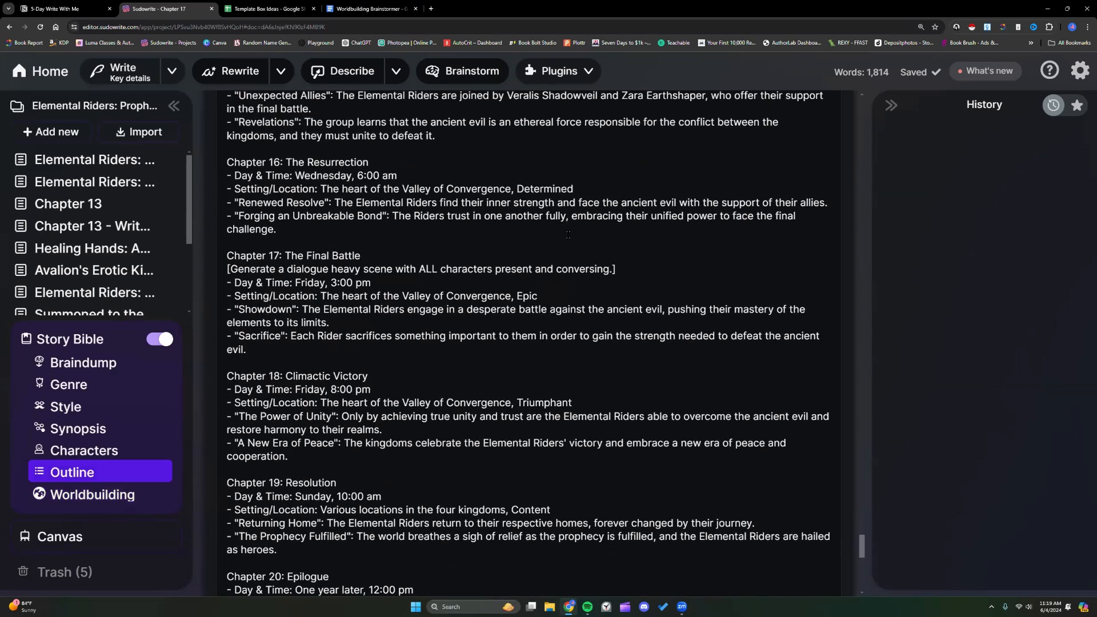
{"action": "scroll", "coordinate": [569, 235], "scroll_direction": "up", "scroll_amount": 2}
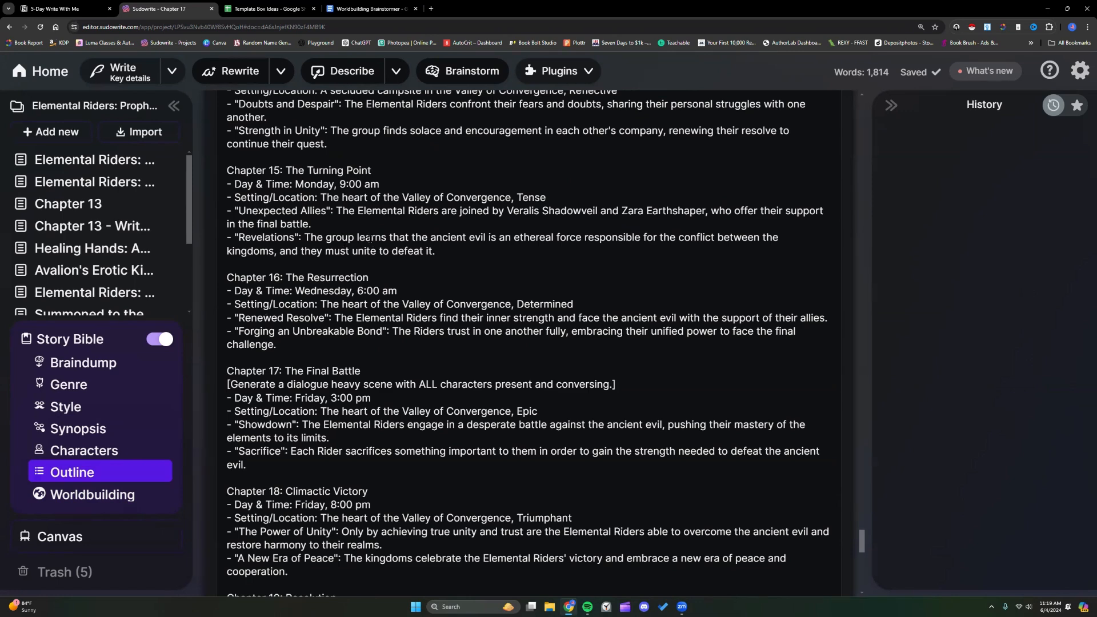
{"action": "scroll", "coordinate": [368, 239], "scroll_direction": "down", "scroll_amount": 3}
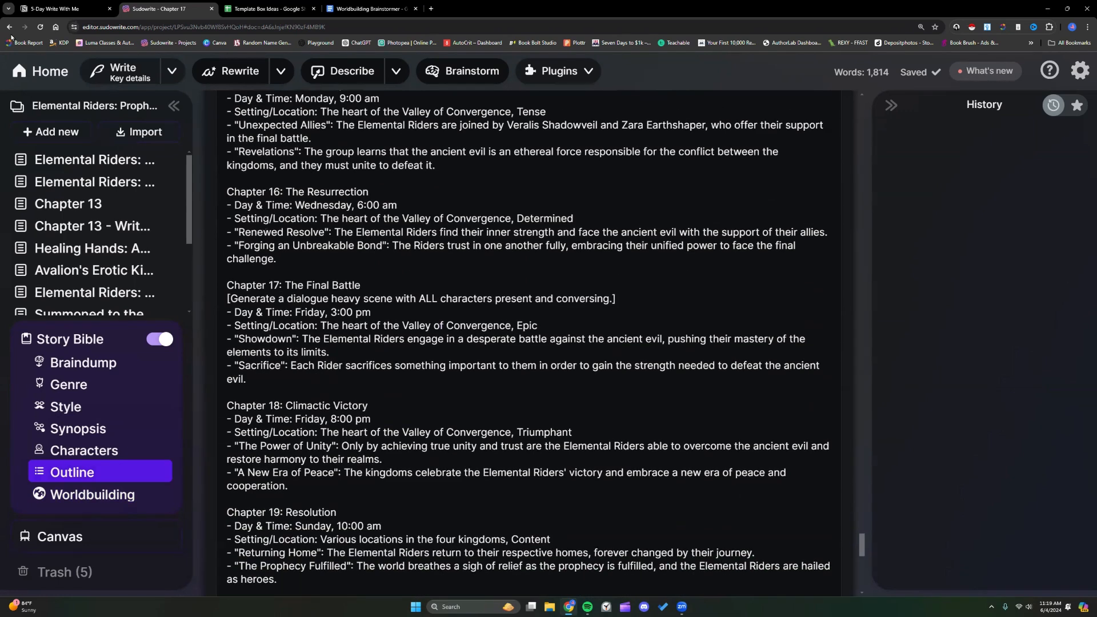
{"action": "left_click", "coordinate": [43, 71]}
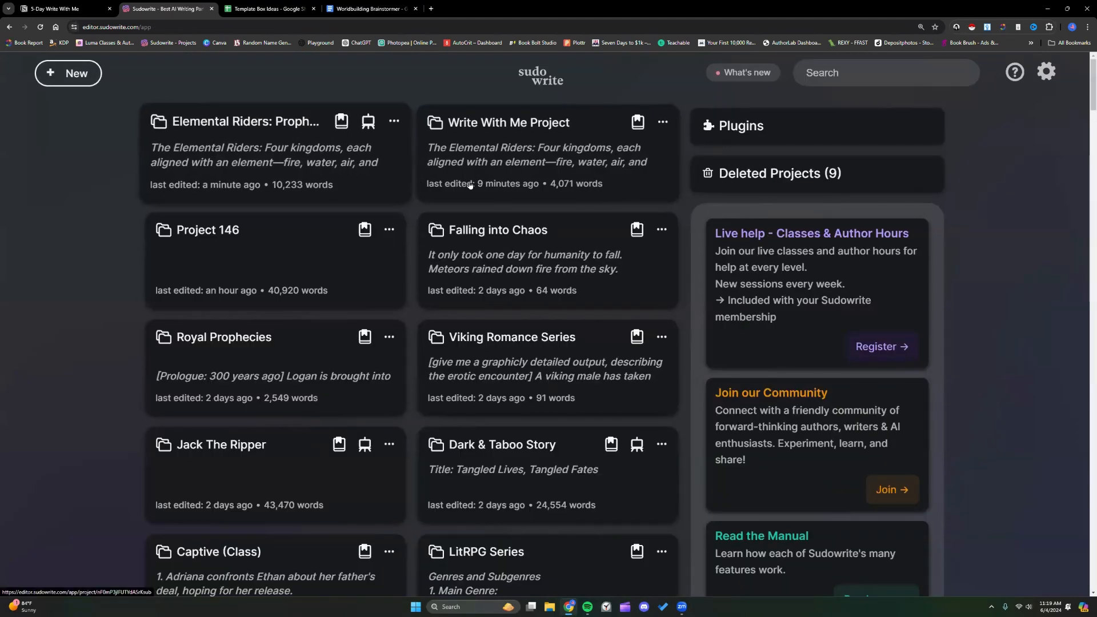
{"action": "left_click", "coordinate": [495, 168]}
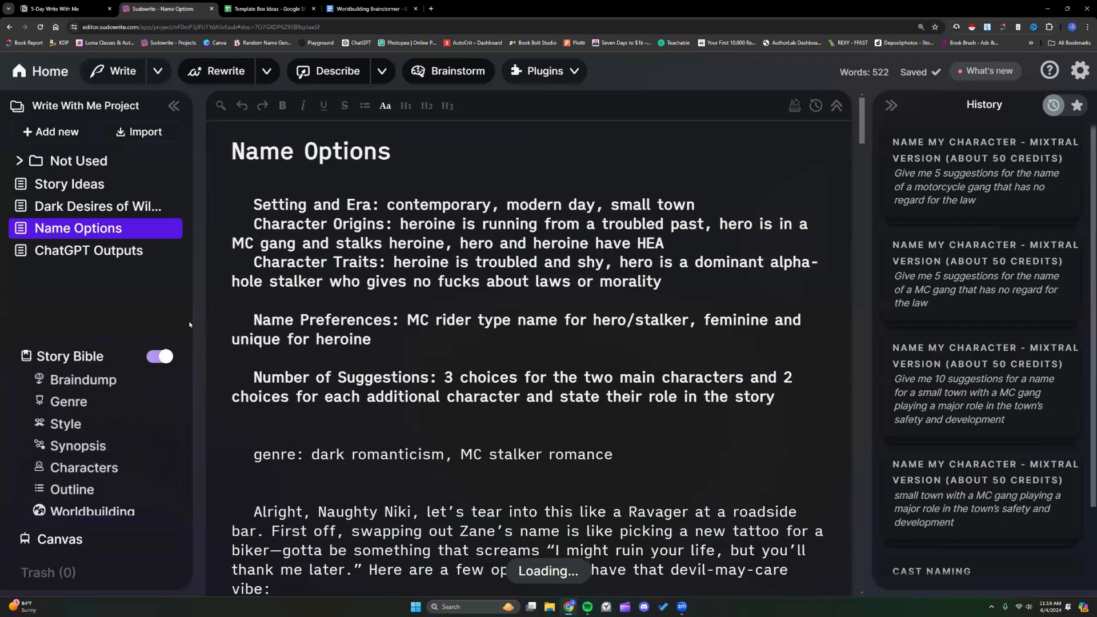
{"action": "left_click", "coordinate": [84, 453]}
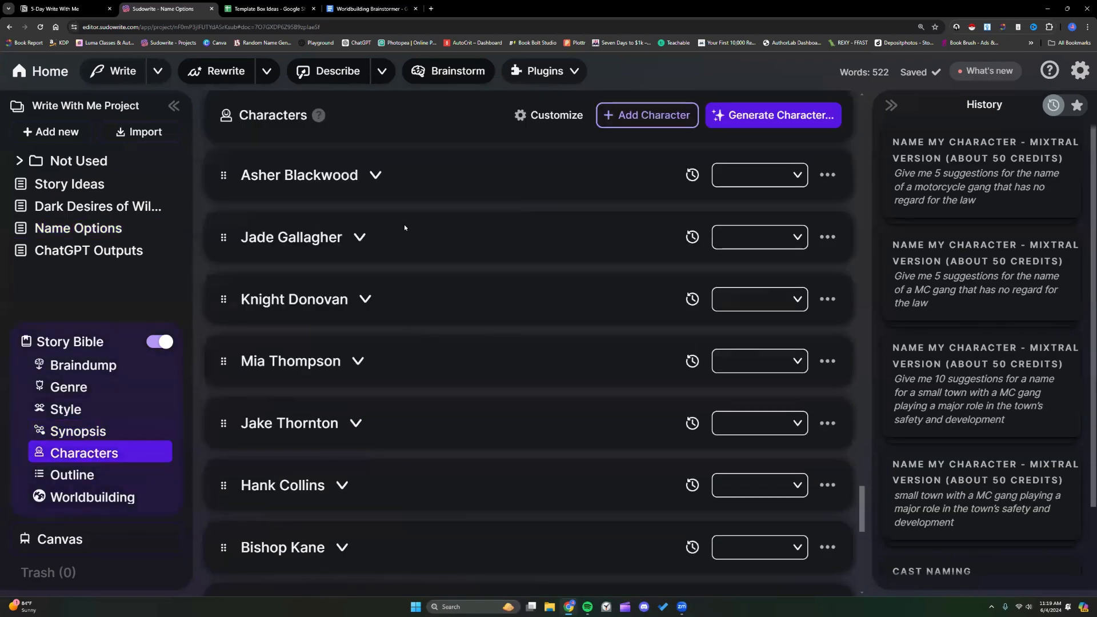
- Expand the first character's card and examine the generated traits, from Groups and Personality to Enneagram Type and Archetype
{"action": "scroll", "coordinate": [404, 224], "scroll_direction": "down", "scroll_amount": 1}
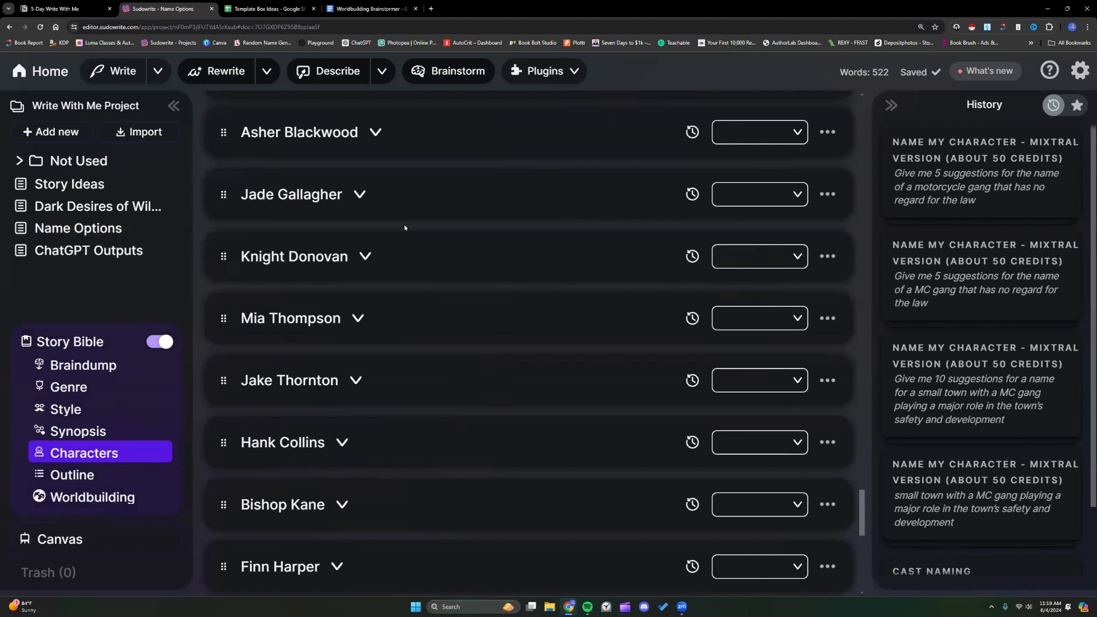
{"action": "left_click", "coordinate": [374, 133]}
{"action": "scroll", "coordinate": [442, 302], "scroll_direction": "down", "scroll_amount": 1}
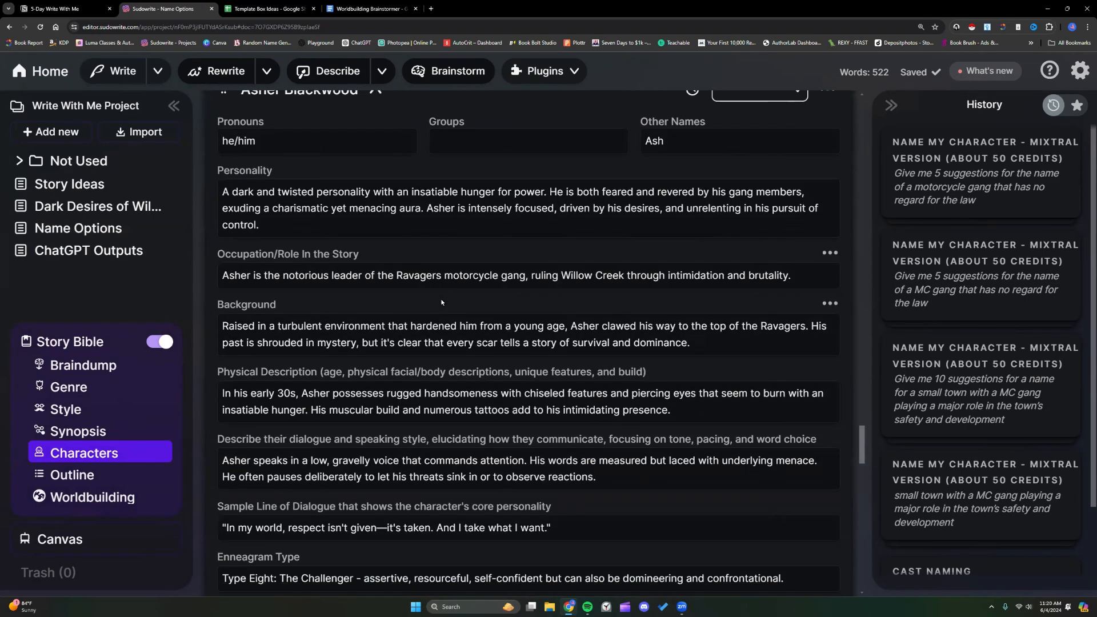
{"action": "scroll", "coordinate": [442, 302], "scroll_direction": "up", "scroll_amount": 1}
{"action": "left_click", "coordinate": [469, 182]}
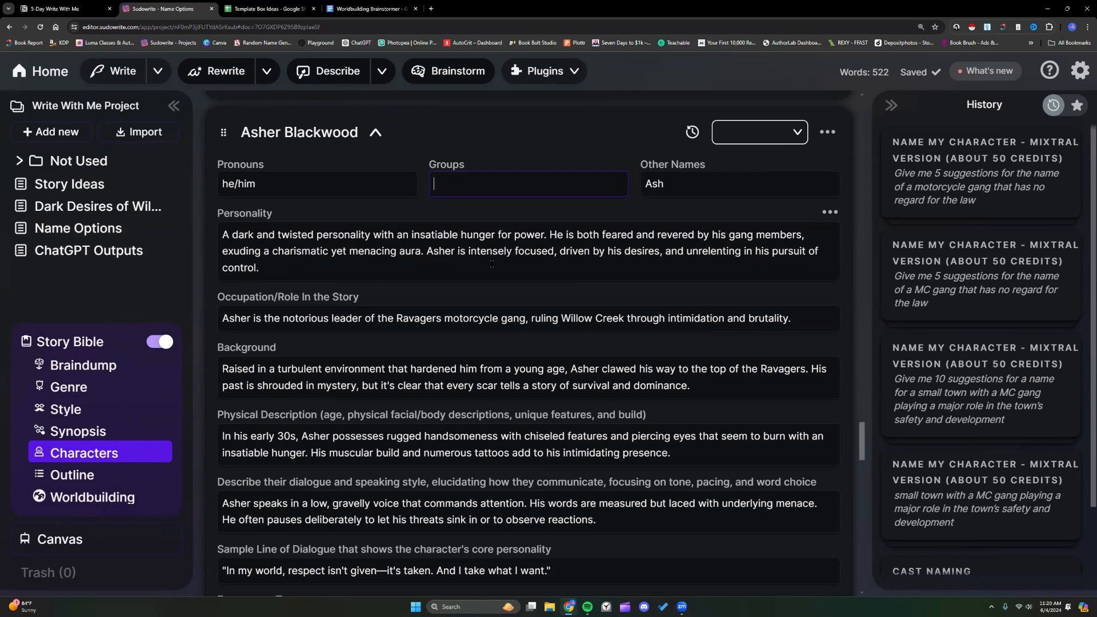
{"action": "scroll", "coordinate": [491, 263], "scroll_direction": "down", "scroll_amount": 3}
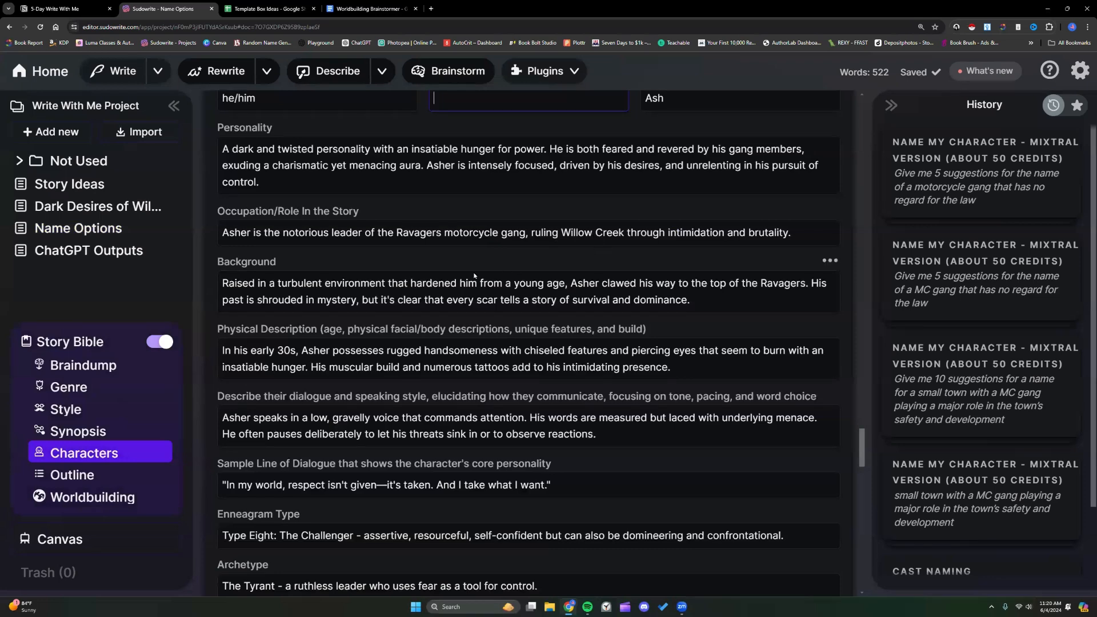
- Examine the first character's Occupation/Role, Background and Physical Description traits, highlighting key phrases such as "numerous tattoos"
{"action": "scroll", "coordinate": [373, 295], "scroll_direction": "down", "scroll_amount": 1}
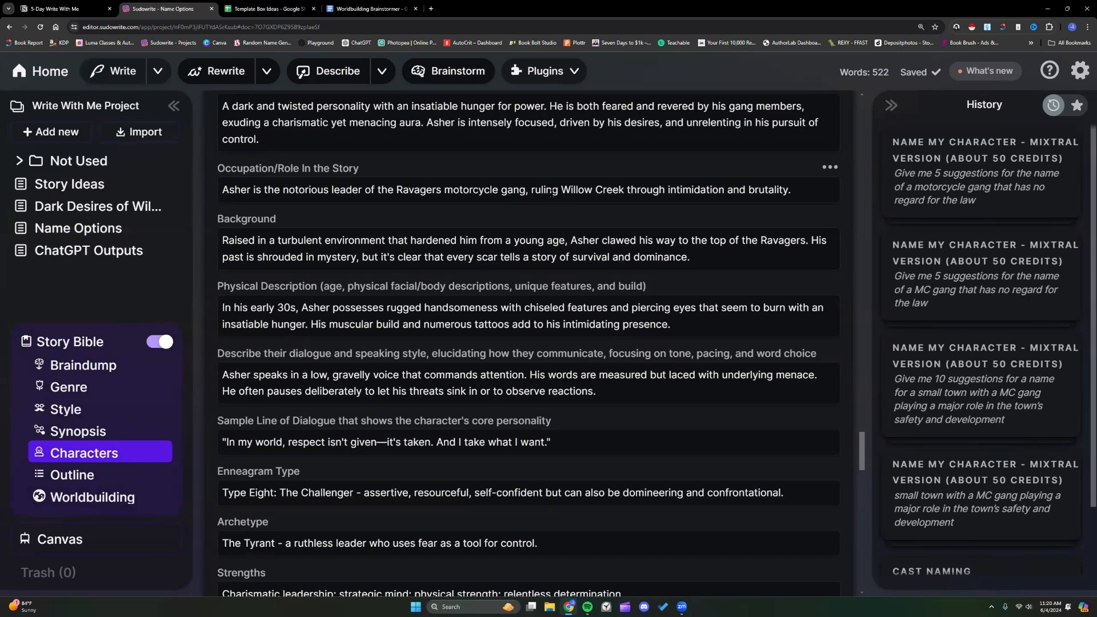
{"action": "left_click_drag", "start_coordinate": [533, 190], "coordinate": [799, 188]}
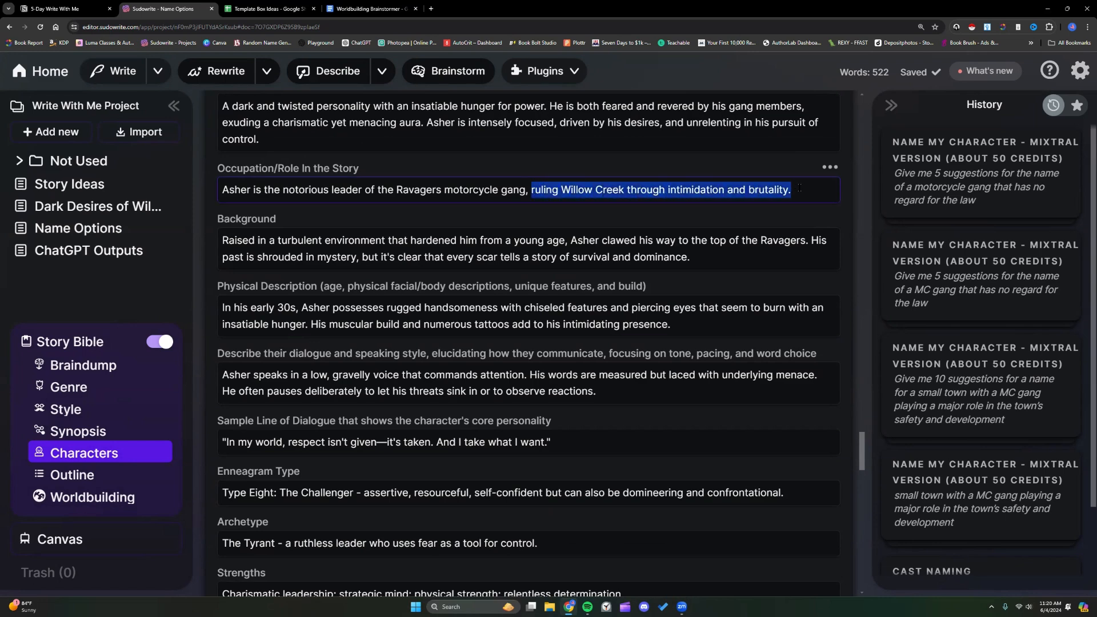
{"action": "left_click", "coordinate": [800, 189]}
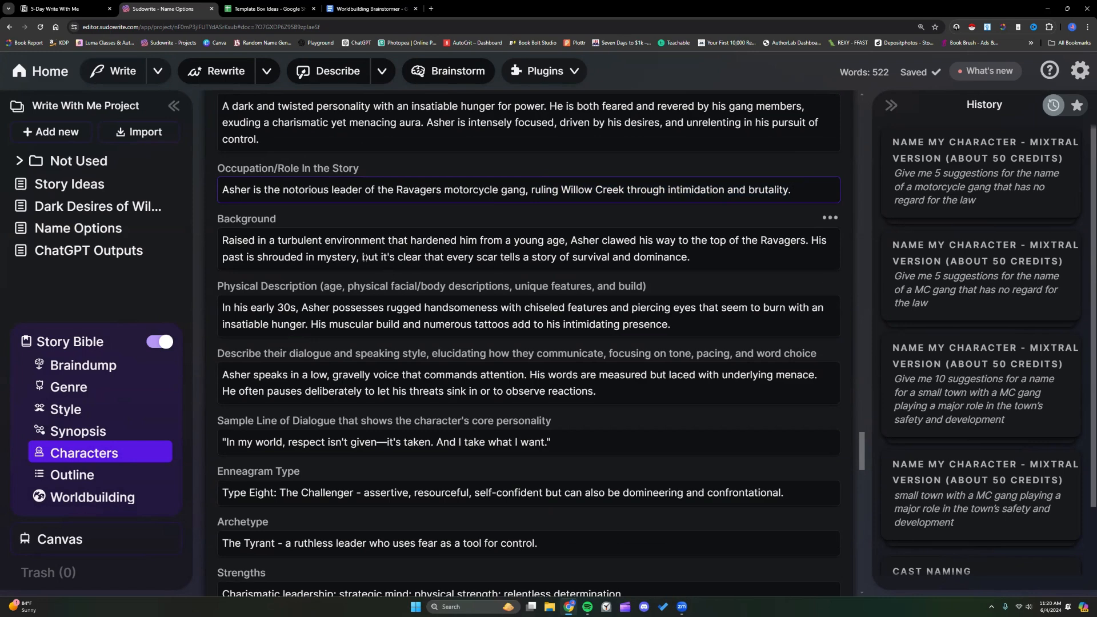
{"action": "scroll", "coordinate": [352, 236], "scroll_direction": "down", "scroll_amount": 1}
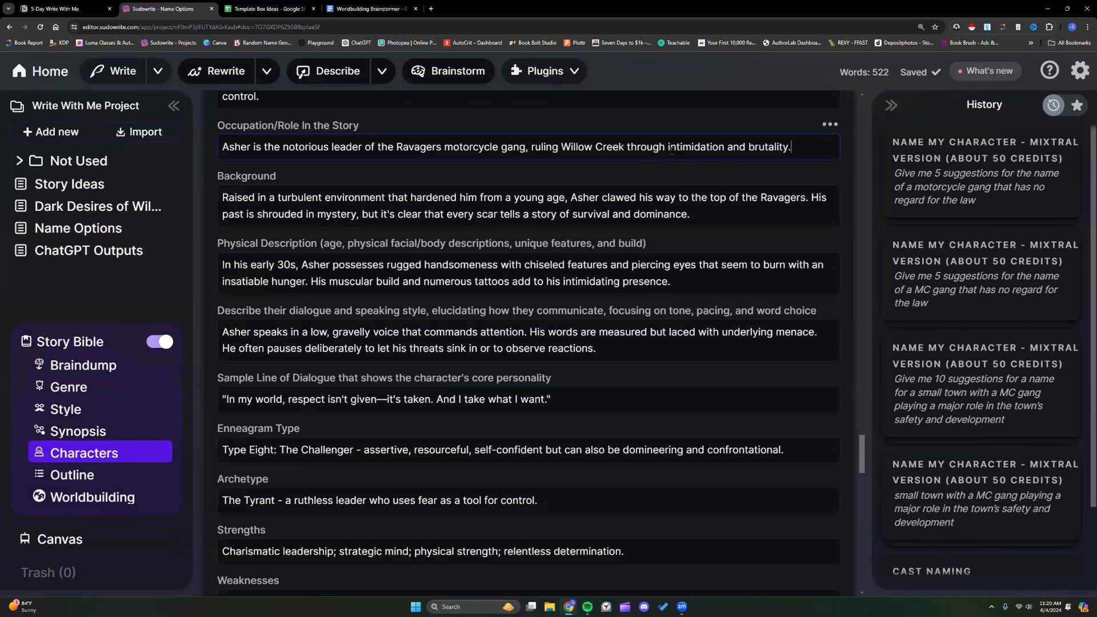
{"action": "left_click", "coordinate": [702, 216]}
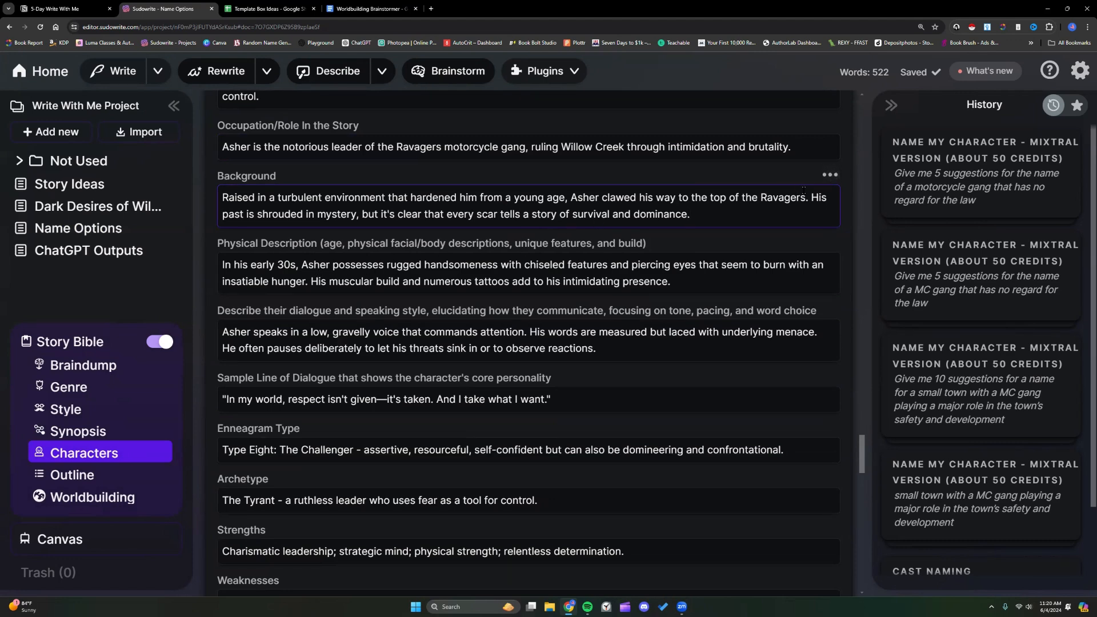
{"action": "left_click_drag", "start_coordinate": [812, 197], "coordinate": [813, 209]}
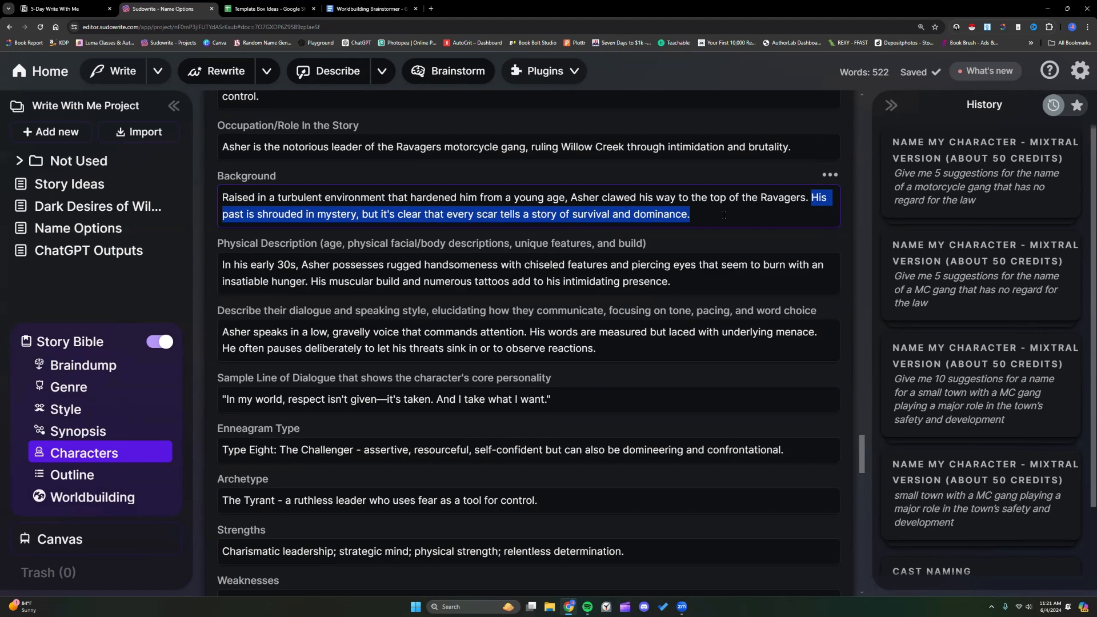
{"action": "left_click", "coordinate": [709, 280]}
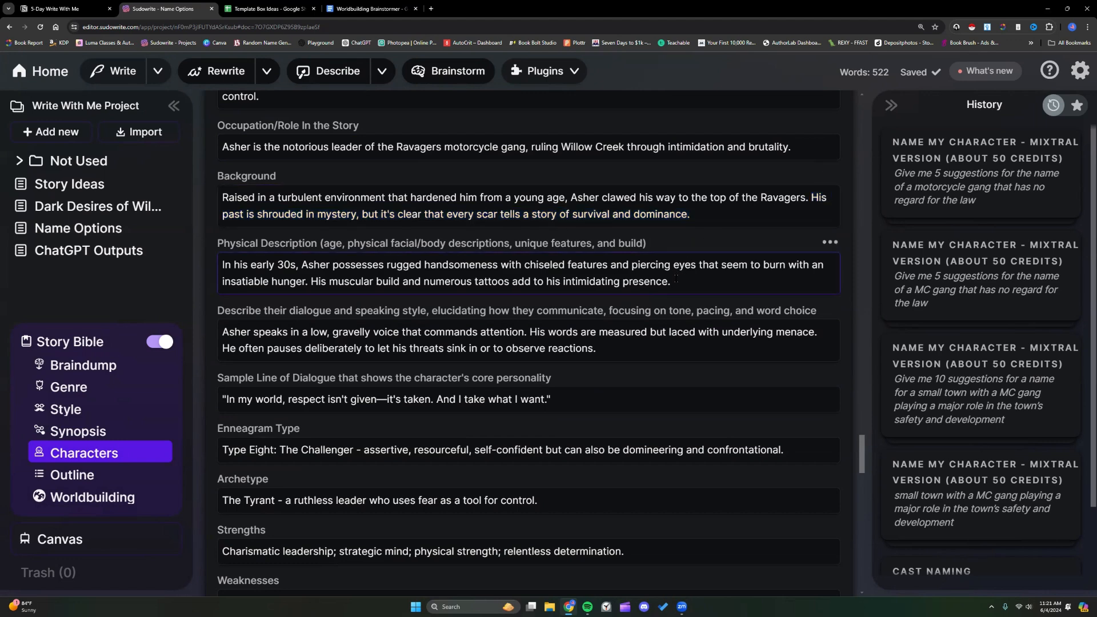
{"action": "scroll", "coordinate": [676, 279], "scroll_direction": "down", "scroll_amount": 1}
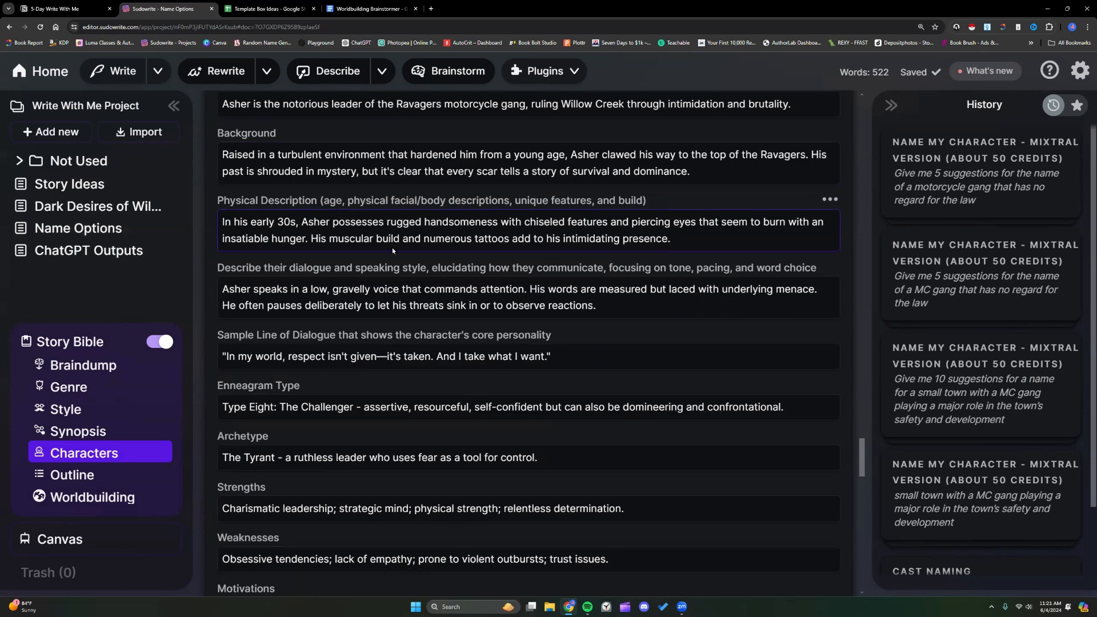
{"action": "scroll", "coordinate": [396, 251], "scroll_direction": "down", "scroll_amount": 1}
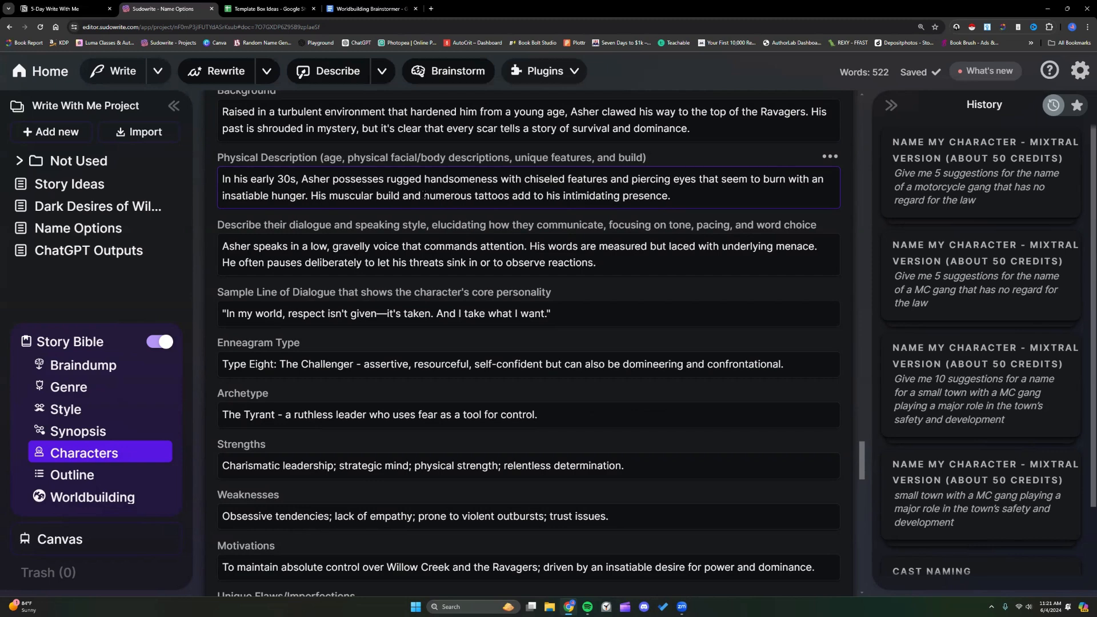
{"action": "left_click_drag", "start_coordinate": [424, 197], "coordinate": [509, 197]}
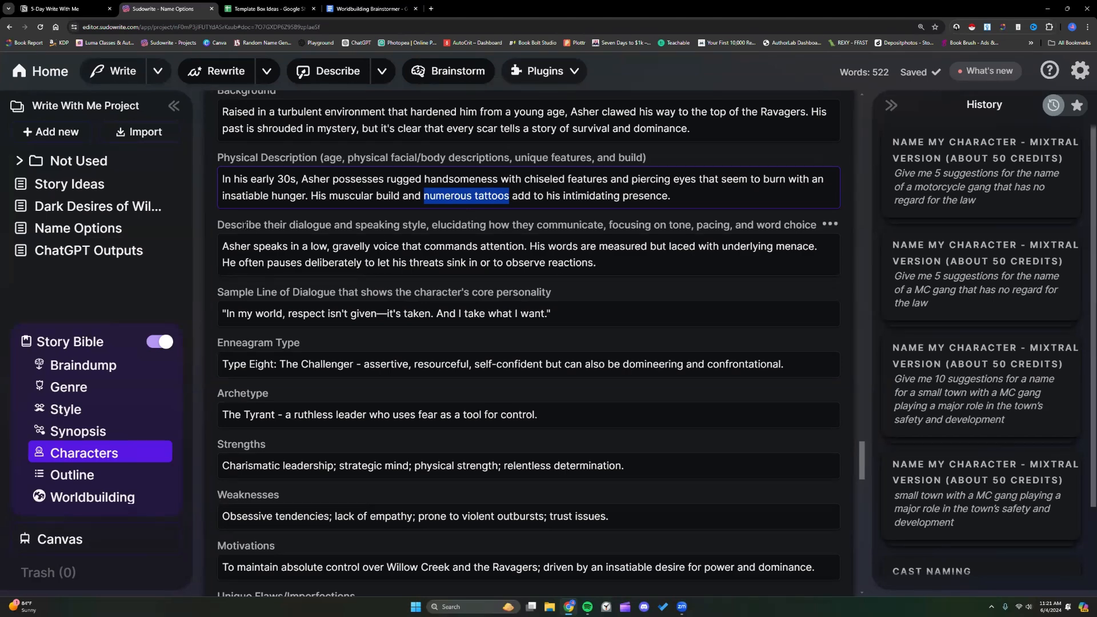
{"action": "scroll", "coordinate": [632, 240], "scroll_direction": "up", "scroll_amount": 2}
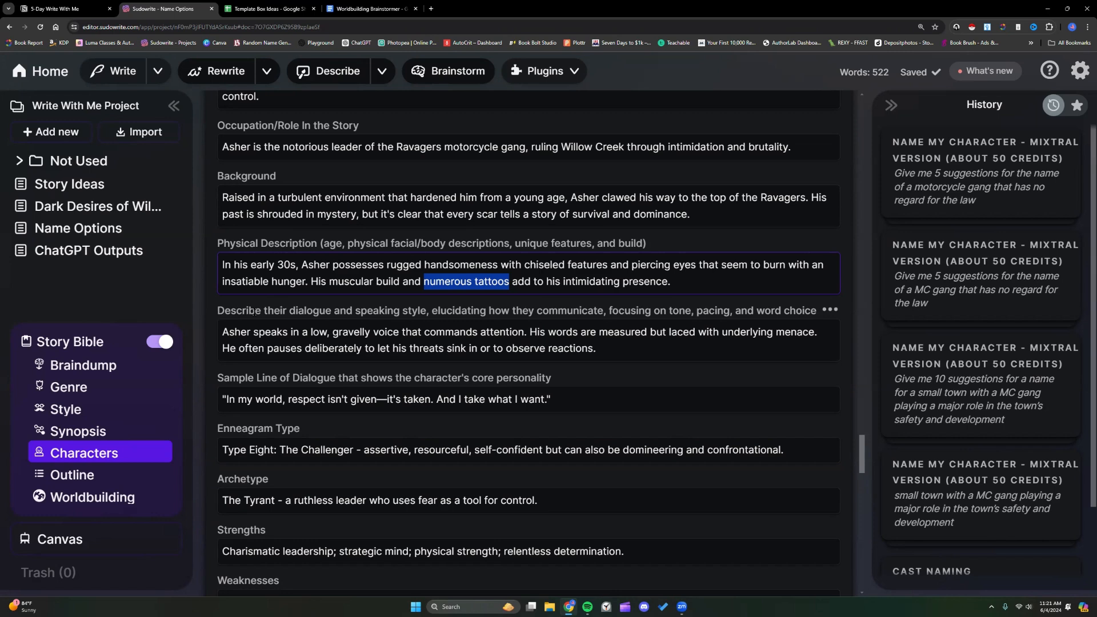
{"action": "scroll", "coordinate": [347, 322], "scroll_direction": "down", "scroll_amount": 2}
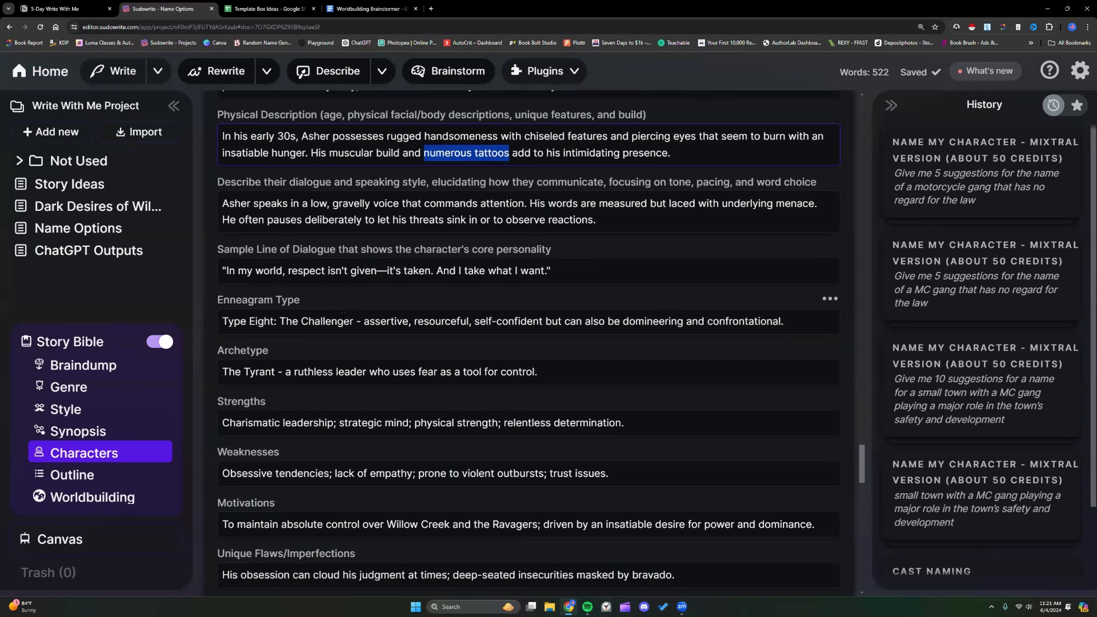
- Examine the same character's remaining traits, from Strengths and Motivations through interactions with various people to Family, Love Interest and Best Friend
{"action": "scroll", "coordinate": [344, 313], "scroll_direction": "down", "scroll_amount": 3}
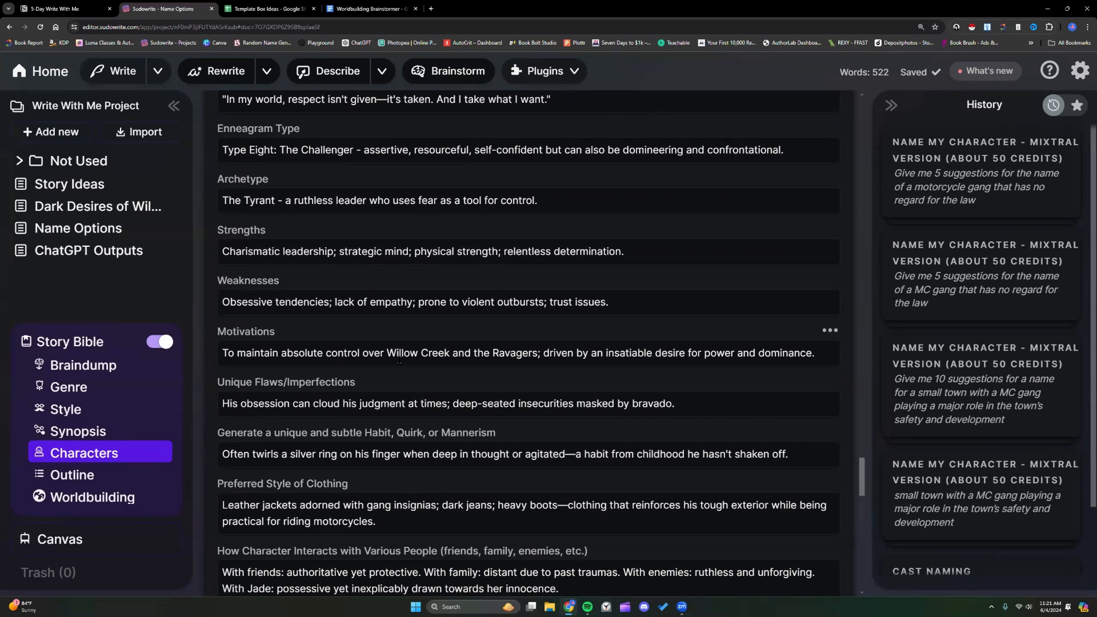
{"action": "scroll", "coordinate": [506, 362], "scroll_direction": "down", "scroll_amount": 2}
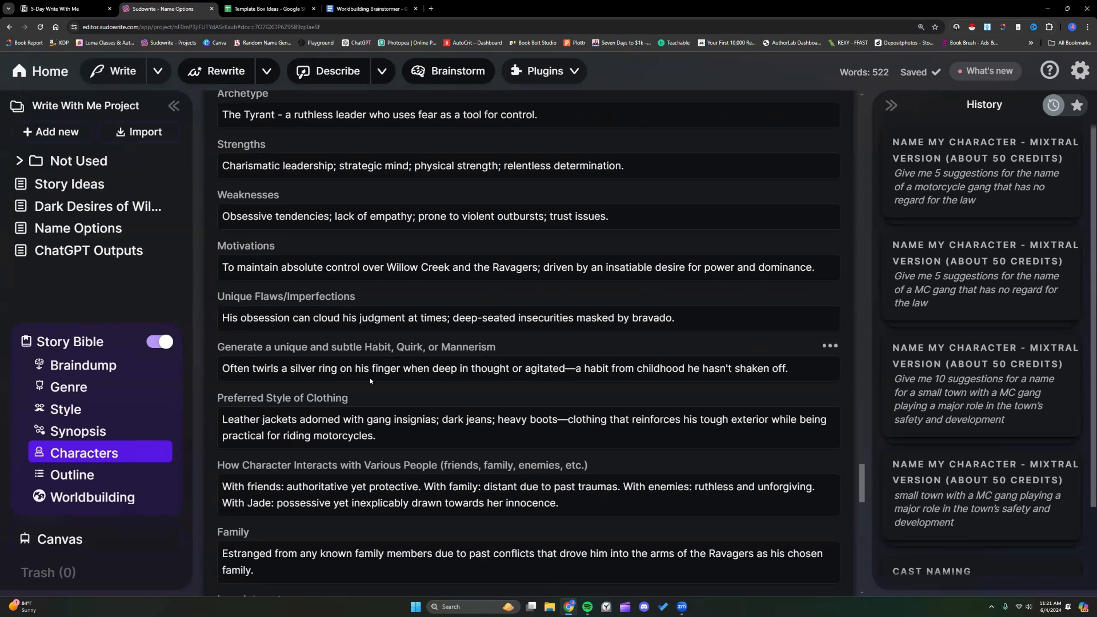
{"action": "scroll", "coordinate": [370, 381], "scroll_direction": "down", "scroll_amount": 2}
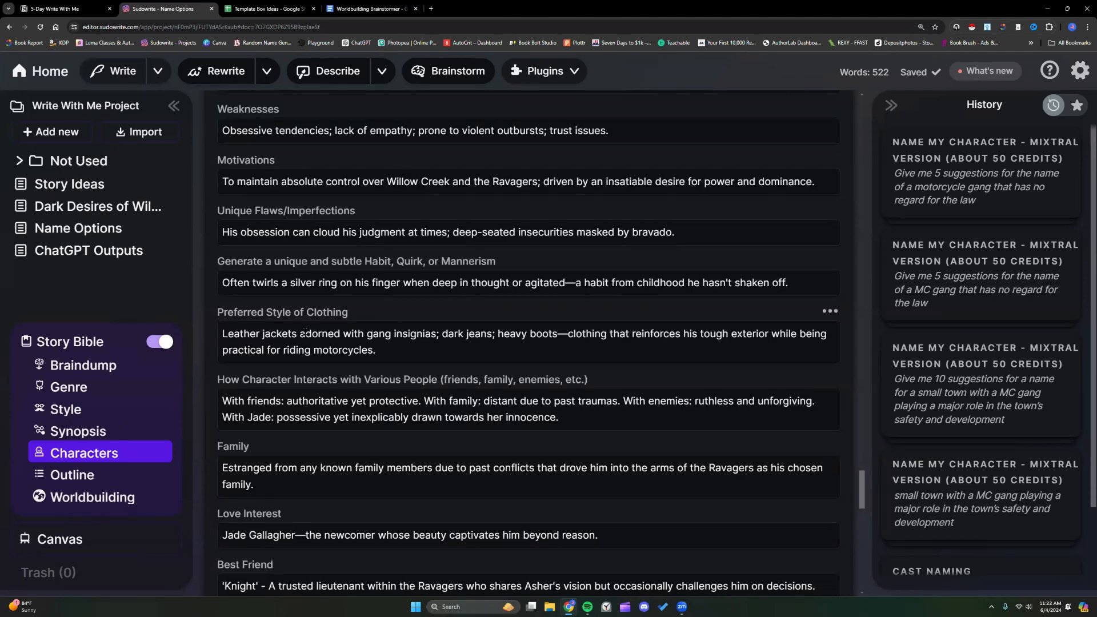
{"action": "scroll", "coordinate": [321, 326], "scroll_direction": "down", "scroll_amount": 1}
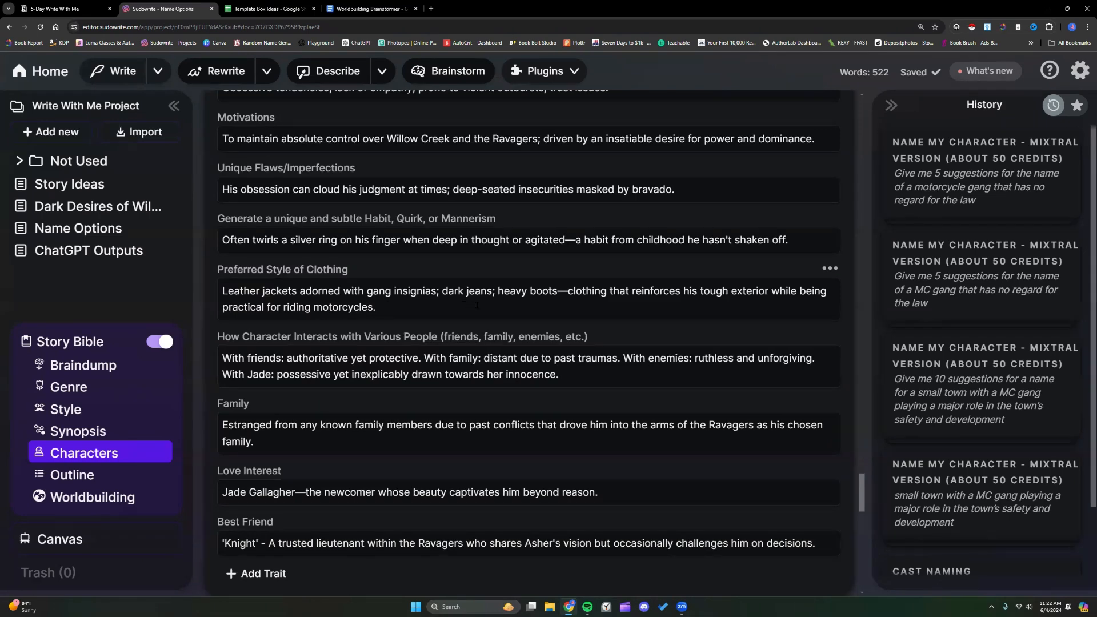
{"action": "scroll", "coordinate": [496, 306], "scroll_direction": "down", "scroll_amount": 2}
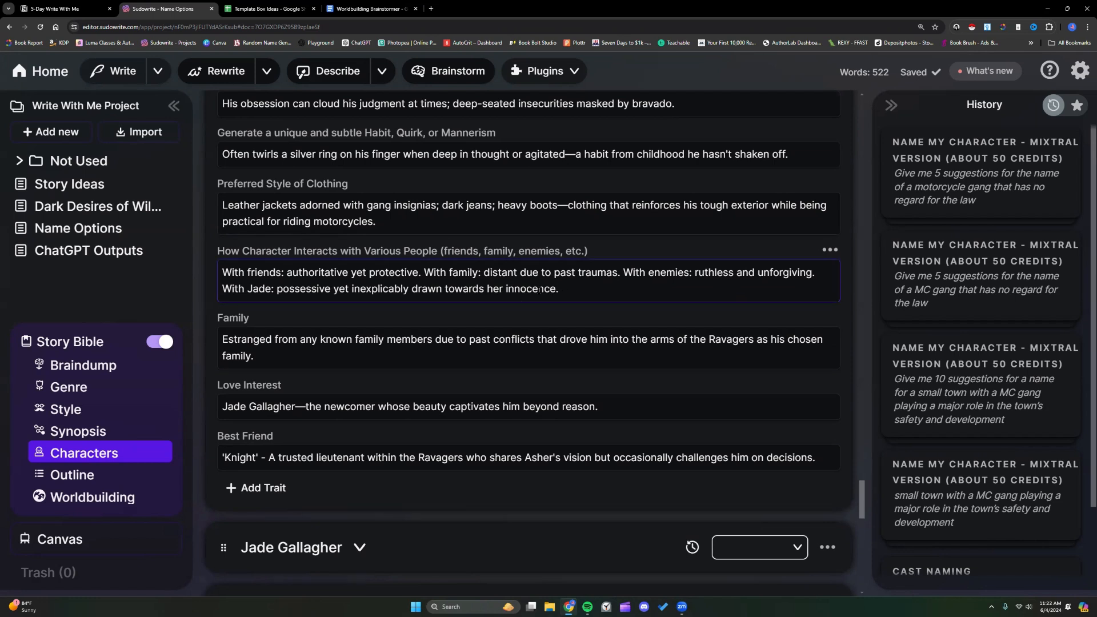
{"action": "left_click_drag", "start_coordinate": [565, 289], "coordinate": [446, 272]}
{"action": "left_click", "coordinate": [506, 289]}
{"action": "scroll", "coordinate": [282, 426], "scroll_direction": "down", "scroll_amount": 1}
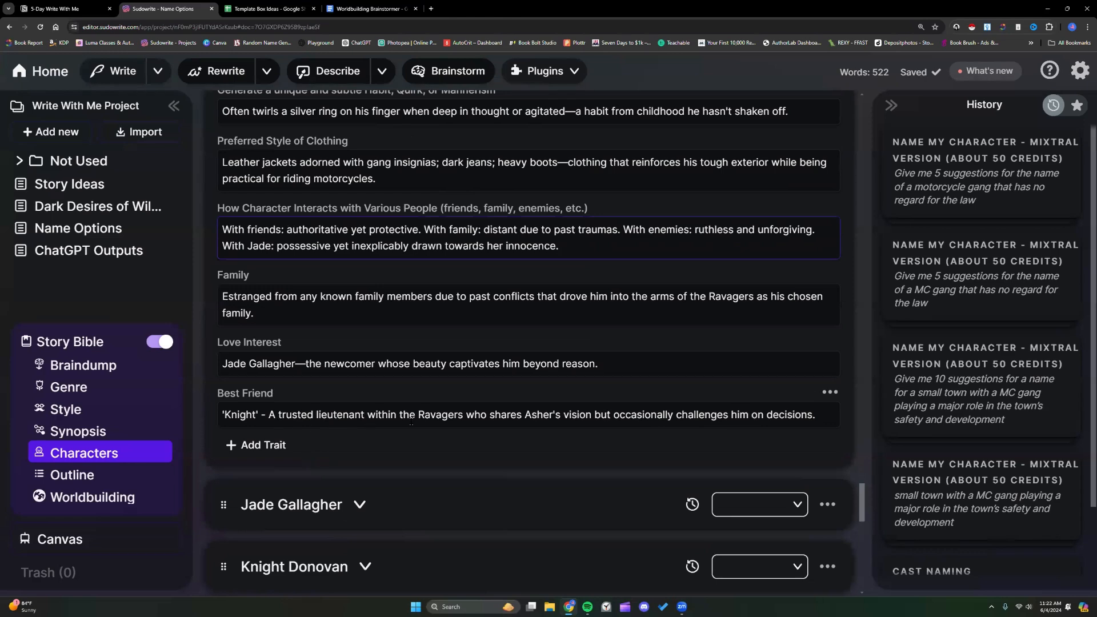
{"action": "scroll", "coordinate": [574, 427], "scroll_direction": "down", "scroll_amount": 3}
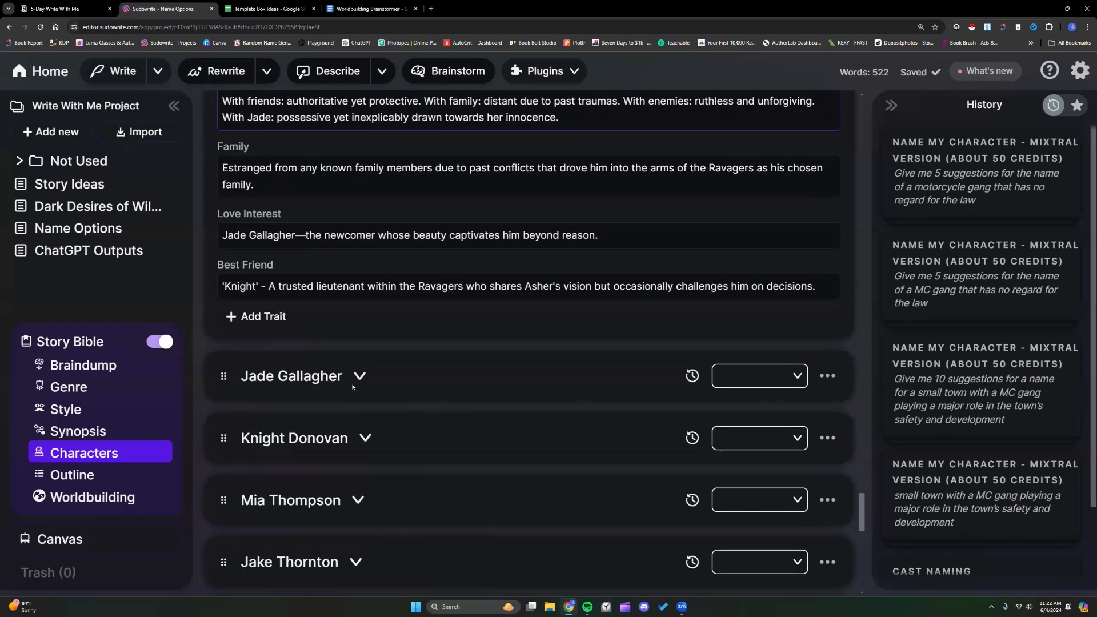
- Go back to the beginning of the character's card and reread the traits down to the Sample Line of Dialogue and Enneagram Type
{"action": "scroll", "coordinate": [413, 395], "scroll_direction": "up", "scroll_amount": 7}
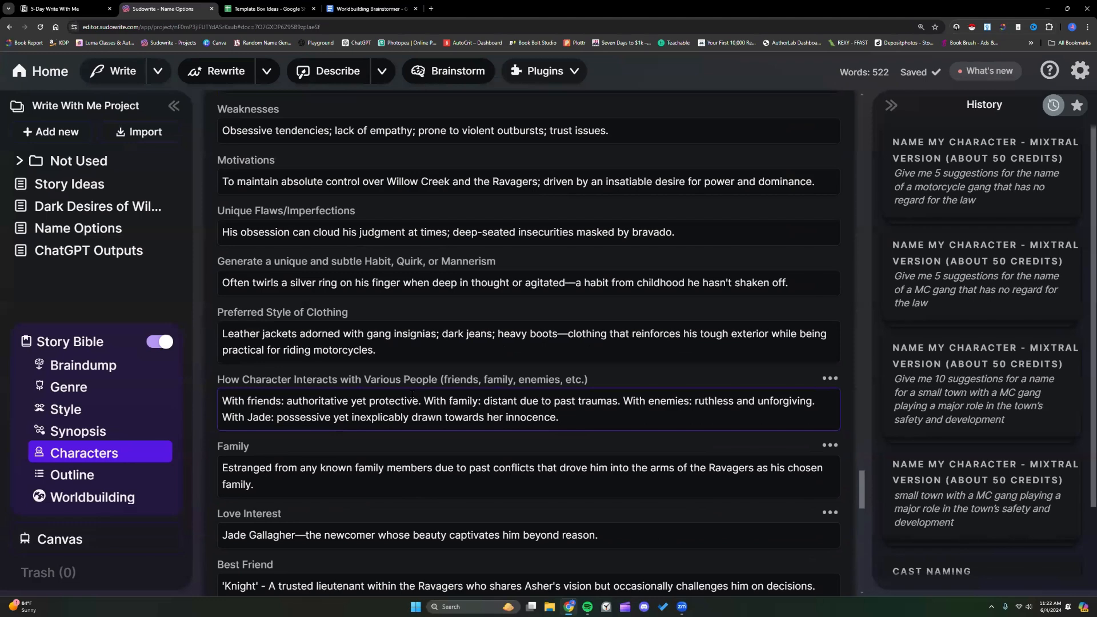
{"action": "scroll", "coordinate": [412, 396], "scroll_direction": "up", "scroll_amount": 3}
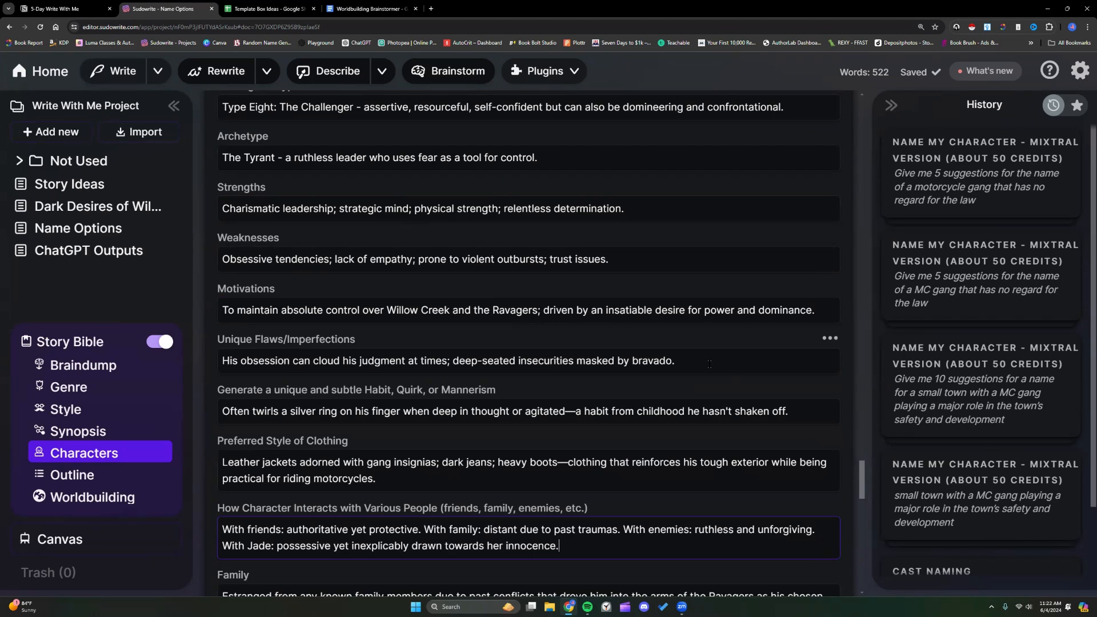
{"action": "scroll", "coordinate": [710, 364], "scroll_direction": "up", "scroll_amount": 8}
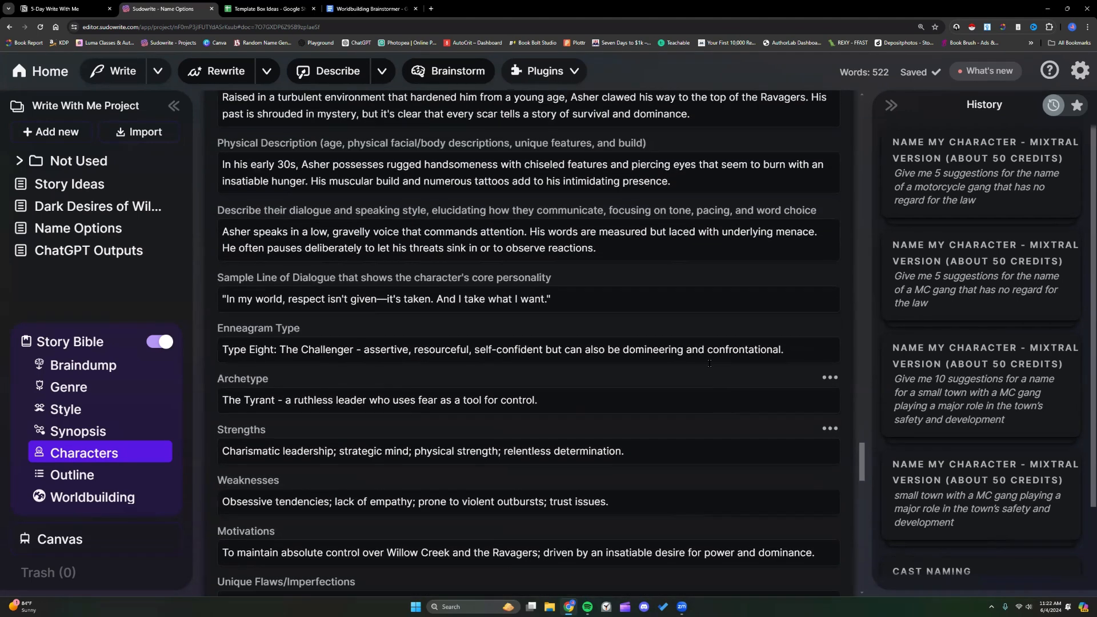
{"action": "scroll", "coordinate": [710, 367], "scroll_direction": "up", "scroll_amount": 3}
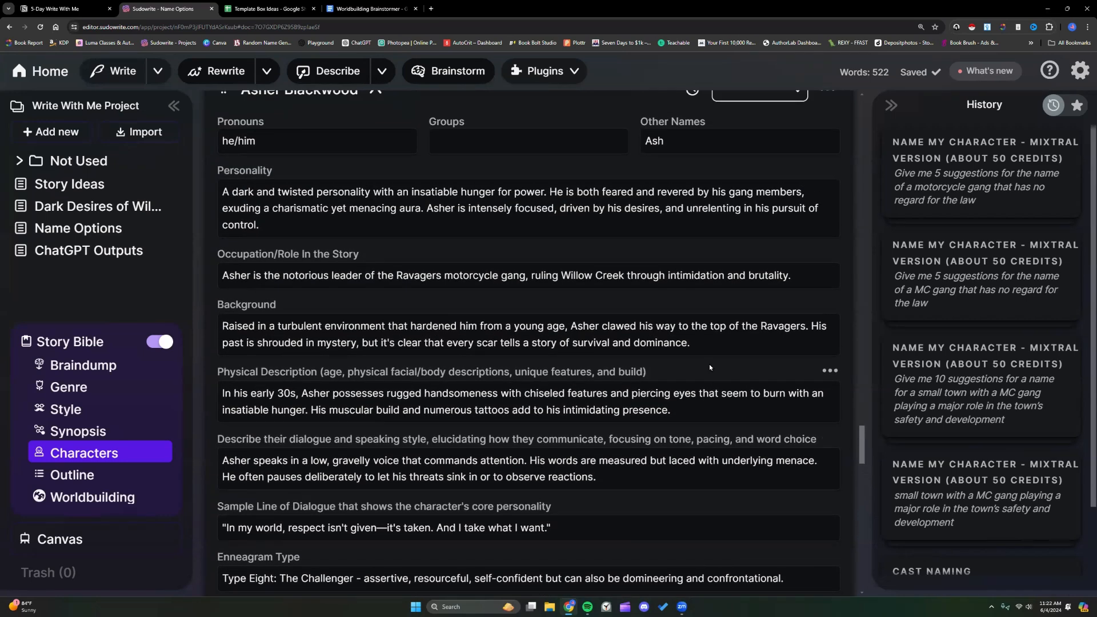
{"action": "scroll", "coordinate": [711, 368], "scroll_direction": "up", "scroll_amount": 1}
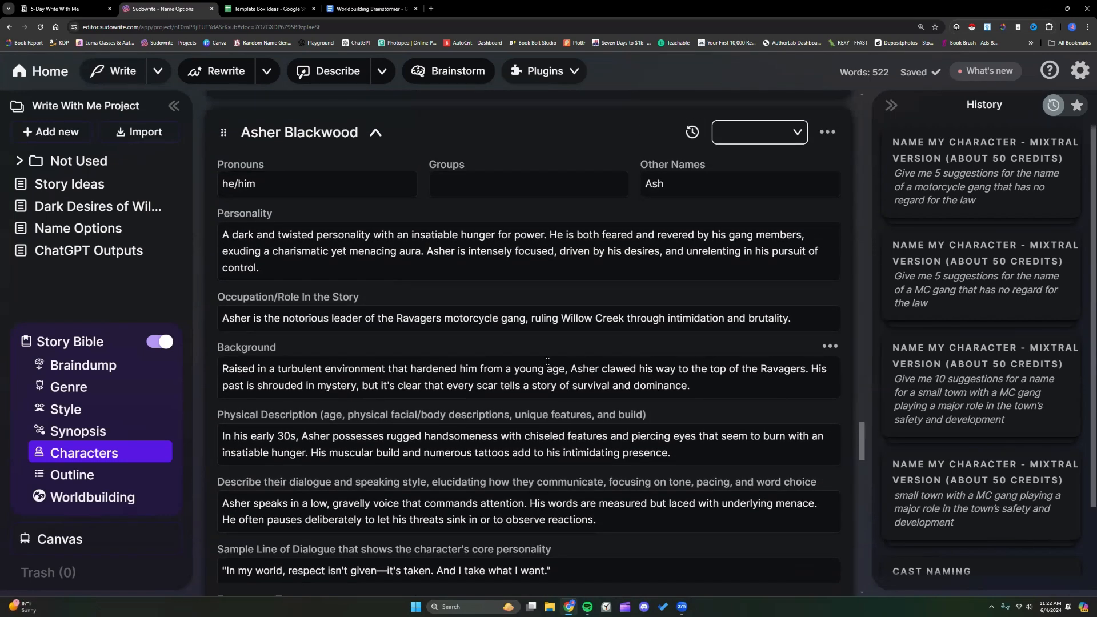
{"action": "scroll", "coordinate": [548, 366], "scroll_direction": "down", "scroll_amount": 4}
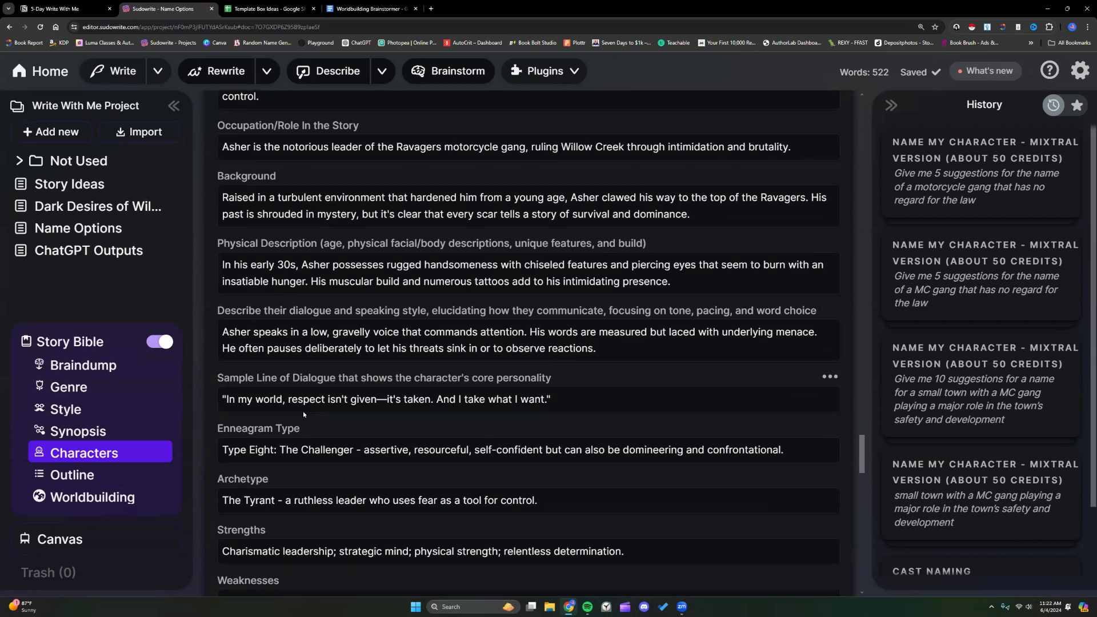
{"action": "scroll", "coordinate": [303, 412], "scroll_direction": "down", "scroll_amount": 3}
{"action": "scroll", "coordinate": [303, 411], "scroll_direction": "down", "scroll_amount": 3}
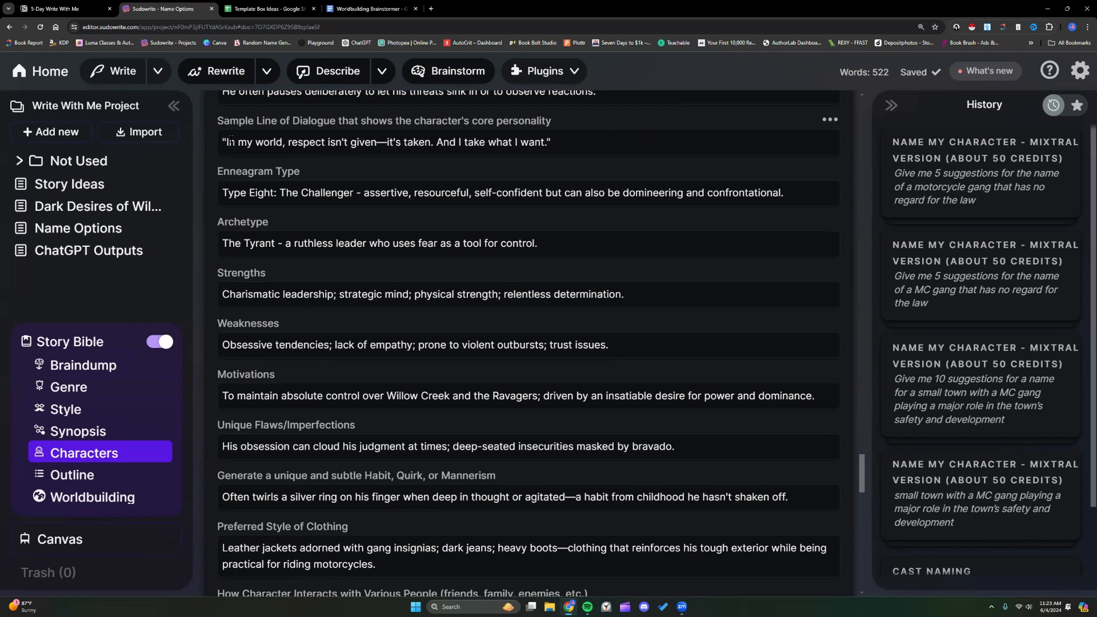
- Try to open ChatGPT in a new browser tab and close that tab again
{"action": "left_click", "coordinate": [431, 9]}
{"action": "left_click", "coordinate": [357, 43]}
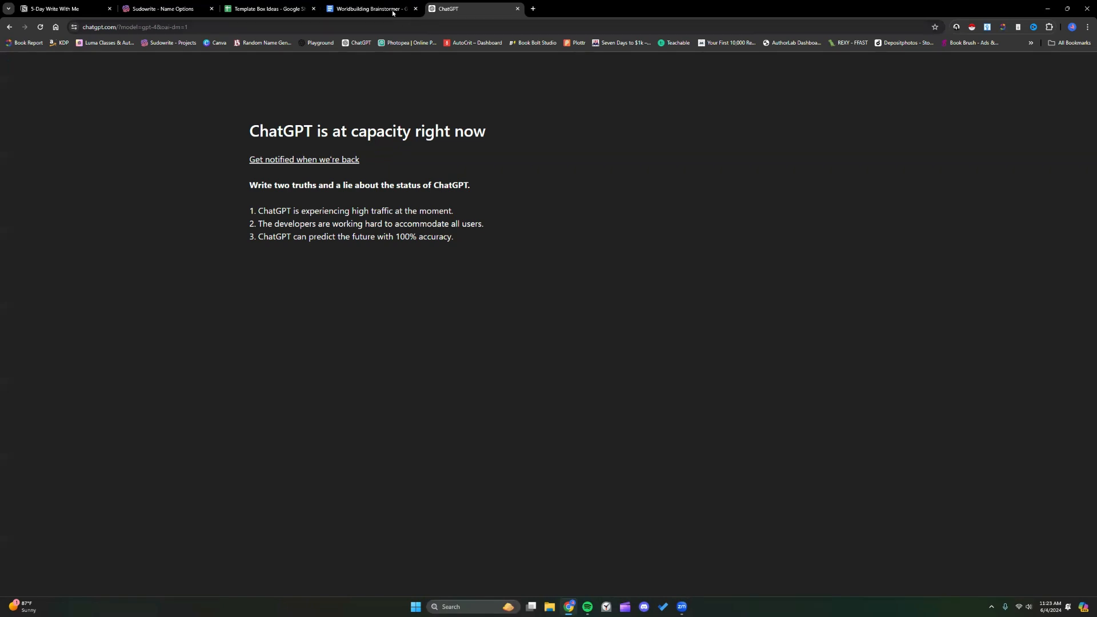
{"action": "left_click", "coordinate": [517, 9]}
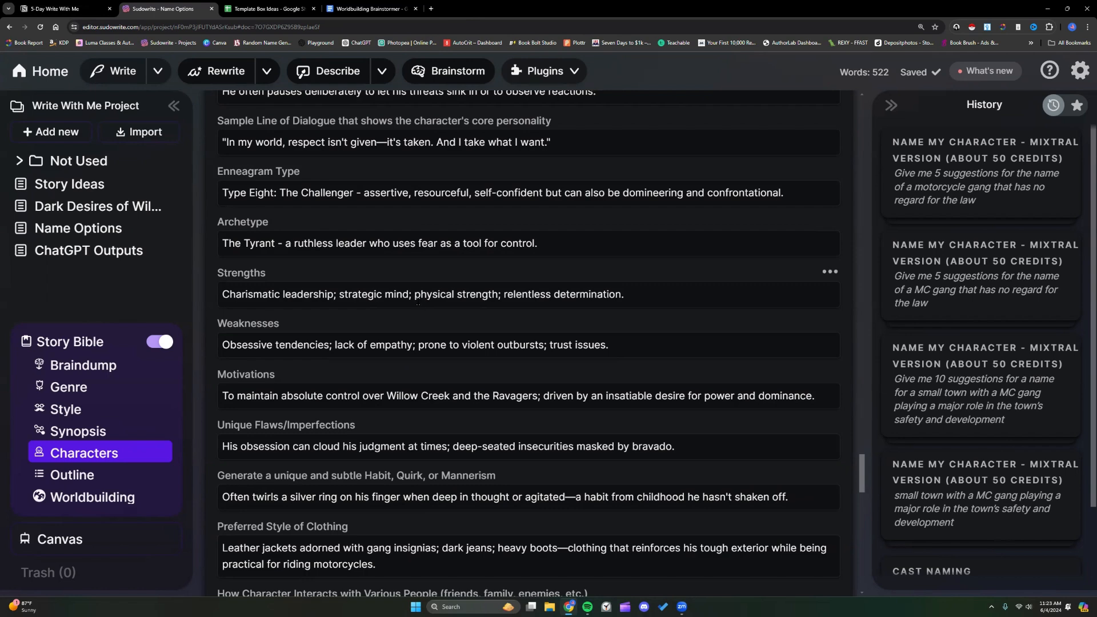
- Open the ChatGPT Outputs document and go to the end of its list of additional character names
{"action": "scroll", "coordinate": [418, 303], "scroll_direction": "up", "scroll_amount": 1}
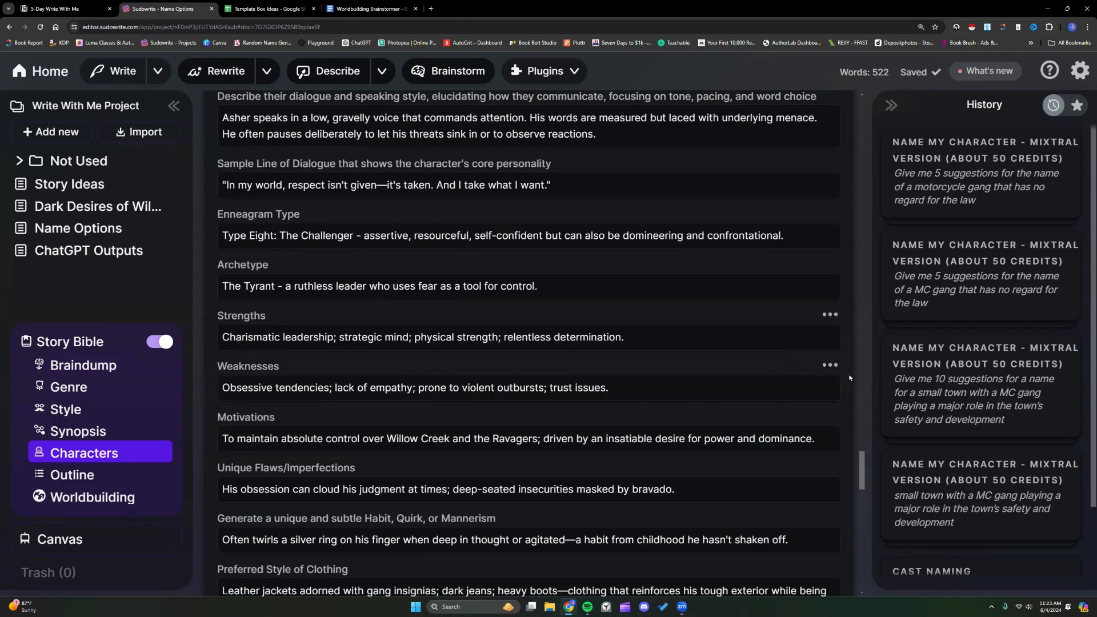
{"action": "left_click_drag", "start_coordinate": [863, 465], "coordinate": [860, 100]}
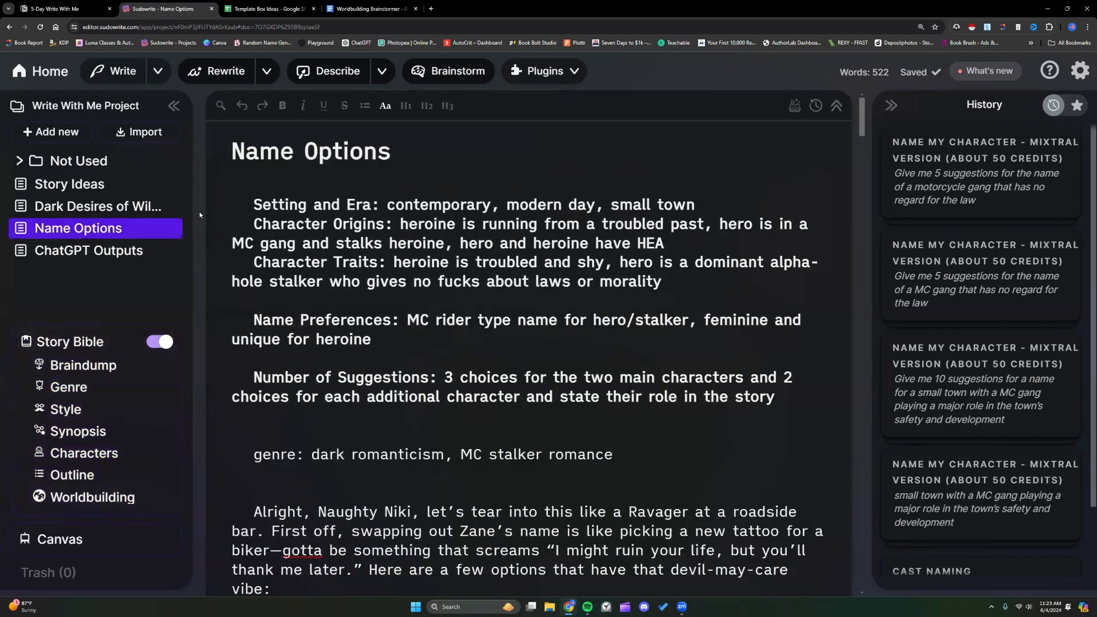
{"action": "left_click", "coordinate": [106, 252]}
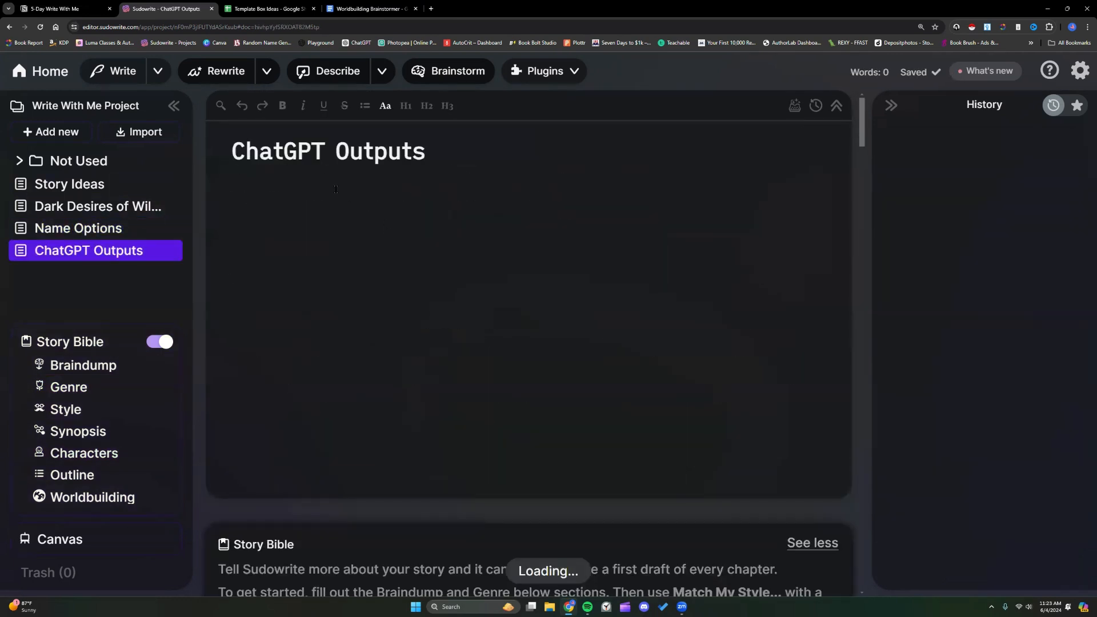
{"action": "right_click", "coordinate": [310, 186]}
{"action": "left_click", "coordinate": [332, 281]}
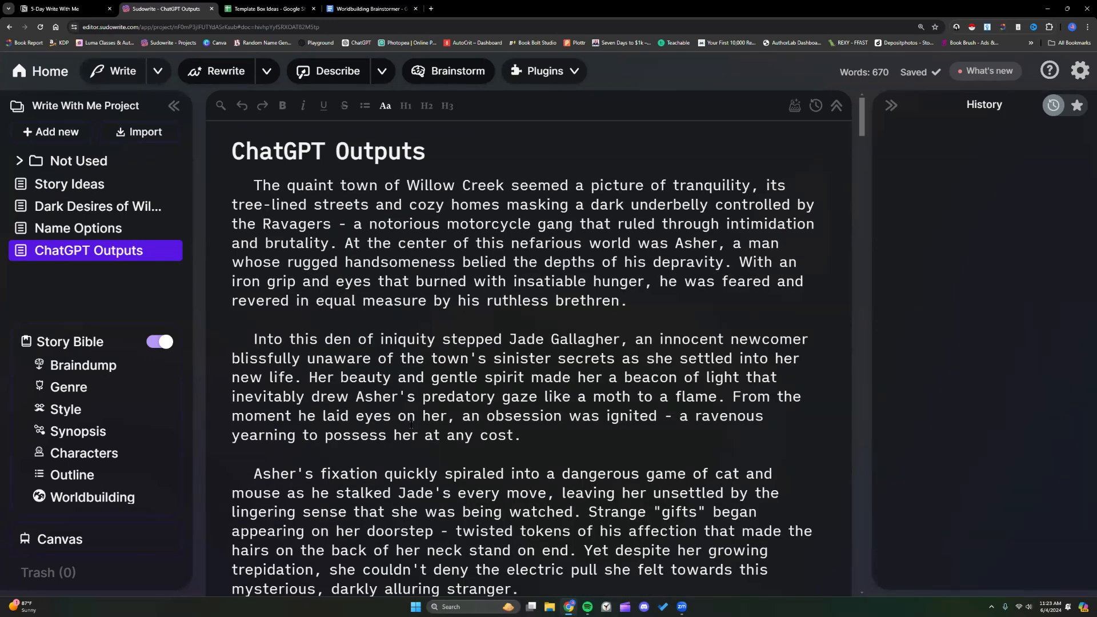
{"action": "scroll", "coordinate": [411, 424], "scroll_direction": "down", "scroll_amount": 20}
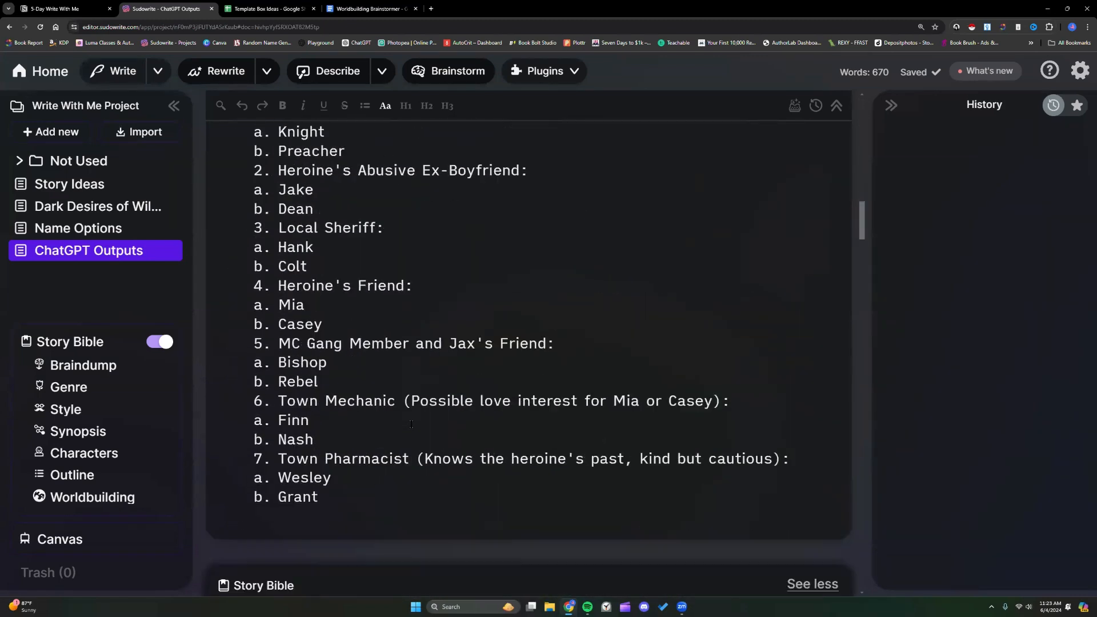
{"action": "scroll", "coordinate": [411, 425], "scroll_direction": "down", "scroll_amount": 4}
{"action": "scroll", "coordinate": [420, 296], "scroll_direction": "up", "scroll_amount": 2}
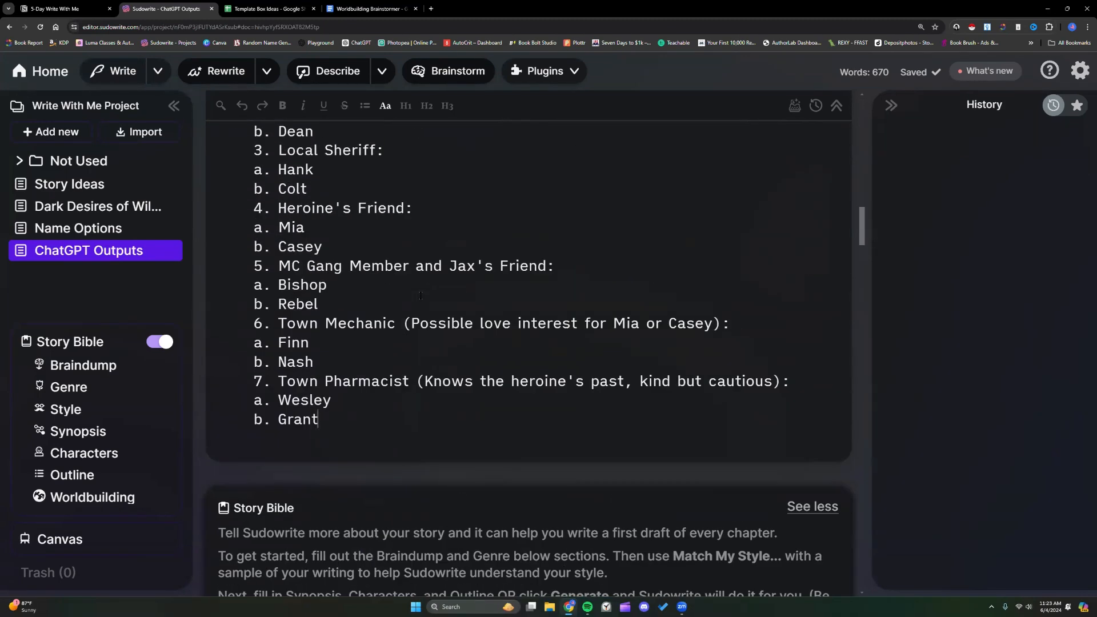
- Open Quick Chat at the end of the document and turn on its Higher Quality option
{"action": "key", "text": "ctrl+k"}
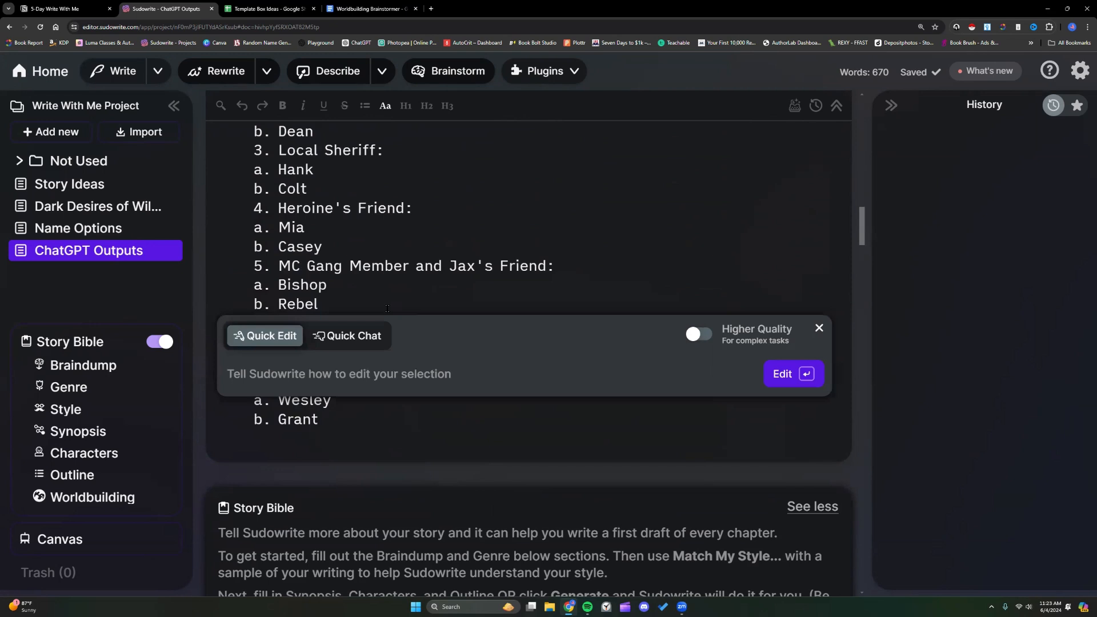
{"action": "left_click", "coordinate": [377, 343]}
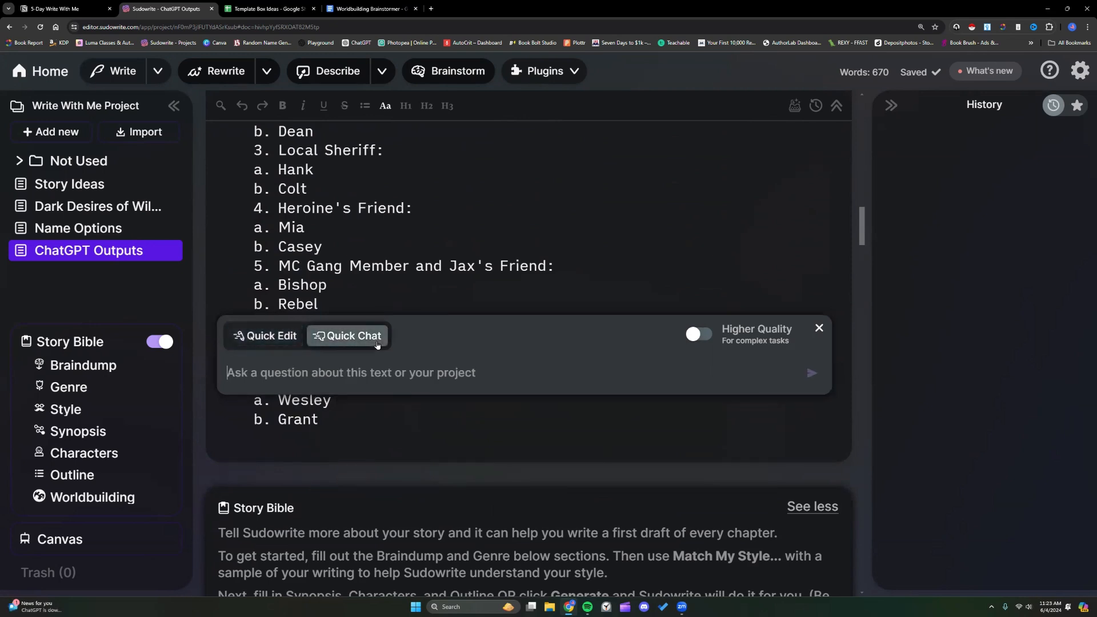
{"action": "left_click", "coordinate": [699, 334]}
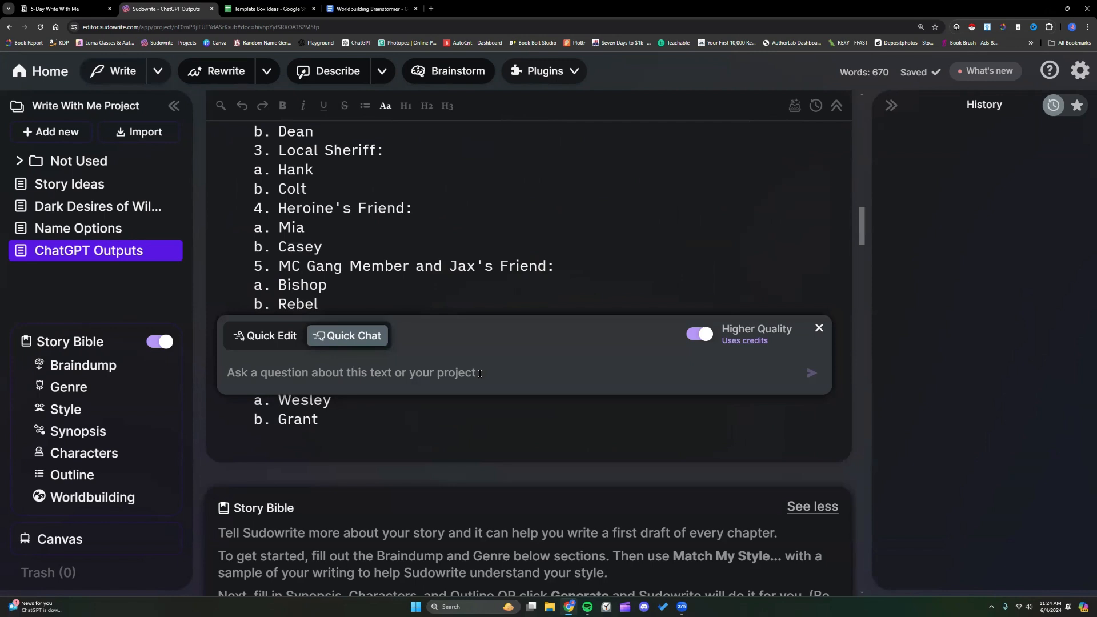
- Ask Quick Chat: "Give me a sample conversation between all of the characters so I can see how each one speaks."
{"action": "type", "text": "Give me a"}
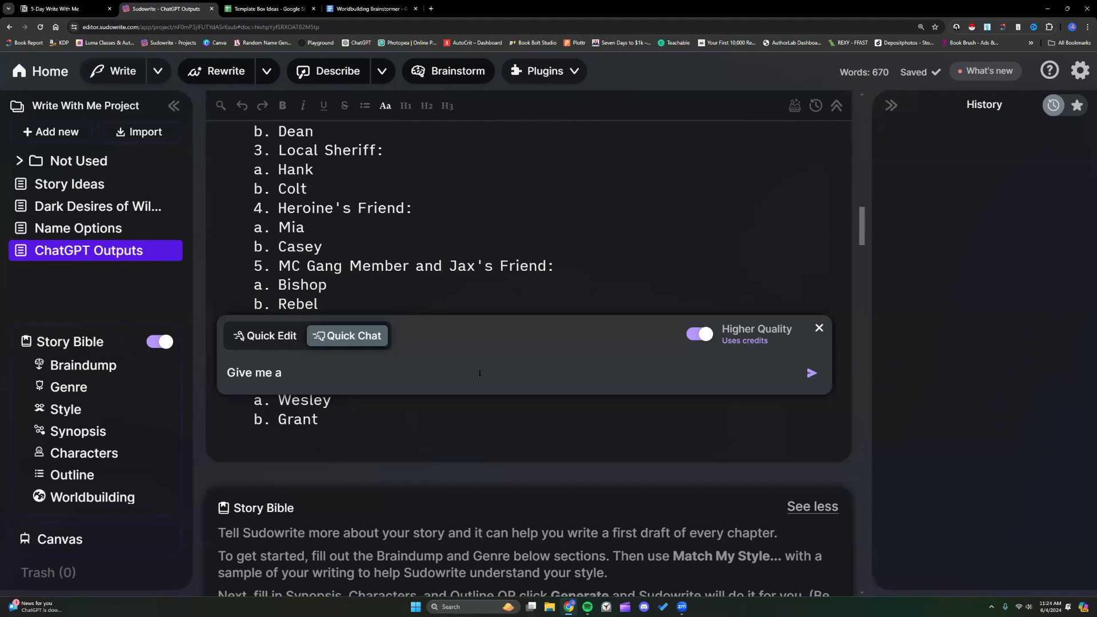
{"action": "type", "text": " sample conversation between all o"}
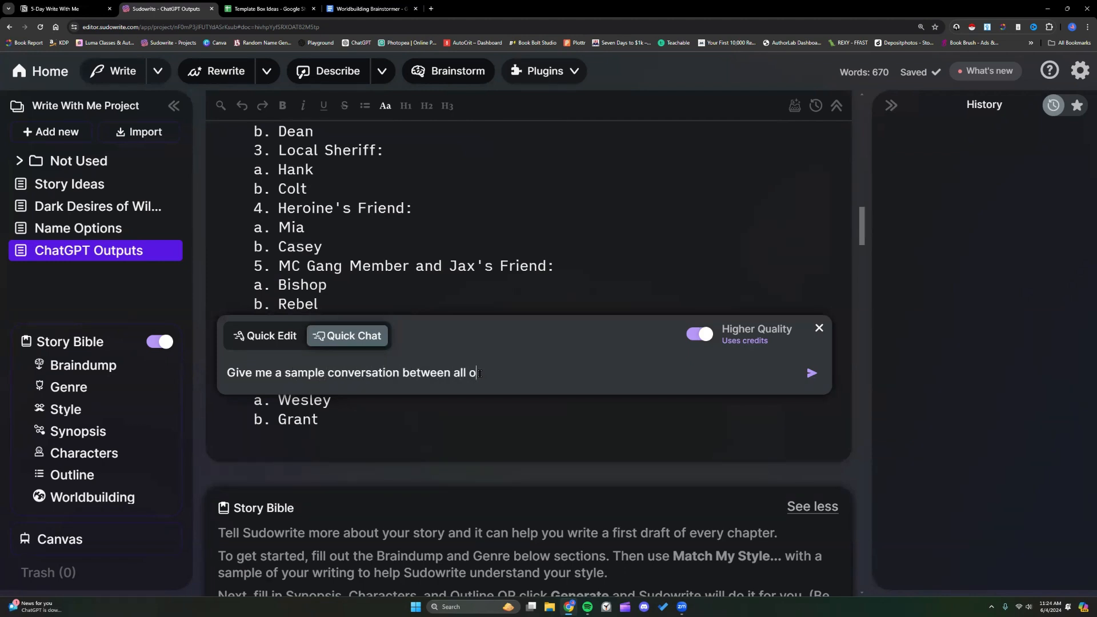
{"action": "type", "text": "f the characters so I can see "}
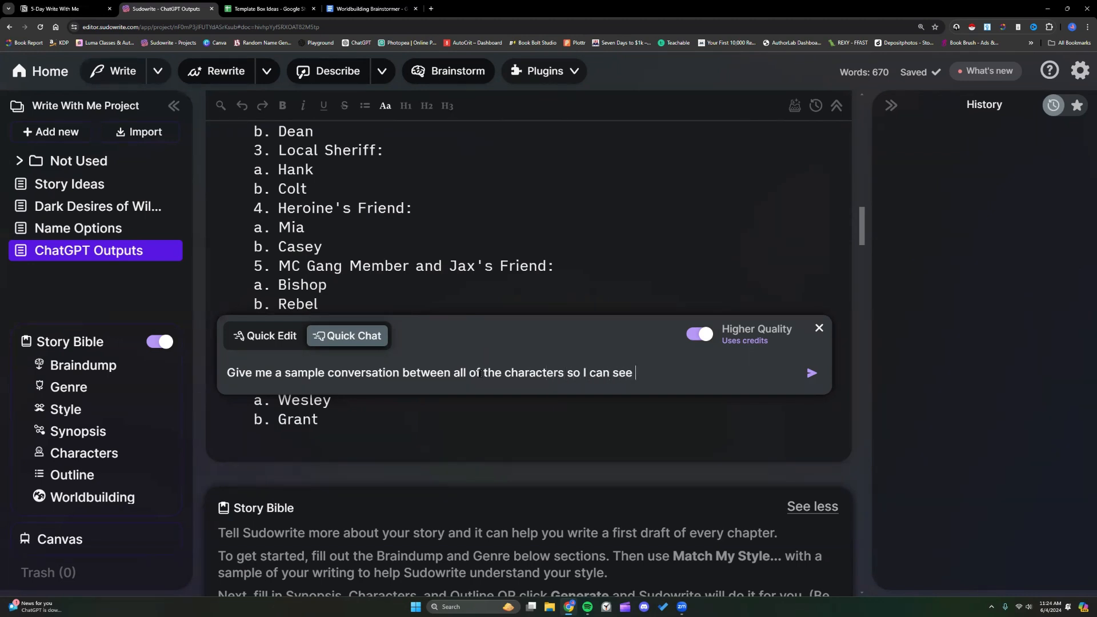
{"action": "type", "text": "how eachor"}
{"action": "key", "text": "BackSpace"}
{"action": "key", "text": "BackSpace"}
{"action": "type", "text": "one speaks."}
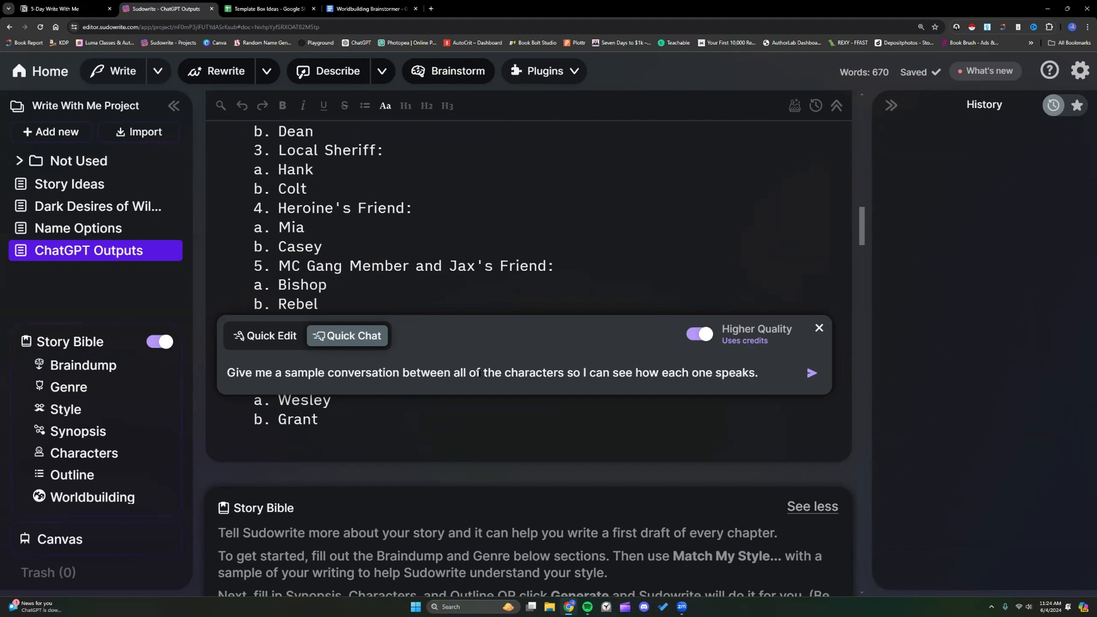
{"action": "key", "text": "Return"}
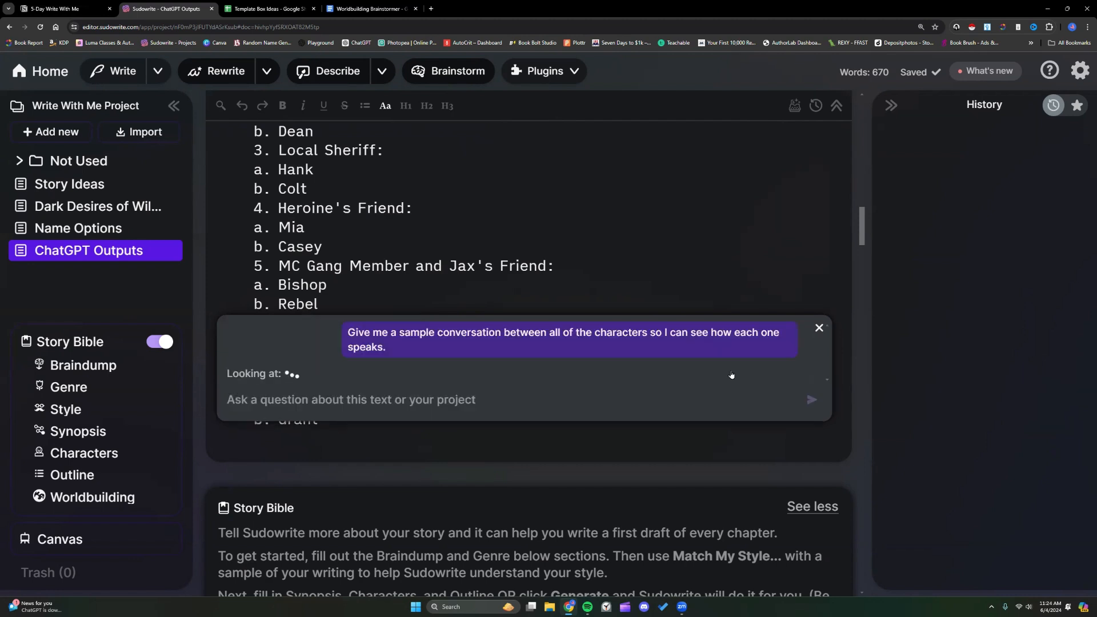
- Check the account's recent activity for the credits used by Quick Chat and the other tools, and close the settings
{"action": "scroll", "coordinate": [731, 375], "scroll_direction": "down", "scroll_amount": 2}
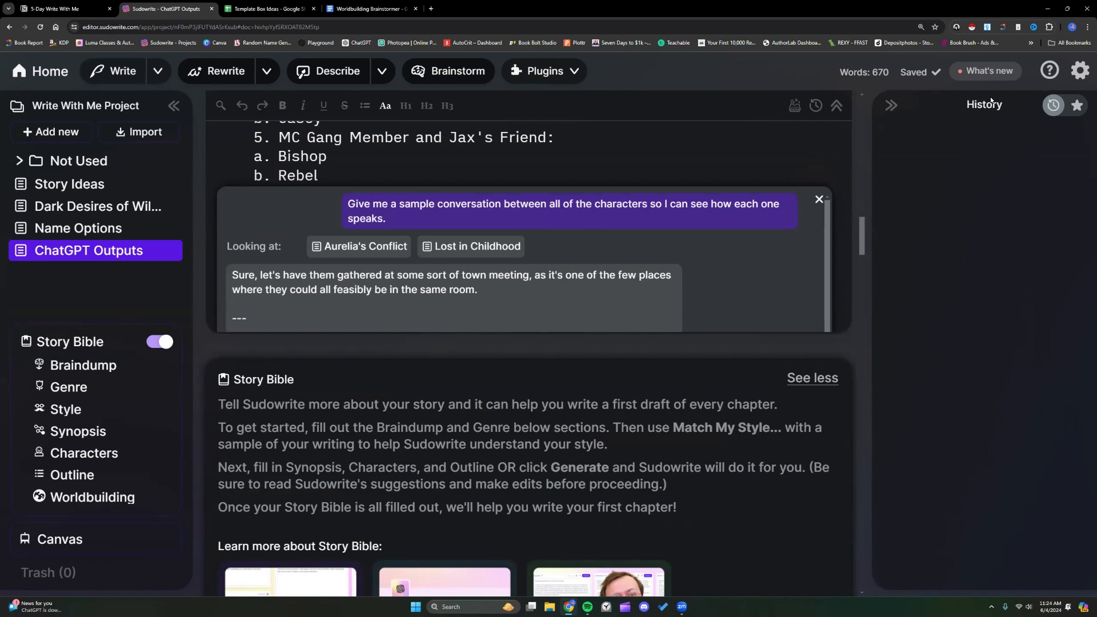
{"action": "left_click", "coordinate": [1077, 73]}
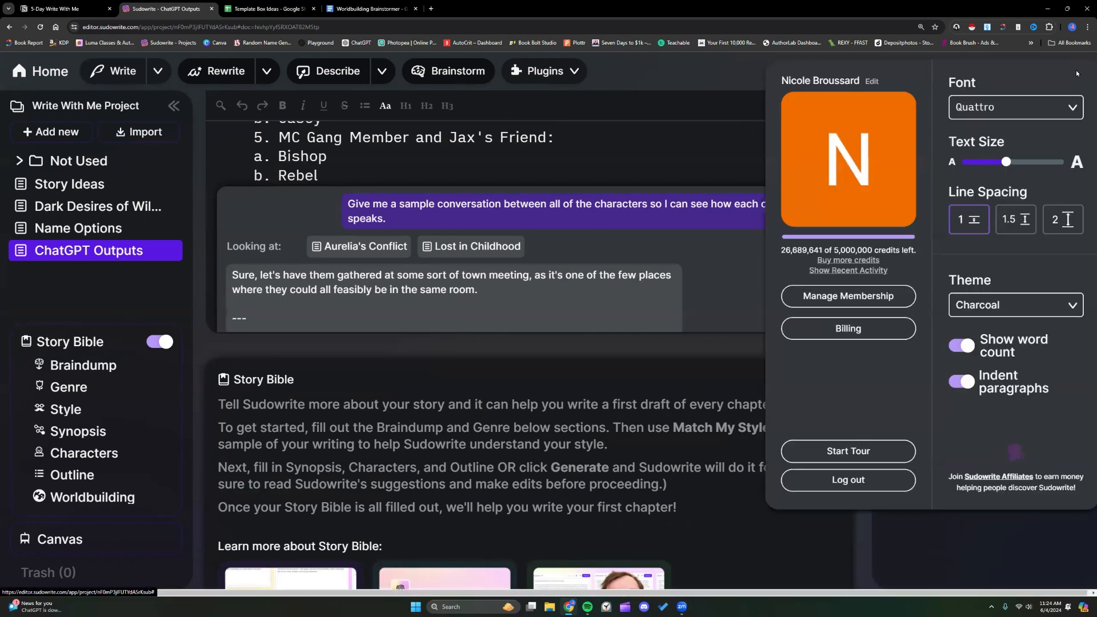
{"action": "left_click", "coordinate": [844, 267]}
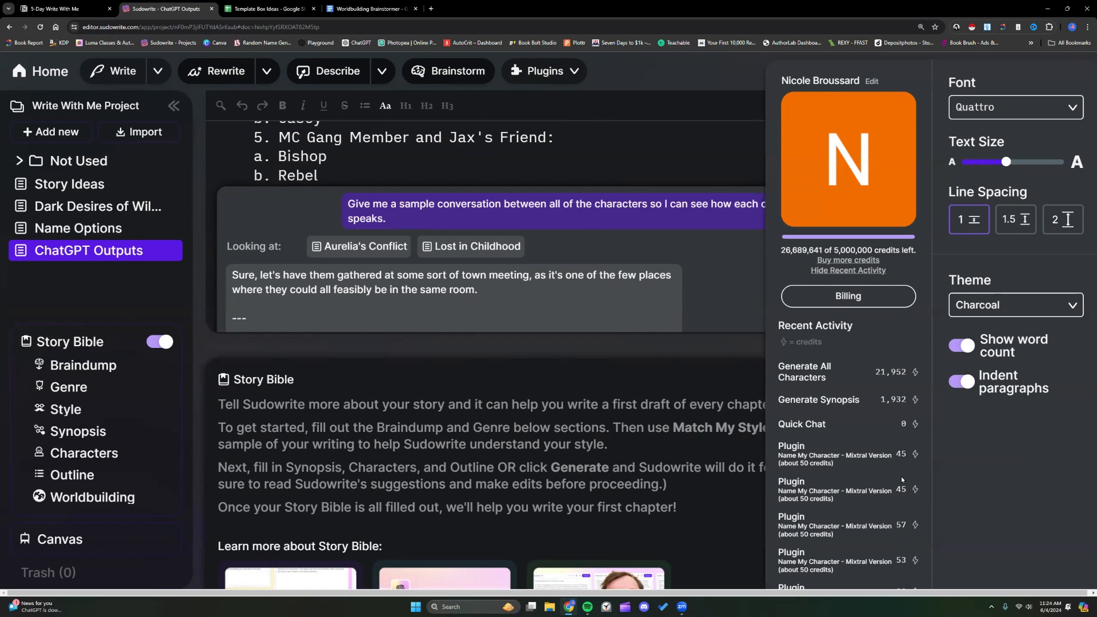
{"action": "left_click", "coordinate": [746, 124]}
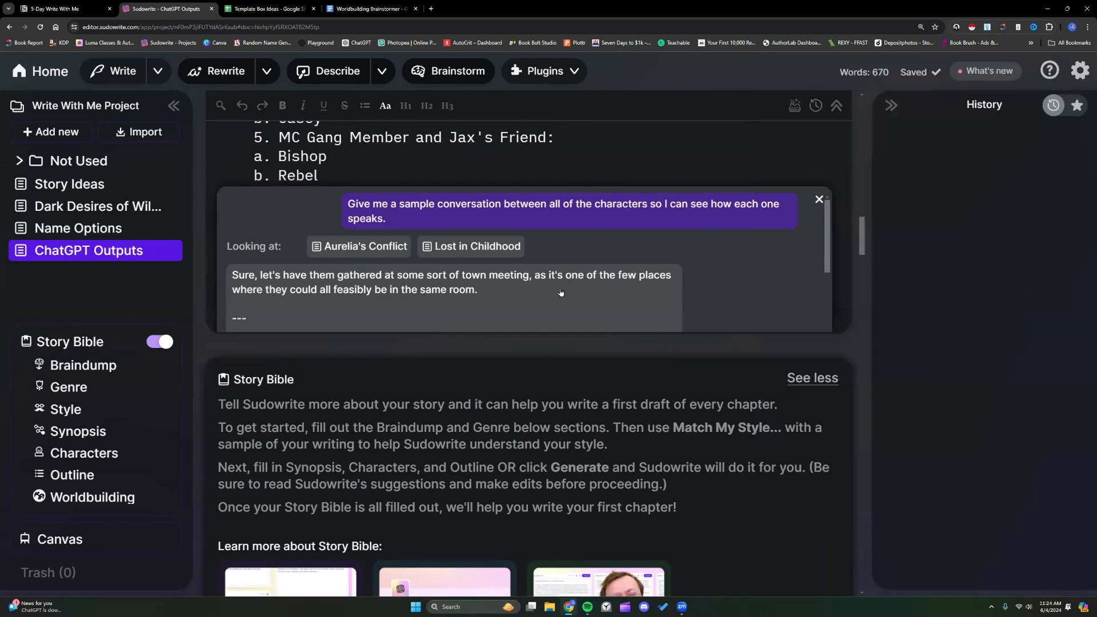
- Return to the start of the Quick Chat answer and copy the sample conversation prompt above it
{"action": "scroll", "coordinate": [394, 214], "scroll_direction": "down", "scroll_amount": 3}
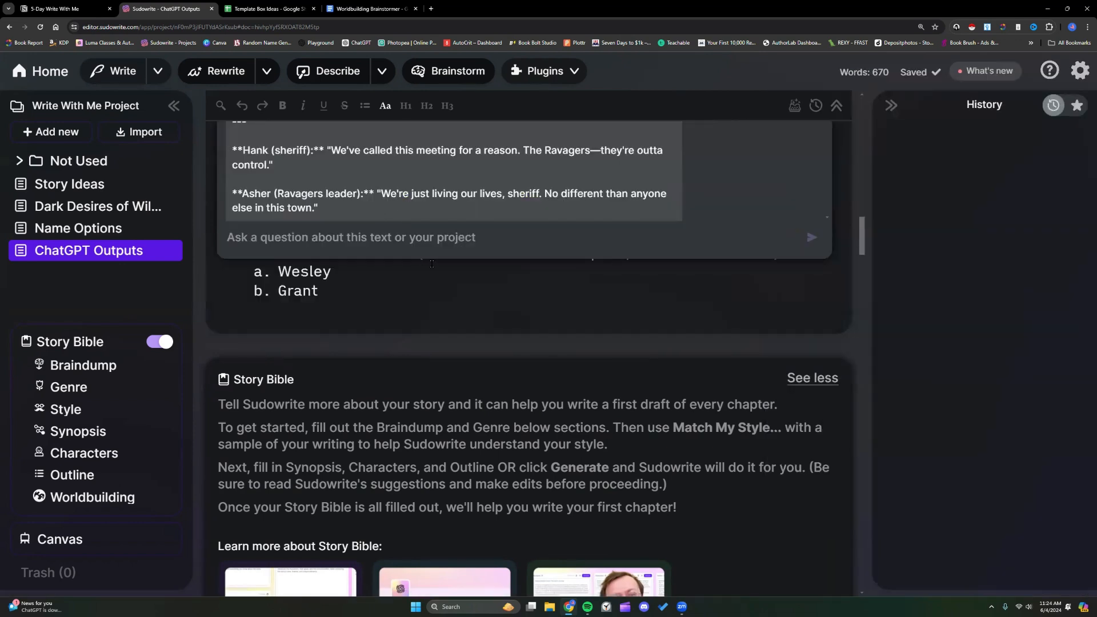
{"action": "scroll", "coordinate": [438, 277], "scroll_direction": "up", "scroll_amount": 1}
{"action": "scroll", "coordinate": [437, 277], "scroll_direction": "up", "scroll_amount": 3}
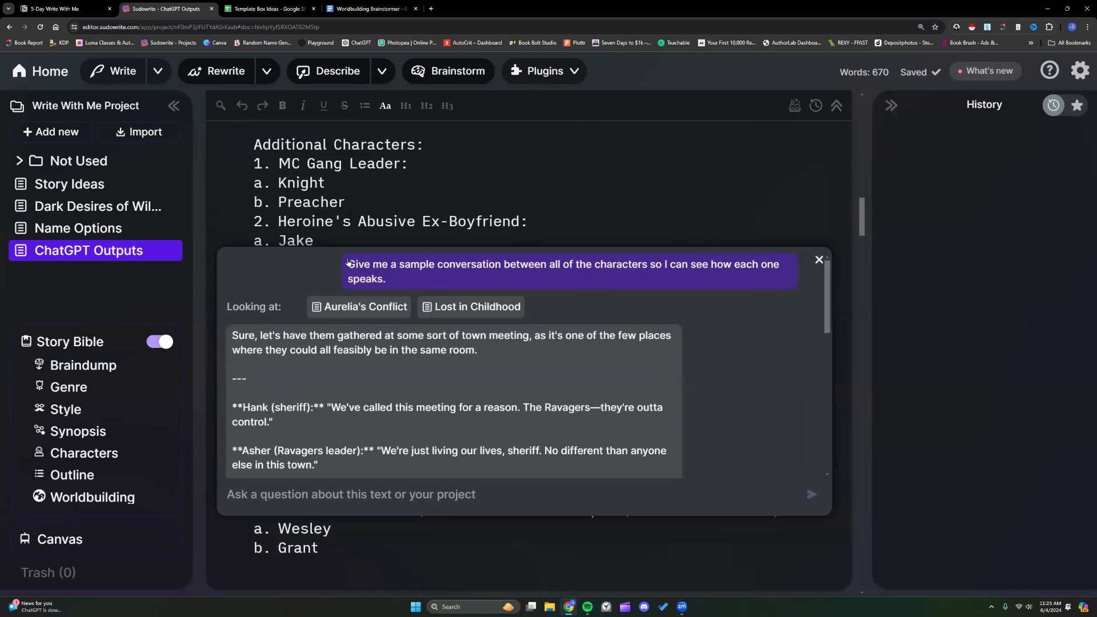
{"action": "right_click", "coordinate": [380, 275]}
{"action": "left_click", "coordinate": [402, 281]}
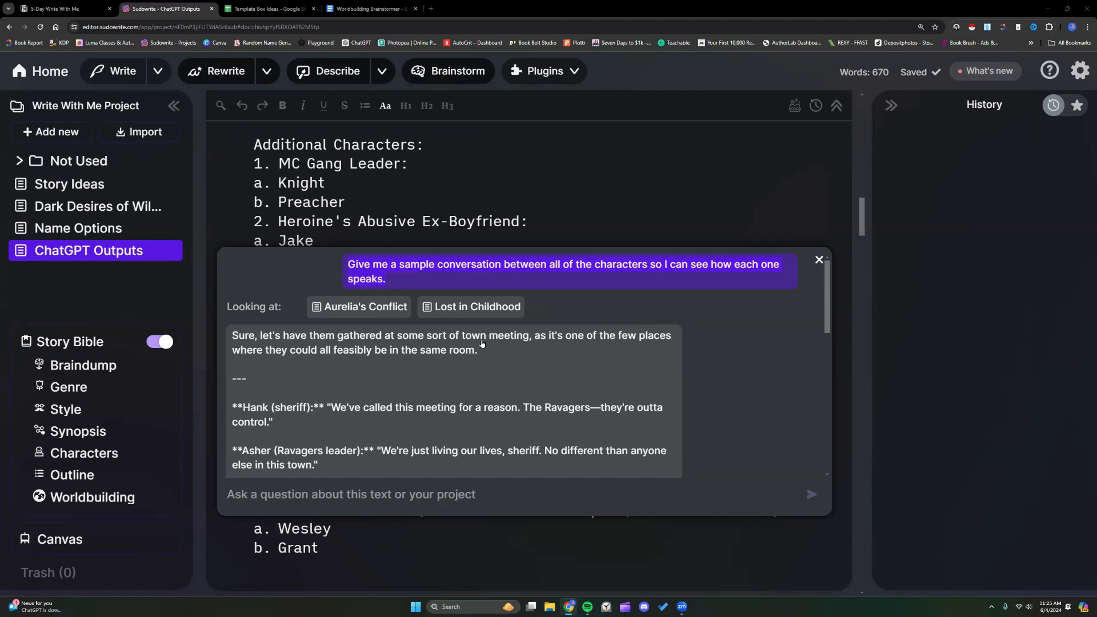
- Read the whole generated town meeting conversation, comparing how each character speaks, down to the closing summary of their voices
{"action": "scroll", "coordinate": [482, 343], "scroll_direction": "down", "scroll_amount": 1}
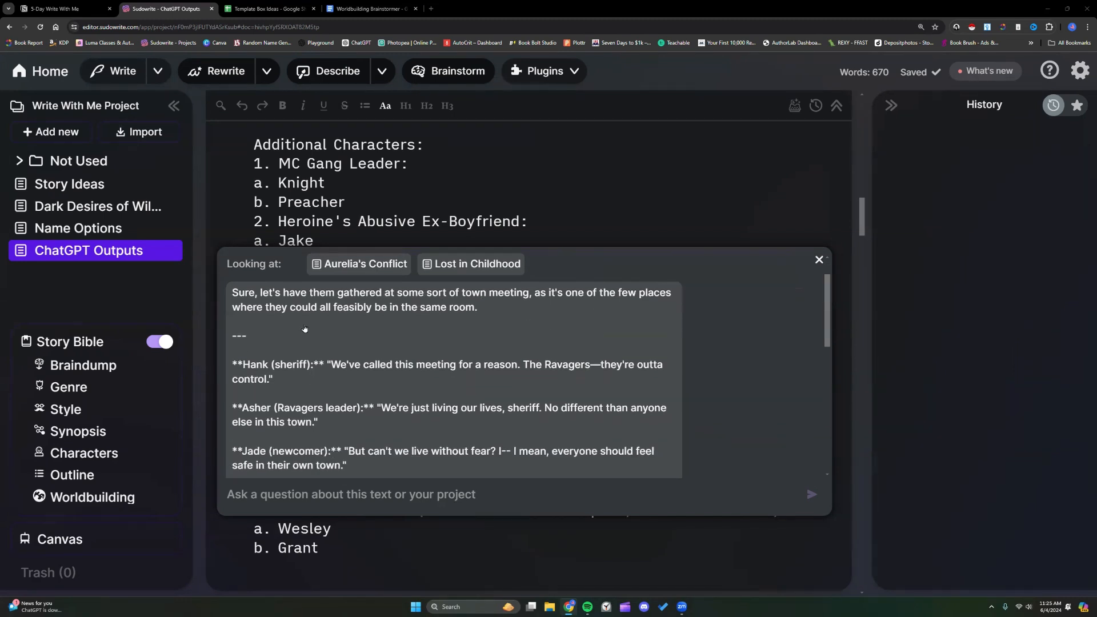
{"action": "scroll", "coordinate": [328, 326], "scroll_direction": "down", "scroll_amount": 2}
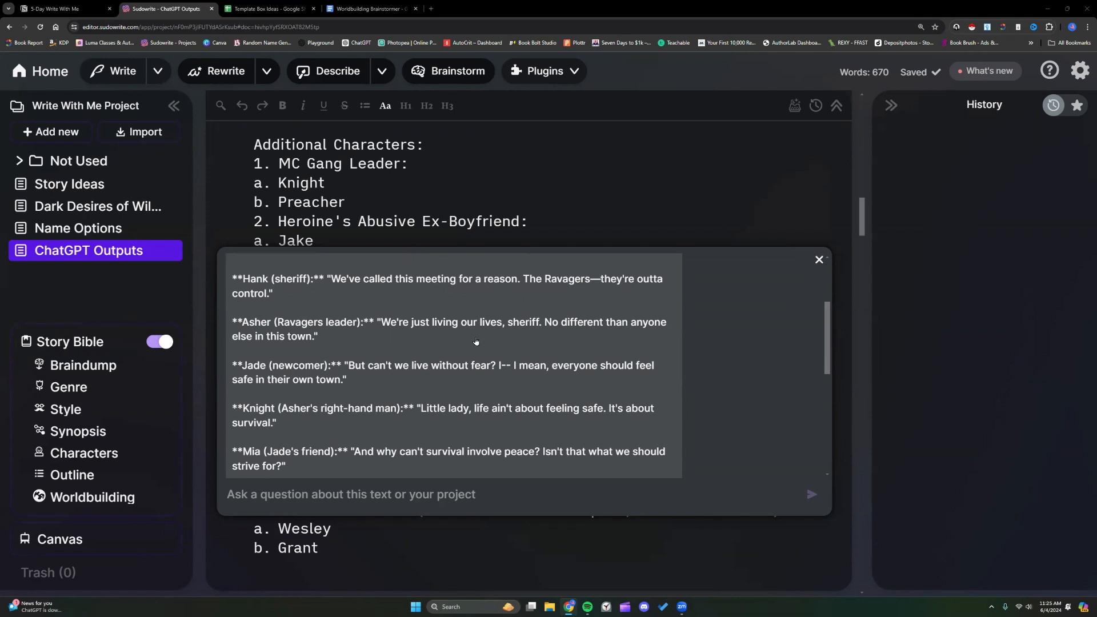
{"action": "scroll", "coordinate": [477, 341], "scroll_direction": "down", "scroll_amount": 1}
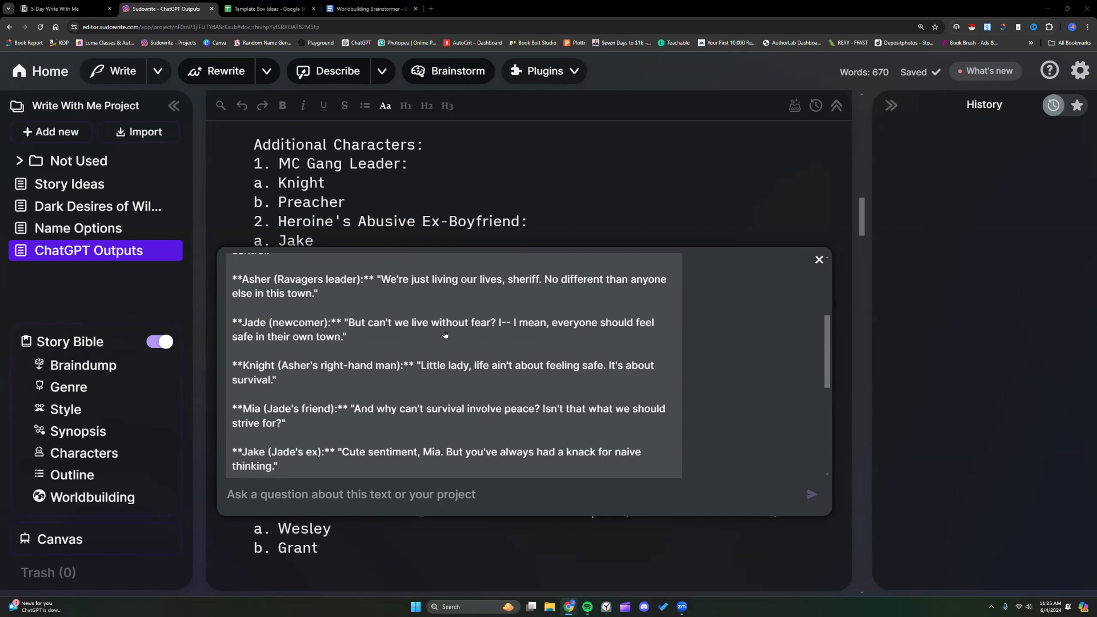
{"action": "scroll", "coordinate": [364, 358], "scroll_direction": "down", "scroll_amount": 1}
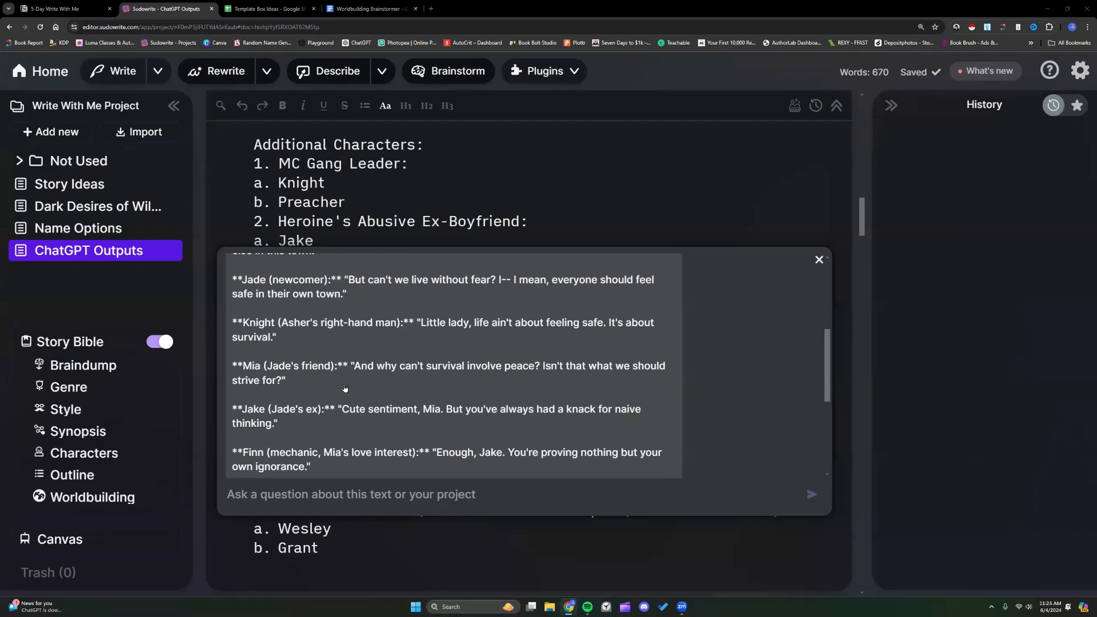
{"action": "scroll", "coordinate": [368, 383], "scroll_direction": "up", "scroll_amount": 1}
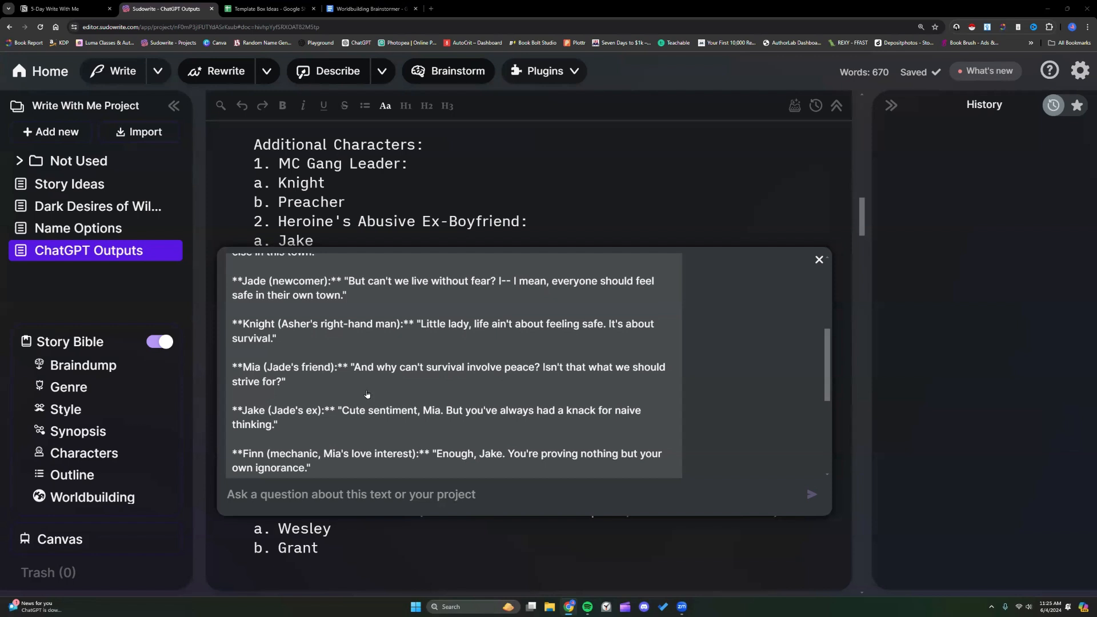
{"action": "scroll", "coordinate": [366, 305], "scroll_direction": "up", "scroll_amount": 1}
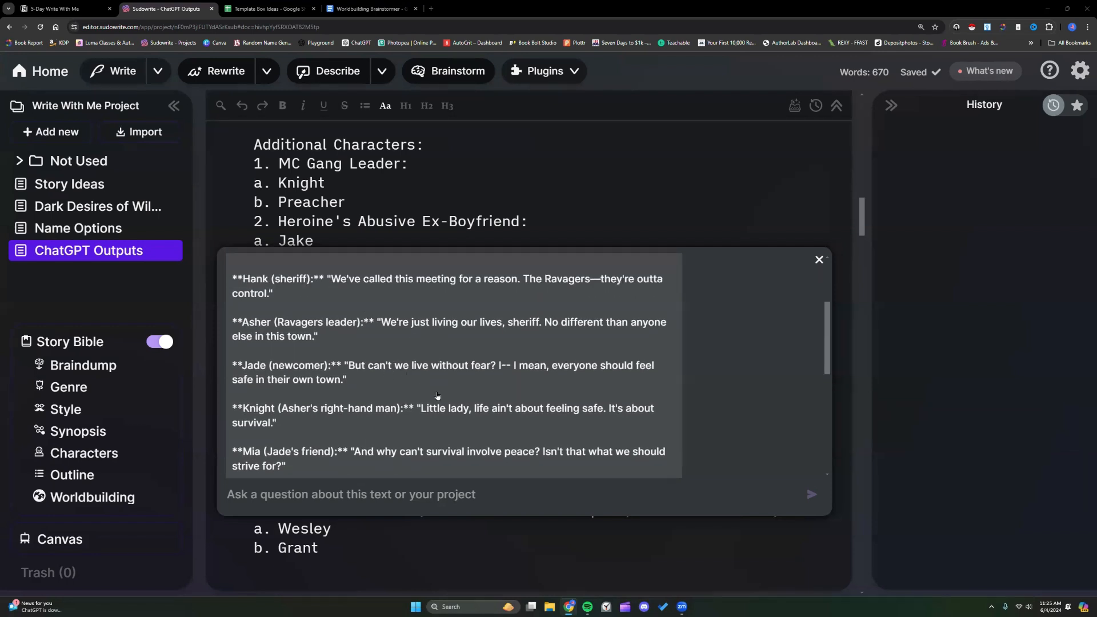
{"action": "scroll", "coordinate": [403, 398], "scroll_direction": "down", "scroll_amount": 1}
{"action": "scroll", "coordinate": [403, 398], "scroll_direction": "down", "scroll_amount": 3}
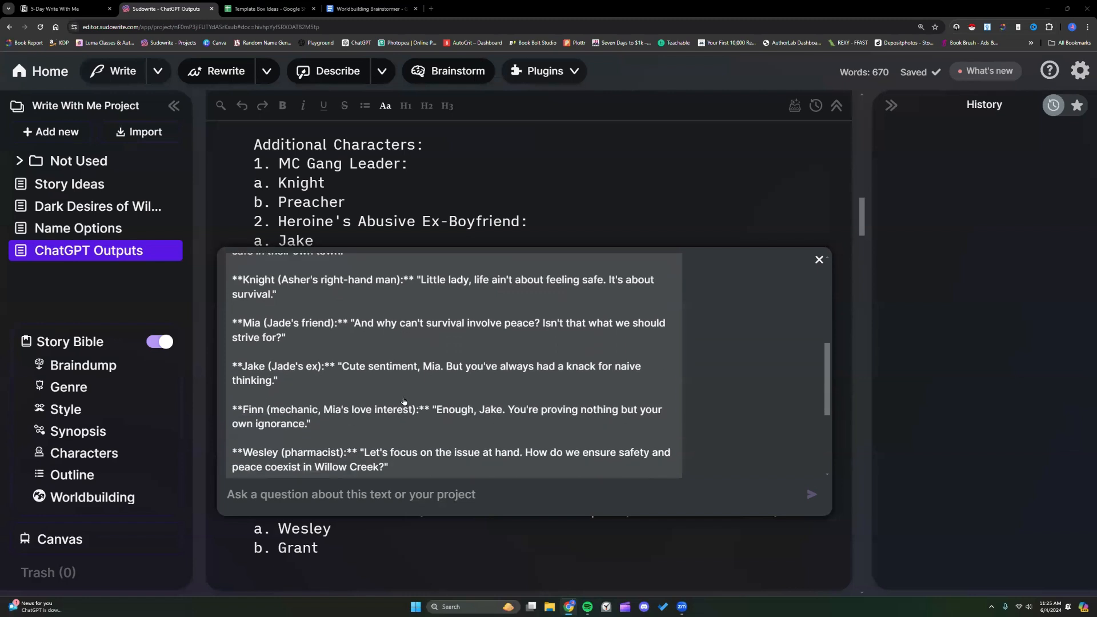
{"action": "scroll", "coordinate": [404, 401], "scroll_direction": "down", "scroll_amount": 1}
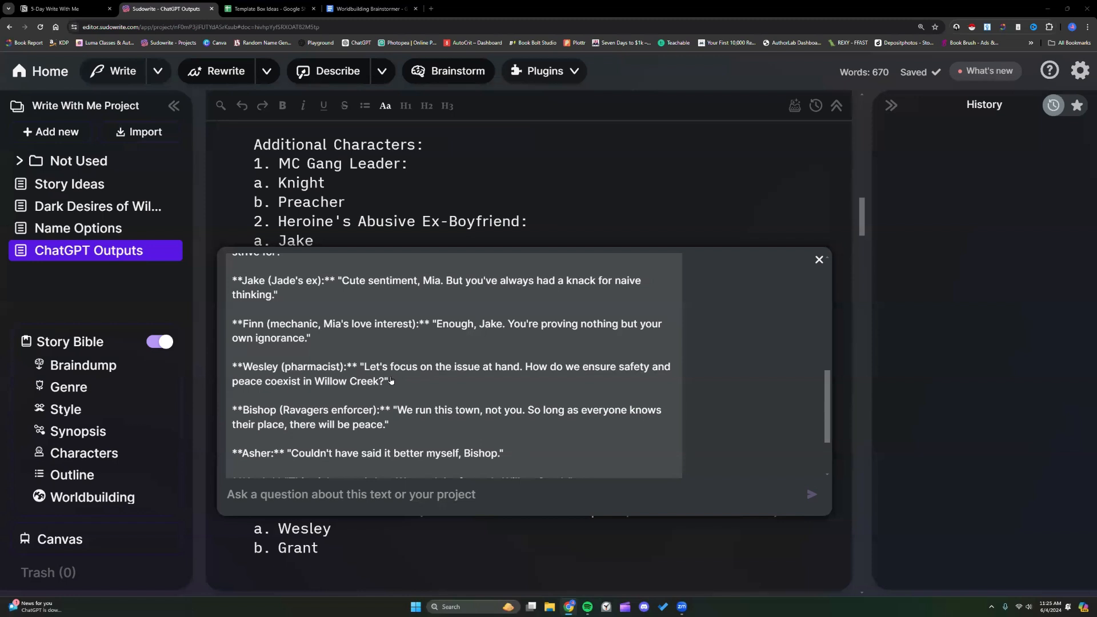
{"action": "scroll", "coordinate": [392, 381], "scroll_direction": "down", "scroll_amount": 1}
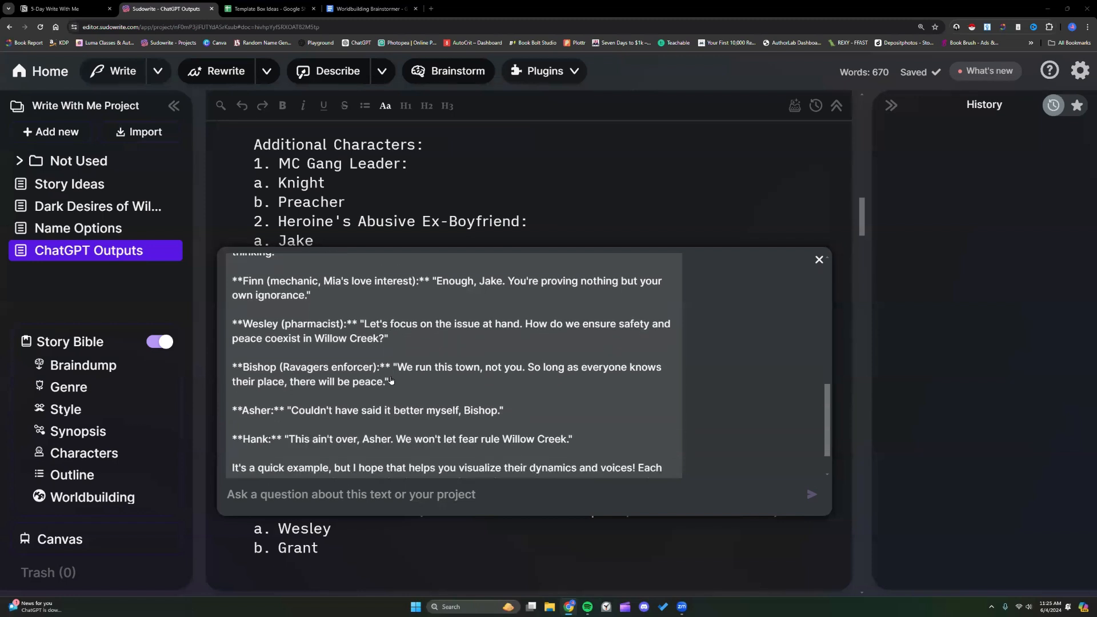
{"action": "scroll", "coordinate": [391, 381], "scroll_direction": "down", "scroll_amount": 1}
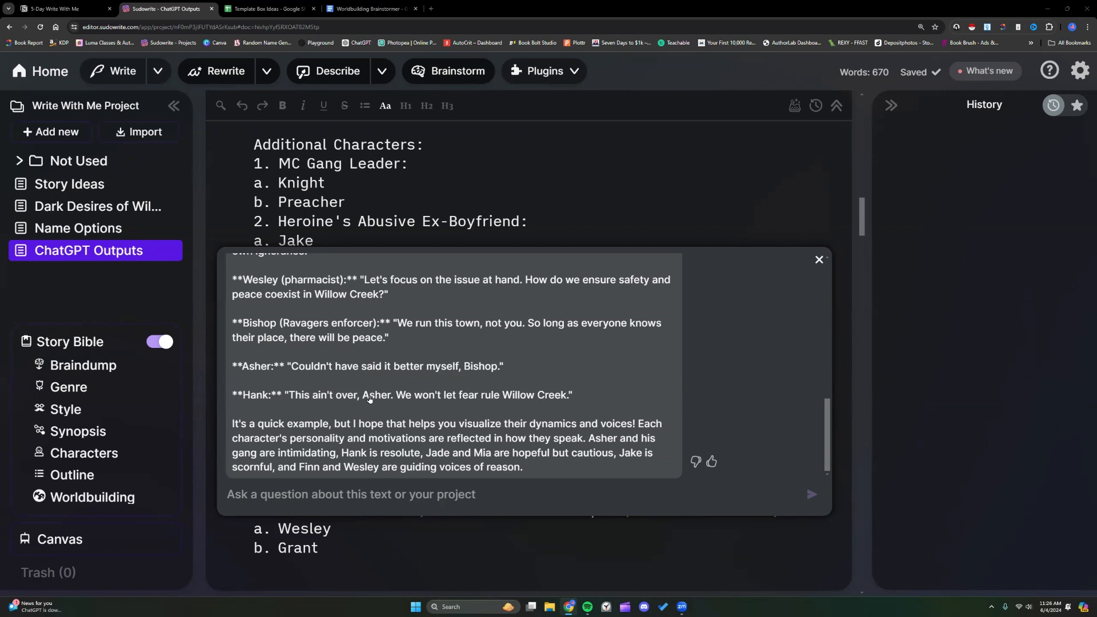
{"action": "scroll", "coordinate": [369, 399], "scroll_direction": "down", "scroll_amount": 1}
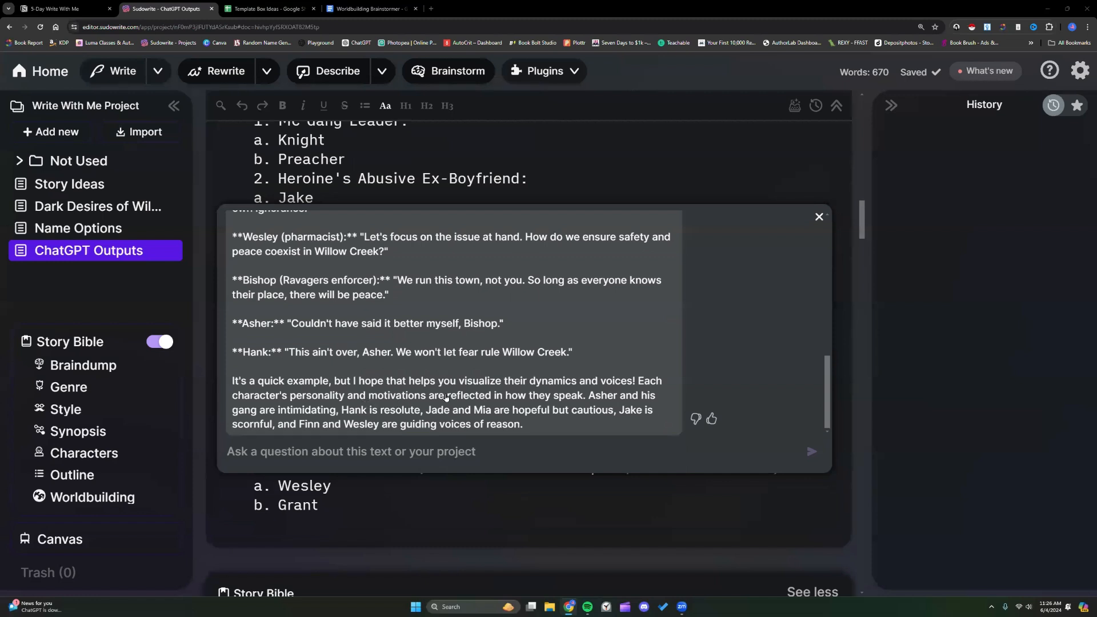
- Draft a Quick Chat reply reading "I don't like these. They all sound the same. I need them to be more distinct."
{"action": "left_click", "coordinate": [393, 452]}
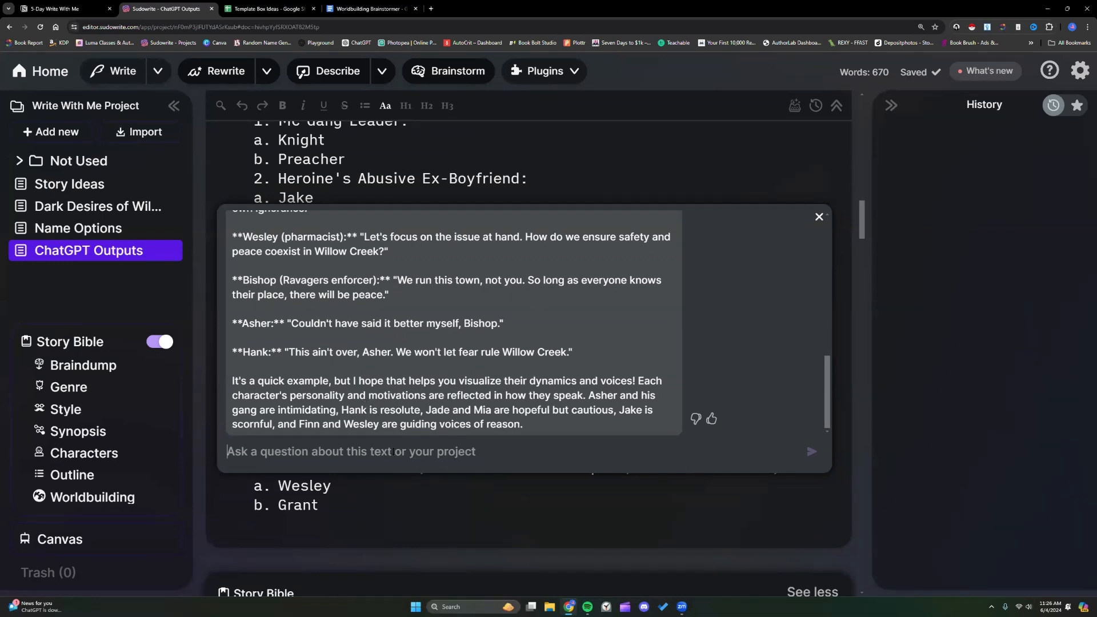
{"action": "type", "text": "I don't like these."}
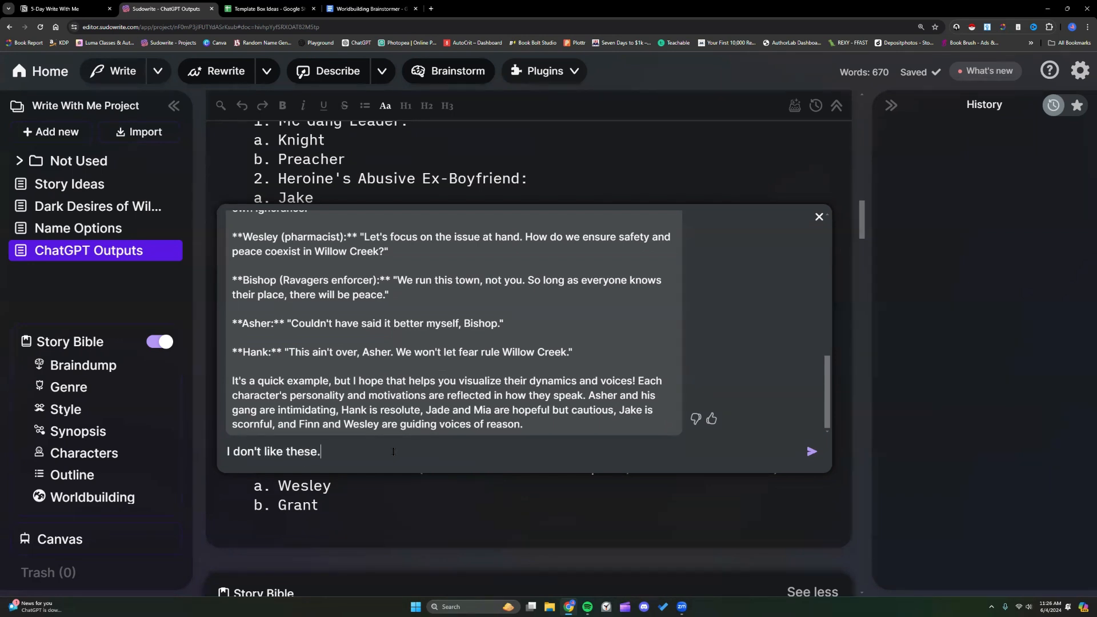
{"action": "type", "text": " They all sound the same."}
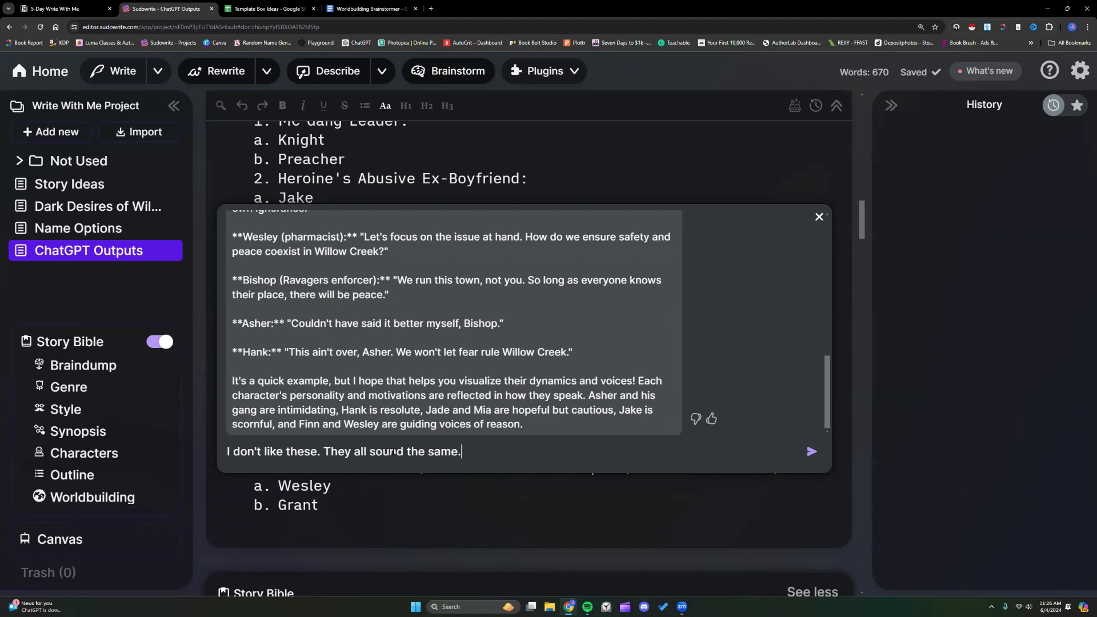
{"action": "type", "text": " I need them to be more distinct."}
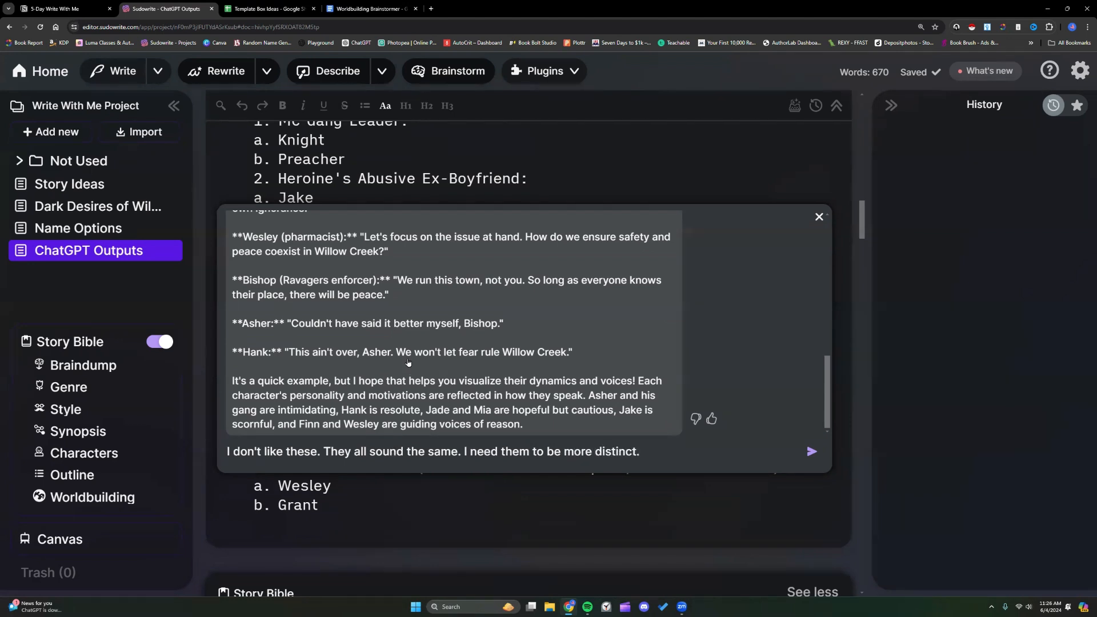
- Reread the characters' lines in the generated conversation, especially the sheriff's and Asher's, to decide how each voice should differ
{"action": "scroll", "coordinate": [408, 363], "scroll_direction": "up", "scroll_amount": 5}
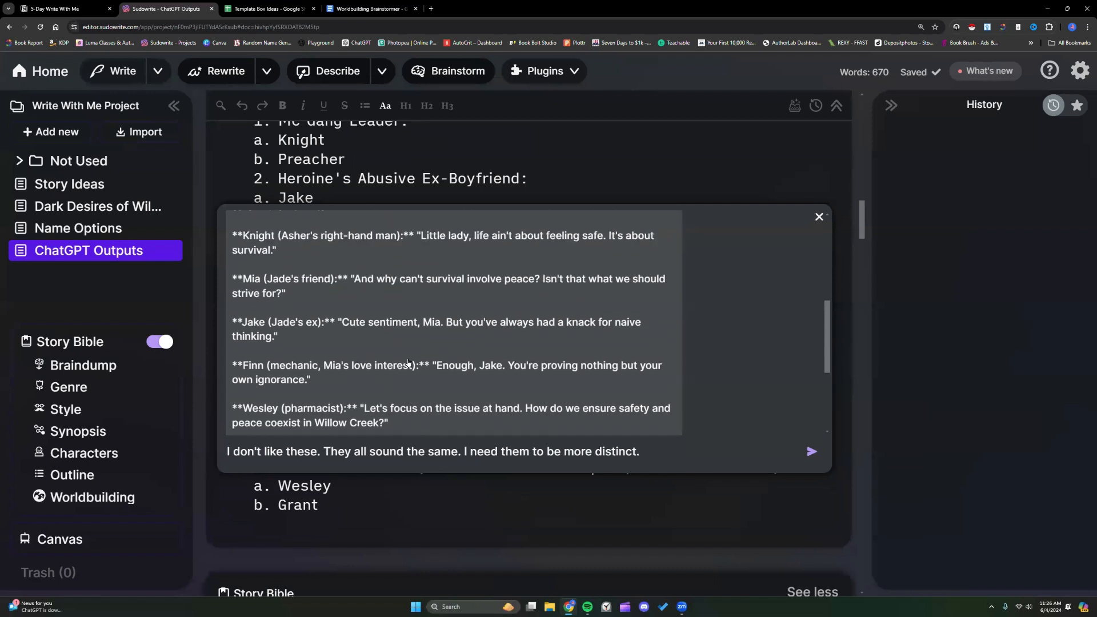
{"action": "scroll", "coordinate": [408, 363], "scroll_direction": "up", "scroll_amount": 1}
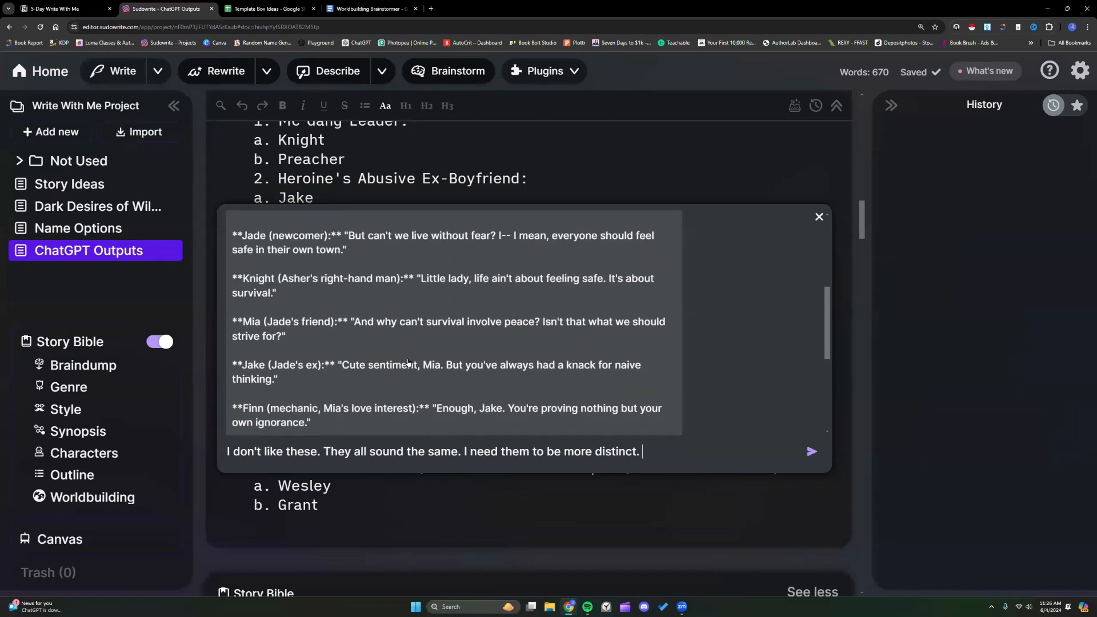
{"action": "scroll", "coordinate": [408, 363], "scroll_direction": "up", "scroll_amount": 4}
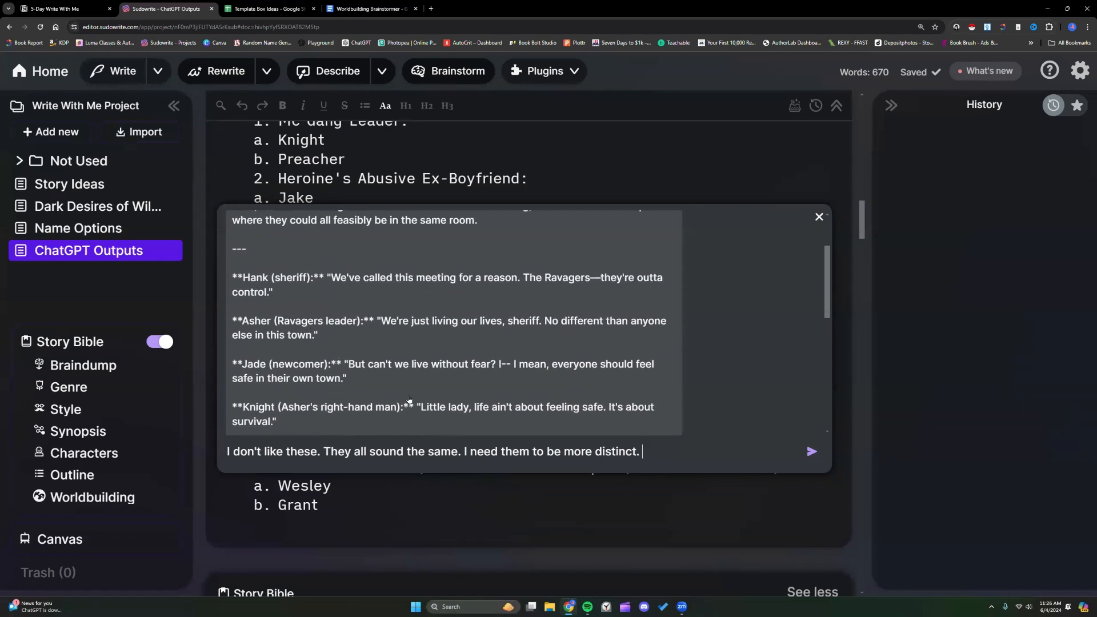
{"action": "scroll", "coordinate": [434, 396], "scroll_direction": "down", "scroll_amount": 3}
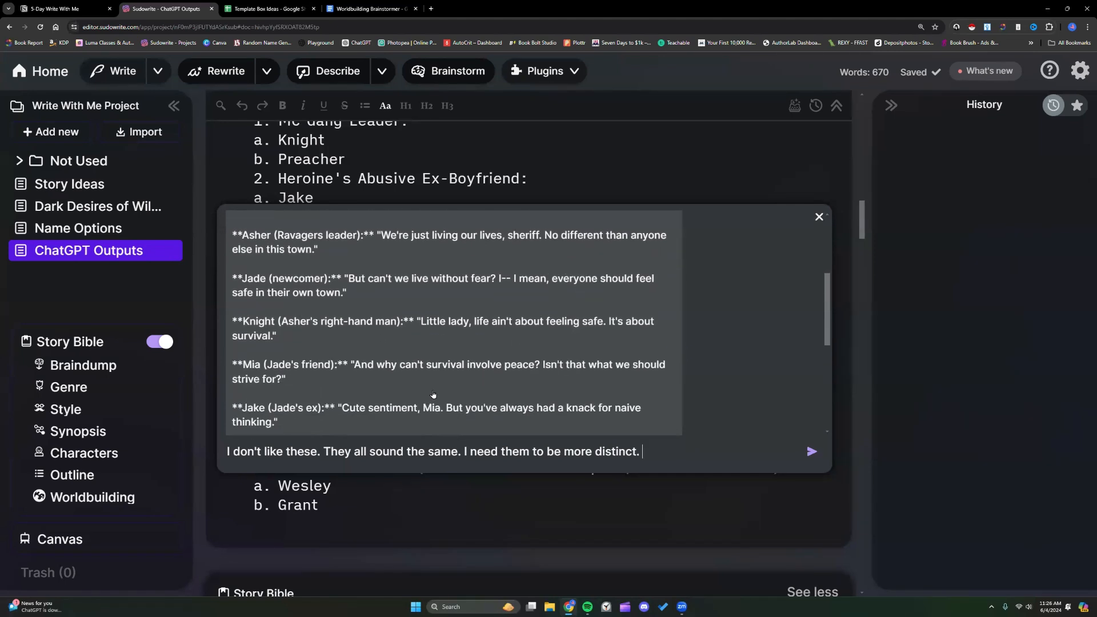
{"action": "scroll", "coordinate": [434, 395], "scroll_direction": "down", "scroll_amount": 1}
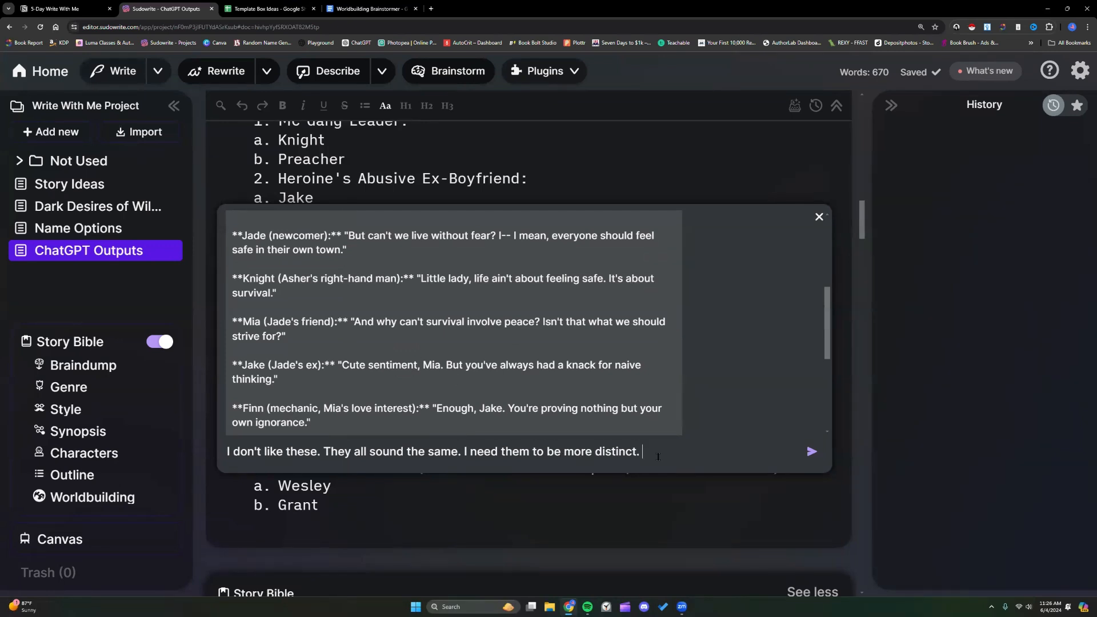
{"action": "scroll", "coordinate": [580, 366], "scroll_direction": "up", "scroll_amount": 3}
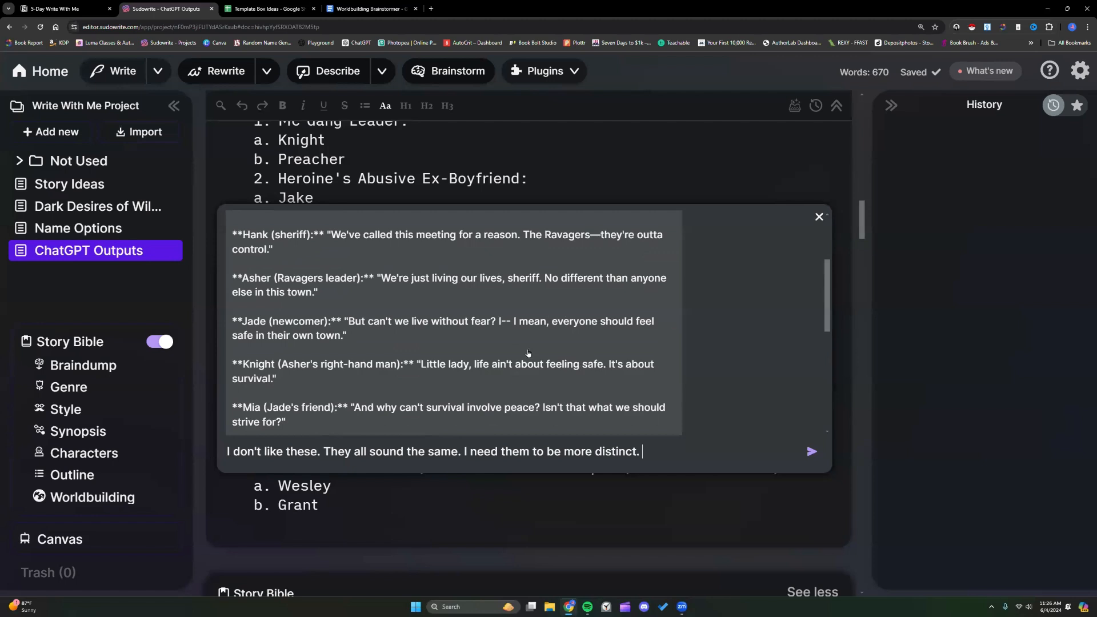
{"action": "scroll", "coordinate": [314, 294], "scroll_direction": "up", "scroll_amount": 1}
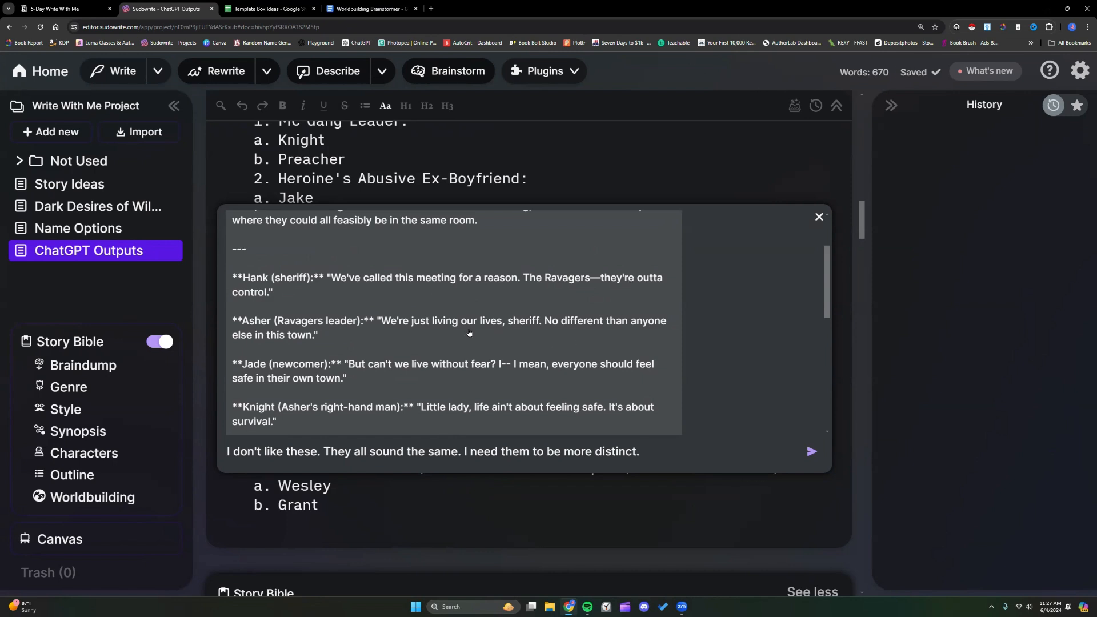
{"action": "scroll", "coordinate": [358, 307], "scroll_direction": "down", "scroll_amount": 1}
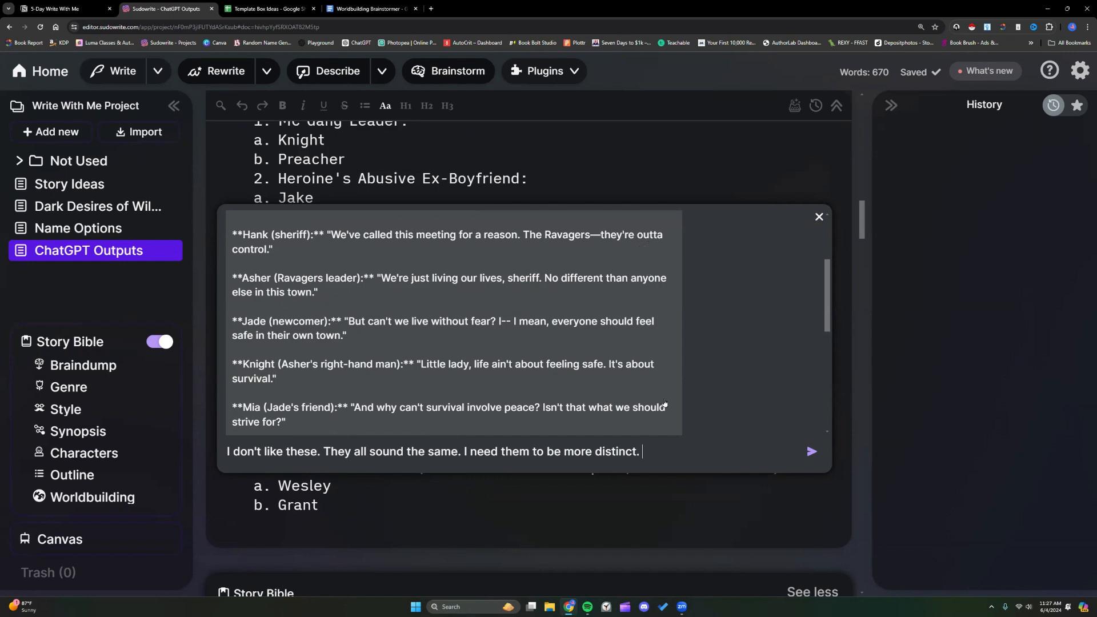
- Extend the Quick Chat reply with "I want the sheriff to sound formal but dominant. Asher should sound"
{"action": "type", "text": "I want the sheriff to sound formal"}
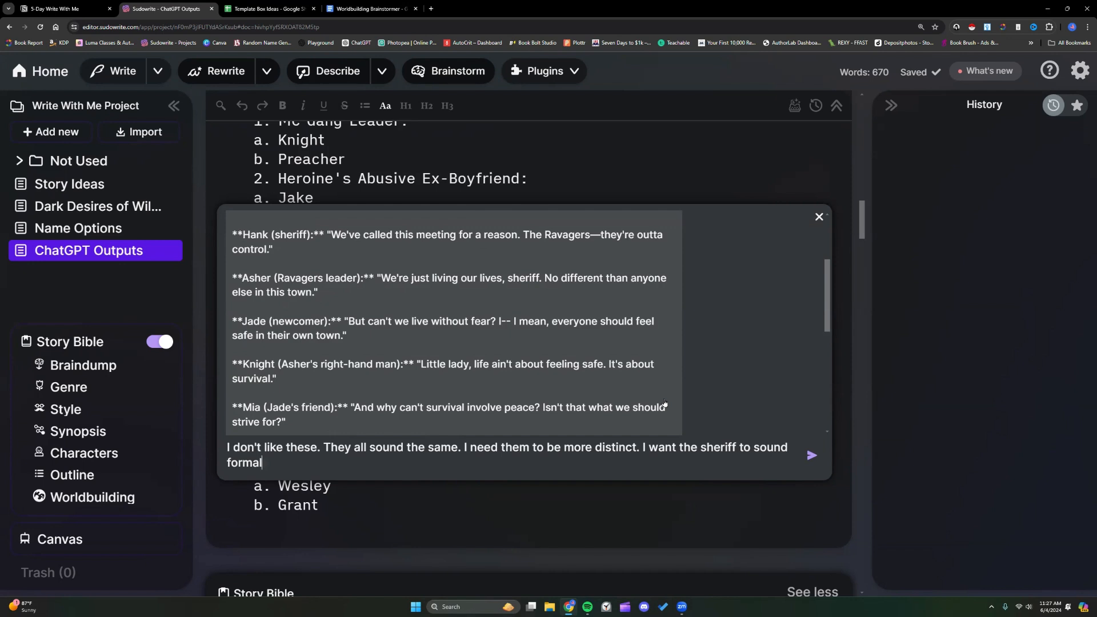
{"action": "type", "text": "but dominant."}
{"action": "type", "text": "Ah"}
{"action": "key", "text": "BackSpace"}
{"action": "type", "text": "sher sho"}
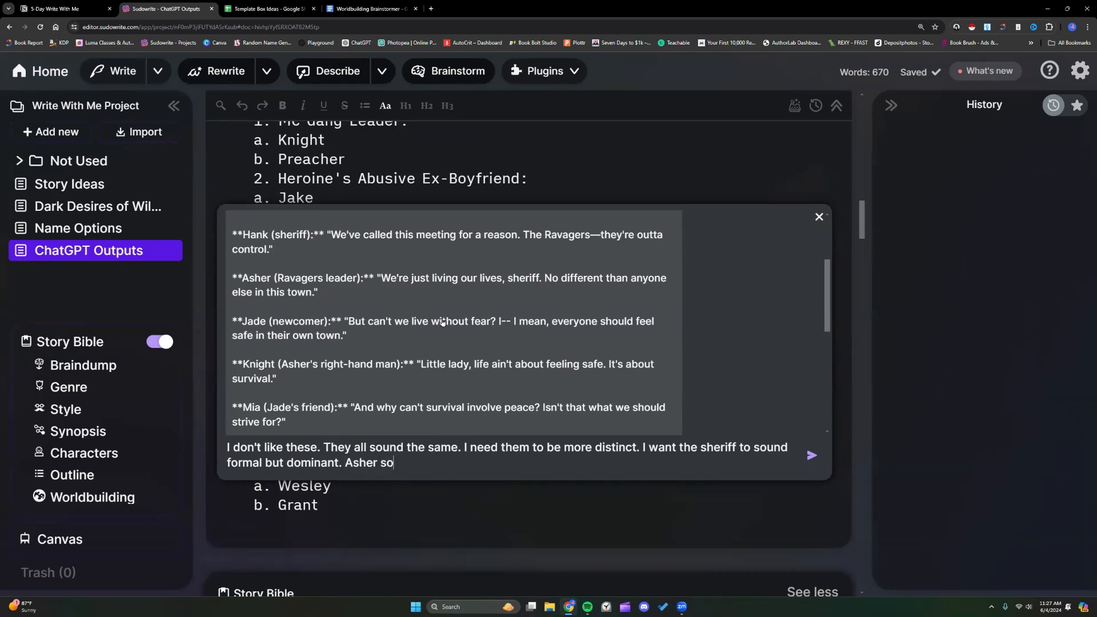
{"action": "type", "text": "uld sound"}
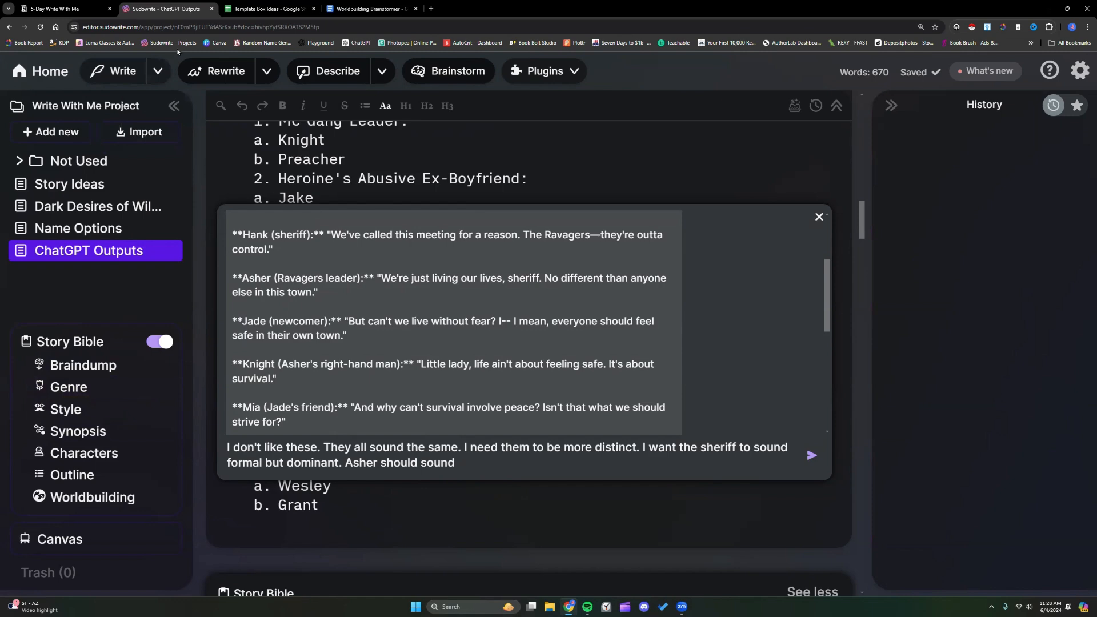
- Open ChatGPT in a new browser tab and return to the Sudowrite document
{"action": "left_click", "coordinate": [432, 8]}
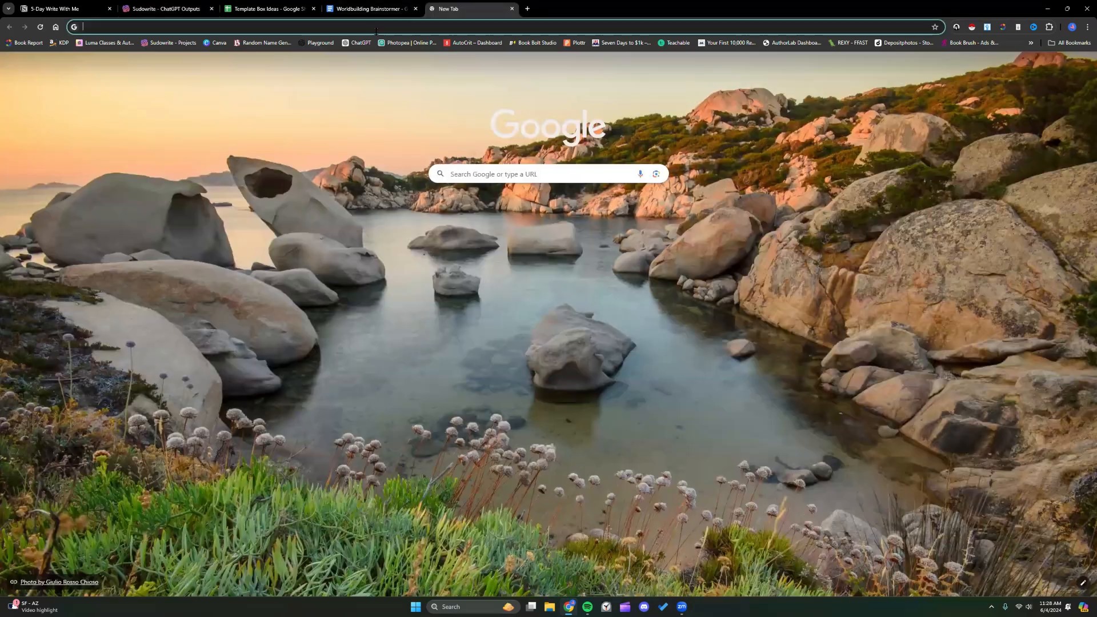
{"action": "left_click", "coordinate": [361, 43]}
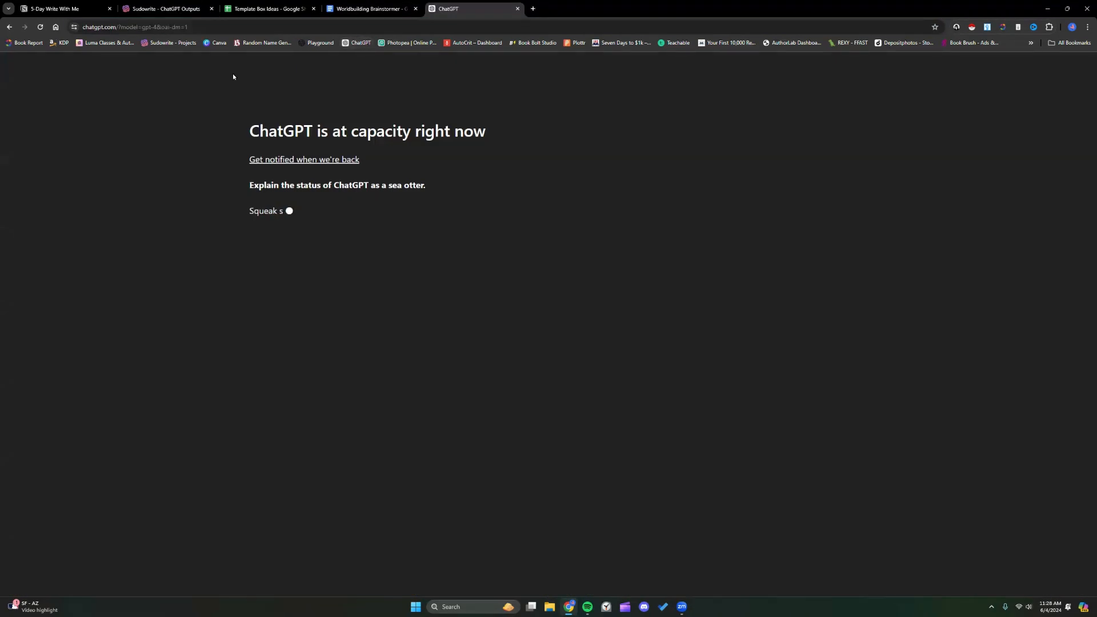
{"action": "left_click", "coordinate": [187, 10]}
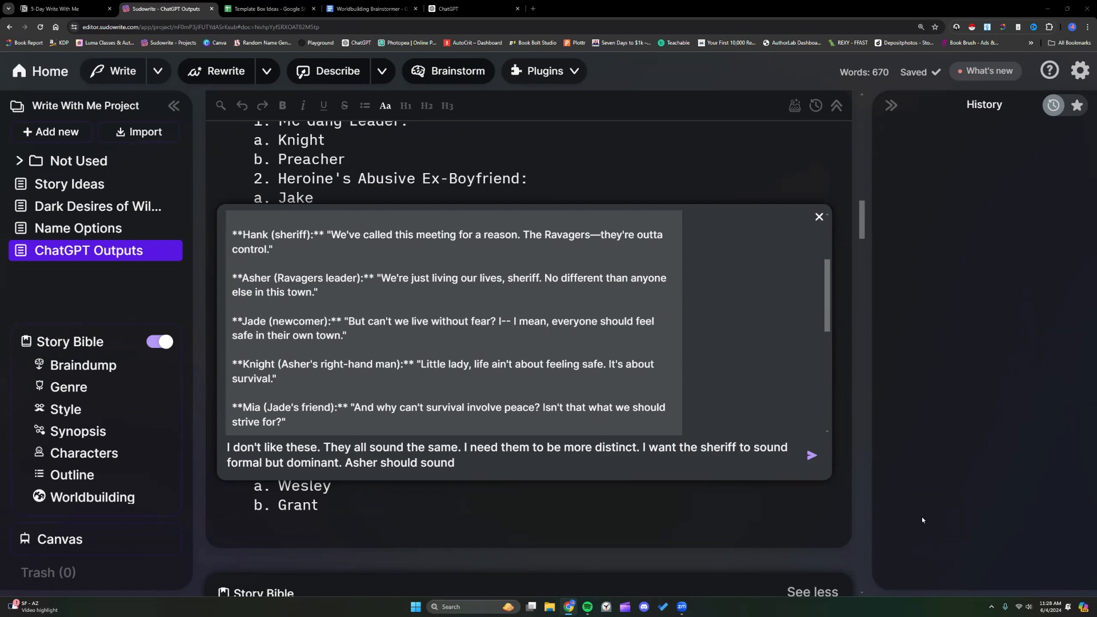
- In Notion's ChatGPT/Quick Chat Prompts list, add a bullet: "Here is my story premise for my (genre) novel: (insert story information)."
{"action": "left_click", "coordinate": [61, 8]}
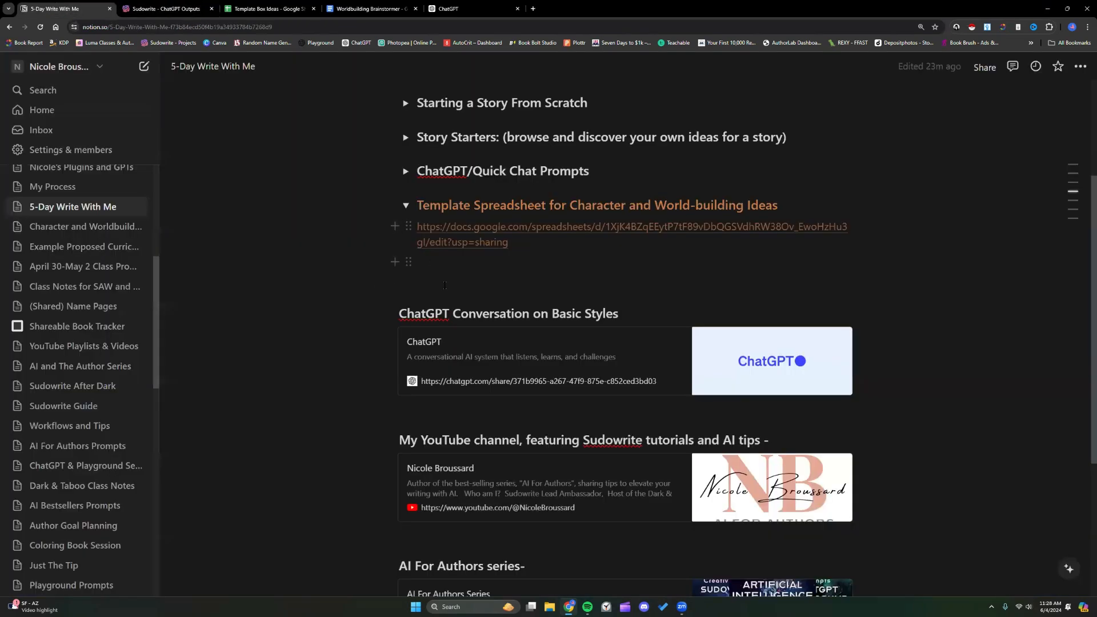
{"action": "left_click", "coordinate": [406, 171]}
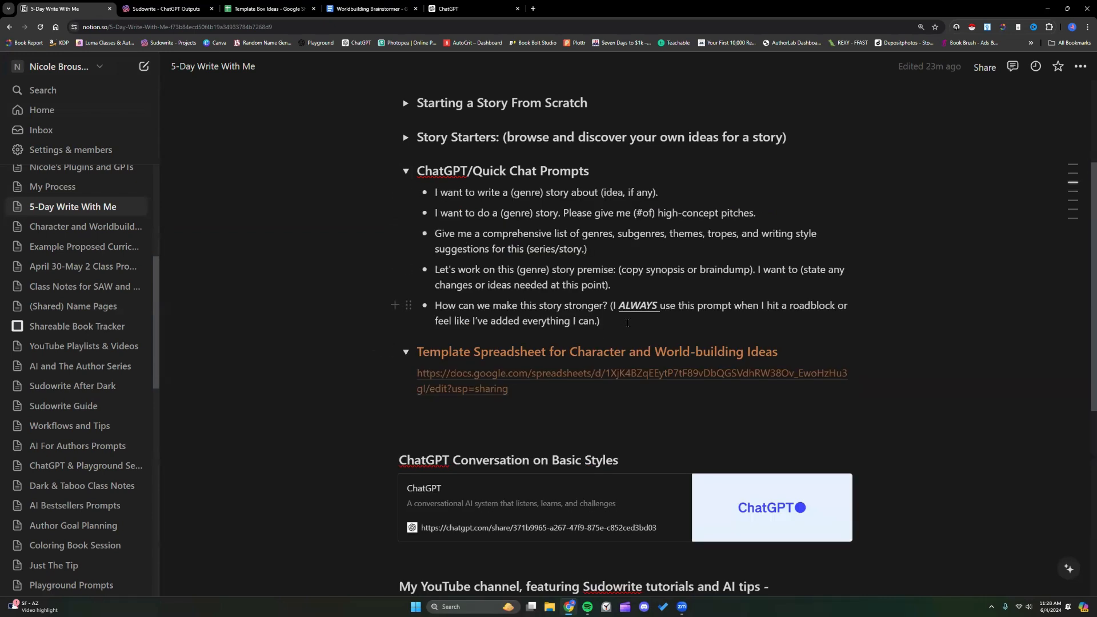
{"action": "key", "text": "Return"}
{"action": "type", "text": "Here"}
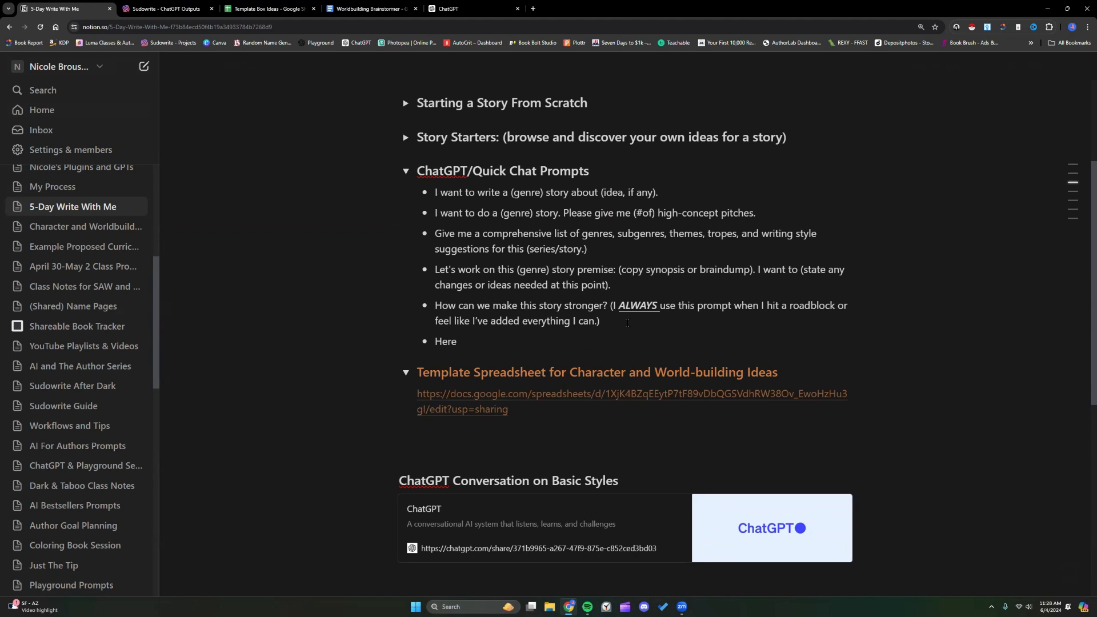
{"action": "type", "text": "is my story premise for my (genre"}
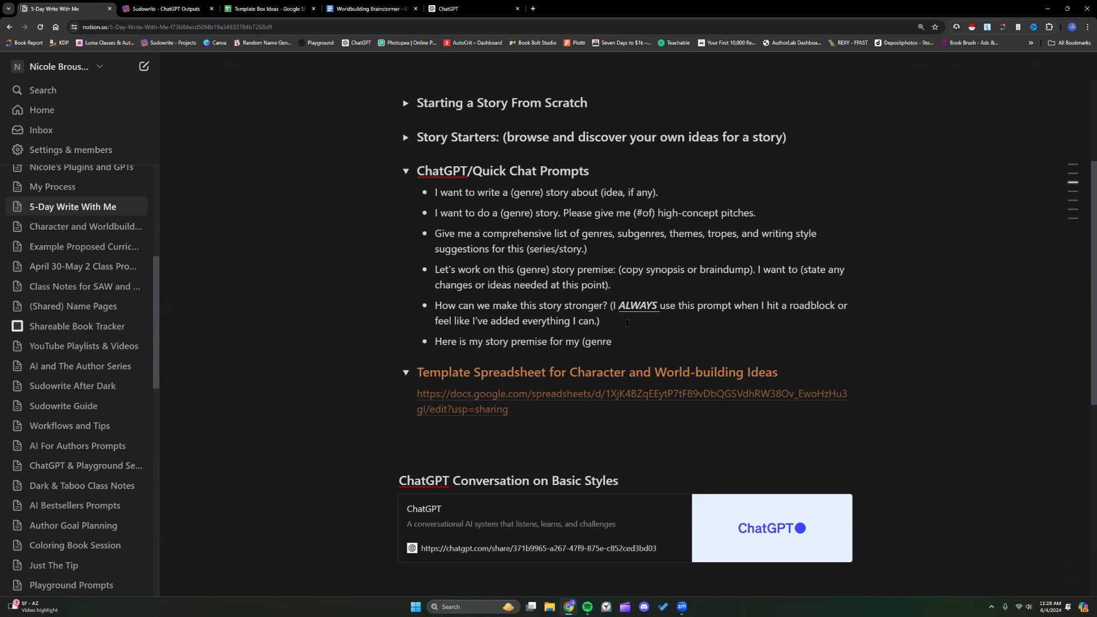
{"action": "type", "text": ") novel: (insert story information)."}
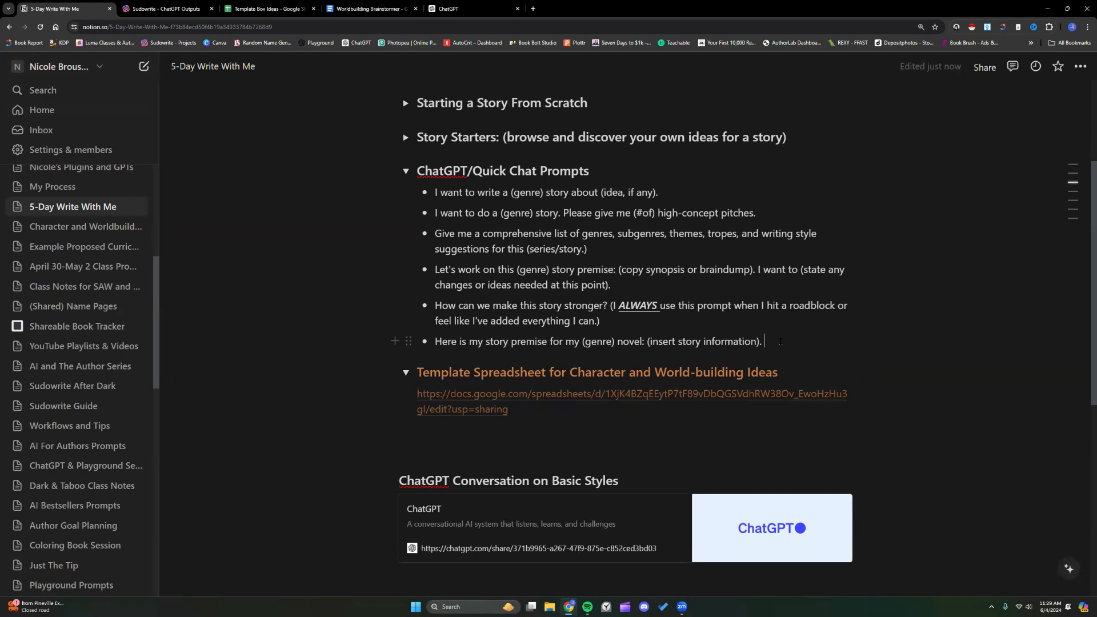
- Continue the new prompt bullet with "Here are my character descriptions: (copy character descriptions)."
{"action": "type", "text": "Here are my"}
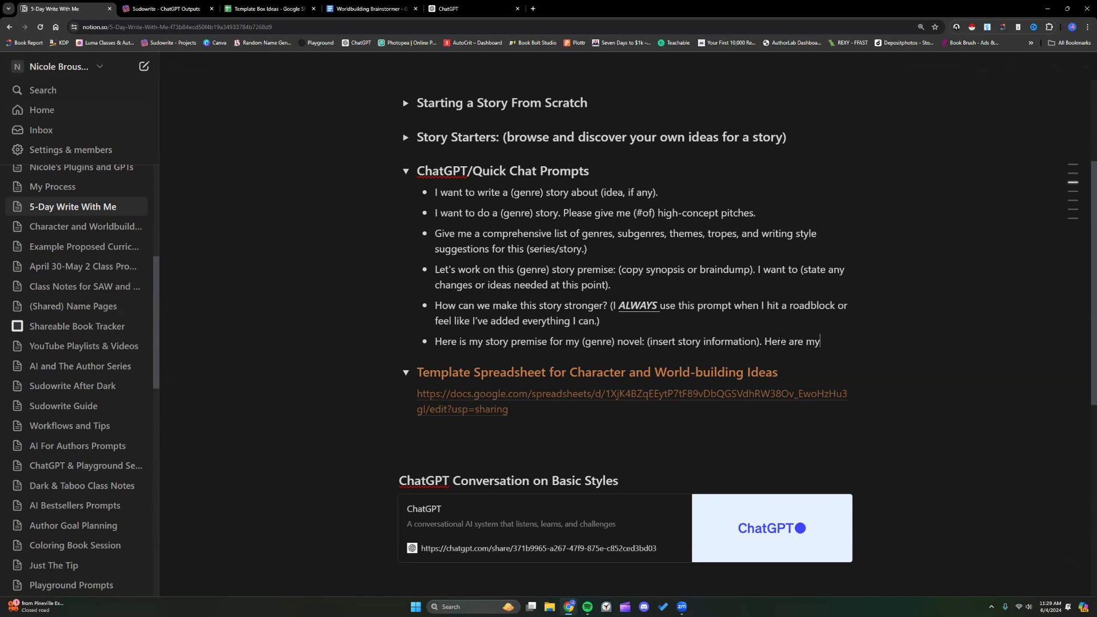
{"action": "type", "text": " character descri"}
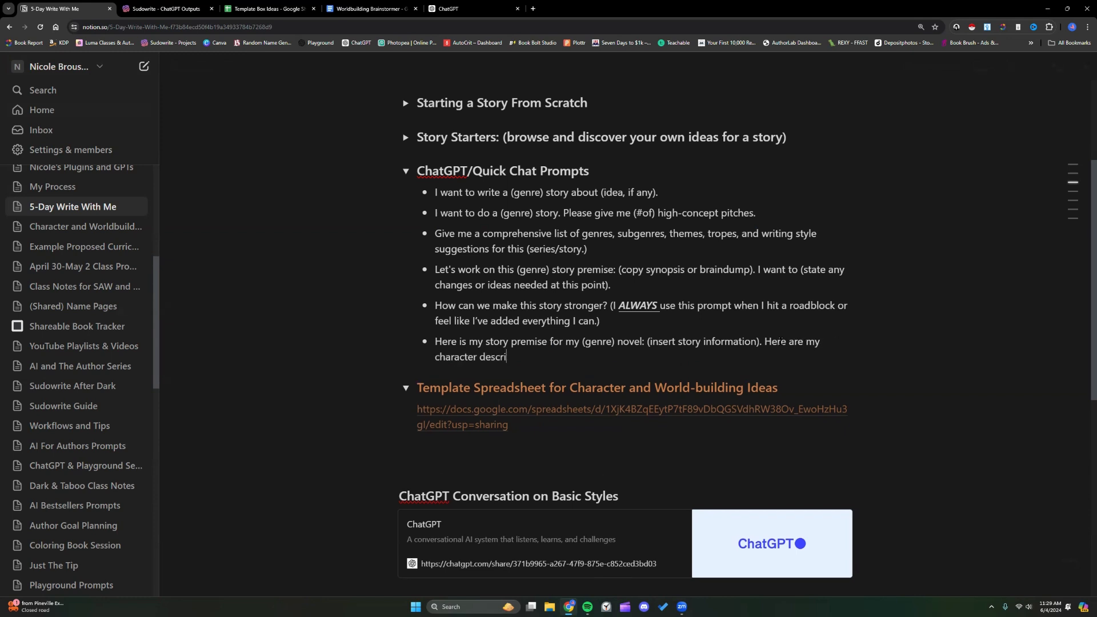
{"action": "type", "text": "ptions: (copy character descriptions)"}
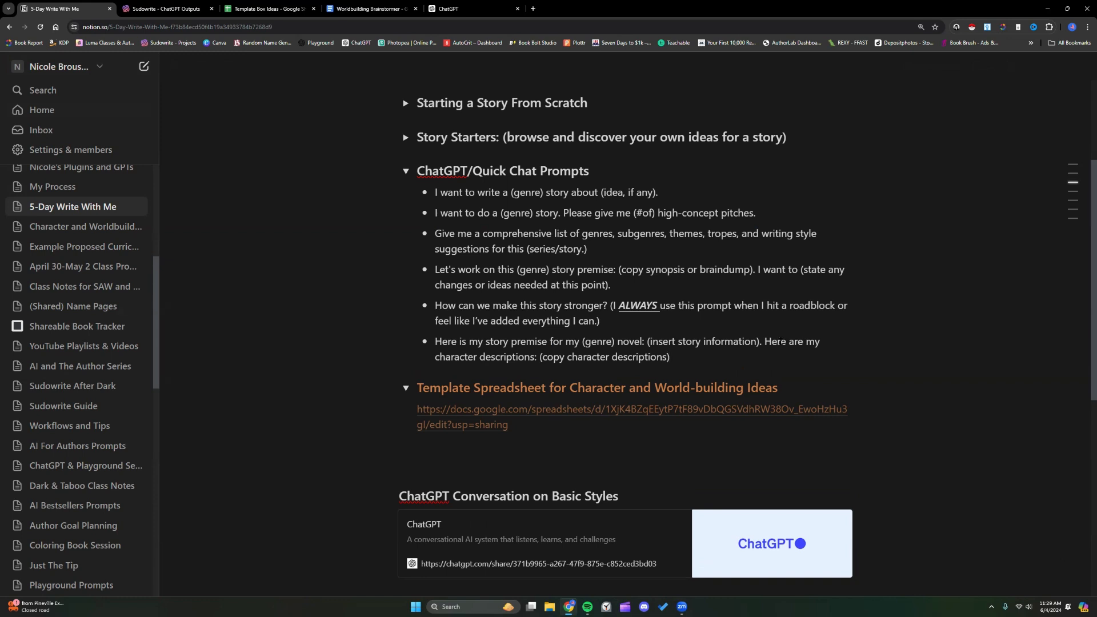
{"action": "type", "text": ". "}
- End the bullet with "Give me an example conversation between all of these characters so I can see how they would speak."
{"action": "type", "text": "Give me an e"}
{"action": "type", "text": "xample conversatio"}
{"action": "type", "text": "n between"}
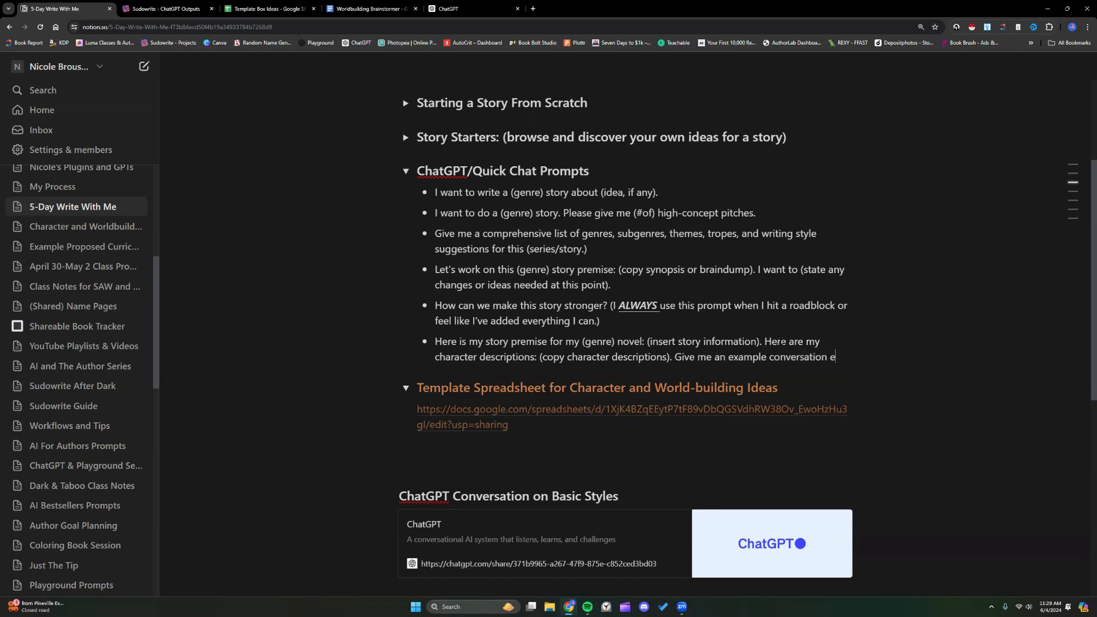
{"action": "type", "text": " all "}
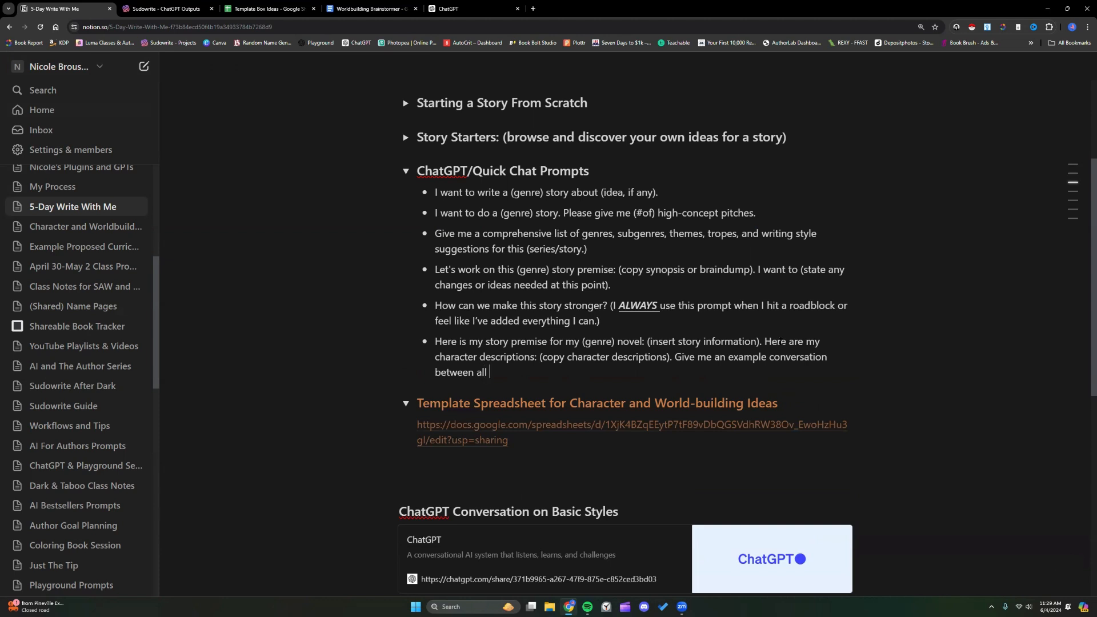
{"action": "type", "text": "of these characters so I can see "}
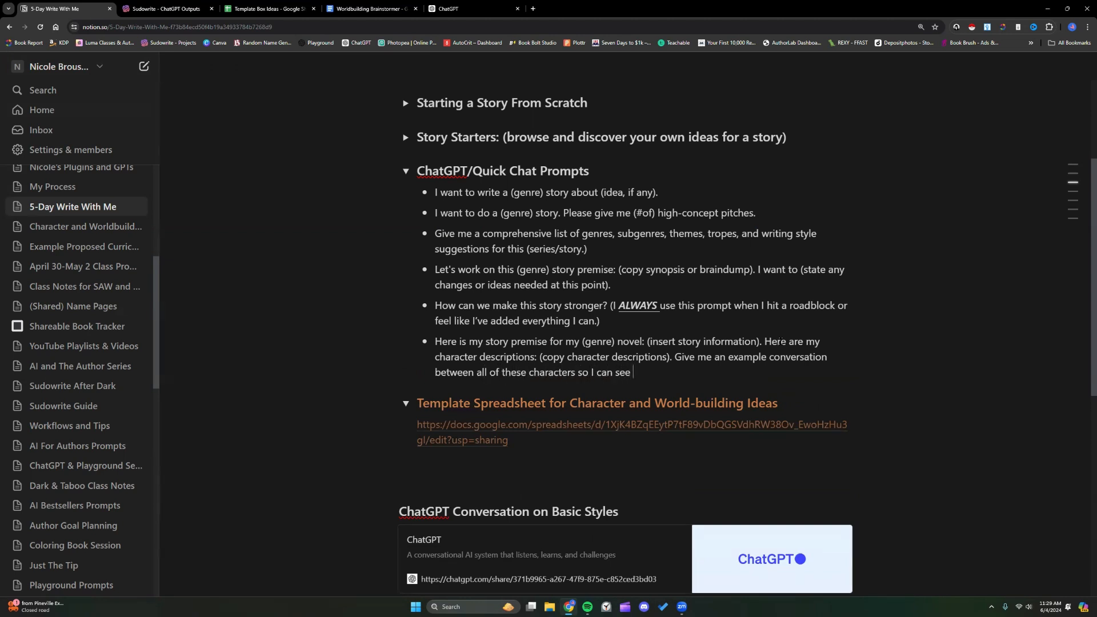
{"action": "type", "text": "how they would speak."}
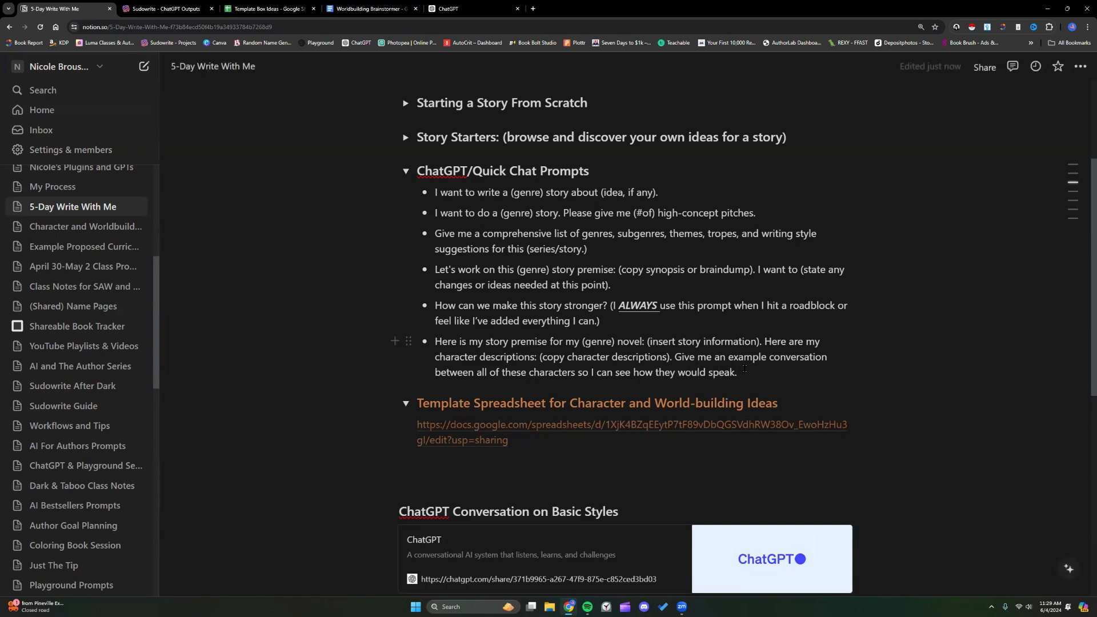
- Return to Sudowrite and copy the sample conversation prompt from the start of the Quick Chat exchange
{"action": "left_click", "coordinate": [165, 9]}
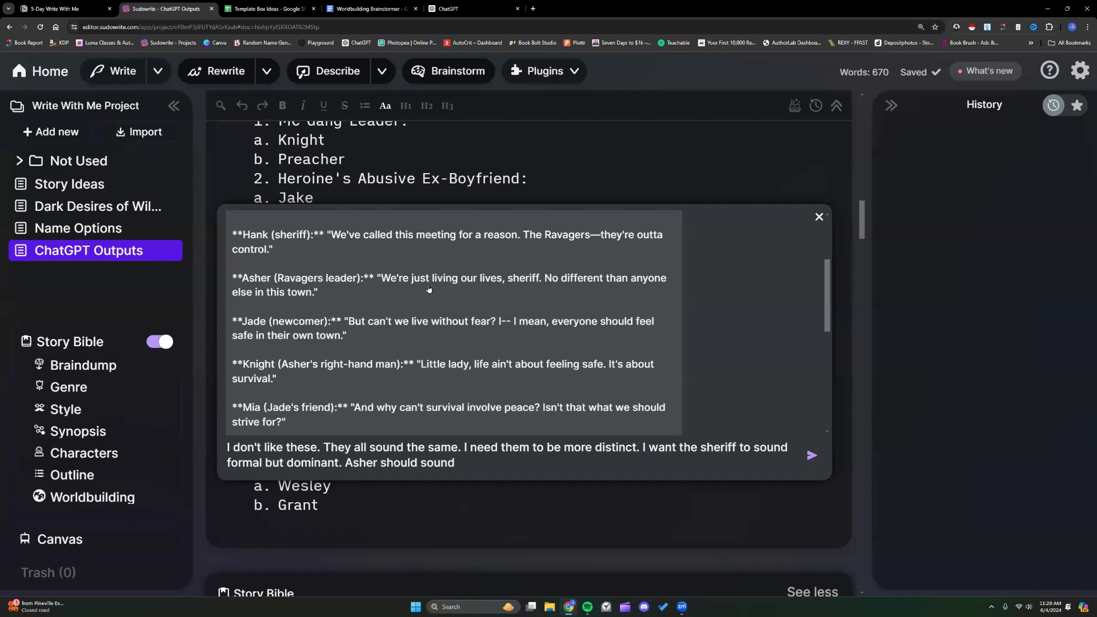
{"action": "scroll", "coordinate": [429, 289], "scroll_direction": "up", "scroll_amount": 5}
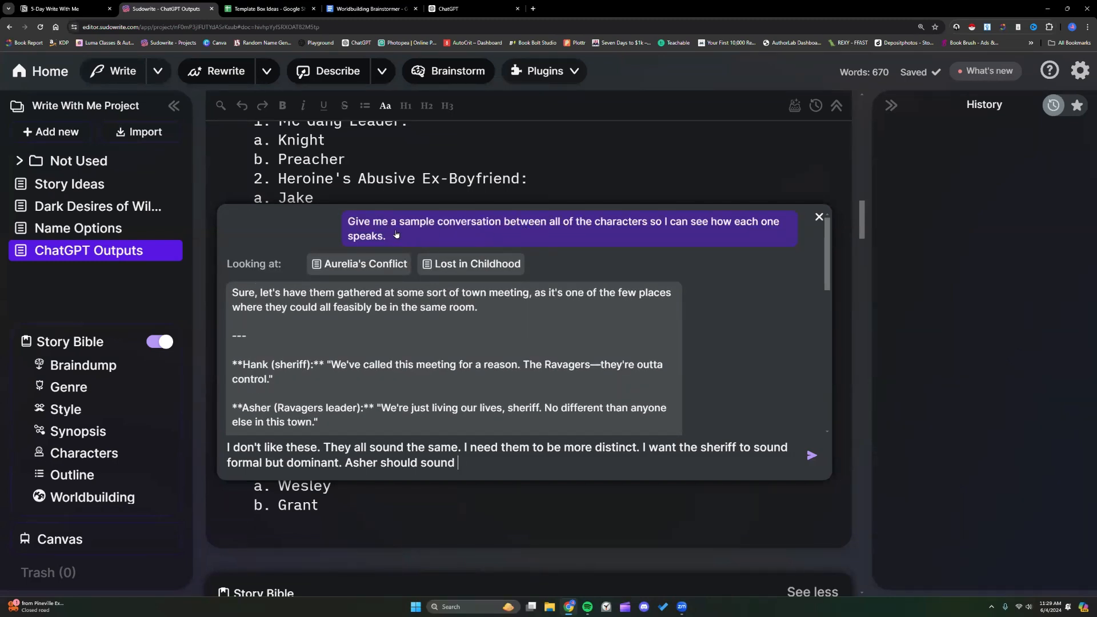
{"action": "left_click_drag", "start_coordinate": [348, 219], "coordinate": [382, 236]}
{"action": "right_click", "coordinate": [383, 229]}
{"action": "left_click", "coordinate": [410, 239]}
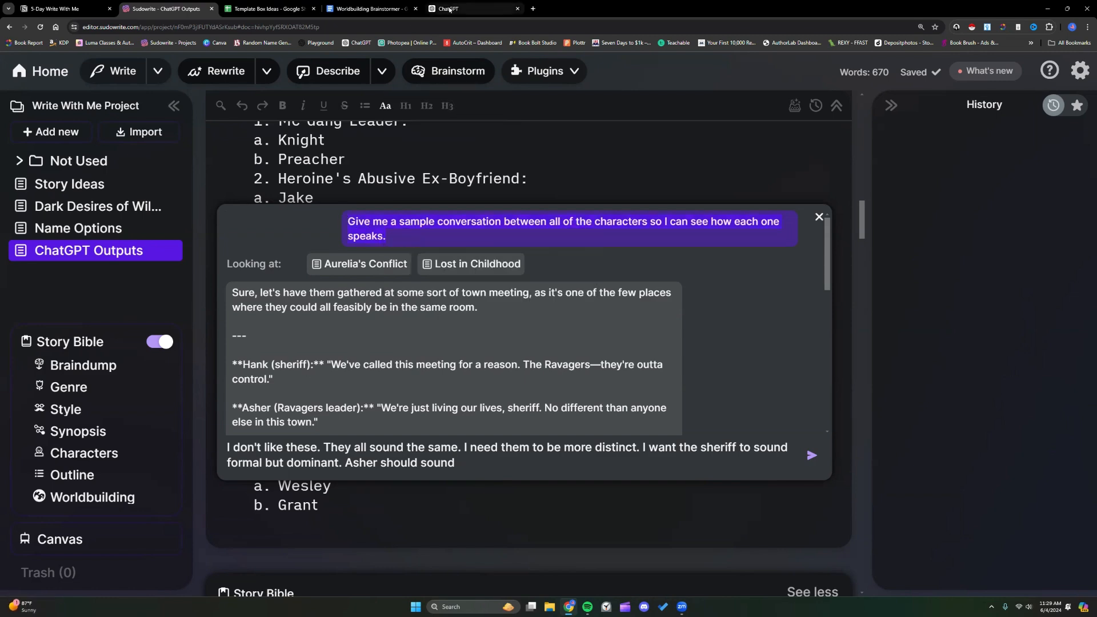
- In Notion, replace the new prompt bullet's last sentence with the copied sample conversation prompt and remove its bold formatting
{"action": "left_click", "coordinate": [75, 7]}
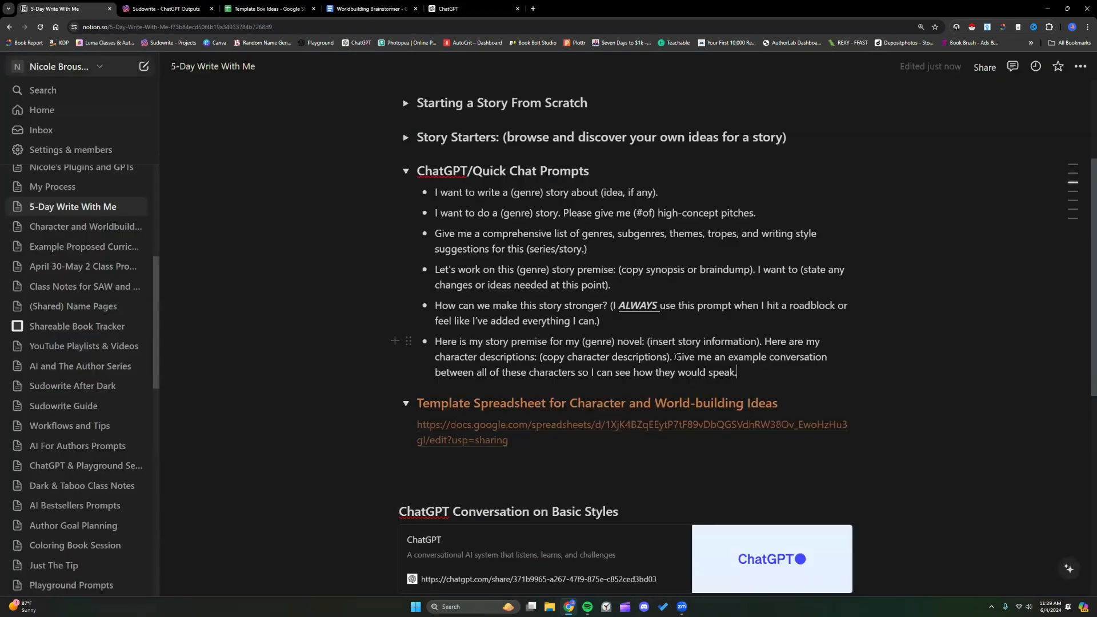
{"action": "left_click_drag", "start_coordinate": [675, 356], "coordinate": [744, 372]}
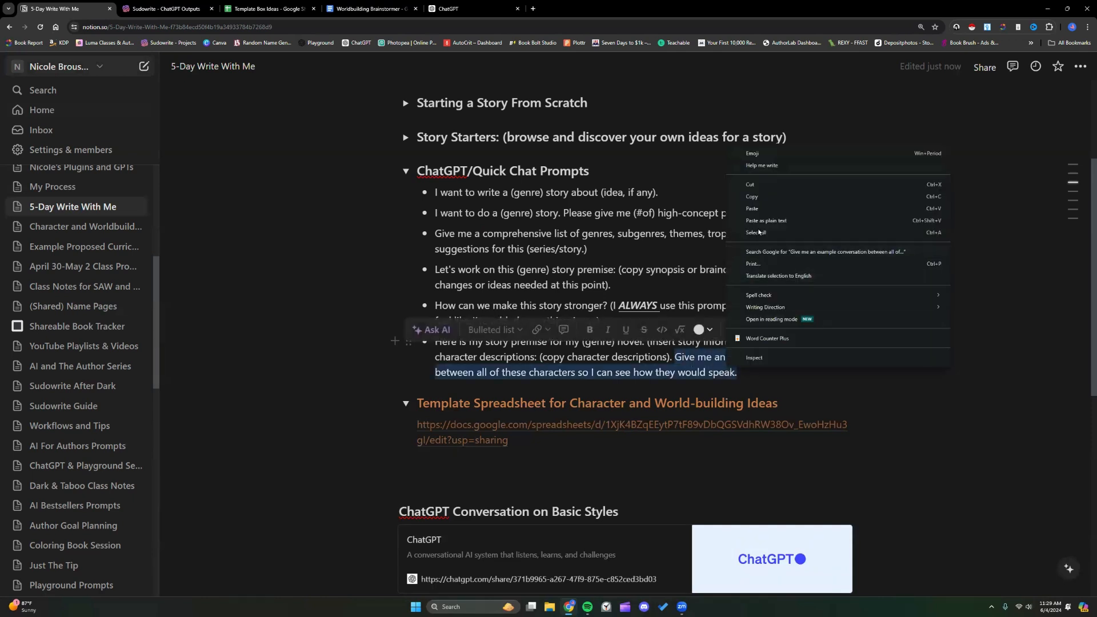
{"action": "key", "text": "ctrl+v"}
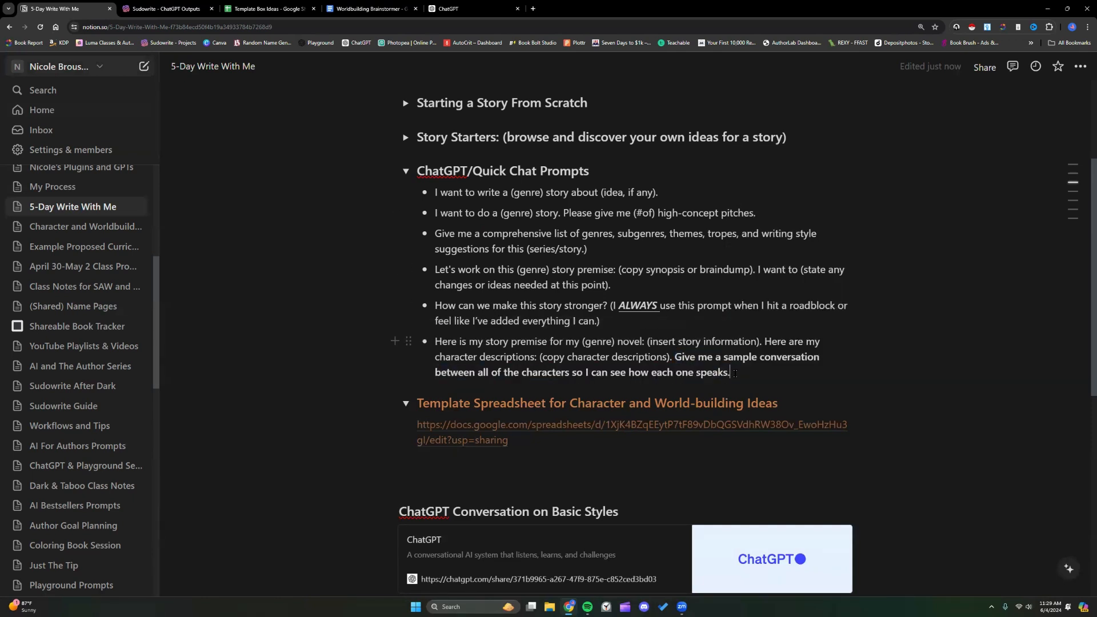
{"action": "left_click_drag", "start_coordinate": [736, 373], "coordinate": [676, 357]}
{"action": "left_click", "coordinate": [591, 331]}
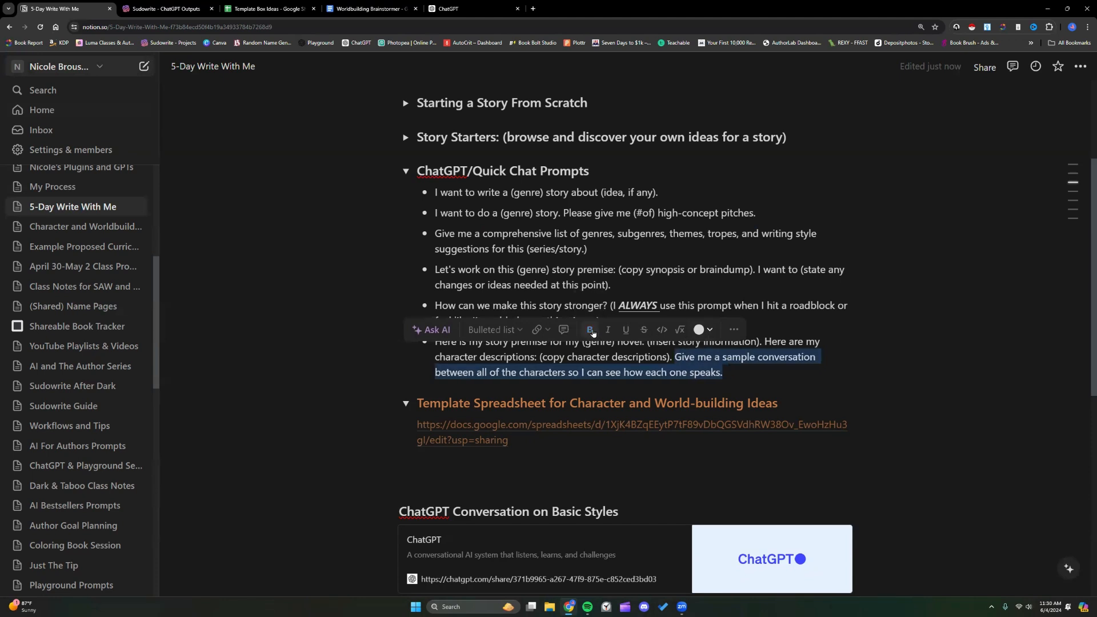
{"action": "left_click", "coordinate": [730, 372]}
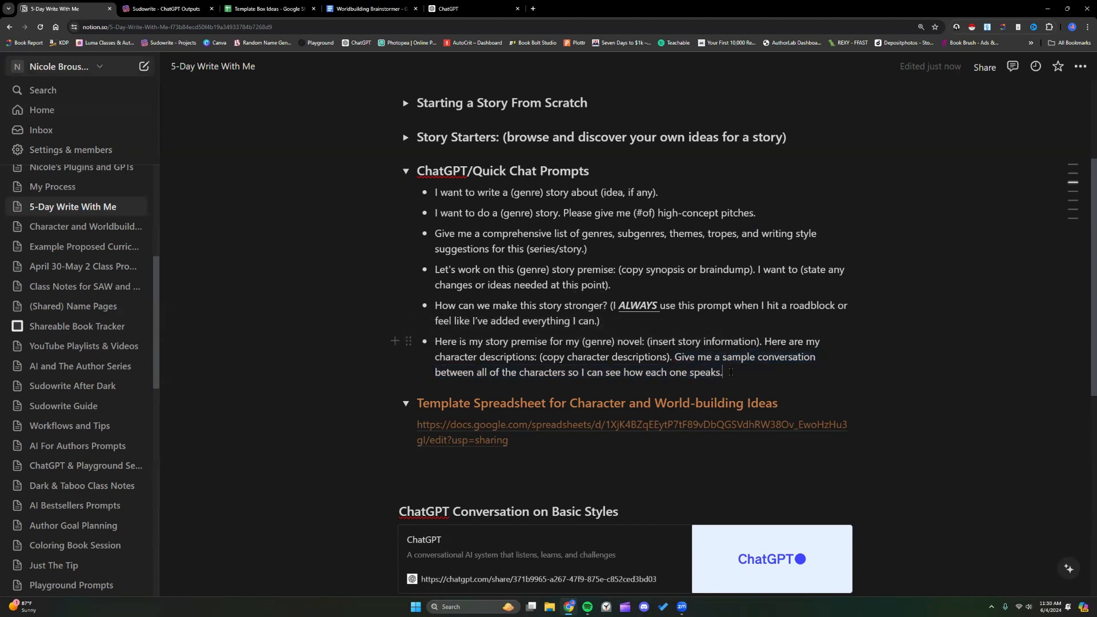
- Copy the entire story premise and character conversation bullet, and collapse the ChatGPT/Quick Chat Prompts section
{"action": "left_click_drag", "start_coordinate": [731, 372], "coordinate": [436, 342]}
{"action": "right_click", "coordinate": [470, 352]}
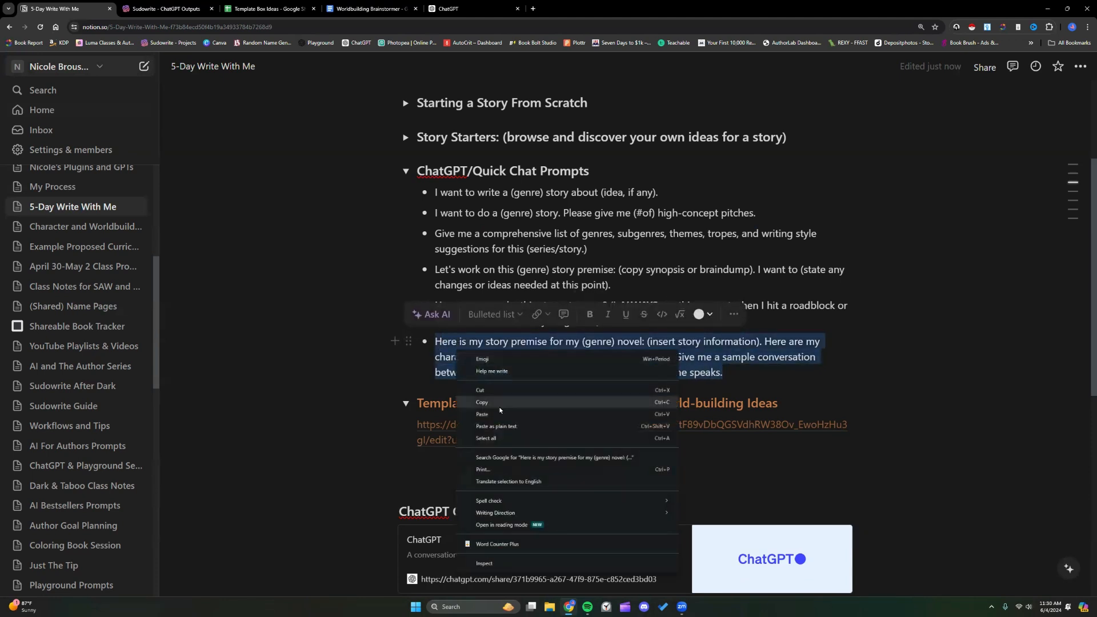
{"action": "left_click", "coordinate": [500, 408]}
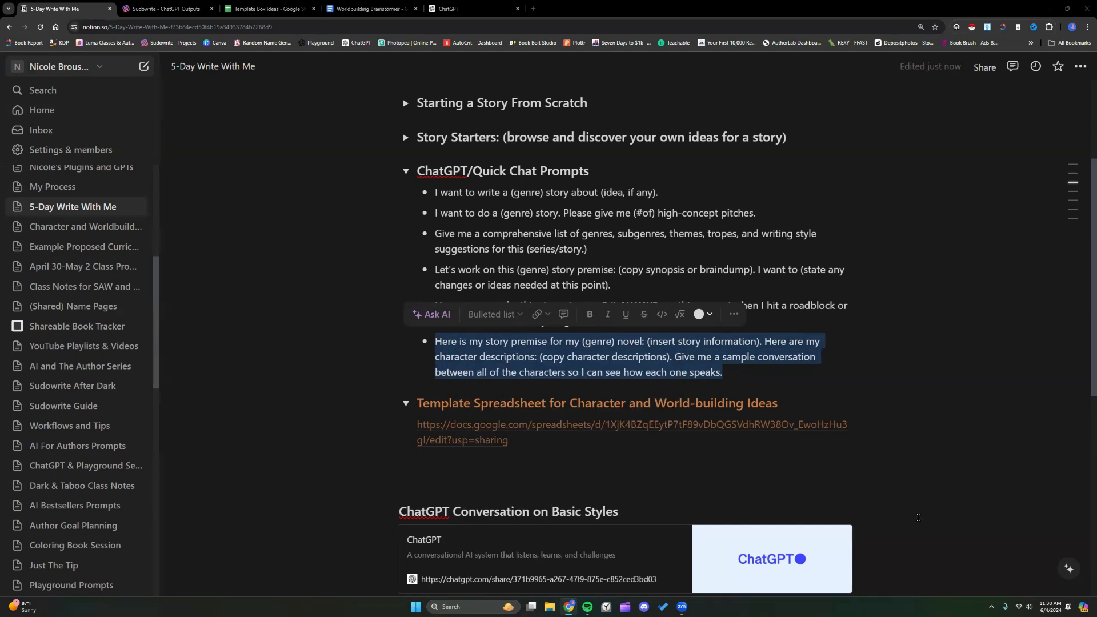
{"action": "left_click", "coordinate": [781, 373]}
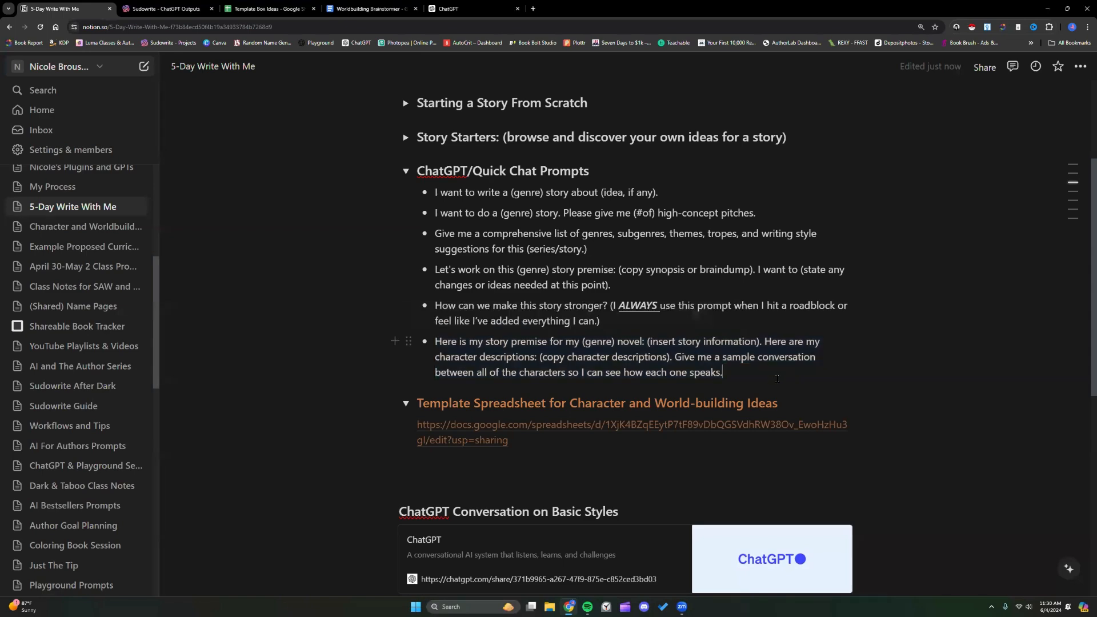
{"action": "left_click", "coordinate": [405, 172]}
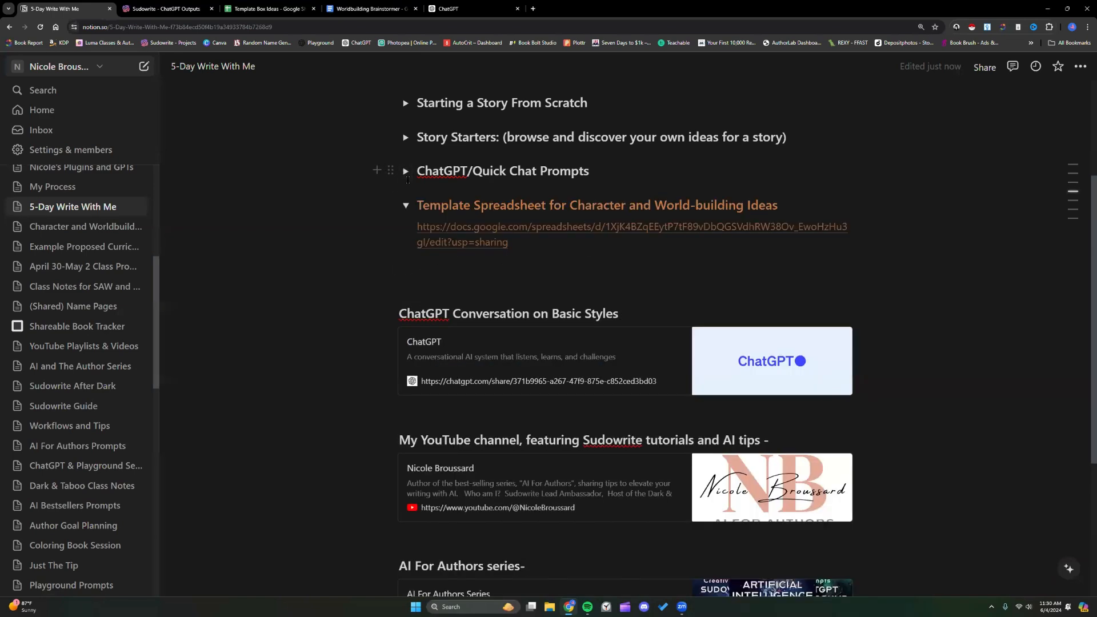
- Return to Sudowrite and finish the Quick Chat message's Asher sentence with "like a dick who doesn't care about the law."
{"action": "left_click", "coordinate": [166, 9]}
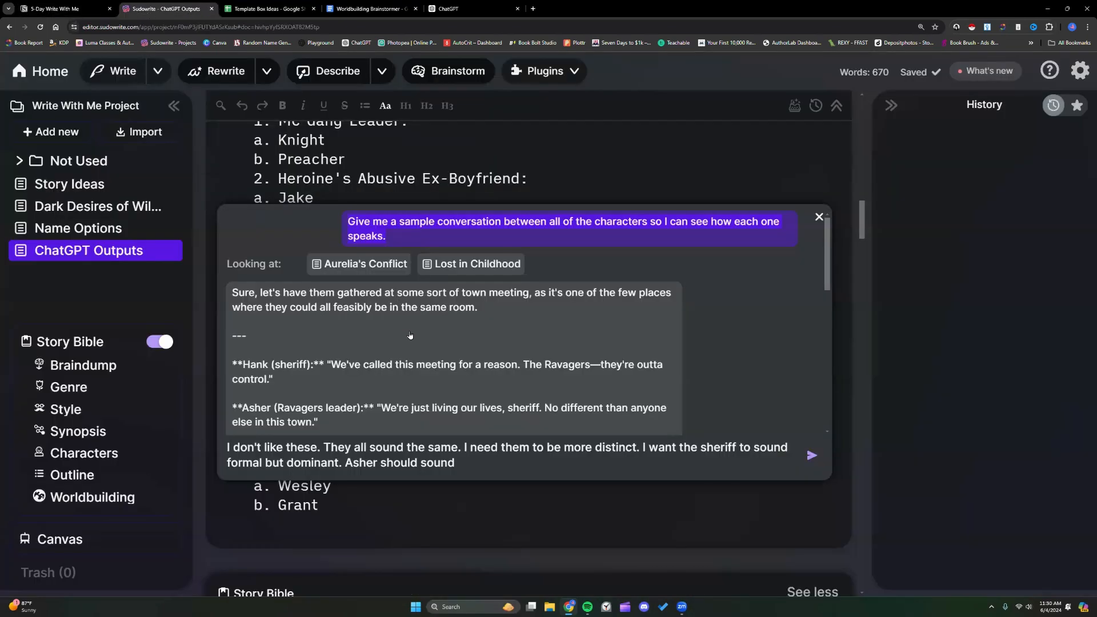
{"action": "scroll", "coordinate": [411, 337], "scroll_direction": "down", "scroll_amount": 10}
{"action": "scroll", "coordinate": [412, 336], "scroll_direction": "up", "scroll_amount": 10}
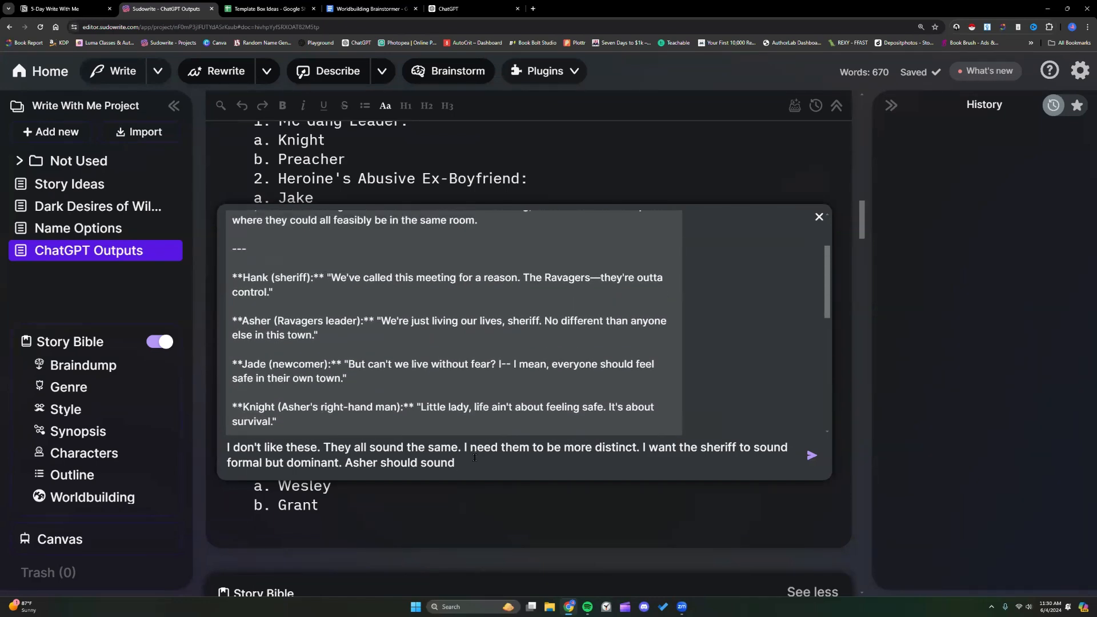
{"action": "type", "text": "likd a dick."}
{"action": "left_click", "coordinate": [478, 463]}
{"action": "key", "text": "BackSpace"}
{"action": "type", "text": "e"}
{"action": "key", "text": "BackSpace"}
{"action": "type", "text": "who doesn't care "}
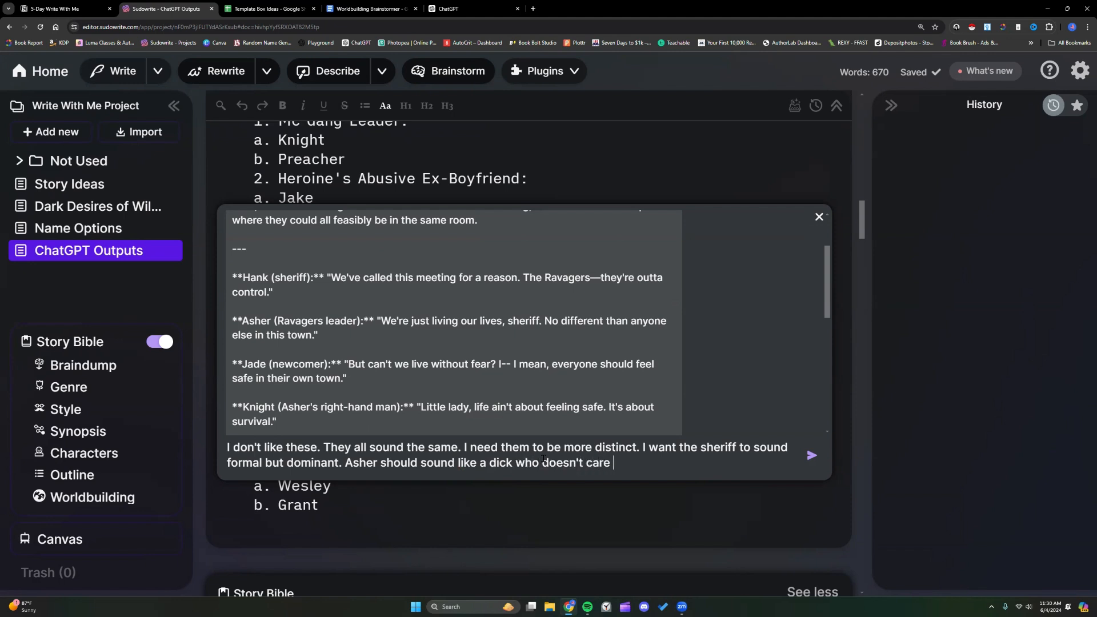
{"action": "type", "text": "about the law."}
{"action": "left_click", "coordinate": [697, 462]}
- Add "Jade is shy and timid." to the Quick Chat message after checking the earlier conversation, and send it
{"action": "scroll", "coordinate": [406, 331], "scroll_direction": "down", "scroll_amount": 2}
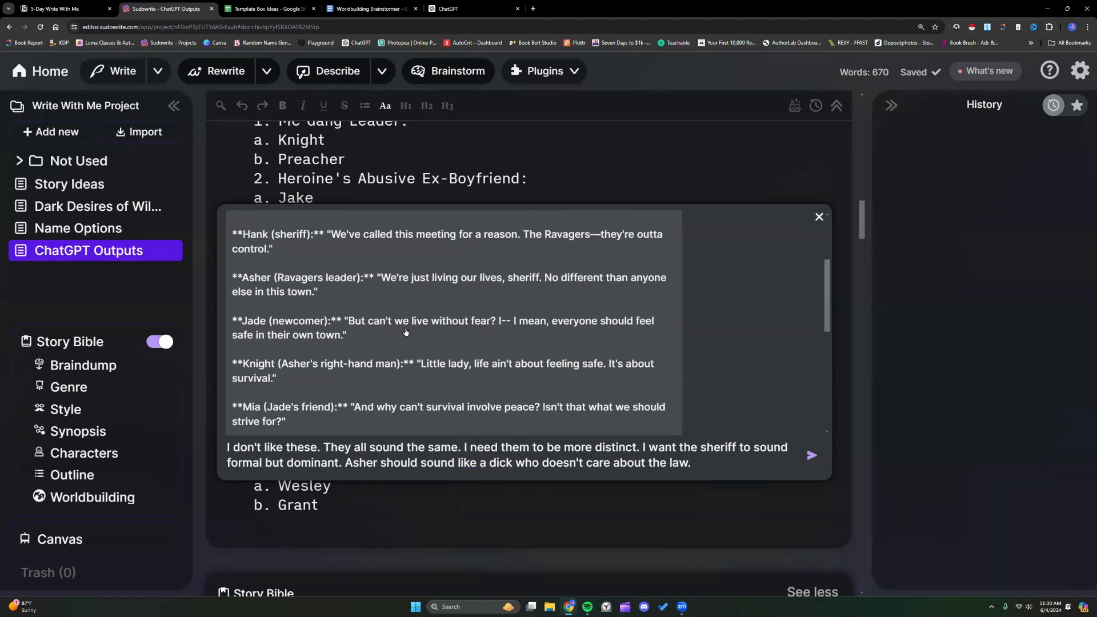
{"action": "scroll", "coordinate": [362, 325], "scroll_direction": "down", "scroll_amount": 1}
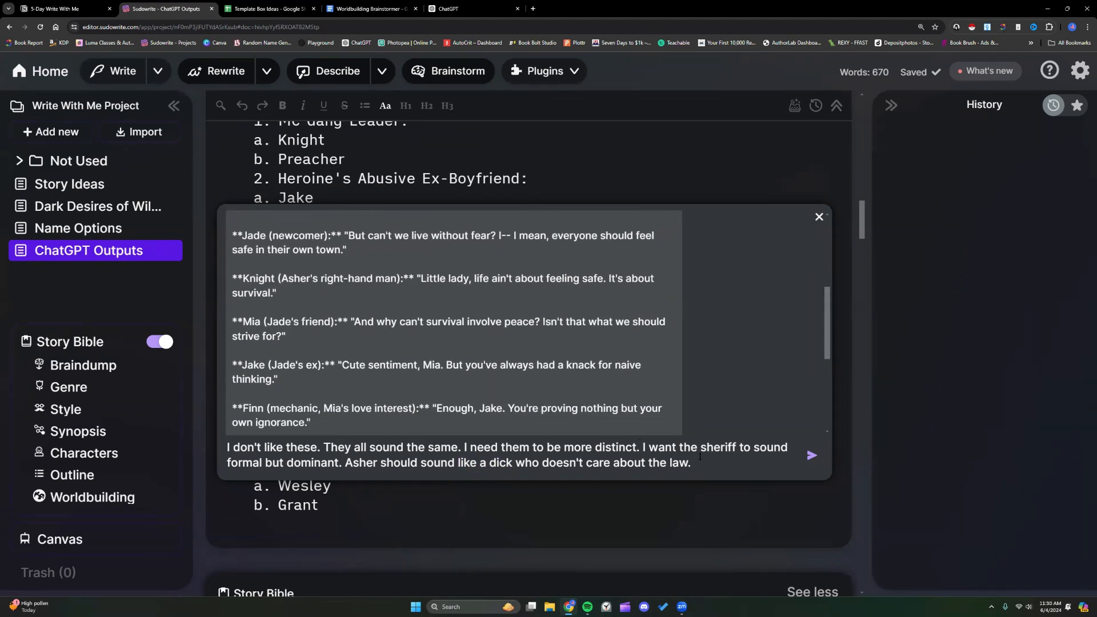
{"action": "type", "text": "Jade is shy and timid."}
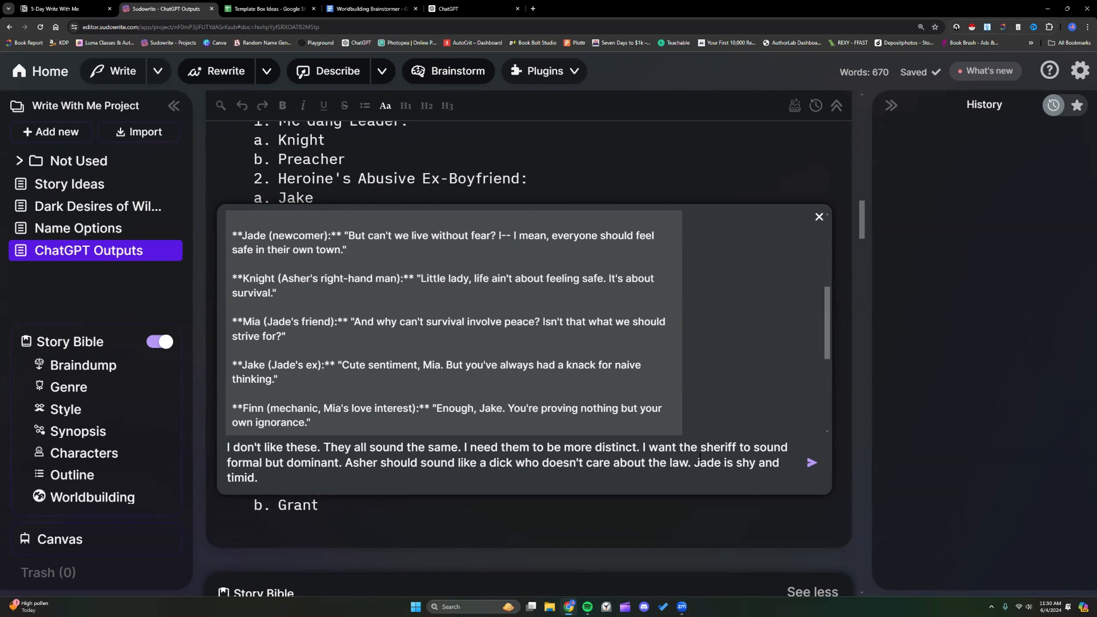
{"action": "scroll", "coordinate": [546, 365], "scroll_direction": "down", "scroll_amount": 4}
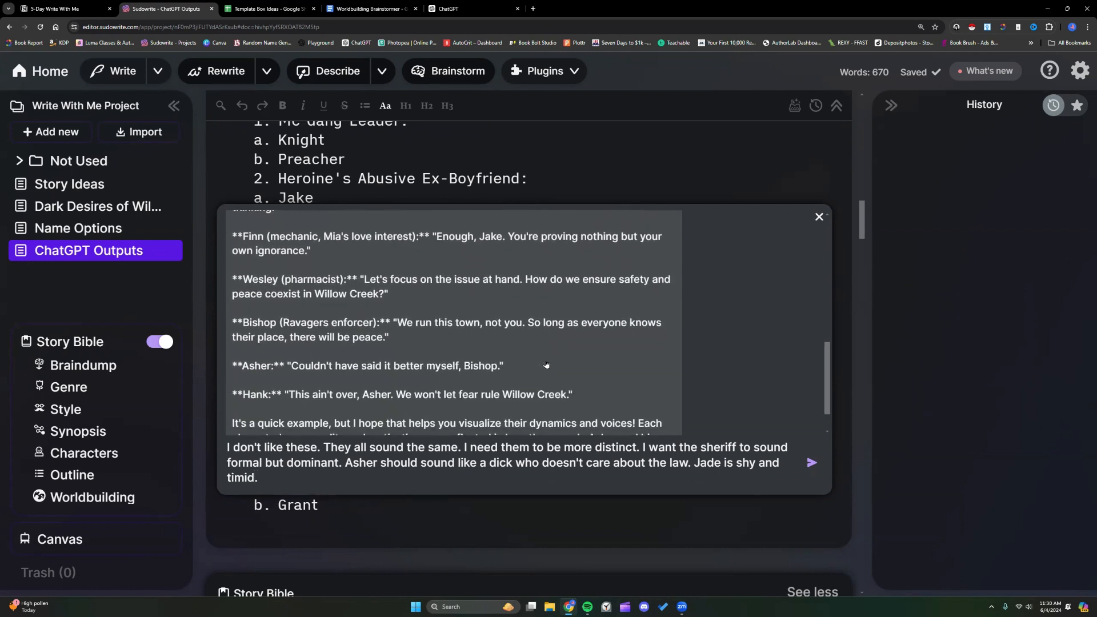
{"action": "scroll", "coordinate": [546, 364], "scroll_direction": "down", "scroll_amount": 1}
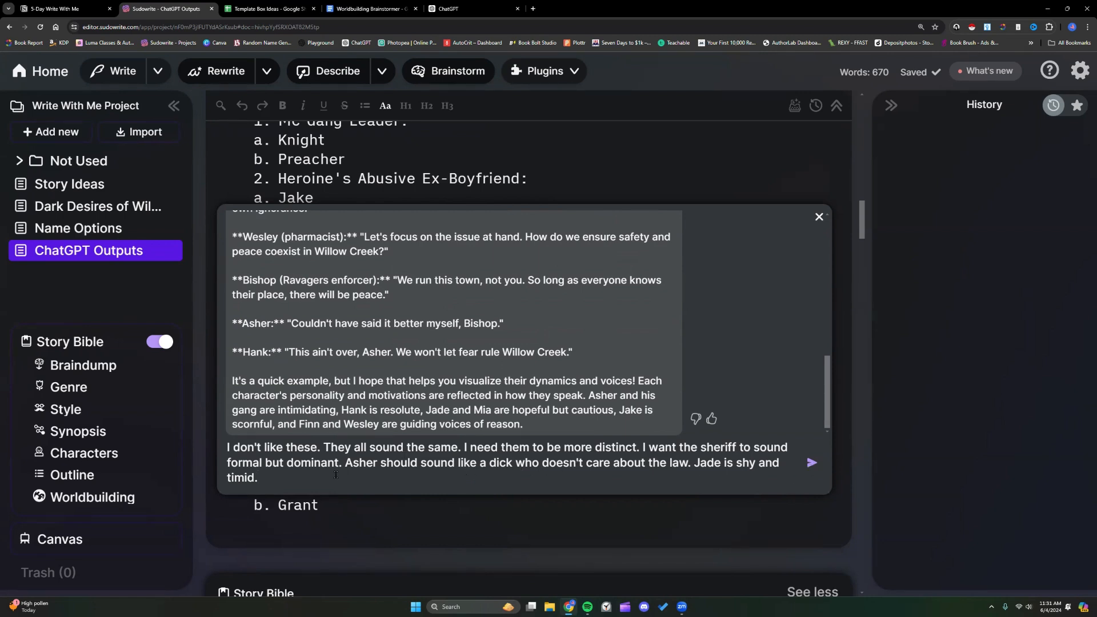
{"action": "key", "text": "Return"}
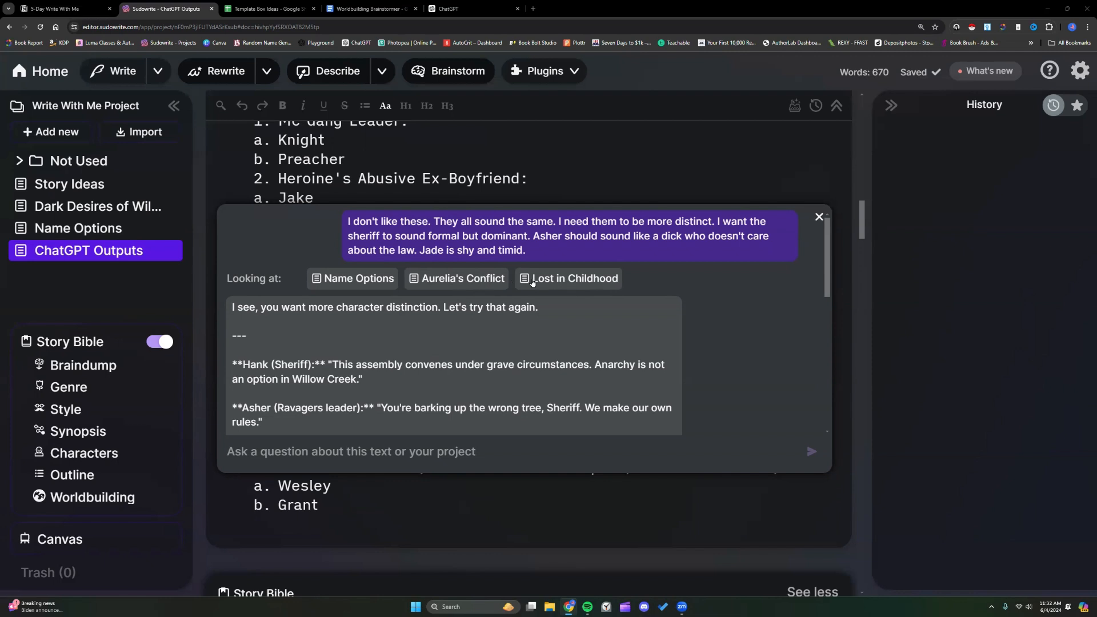
- Read through the revised sample conversation, examining how distinct each character's dialogue sounds, including Knight's line
{"action": "scroll", "coordinate": [532, 283], "scroll_direction": "down", "scroll_amount": 3}
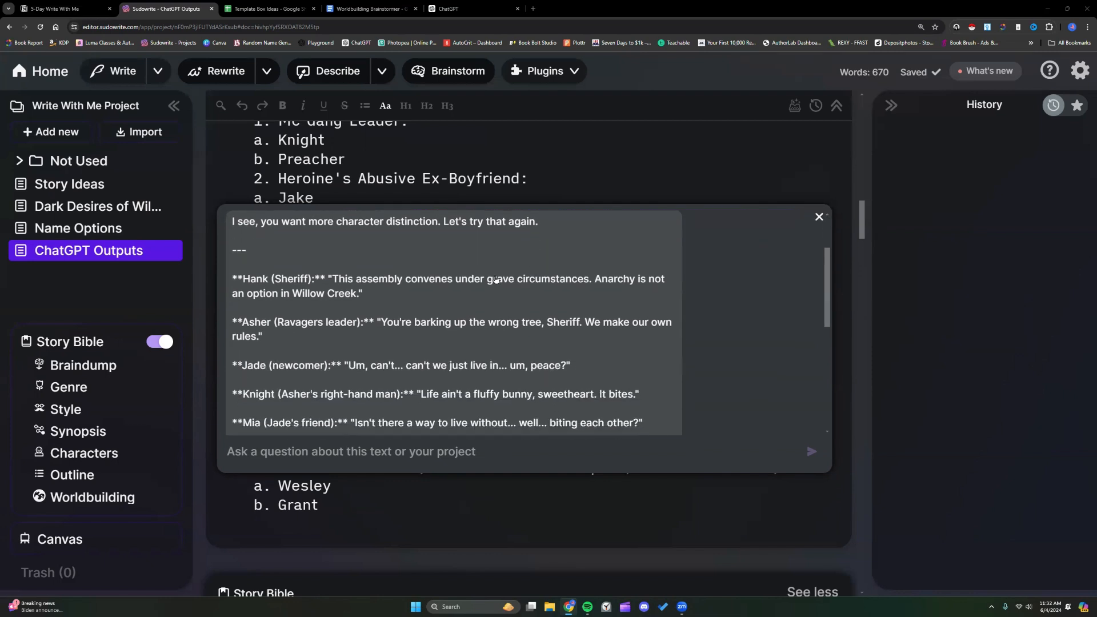
{"action": "scroll", "coordinate": [462, 263], "scroll_direction": "down", "scroll_amount": 1}
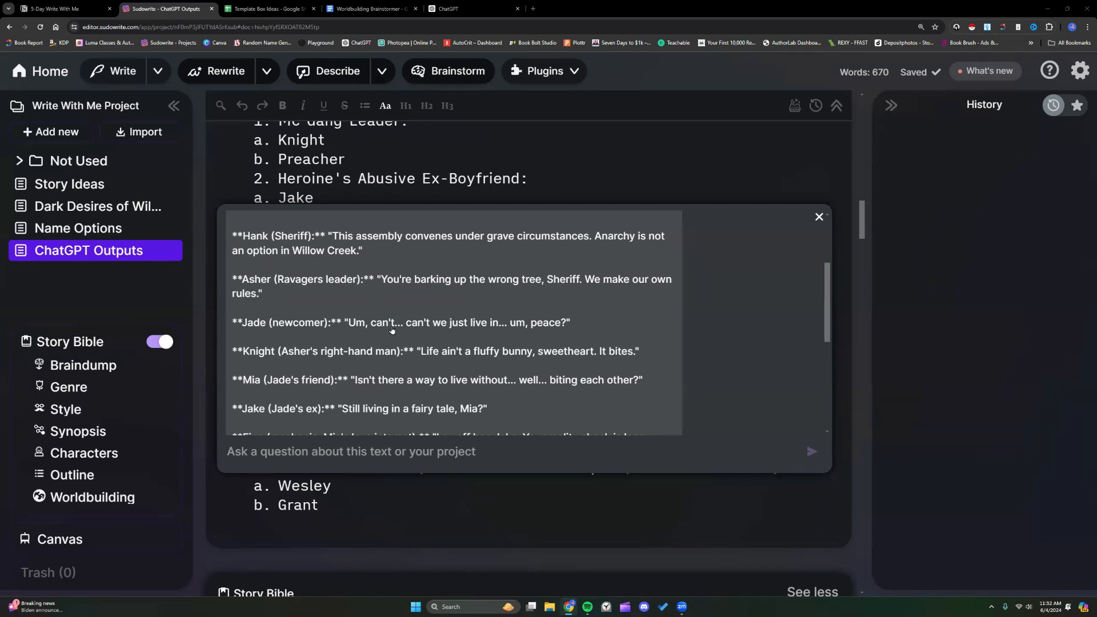
{"action": "scroll", "coordinate": [392, 330], "scroll_direction": "down", "scroll_amount": 1}
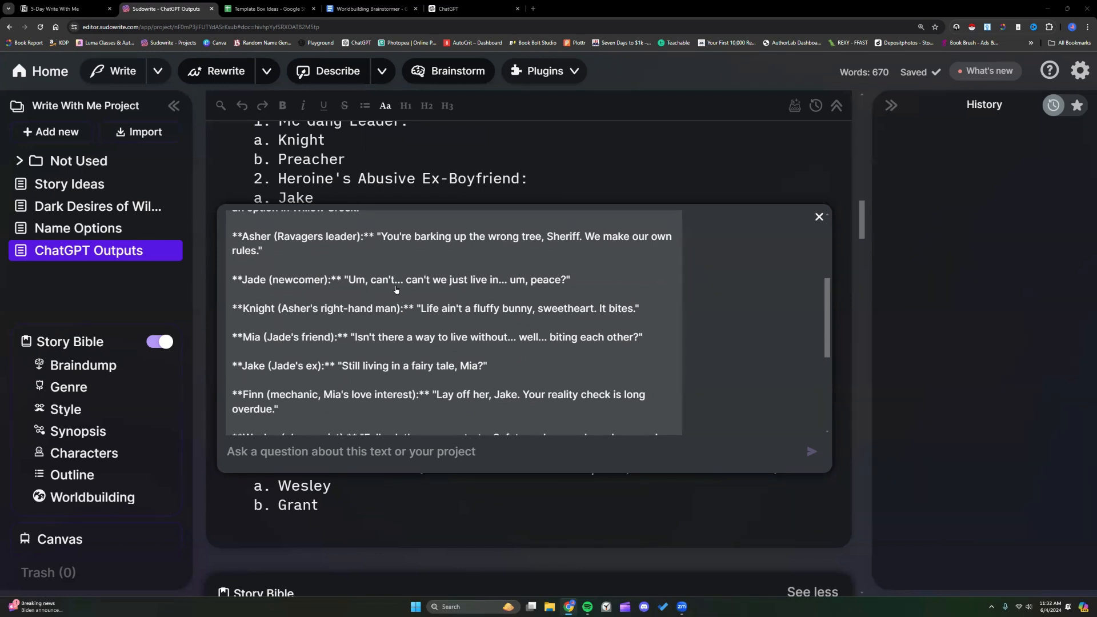
{"action": "scroll", "coordinate": [391, 296], "scroll_direction": "down", "scroll_amount": 1}
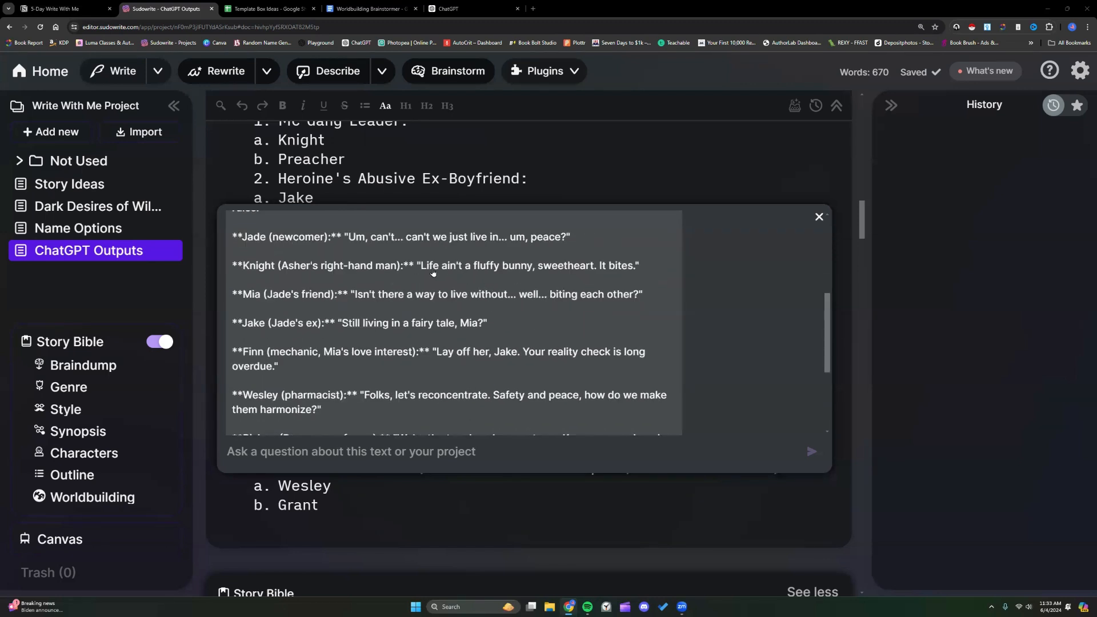
{"action": "left_click_drag", "start_coordinate": [416, 268], "coordinate": [648, 272]}
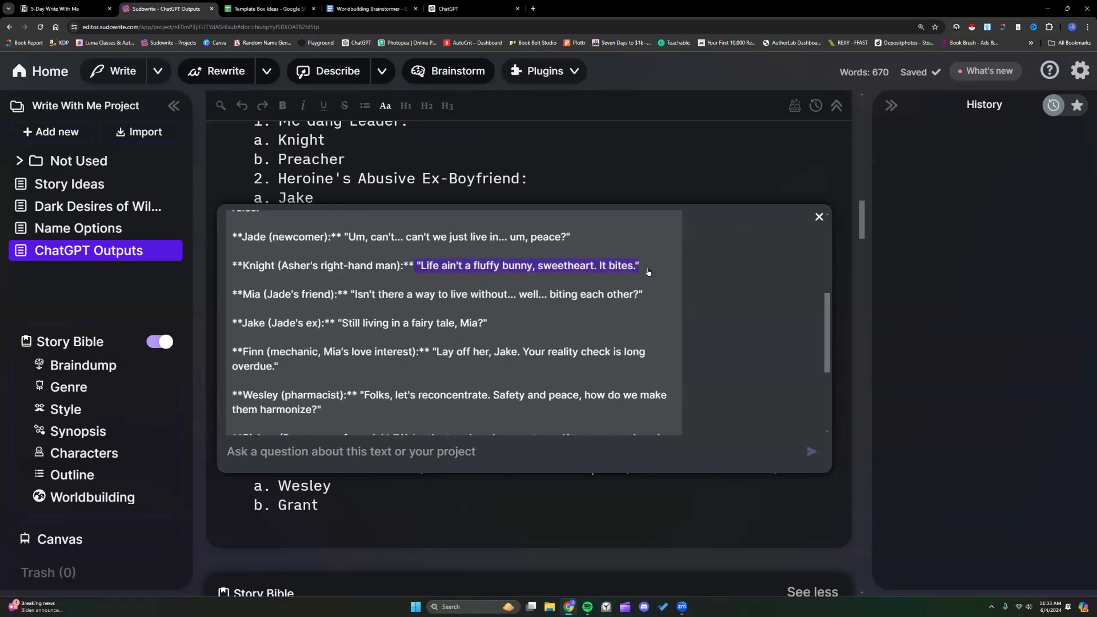
{"action": "left_click", "coordinate": [420, 344]}
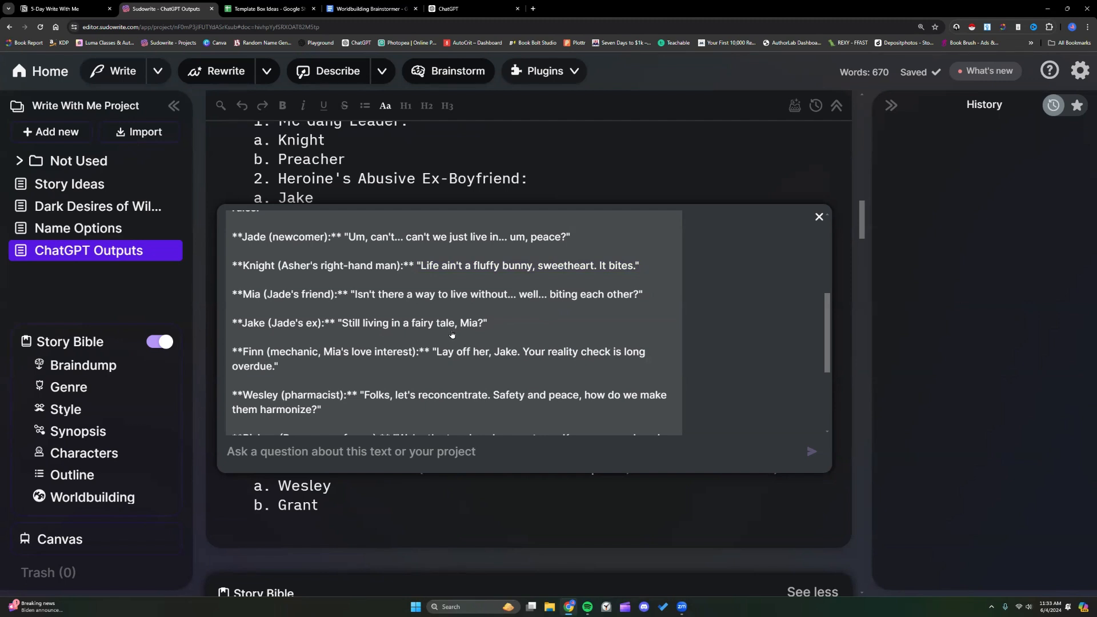
- Copy the chat's entire revised dialogue reply, from its introductory sentence through its closing explanation, and close the chat
{"action": "scroll", "coordinate": [452, 335], "scroll_direction": "down", "scroll_amount": 1}
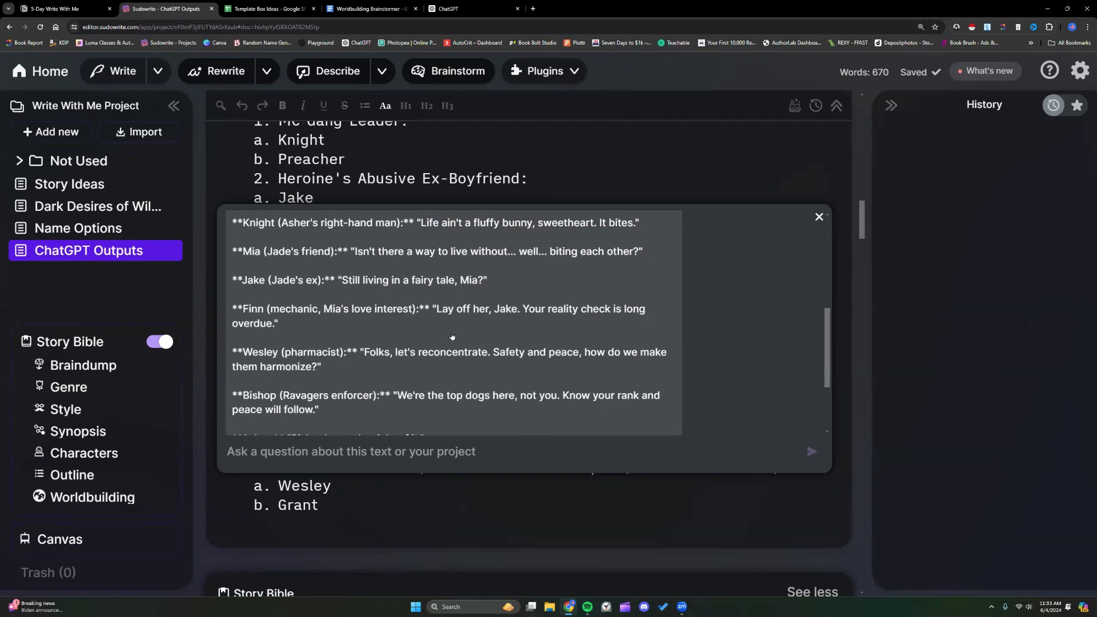
{"action": "scroll", "coordinate": [452, 336], "scroll_direction": "down", "scroll_amount": 3}
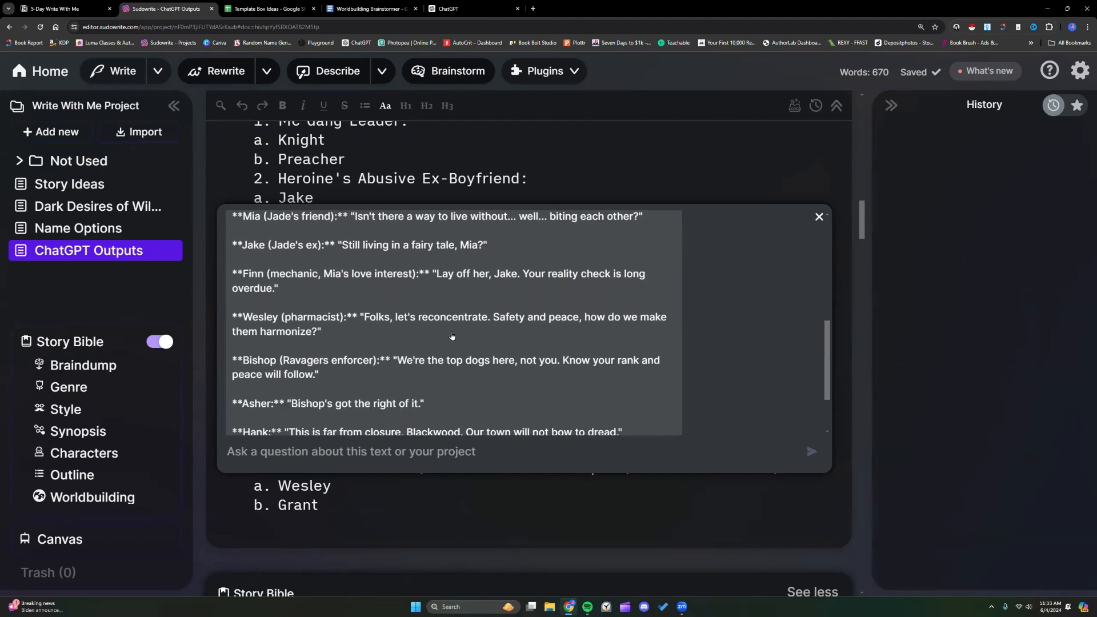
{"action": "scroll", "coordinate": [439, 320], "scroll_direction": "up", "scroll_amount": 3}
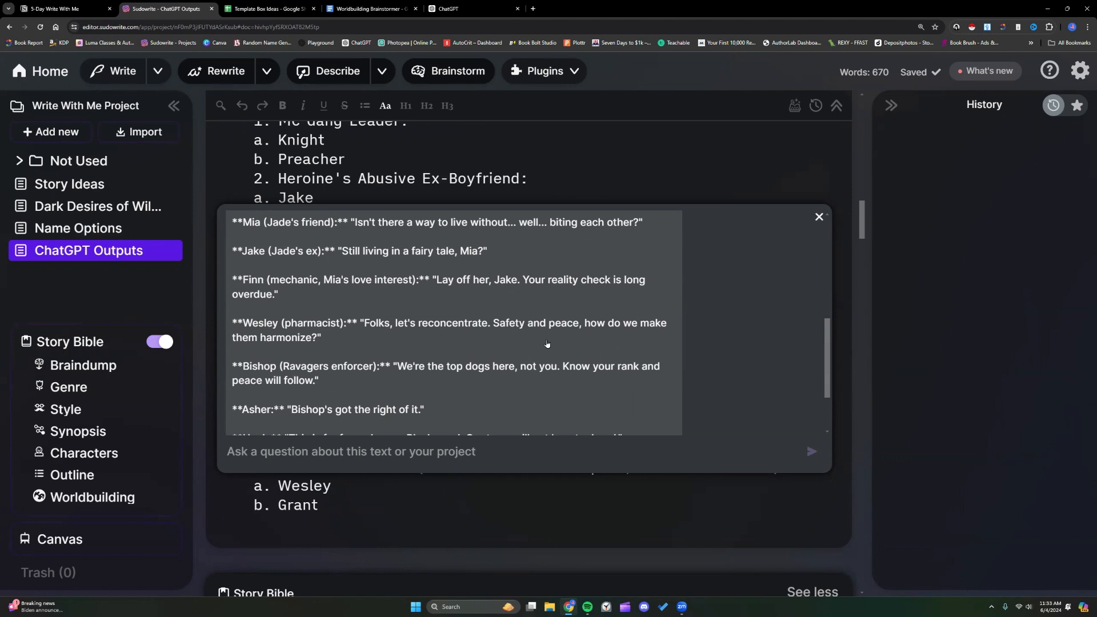
{"action": "scroll", "coordinate": [434, 400], "scroll_direction": "up", "scroll_amount": 6}
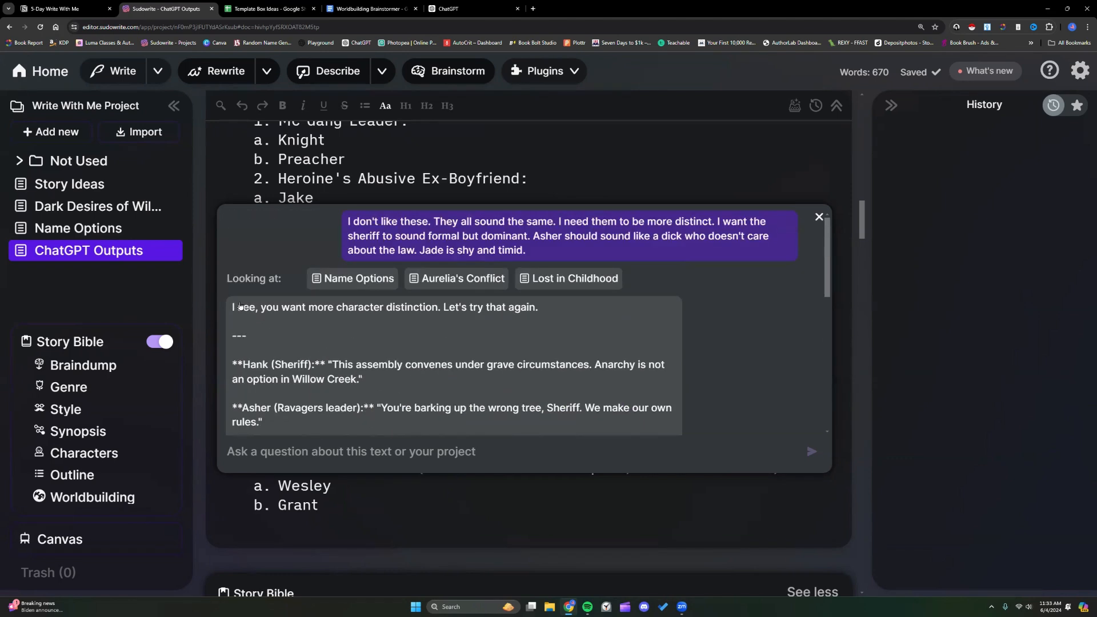
{"action": "left_click_drag", "start_coordinate": [230, 307], "coordinate": [464, 424]}
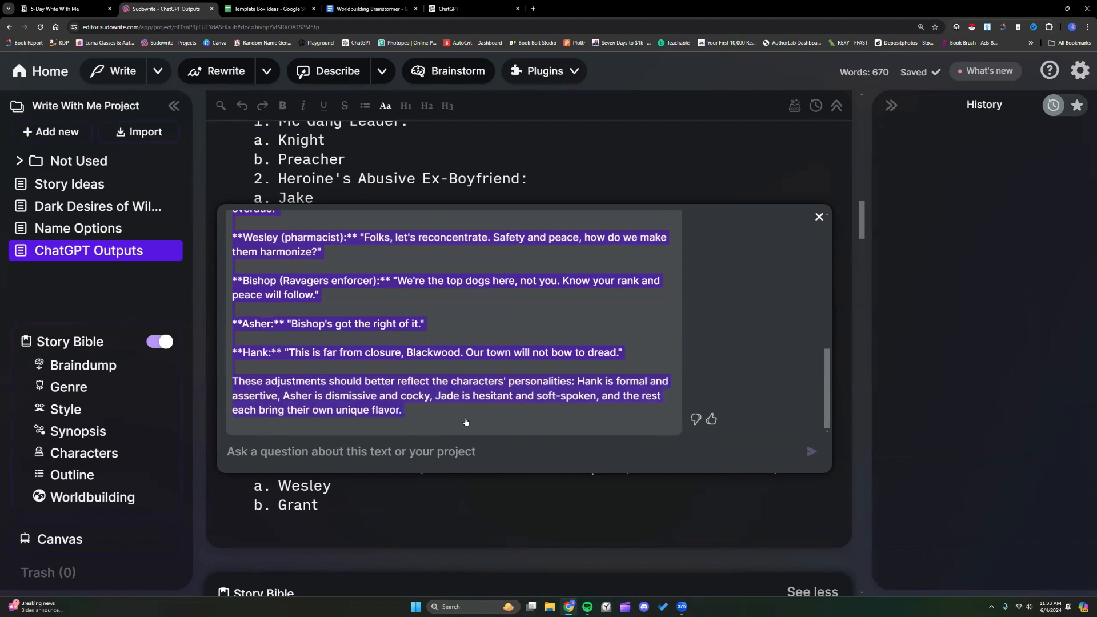
{"action": "left_click", "coordinate": [819, 219]}
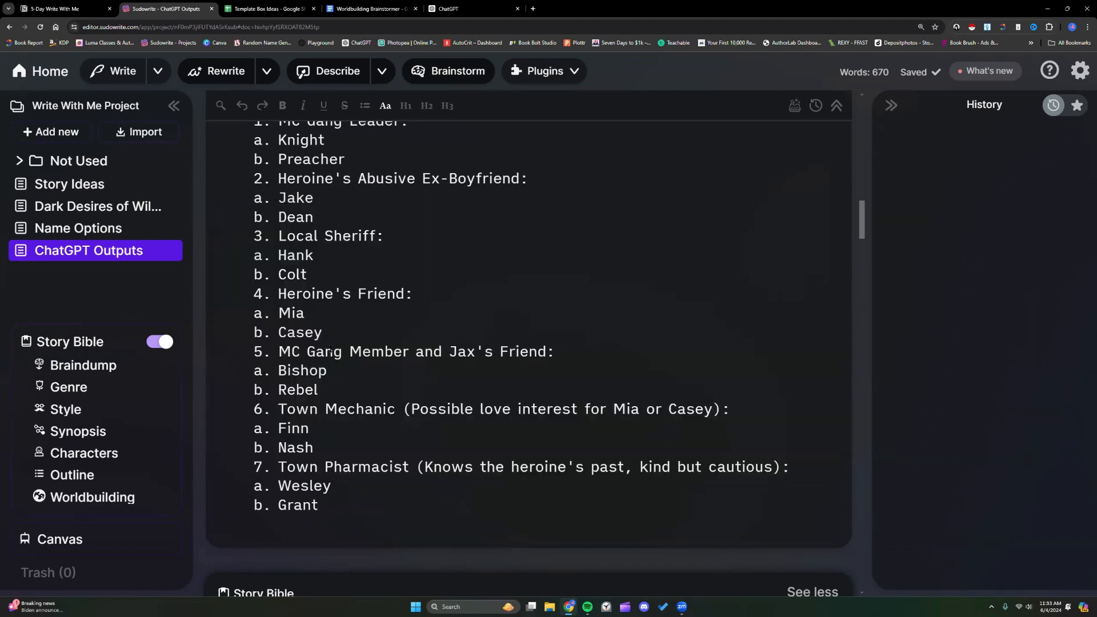
- Create a blank document in the project and paste the copied dialogue reply into its body
{"action": "left_click", "coordinate": [50, 133]}
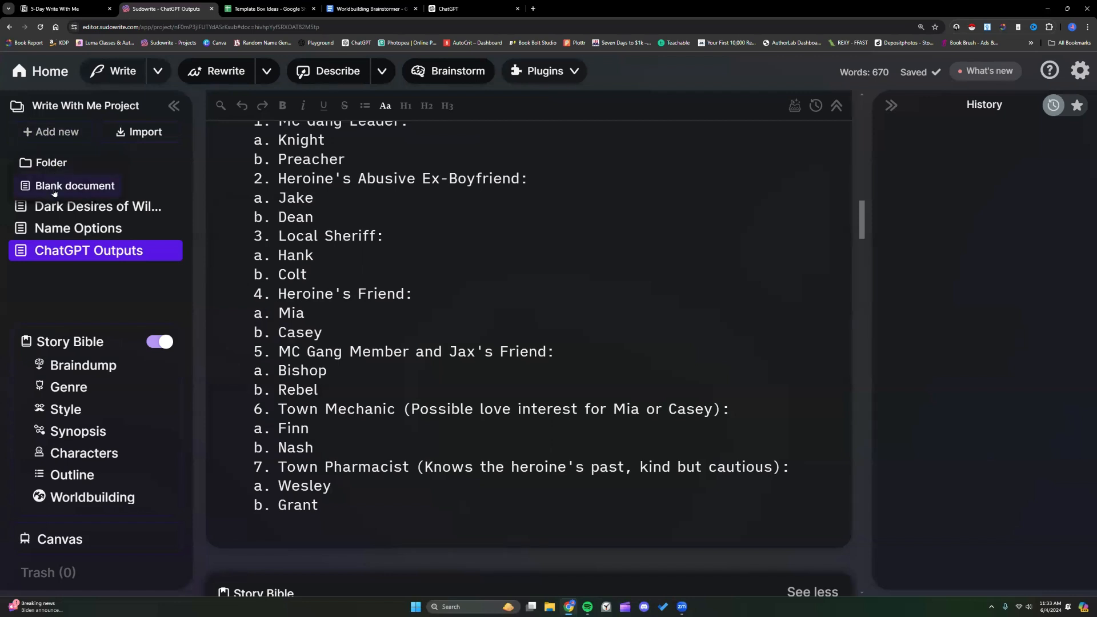
{"action": "left_click", "coordinate": [75, 186]}
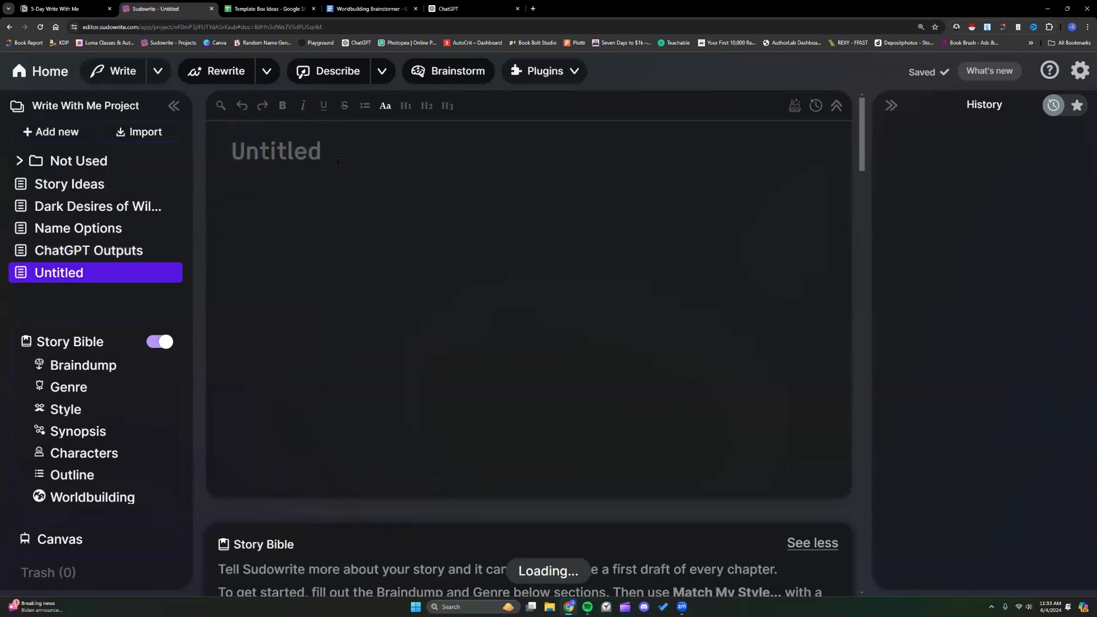
{"action": "right_click", "coordinate": [313, 190]}
{"action": "left_click", "coordinate": [354, 288]}
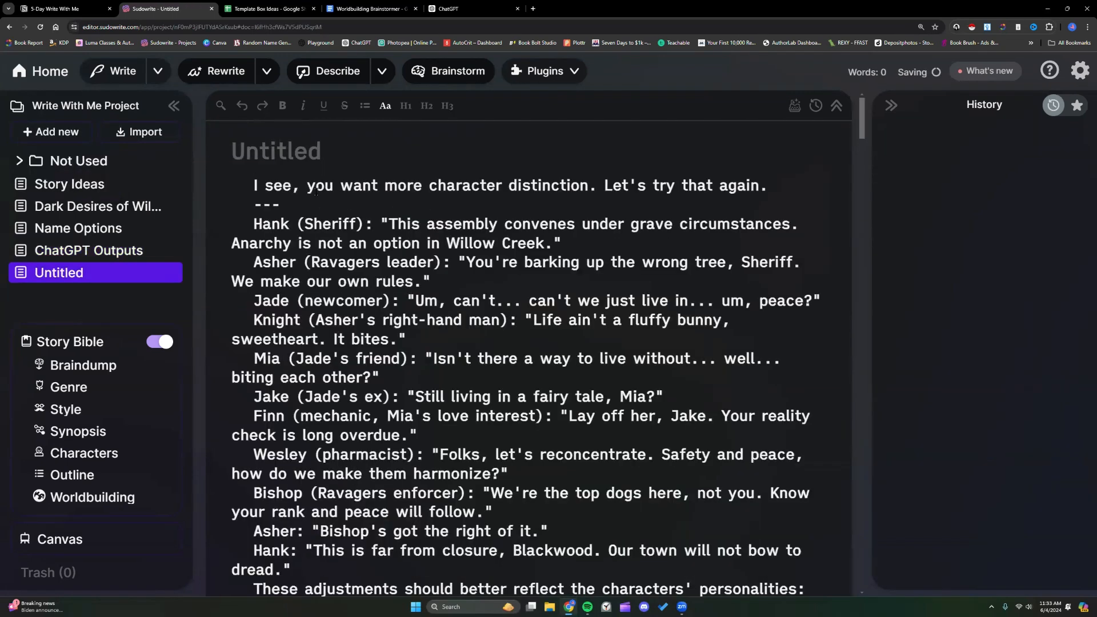
- Title the document "Dialogue" and delete the introductory sentence and dashed separator above the first character's line
{"action": "double_click", "coordinate": [311, 155]}
{"action": "type", "text": "Dialogue"}
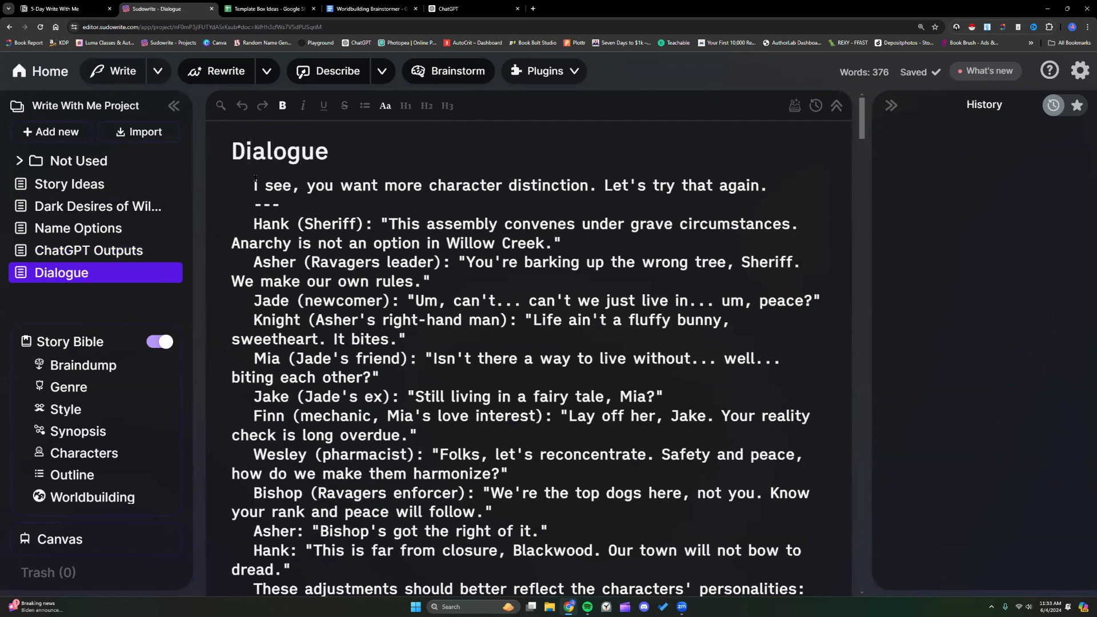
{"action": "left_click_drag", "start_coordinate": [253, 184], "coordinate": [299, 203]}
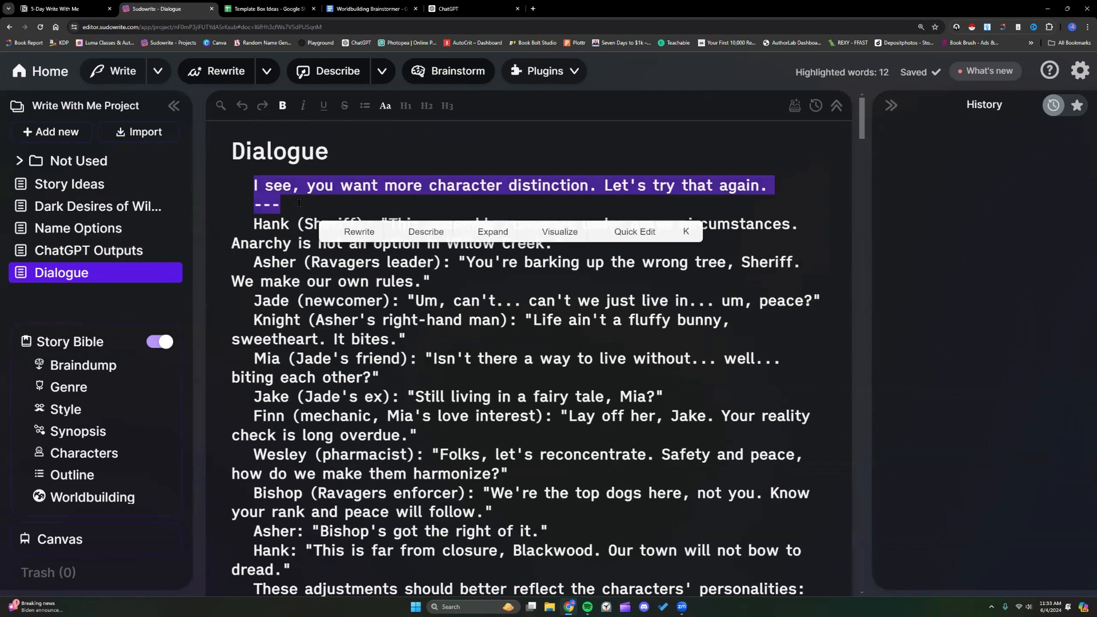
{"action": "key", "text": "BackSpace"}
- Insert a blank line after each character's line in the first copy of the dialogue, from the sheriff's opening to the final exchange
{"action": "left_click", "coordinate": [591, 228]}
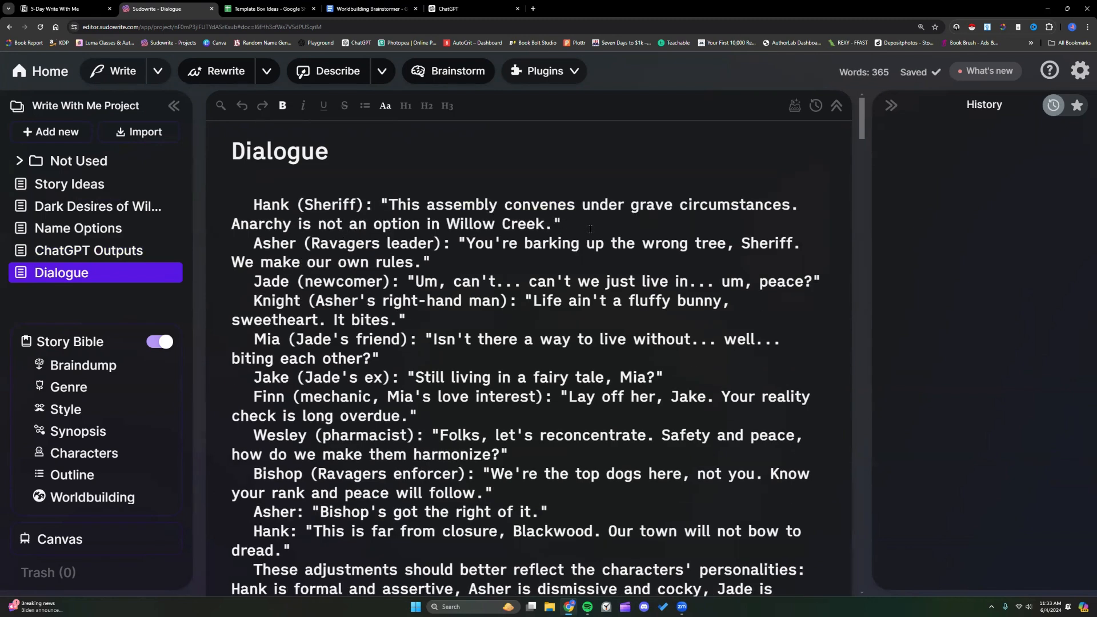
{"action": "key", "text": "Return"}
{"action": "left_click", "coordinate": [479, 284]}
{"action": "key", "text": "Return"}
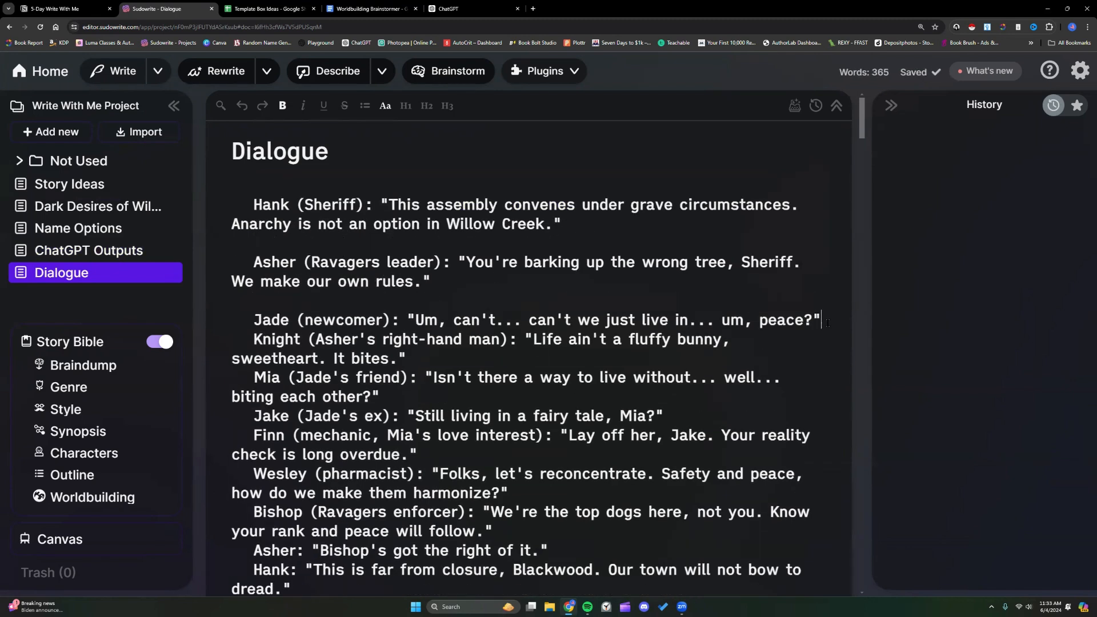
{"action": "left_click", "coordinate": [822, 320]}
{"action": "key", "text": "Return"}
{"action": "left_click", "coordinate": [407, 378]}
{"action": "key", "text": "Return"}
{"action": "scroll", "coordinate": [419, 346], "scroll_direction": "down", "scroll_amount": 2}
{"action": "left_click", "coordinate": [419, 345]}
{"action": "key", "text": "Return"}
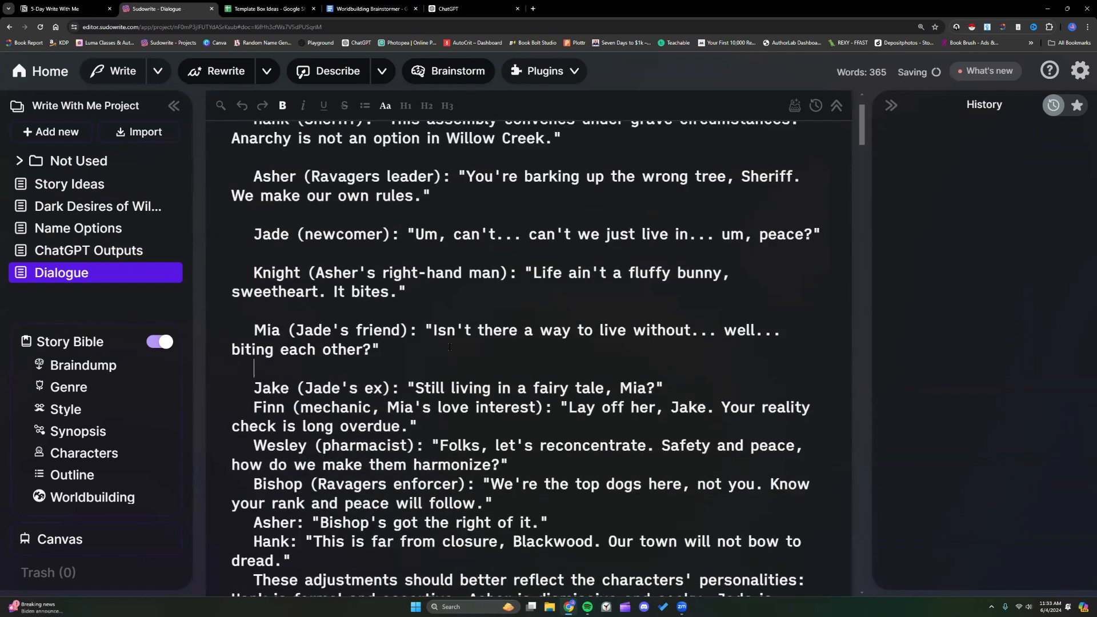
{"action": "scroll", "coordinate": [419, 345], "scroll_direction": "down", "scroll_amount": 2}
{"action": "left_click", "coordinate": [668, 302]}
{"action": "key", "text": "Return"}
{"action": "left_click", "coordinate": [511, 350]}
{"action": "key", "text": "Return"}
{"action": "scroll", "coordinate": [510, 350], "scroll_direction": "down", "scroll_amount": 2}
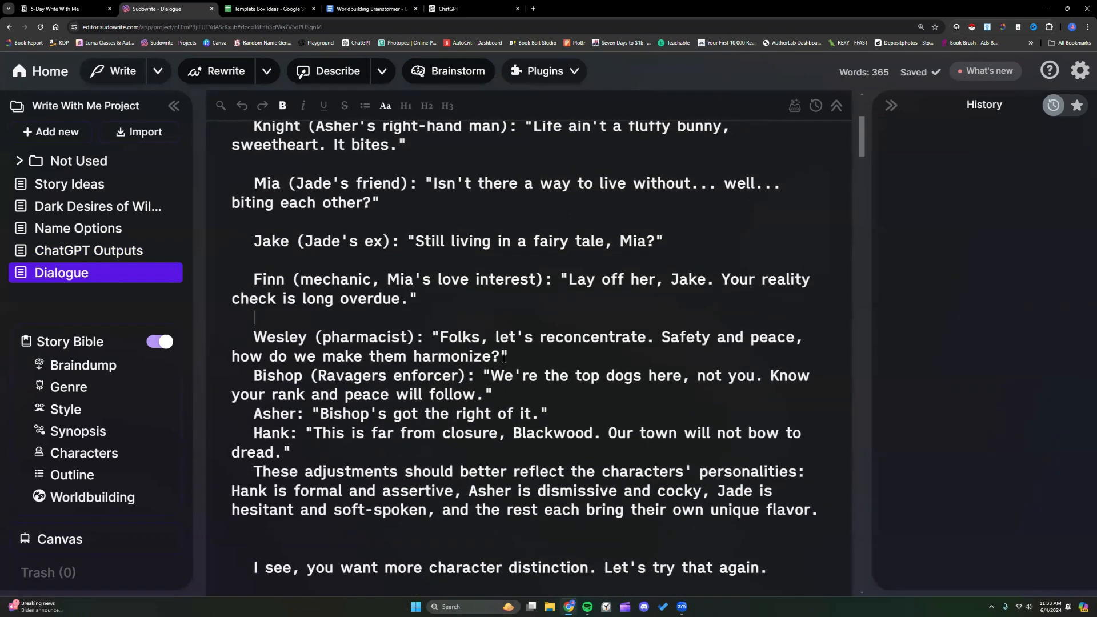
{"action": "left_click", "coordinate": [508, 331]}
{"action": "key", "text": "Return"}
{"action": "left_click", "coordinate": [518, 385]}
{"action": "key", "text": "Return"}
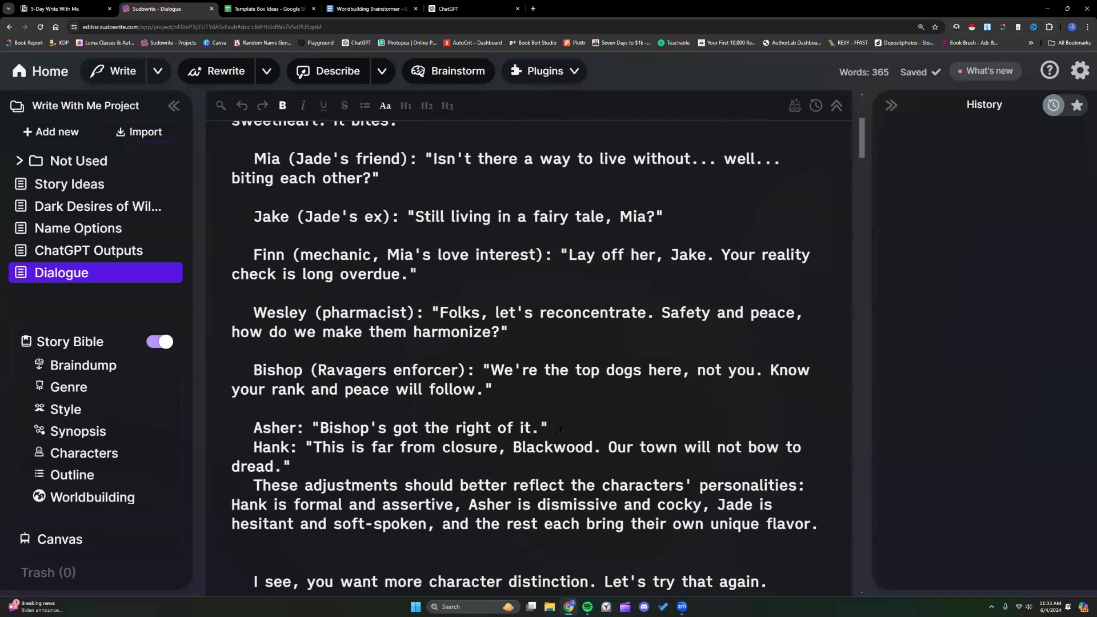
{"action": "left_click", "coordinate": [550, 428]}
{"action": "key", "text": "Return"}
- Delete the explanation, the repeated introductory sentence and the dashed separator between the two copies of the dialogue
{"action": "scroll", "coordinate": [550, 428], "scroll_direction": "down", "scroll_amount": 2}
{"action": "scroll", "coordinate": [343, 404], "scroll_direction": "down", "scroll_amount": 3}
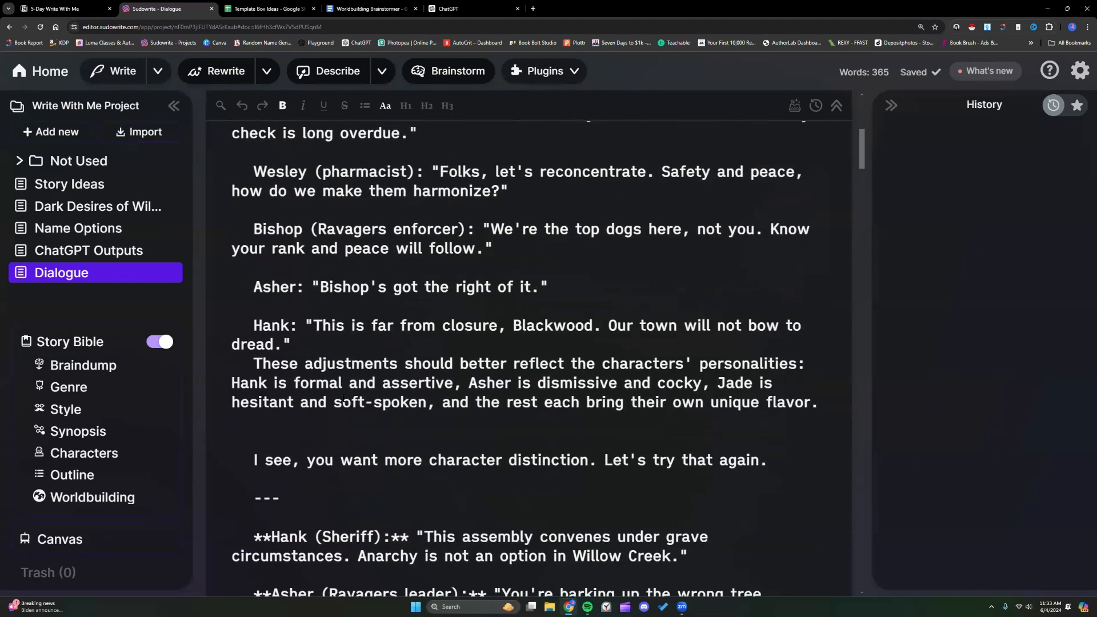
{"action": "left_click_drag", "start_coordinate": [256, 290], "coordinate": [768, 387]}
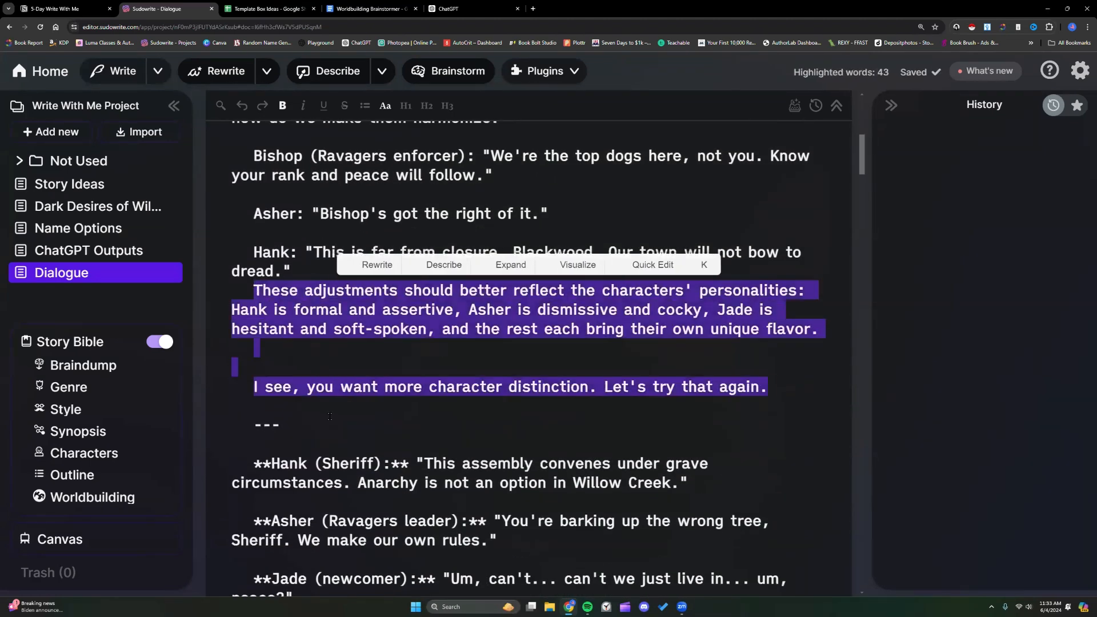
{"action": "key", "text": "BackSpace"}
{"action": "scroll", "coordinate": [332, 427], "scroll_direction": "up", "scroll_amount": 2}
{"action": "scroll", "coordinate": [330, 423], "scroll_direction": "down", "scroll_amount": 2}
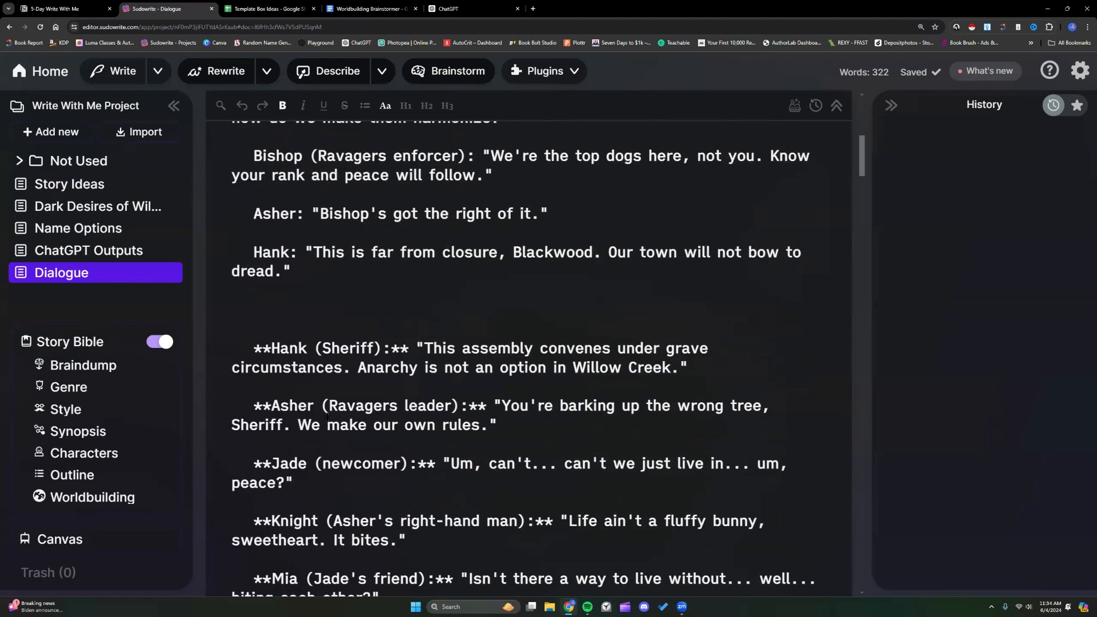
{"action": "scroll", "coordinate": [275, 352], "scroll_direction": "down", "scroll_amount": 1}
{"action": "scroll", "coordinate": [274, 353], "scroll_direction": "up", "scroll_amount": 3}
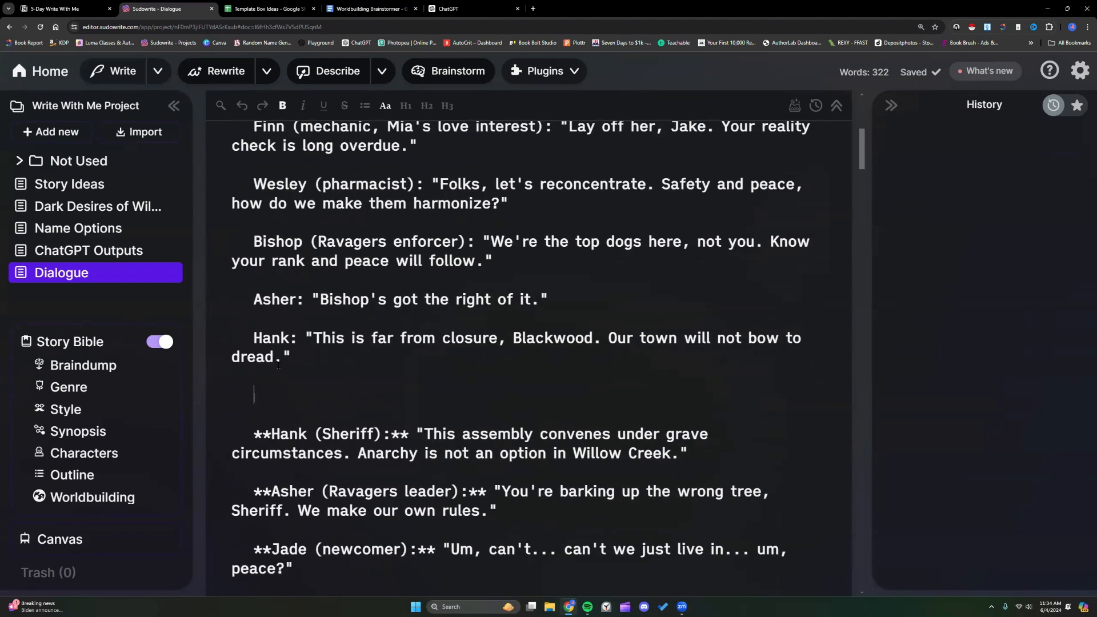
{"action": "left_click_drag", "start_coordinate": [294, 359], "coordinate": [276, 273]}
{"action": "scroll", "coordinate": [275, 273], "scroll_direction": "up", "scroll_amount": 1}
{"action": "scroll", "coordinate": [275, 272], "scroll_direction": "up", "scroll_amount": 6}
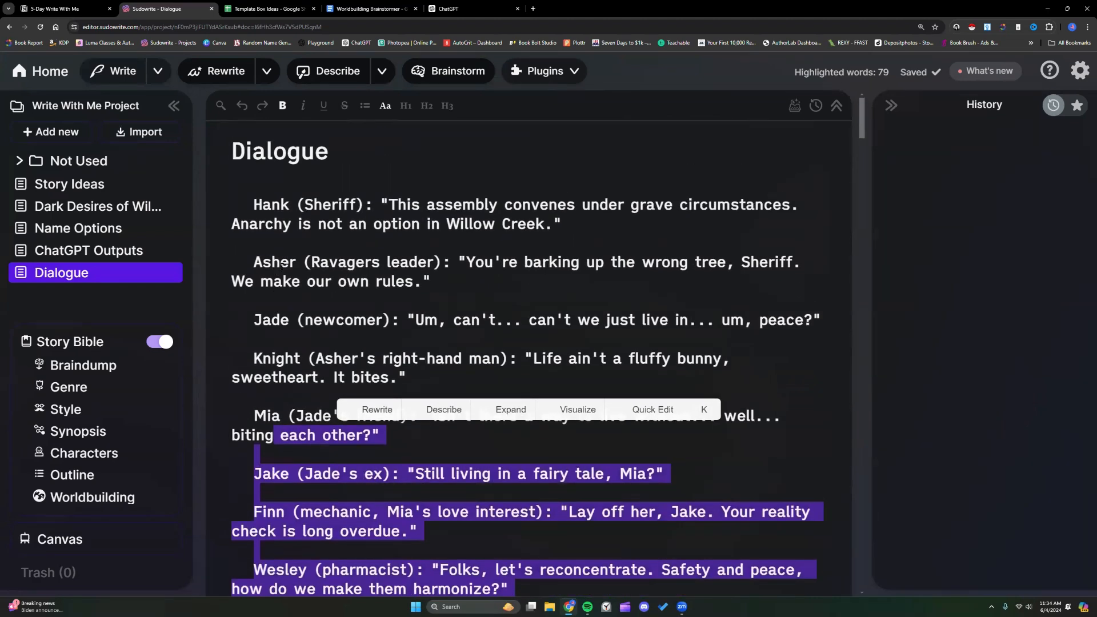
{"action": "left_click", "coordinate": [310, 261]}
- Delete the explanatory paragraph about the characters' personalities at the end of the second dialogue copy
{"action": "scroll", "coordinate": [307, 260], "scroll_direction": "down", "scroll_amount": 10}
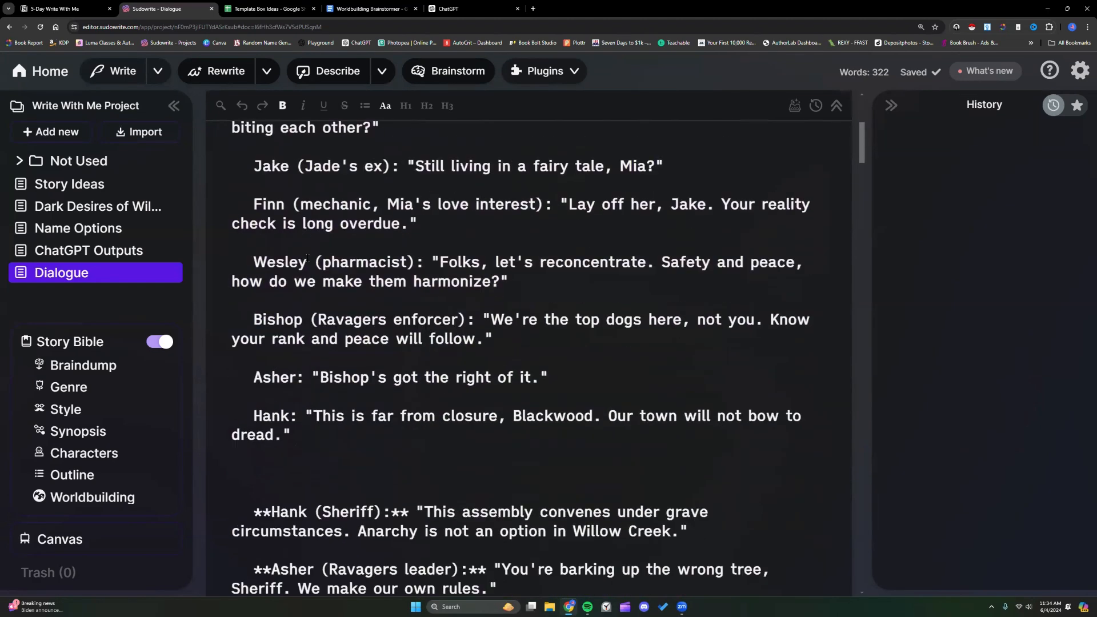
{"action": "scroll", "coordinate": [307, 260], "scroll_direction": "down", "scroll_amount": 1}
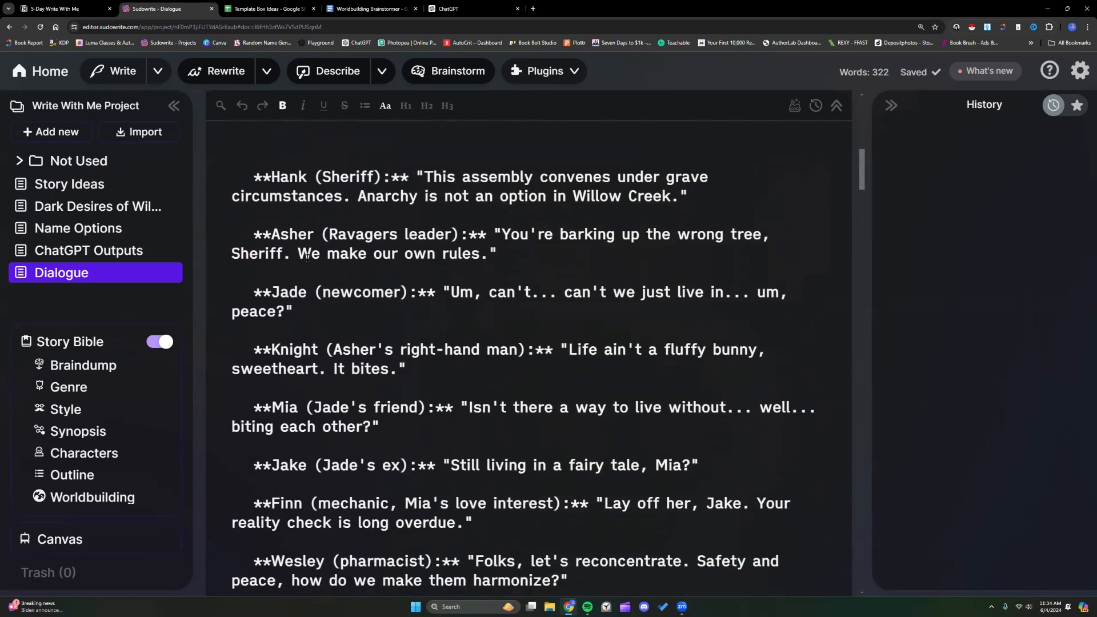
{"action": "scroll", "coordinate": [307, 259], "scroll_direction": "down", "scroll_amount": 5}
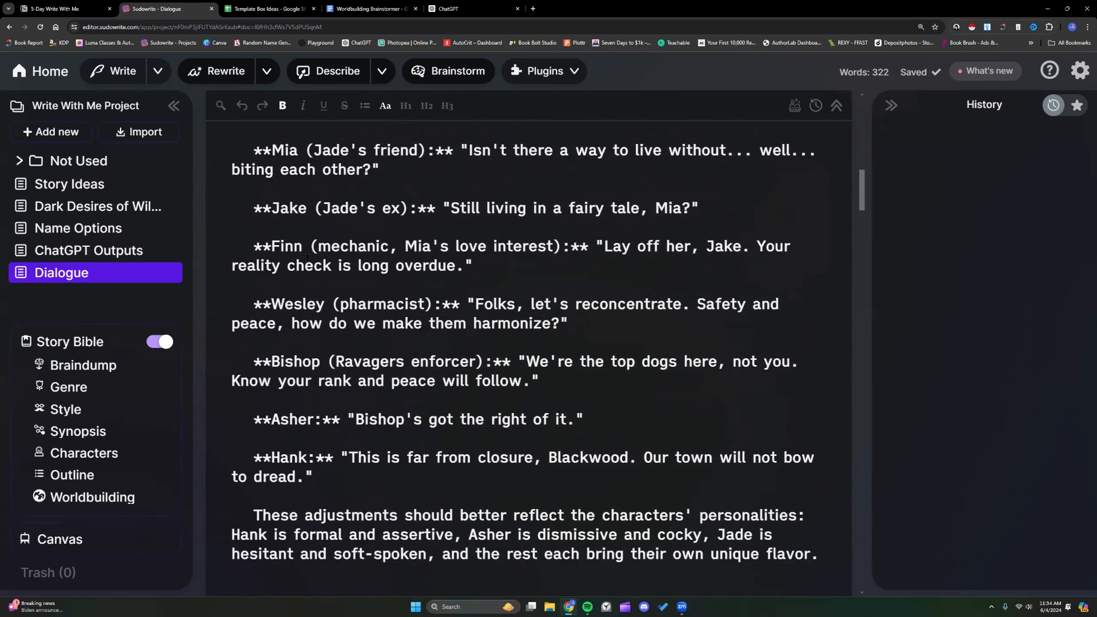
{"action": "left_click", "coordinate": [256, 389]}
{"action": "left_click_drag", "start_coordinate": [271, 392], "coordinate": [839, 428]}
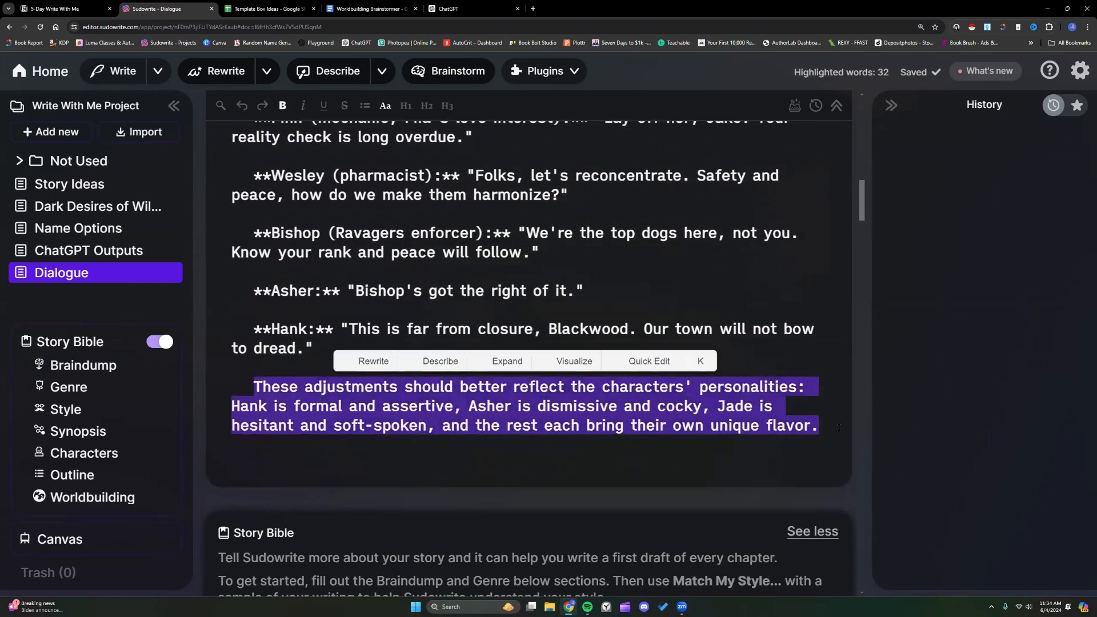
{"action": "key", "text": "BackSpace"}
{"action": "scroll", "coordinate": [450, 351], "scroll_direction": "up", "scroll_amount": 4}
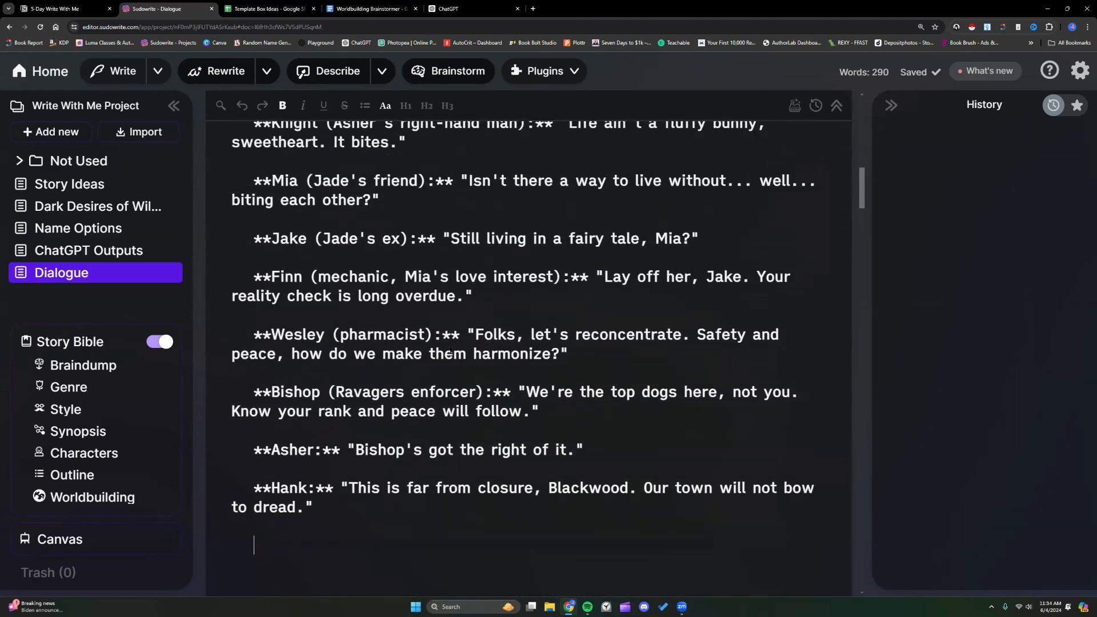
{"action": "scroll", "coordinate": [451, 351], "scroll_direction": "up", "scroll_amount": 1}
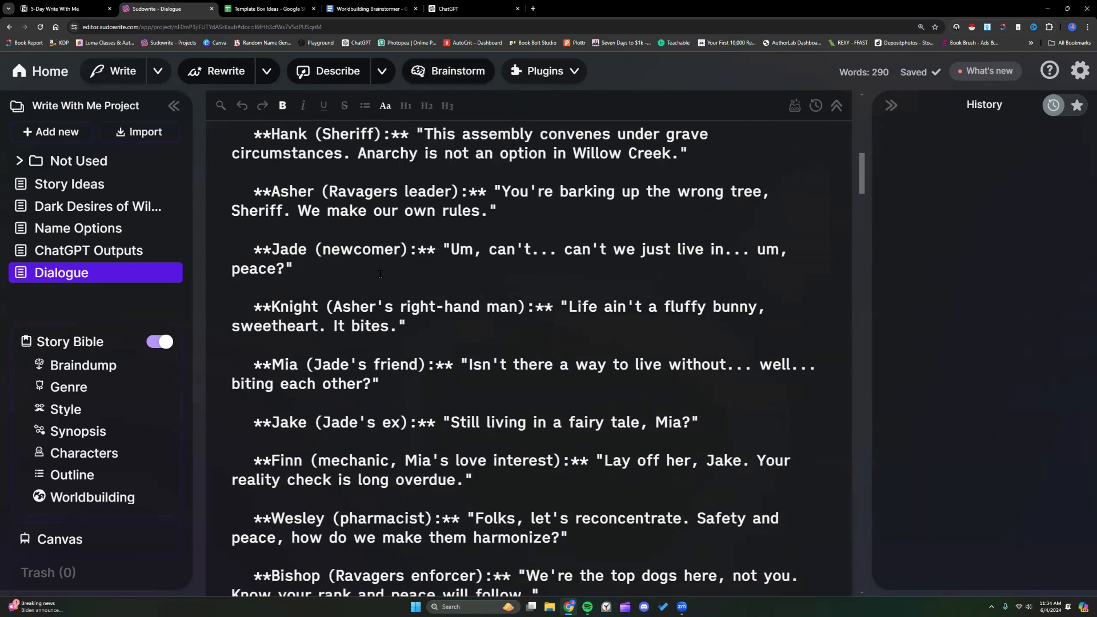
- Copy the Story Bible Braindump's opening genre line and the bracketed unique-elements and tone instructions
{"action": "left_click", "coordinate": [114, 369]}
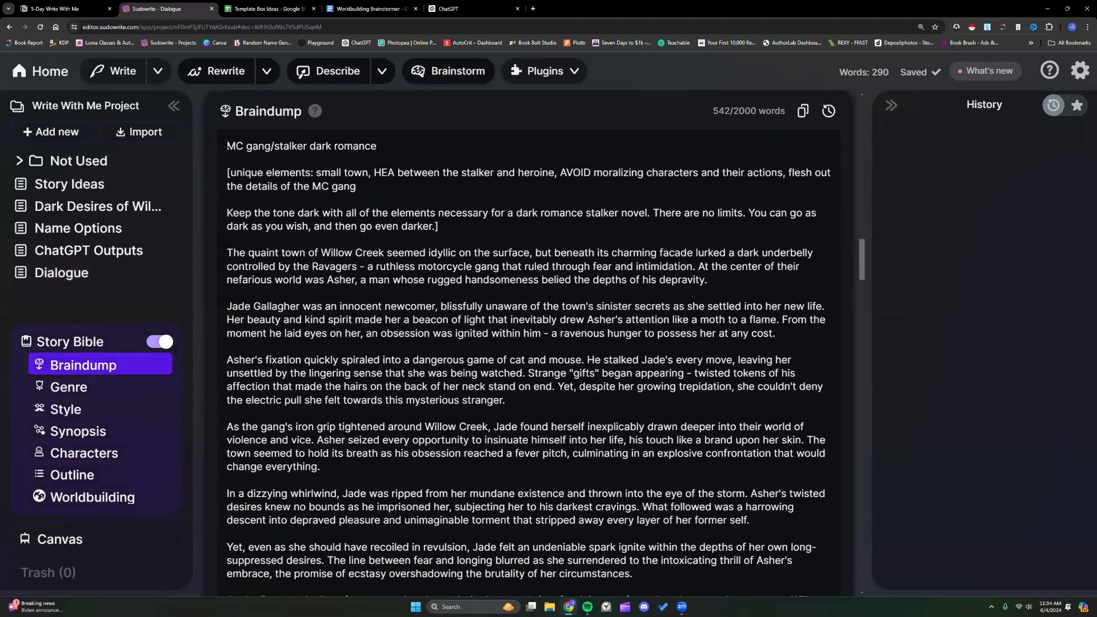
{"action": "left_click", "coordinate": [226, 146]}
{"action": "left_click_drag", "start_coordinate": [431, 221], "coordinate": [443, 227]}
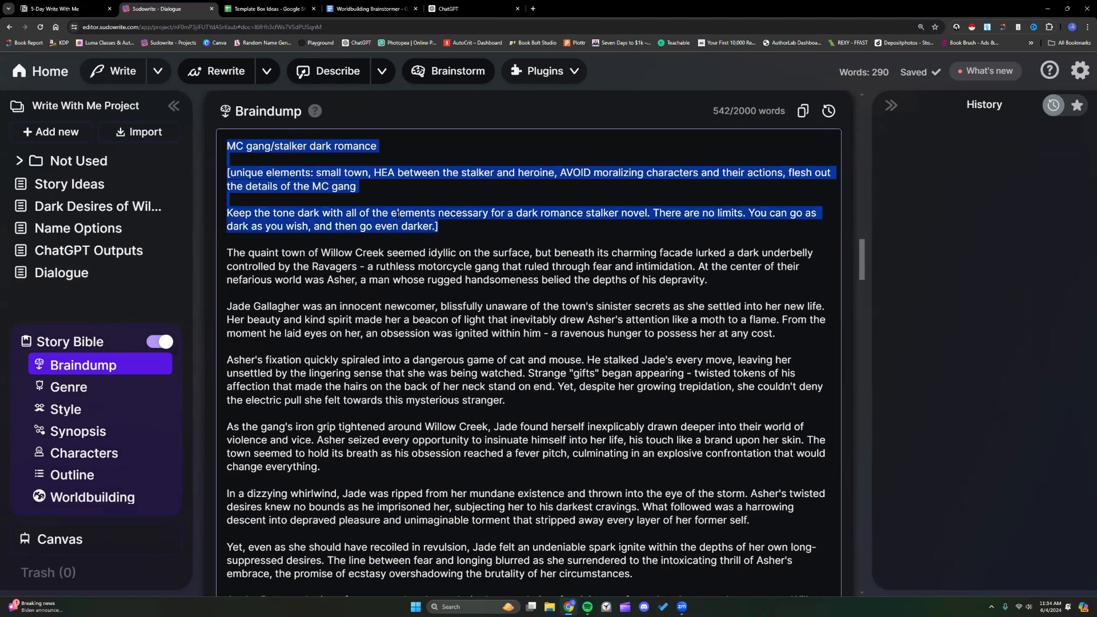
{"action": "right_click", "coordinate": [399, 217]}
{"action": "left_click", "coordinate": [441, 270]}
{"action": "left_click", "coordinate": [452, 229]}
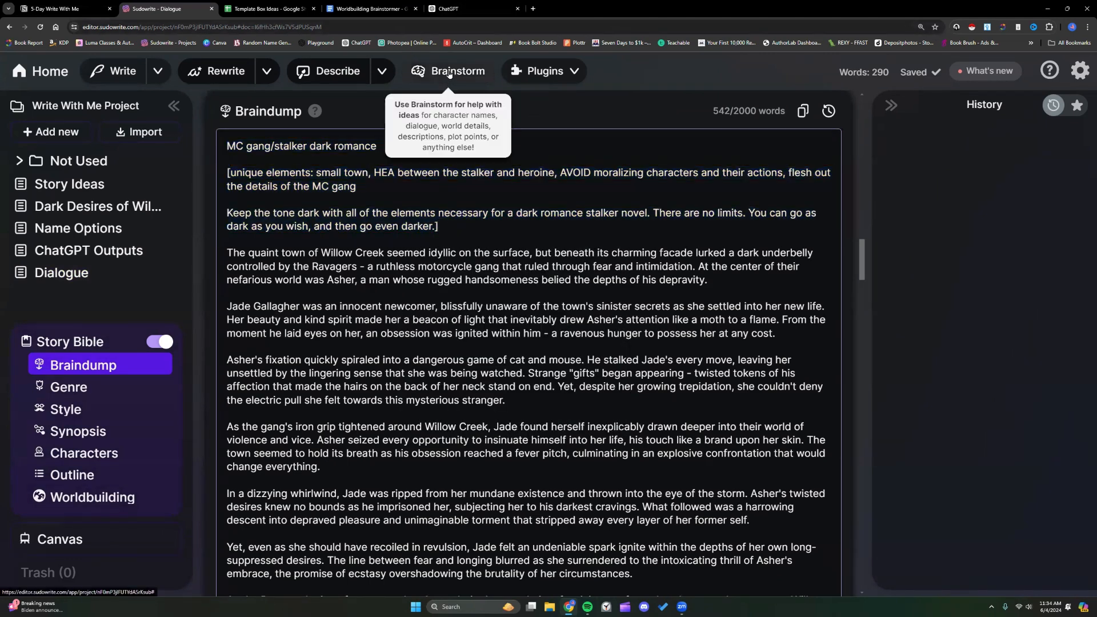
{"action": "left_click", "coordinate": [450, 74]}
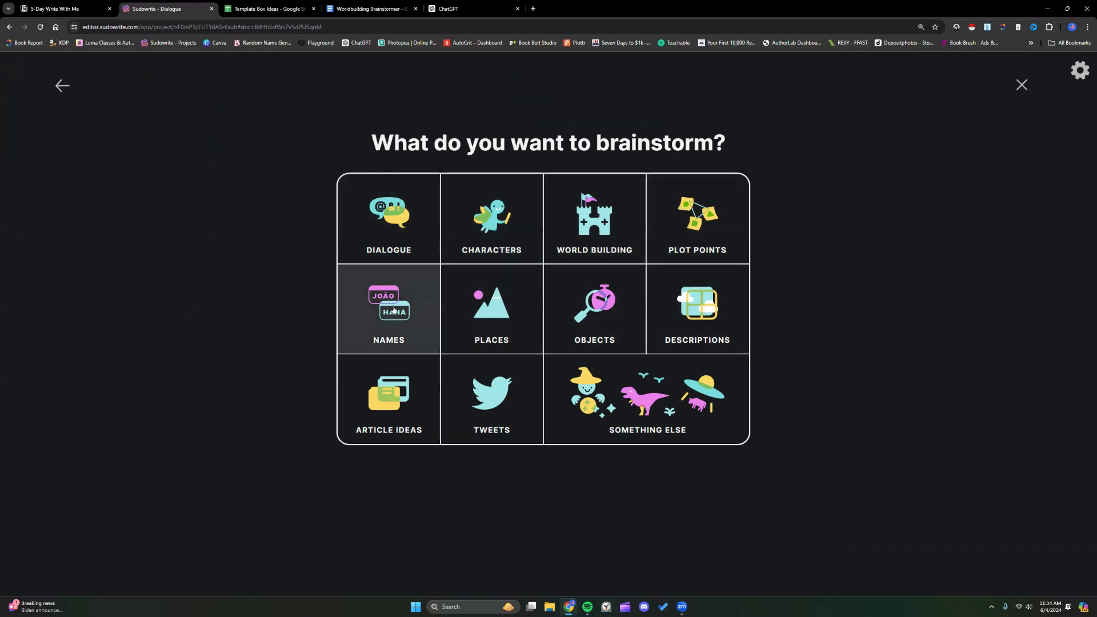
{"action": "left_click", "coordinate": [544, 386]}
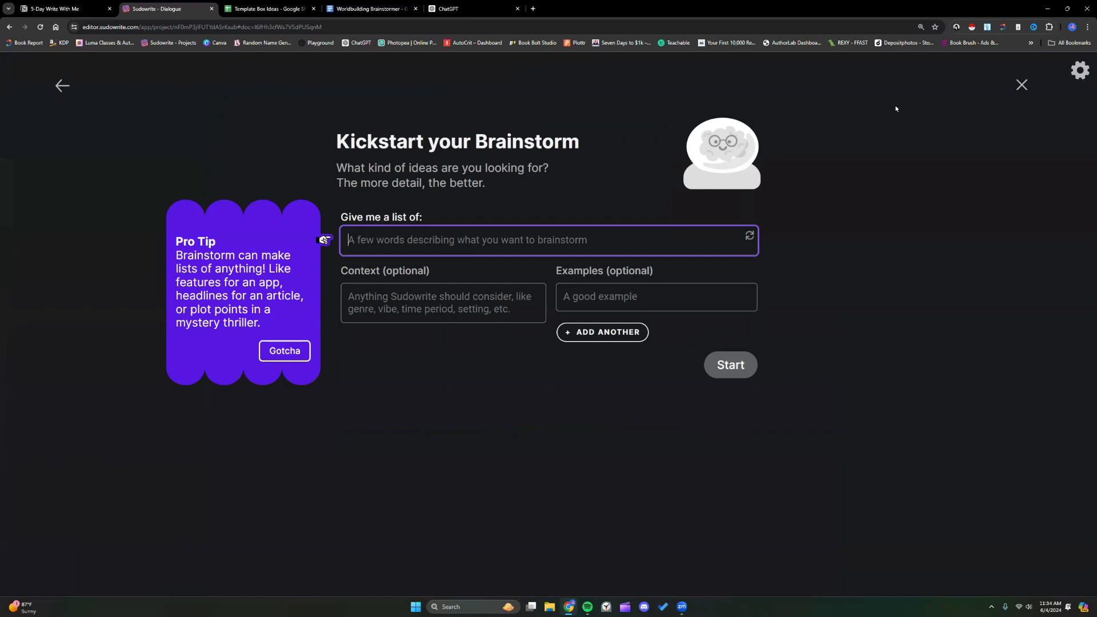
{"action": "left_click", "coordinate": [1023, 85]}
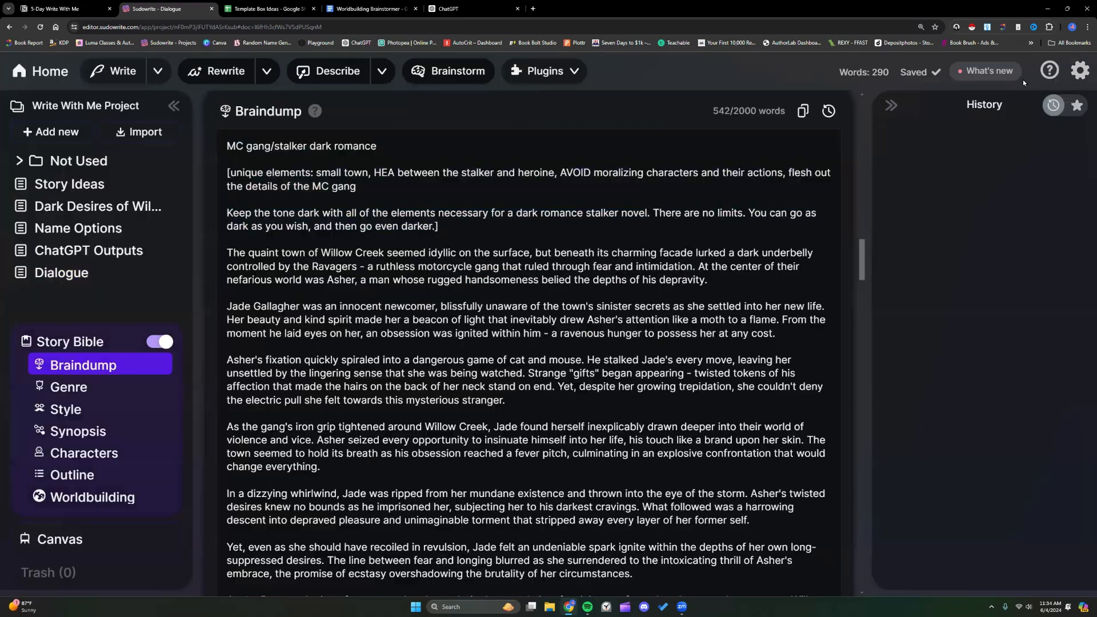
- Open Brainstorm's Dialogue form to view its prefilled example, and return to the choice of brainstorm categories
{"action": "left_click", "coordinate": [407, 75]}
{"action": "left_click", "coordinate": [407, 222]}
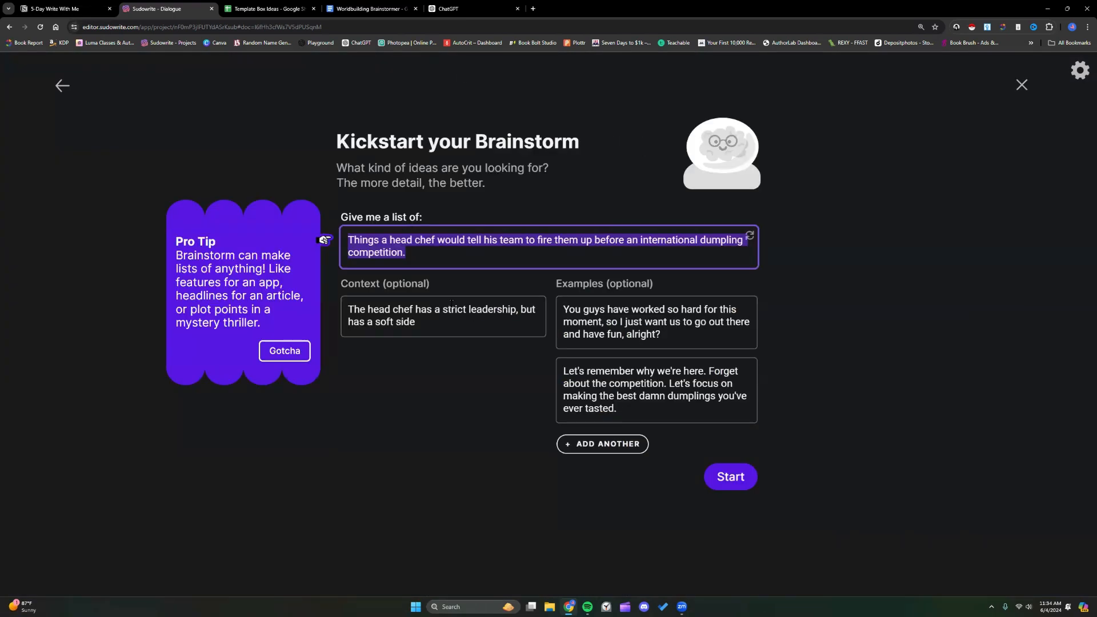
{"action": "left_click", "coordinate": [62, 85]}
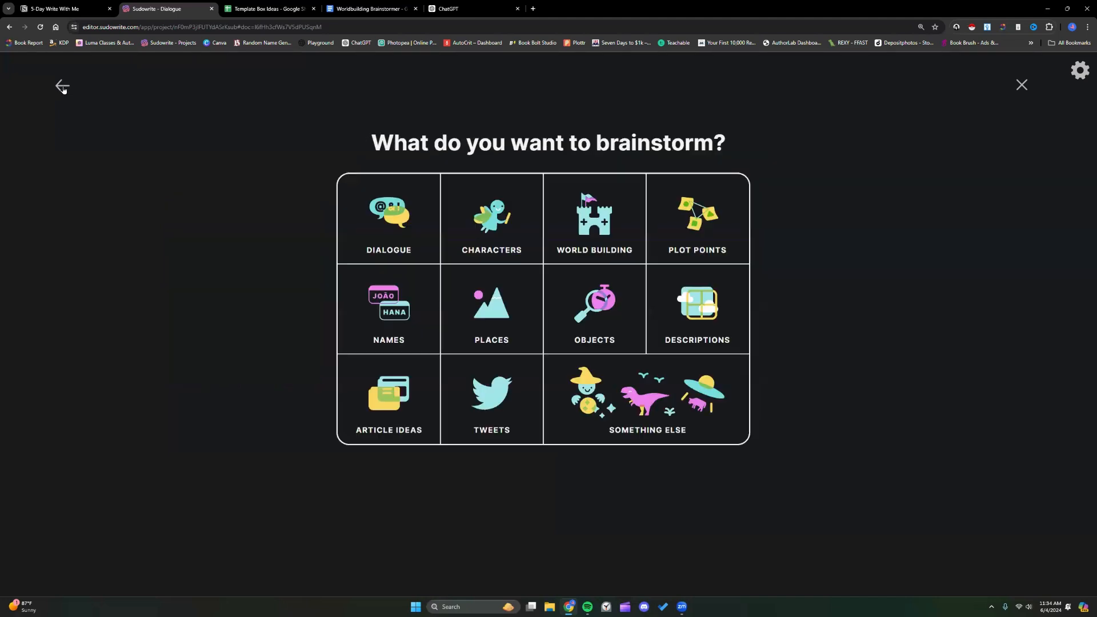
- View Brainstorm's World Building, Places and Something Else forms, and leave Brainstorm
{"action": "left_click", "coordinate": [594, 234]}
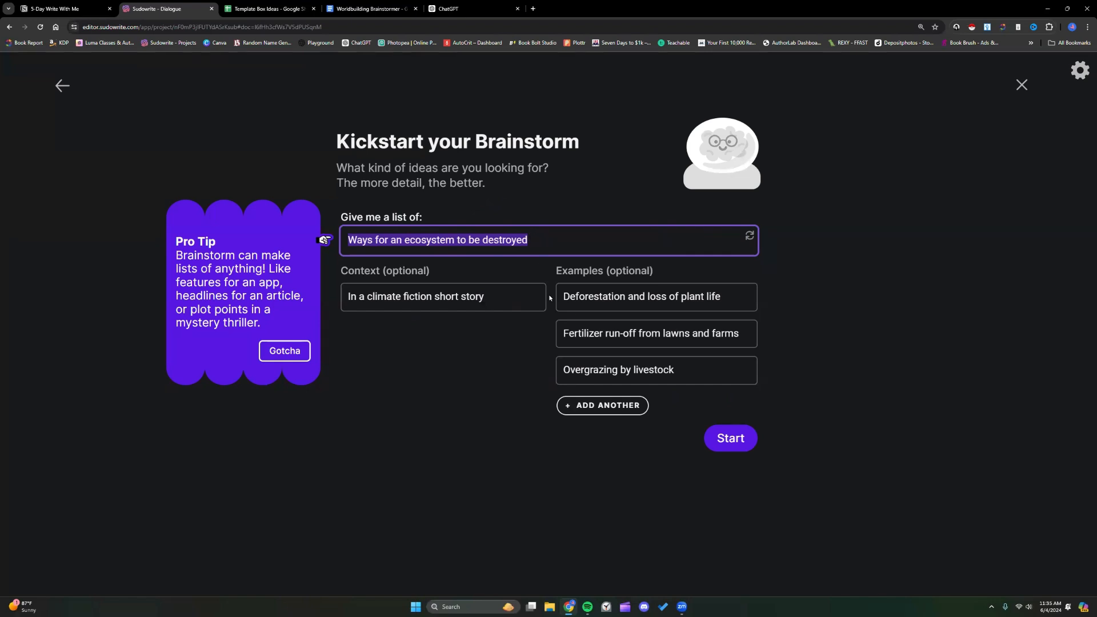
{"action": "left_click", "coordinate": [63, 86]}
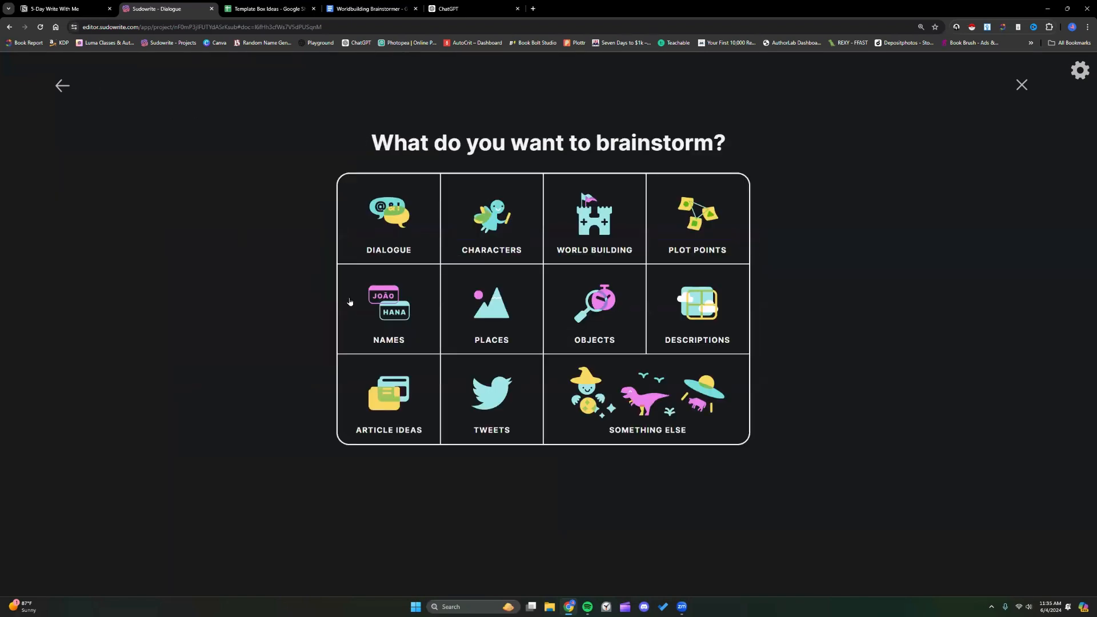
{"action": "left_click", "coordinate": [473, 319]}
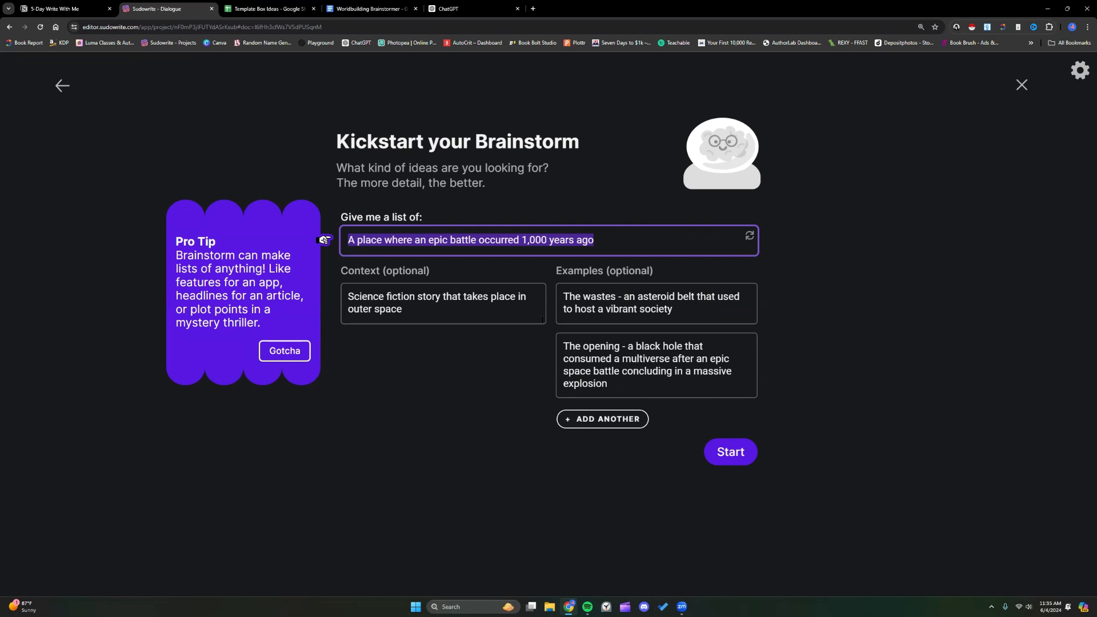
{"action": "left_click", "coordinate": [63, 86]}
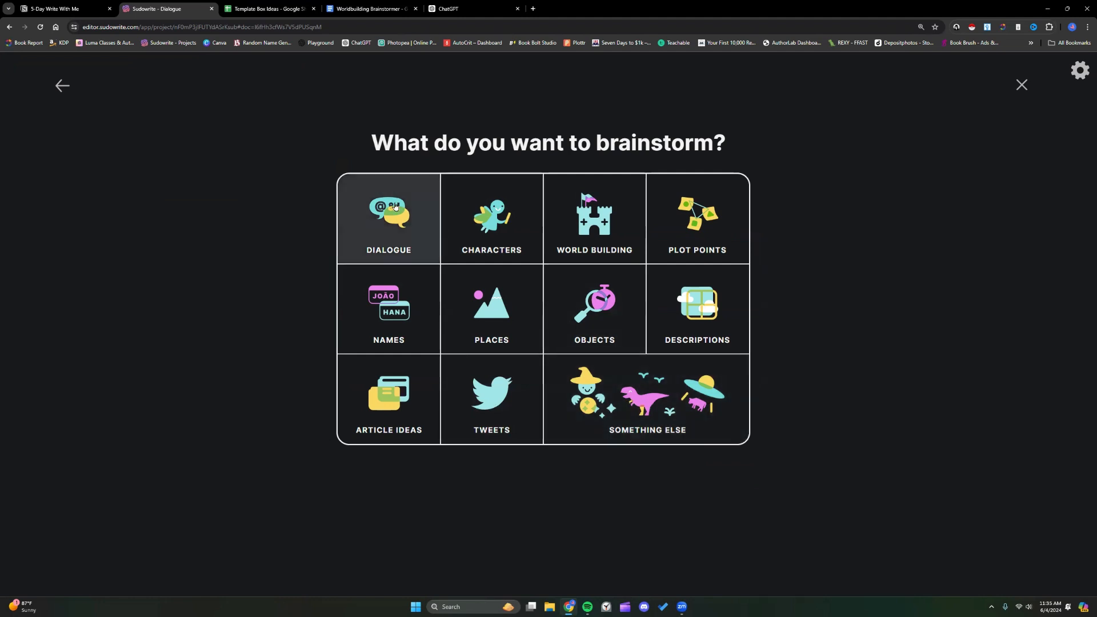
{"action": "left_click", "coordinate": [631, 404]}
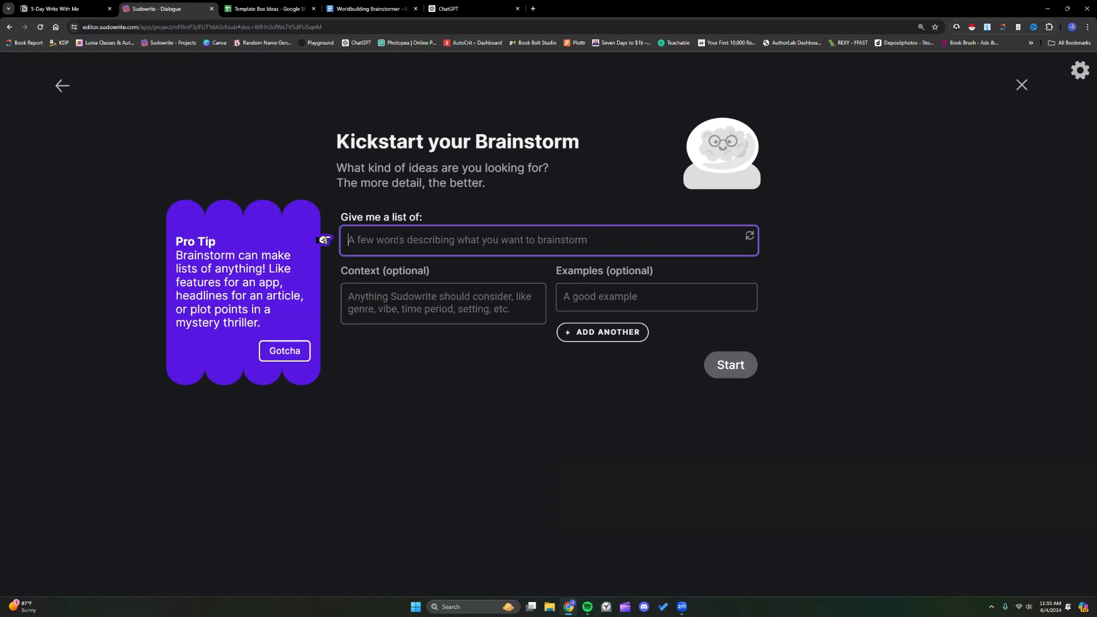
{"action": "left_click", "coordinate": [62, 87]}
{"action": "left_click", "coordinate": [66, 90]}
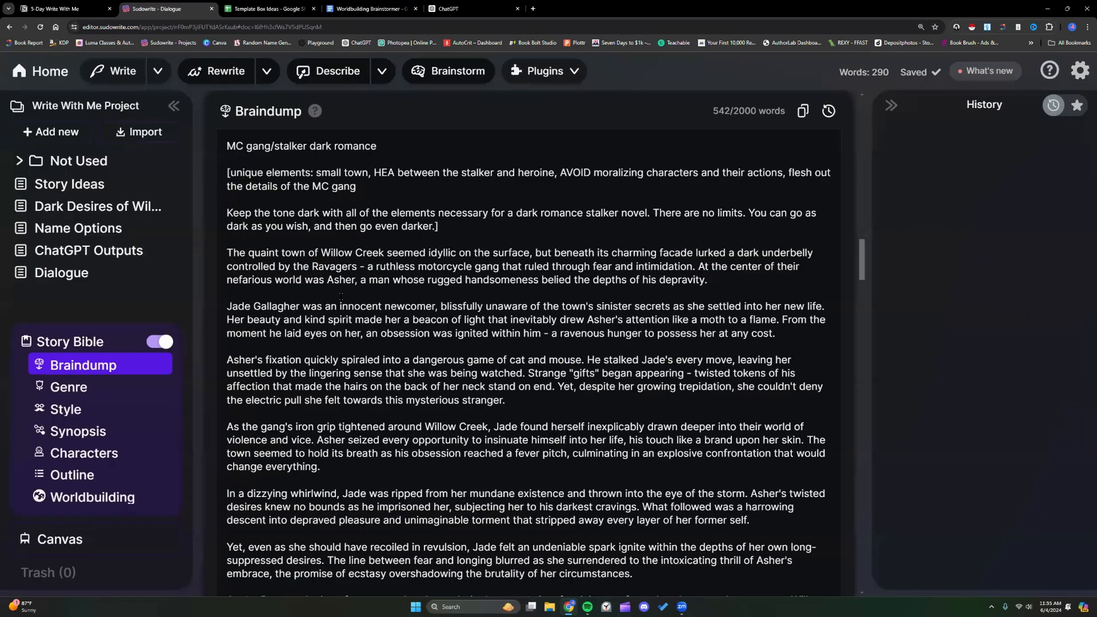
- Review Mia's line in the Dialogue document and Asher's sample line of dialogue in the Story Bible's Characters section
{"action": "scroll", "coordinate": [341, 296], "scroll_direction": "up", "scroll_amount": 15}
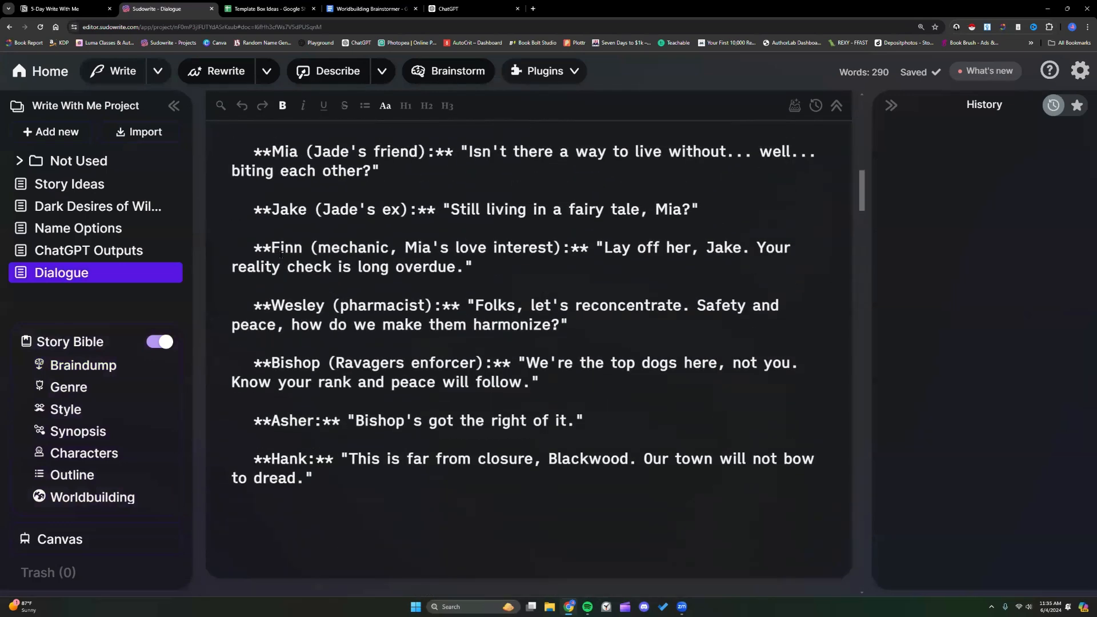
{"action": "scroll", "coordinate": [281, 255], "scroll_direction": "up", "scroll_amount": 2}
{"action": "left_click_drag", "start_coordinate": [254, 238], "coordinate": [394, 263]}
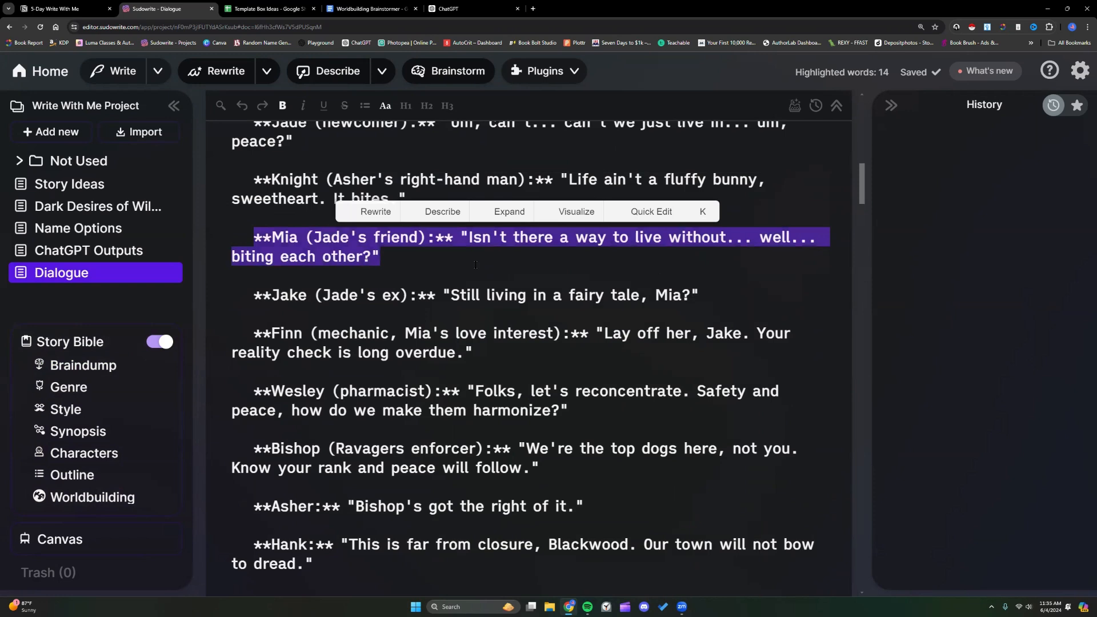
{"action": "left_click", "coordinate": [130, 453]}
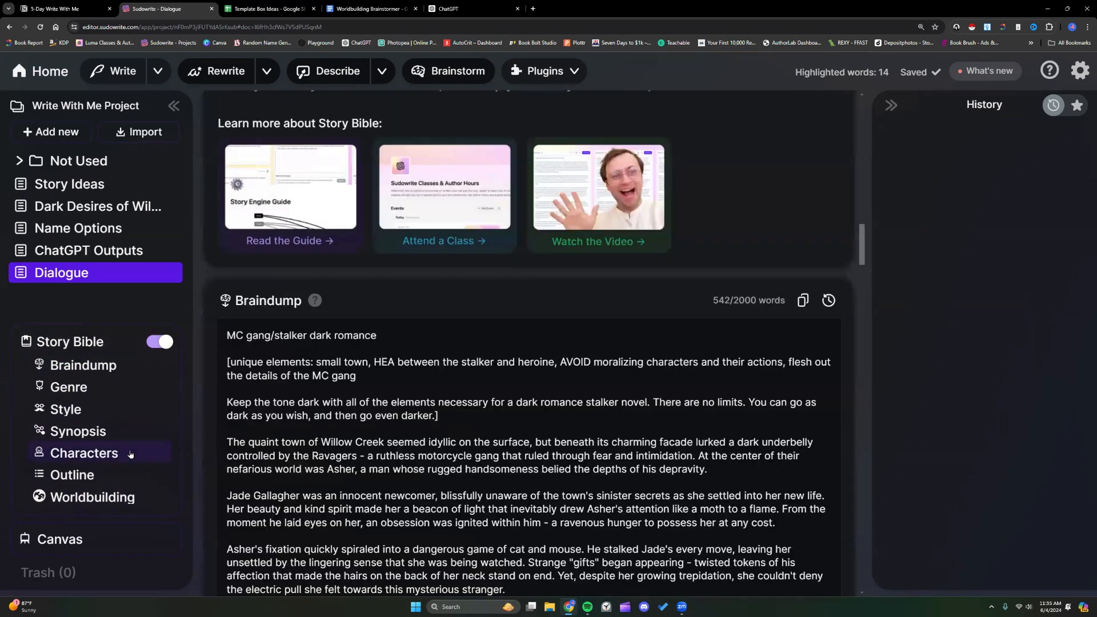
{"action": "scroll", "coordinate": [302, 280], "scroll_direction": "down", "scroll_amount": 5}
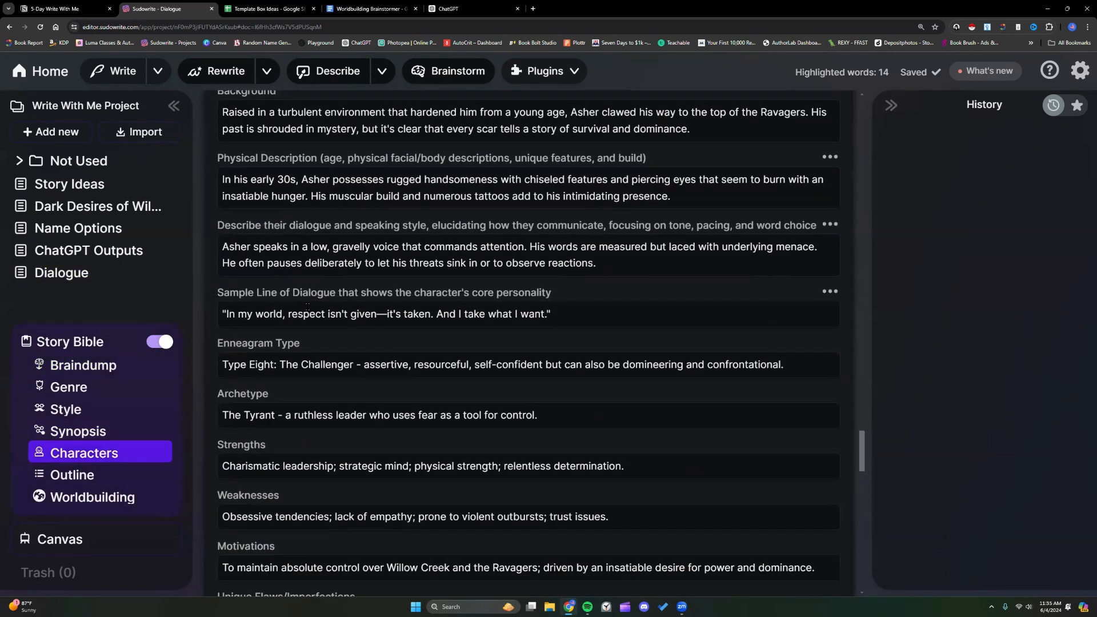
{"action": "left_click_drag", "start_coordinate": [217, 293], "coordinate": [221, 315]}
{"action": "left_click", "coordinate": [577, 314]}
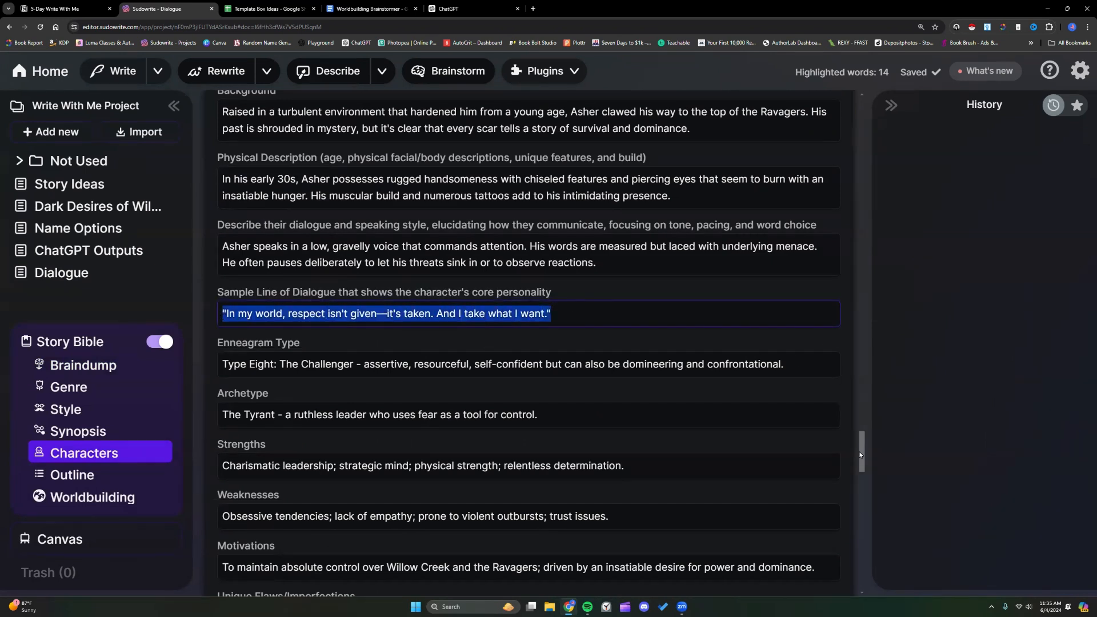
- Open a Something Else brainstorm and request a list of "lines of dialogue an MC leader would say"
{"action": "left_click", "coordinate": [455, 72]}
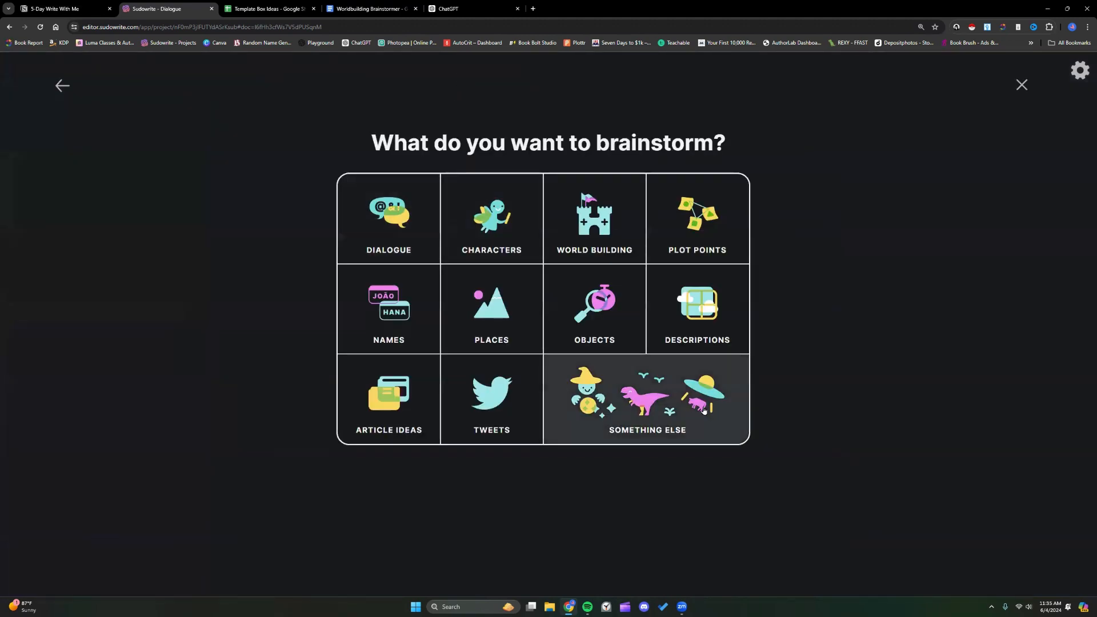
{"action": "left_click", "coordinate": [685, 402]}
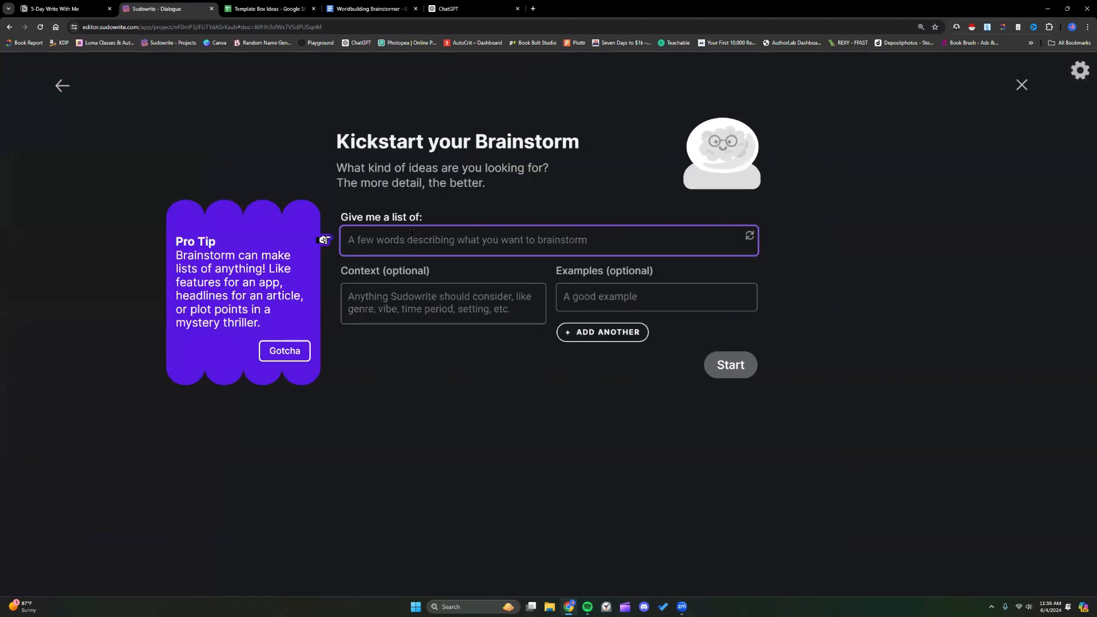
{"action": "type", "text": "I"}
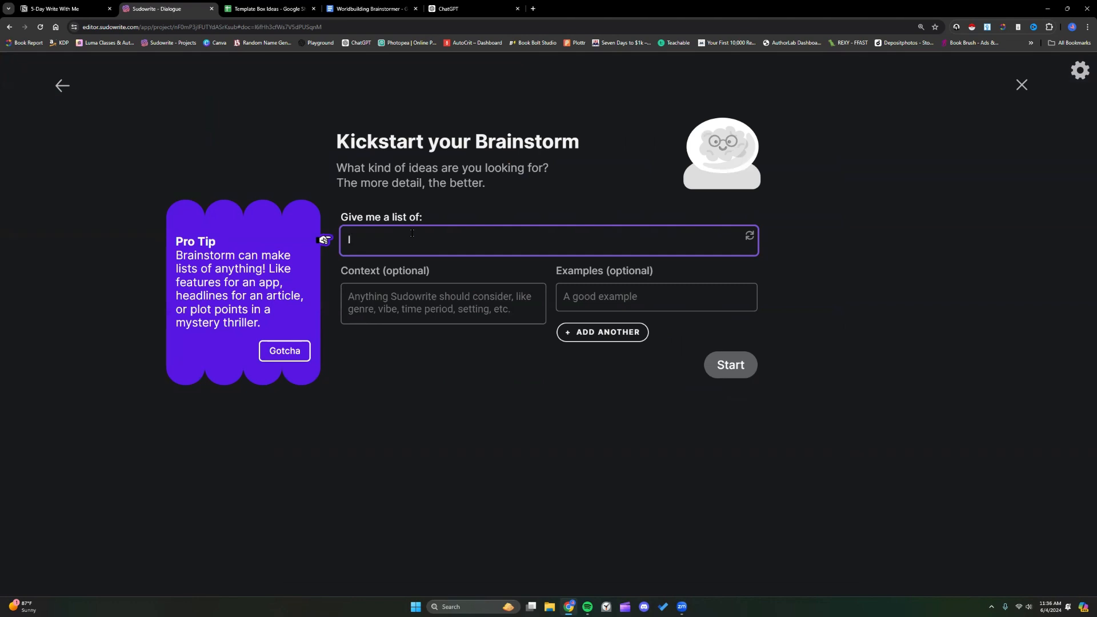
{"action": "key", "text": "BackSpace"}
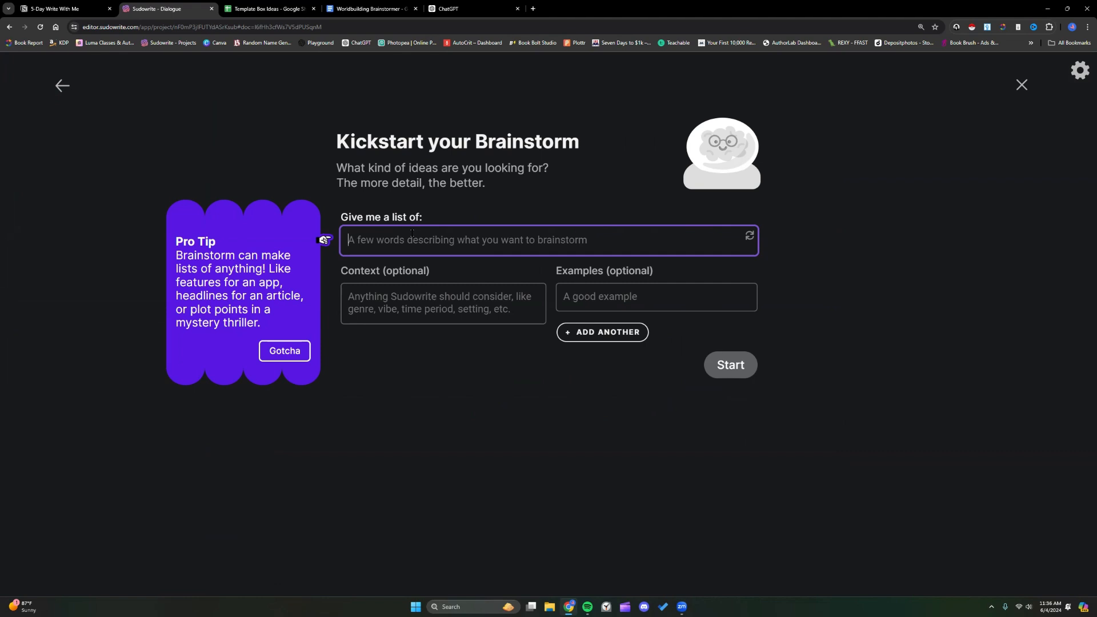
{"action": "type", "text": "lines of d"}
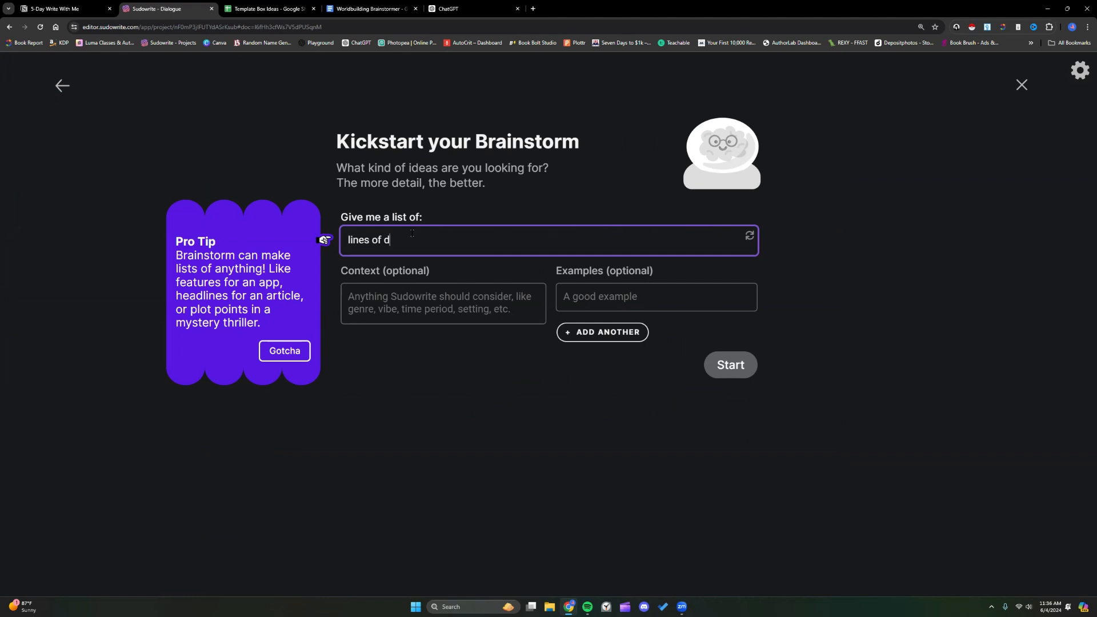
{"action": "type", "text": "ialogue an"}
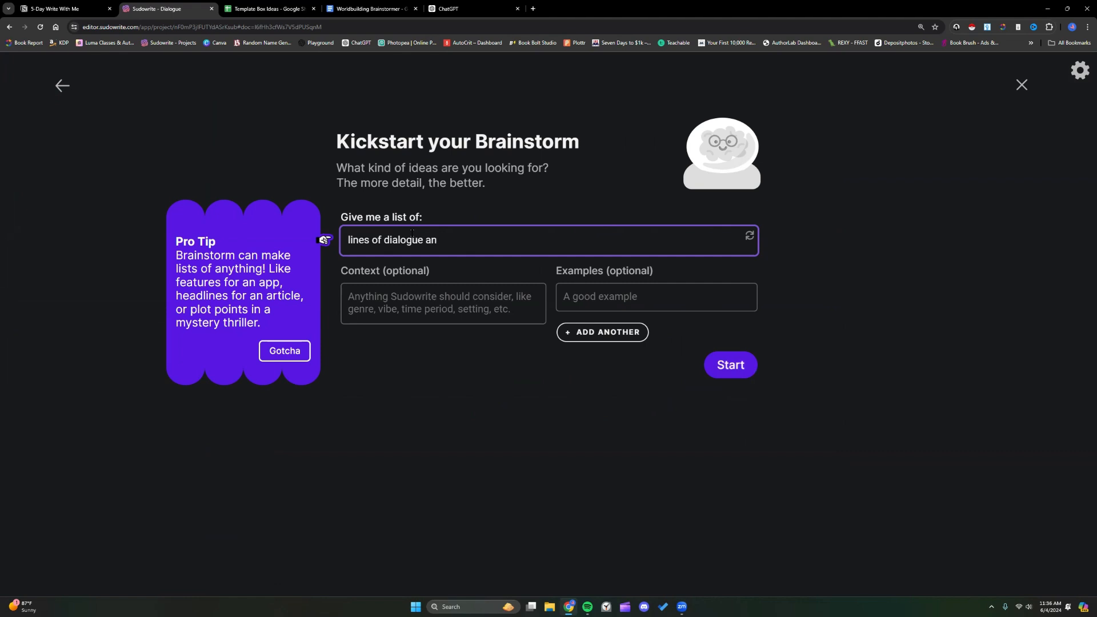
{"action": "type", "text": " MC leader would say"}
- Set the brainstorm's context to "MC/stalker dark romance novel" and generate the ideas
{"action": "left_click", "coordinate": [443, 303]}
{"action": "type", "text": "MC"}
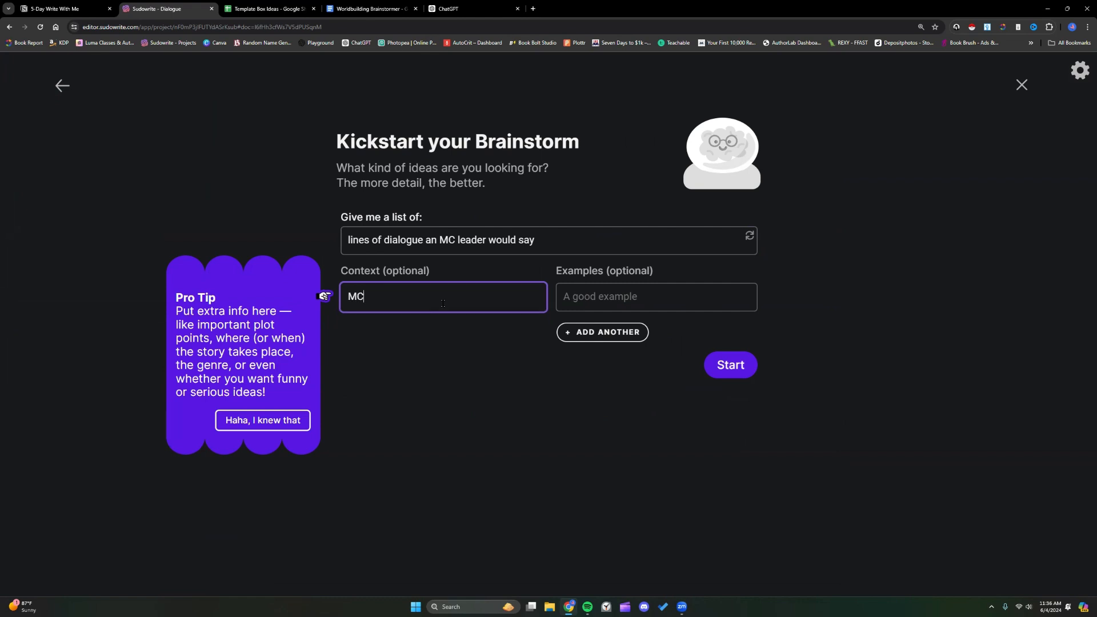
{"action": "type", "text": "/stalker dark romance novel"}
{"action": "left_click", "coordinate": [731, 366]}
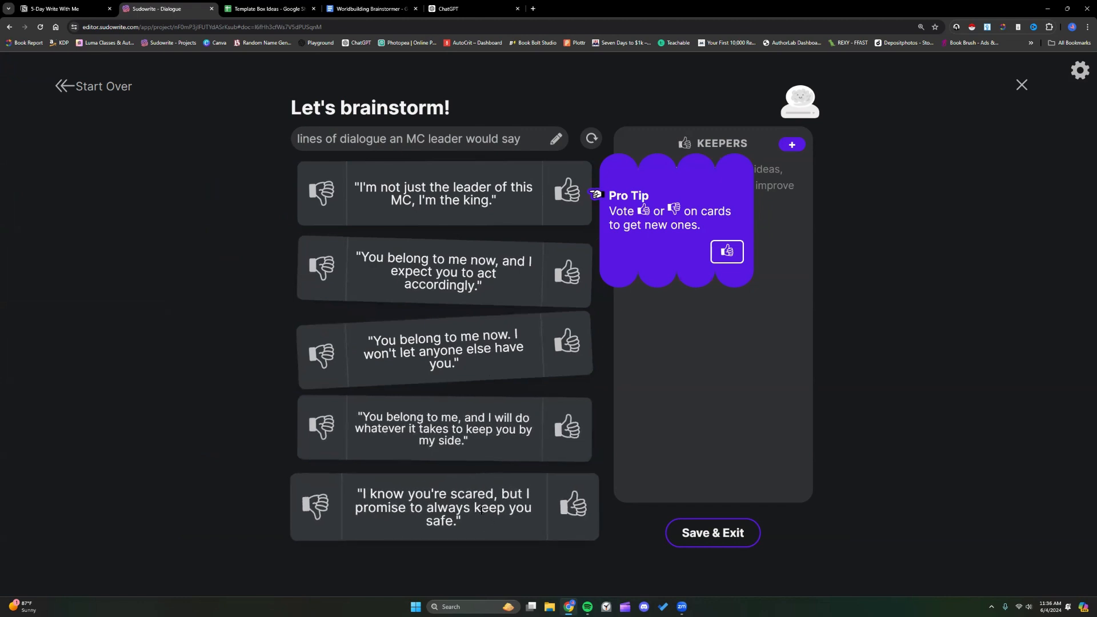
- Reject the "keep you safe", "by my side" and "Don't worry, my dear" lines; keep the "begging for more" and "I'm the king" lines
{"action": "left_click", "coordinate": [315, 508]}
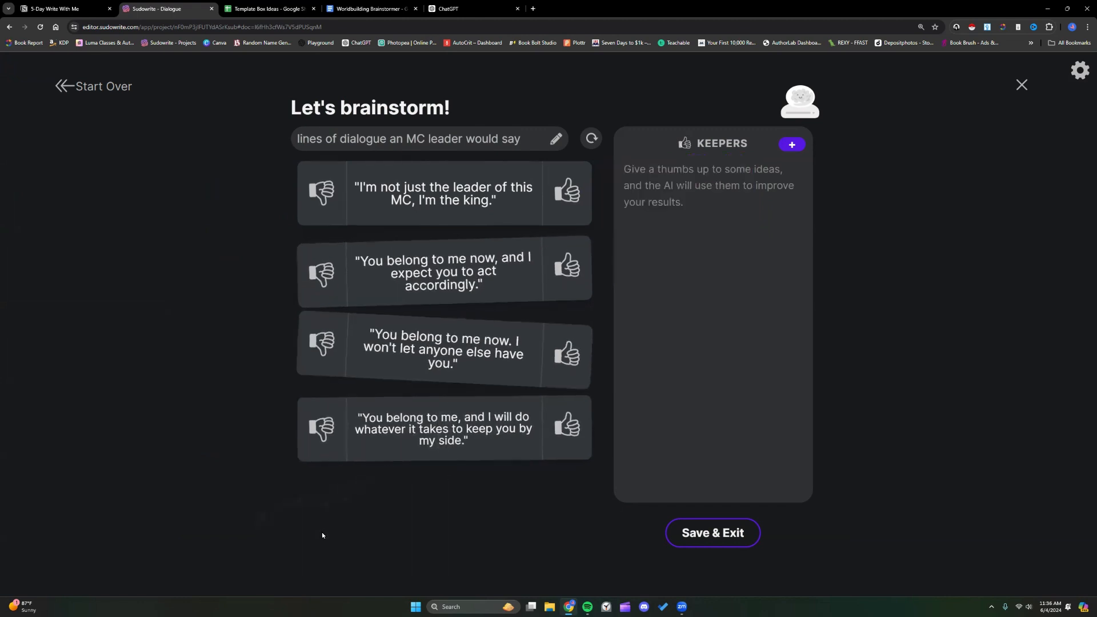
{"action": "left_click", "coordinate": [322, 535]}
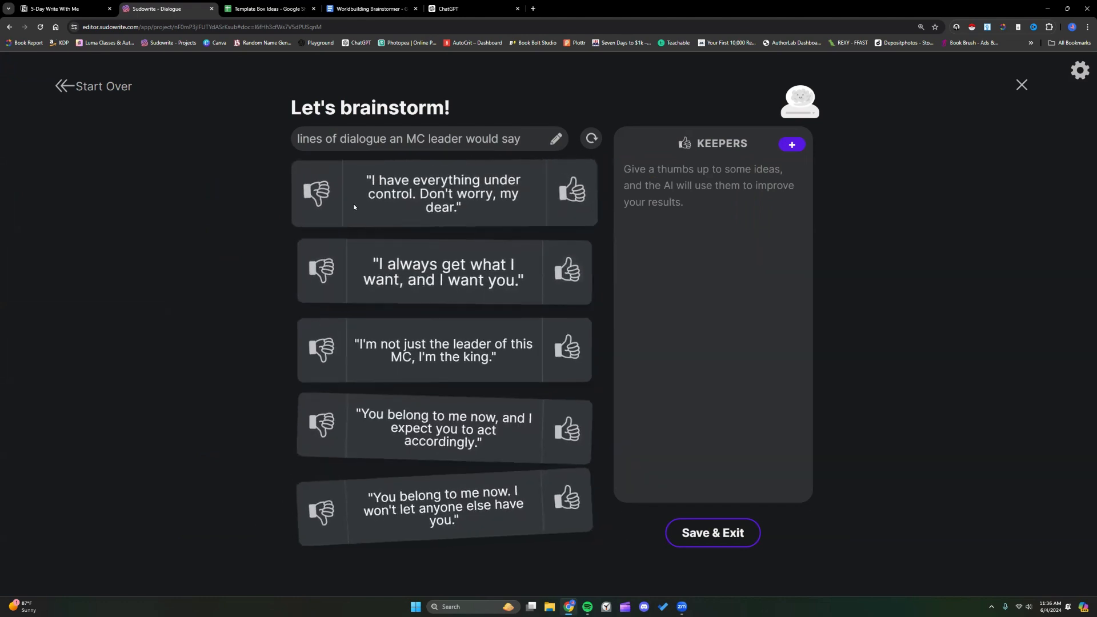
{"action": "left_click", "coordinate": [315, 192]}
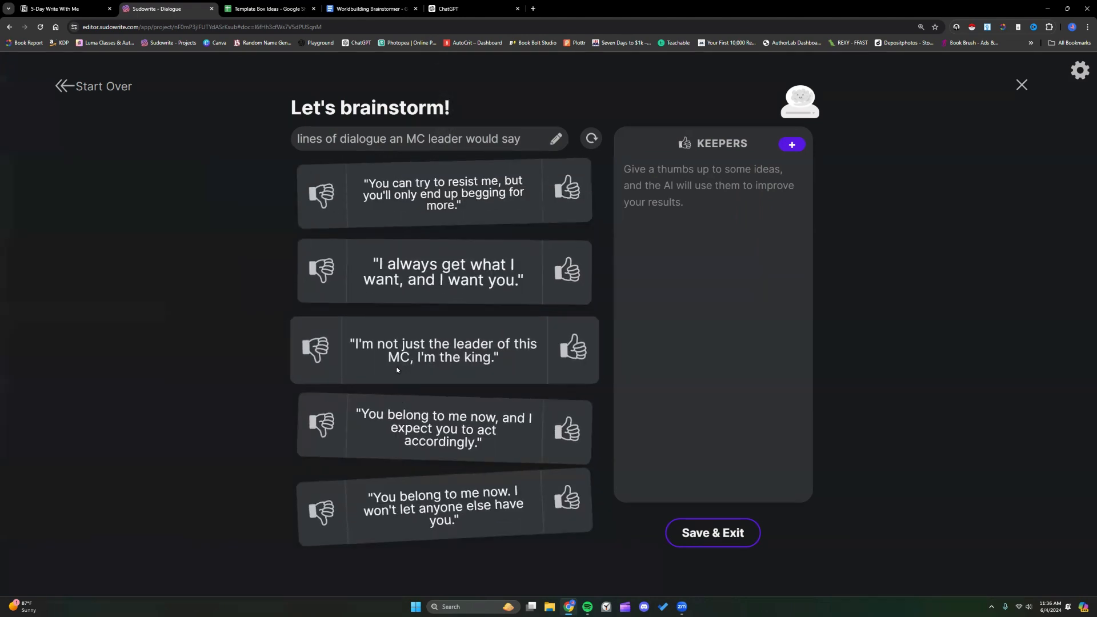
{"action": "left_click", "coordinate": [573, 192]}
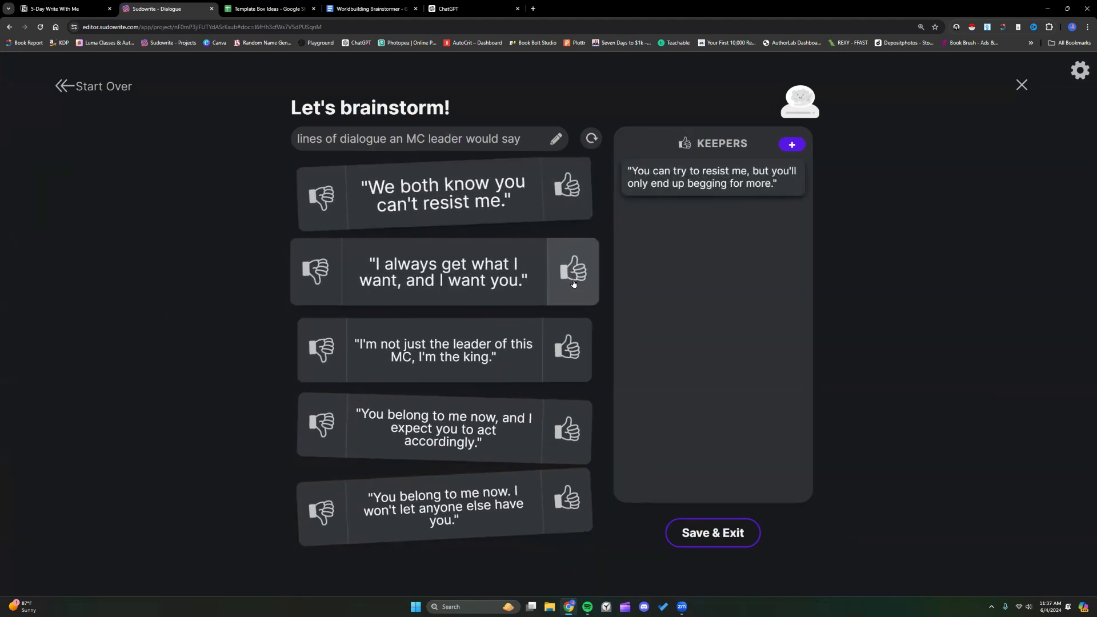
{"action": "left_click", "coordinate": [575, 351]}
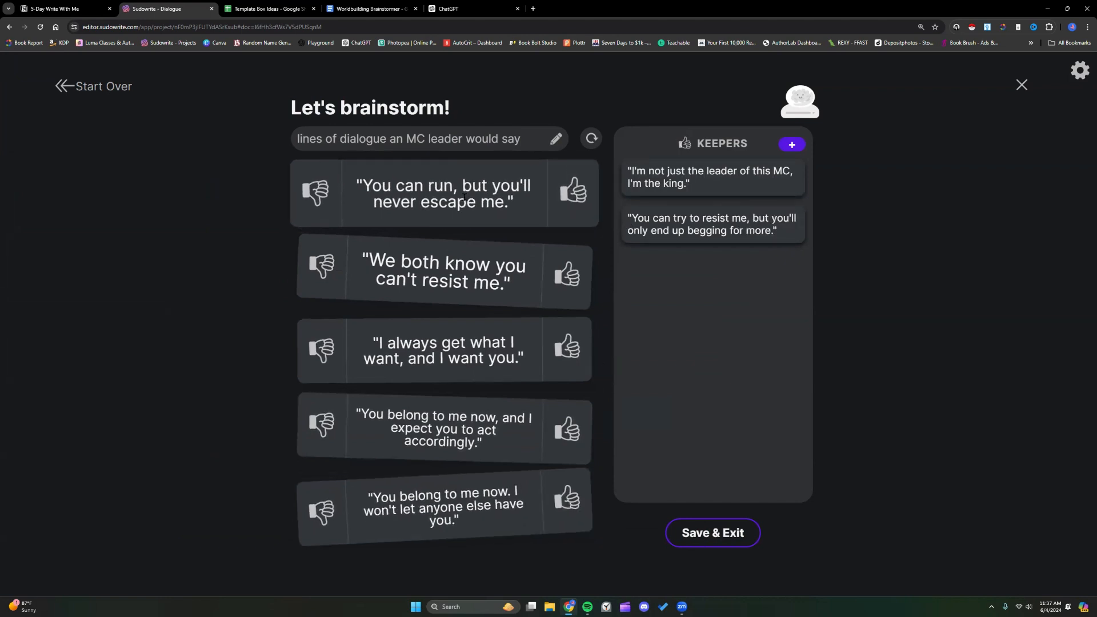
- Save the kept MC leader lines, exit the brainstorm, and expand its entry in the project history
{"action": "left_click", "coordinate": [556, 140]}
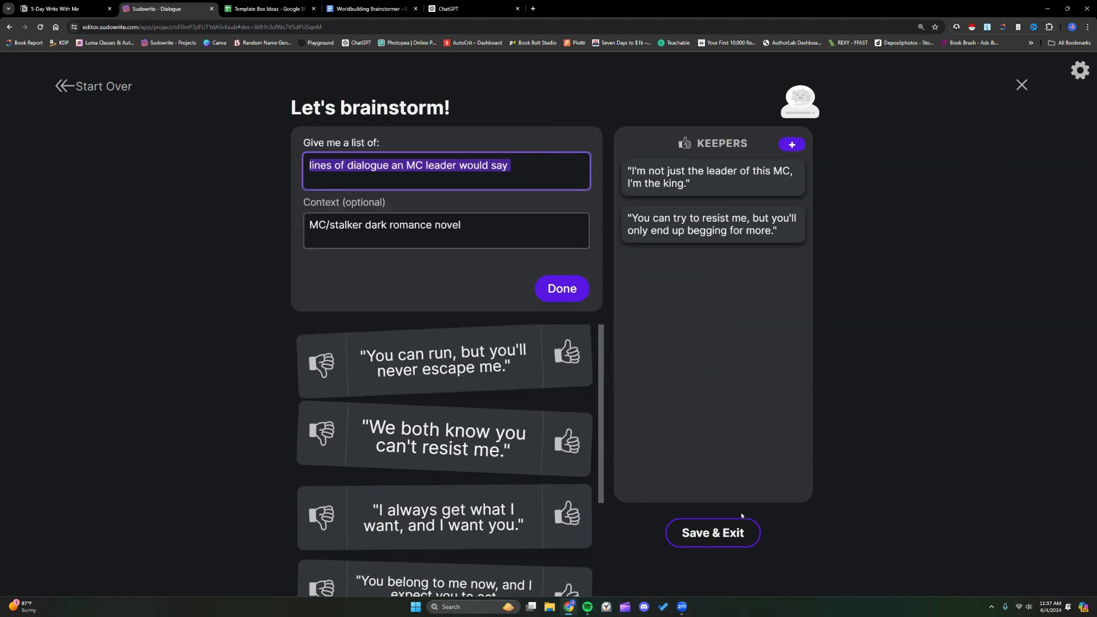
{"action": "left_click", "coordinate": [712, 533]}
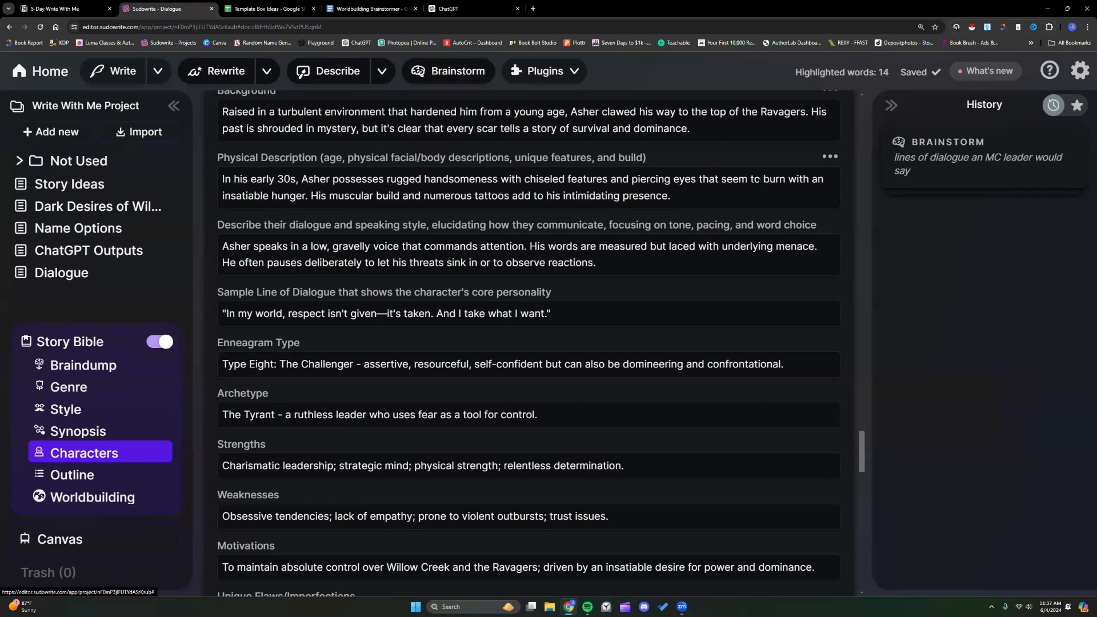
{"action": "left_click", "coordinate": [941, 179]}
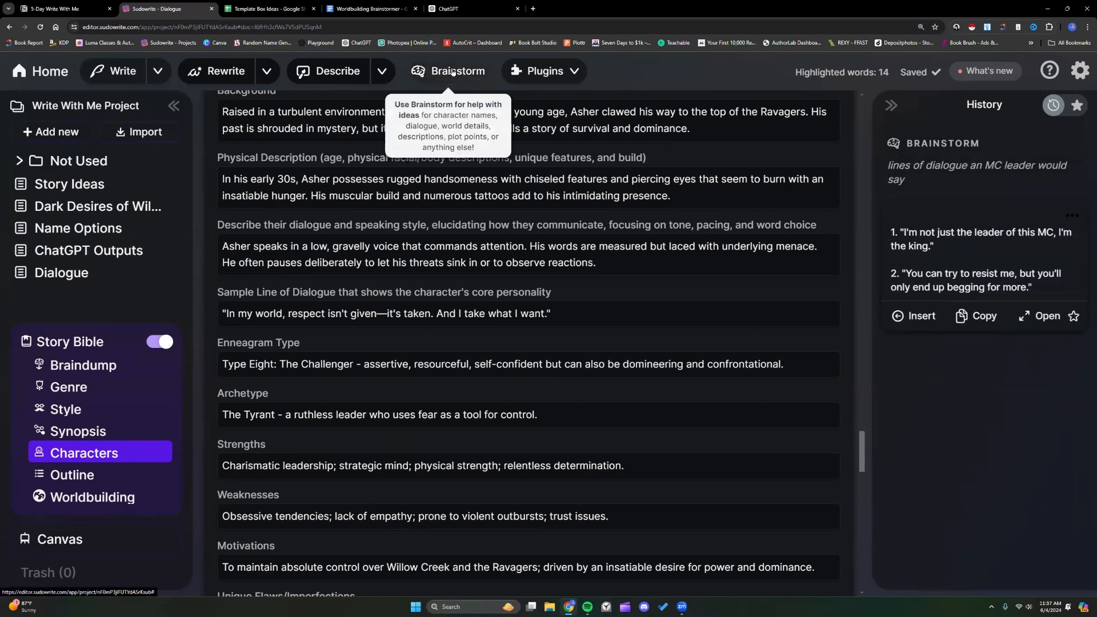
- Open another Something Else brainstorm and request "witty one-liners an assassin would say when threatened"
{"action": "left_click", "coordinate": [452, 71]}
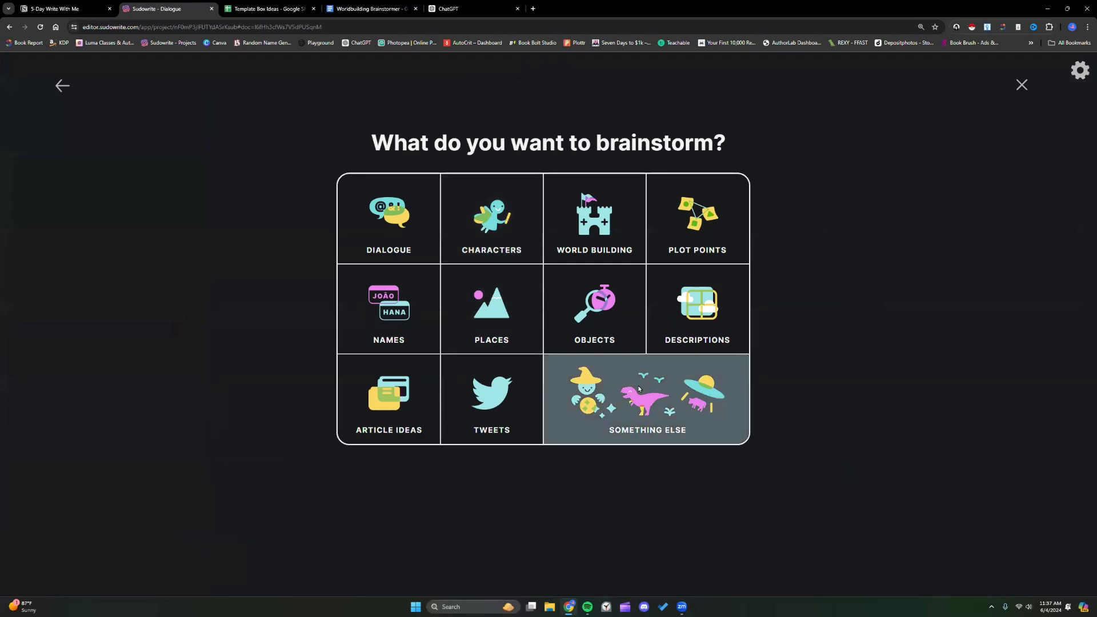
{"action": "left_click", "coordinate": [646, 400]}
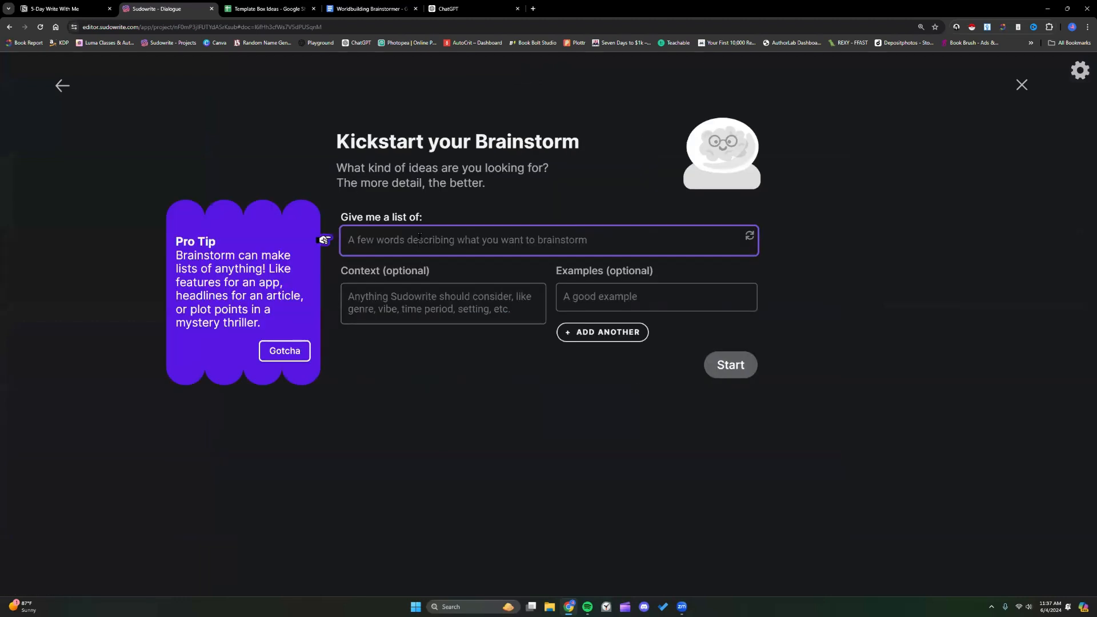
{"action": "type", "text": "one"}
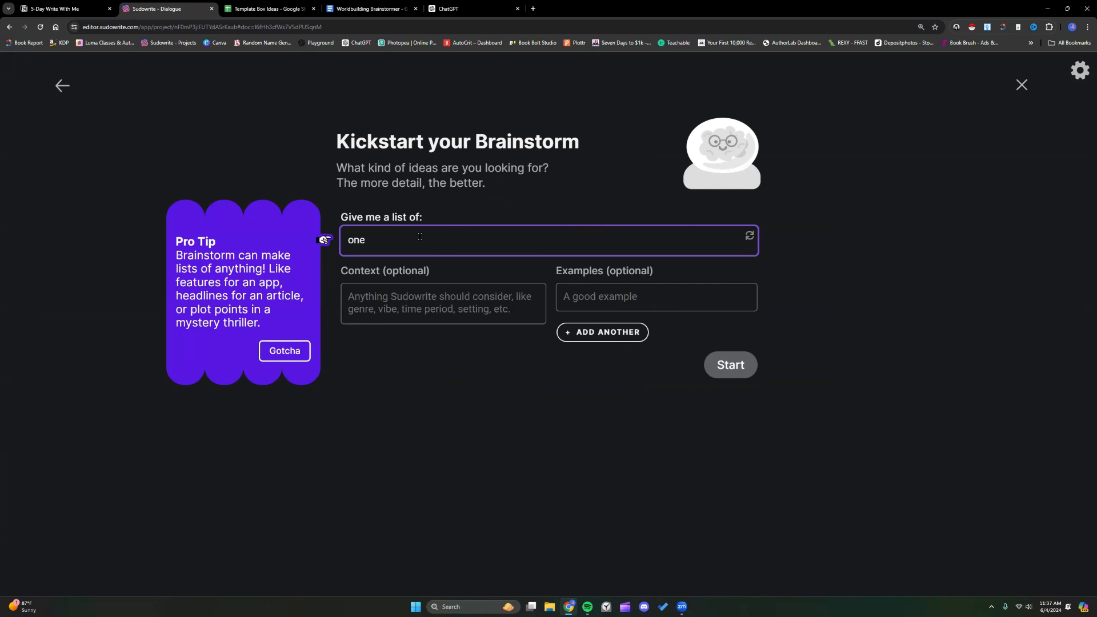
{"action": "type", "text": "-"}
{"action": "type", "text": "liner"}
{"action": "key", "text": "ctrl+a"}
{"action": "type", "text": "witty one-line"}
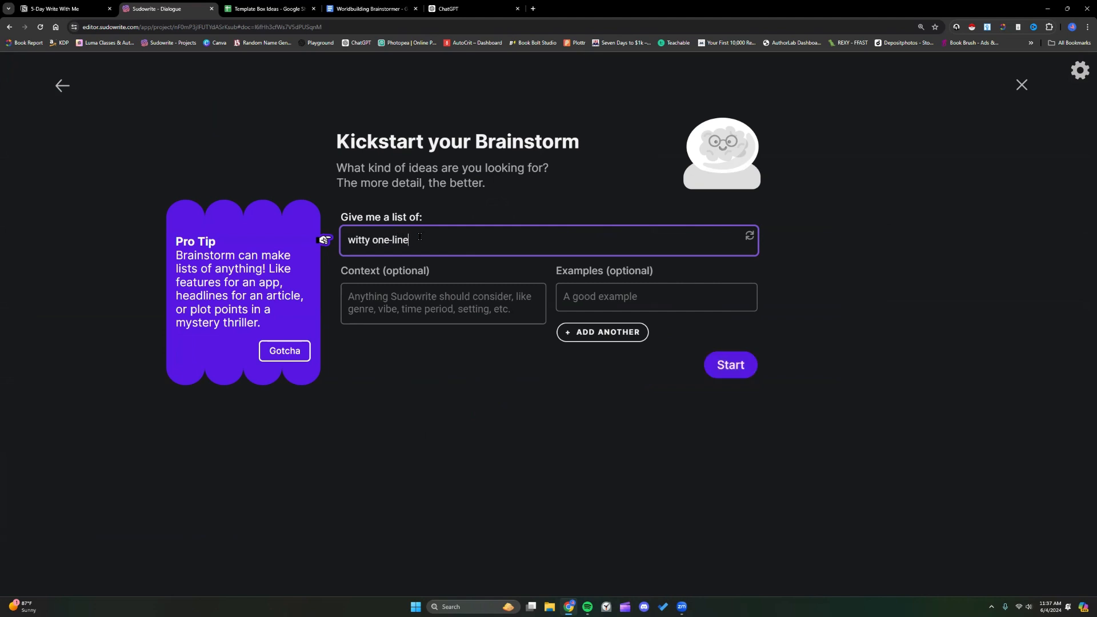
{"action": "type", "text": "rs an assassin would say when threatened"}
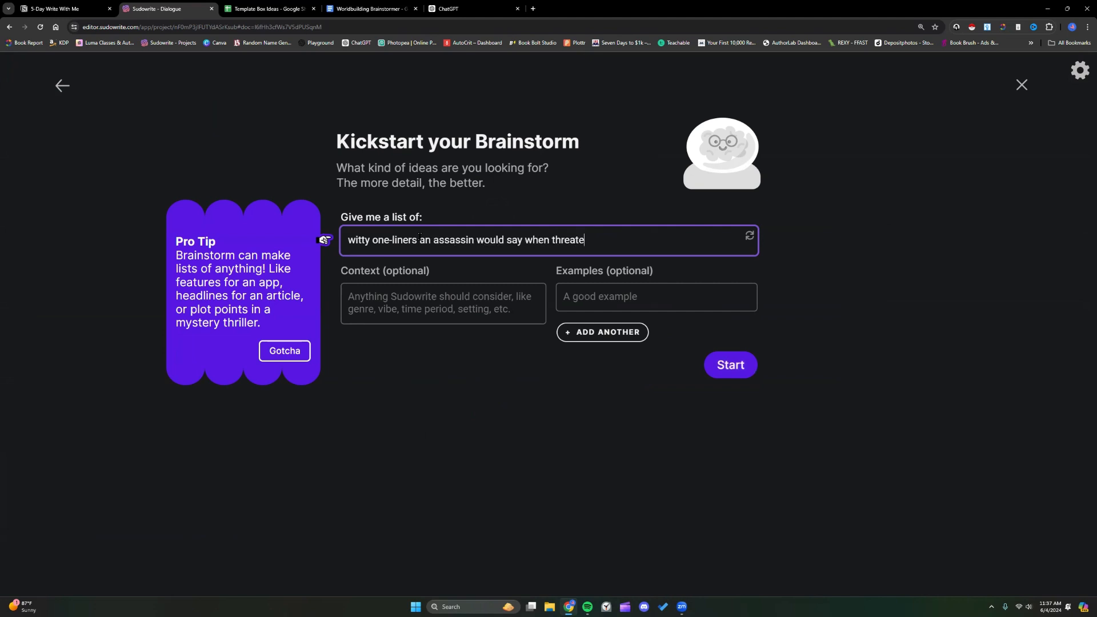
- Set the context to "Assassin is from Texas and speaks with a southern drawl. He has a dry, dark sense of humor." and generate the ideas
{"action": "left_click", "coordinate": [436, 299]}
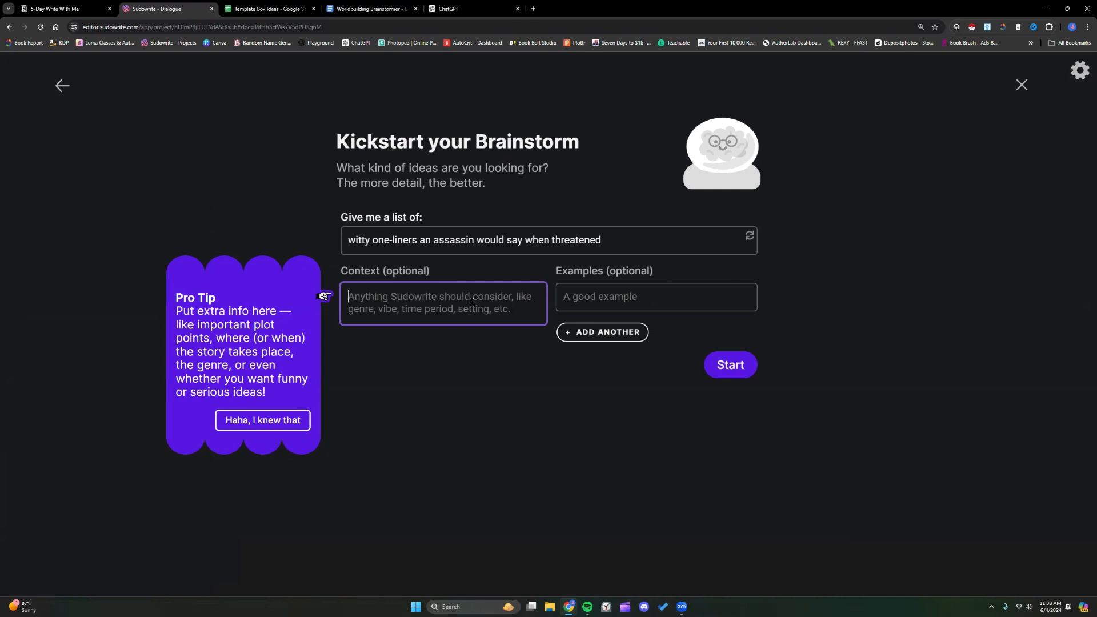
{"action": "type", "text": "Assassini"}
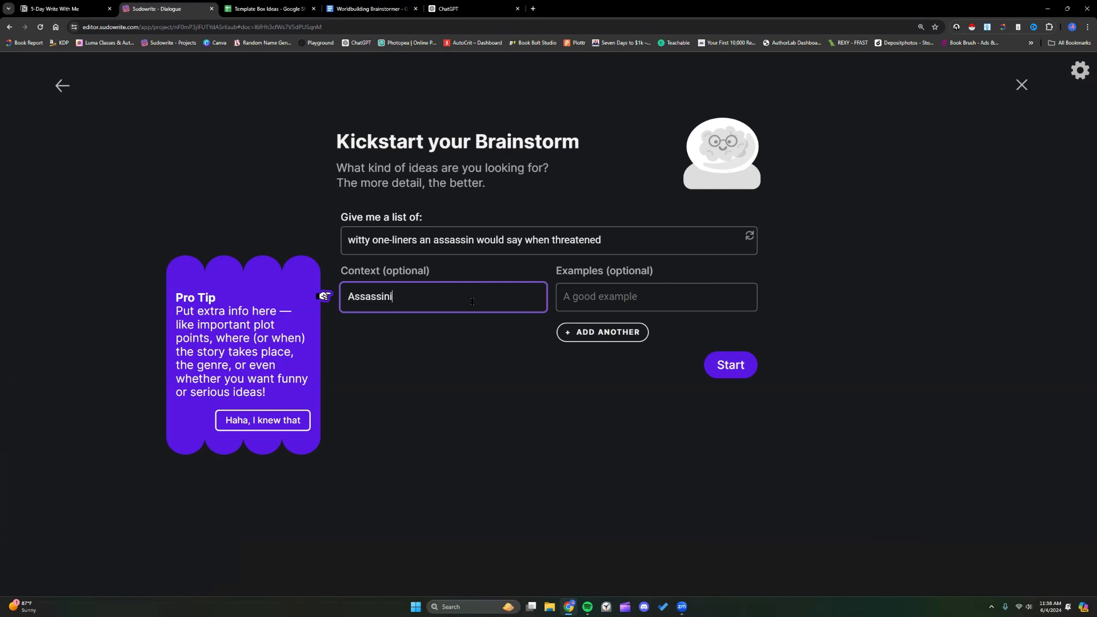
{"action": "key", "text": "BackSpace"}
{"action": "type", "text": "is from Texas and speaks with a"}
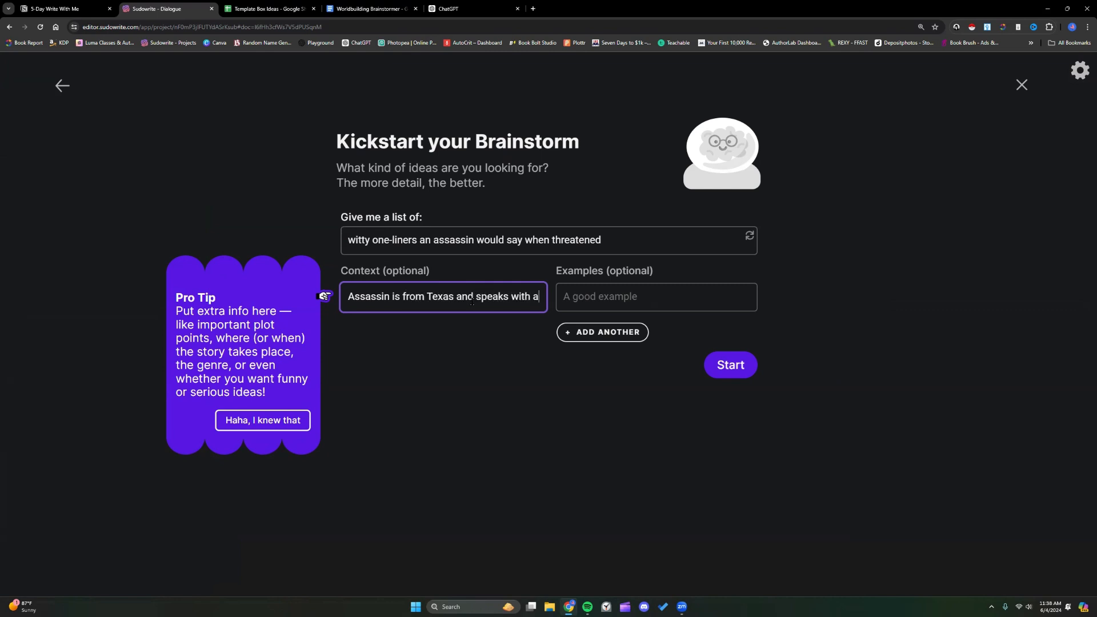
{"action": "type", "text": " southern dra"}
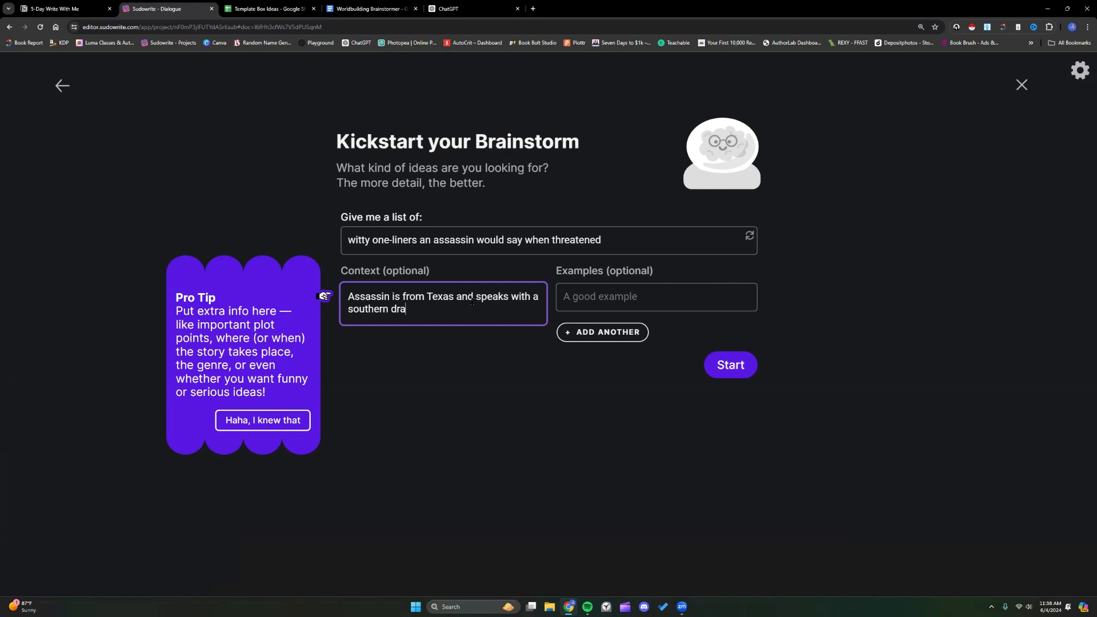
{"action": "type", "text": "wl. He has a dry, dark sense of "}
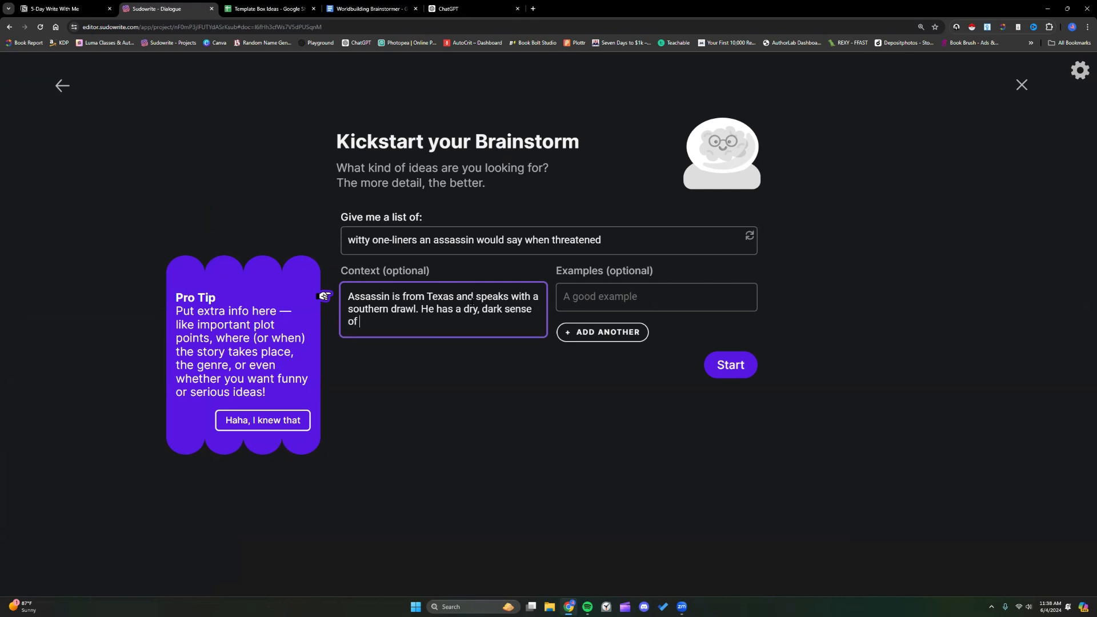
{"action": "type", "text": "humor"}
{"action": "type", "text": "."}
{"action": "triple_click", "coordinate": [358, 240]}
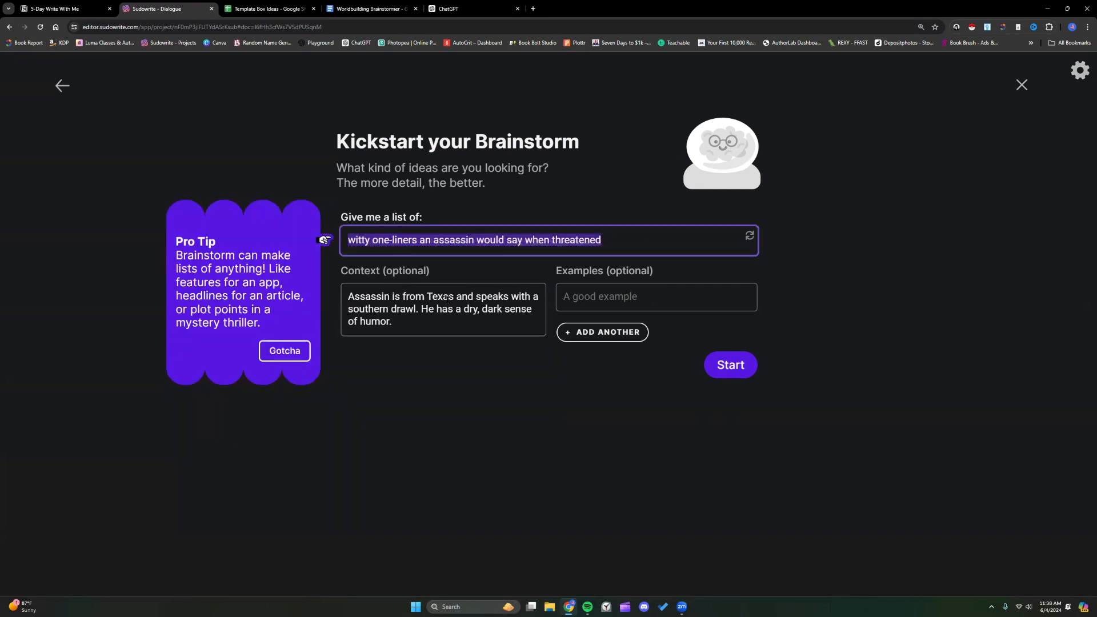
{"action": "triple_click", "coordinate": [451, 316]}
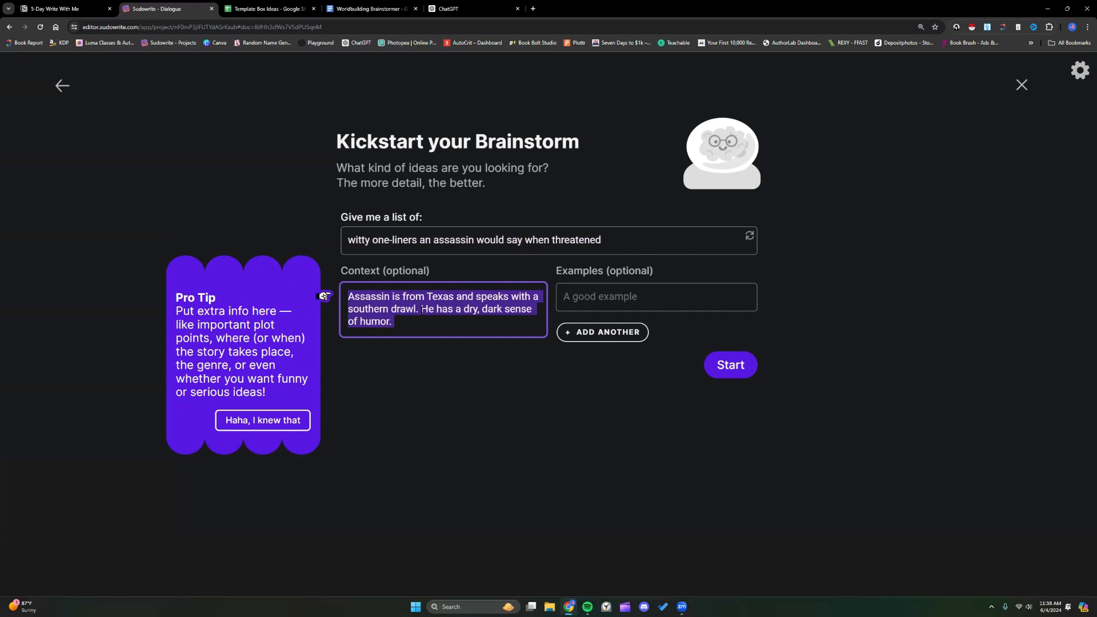
{"action": "left_click", "coordinate": [622, 301]}
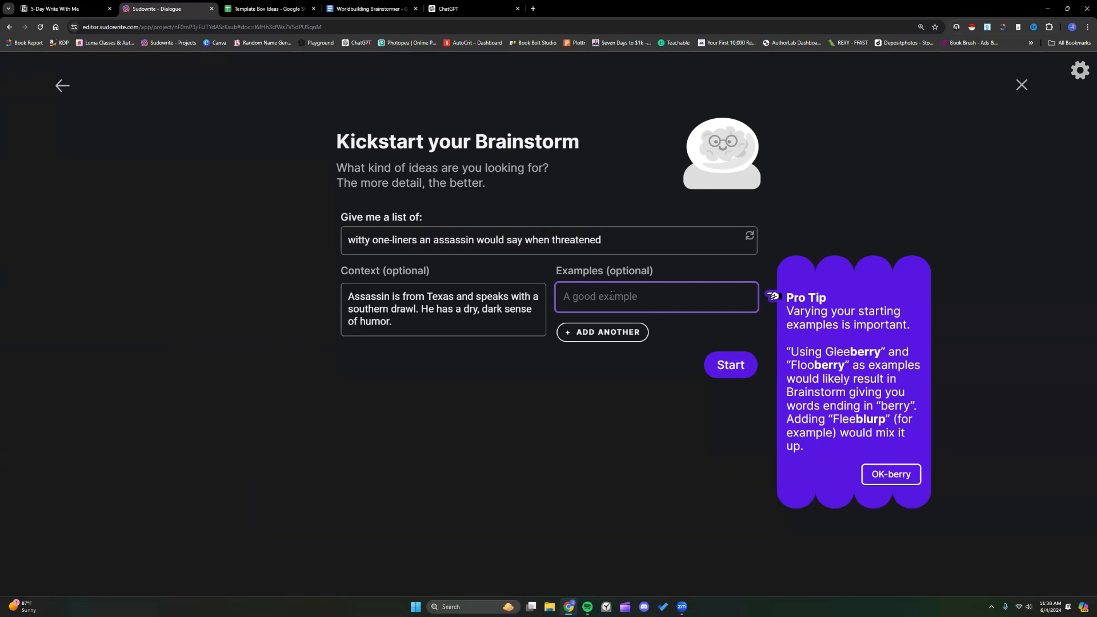
{"action": "left_click", "coordinate": [741, 371]}
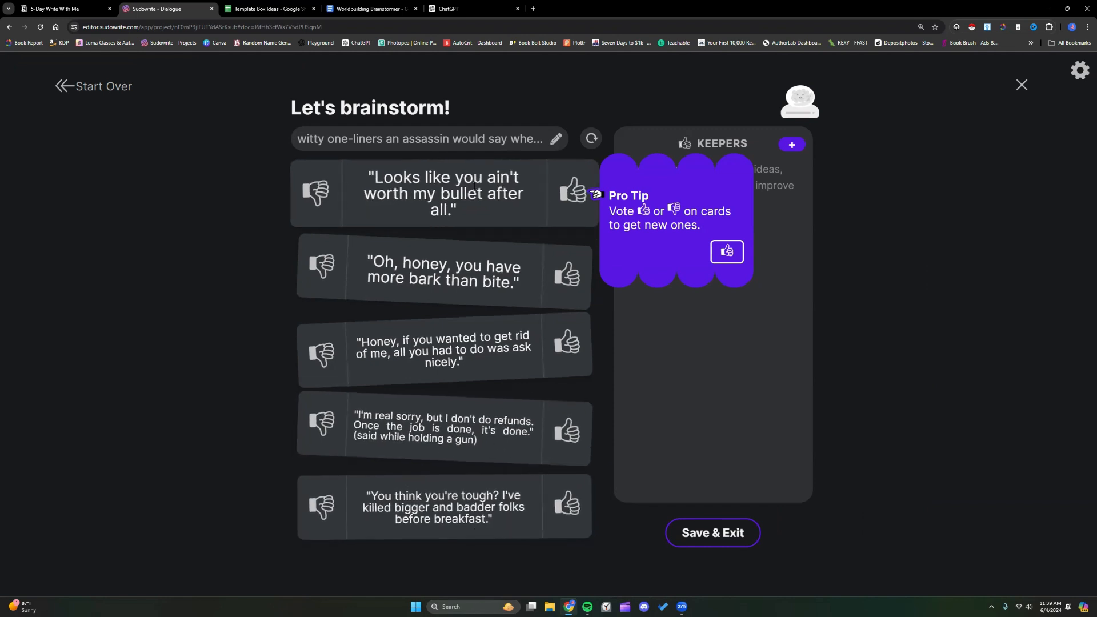
- Keep the "worth my bullet", "more bark than bite", "get rid of me" and "pretty target for my bullets" lines
{"action": "left_click", "coordinate": [564, 191]}
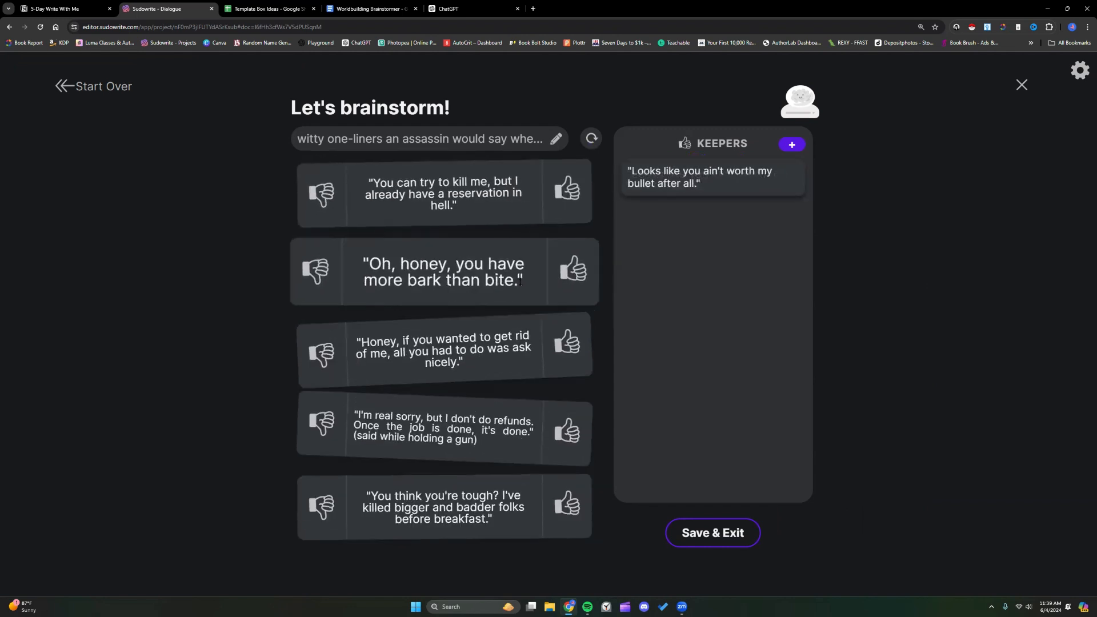
{"action": "left_click", "coordinate": [570, 273]}
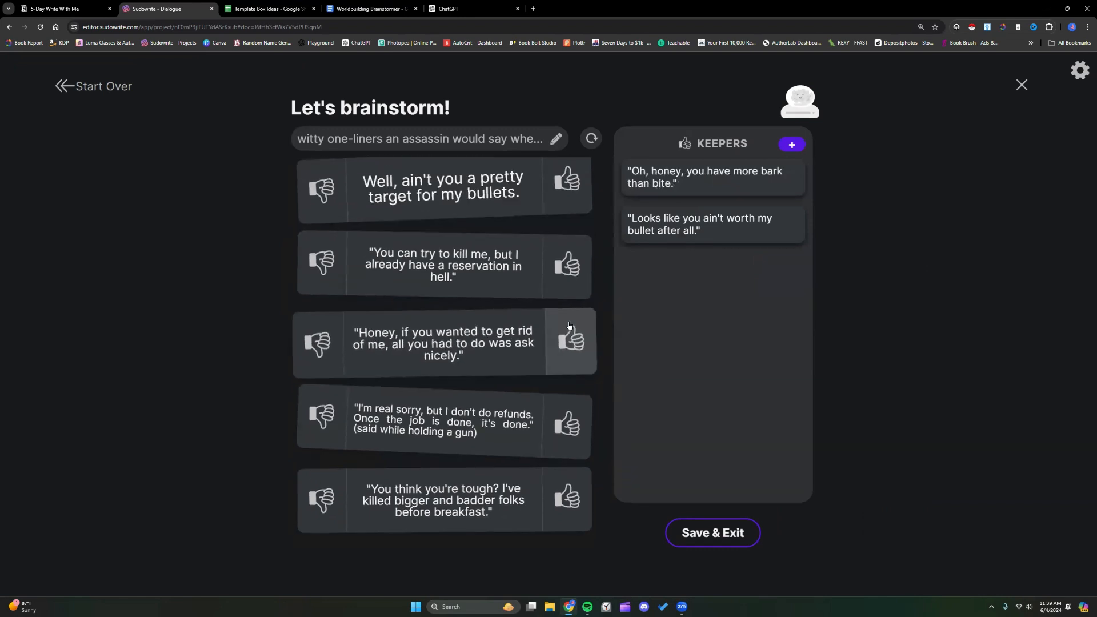
{"action": "left_click", "coordinate": [578, 353]}
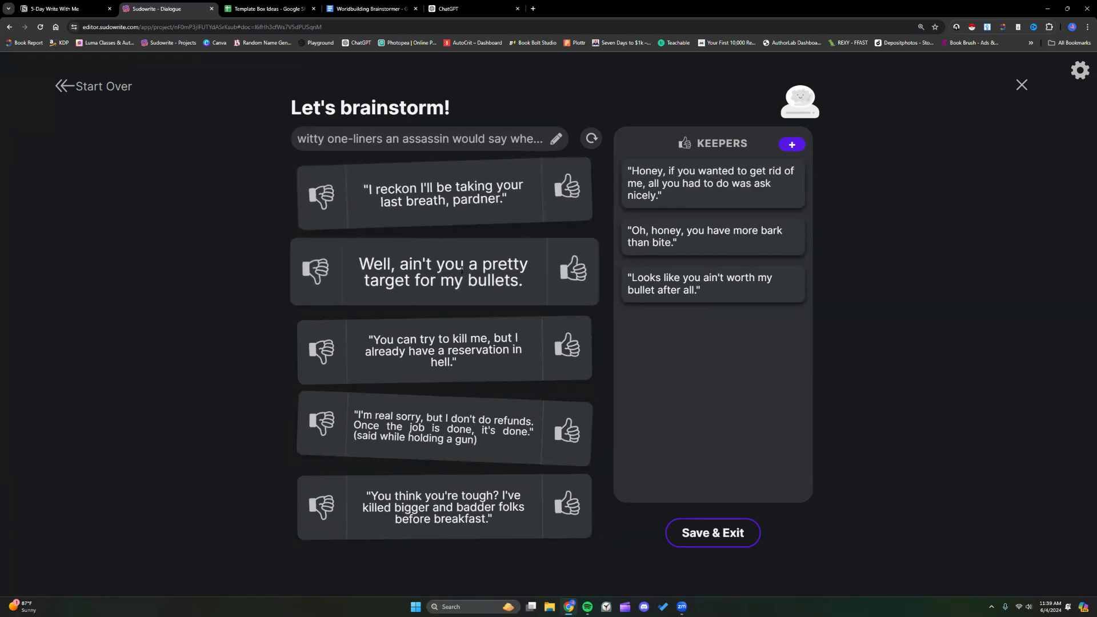
{"action": "left_click", "coordinate": [573, 268]}
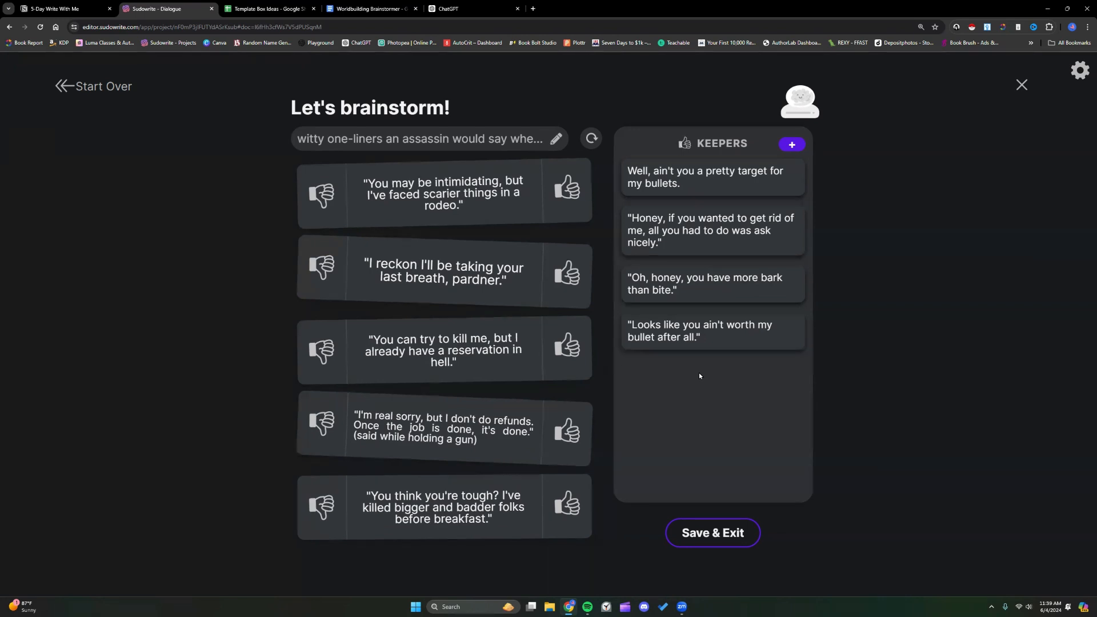
- Open the brainstorm's prompt for editing, capture a screenshot of it with the keepers, and copy the context text
{"action": "left_click", "coordinate": [555, 138]}
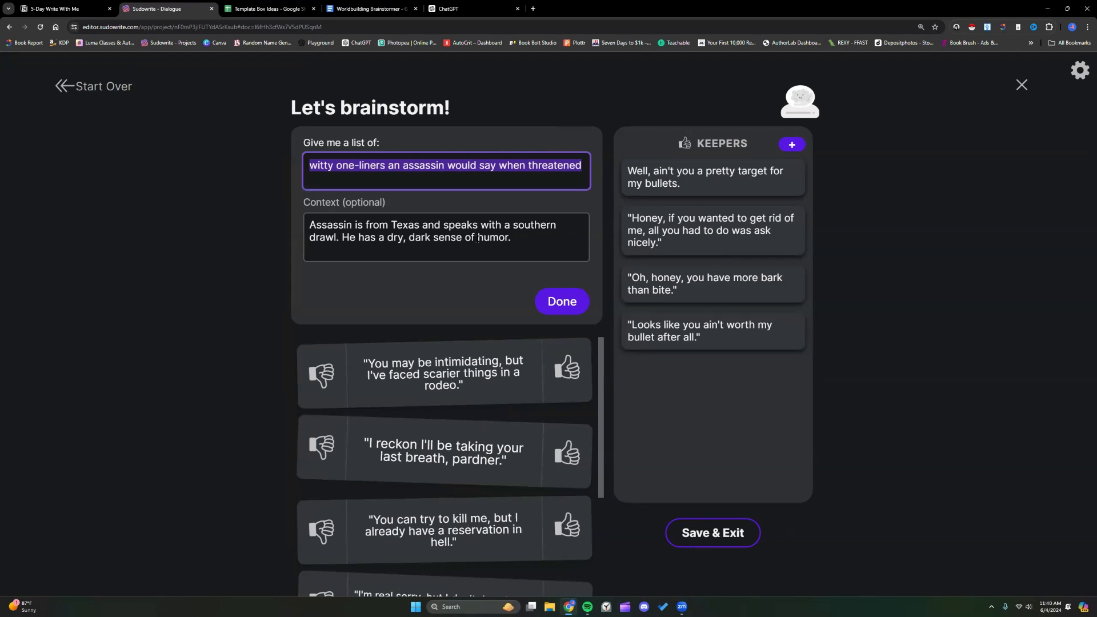
{"action": "key", "text": "Tab"}
{"action": "key", "text": "super+c"}
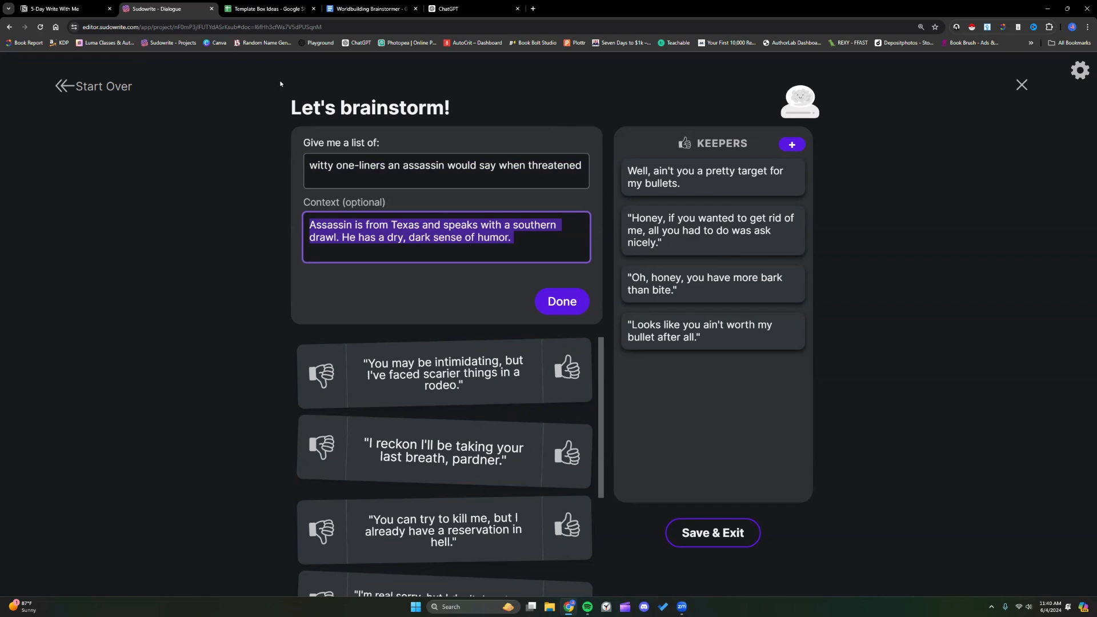
{"action": "key", "text": "super+shift+s"}
{"action": "left_click_drag", "start_coordinate": [262, 61], "coordinate": [845, 575]}
{"action": "right_click", "coordinate": [420, 237]}
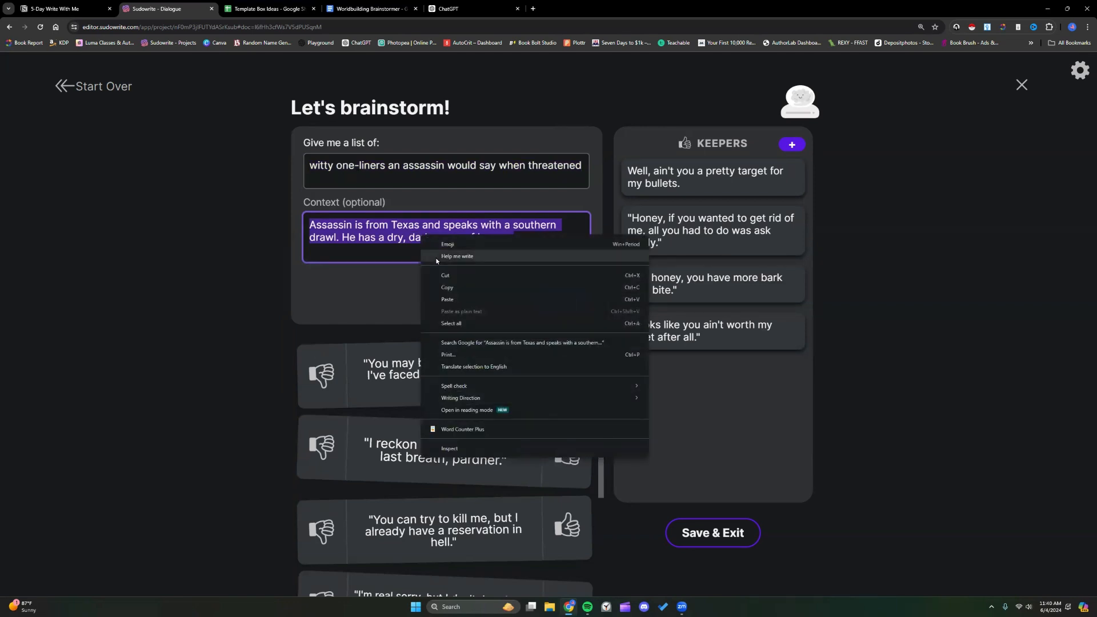
{"action": "left_click", "coordinate": [454, 280]}
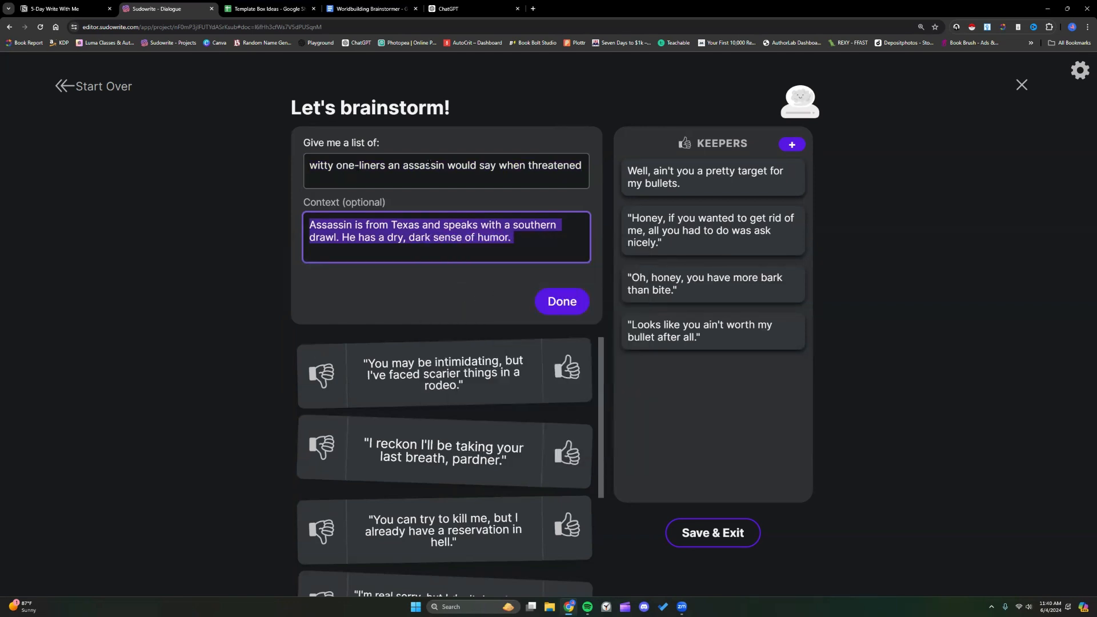
- Start over with a Something Else brainstorm, reuse the copied assassin context, and request "witty one-liners an assassin would say when threatened"
{"action": "left_click", "coordinate": [92, 86]}
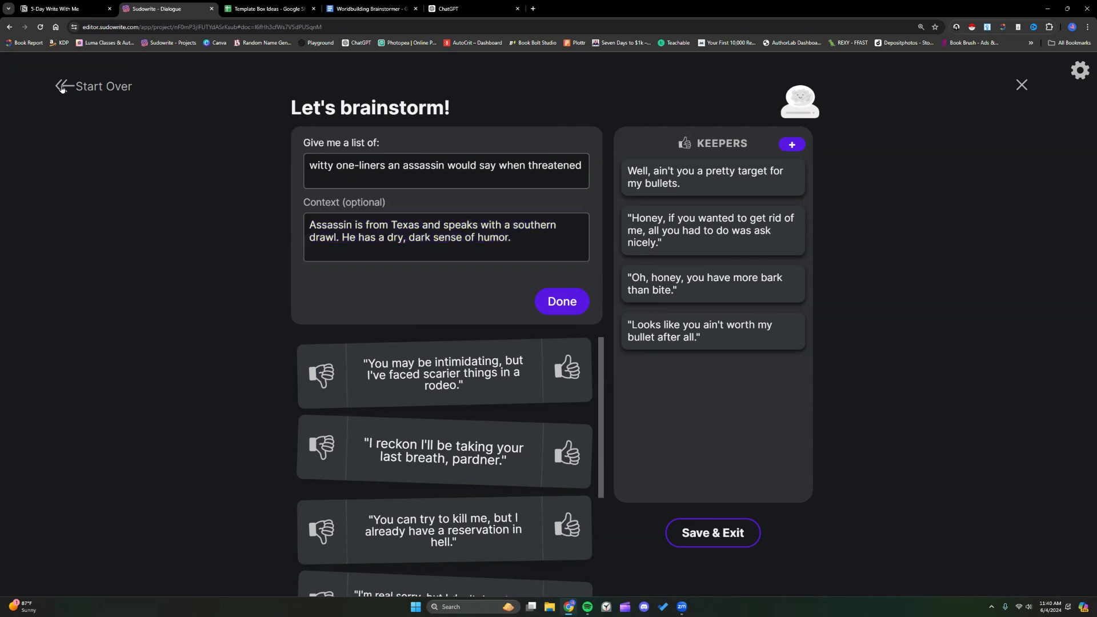
{"action": "left_click", "coordinate": [611, 381]}
{"action": "right_click", "coordinate": [425, 297]}
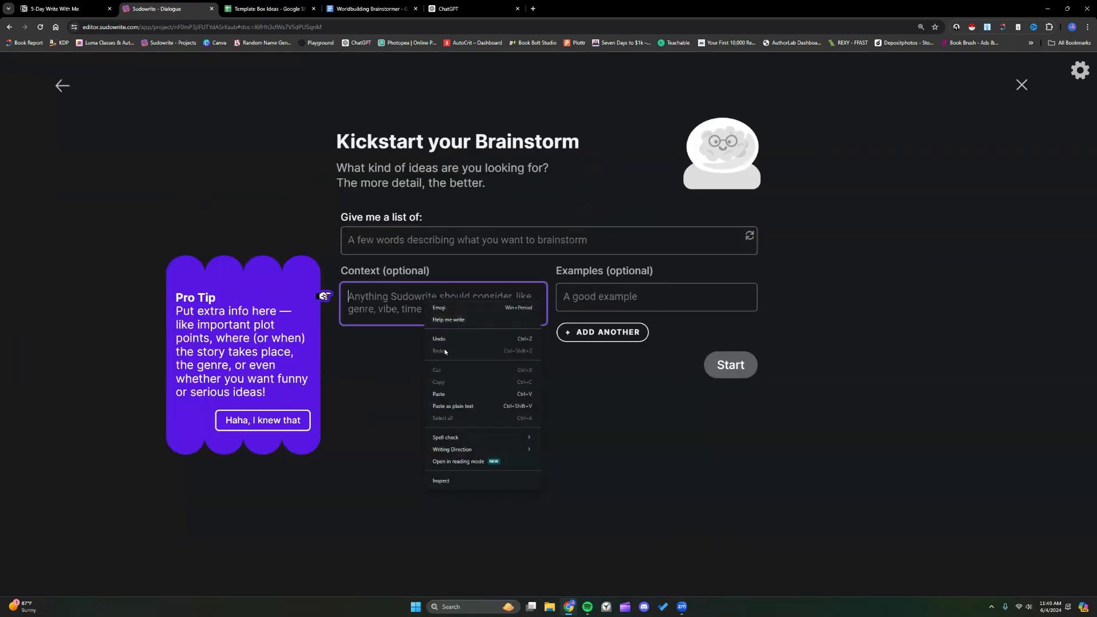
{"action": "left_click", "coordinate": [454, 394]}
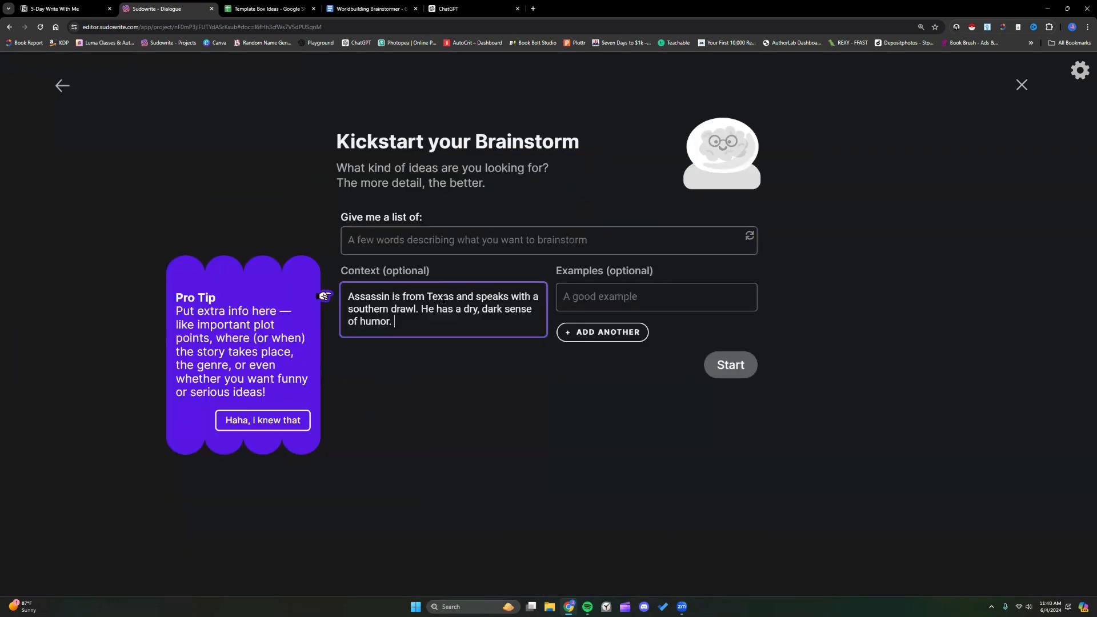
{"action": "left_click", "coordinate": [440, 247]}
{"action": "type", "text": "witty "}
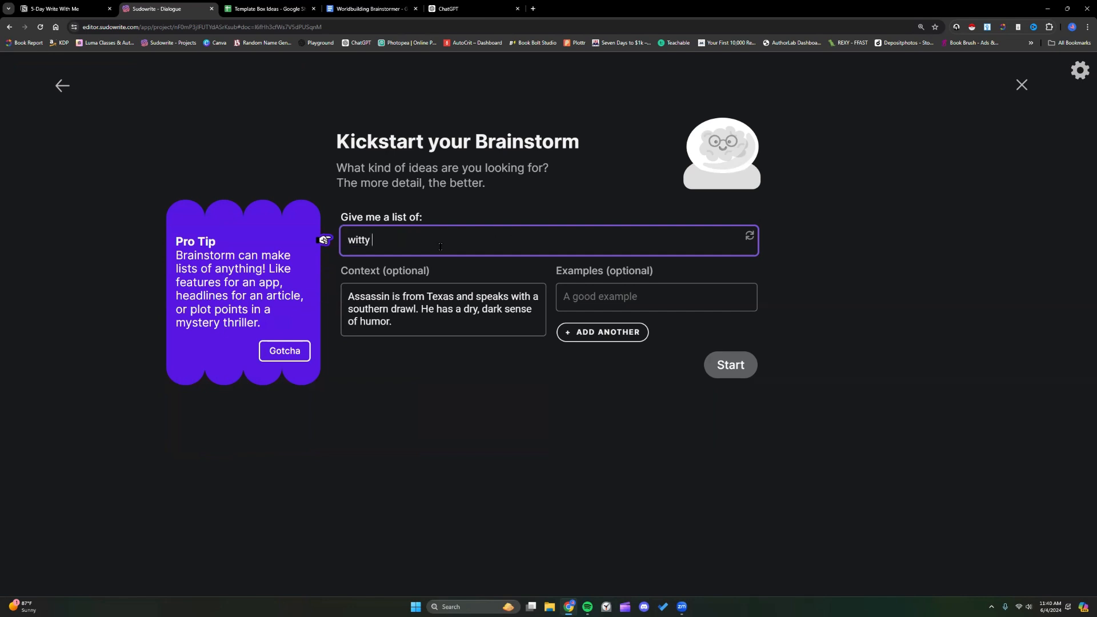
{"action": "type", "text": "one-liners an "}
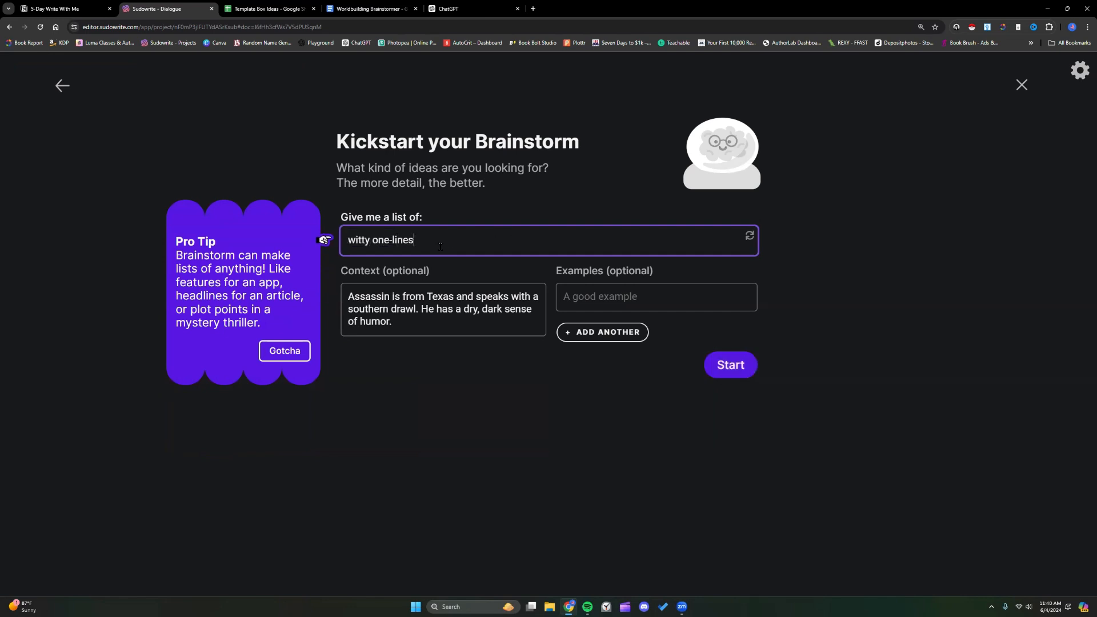
{"action": "type", "text": "assassin would say when threatened"}
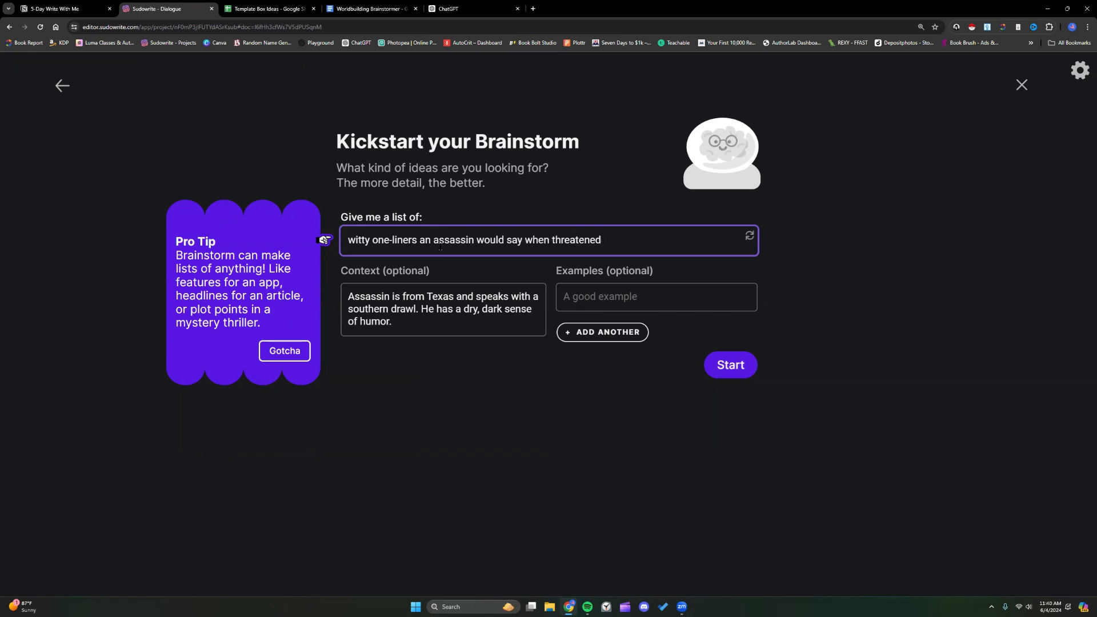
- Add the example "In Texas, we're taught to shoot and dance. Want to see which one I'm better at?" and generate the ideas
{"action": "left_click", "coordinate": [646, 296]}
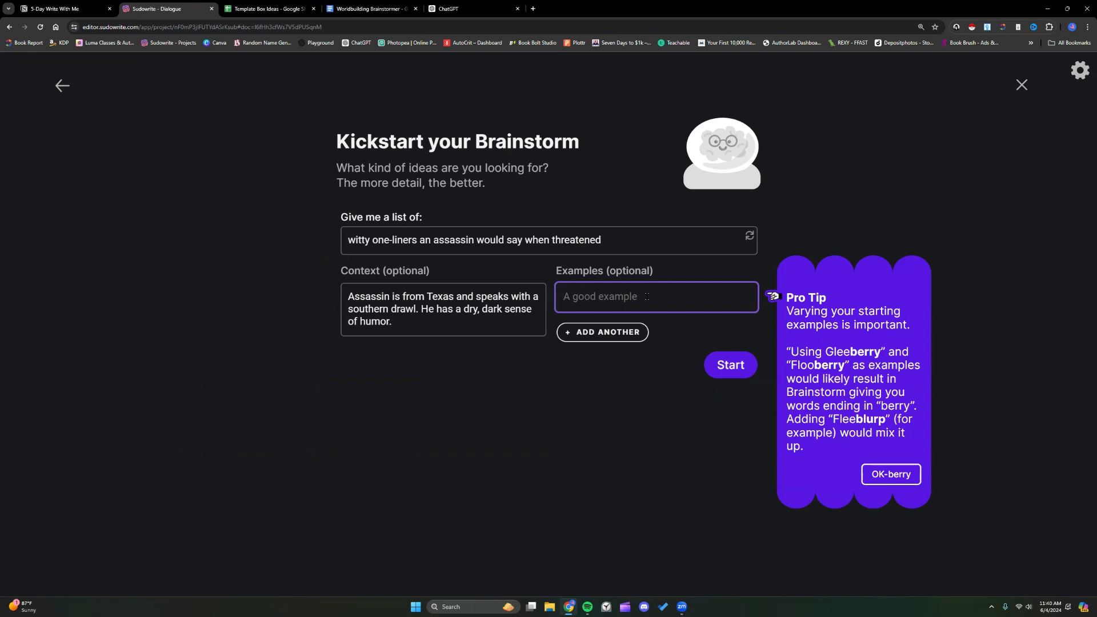
{"action": "type", "text": "In Texas, we're taught to shoot d"}
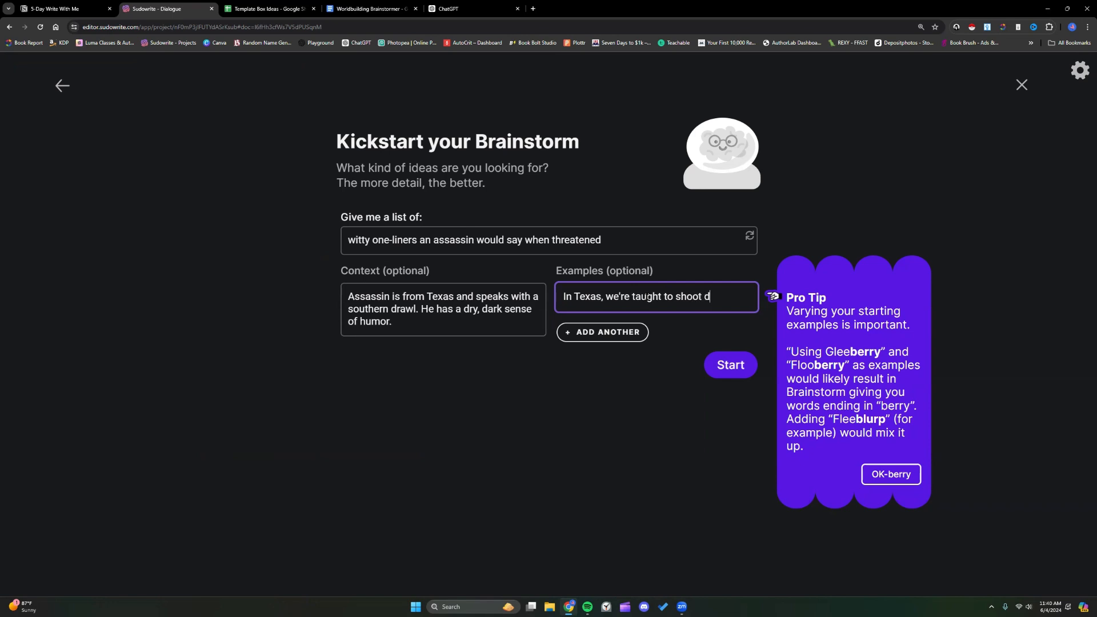
{"action": "key", "text": "BackSpace"}
{"action": "type", "text": "and dance. "}
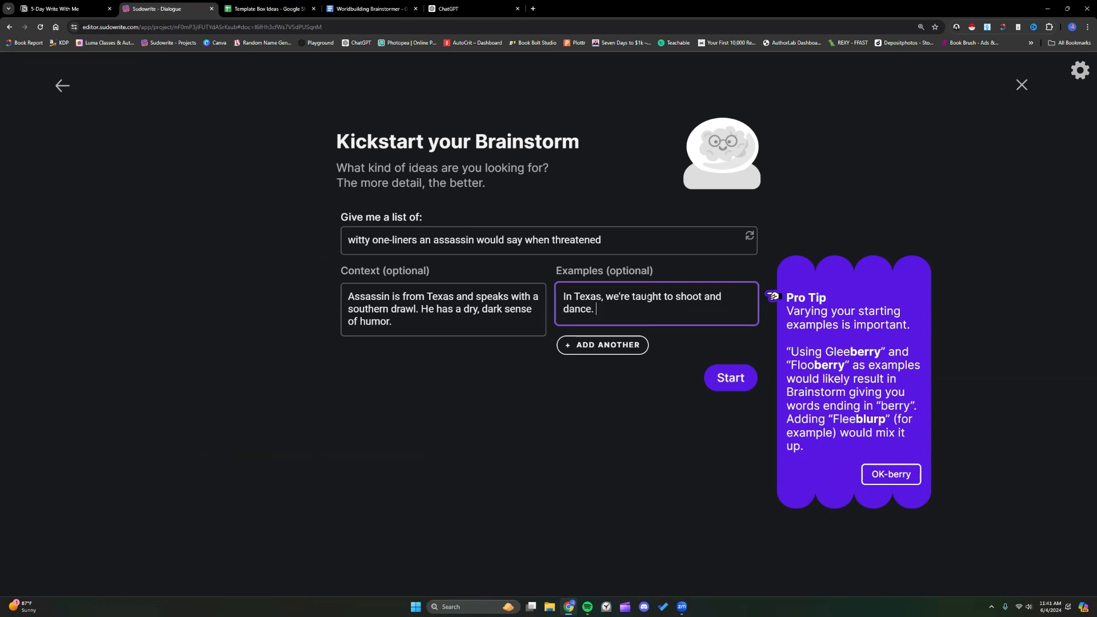
{"action": "type", "text": "Want to see which one I'm b"}
{"action": "key", "text": "BackSpace"}
{"action": "key", "text": "BackSpace"}
{"action": "key", "text": "BackSpace"}
{"action": "key", "text": "BackSpace"}
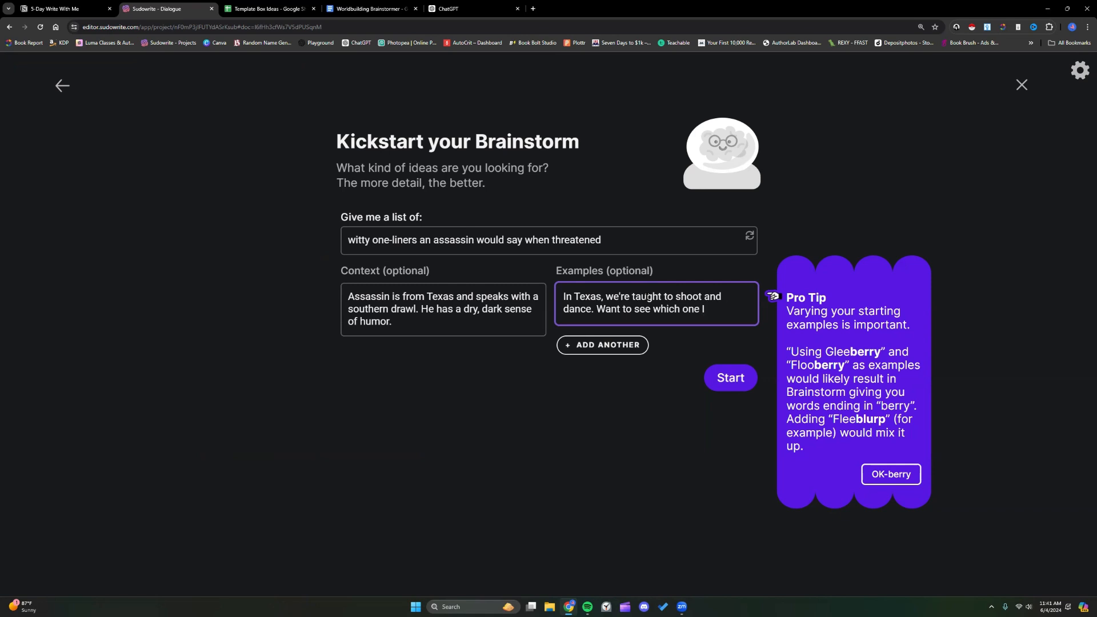
{"action": "type", "text": "'m better at?"}
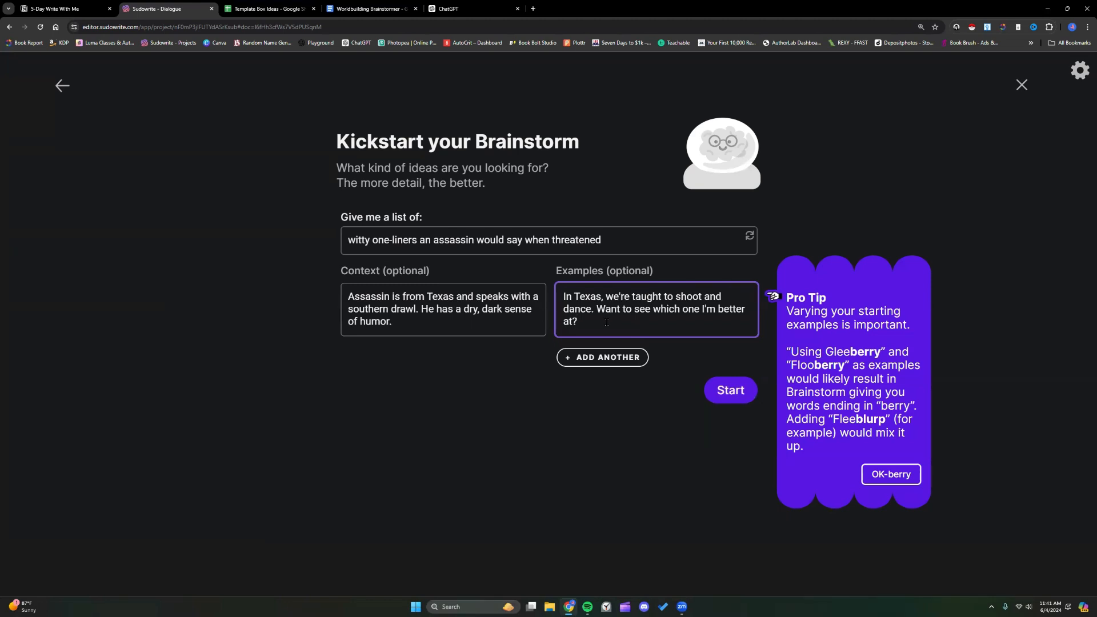
{"action": "left_click", "coordinate": [731, 391]}
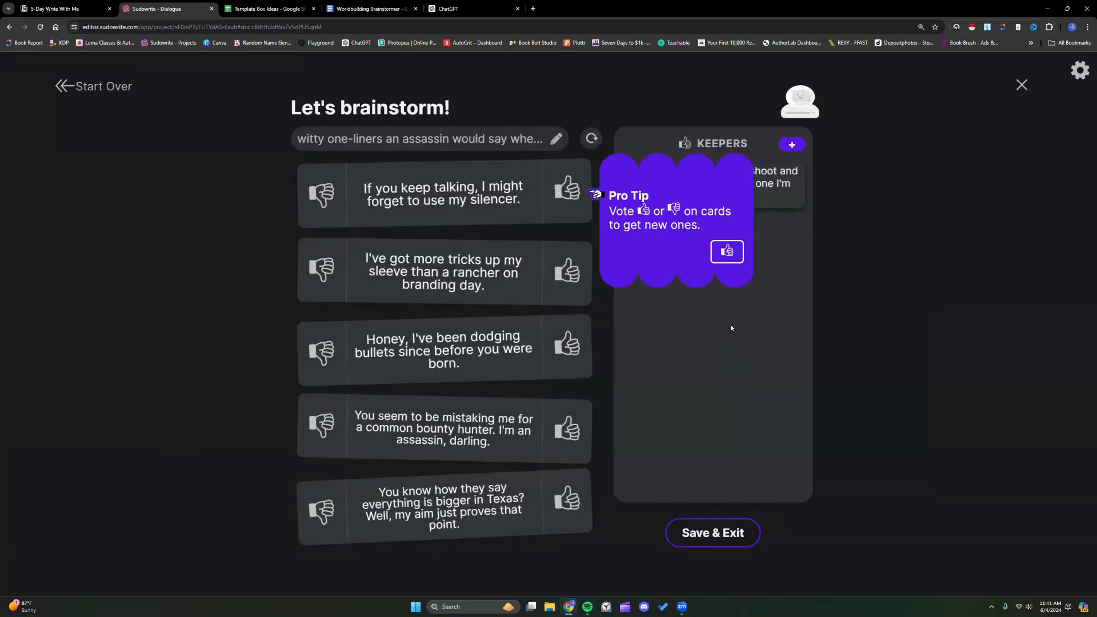
- Dismiss the voting tip and keep the "silencer", "kill you with my charm", "Southern gentleman", "tombstone" and "great aim" lines
{"action": "left_click", "coordinate": [724, 255]}
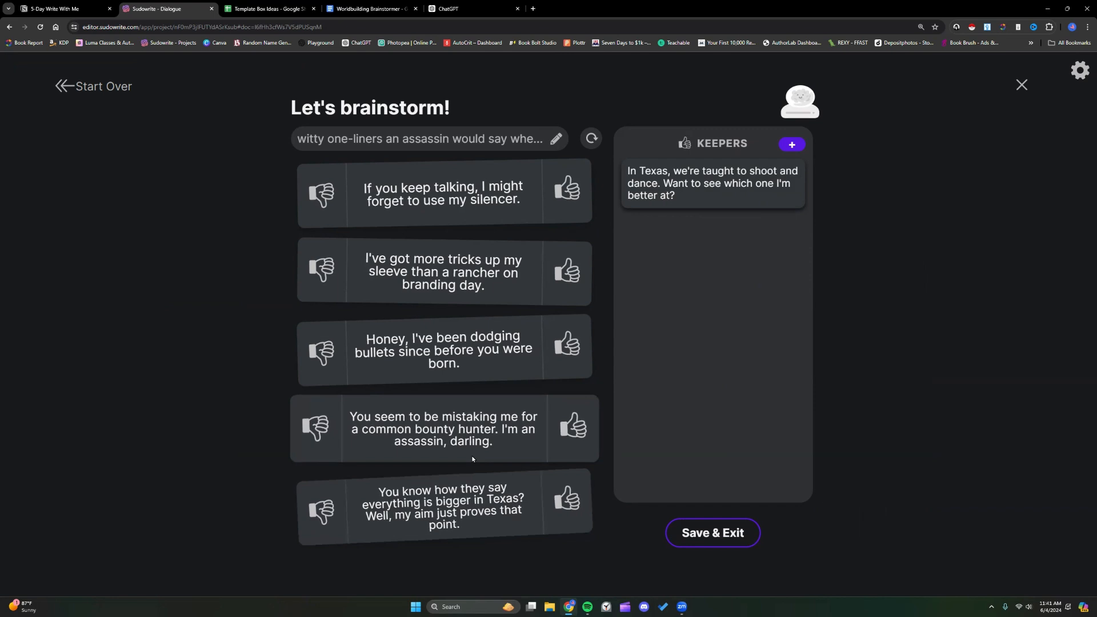
{"action": "left_click", "coordinate": [567, 189]}
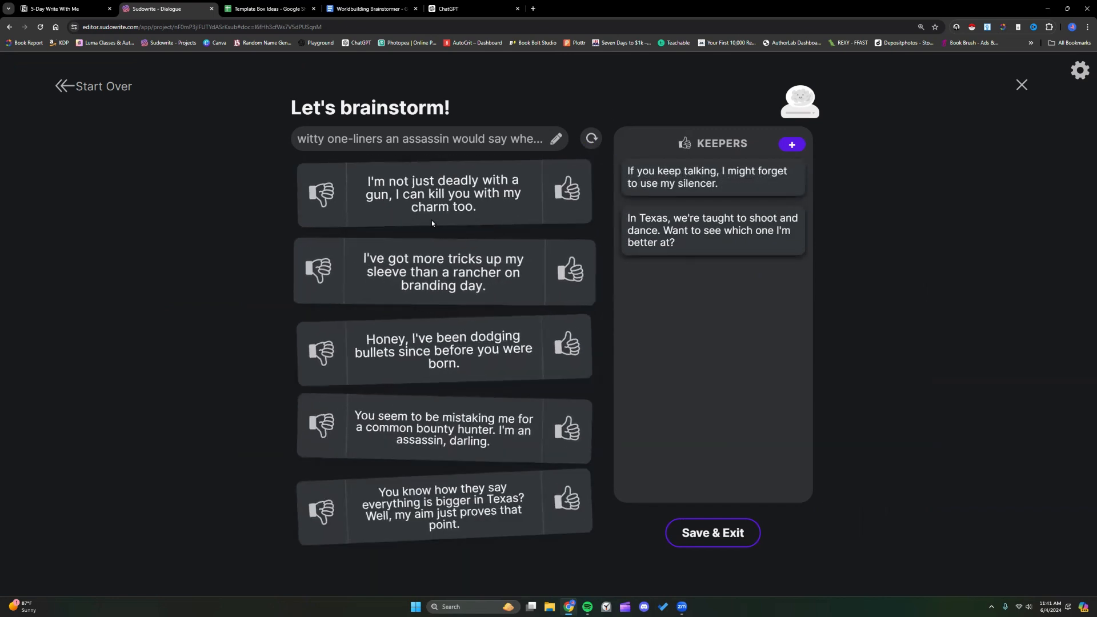
{"action": "left_click", "coordinate": [573, 191]}
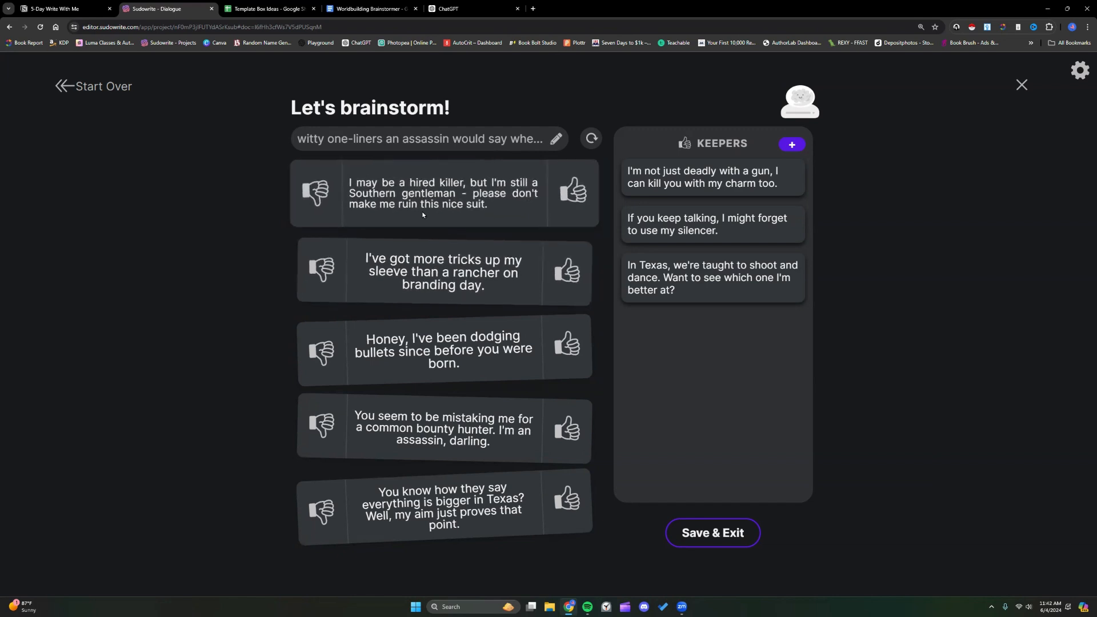
{"action": "left_click", "coordinate": [573, 193]}
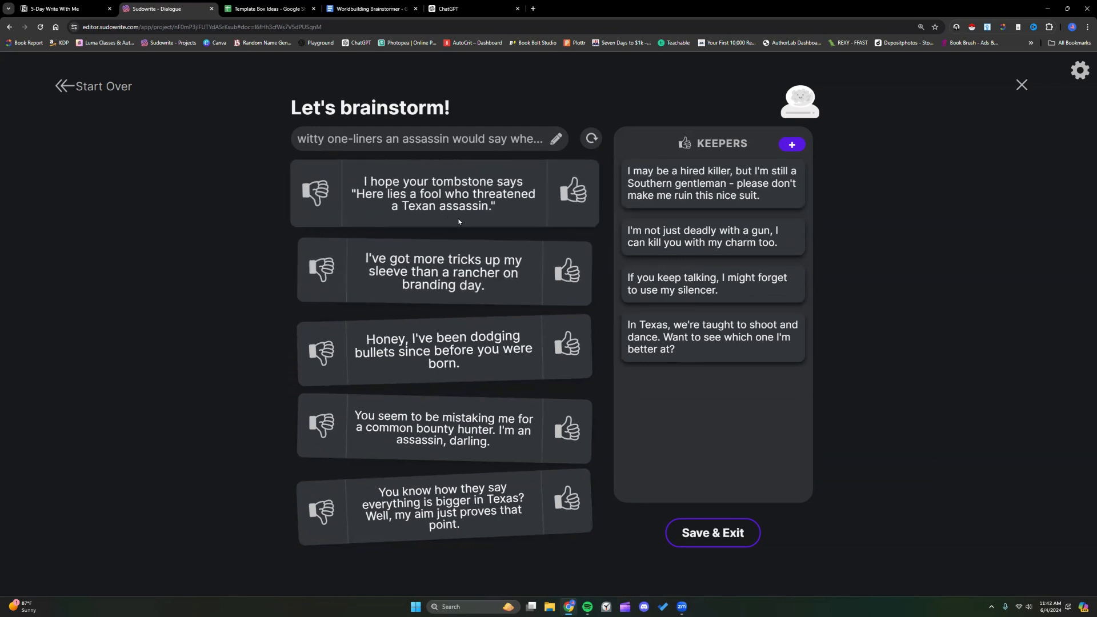
{"action": "left_click", "coordinate": [573, 191]}
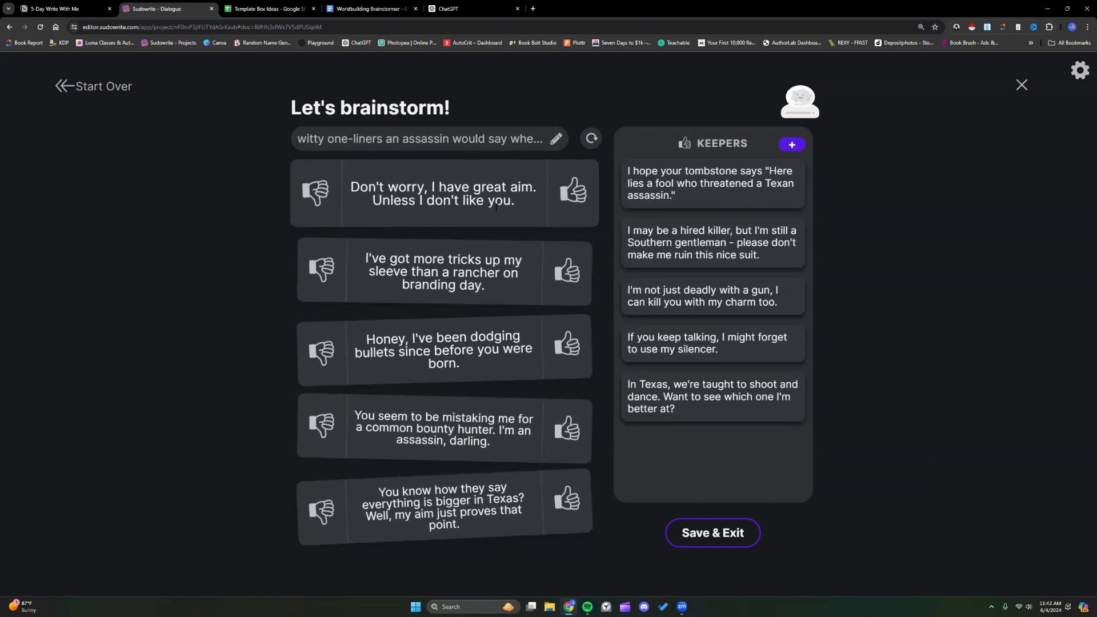
{"action": "left_click", "coordinate": [573, 191]}
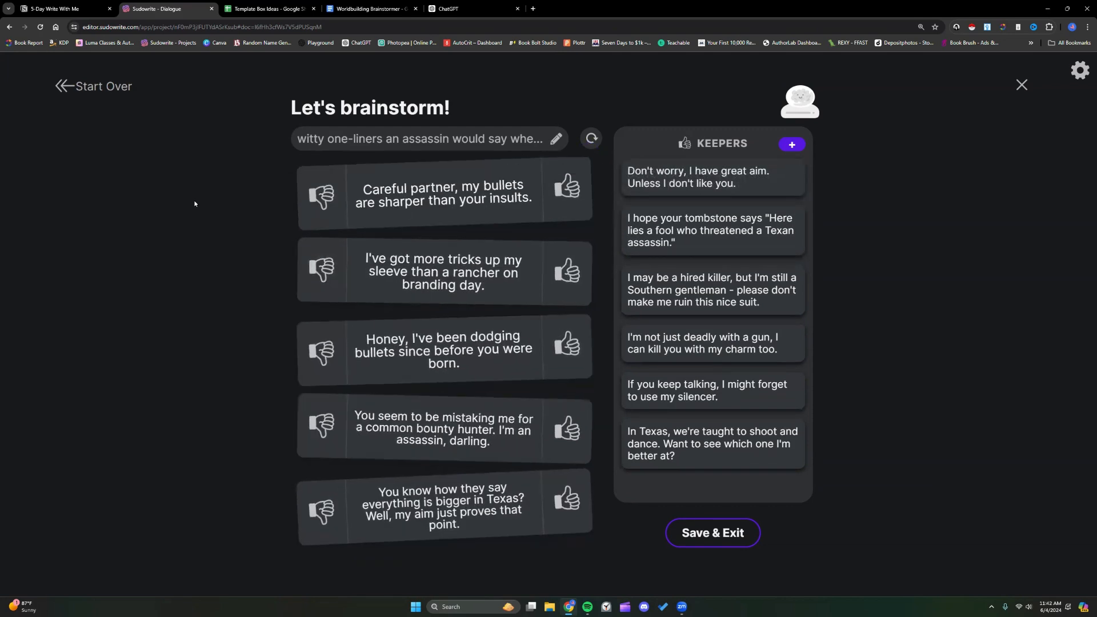
- Save and exit the brainstorm, and review the dialogue style and sample line of dialogue on the gang leader's character card
{"action": "left_click", "coordinate": [716, 532]}
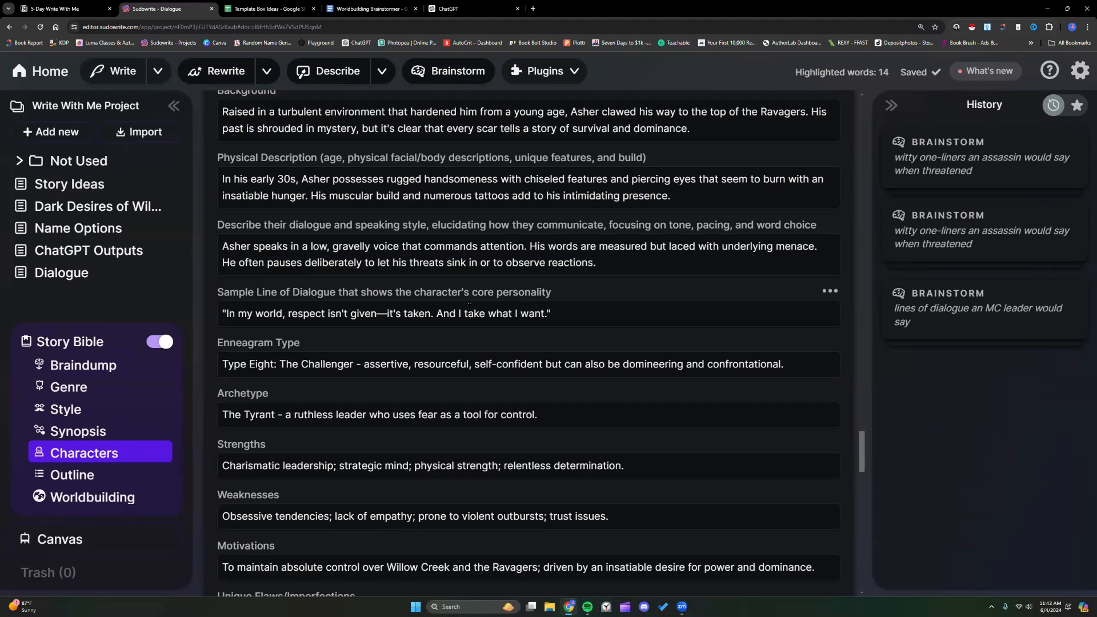
{"action": "scroll", "coordinate": [360, 157], "scroll_direction": "up", "scroll_amount": 2}
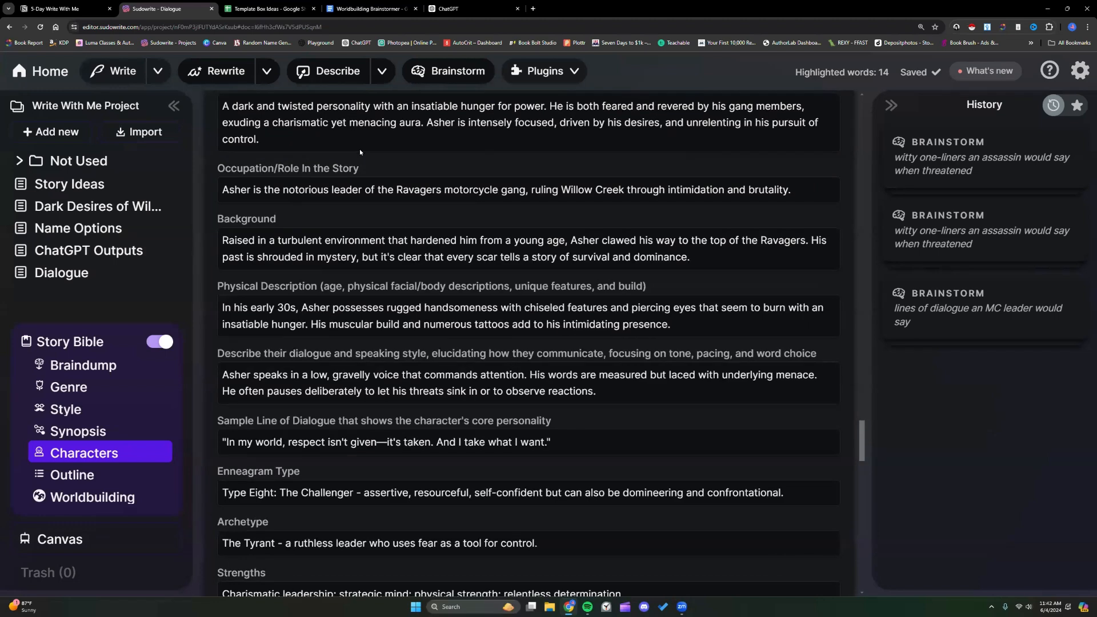
{"action": "scroll", "coordinate": [375, 189], "scroll_direction": "down", "scroll_amount": 2}
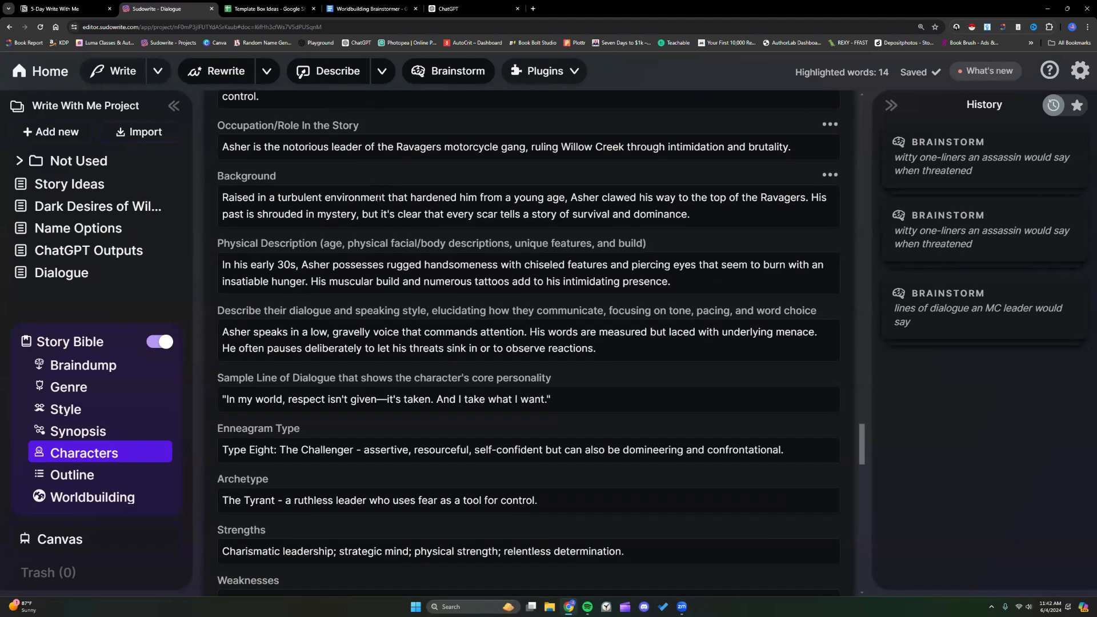
{"action": "scroll", "coordinate": [379, 197], "scroll_direction": "down", "scroll_amount": 2}
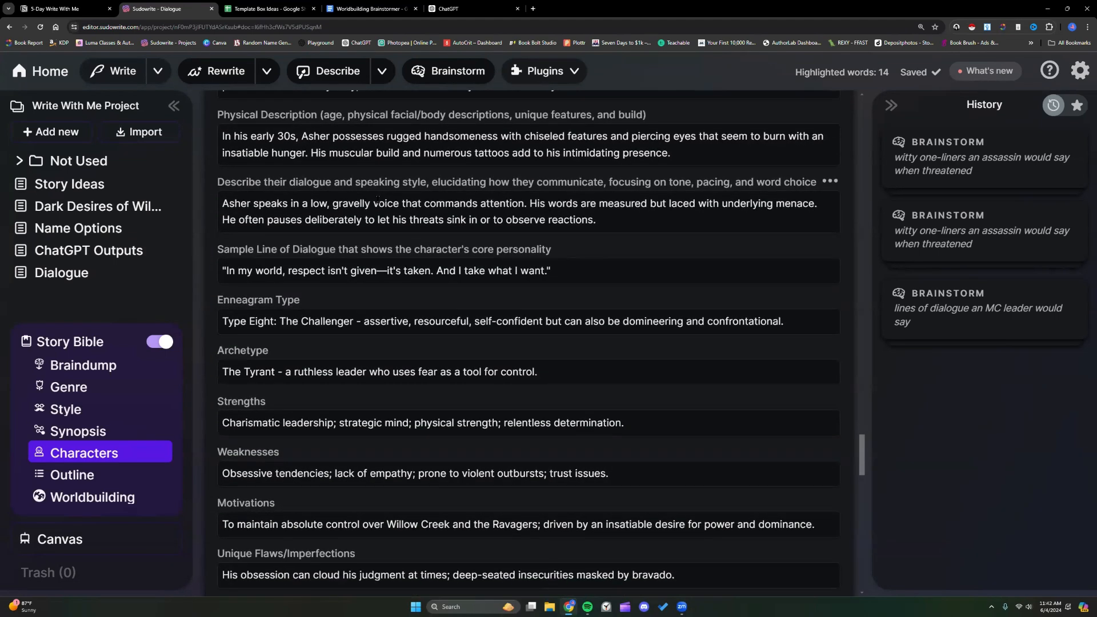
{"action": "left_click_drag", "start_coordinate": [223, 272], "coordinate": [563, 271]}
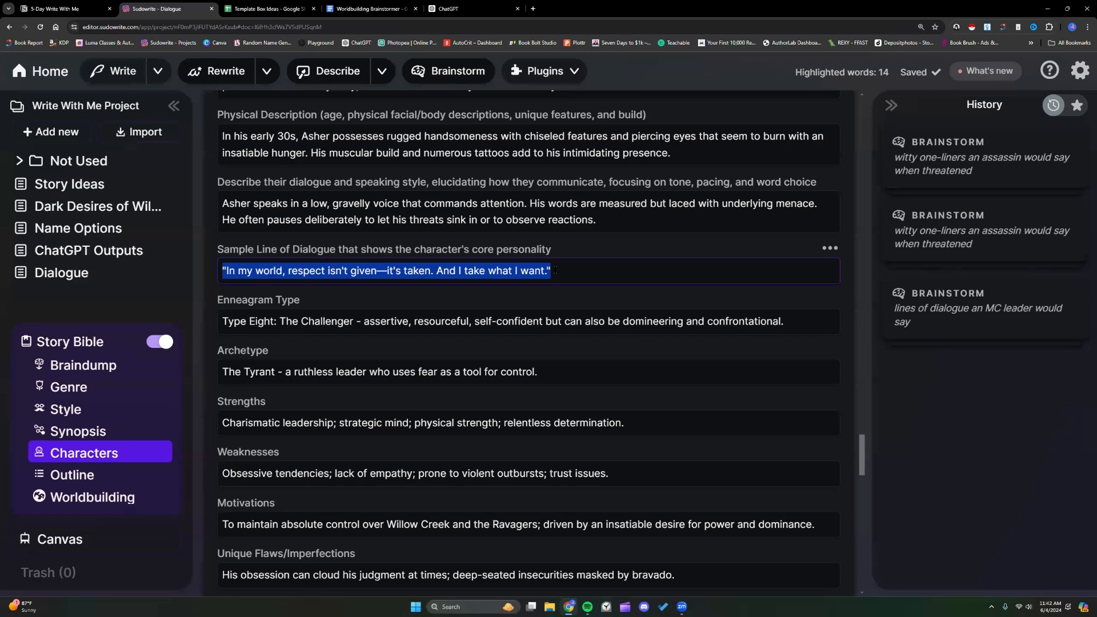
{"action": "scroll", "coordinate": [393, 334], "scroll_direction": "down", "scroll_amount": 8}
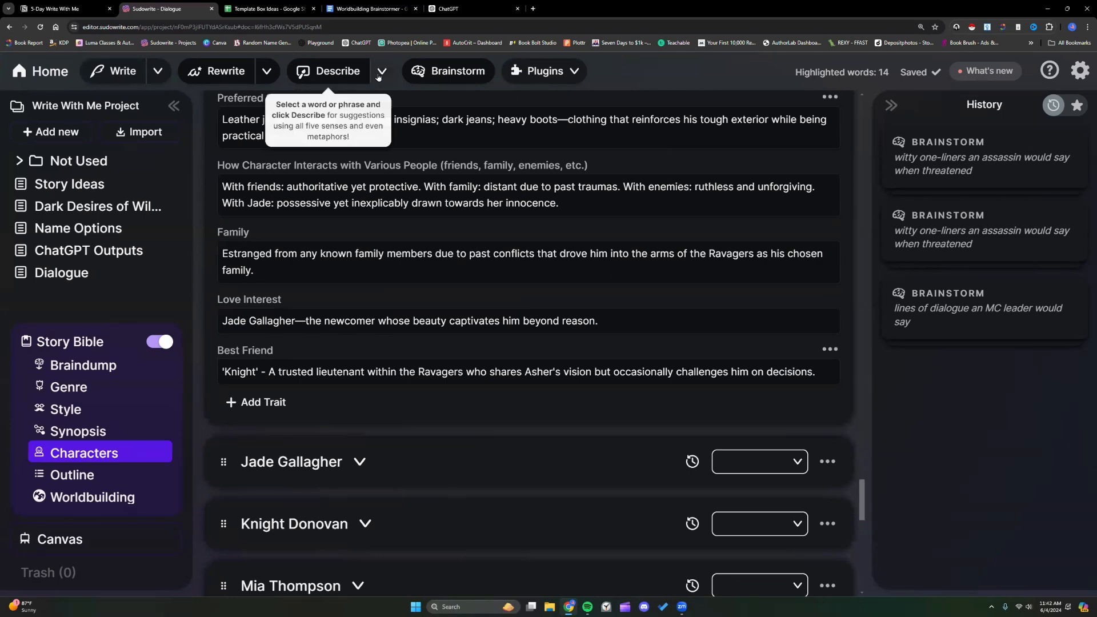
- Switch to the Template Box Ideas spreadsheet in Google Sheets and copy its sharing link
{"action": "left_click", "coordinate": [271, 10]}
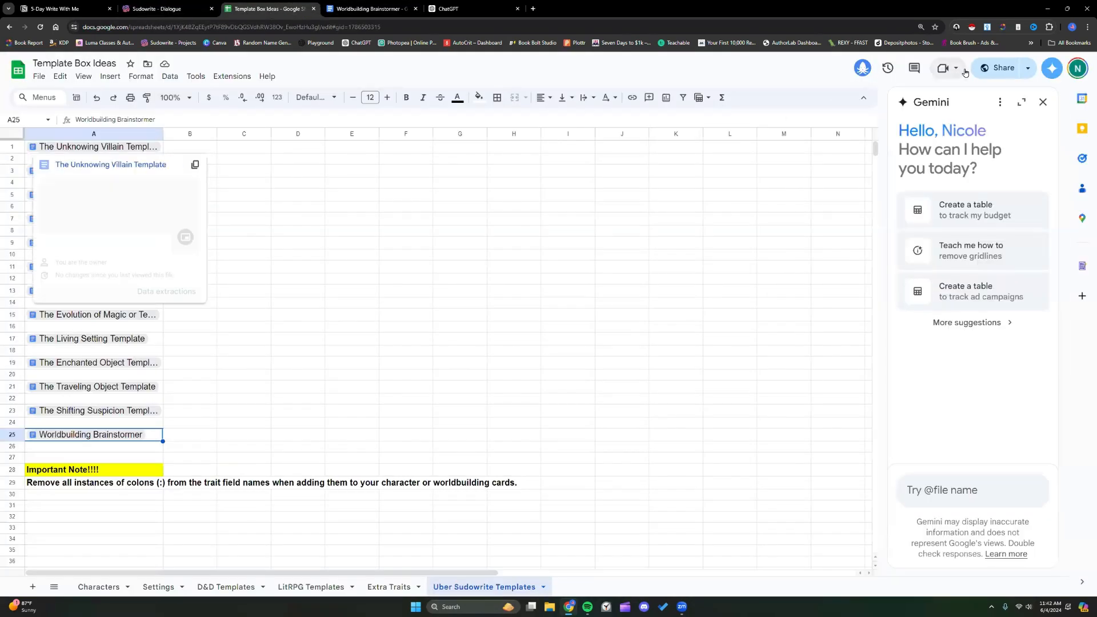
{"action": "left_click", "coordinate": [995, 71]}
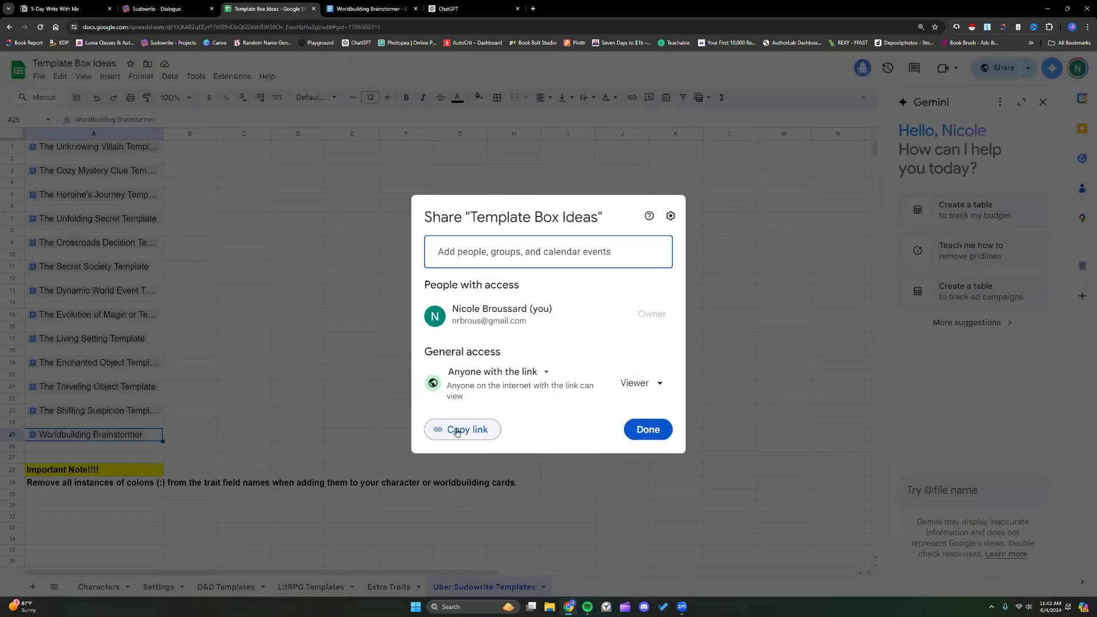
{"action": "left_click", "coordinate": [468, 434]}
{"action": "key", "text": "Escape"}
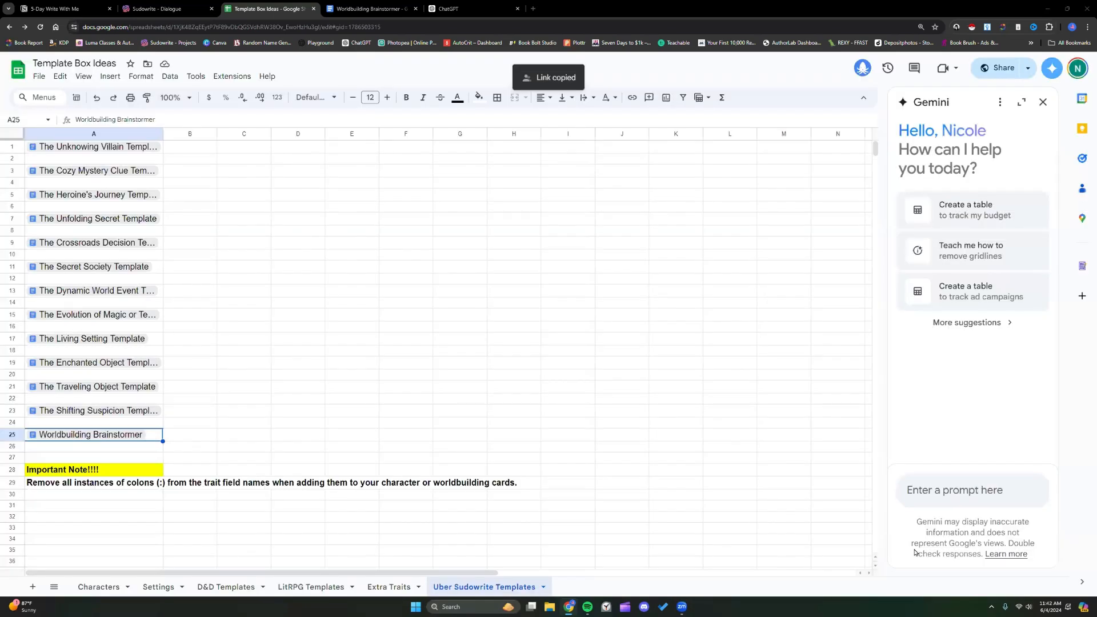
- Return to Sudowrite and collapse the gang leader's character card in the Characters section
{"action": "left_click", "coordinate": [166, 9]}
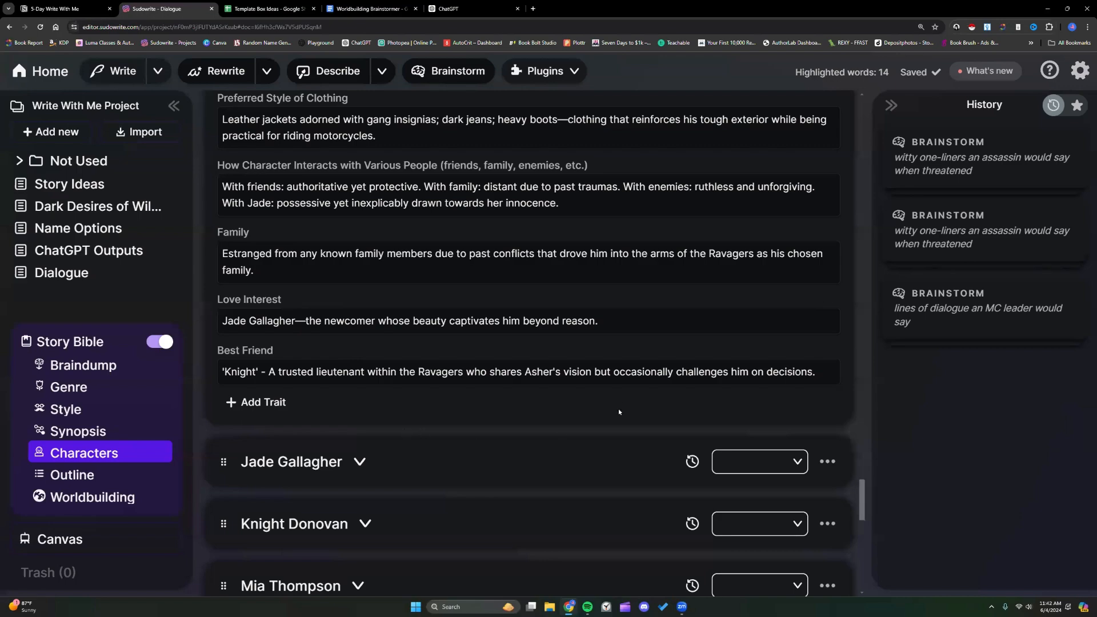
{"action": "scroll", "coordinate": [619, 402], "scroll_direction": "up", "scroll_amount": 3}
{"action": "scroll", "coordinate": [619, 402], "scroll_direction": "up", "scroll_amount": 10}
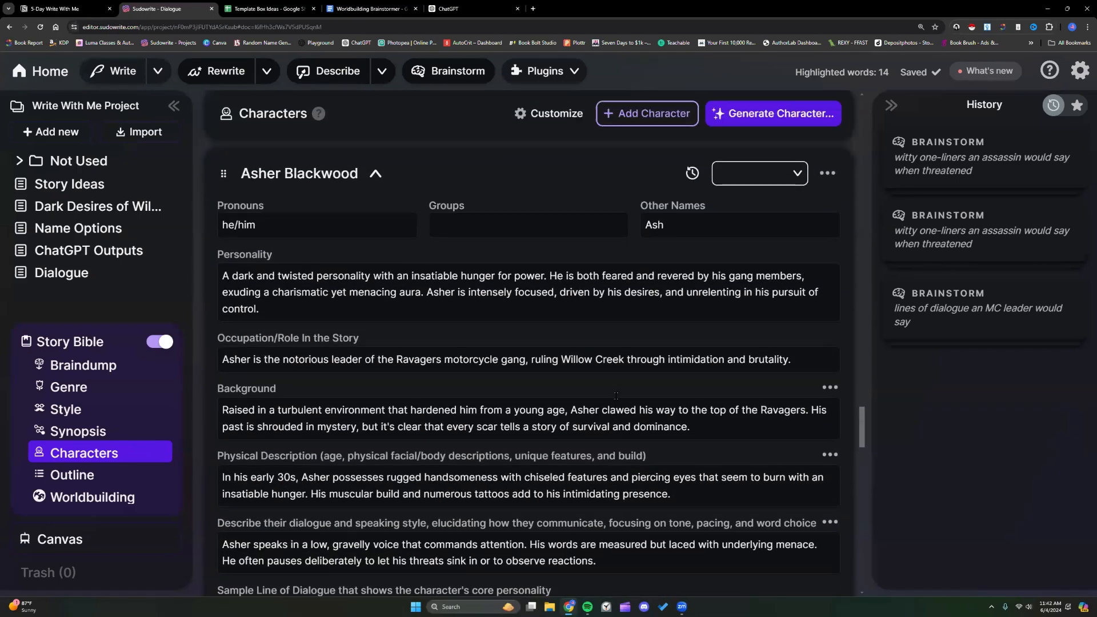
{"action": "left_click", "coordinate": [375, 218]}
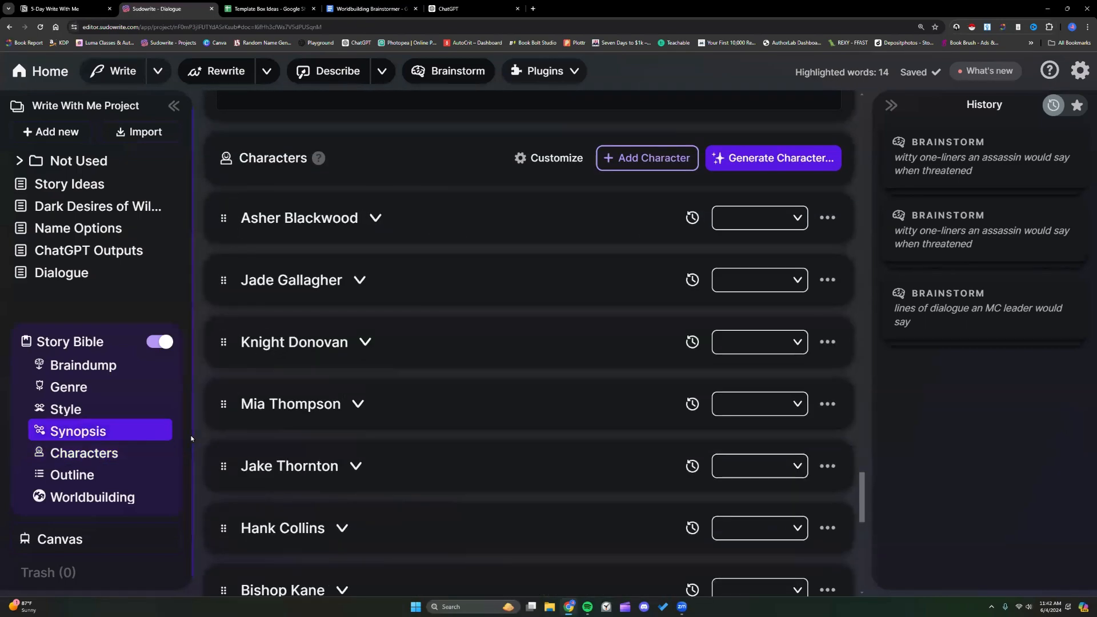
- Customize the Worldbuilding default traits, look through the existing element types, and create a new type named "Mafia Brainstorming"
{"action": "left_click", "coordinate": [120, 496]}
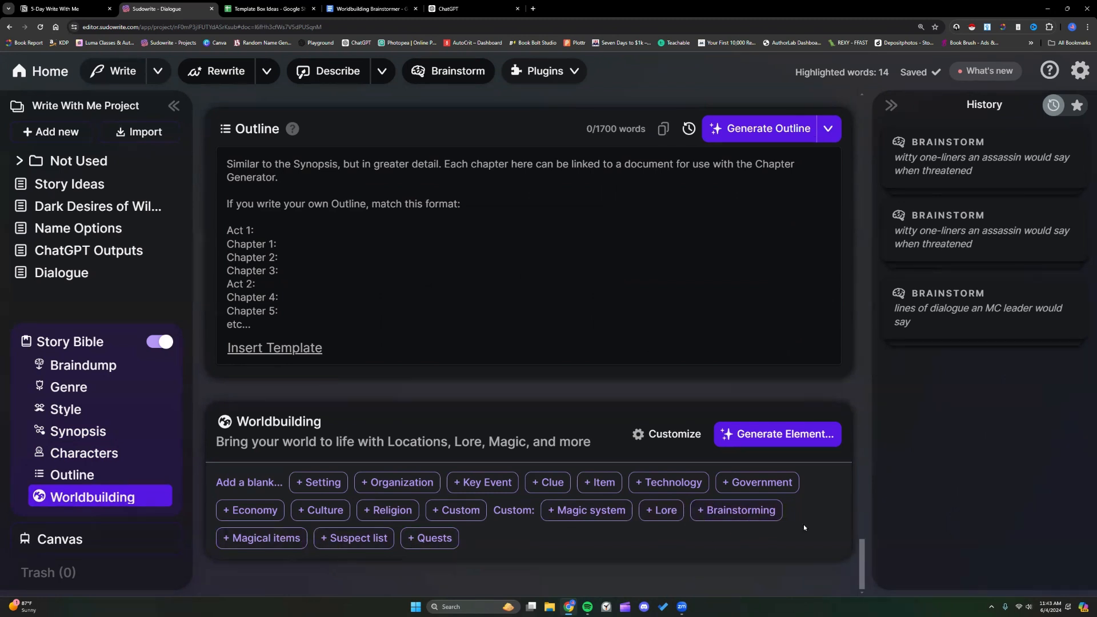
{"action": "left_click", "coordinate": [669, 435]}
{"action": "left_click", "coordinate": [589, 174]}
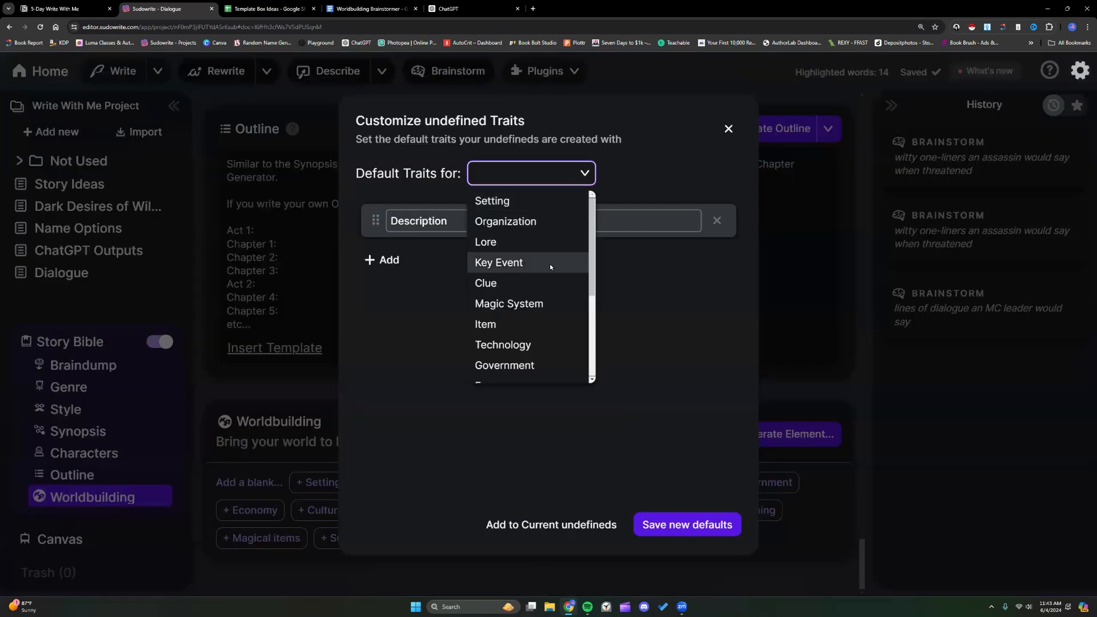
{"action": "scroll", "coordinate": [550, 265], "scroll_direction": "down", "scroll_amount": 3}
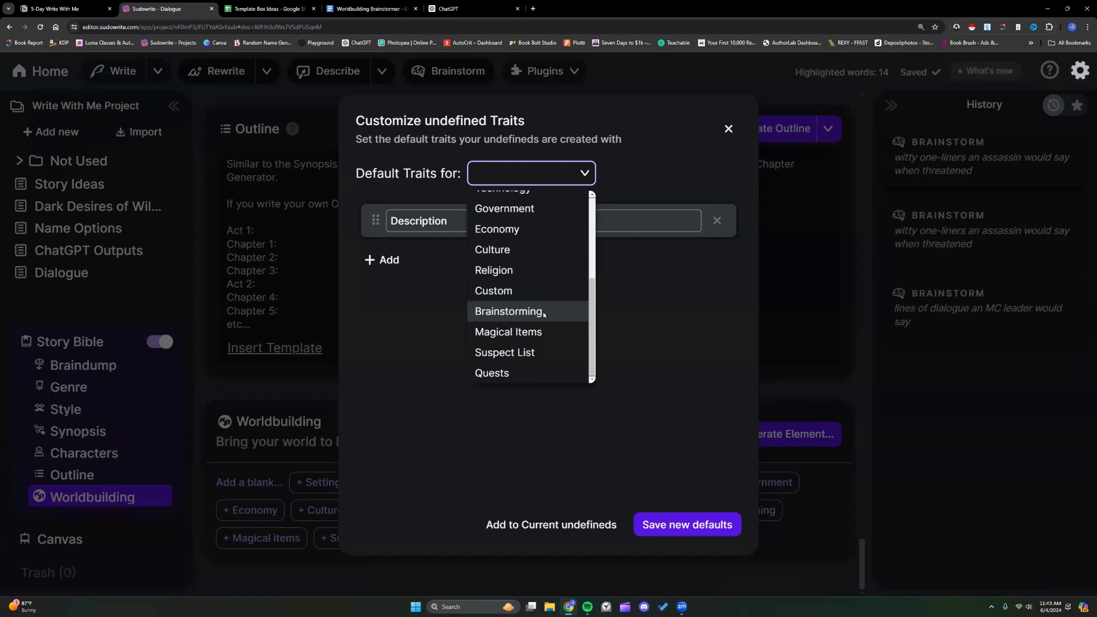
{"action": "left_click", "coordinate": [530, 174]}
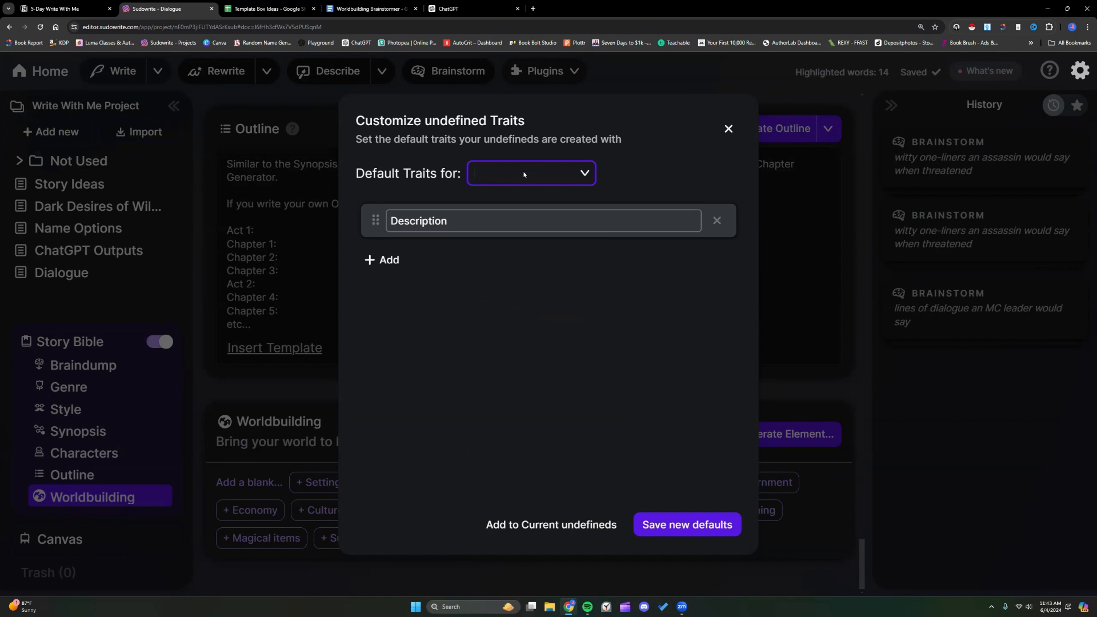
{"action": "type", "text": "M"}
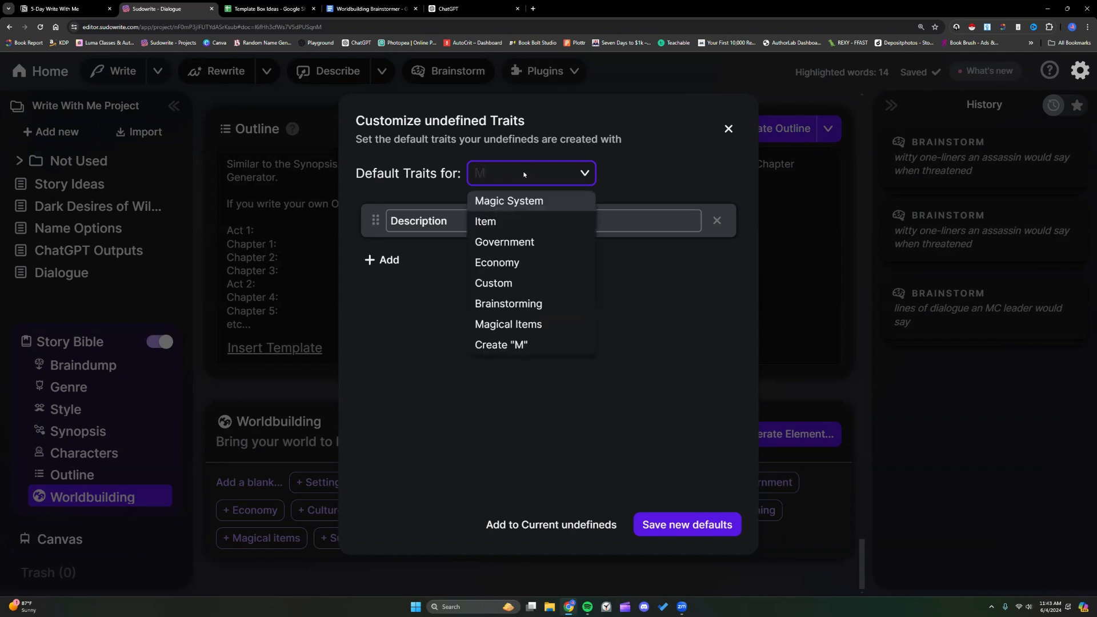
{"action": "type", "text": "afia"}
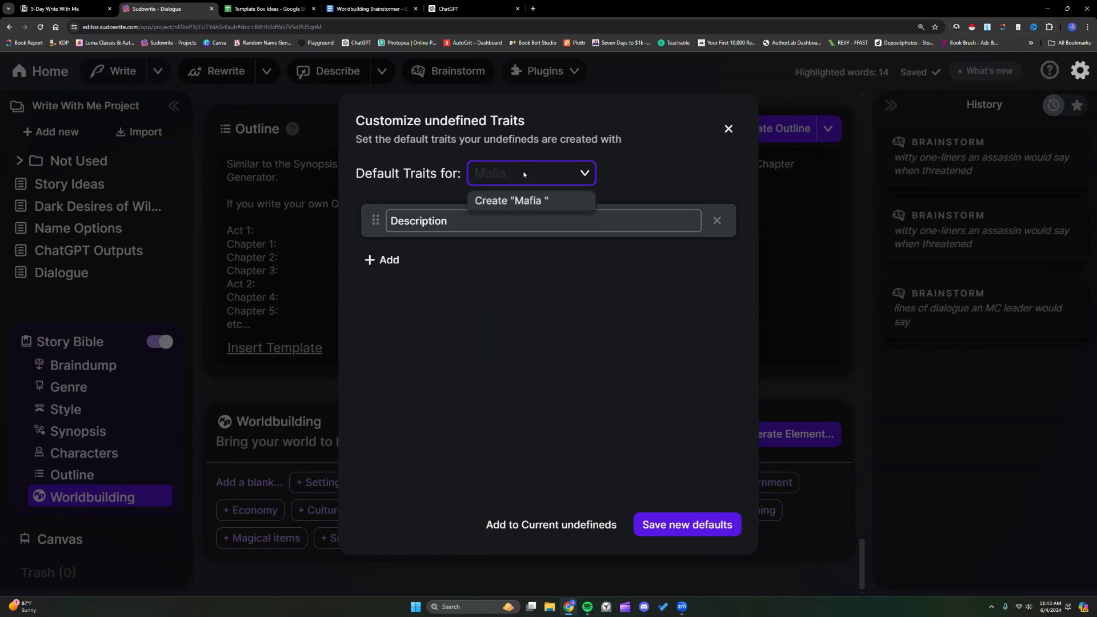
{"action": "type", "text": " Brainstorm"}
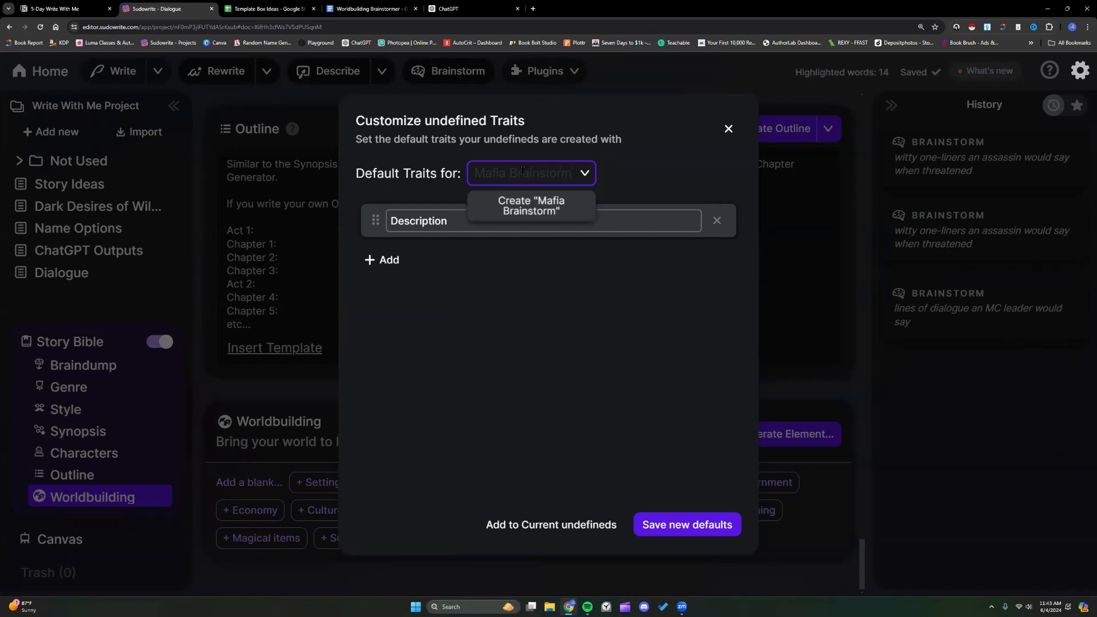
{"action": "type", "text": "ing"}
{"action": "left_click_drag", "start_coordinate": [485, 172], "coordinate": [580, 175]}
{"action": "left_click", "coordinate": [563, 175]}
{"action": "left_click", "coordinate": [549, 211]}
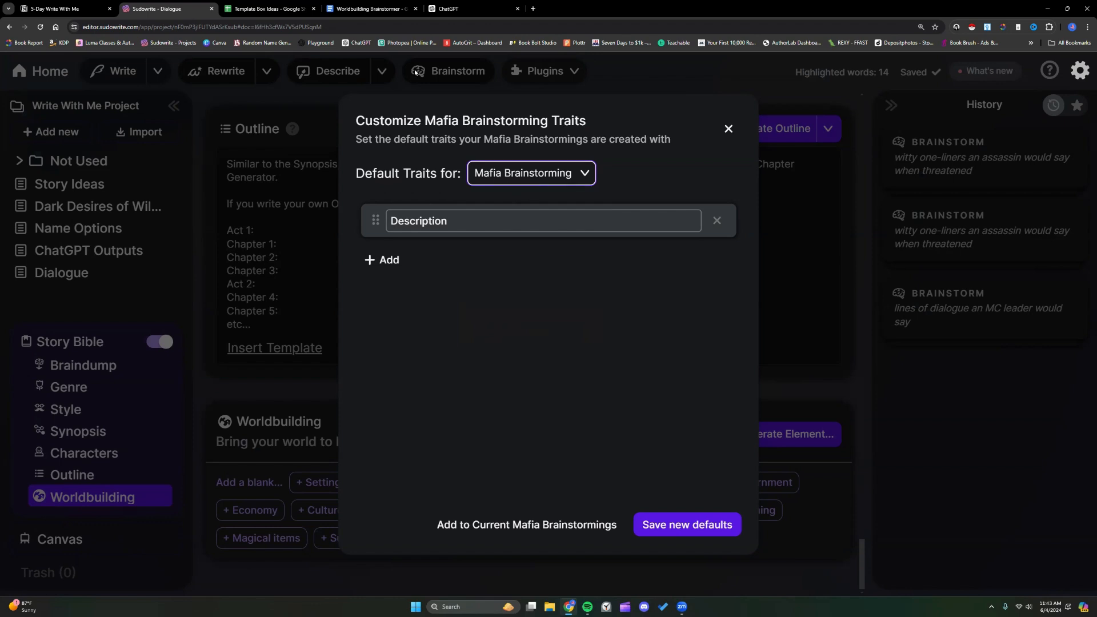
- Switch to the Worldbuilding Brainstormer document in Google Docs and examine its list of trait fields
{"action": "left_click", "coordinate": [382, 9]}
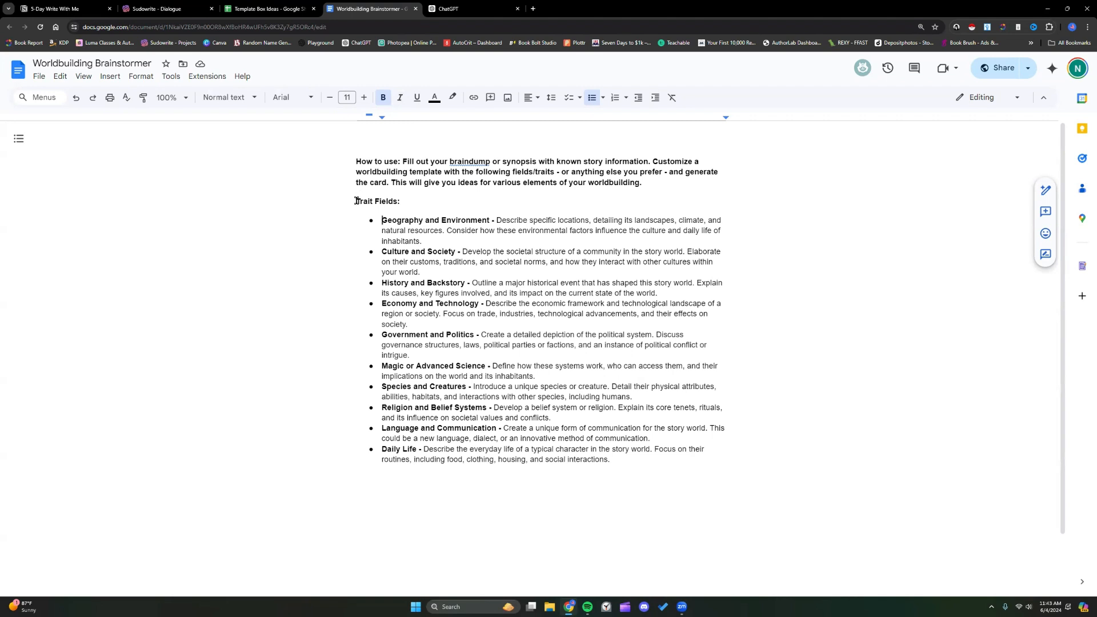
{"action": "left_click_drag", "start_coordinate": [357, 201], "coordinate": [623, 457]}
{"action": "left_click", "coordinate": [623, 457]}
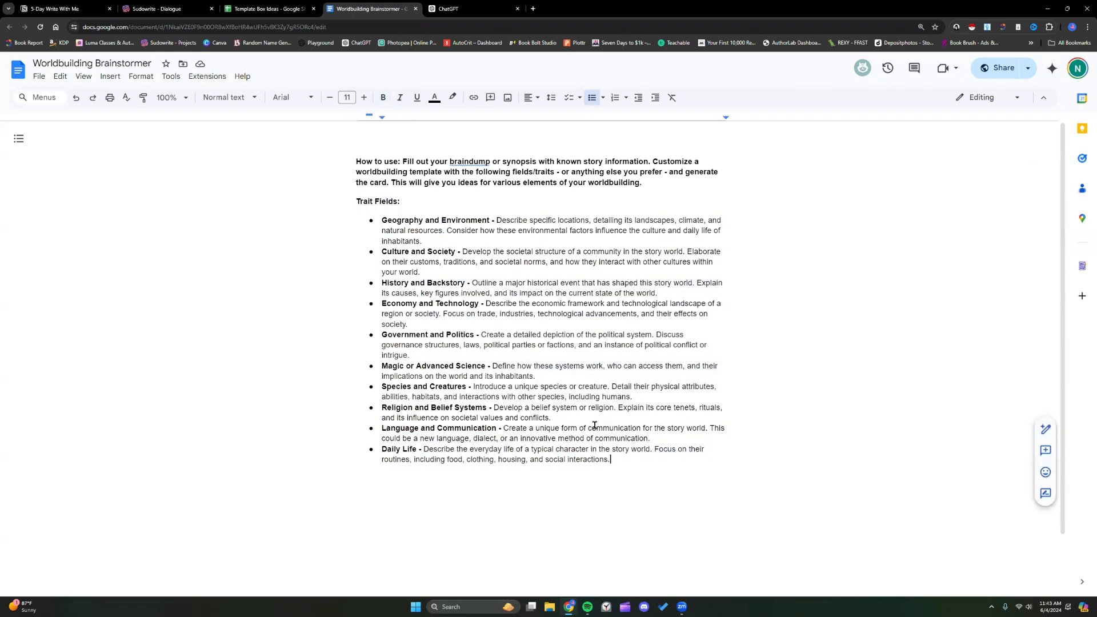
- Open the Mafia Setting Template from the spreadsheet's Settings sheet and copy its fields from "Basic Information" through "Secrets"
{"action": "left_click", "coordinate": [252, 9]}
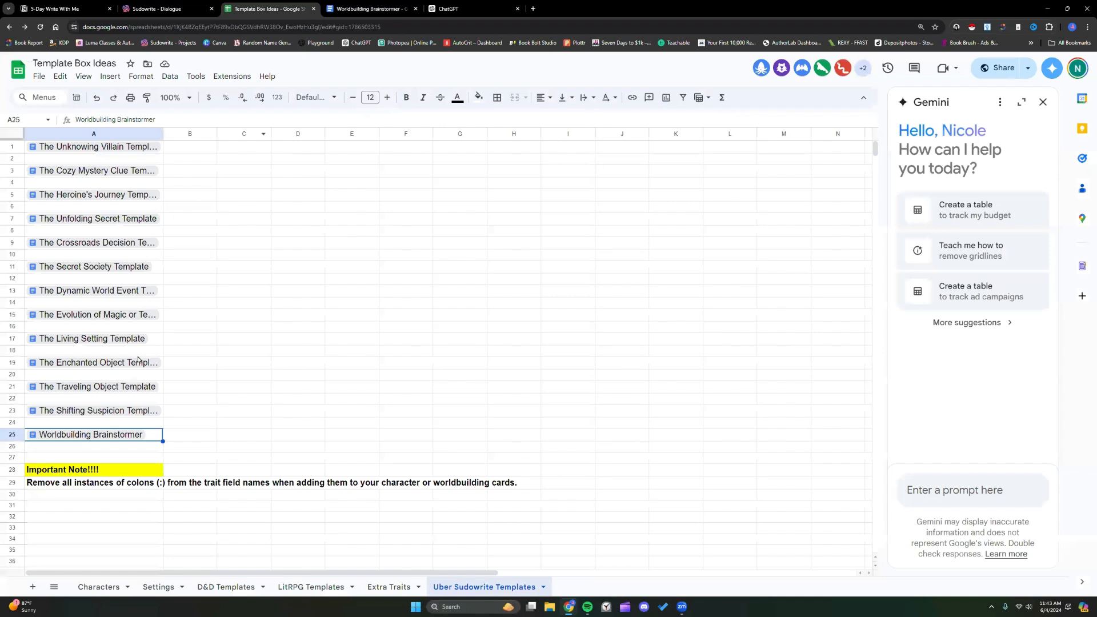
{"action": "left_click", "coordinate": [169, 586]}
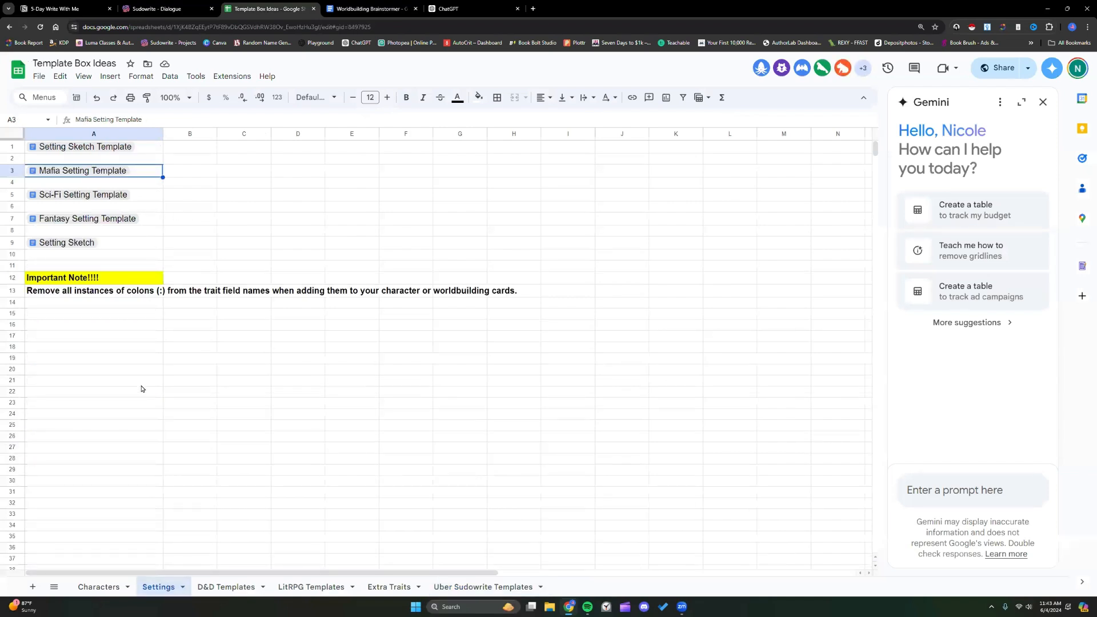
{"action": "mouse_move", "coordinate": [98, 178]}
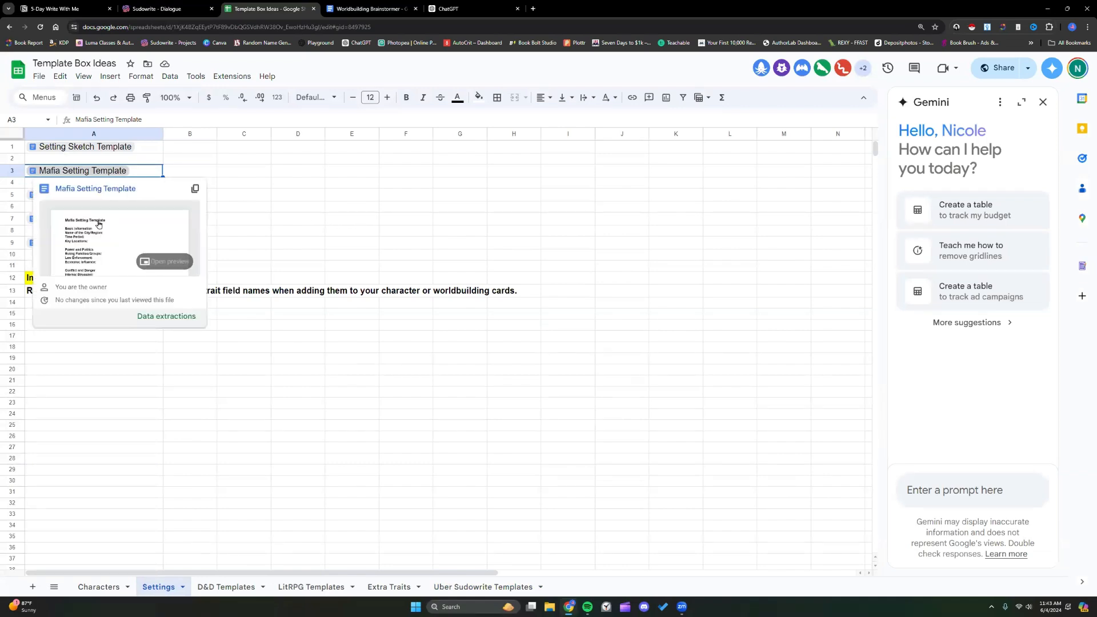
{"action": "left_click", "coordinate": [96, 189]}
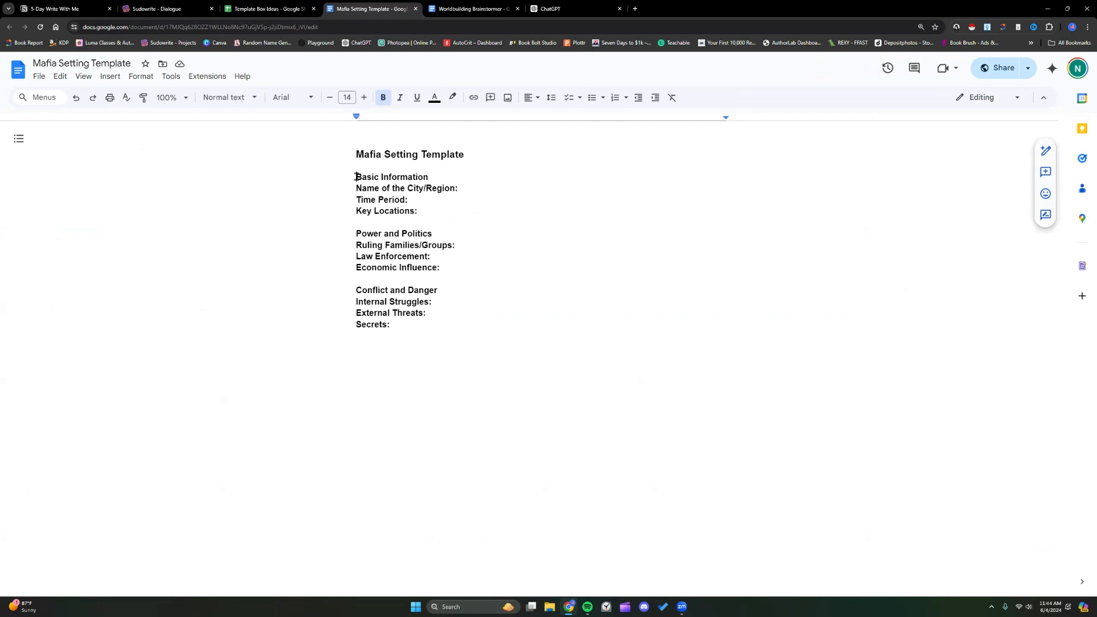
{"action": "left_click_drag", "start_coordinate": [356, 176], "coordinate": [404, 323]}
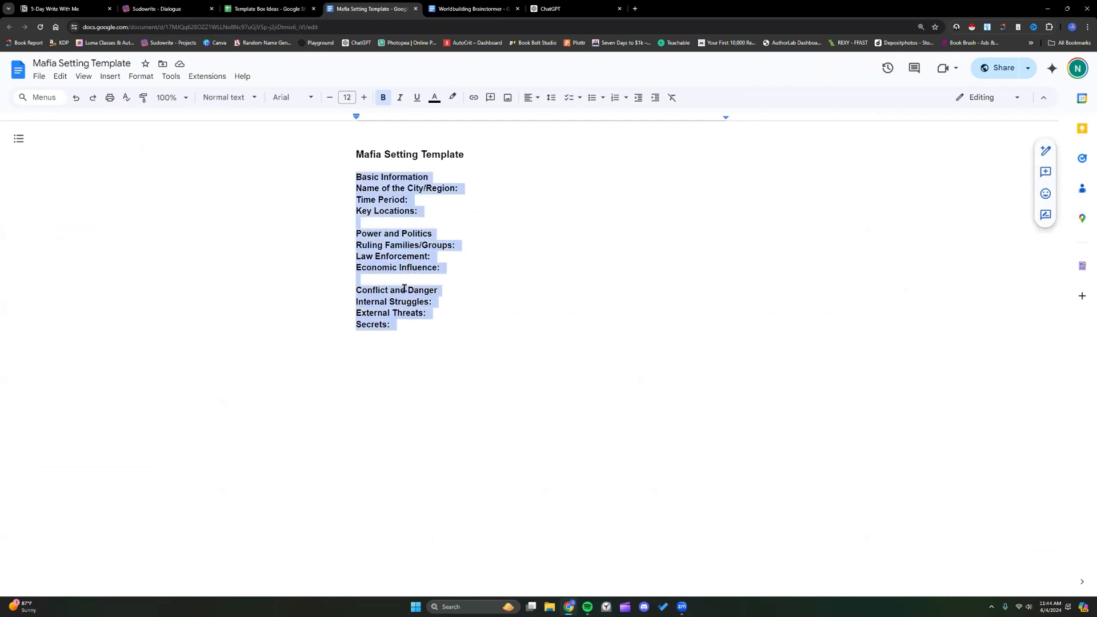
{"action": "right_click", "coordinate": [404, 262]}
{"action": "left_click", "coordinate": [423, 290]}
- Return to Sudowrite and replace the "Description" trait of Mafia Brainstorming with the copied template fields
{"action": "left_click", "coordinate": [168, 8]}
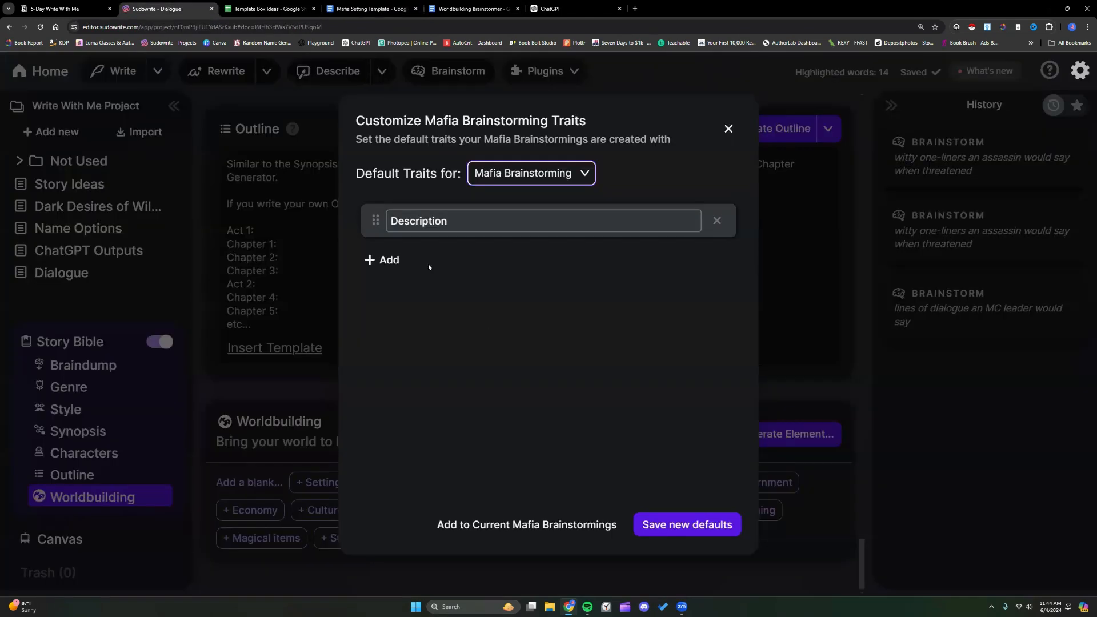
{"action": "left_click", "coordinate": [430, 223]}
{"action": "key", "text": "ctrl+a"}
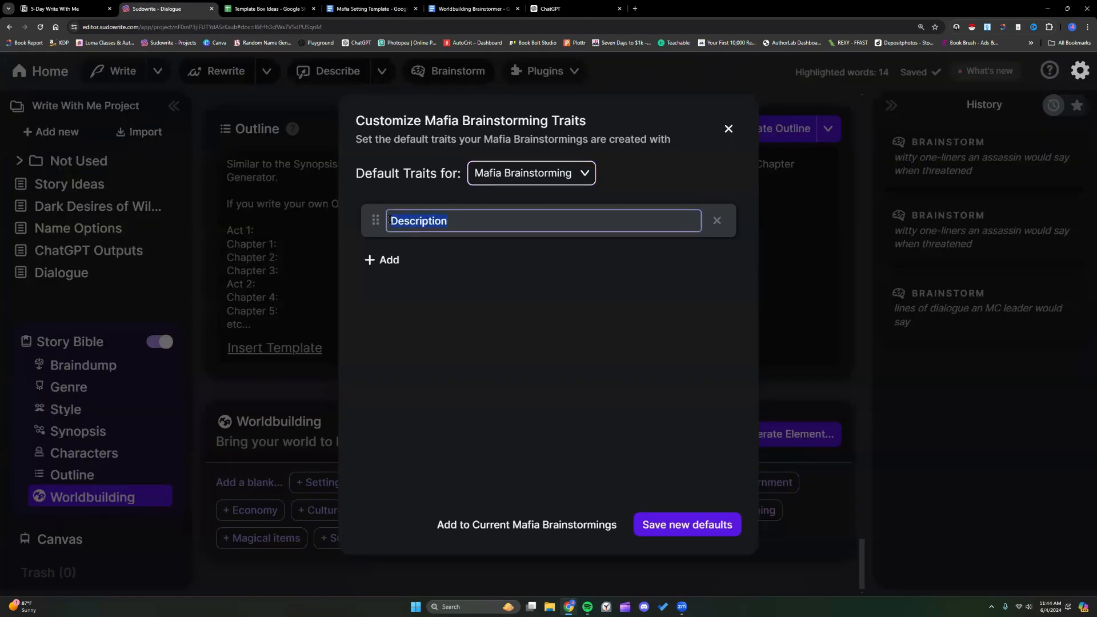
{"action": "right_click", "coordinate": [417, 221]}
{"action": "left_click", "coordinate": [449, 279]}
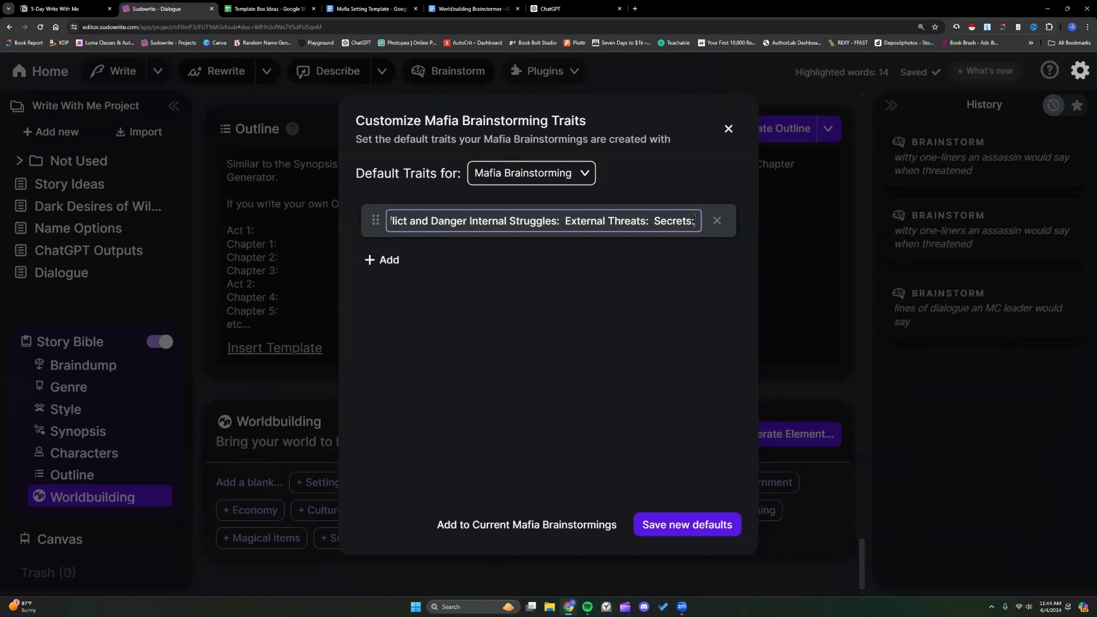
- Remove "Secrets:" from the end of the pasted list and move "External Threats" into a new trait of its own, without the colon
{"action": "left_click_drag", "start_coordinate": [659, 220], "coordinate": [656, 220]}
{"action": "key", "text": "BackSpace"}
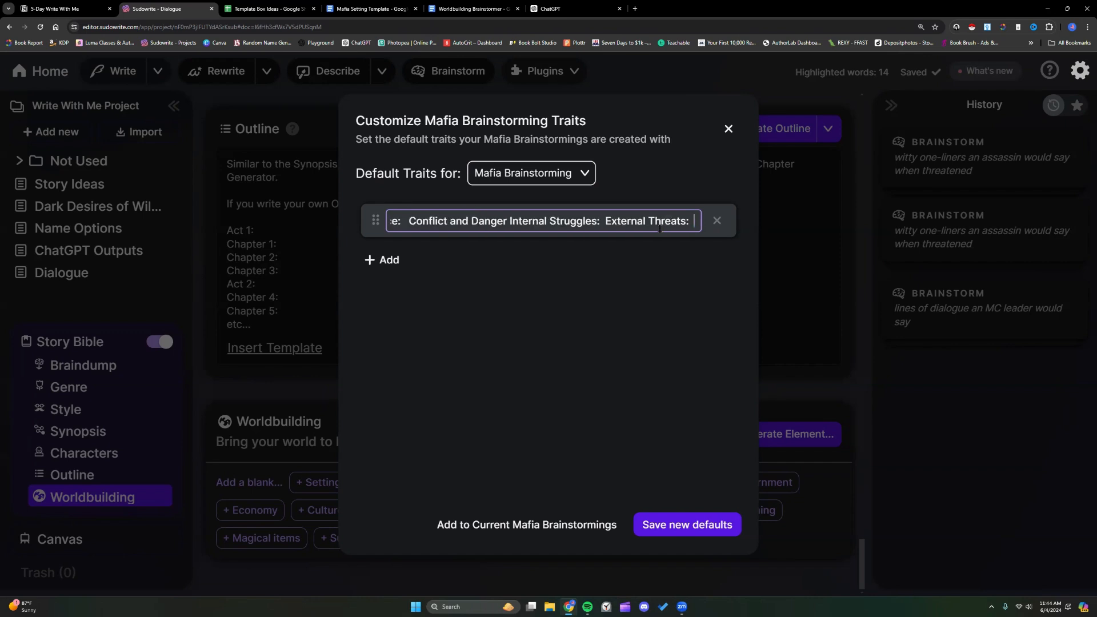
{"action": "right_click", "coordinate": [694, 221]}
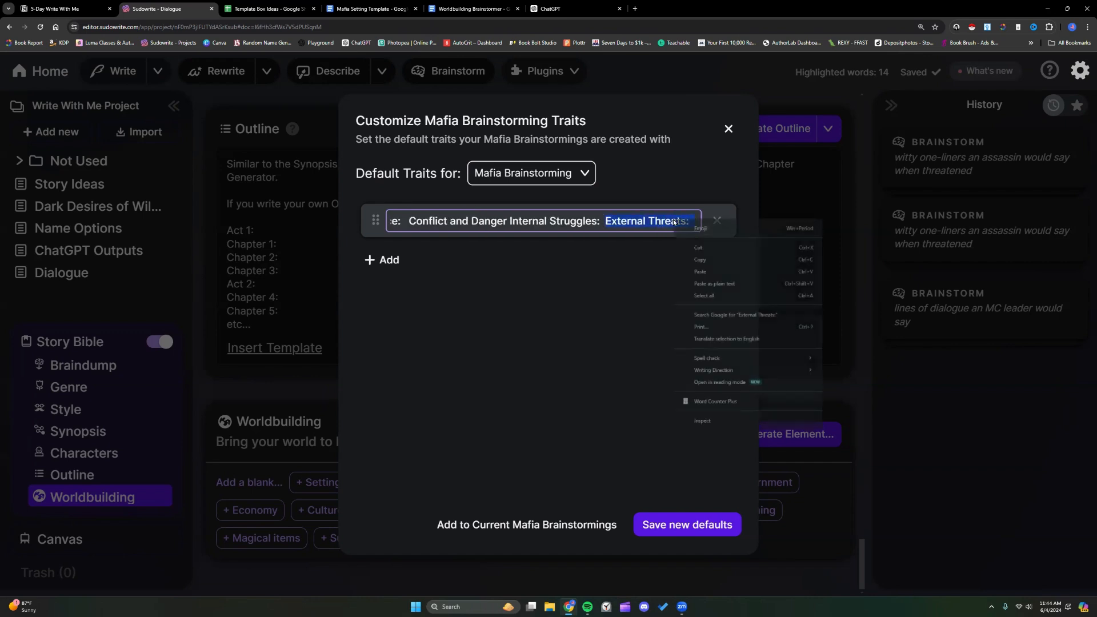
{"action": "left_click", "coordinate": [695, 245]}
{"action": "left_click", "coordinate": [381, 260]}
{"action": "left_click", "coordinate": [427, 260]}
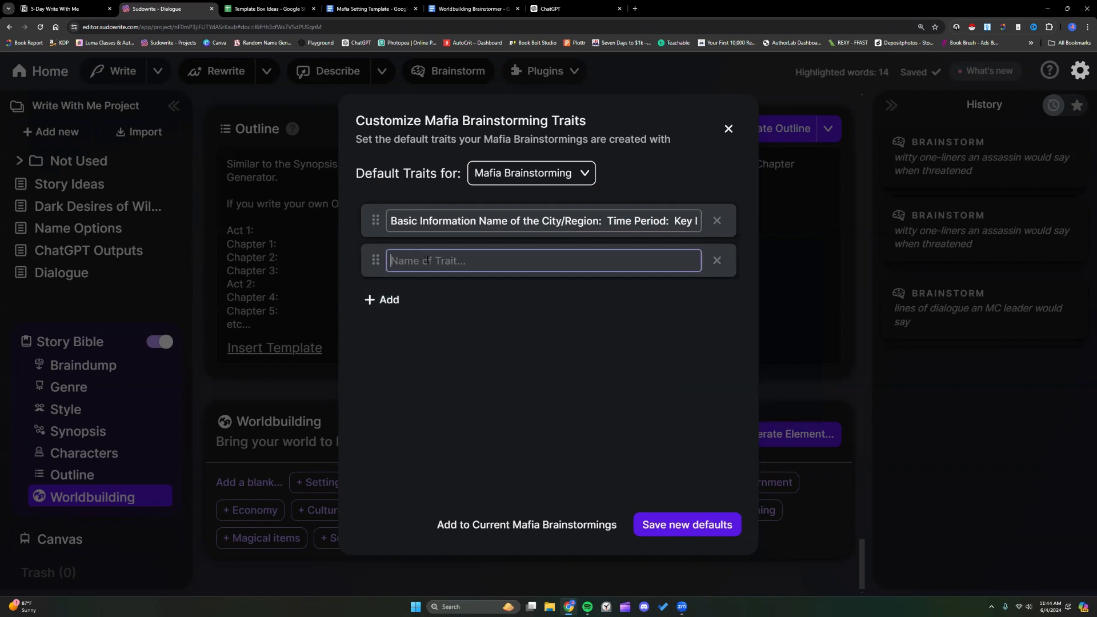
{"action": "right_click", "coordinate": [427, 260]}
{"action": "left_click", "coordinate": [449, 344]}
- Delete "Time Period:" from the first trait and move "Name of the City/Region" into a new trait of its own, without the colon
{"action": "left_click_drag", "start_coordinate": [670, 221], "coordinate": [607, 221]}
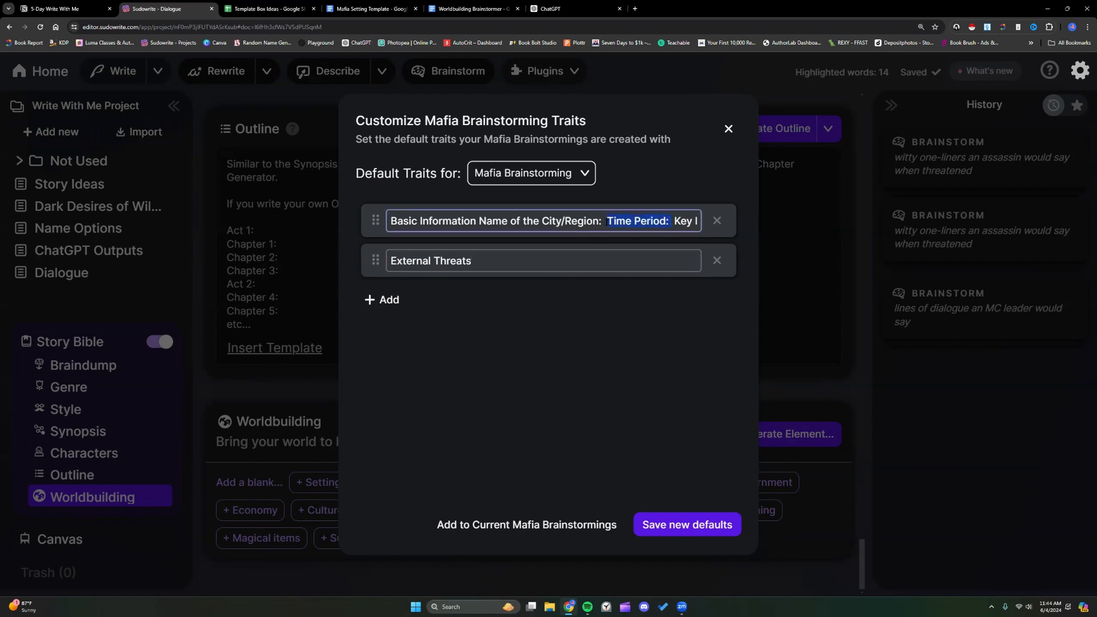
{"action": "key", "text": "BackSpace"}
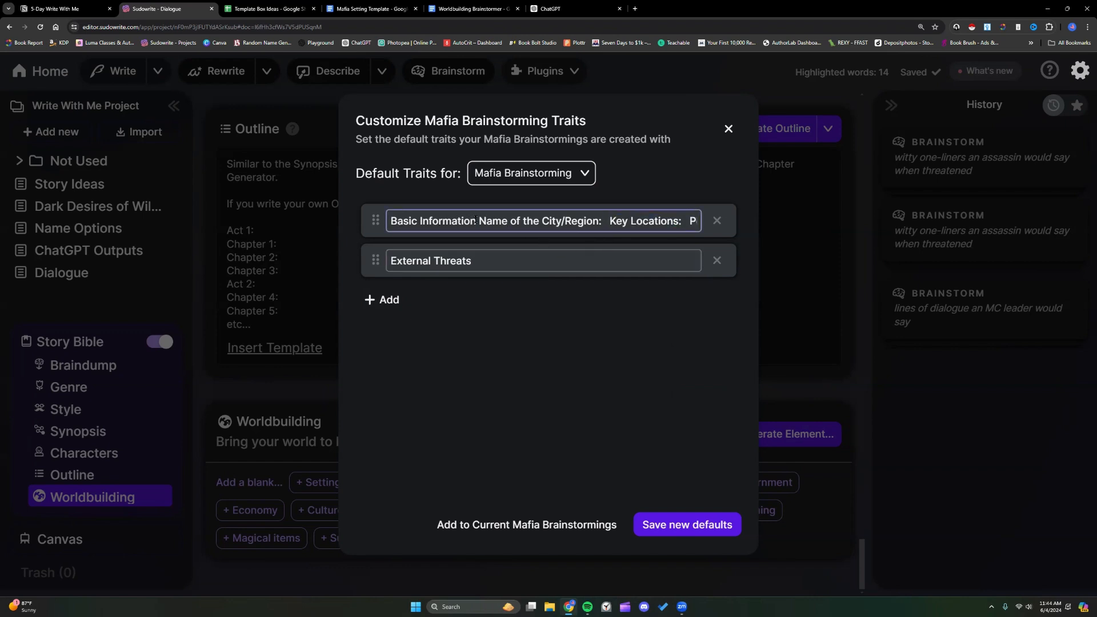
{"action": "left_click_drag", "start_coordinate": [544, 221], "coordinate": [605, 221]}
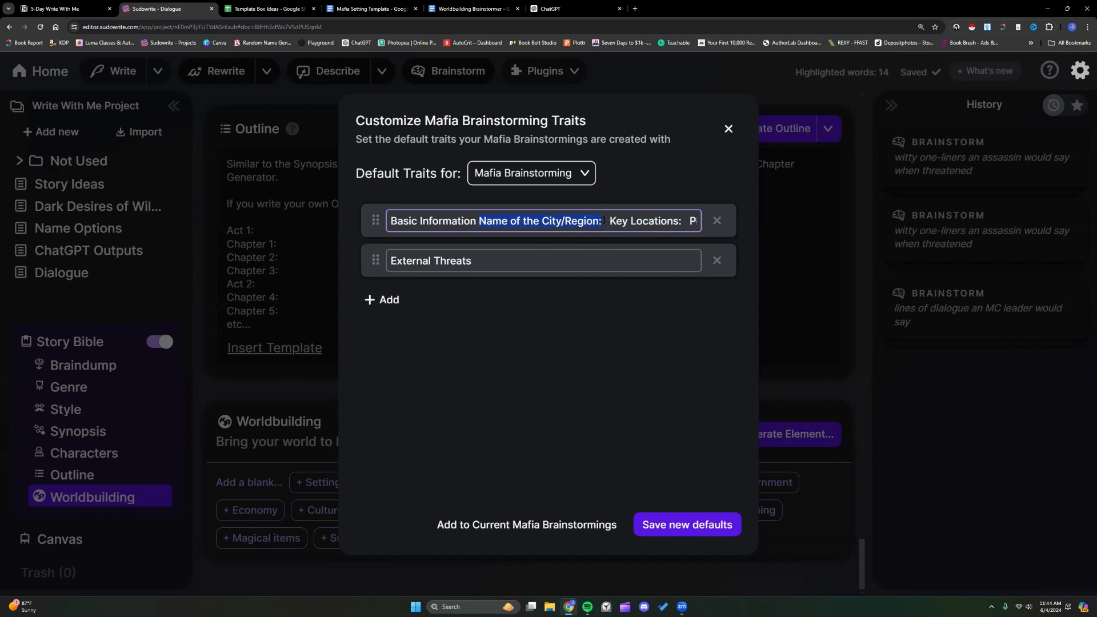
{"action": "right_click", "coordinate": [587, 222]}
{"action": "left_click", "coordinate": [623, 249]}
{"action": "left_click", "coordinate": [383, 299]}
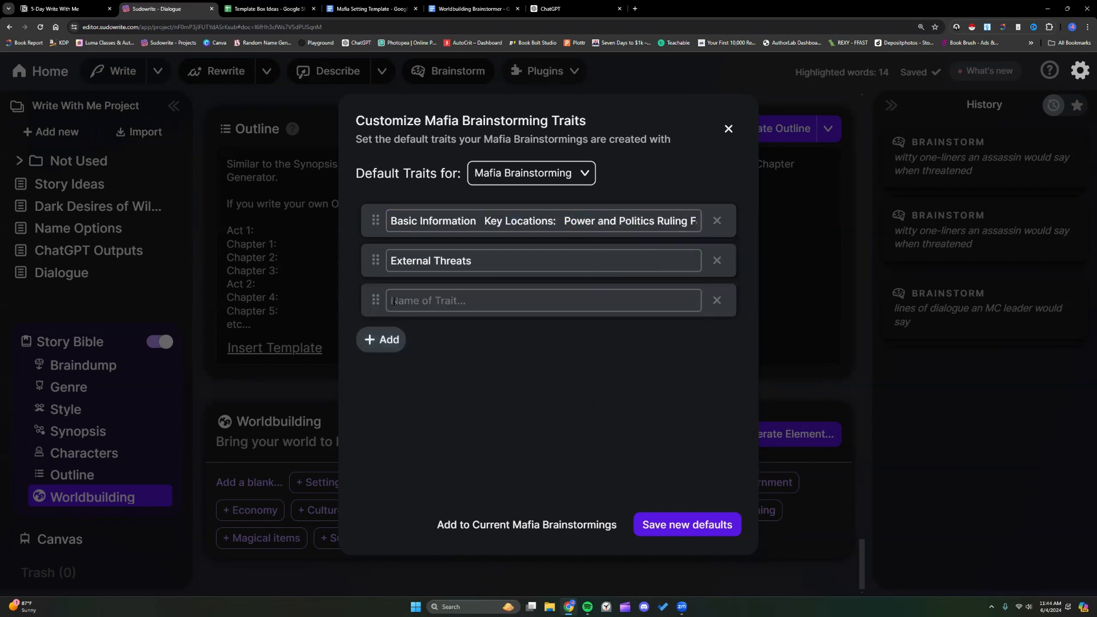
{"action": "right_click", "coordinate": [419, 299]}
{"action": "left_click", "coordinate": [451, 383]}
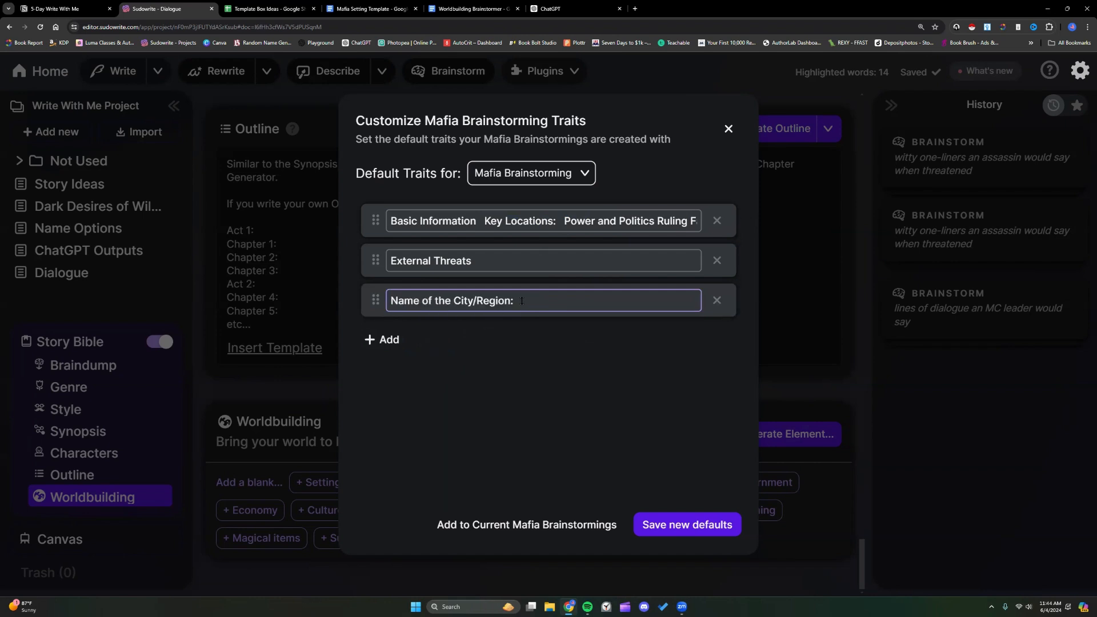
{"action": "key", "text": "BackSpace"}
{"action": "type", "text": "n"}
- Move "Key Locations" out of the first trait into a new trait of its own, without the colon
{"action": "left_click_drag", "start_coordinate": [486, 220], "coordinate": [555, 221]}
{"action": "right_click", "coordinate": [550, 221]}
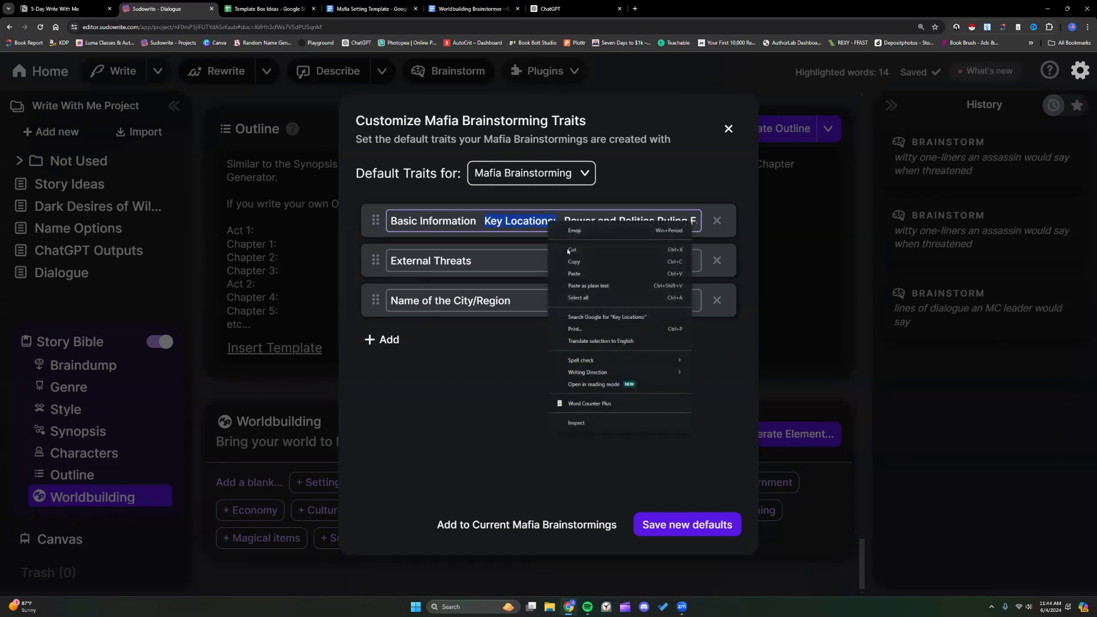
{"action": "left_click", "coordinate": [569, 267]}
{"action": "left_click", "coordinate": [387, 341]}
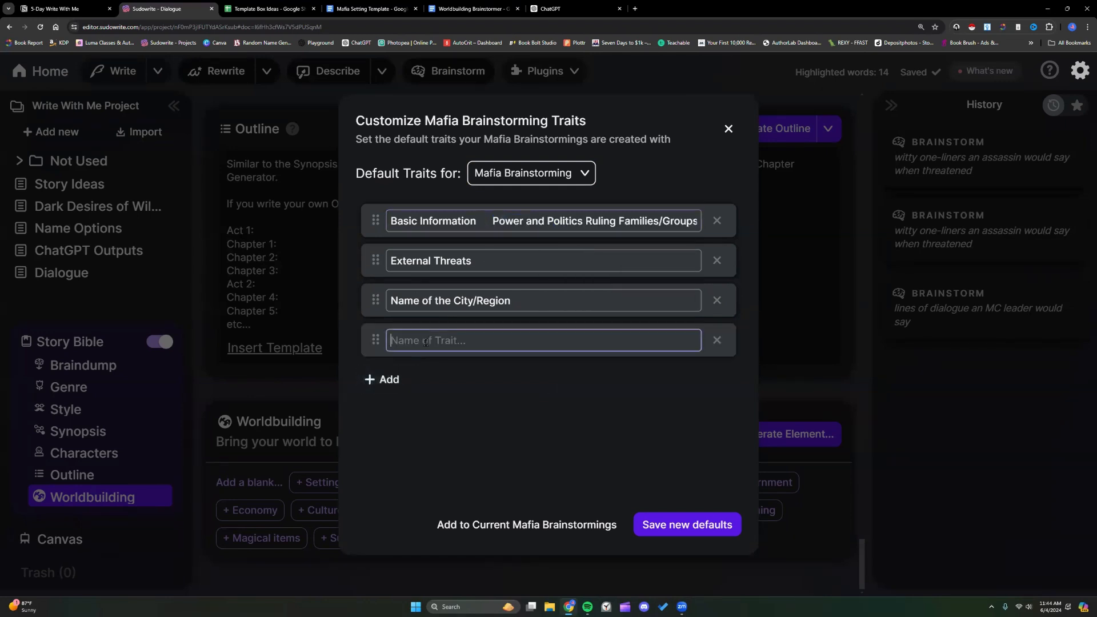
{"action": "right_click", "coordinate": [441, 343]}
{"action": "left_click", "coordinate": [451, 421]}
{"action": "key", "text": "BackSpace"}
- Move "Conflict and Danger Internal Struggles" from the end of the first trait into a new trait, without the colon
{"action": "left_click_drag", "start_coordinate": [493, 220], "coordinate": [684, 219]}
{"action": "left_click", "coordinate": [695, 221]}
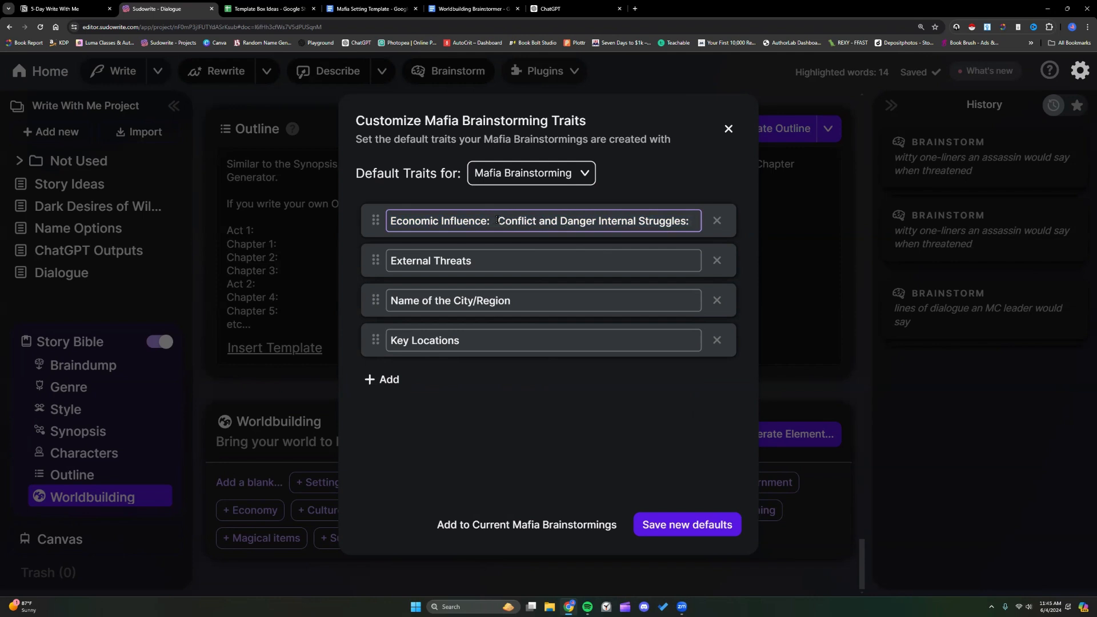
{"action": "left_click_drag", "start_coordinate": [498, 220], "coordinate": [627, 221]}
{"action": "right_click", "coordinate": [693, 221]}
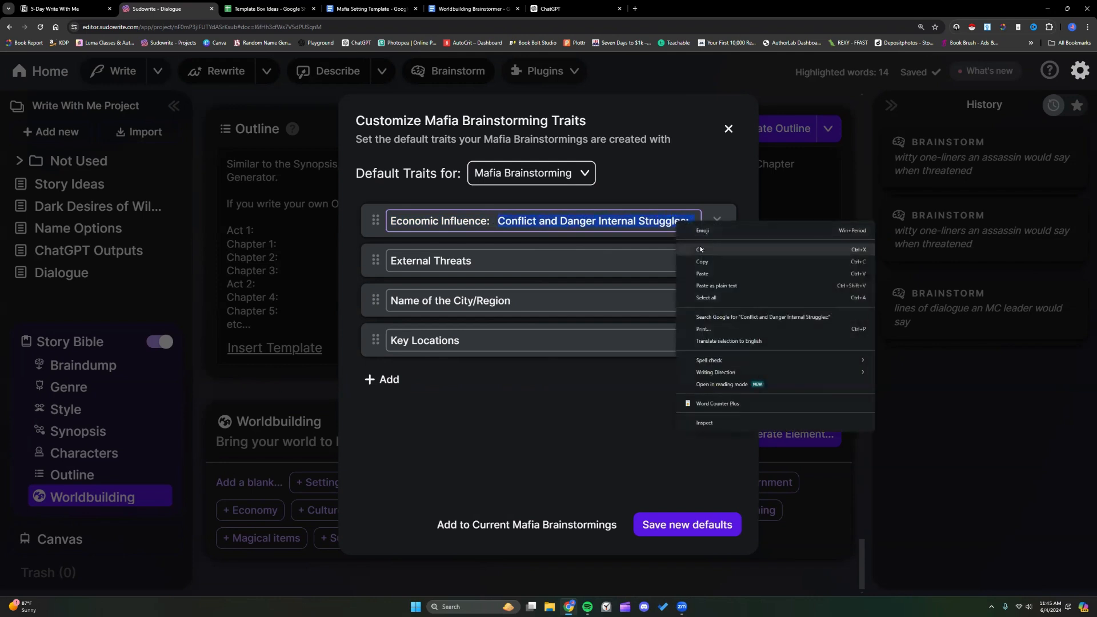
{"action": "left_click", "coordinate": [703, 249]}
{"action": "left_click", "coordinate": [395, 380]}
{"action": "right_click", "coordinate": [409, 379]}
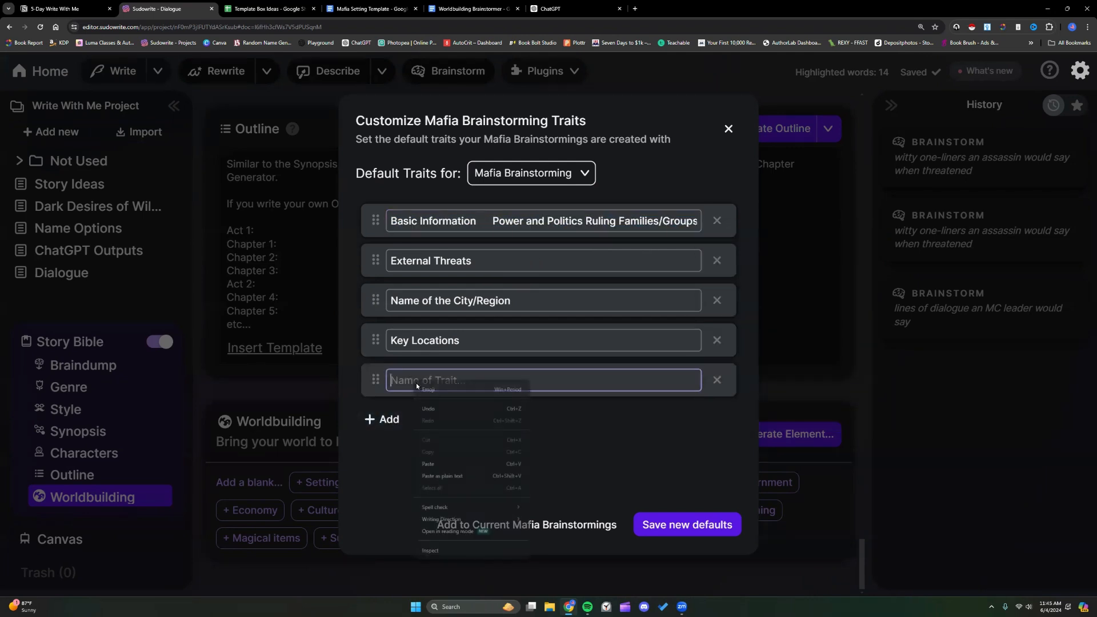
{"action": "left_click", "coordinate": [437, 465]}
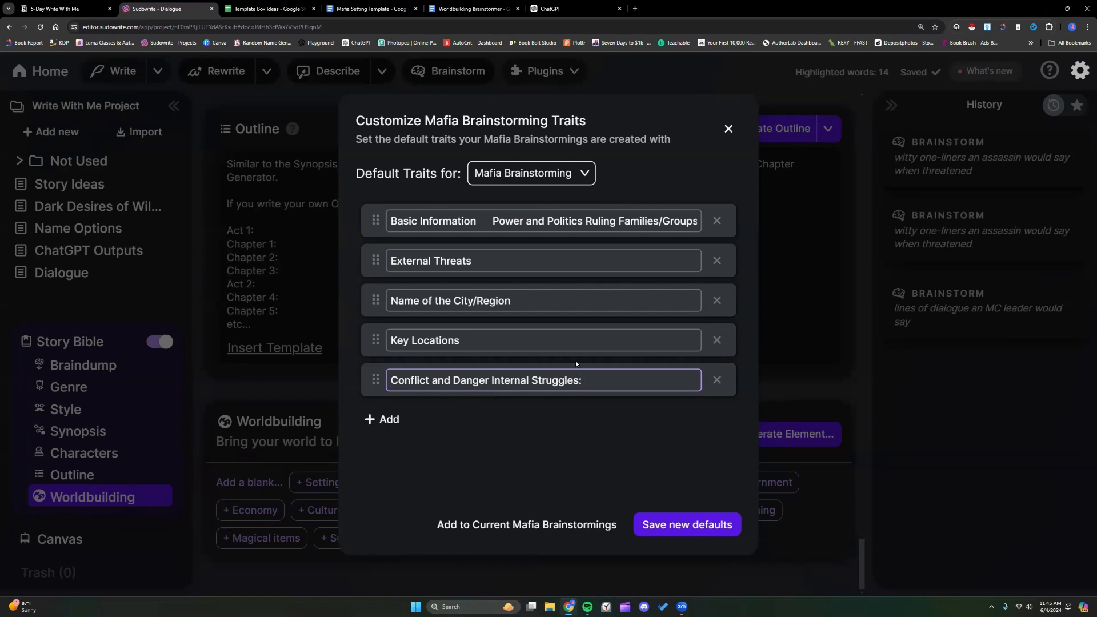
- Move "Economic Influence" from the end of the first trait into a new trait of its own, without the colon
{"action": "left_click", "coordinate": [662, 224]}
{"action": "key", "text": "Right"}
{"action": "key", "text": "Right"}
{"action": "key", "text": "Right"}
{"action": "key", "text": "Right"}
{"action": "key", "text": "Right"}
{"action": "key", "text": "Right"}
{"action": "key", "text": "Right"}
{"action": "key", "text": "Right"}
{"action": "key", "text": "Right"}
{"action": "key", "text": "Right"}
{"action": "key", "text": "Right"}
{"action": "key", "text": "Right"}
{"action": "key", "text": "Right"}
{"action": "key", "text": "Right"}
{"action": "key", "text": "Right"}
{"action": "key", "text": "Right"}
{"action": "key", "text": "Right"}
{"action": "key", "text": "Right"}
{"action": "key", "text": "Right"}
{"action": "key", "text": "Right"}
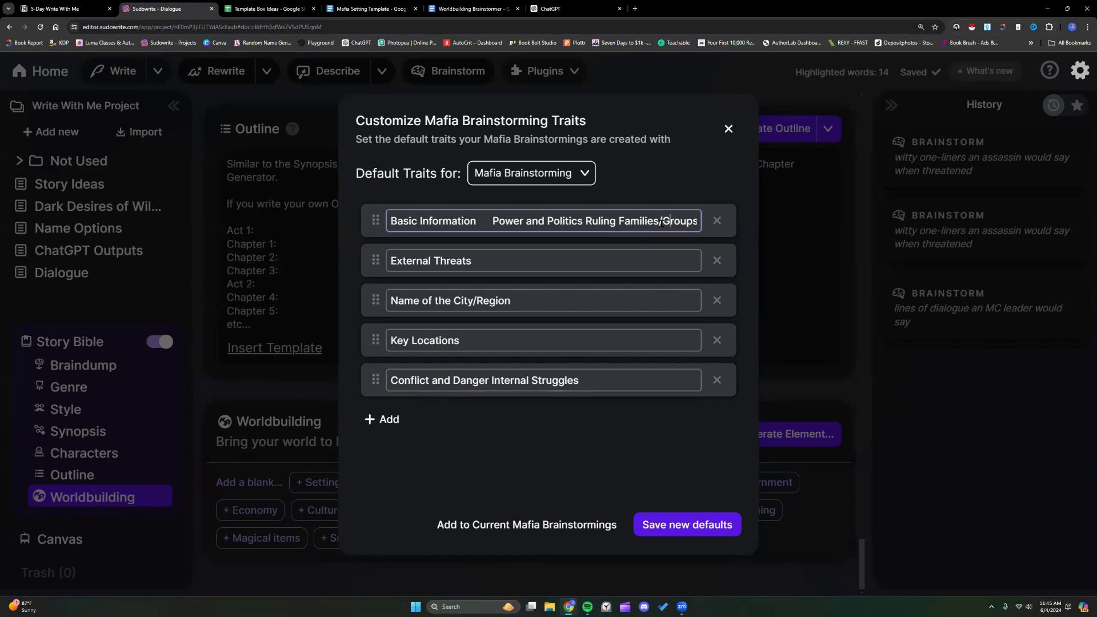
{"action": "key", "text": "Right"}
{"action": "key", "text": "Right"}
{"action": "key", "text": "Right"}
{"action": "key", "text": "Right"}
{"action": "key", "text": "Right"}
{"action": "key", "text": "Right"}
{"action": "key", "text": "Right"}
{"action": "key", "text": "Right"}
{"action": "key", "text": "Right"}
{"action": "key", "text": "Right"}
{"action": "key", "text": "Right"}
{"action": "key", "text": "Right"}
{"action": "key", "text": "Right"}
{"action": "key", "text": "Right"}
{"action": "key", "text": "Right"}
{"action": "key", "text": "Right"}
{"action": "key", "text": "Right"}
{"action": "key", "text": "Right"}
{"action": "key", "text": "Right"}
{"action": "key", "text": "Right"}
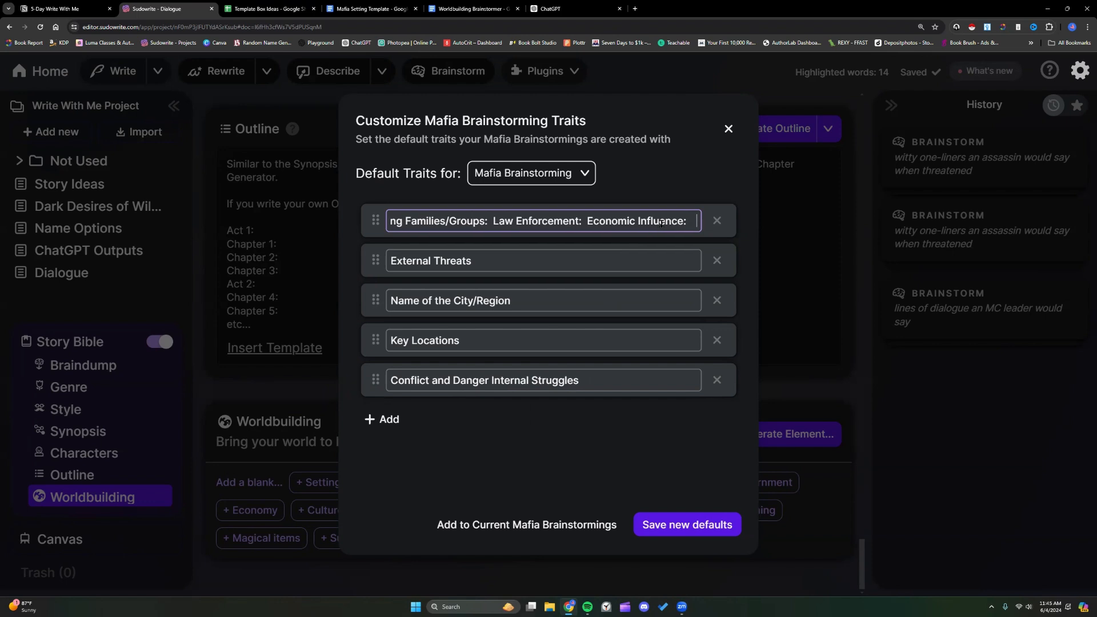
{"action": "left_click", "coordinate": [590, 221]}
{"action": "left_click_drag", "start_coordinate": [590, 220], "coordinate": [686, 220]}
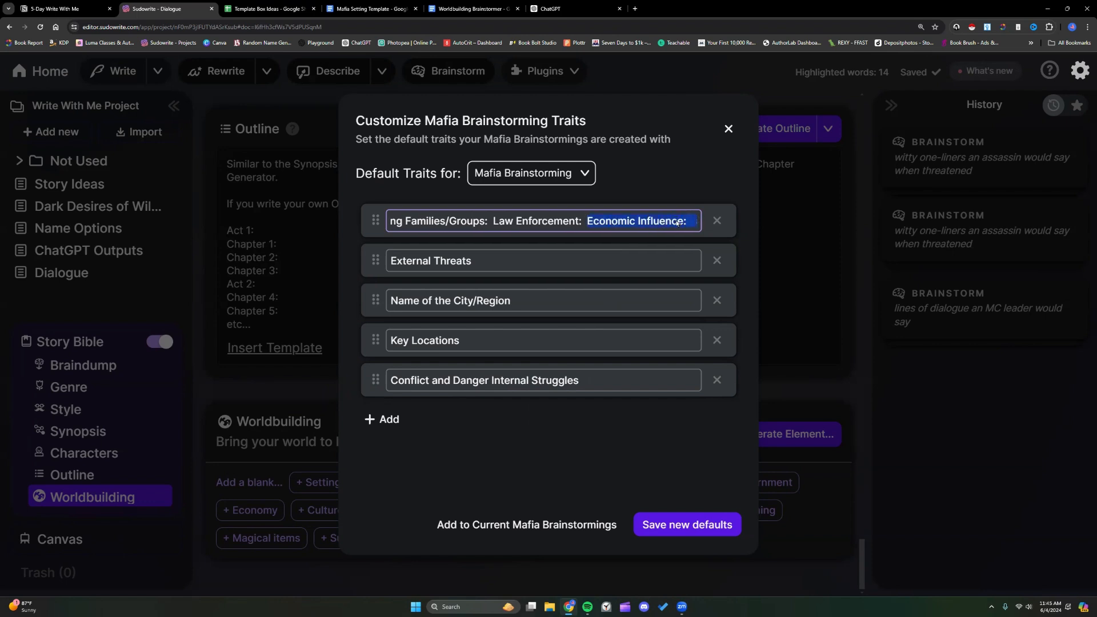
{"action": "right_click", "coordinate": [677, 221]}
{"action": "left_click", "coordinate": [699, 254]}
{"action": "left_click", "coordinate": [382, 419]}
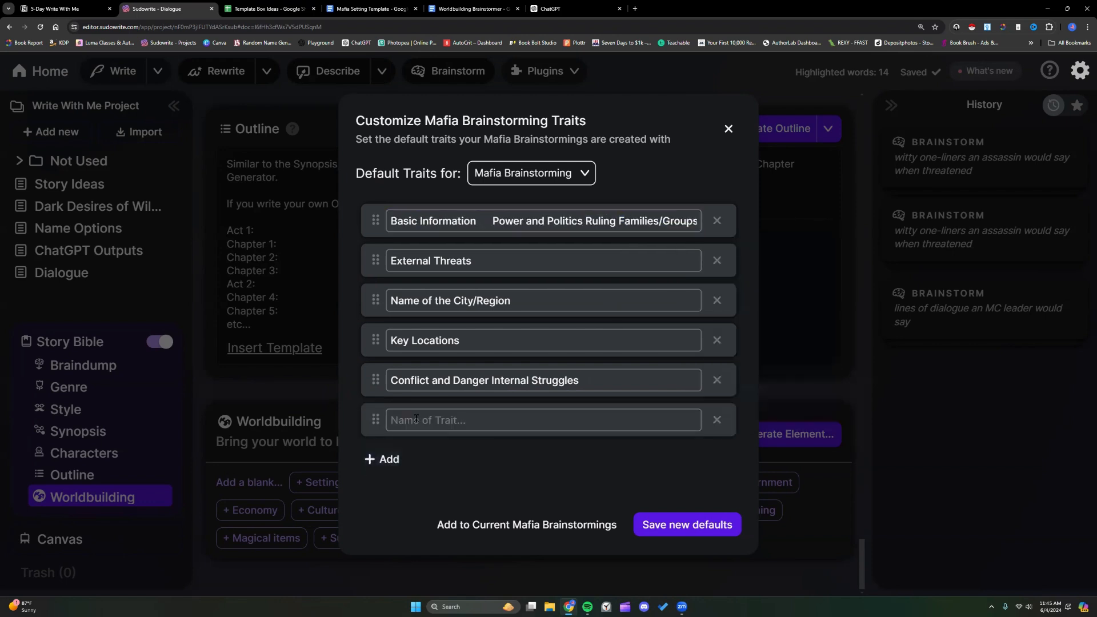
{"action": "right_click", "coordinate": [421, 419]}
{"action": "left_click", "coordinate": [444, 338]}
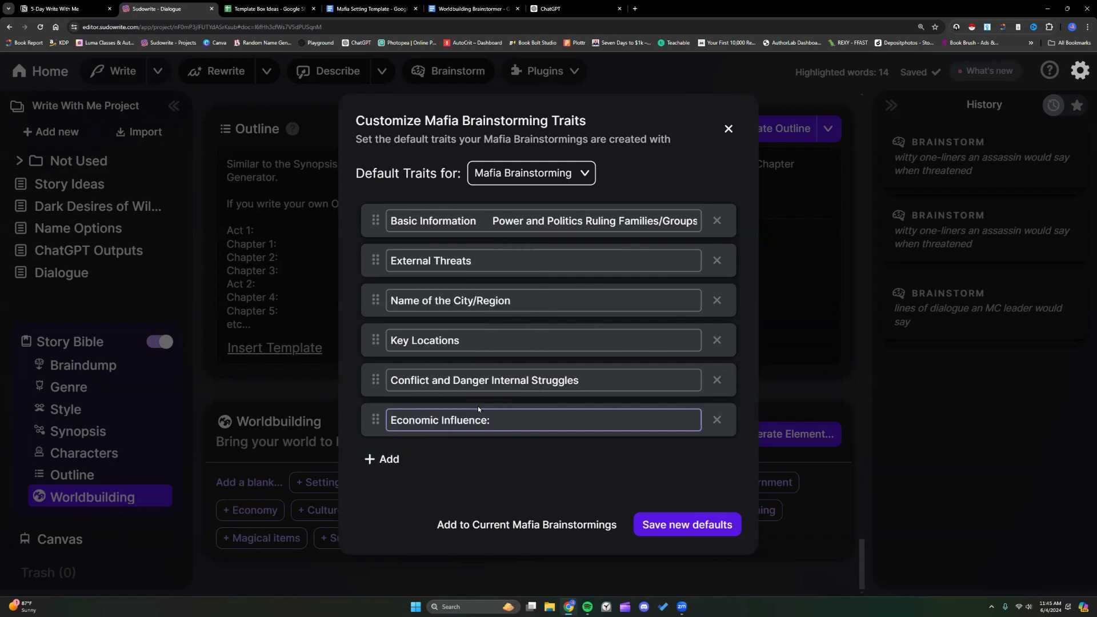
{"action": "key", "text": "BackSpace"}
{"action": "key", "text": "BackSpace"}
- Move "Law Enforcement:" from the end of the first trait into a new trait of its own
{"action": "left_click", "coordinate": [584, 221]}
{"action": "key", "text": "Right"}
{"action": "key", "text": "Right"}
{"action": "key", "text": "Right"}
{"action": "key", "text": "Right"}
{"action": "key", "text": "Right"}
{"action": "key", "text": "Right"}
{"action": "key", "text": "Right"}
{"action": "key", "text": "Right"}
{"action": "key", "text": "Right"}
{"action": "key", "text": "Right"}
{"action": "key", "text": "Right"}
{"action": "key", "text": "Right"}
{"action": "key", "text": "Right"}
{"action": "key", "text": "Right"}
{"action": "key", "text": "Right"}
{"action": "key", "text": "Right"}
{"action": "key", "text": "Right"}
{"action": "key", "text": "Right"}
{"action": "key", "text": "Right"}
{"action": "key", "text": "Right"}
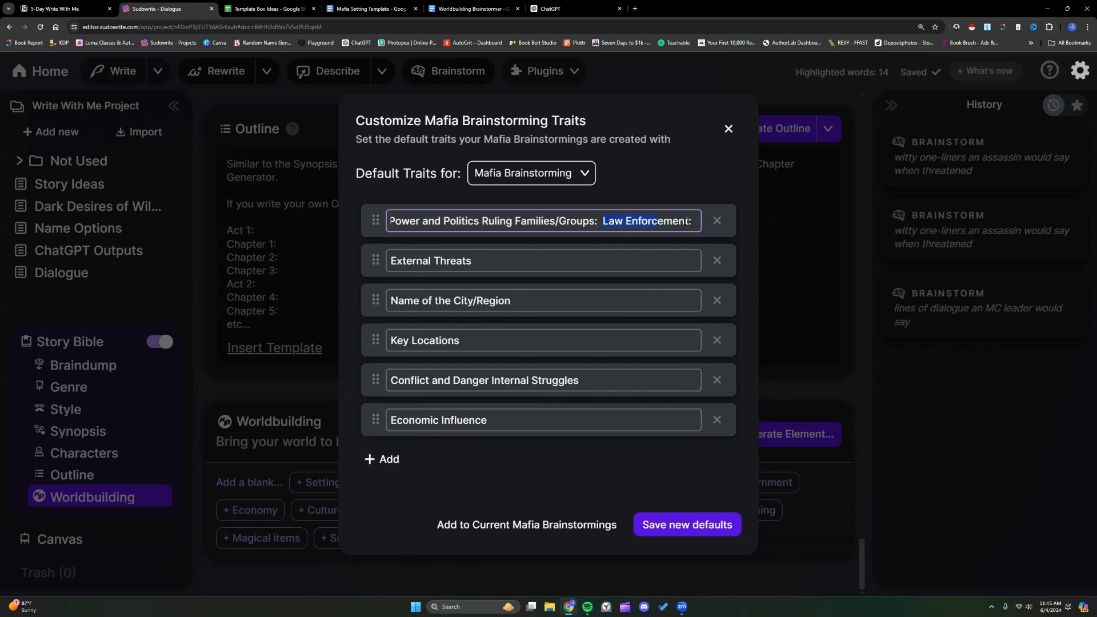
{"action": "left_click_drag", "start_coordinate": [686, 222], "coordinate": [707, 227]}
{"action": "key", "text": "super+c"}
{"action": "right_click", "coordinate": [675, 220]}
{"action": "left_click", "coordinate": [693, 247]}
{"action": "left_click", "coordinate": [380, 462]}
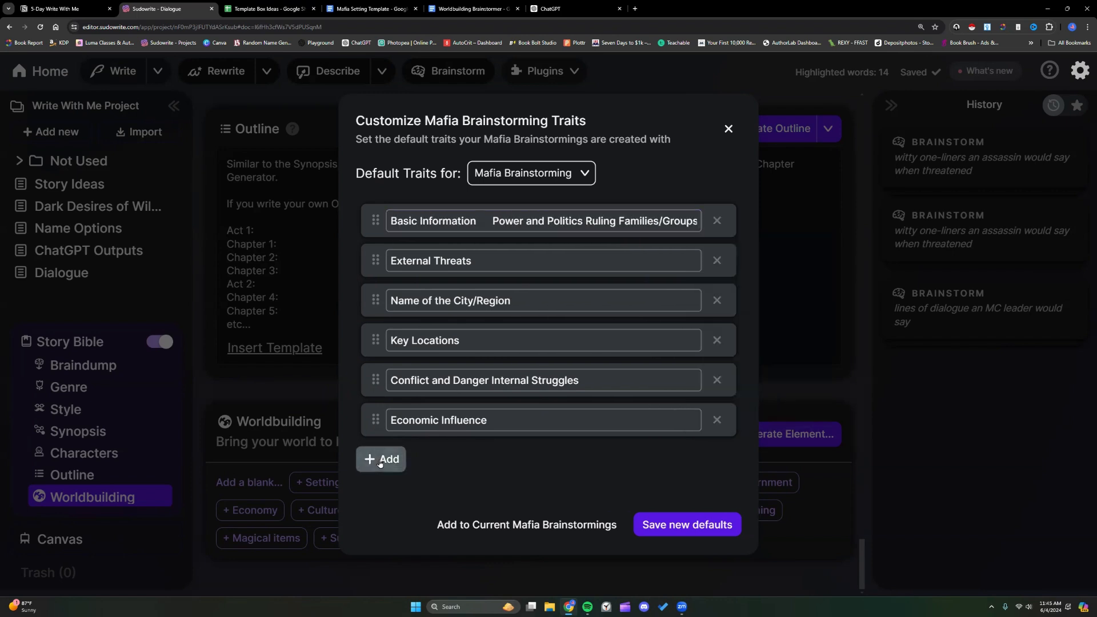
{"action": "right_click", "coordinate": [416, 457]}
{"action": "left_click", "coordinate": [445, 366]}
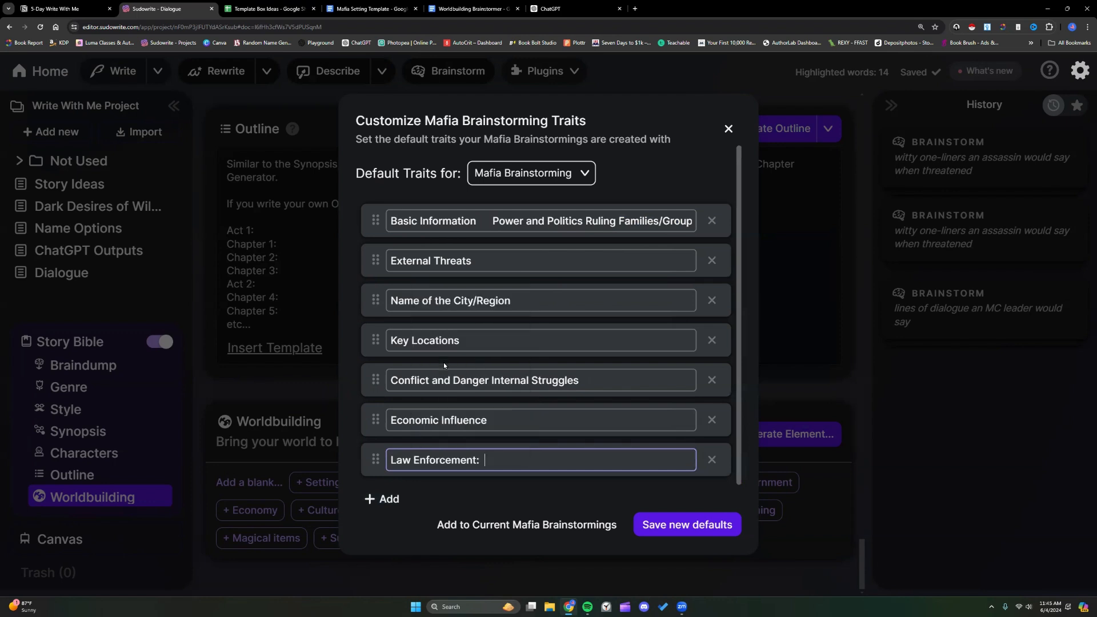
- Move "Power and Politics Ruling Families/Groups" into a new trait without the colon, leaving only "Basic Information" in the first trait
{"action": "left_click", "coordinate": [657, 221]}
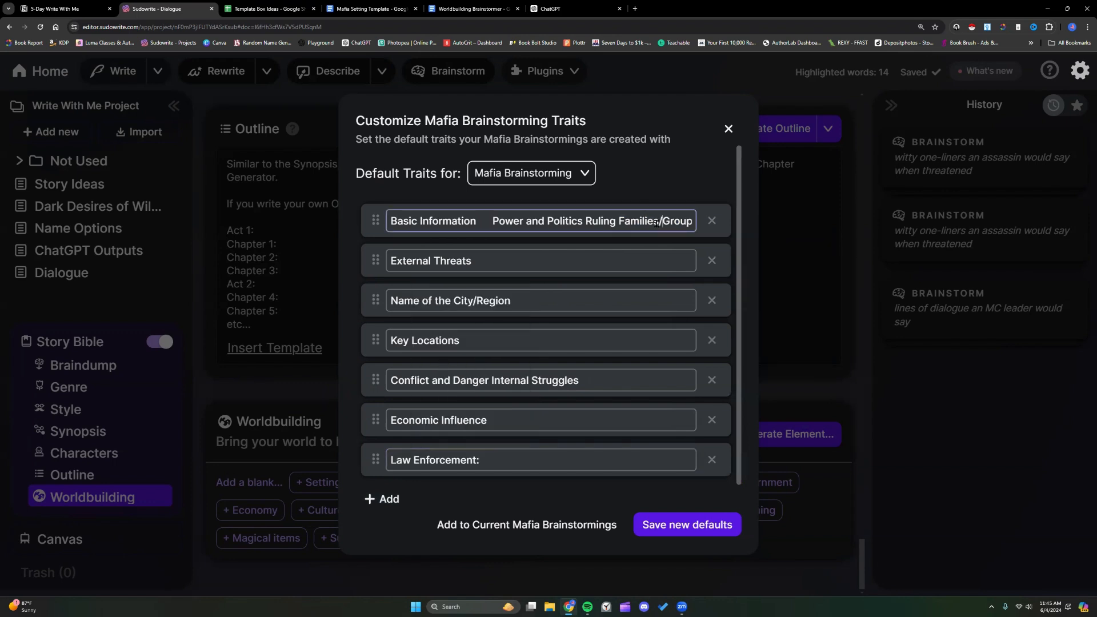
{"action": "key", "text": "End"}
{"action": "left_click_drag", "start_coordinate": [478, 221], "coordinate": [659, 222]}
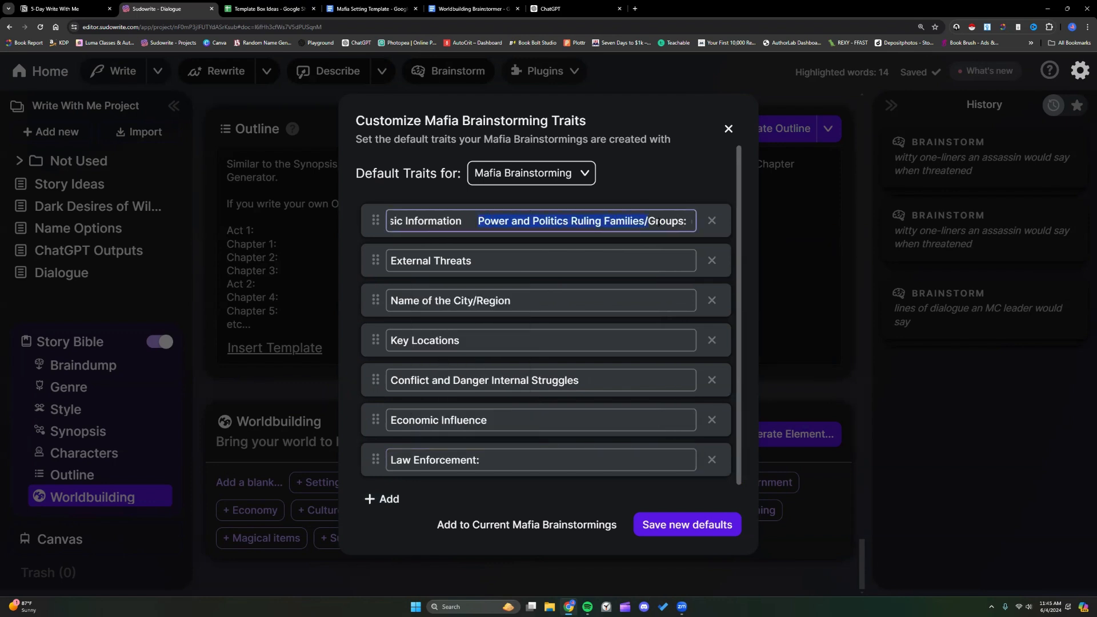
{"action": "right_click", "coordinate": [682, 221]}
{"action": "left_click", "coordinate": [698, 285]}
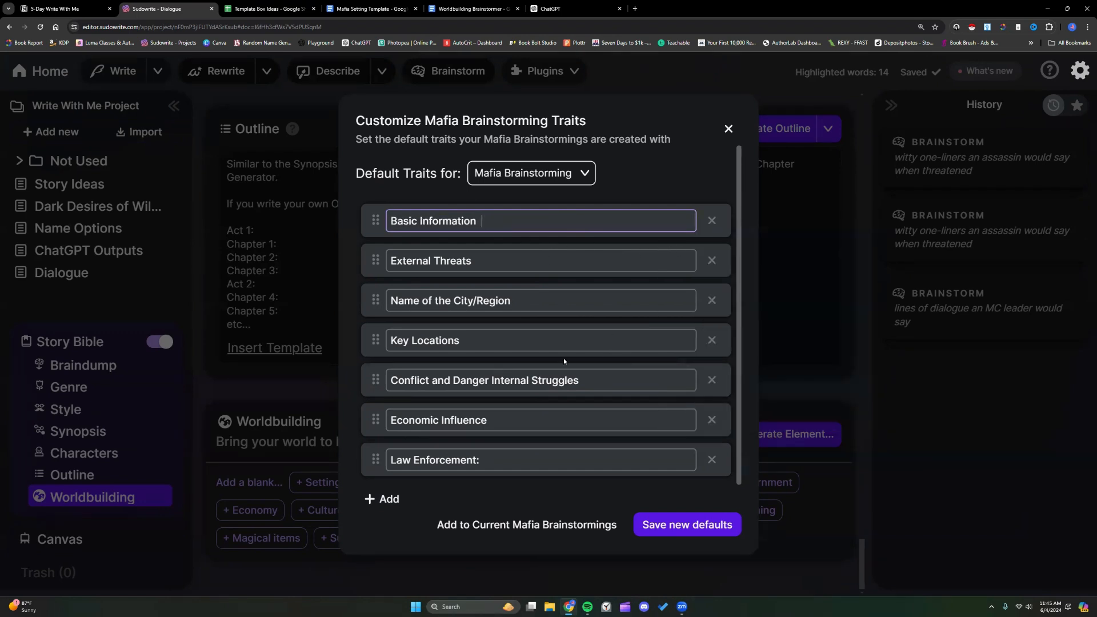
{"action": "left_click", "coordinate": [380, 499]}
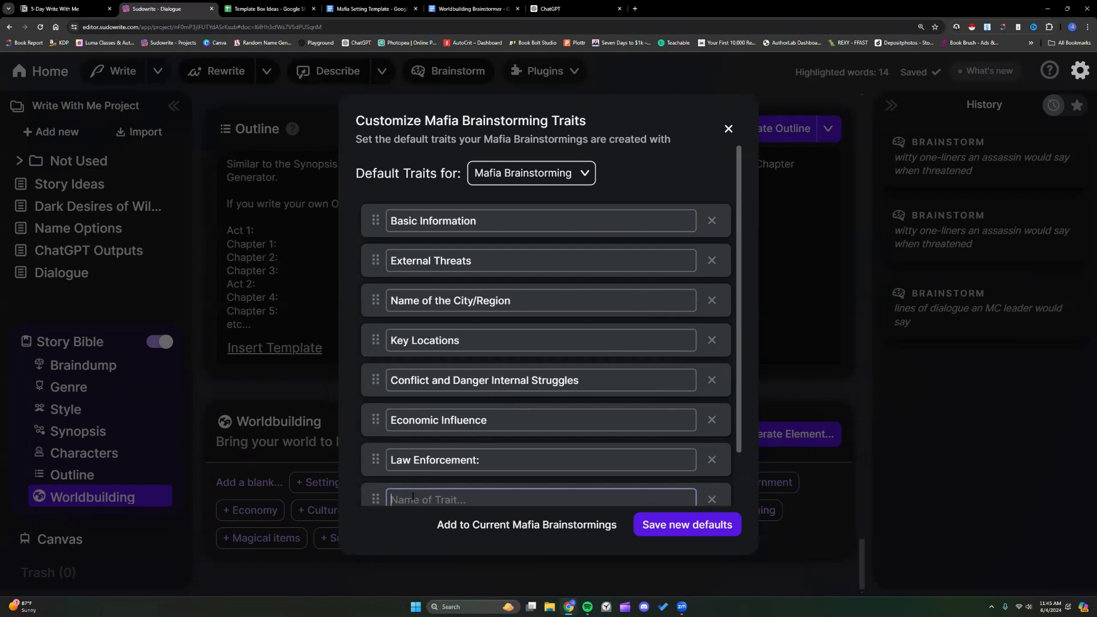
{"action": "right_click", "coordinate": [414, 499]}
{"action": "left_click", "coordinate": [447, 401]}
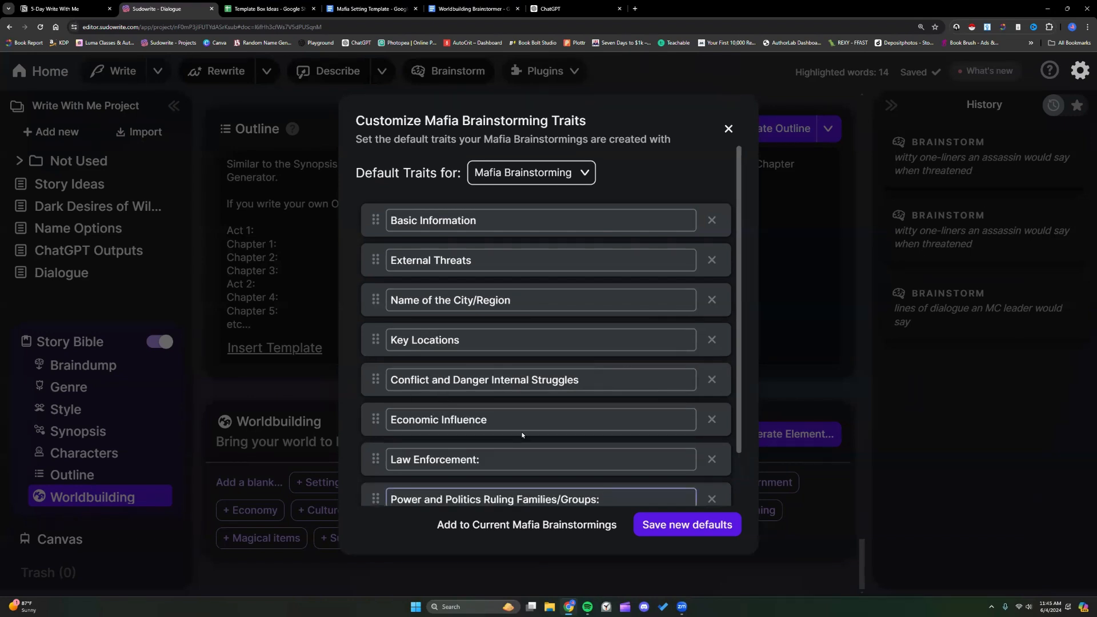
{"action": "key", "text": "BackSpace"}
{"action": "key", "text": "BackSpace"}
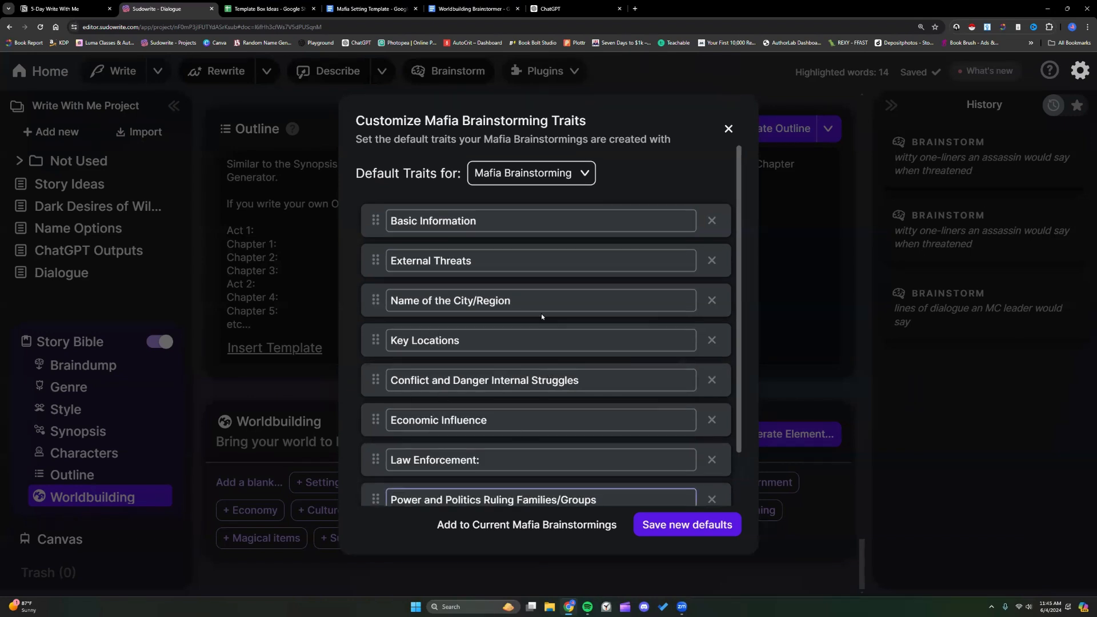
- Append "(Generate the lore and history of the motorcycle gang and their current role and status in the town)" to the "Basic Information" trait
{"action": "scroll", "coordinate": [482, 198], "scroll_direction": "down", "scroll_amount": 2}
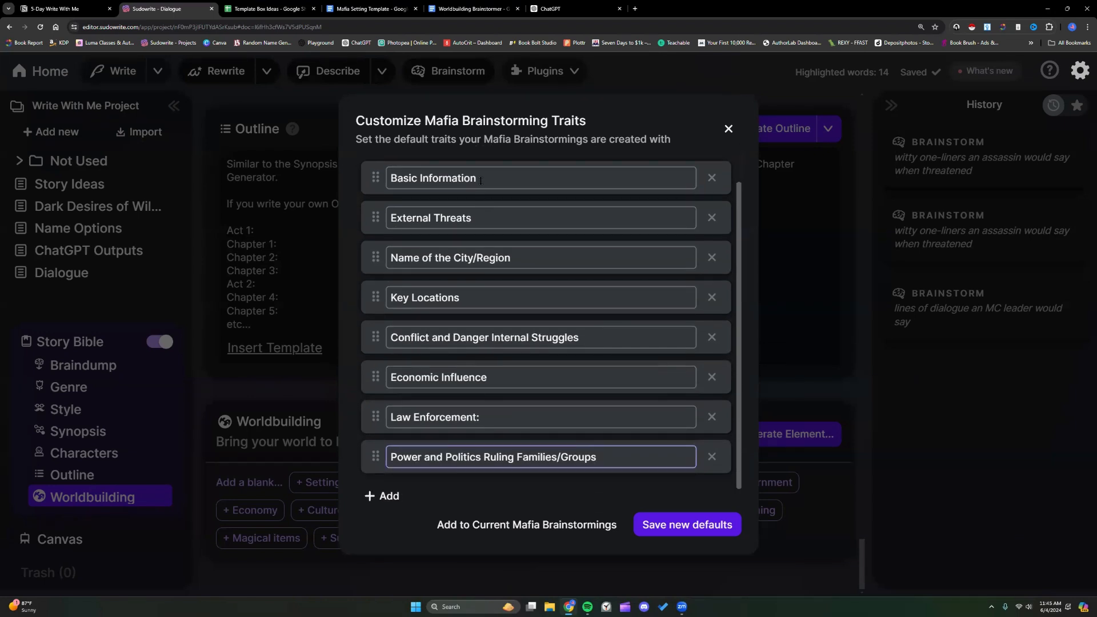
{"action": "left_click", "coordinate": [481, 181]}
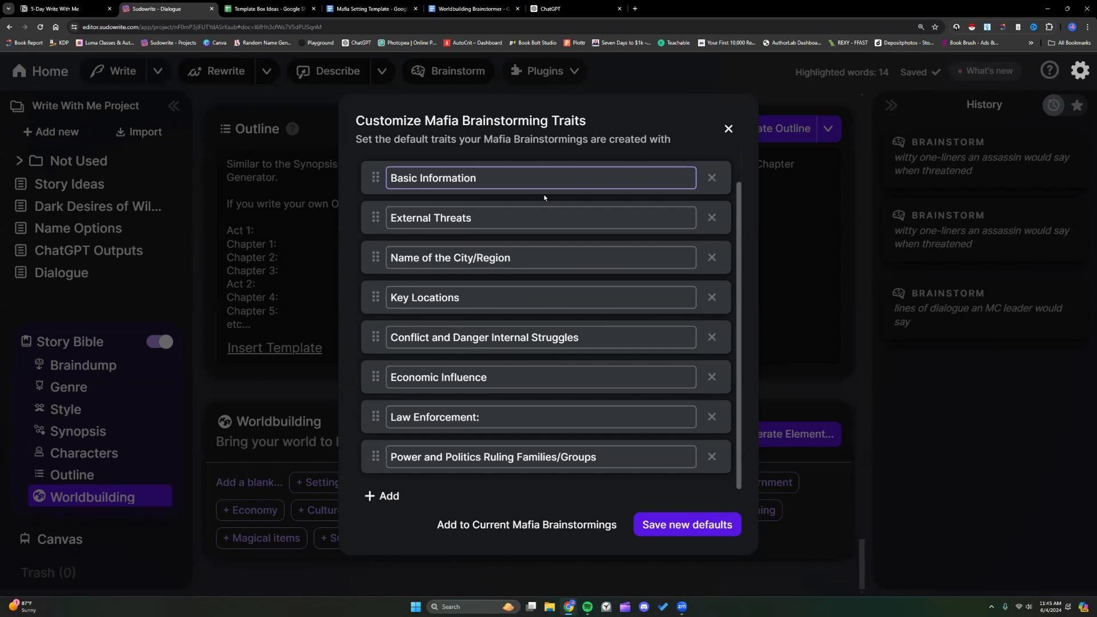
{"action": "type", "text": "(Generate the lore an"}
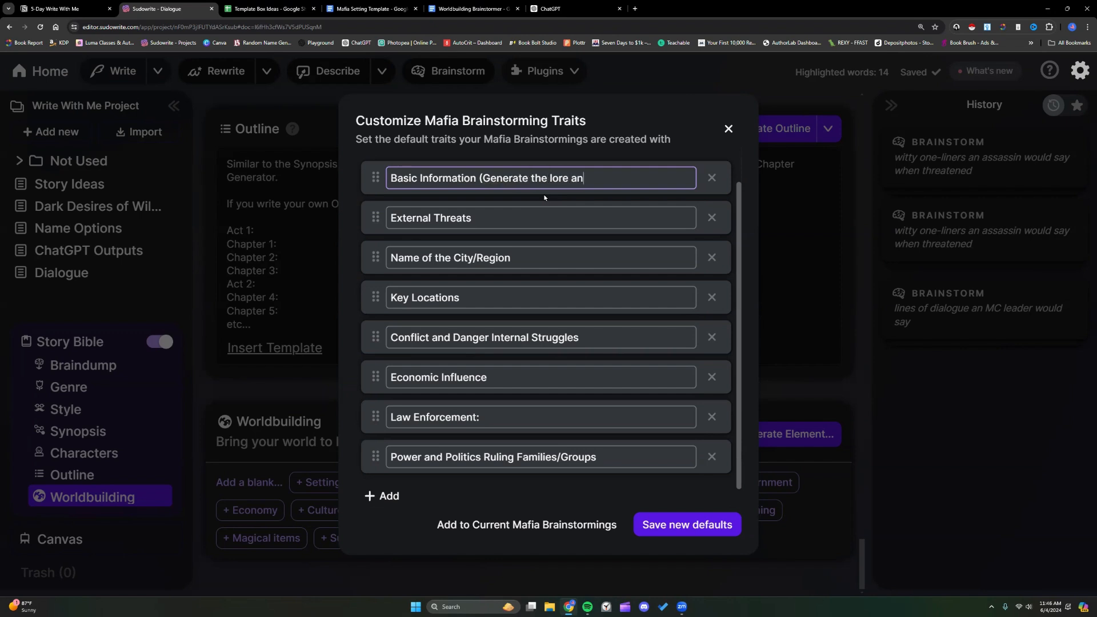
{"action": "type", "text": "d history of the motorcycl"}
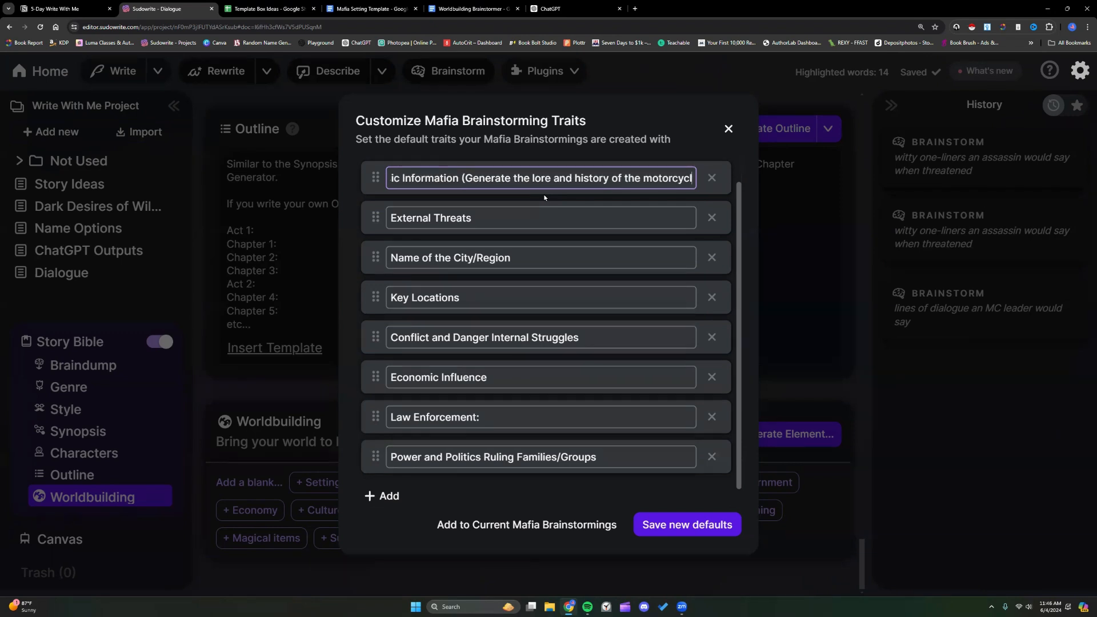
{"action": "type", "text": "e"}
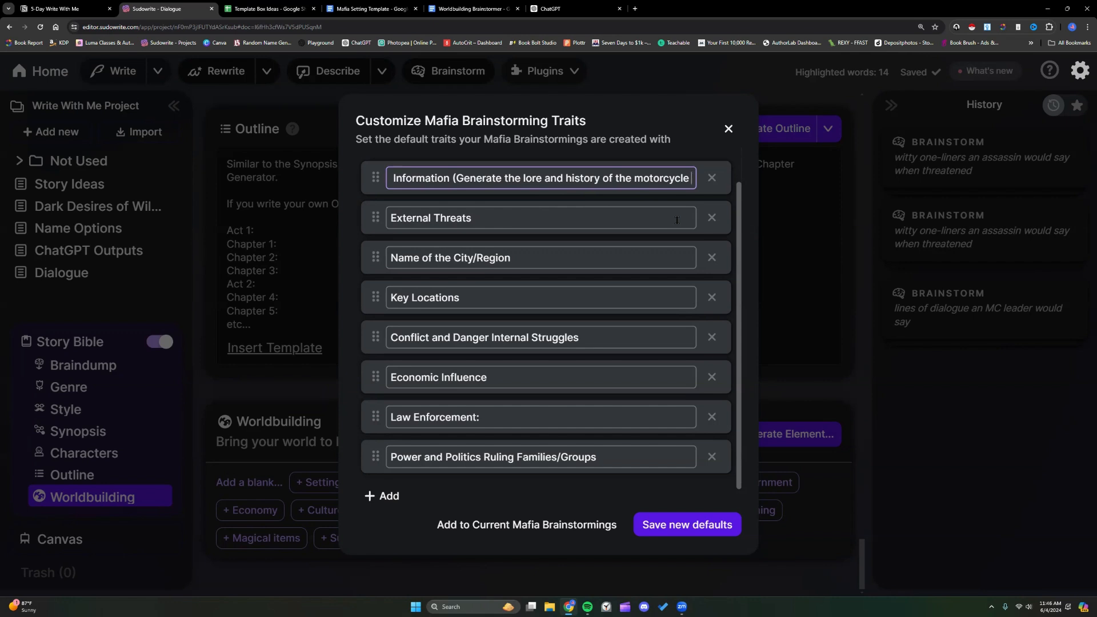
{"action": "type", "text": "gang"}
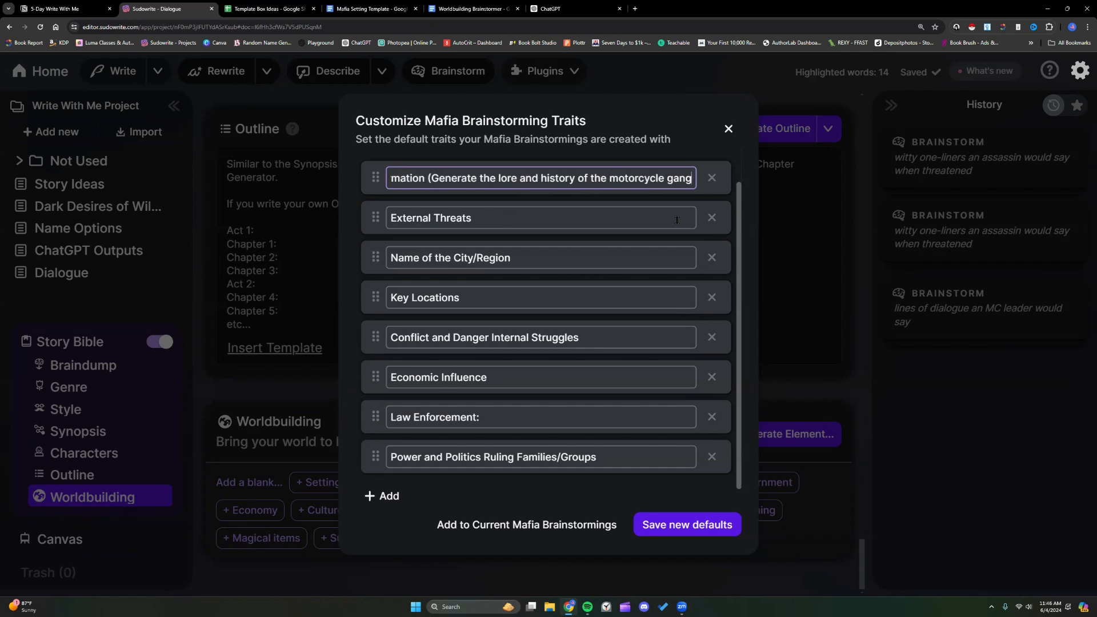
{"action": "type", "text": " and th"}
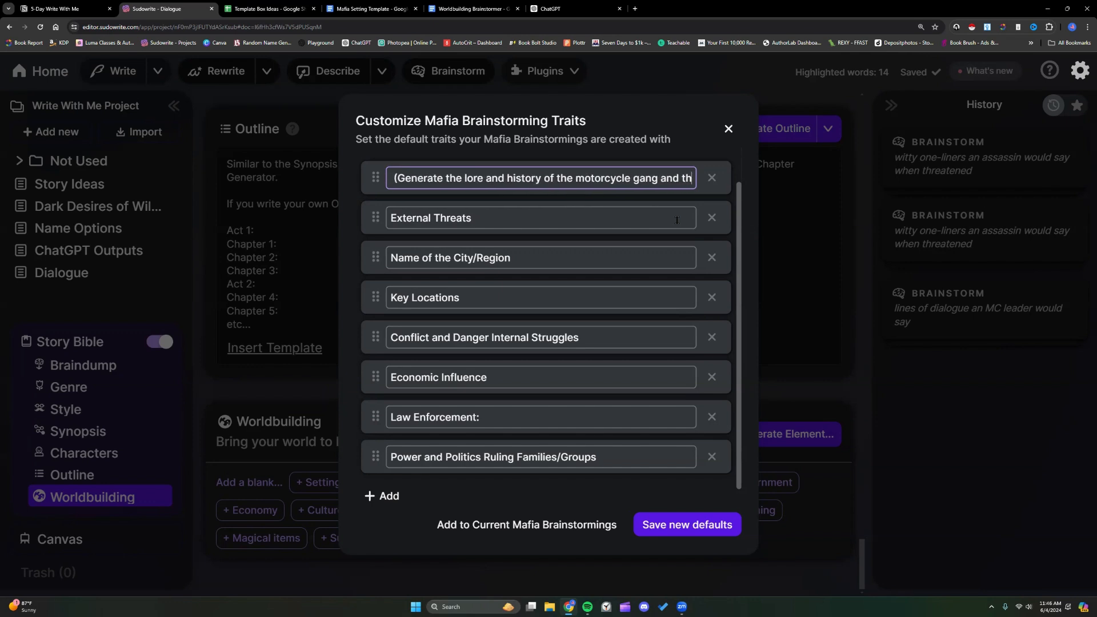
{"action": "type", "text": "eir current role"}
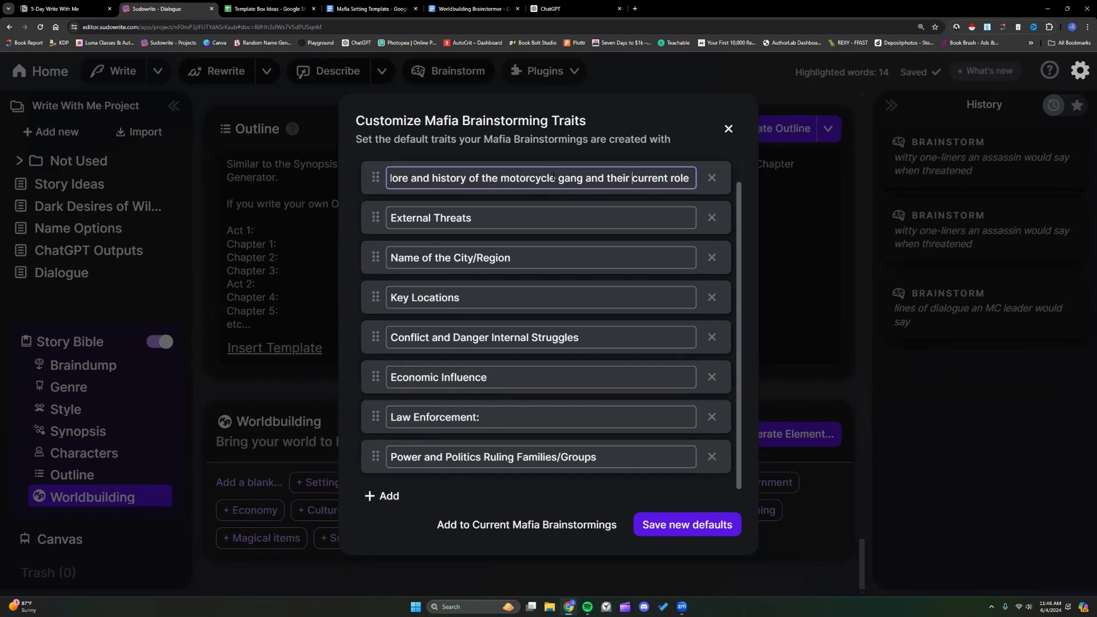
{"action": "left_click", "coordinate": [690, 178]}
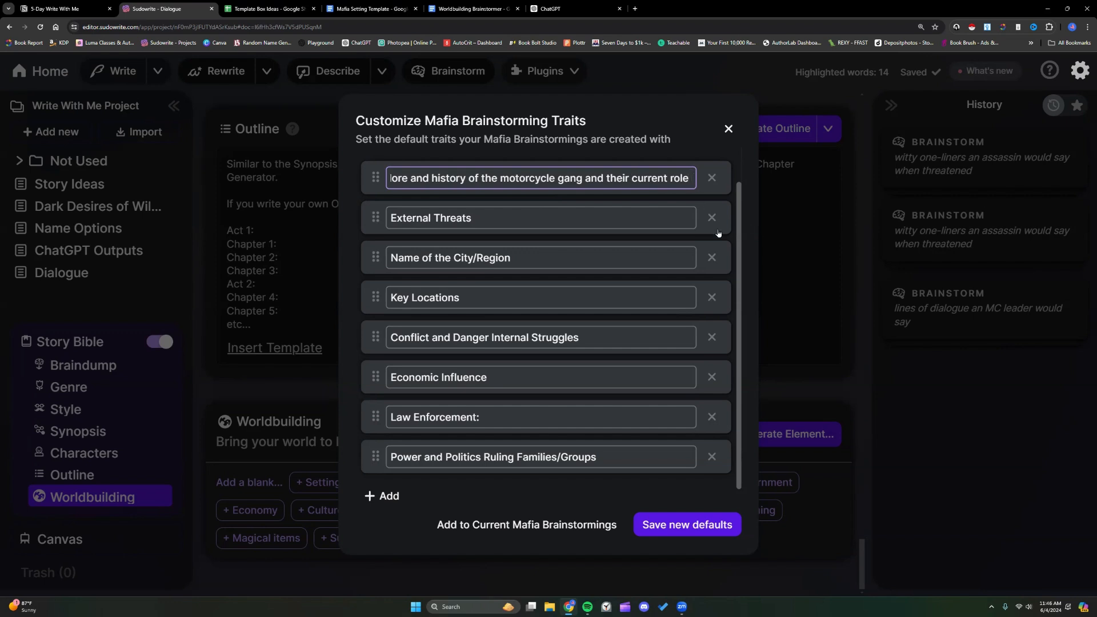
{"action": "type", "text": "and status i"}
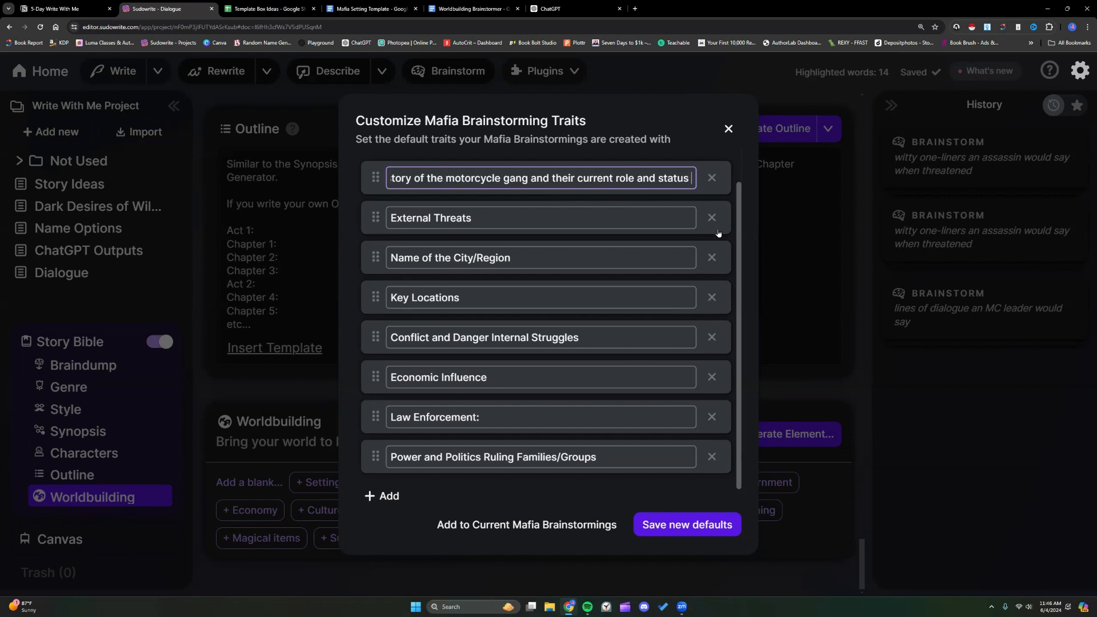
{"action": "type", "text": "n the town"}
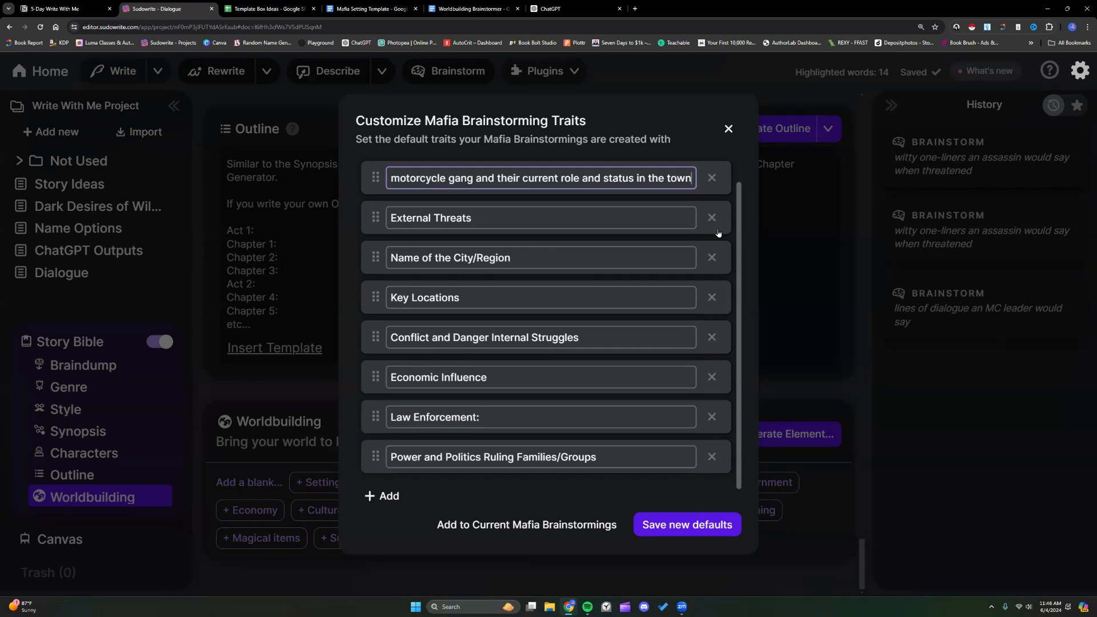
{"action": "type", "text": ")"}
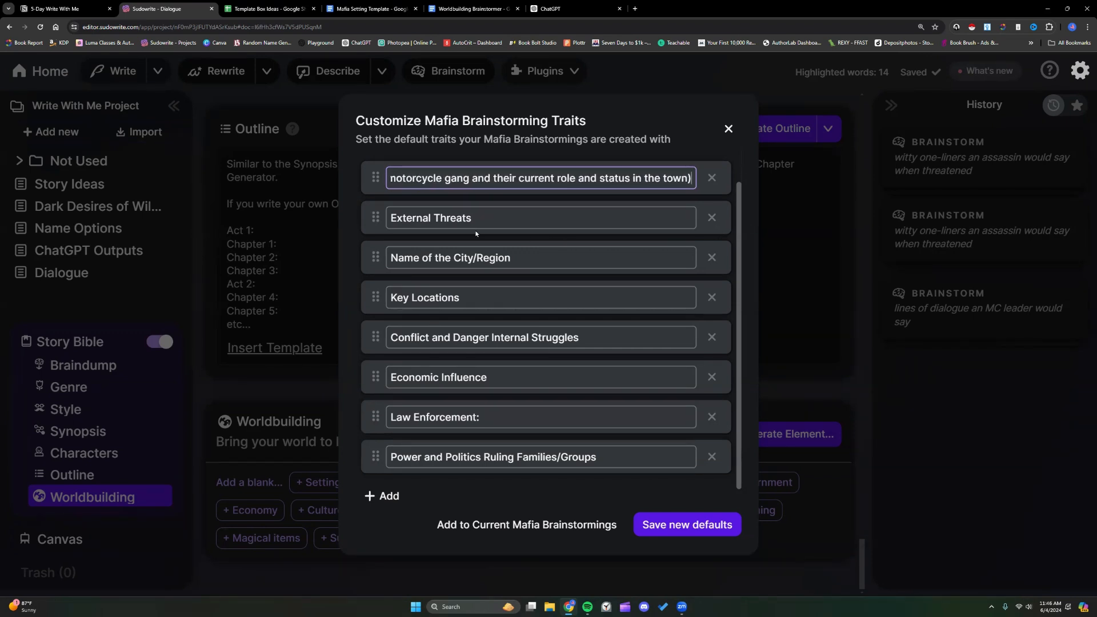
{"action": "left_click", "coordinate": [495, 213]}
{"action": "type", "text": "history of the"}
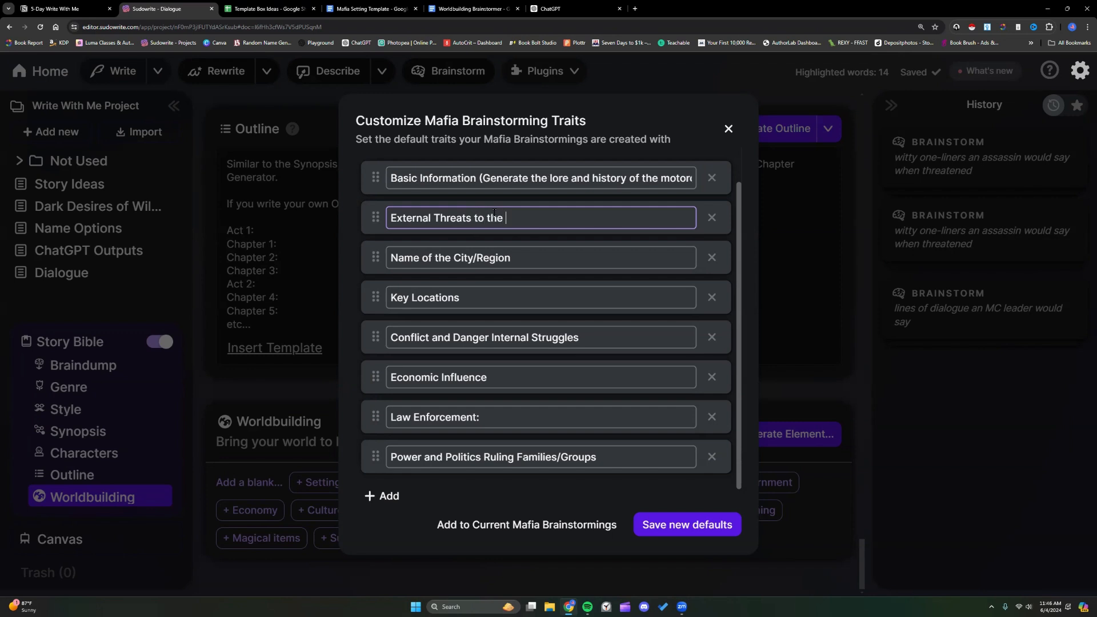
{"action": "type", "text": " mot"}
{"action": "key", "text": "BackSpace"}
{"action": "key", "text": "BackSpace"}
{"action": "key", "text": "BackSpace"}
{"action": "key", "text": "BackSpace"}
{"action": "key", "text": "BackSpace"}
{"action": "key", "text": "BackSpace"}
{"action": "key", "text": "BackSpace"}
{"action": "key", "text": "BackSpace"}
{"action": "key", "text": "BackSpace"}
{"action": "key", "text": "BackSpace"}
{"action": "key", "text": "BackSpace"}
- Move the "Name of the City/Region" trait to the beginning of the trait list, ahead of "Basic Information"
{"action": "left_click_drag", "start_coordinate": [377, 260], "coordinate": [534, 223]}
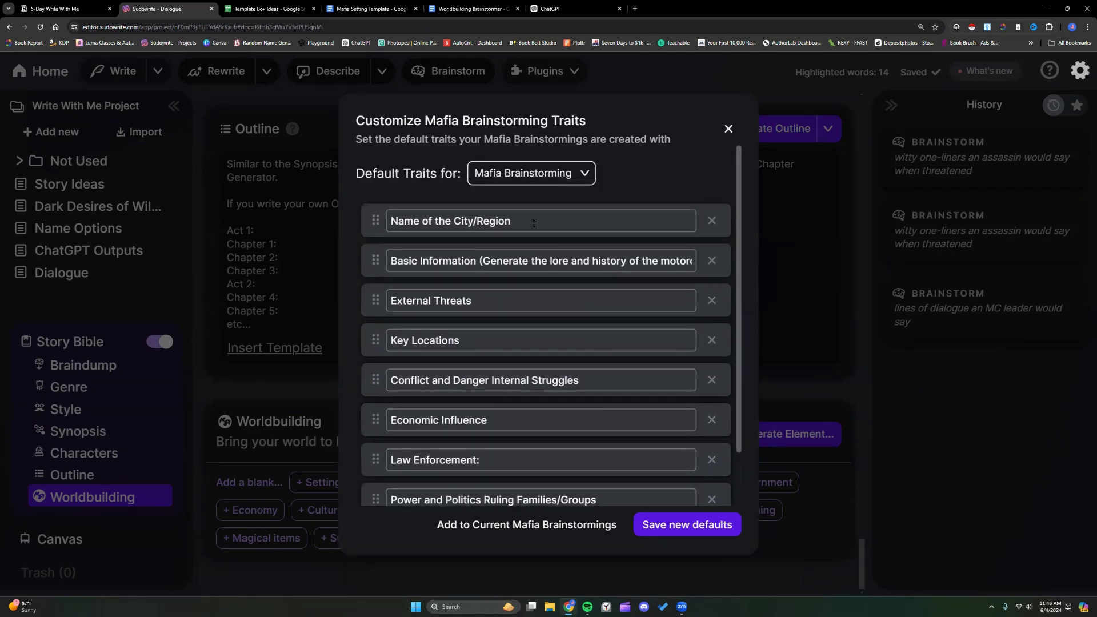
{"action": "left_click", "coordinate": [535, 223]}
- Extend the "Key Locations" trait to read "Key Locations of importance to the story and motorcycle gang"
{"action": "scroll", "coordinate": [493, 305], "scroll_direction": "down", "scroll_amount": 1}
{"action": "left_click", "coordinate": [475, 281]}
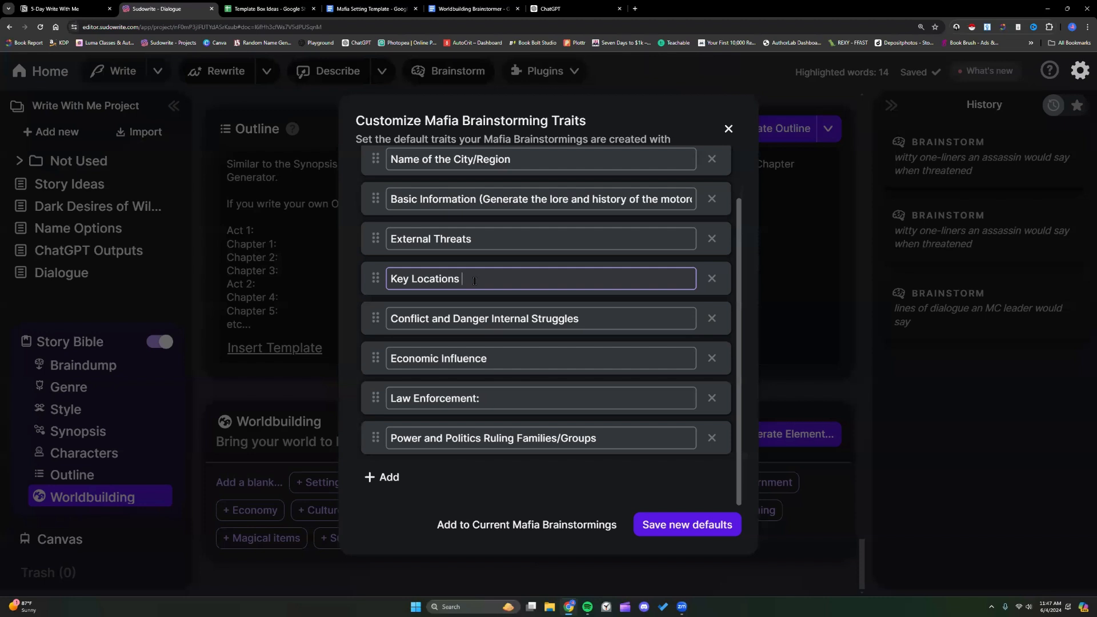
{"action": "type", "text": "tha"}
{"action": "key", "text": "BackSpace"}
{"action": "key", "text": "BackSpace"}
{"action": "type", "text": "hat are "}
{"action": "type", "text": "impor"}
{"action": "key", "text": "BackSpace"}
{"action": "key", "text": "BackSpace"}
{"action": "key", "text": "BackSpace"}
{"action": "key", "text": "BackSpace"}
{"action": "key", "text": "BackSpace"}
{"action": "key", "text": "BackSpace"}
{"action": "key", "text": "BackSpace"}
{"action": "key", "text": "BackSpace"}
{"action": "key", "text": "BackSpace"}
{"action": "key", "text": "BackSpace"}
{"action": "key", "text": "BackSpace"}
{"action": "key", "text": "BackSpace"}
{"action": "key", "text": "BackSpace"}
{"action": "type", "text": "of important"}
{"action": "key", "text": "BackSpace"}
{"action": "type", "text": "ce to the story and "}
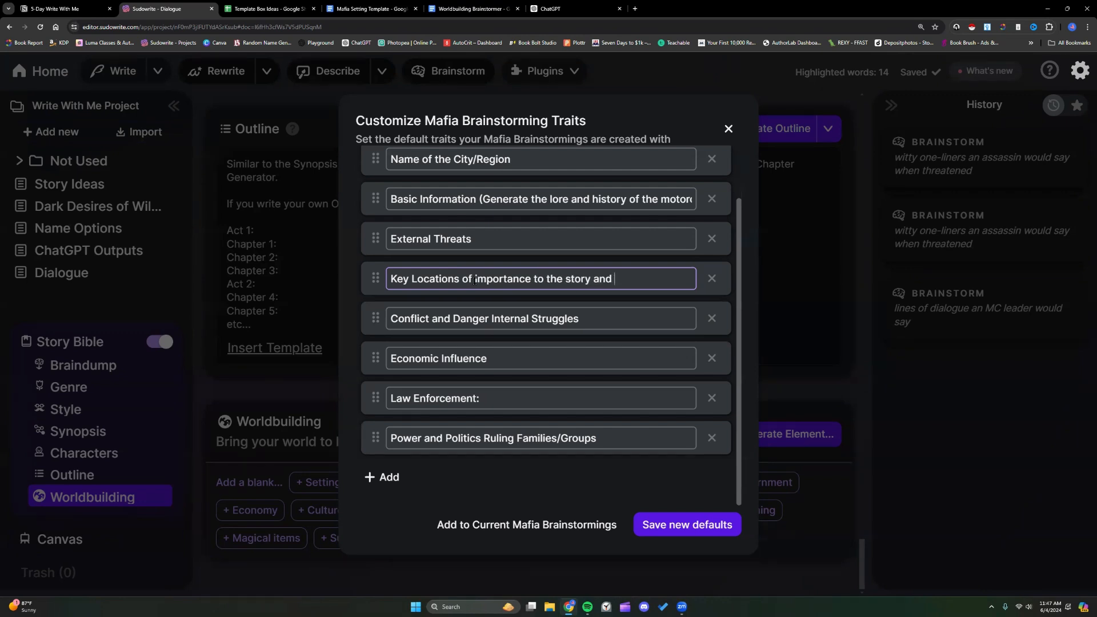
{"action": "type", "text": "motorccl"}
{"action": "key", "text": "BackSpace"}
{"action": "key", "text": "BackSpace"}
{"action": "type", "text": "ycle gang"}
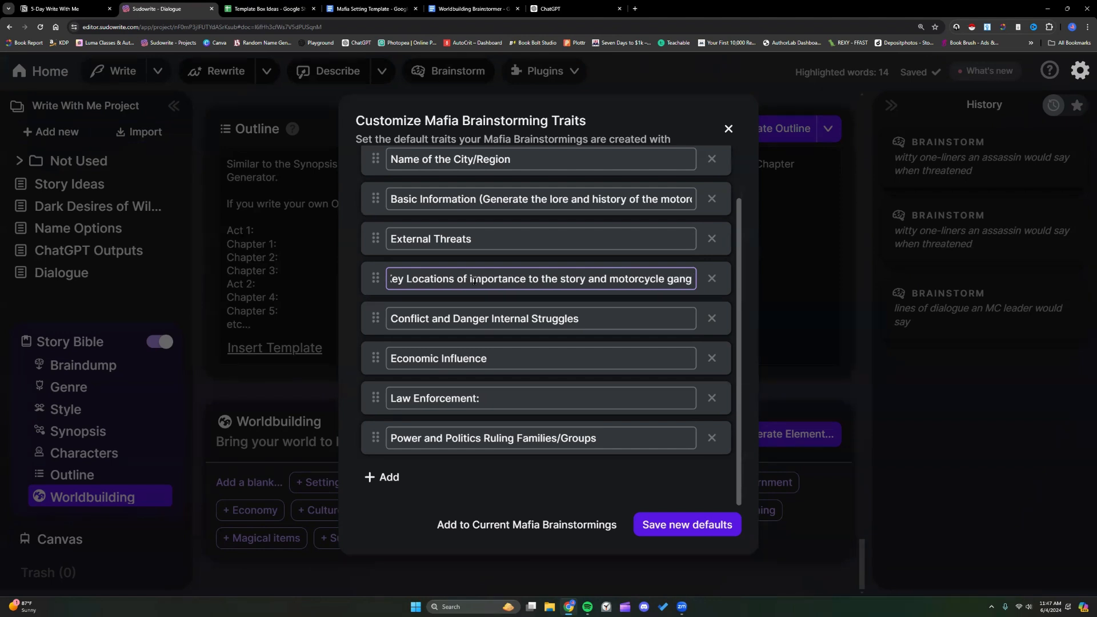
{"action": "left_click_drag", "start_coordinate": [474, 280], "coordinate": [693, 280]}
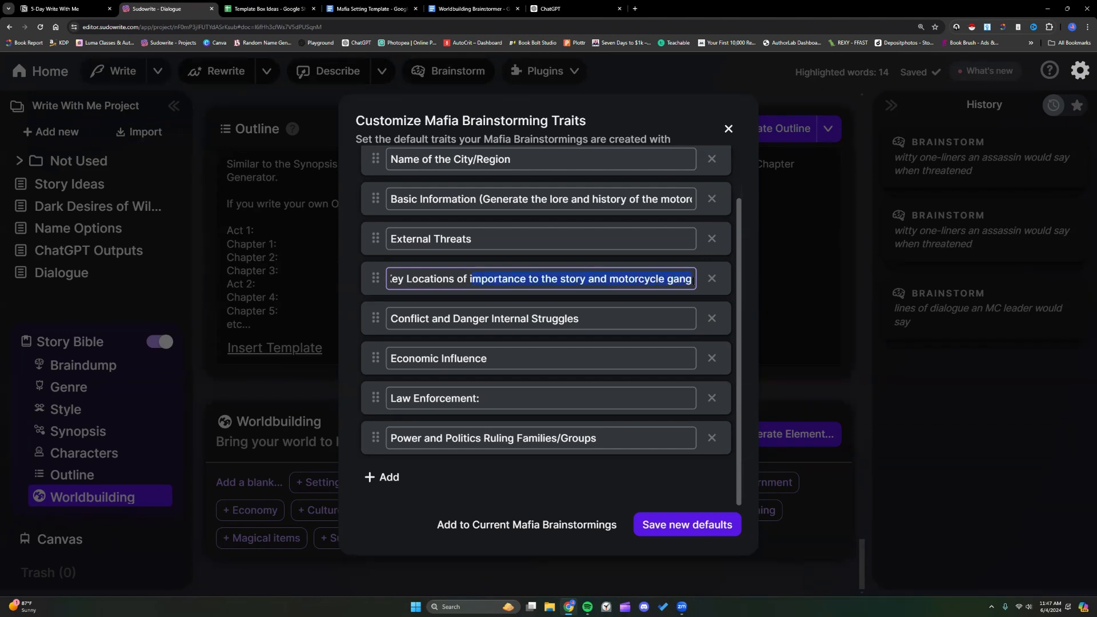
- Delete the "Conflict and Danger Internal Struggles" trait from the Mafia Brainstorming defaults
{"action": "left_click", "coordinate": [598, 318]}
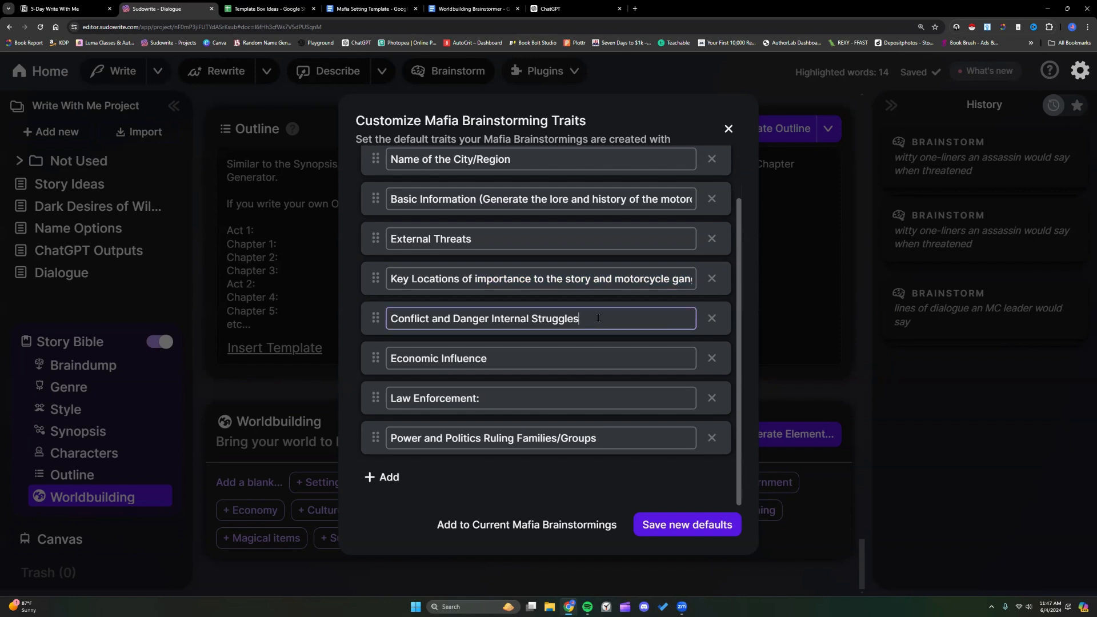
{"action": "left_click", "coordinate": [712, 321]}
- Append "(How does the motorcycle gang affect the town's economy)" to the "Economic Influence" trait, without a question mark
{"action": "left_click", "coordinate": [539, 365]}
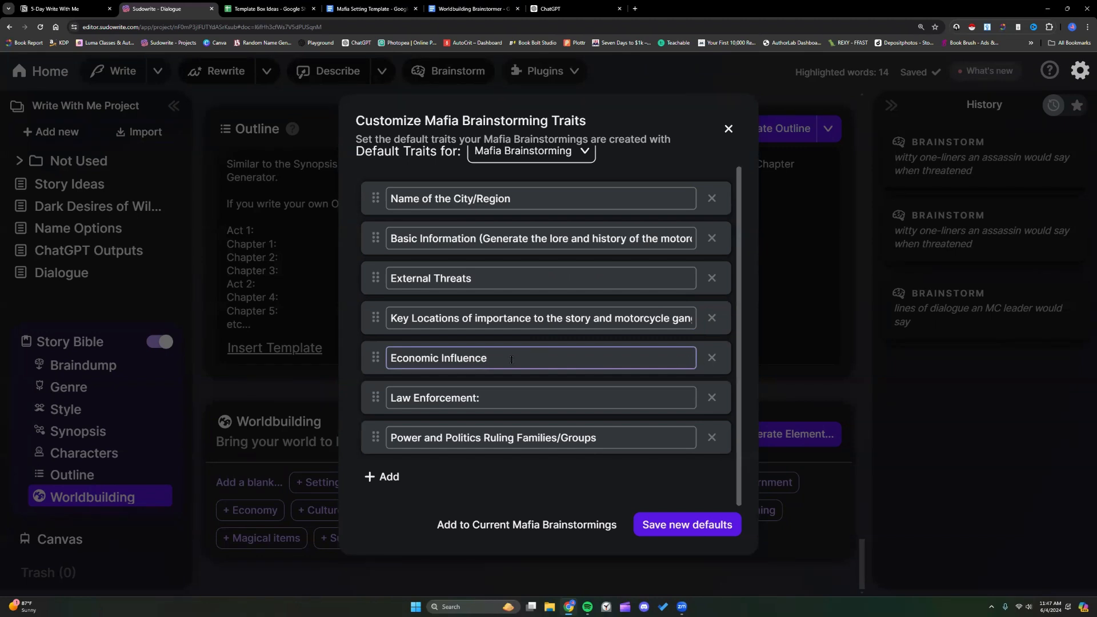
{"action": "type", "text": "(How does the motorcycle gang aff"}
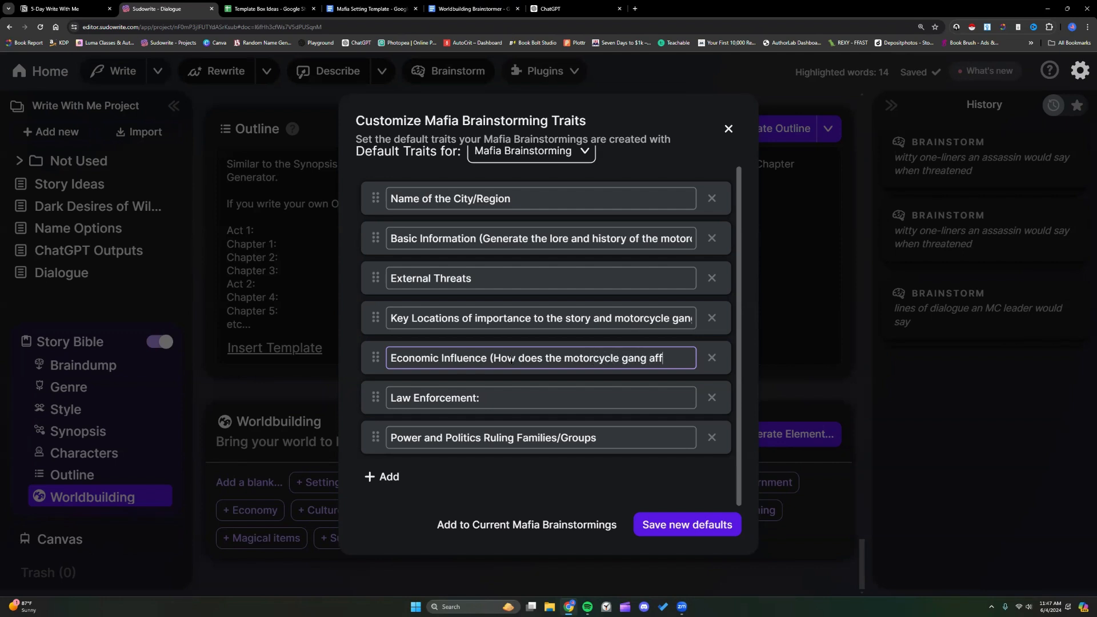
{"action": "type", "text": "ect the town's "}
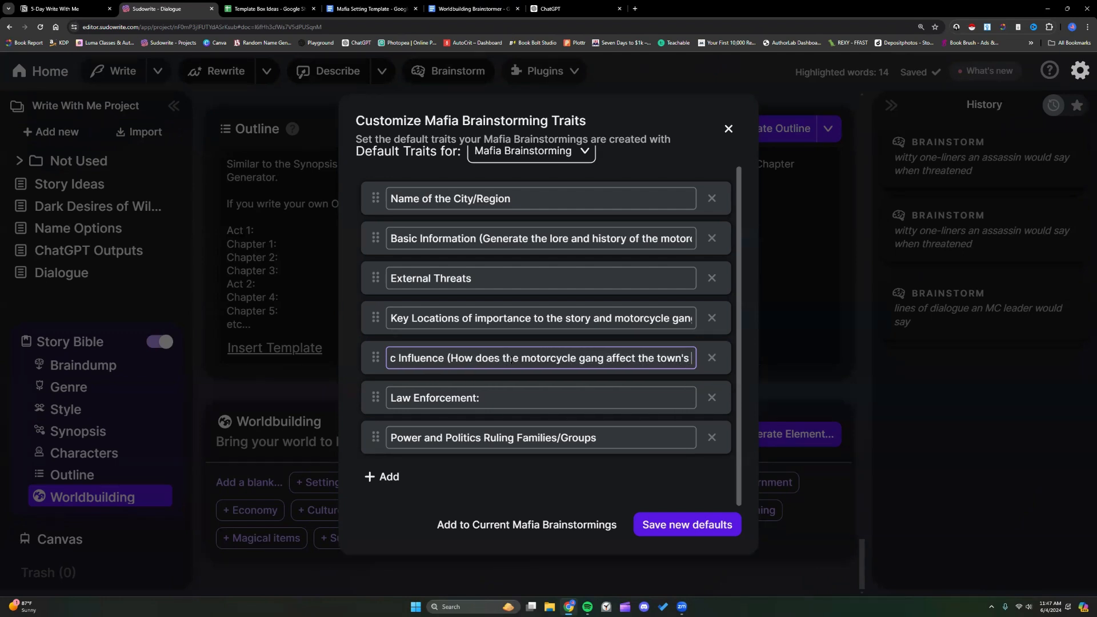
{"action": "type", "text": "economy?"}
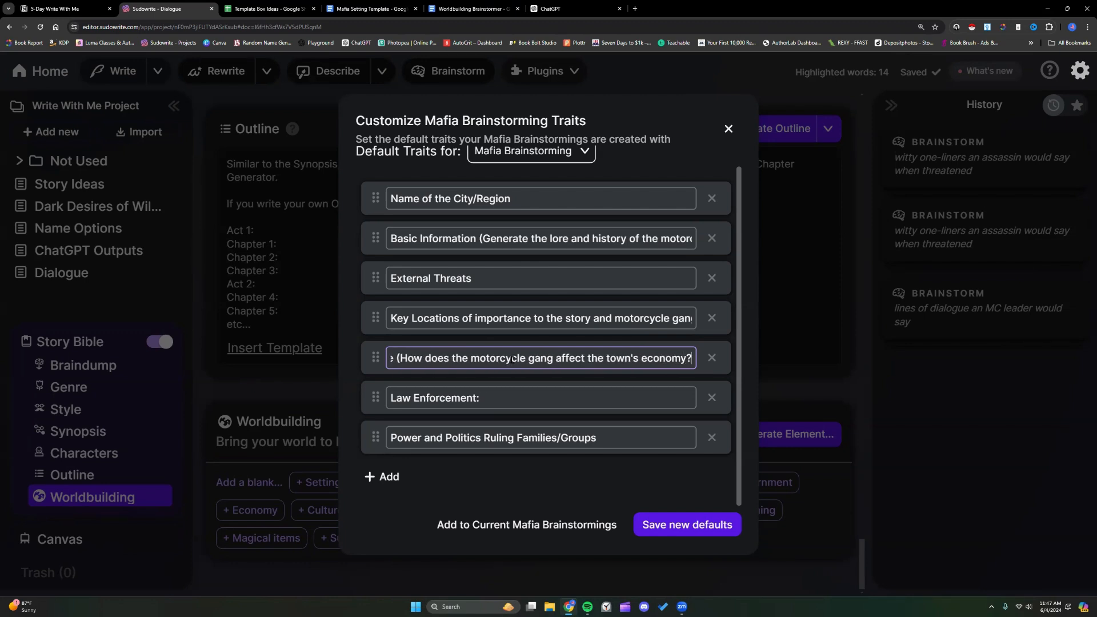
{"action": "type", "text": ")"}
{"action": "key", "text": "BackSpace"}
{"action": "key", "text": "BackSpace"}
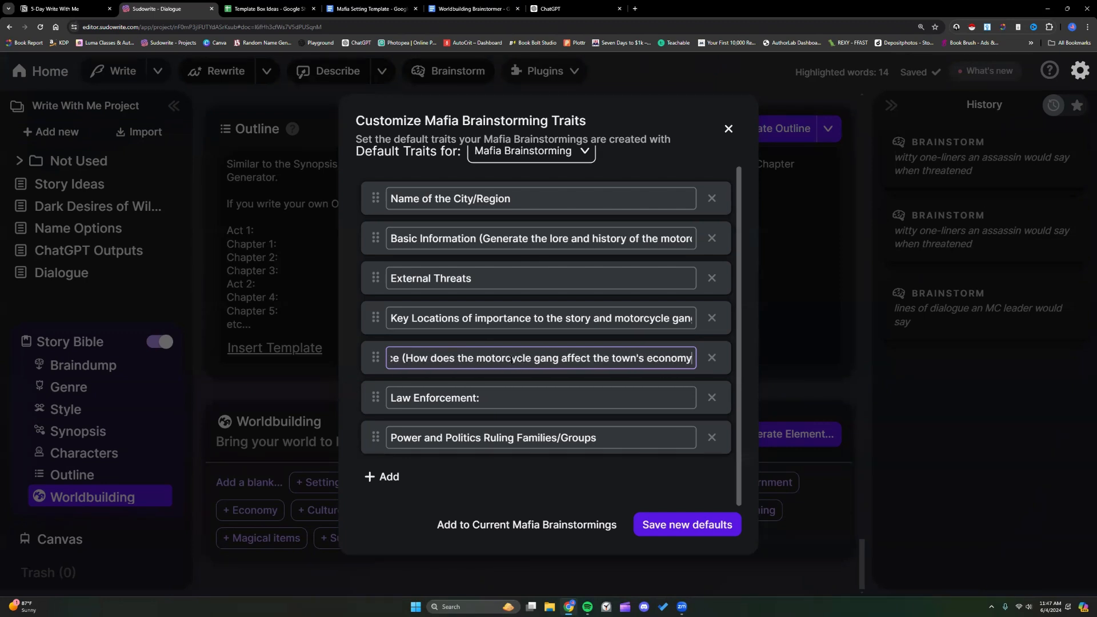
{"action": "type", "text": ")"}
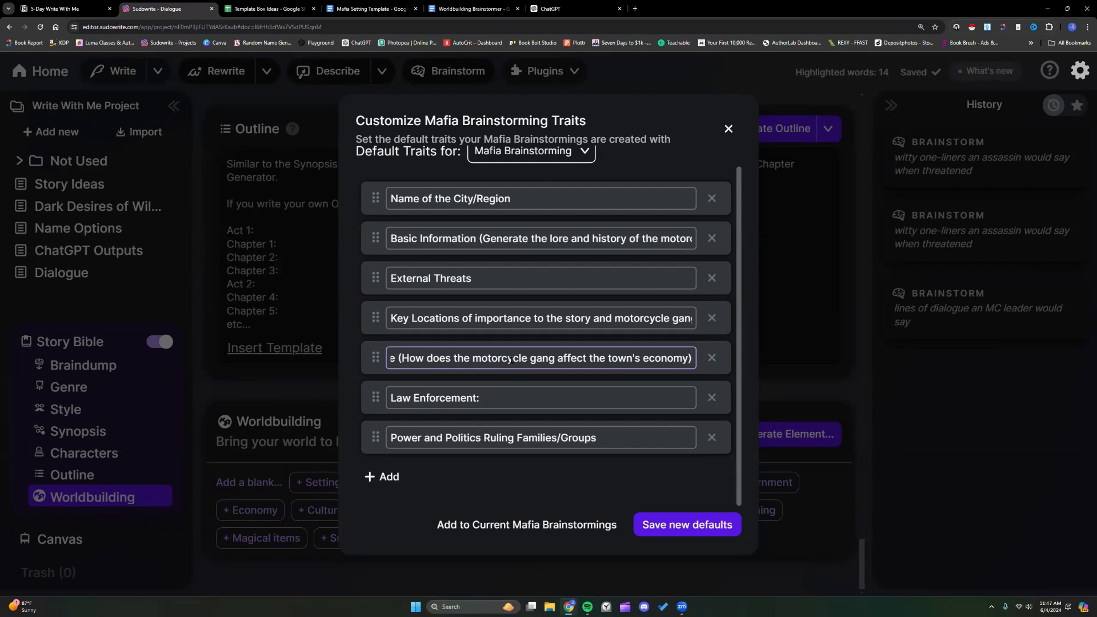
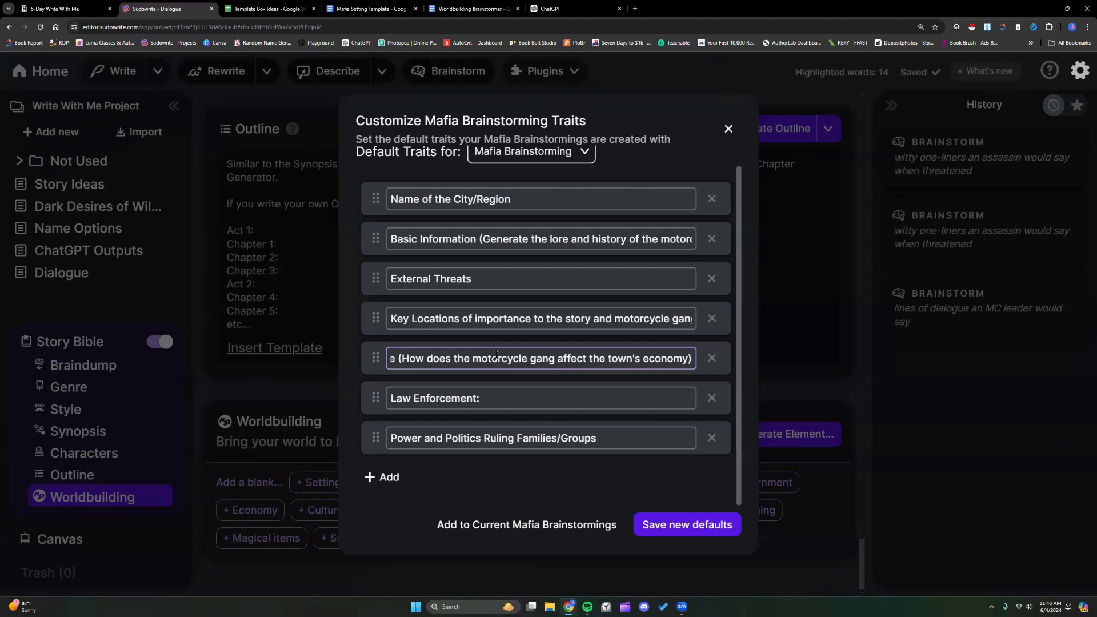
- Replace the colon of the "Law Enforcement" trait with the instruction "(How do the local police interact with the motorcycle gang."
{"action": "left_click", "coordinate": [496, 402]}
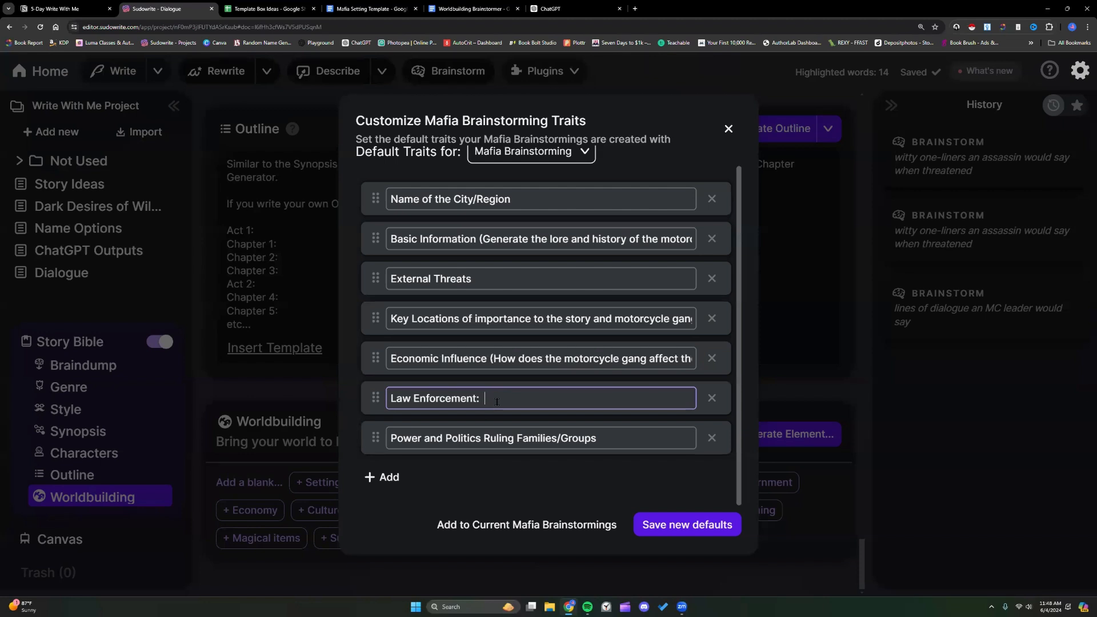
{"action": "key", "text": "BackSpace"}
{"action": "key", "text": "BackSpace"}
{"action": "type", "text": "("}
{"action": "type", "text": "How does"}
{"action": "key", "text": "BackSpace"}
{"action": "key", "text": "BackSpace"}
{"action": "type", "text": "the local police "}
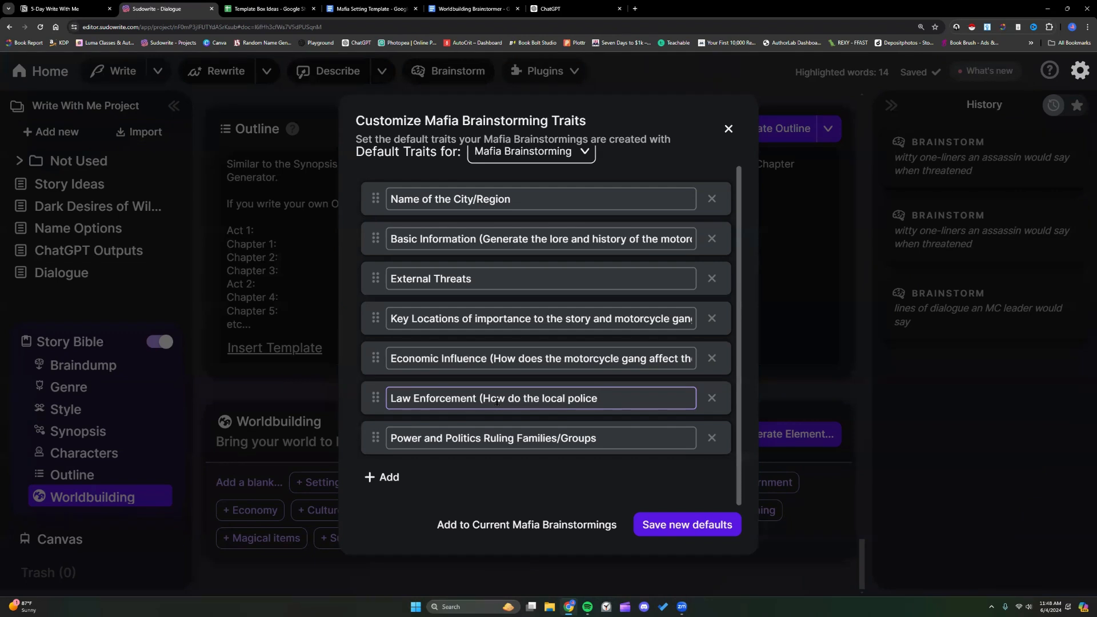
{"action": "type", "text": "interact with the motorcycle gang"}
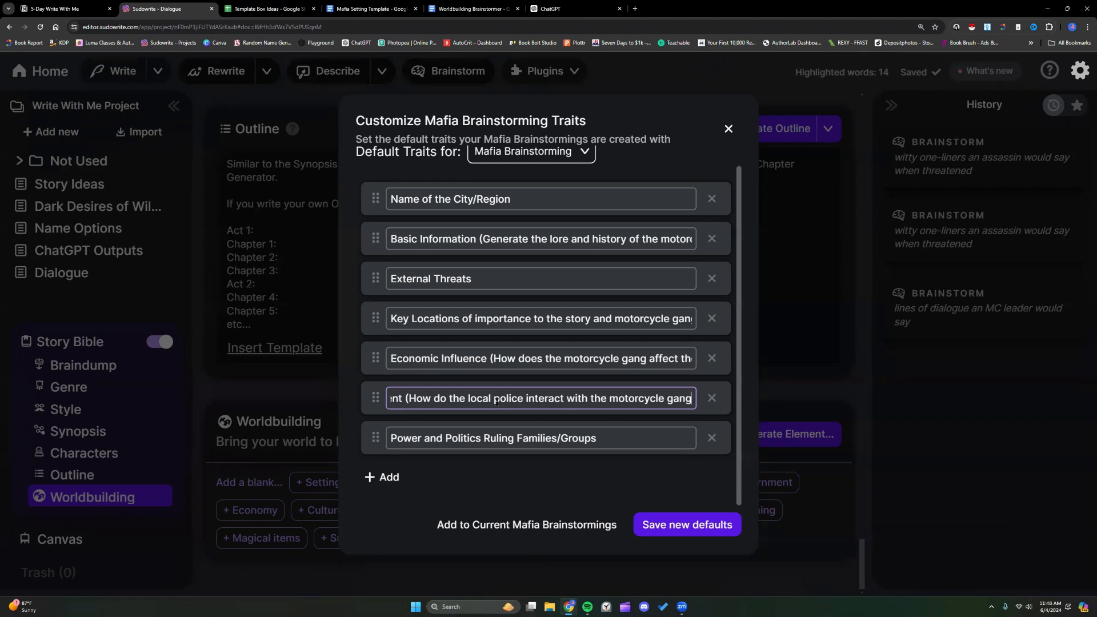
{"action": "type", "text": "?"}
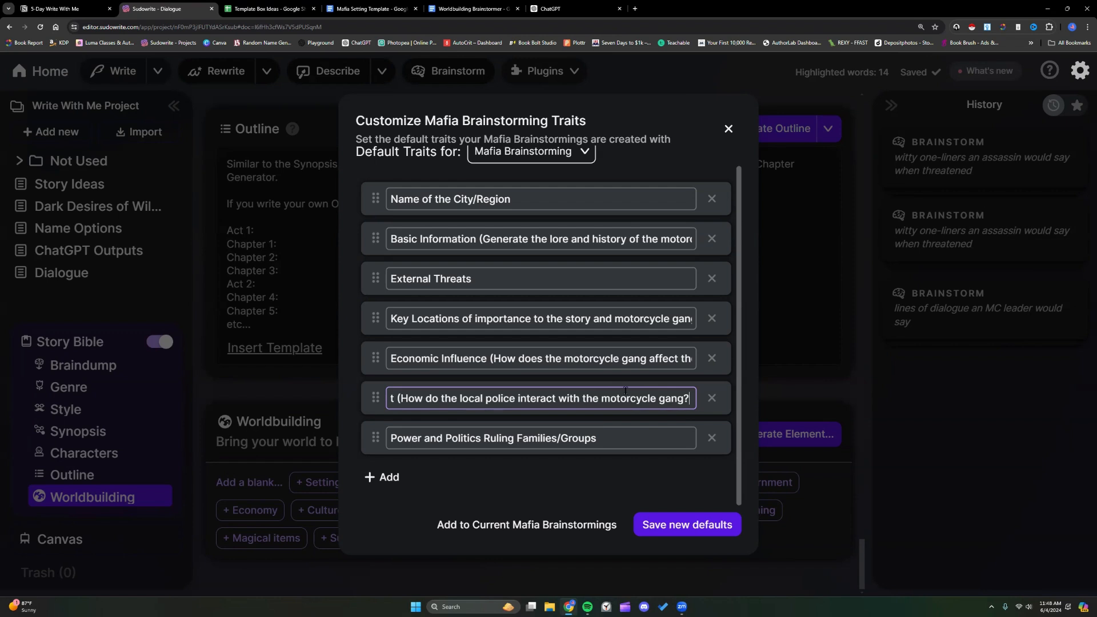
{"action": "key", "text": "BackSpace"}
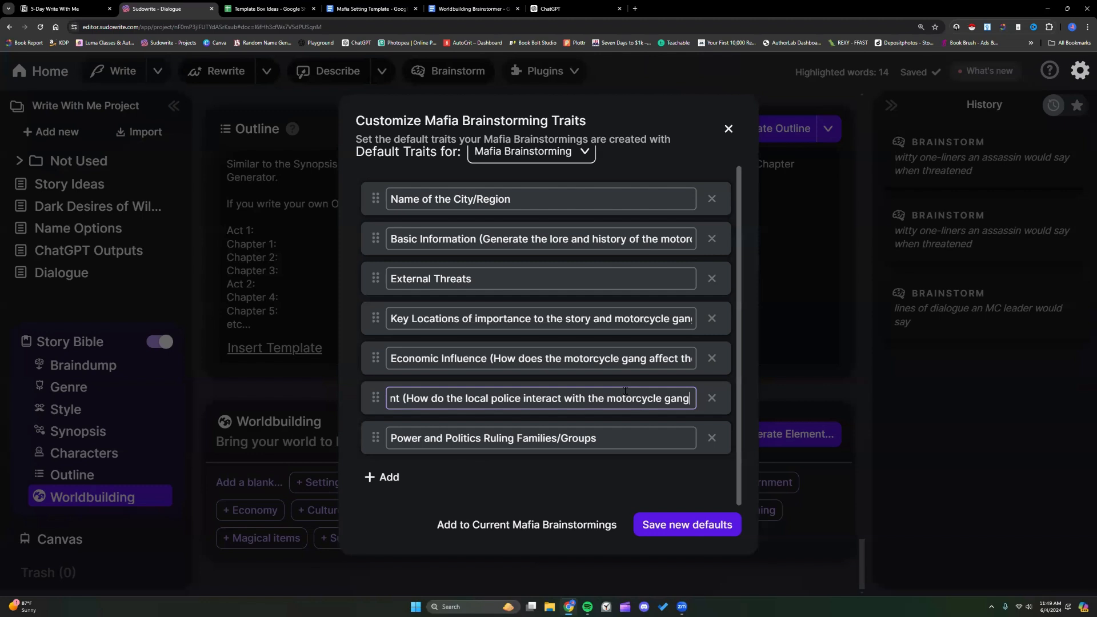
{"action": "type", "text": "."}
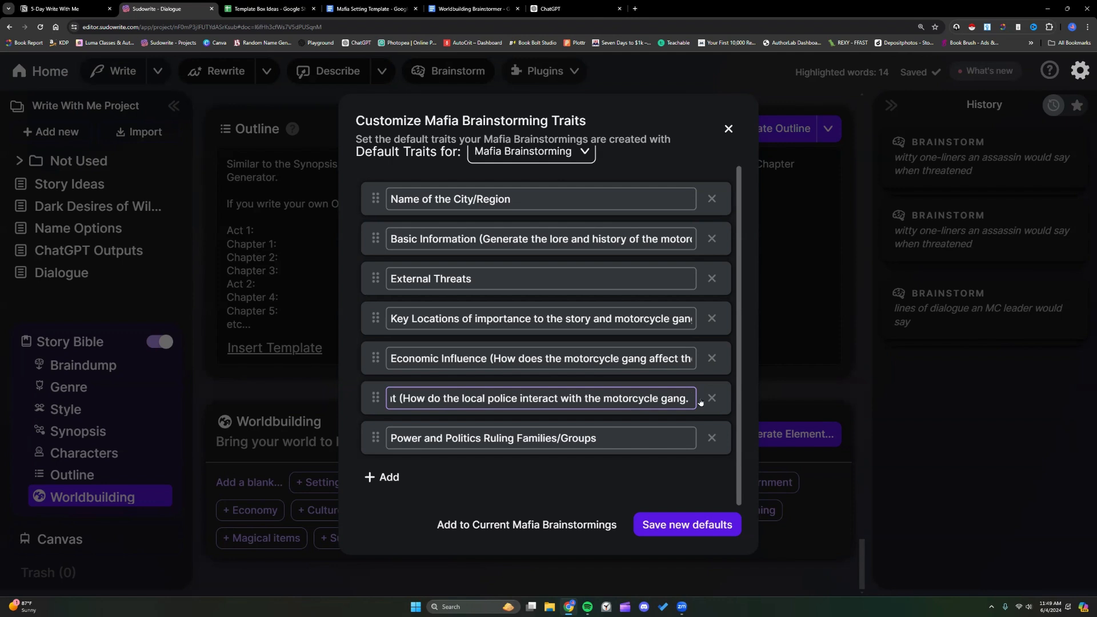
- Complete the "Law Enforcement" instruction with "Are there any corrupt law enforcement. Are there any police officers in the pocket of the motorcycle gang.)"
{"action": "type", "text": "Are there a"}
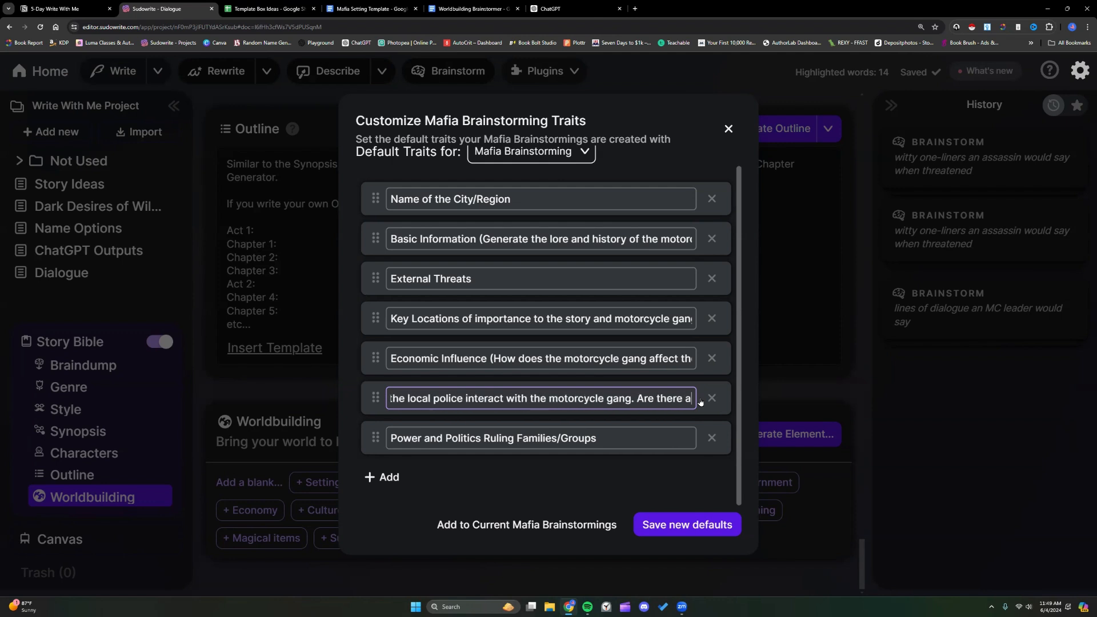
{"action": "type", "text": "ny corrupt "}
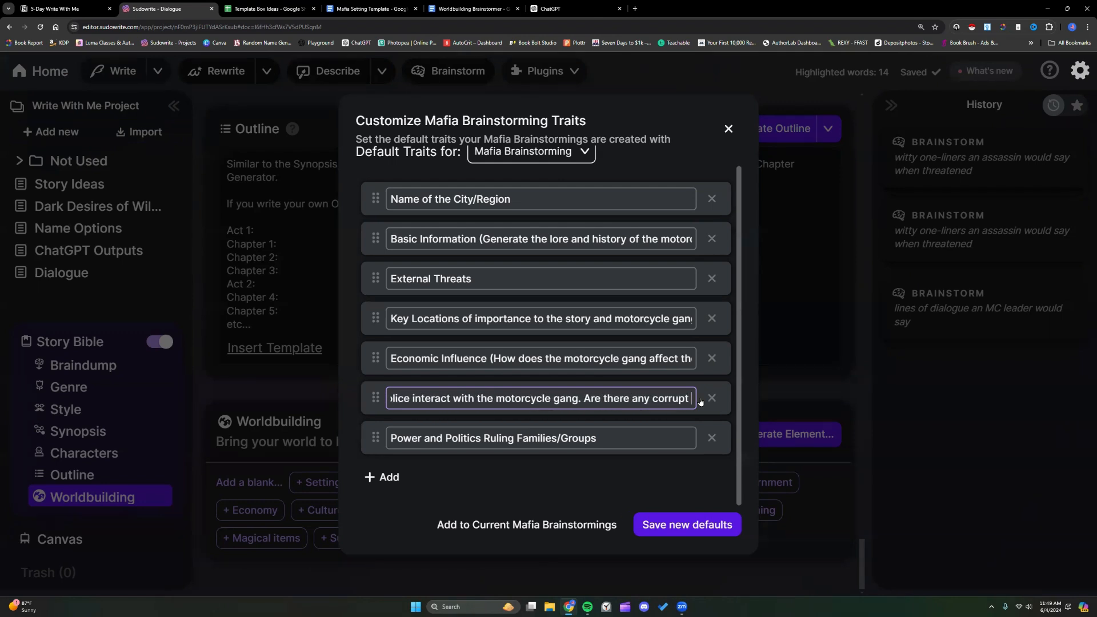
{"action": "type", "text": "law enfor"}
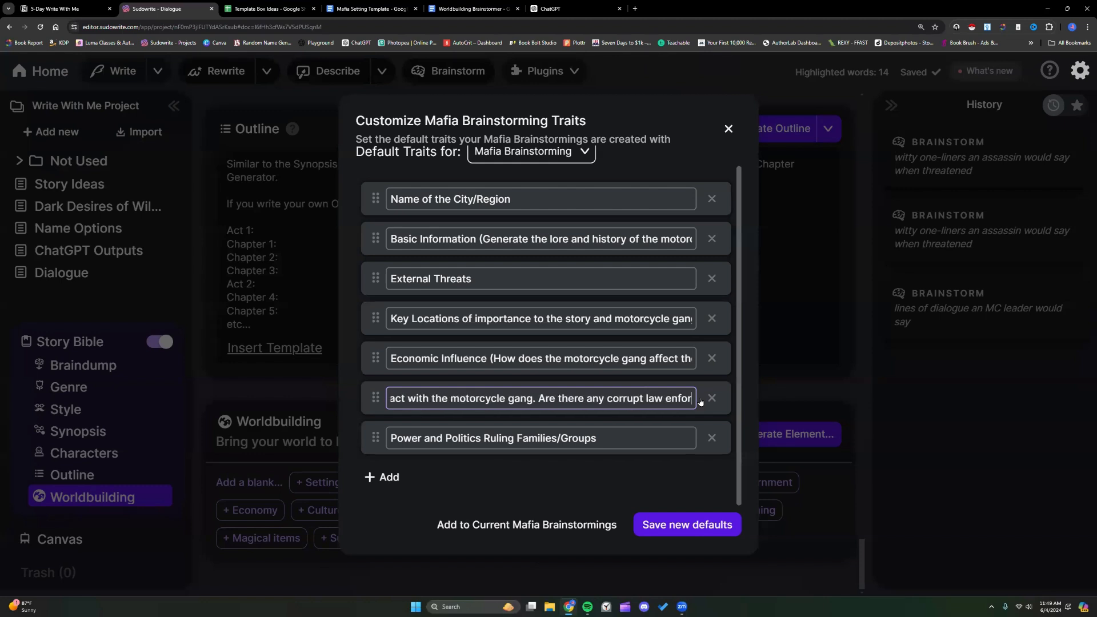
{"action": "type", "text": "cement "}
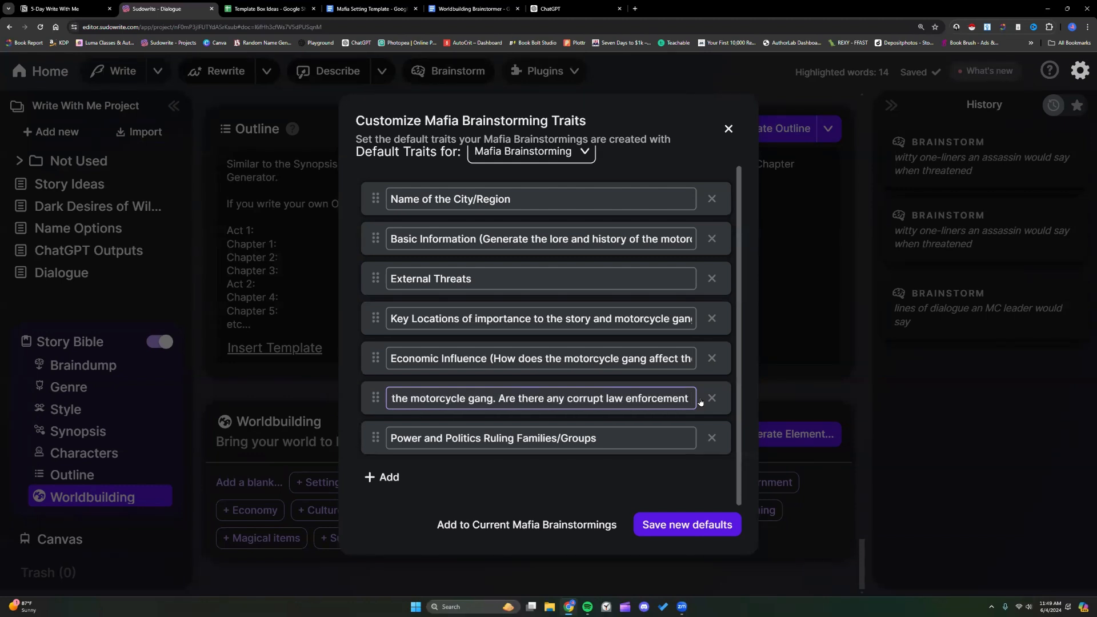
{"action": "type", "text": ". Are there any police of"}
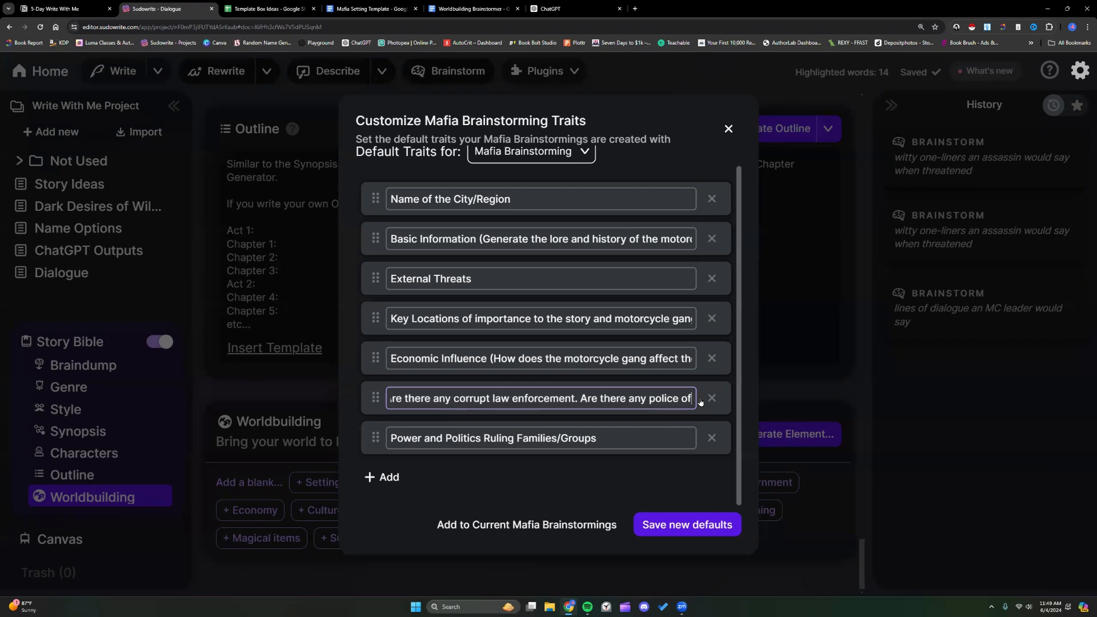
{"action": "type", "text": "poc"}
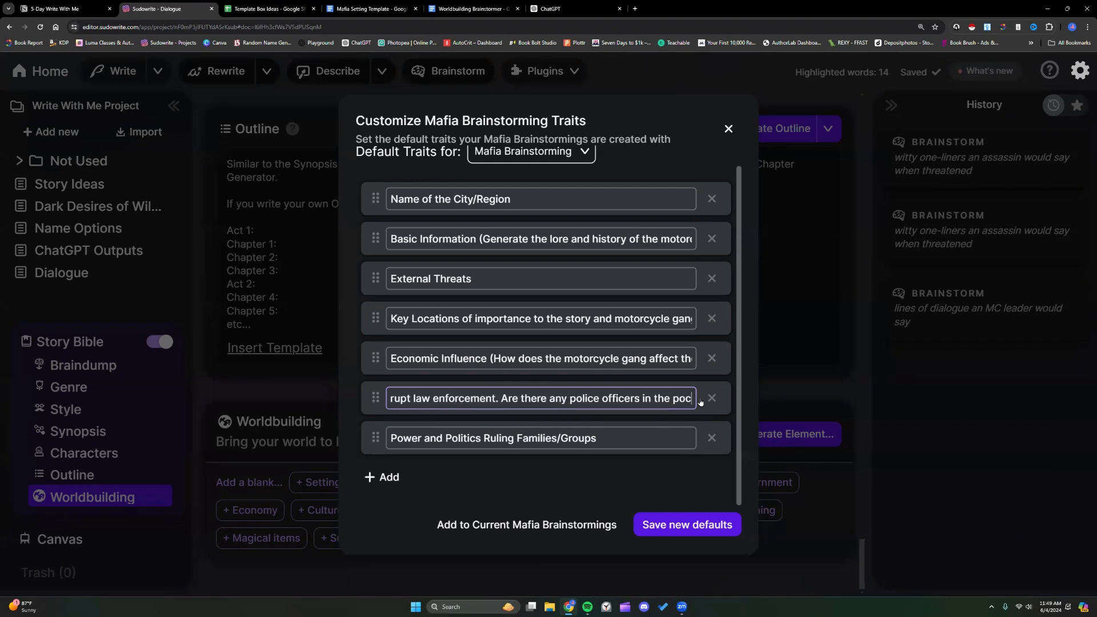
{"action": "type", "text": "ket of t"}
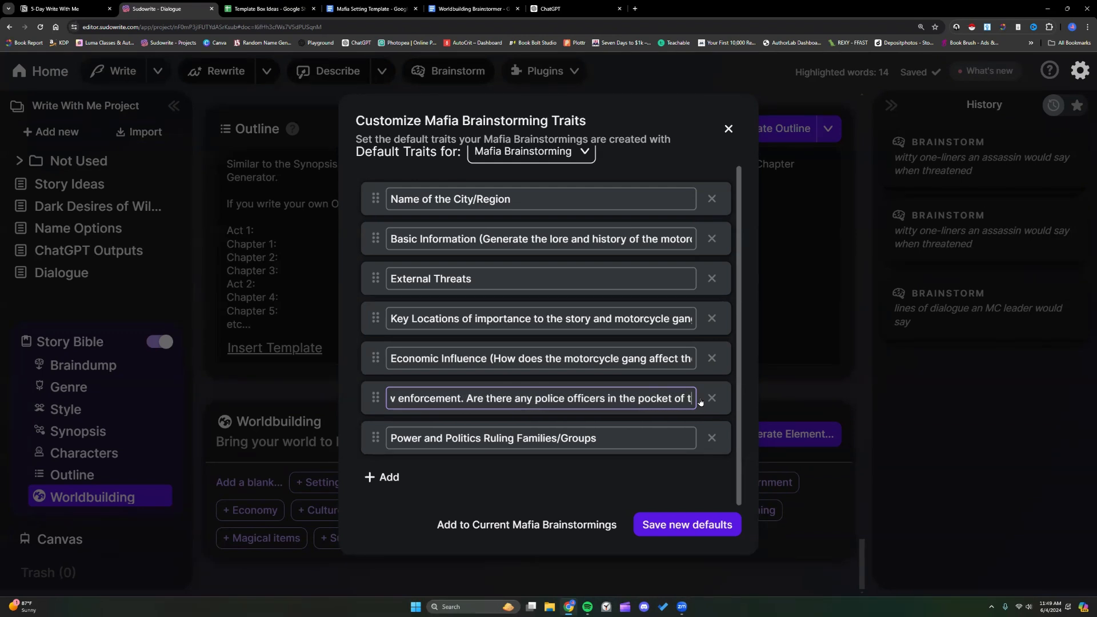
{"action": "type", "text": "he motorcy"}
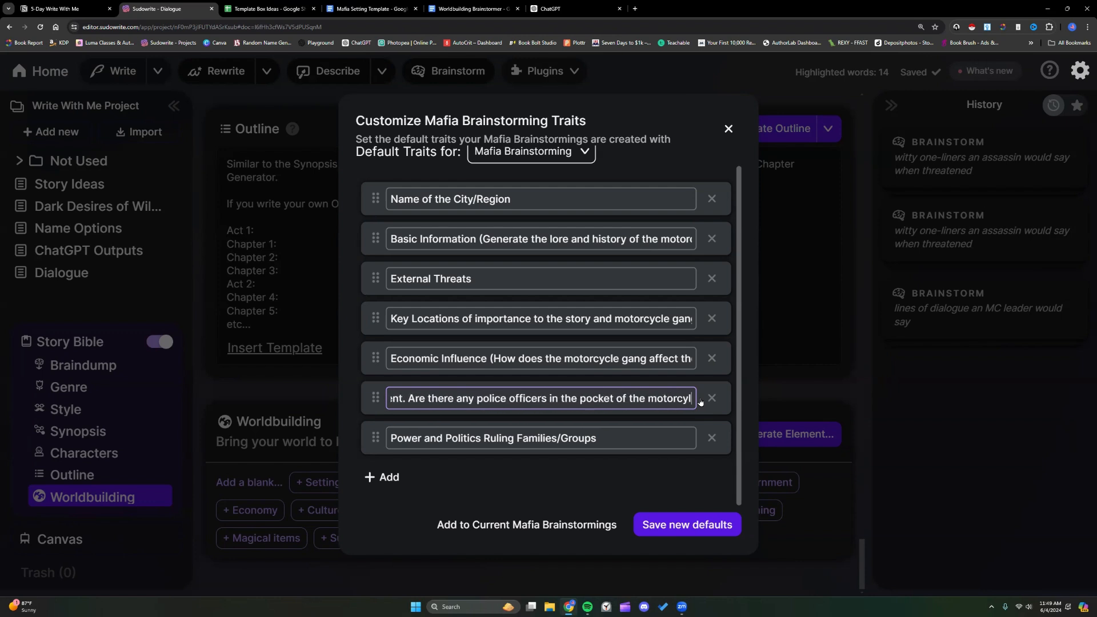
{"action": "type", "text": "cle gang"}
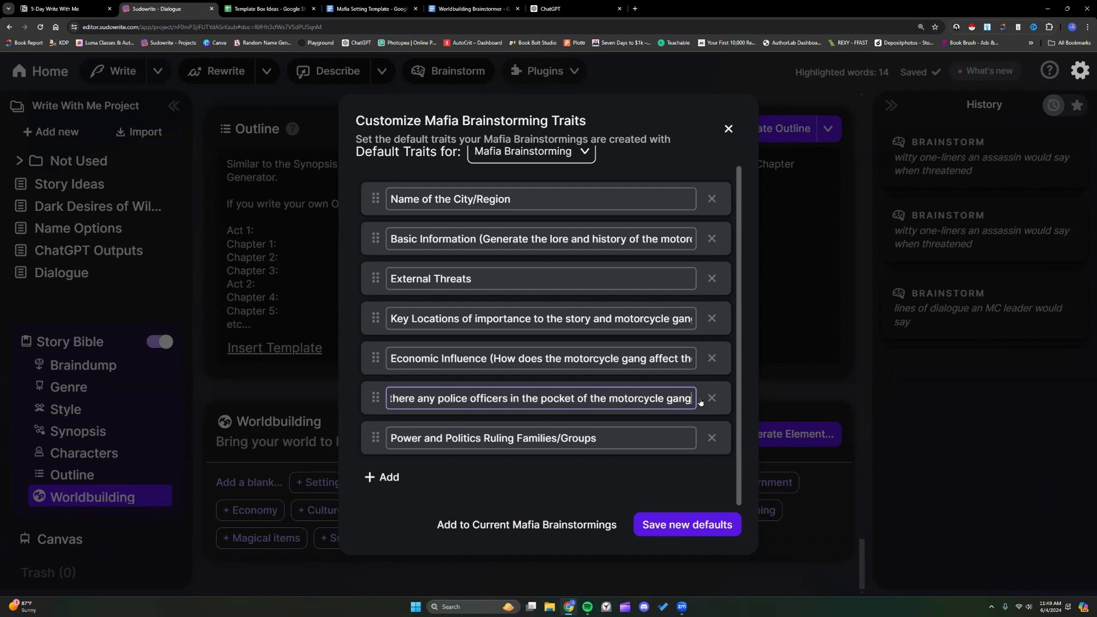
{"action": "type", "text": ".)"}
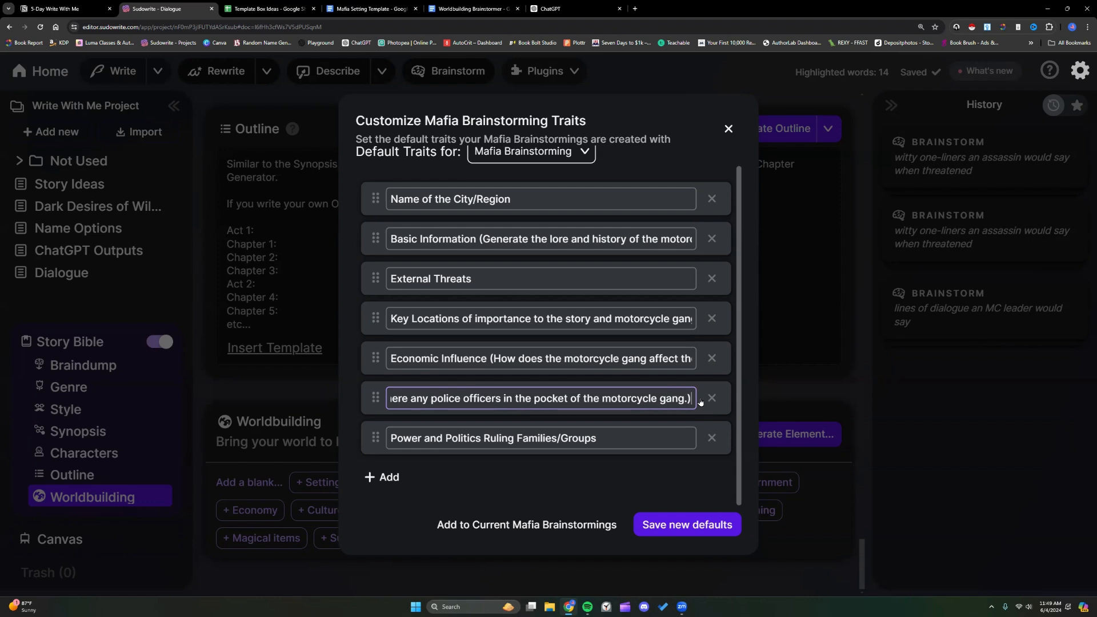
- Leave the "Power and Politics Ruling Families/Groups" trait as it is and save the new Mafia Brainstorming default traits
{"action": "left_click", "coordinate": [608, 437]}
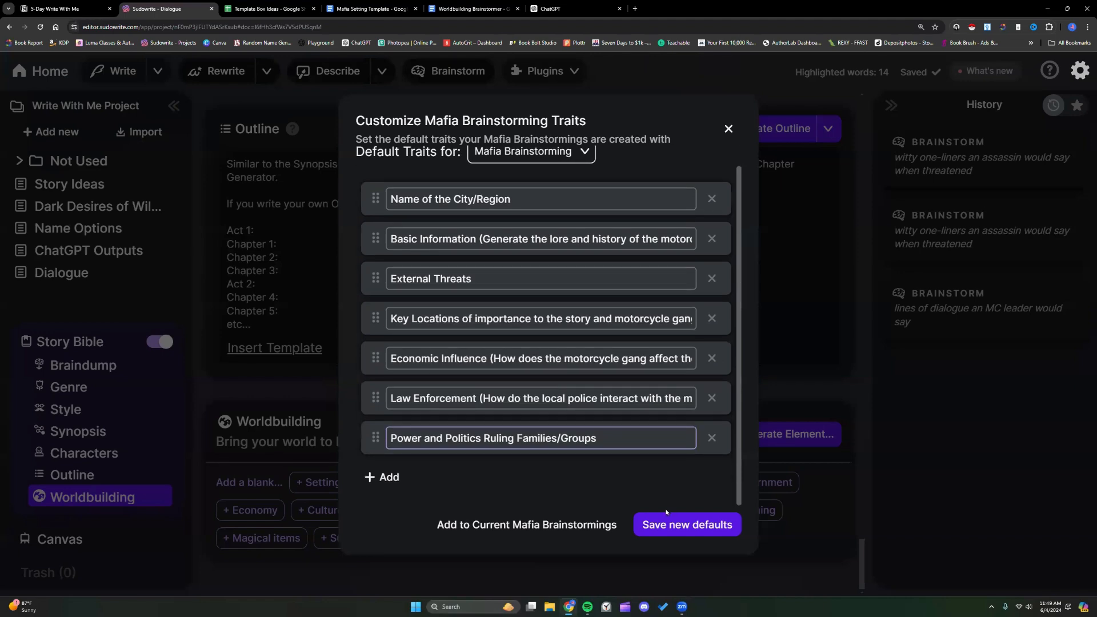
{"action": "left_click", "coordinate": [696, 524]}
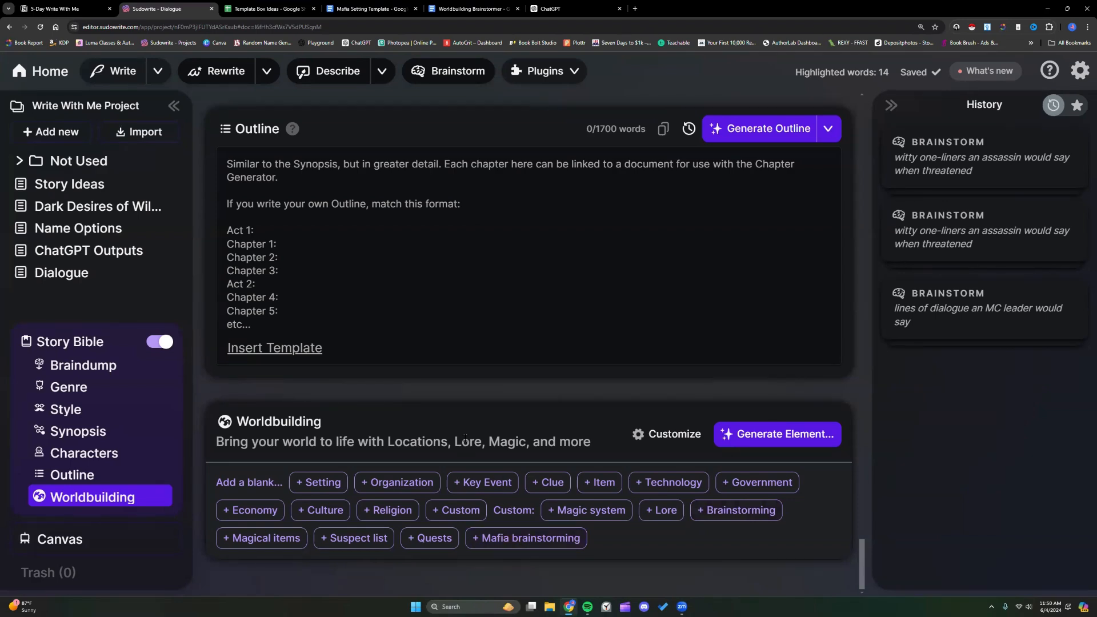
{"action": "scroll", "coordinate": [341, 403], "scroll_direction": "up", "scroll_amount": 4}
{"action": "scroll", "coordinate": [341, 404], "scroll_direction": "down", "scroll_amount": 4}
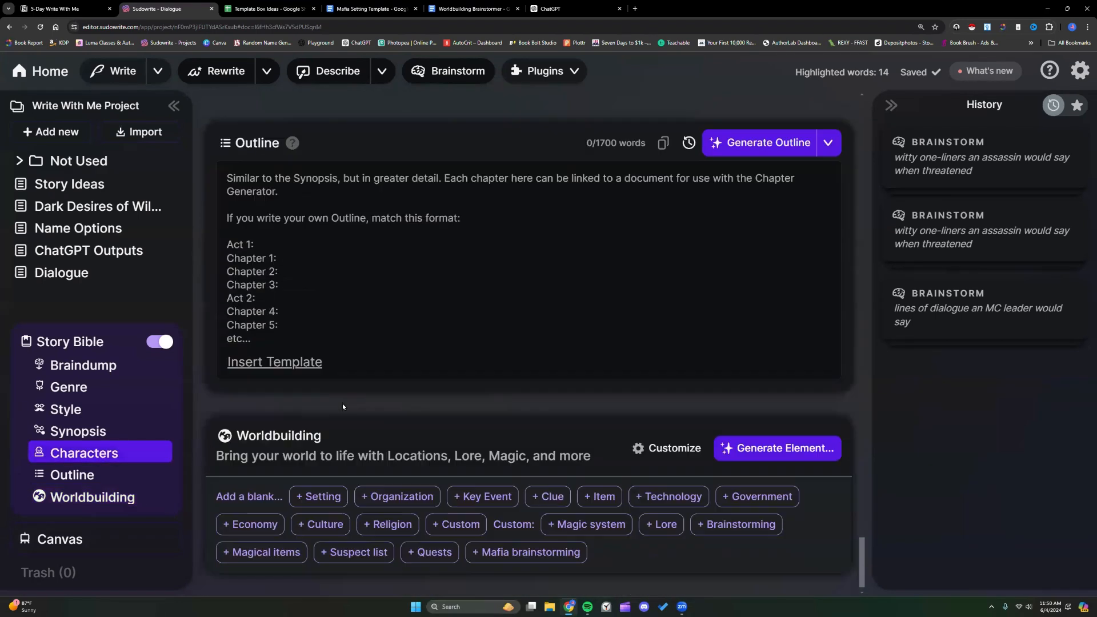
- Add a blank Mafia Brainstorming element to check its default traits, and delete that blank element again
{"action": "left_click", "coordinate": [546, 541]}
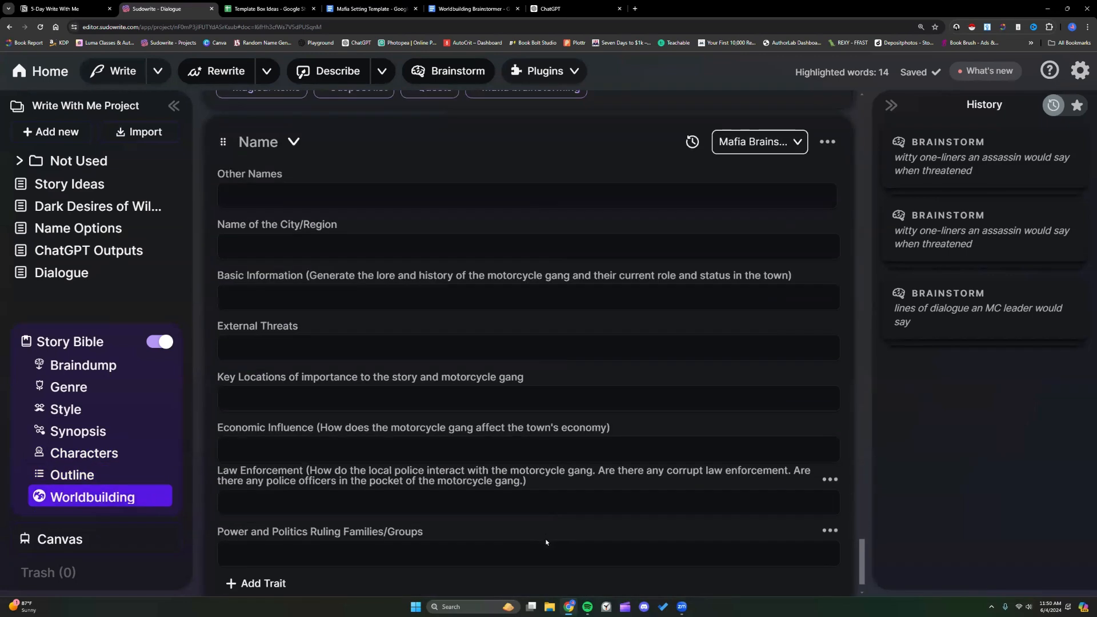
{"action": "scroll", "coordinate": [536, 449], "scroll_direction": "down", "scroll_amount": 1}
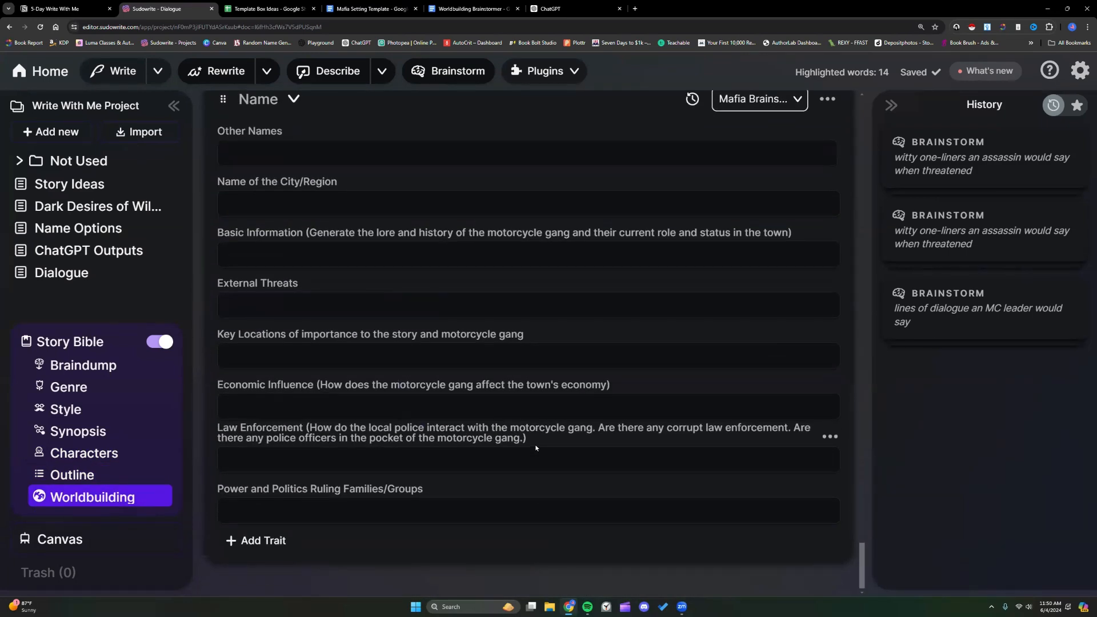
{"action": "scroll", "coordinate": [561, 442], "scroll_direction": "up", "scroll_amount": 4}
{"action": "left_click", "coordinate": [827, 314]}
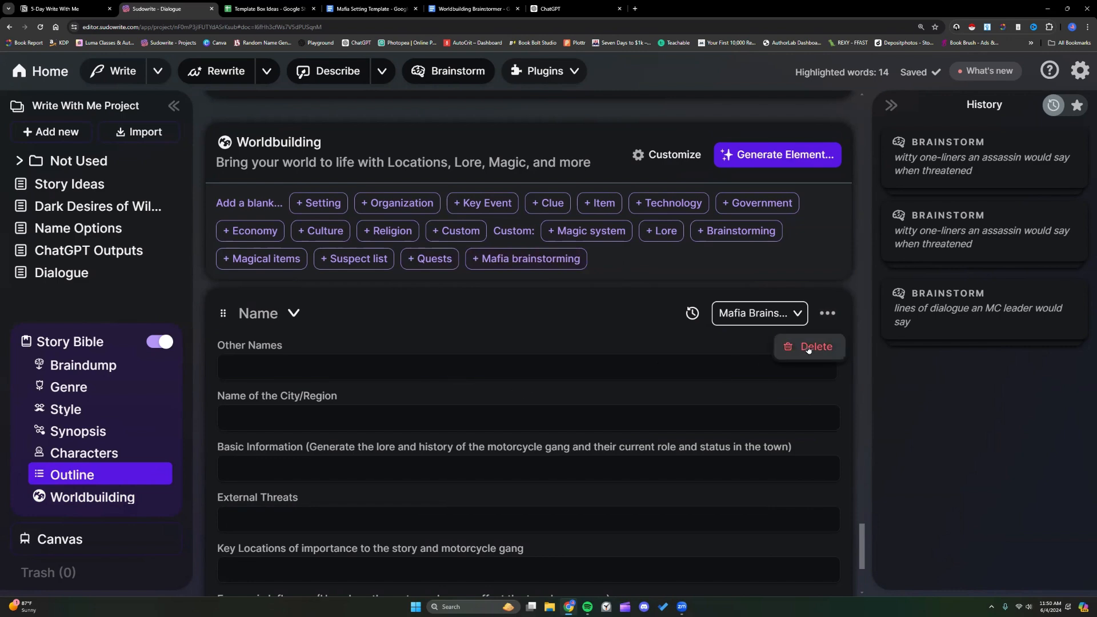
{"action": "left_click", "coordinate": [810, 348]}
{"action": "left_click", "coordinate": [738, 435]}
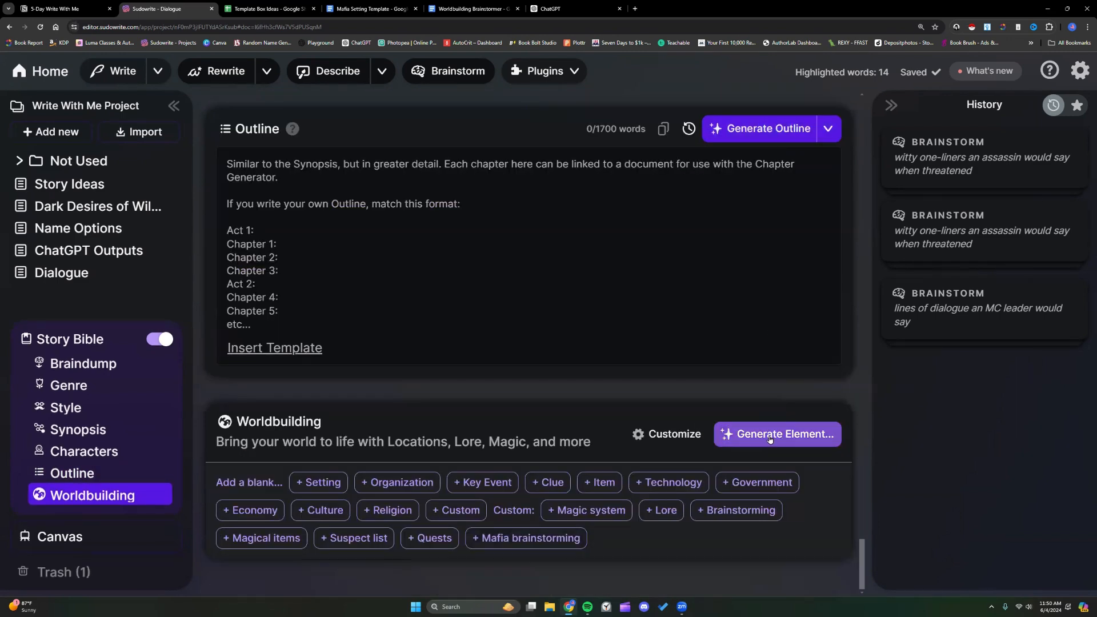
- Generate a worldbuilding element of the Mafia Brainstorming type without custom instructions
{"action": "left_click", "coordinate": [772, 438]}
{"action": "left_click", "coordinate": [707, 436]}
{"action": "scroll", "coordinate": [676, 572], "scroll_direction": "down", "scroll_amount": 5}
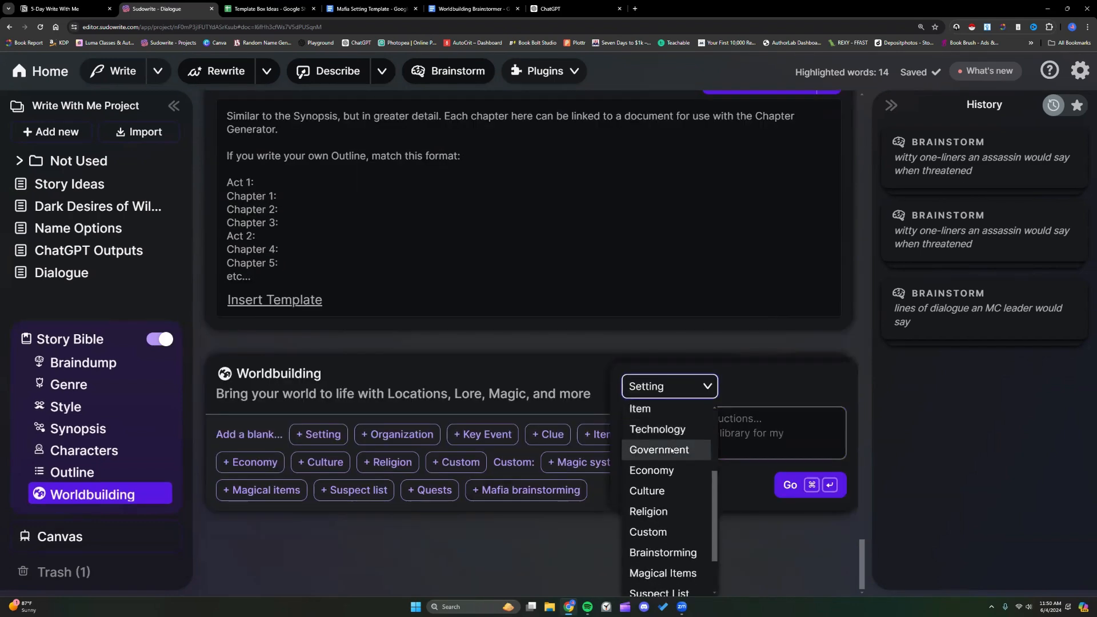
{"action": "left_click", "coordinate": [676, 588]}
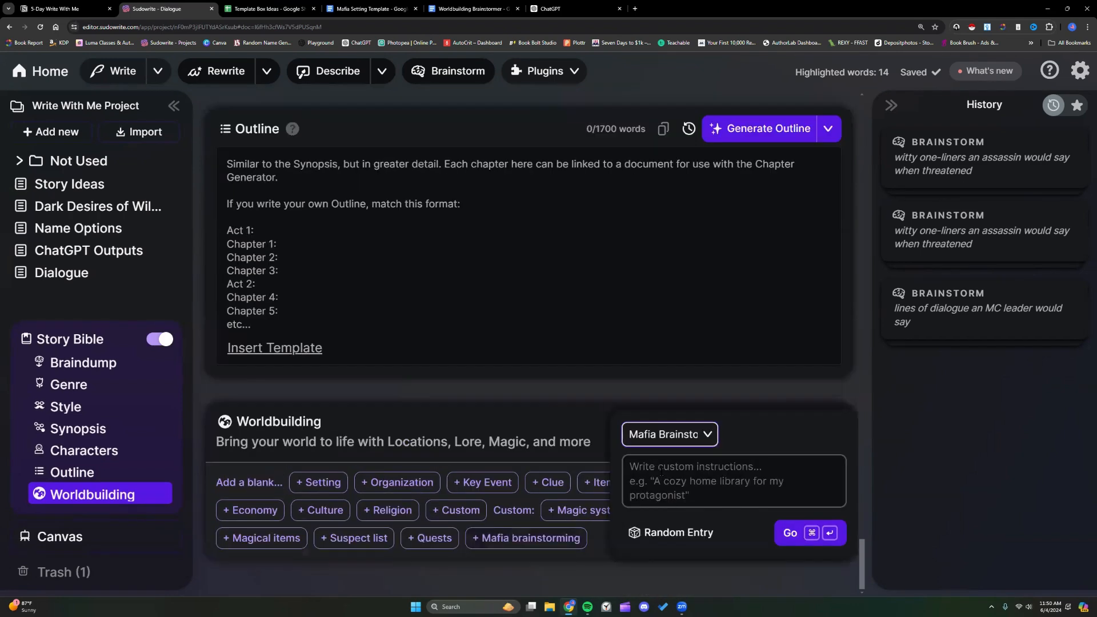
{"action": "left_click", "coordinate": [651, 477]}
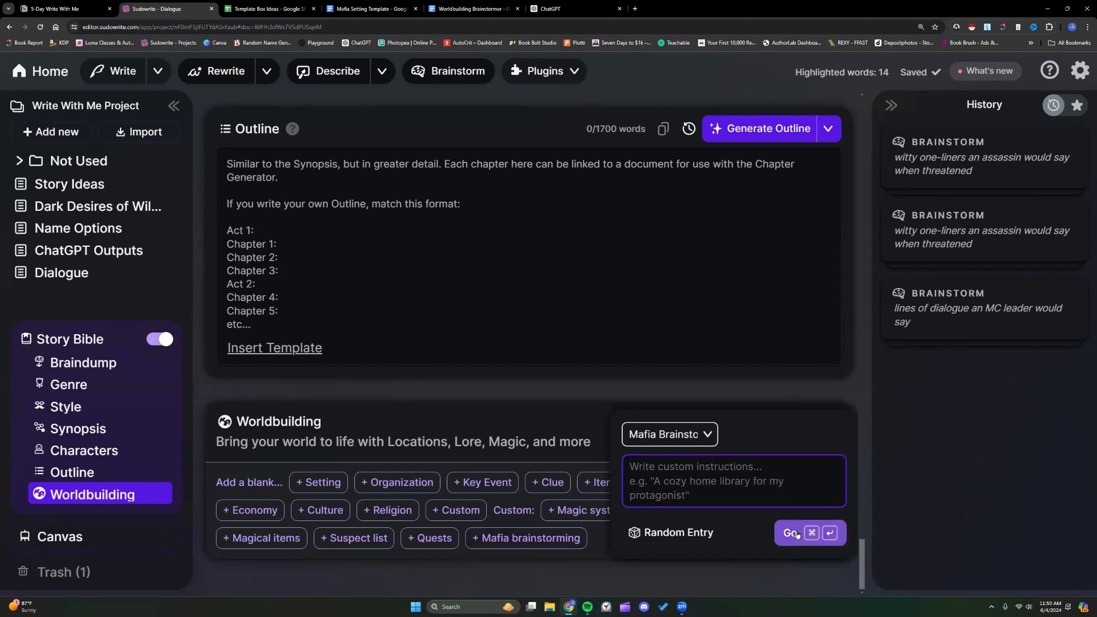
{"action": "left_click", "coordinate": [794, 534]}
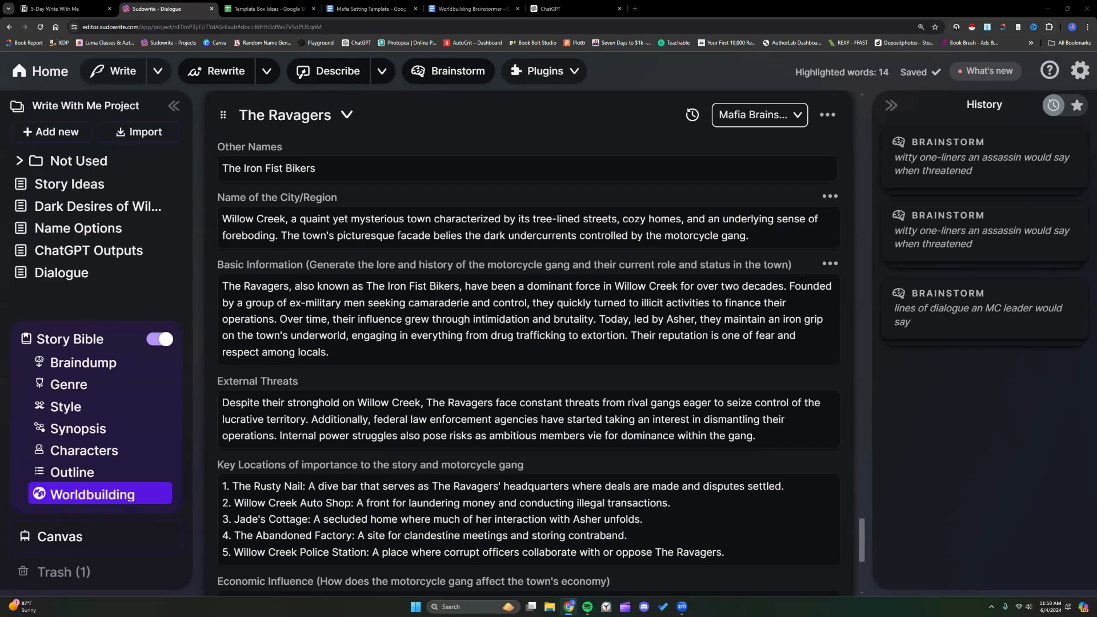
- Clear the "Other Names" trait of the generated element "The Ravagers"
{"action": "mouse_move", "coordinate": [863, 548]}
{"action": "left_mouse_down"}
{"action": "mouse_move", "coordinate": [866, 281]}
{"action": "mouse_move", "coordinate": [875, 540]}
{"action": "left_mouse_up"}
{"action": "left_click_drag", "start_coordinate": [875, 546], "coordinate": [875, 548]}
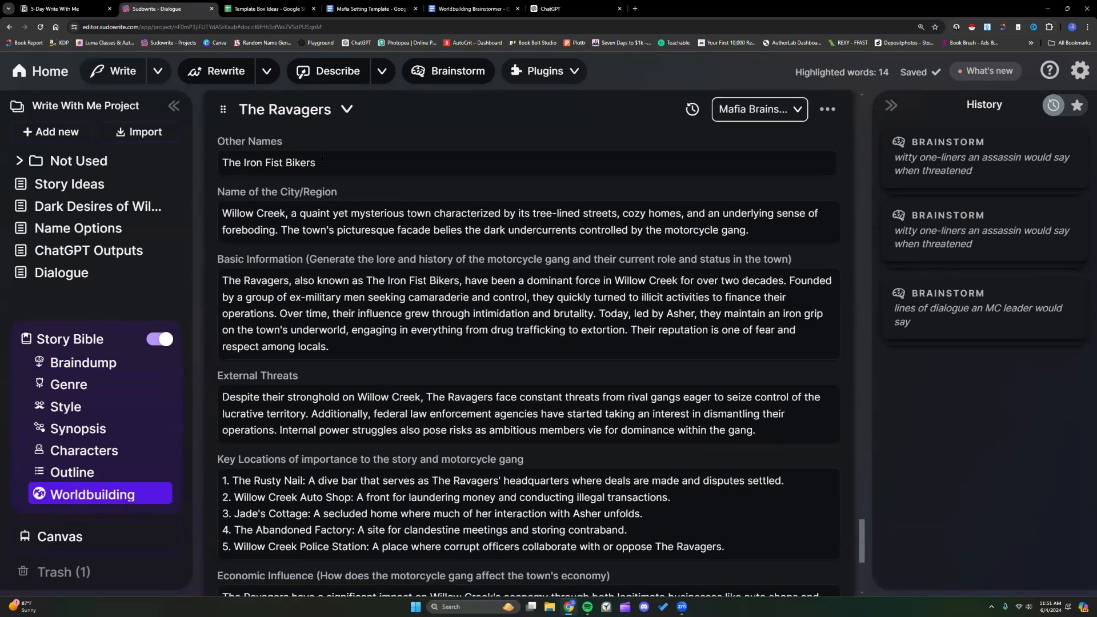
{"action": "left_click_drag", "start_coordinate": [319, 164], "coordinate": [219, 165]}
{"action": "key", "text": "BackSpace"}
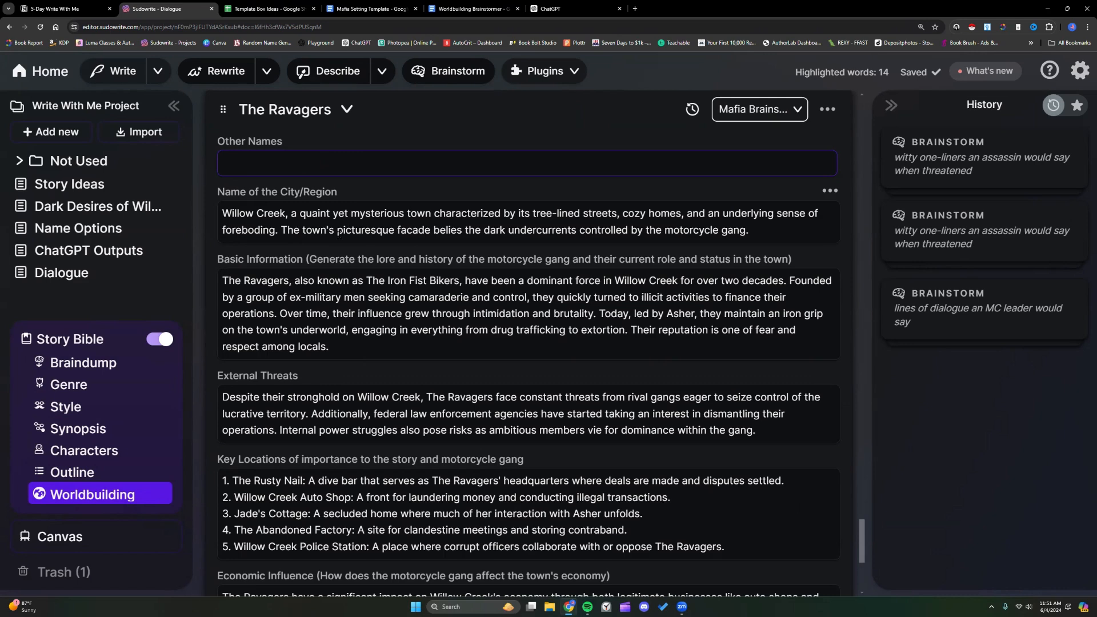
- Read through the generated traits of "The Ravagers", from basic information and threats to key locations, law enforcement and ruling groups
{"action": "scroll", "coordinate": [289, 284], "scroll_direction": "down", "scroll_amount": 1}
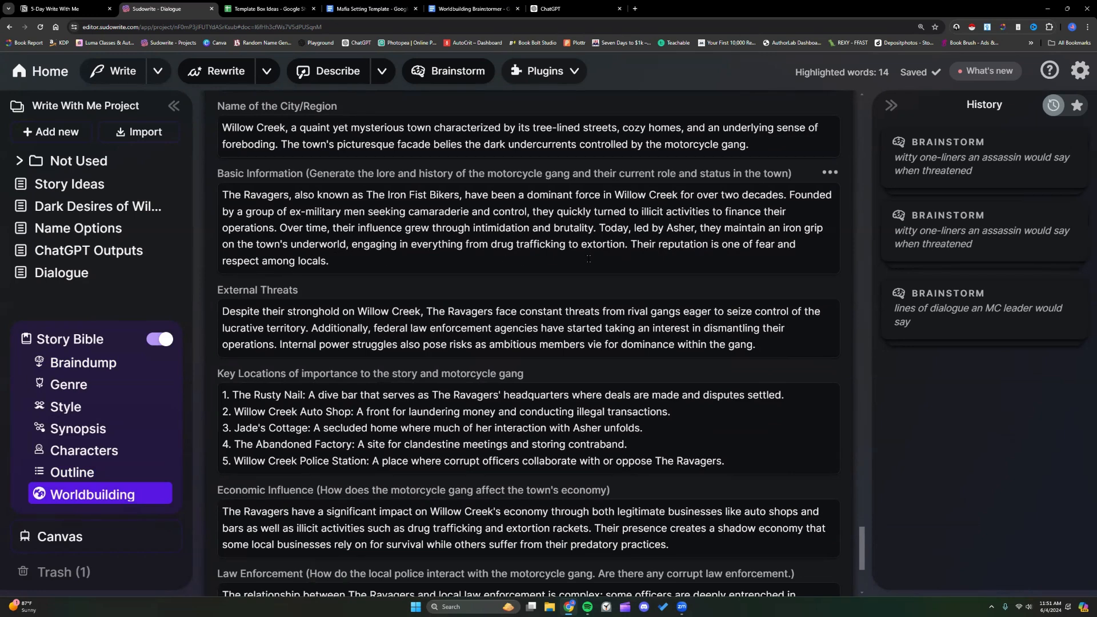
{"action": "scroll", "coordinate": [552, 258], "scroll_direction": "down", "scroll_amount": 1}
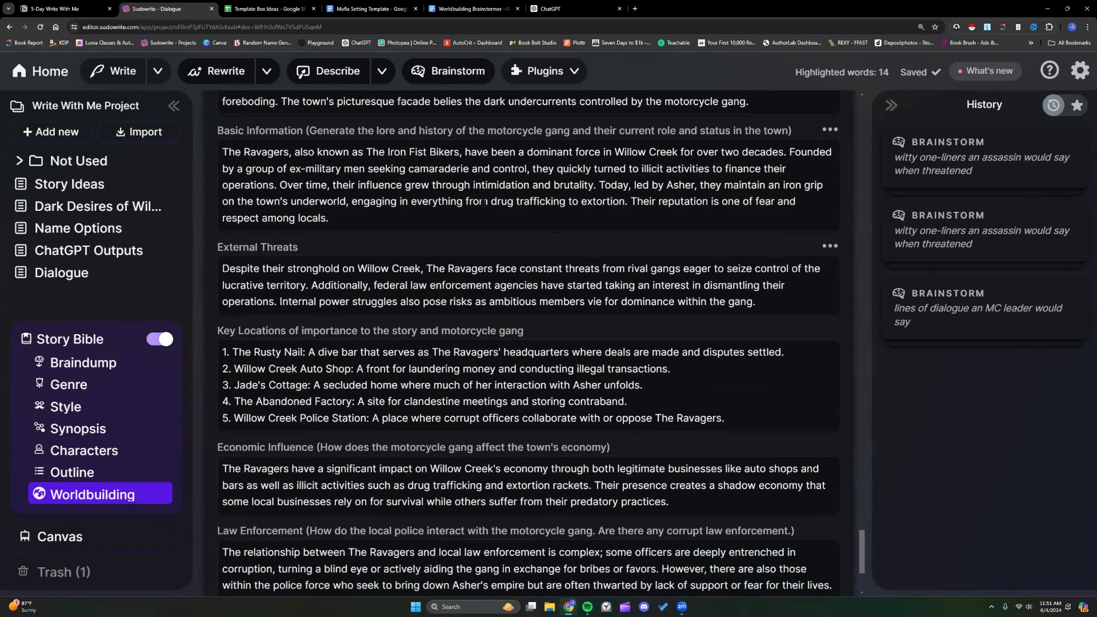
{"action": "scroll", "coordinate": [478, 212], "scroll_direction": "down", "scroll_amount": 1}
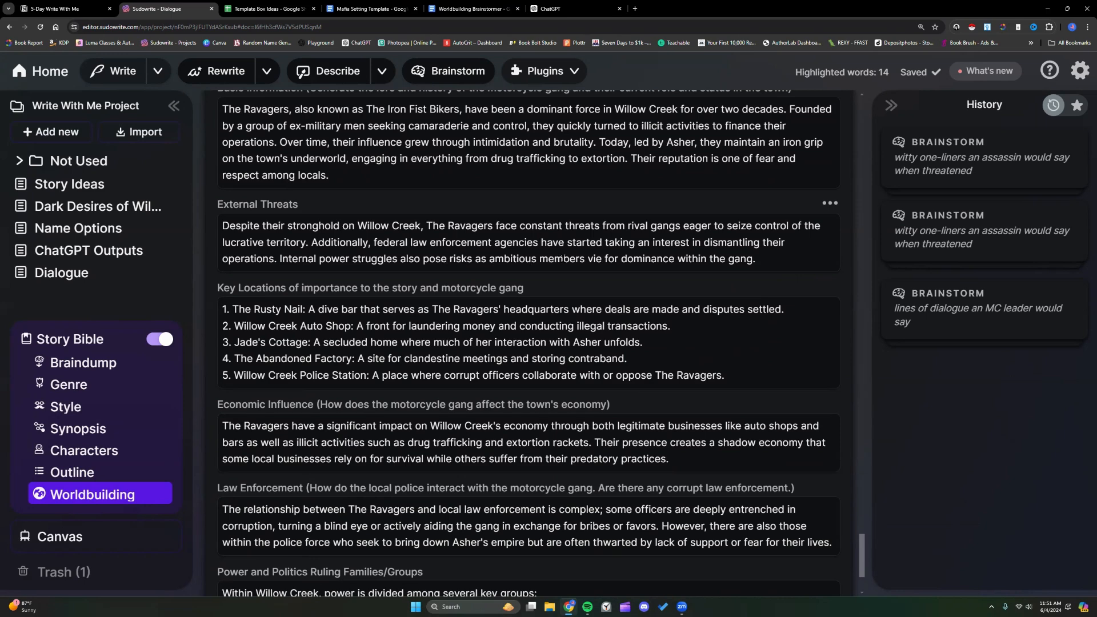
{"action": "scroll", "coordinate": [332, 291], "scroll_direction": "down", "scroll_amount": 2}
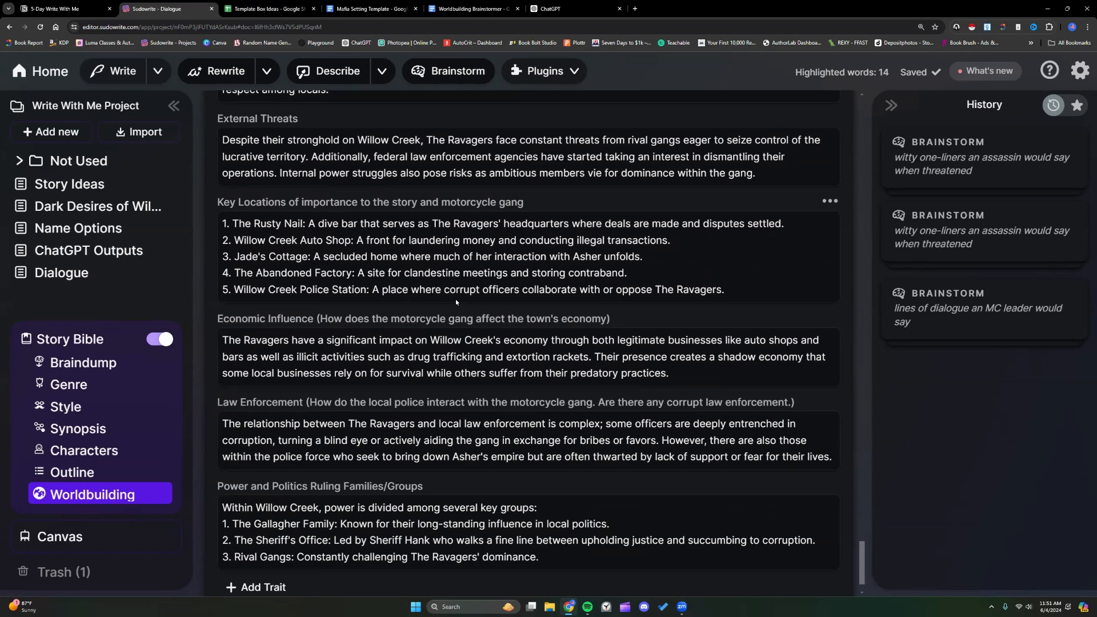
{"action": "scroll", "coordinate": [533, 296], "scroll_direction": "down", "scroll_amount": 1}
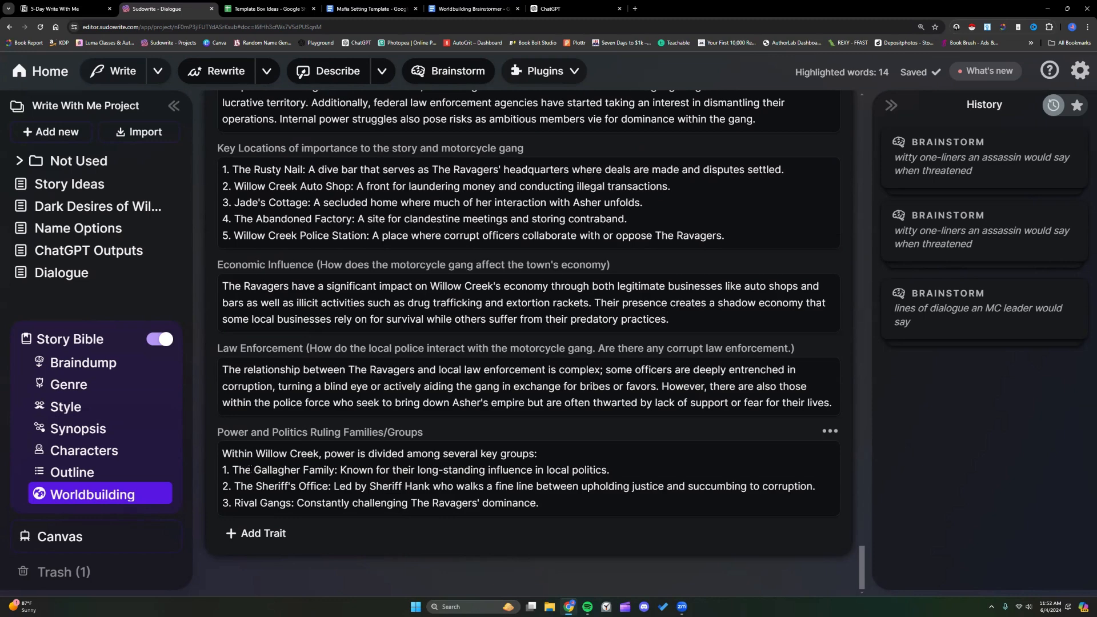
{"action": "left_click_drag", "start_coordinate": [231, 470], "coordinate": [615, 471]}
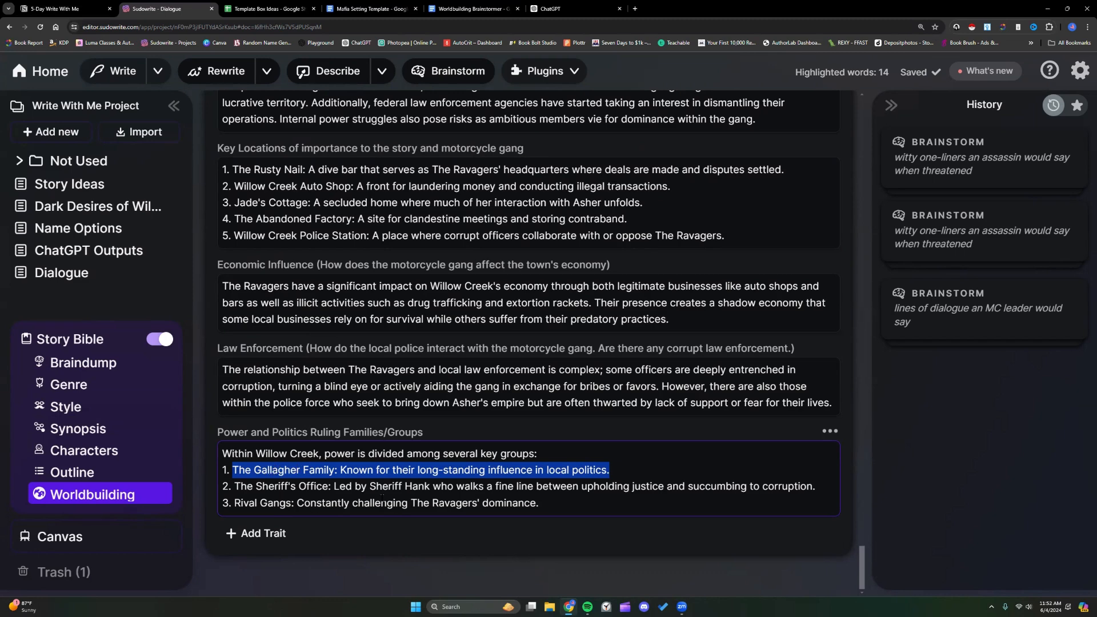
{"action": "left_click", "coordinate": [422, 501]}
{"action": "scroll", "coordinate": [422, 501], "scroll_direction": "up", "scroll_amount": 5}
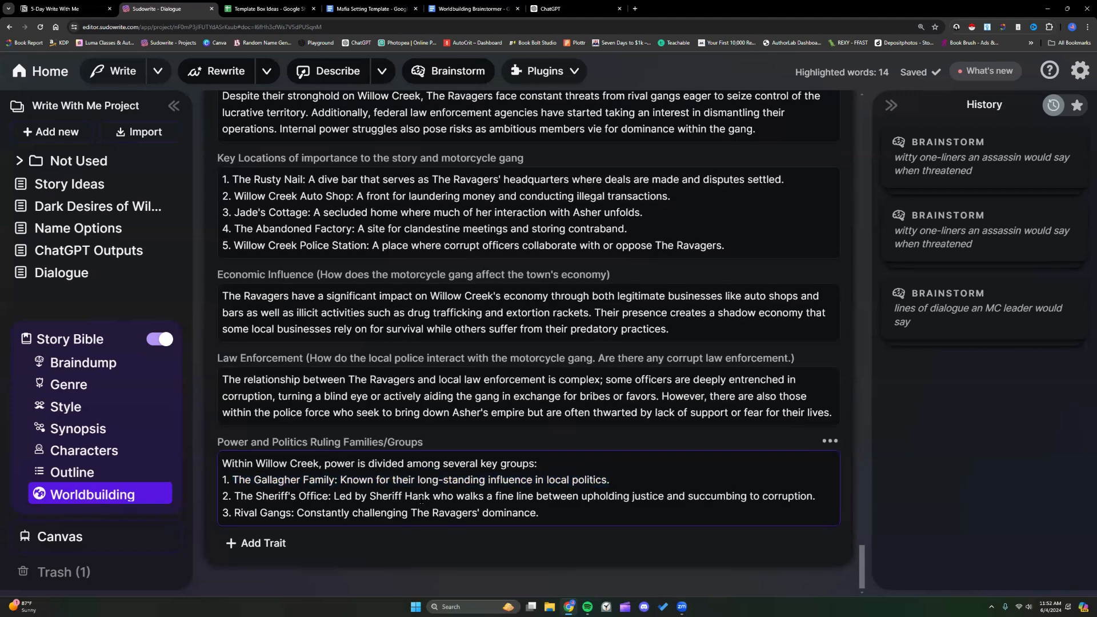
{"action": "scroll", "coordinate": [422, 502], "scroll_direction": "up", "scroll_amount": 1}
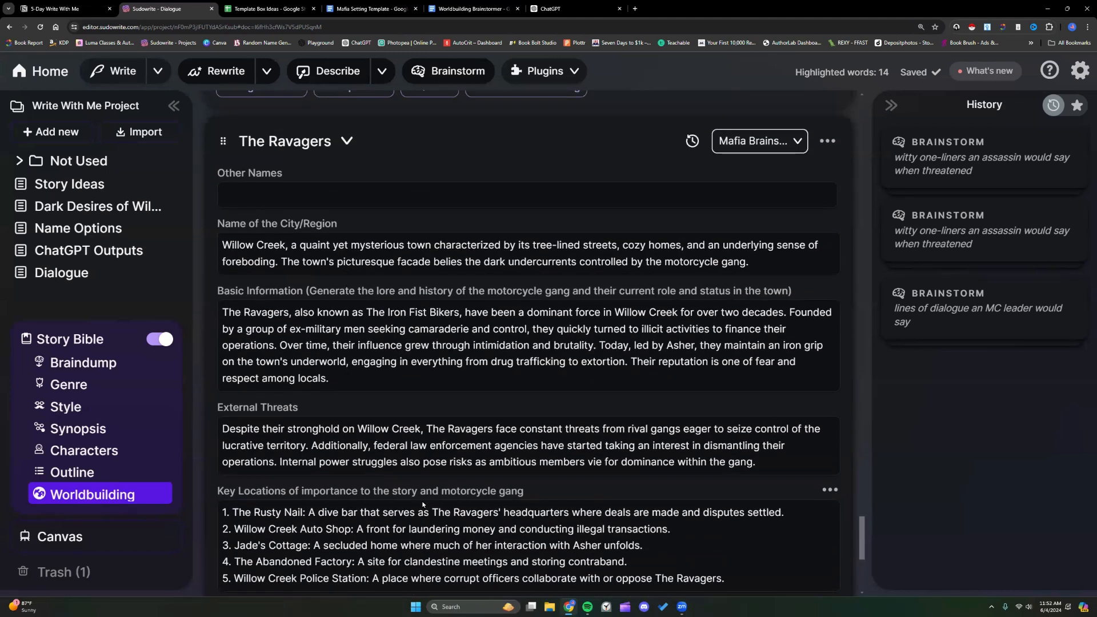
{"action": "scroll", "coordinate": [423, 504], "scroll_direction": "down", "scroll_amount": 2}
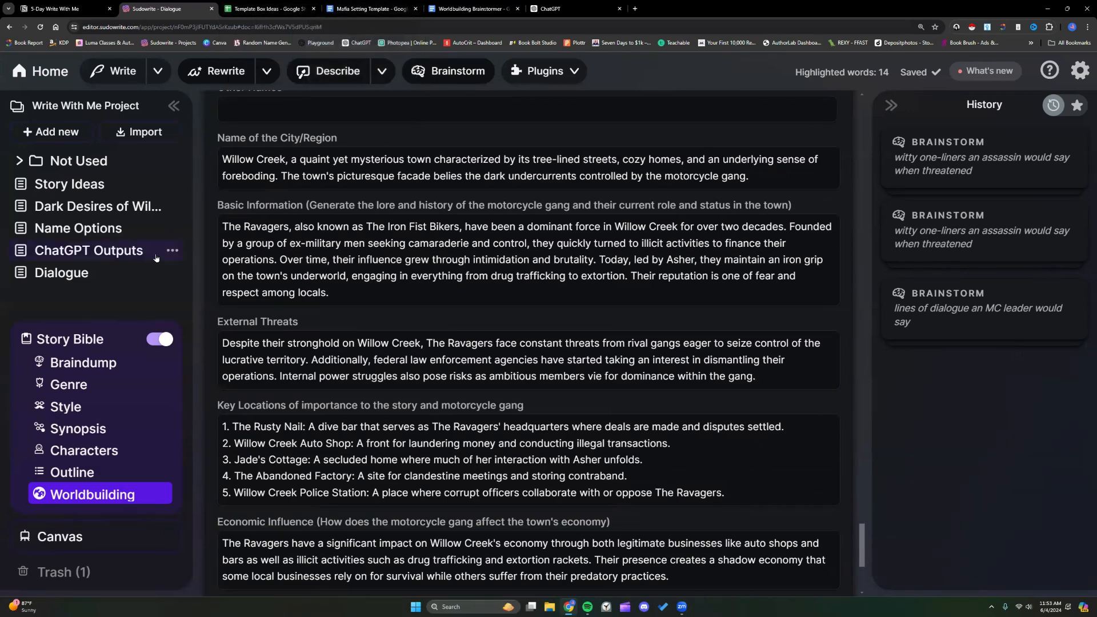
- Return to the project overview and open the "Jack The Ripper" project
{"action": "left_click", "coordinate": [40, 71]}
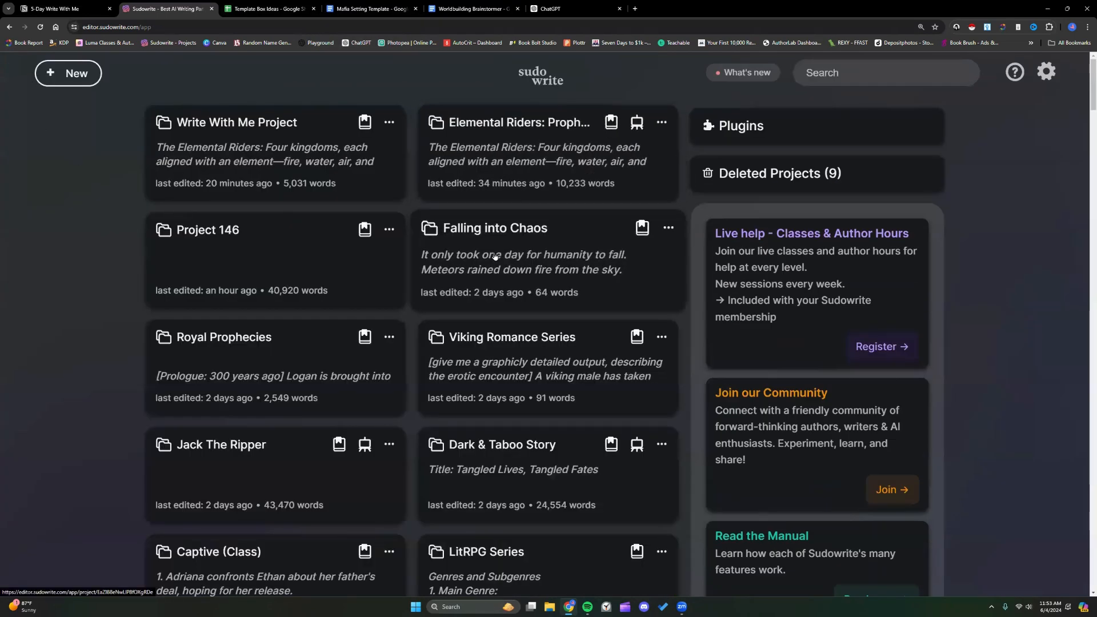
{"action": "scroll", "coordinate": [304, 286], "scroll_direction": "down", "scroll_amount": 1}
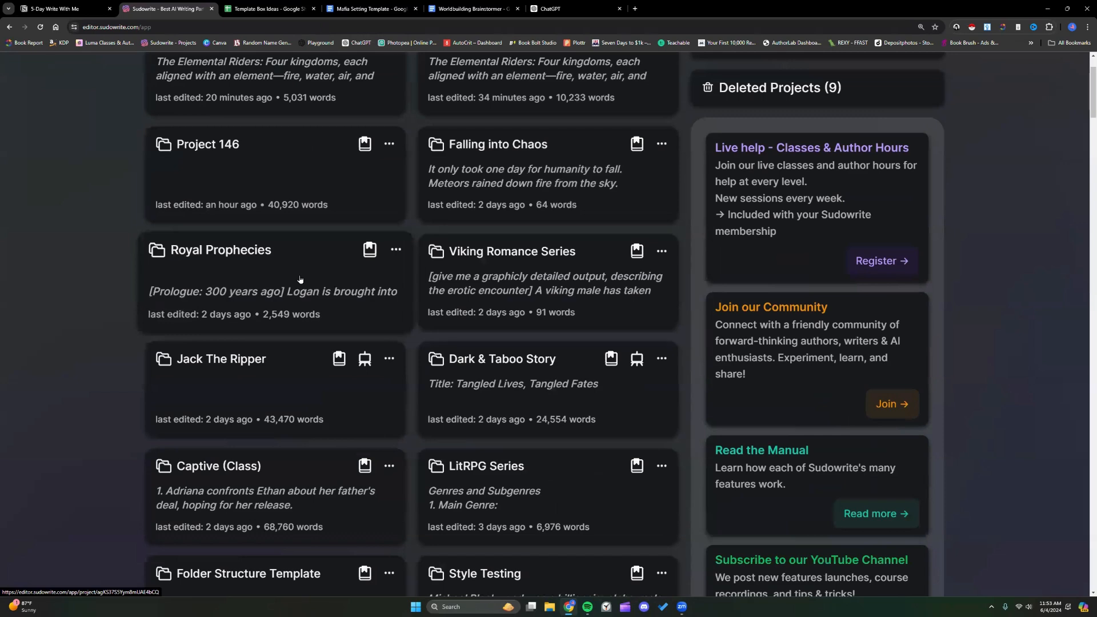
{"action": "left_click", "coordinate": [297, 382]}
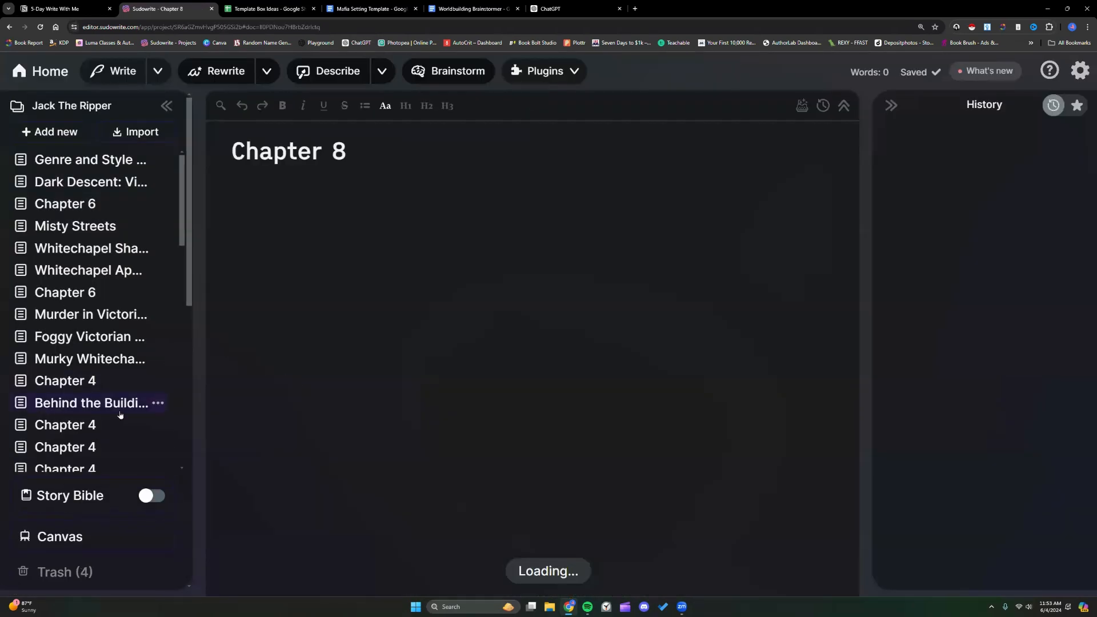
- Go to the Worldbuilding section of the project's Story Bible and skim through its existing elements
{"action": "scroll", "coordinate": [117, 393], "scroll_direction": "down", "scroll_amount": 6}
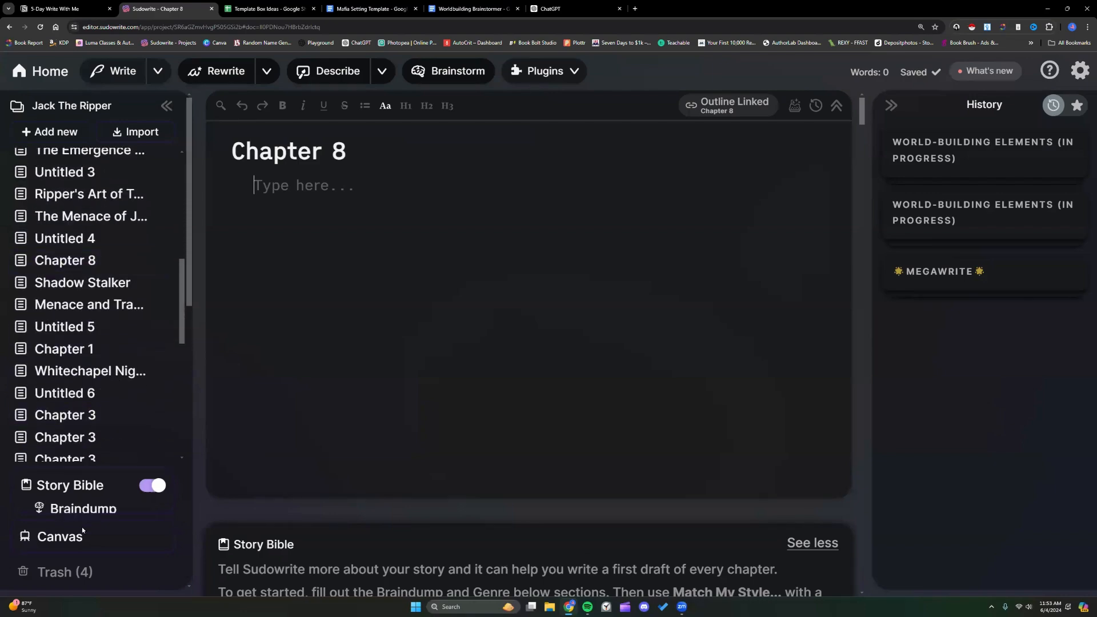
{"action": "left_click", "coordinate": [98, 495]}
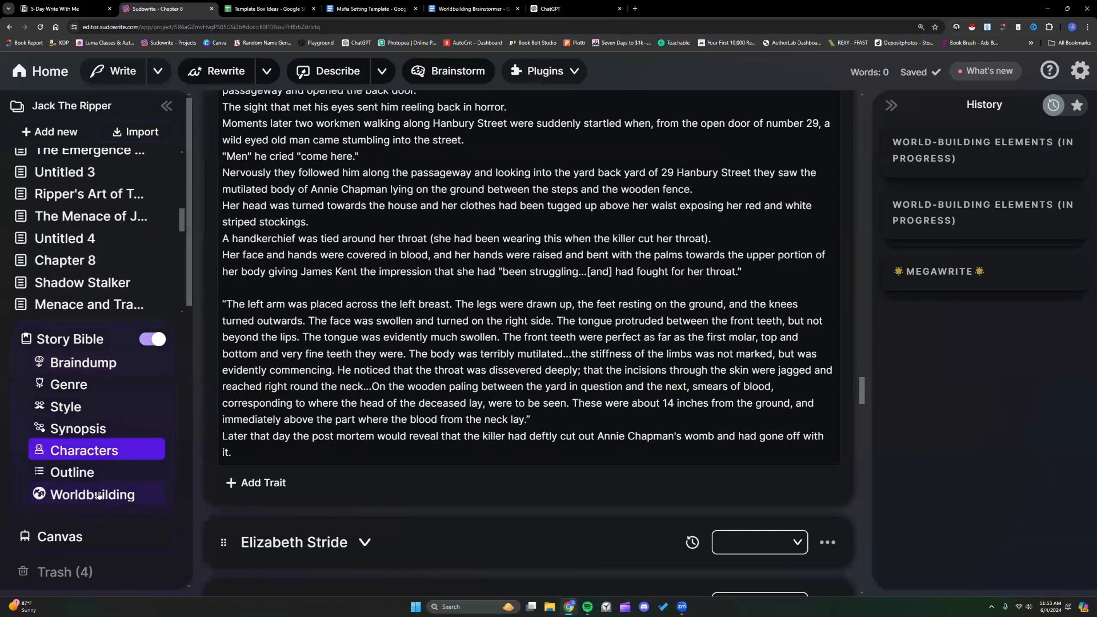
{"action": "scroll", "coordinate": [307, 418], "scroll_direction": "up", "scroll_amount": 6}
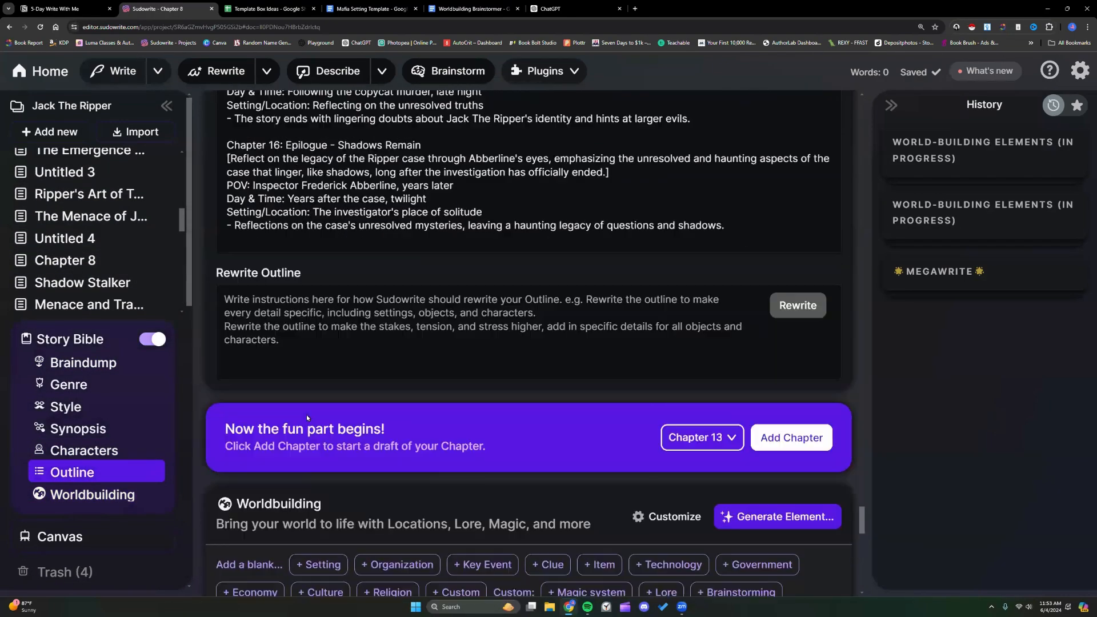
{"action": "scroll", "coordinate": [307, 418], "scroll_direction": "up", "scroll_amount": 5}
{"action": "scroll", "coordinate": [307, 418], "scroll_direction": "down", "scroll_amount": 5}
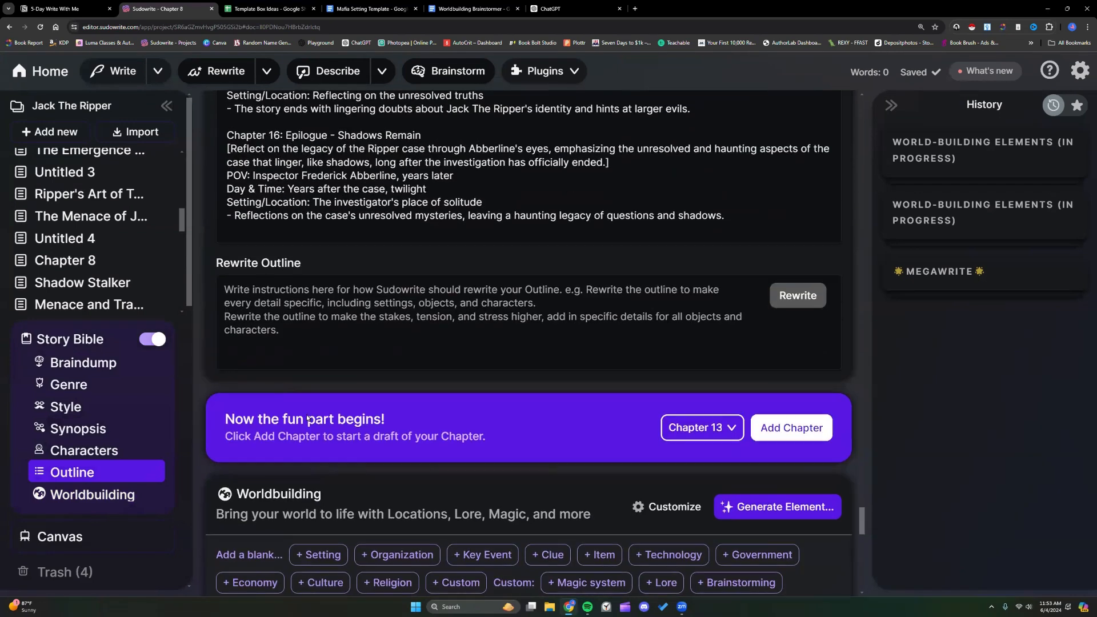
{"action": "scroll", "coordinate": [307, 418], "scroll_direction": "down", "scroll_amount": 2}
{"action": "scroll", "coordinate": [307, 418], "scroll_direction": "down", "scroll_amount": 2}
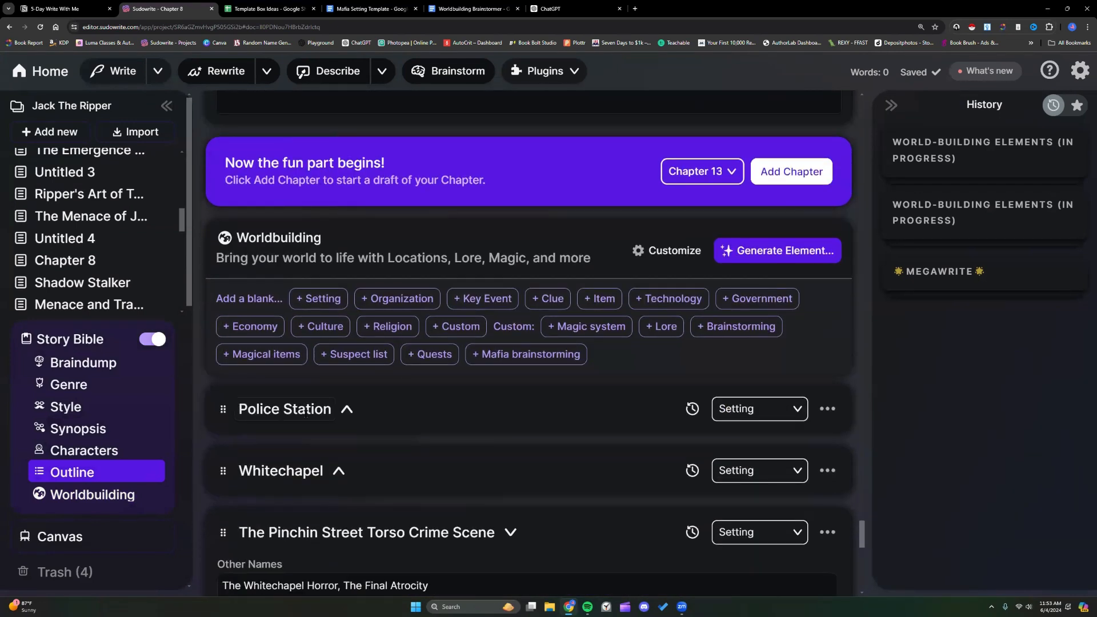
{"action": "scroll", "coordinate": [306, 416], "scroll_direction": "down", "scroll_amount": 5}
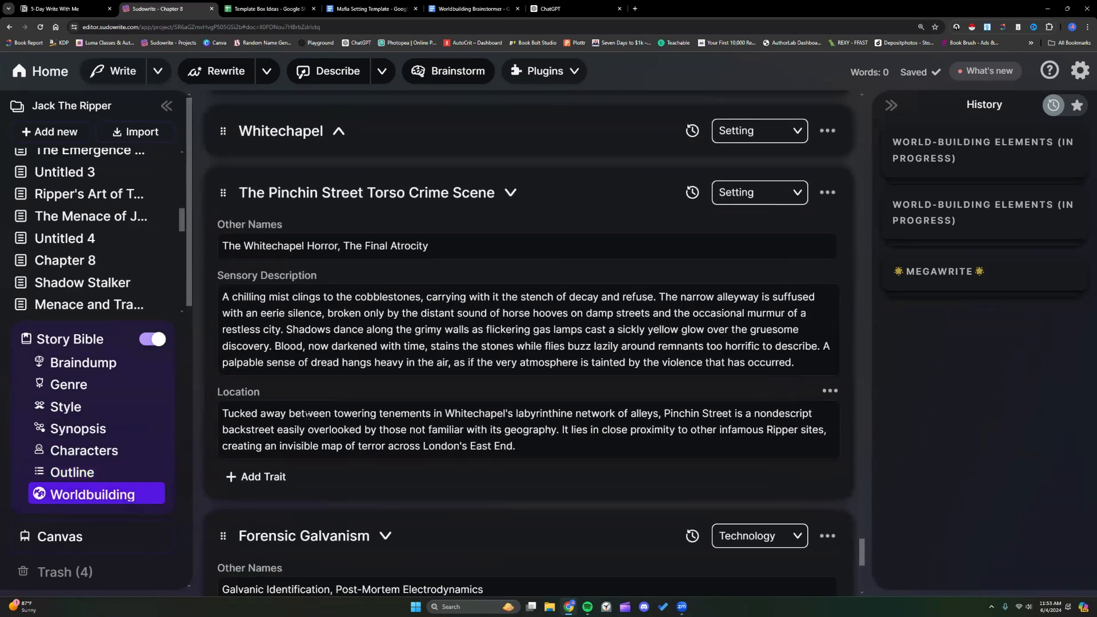
- Expand the "Police Station" setting, review its sensory description, location and layout traits, and collapse it again
{"action": "scroll", "coordinate": [307, 416], "scroll_direction": "up", "scroll_amount": 5}
{"action": "left_click", "coordinate": [346, 151]}
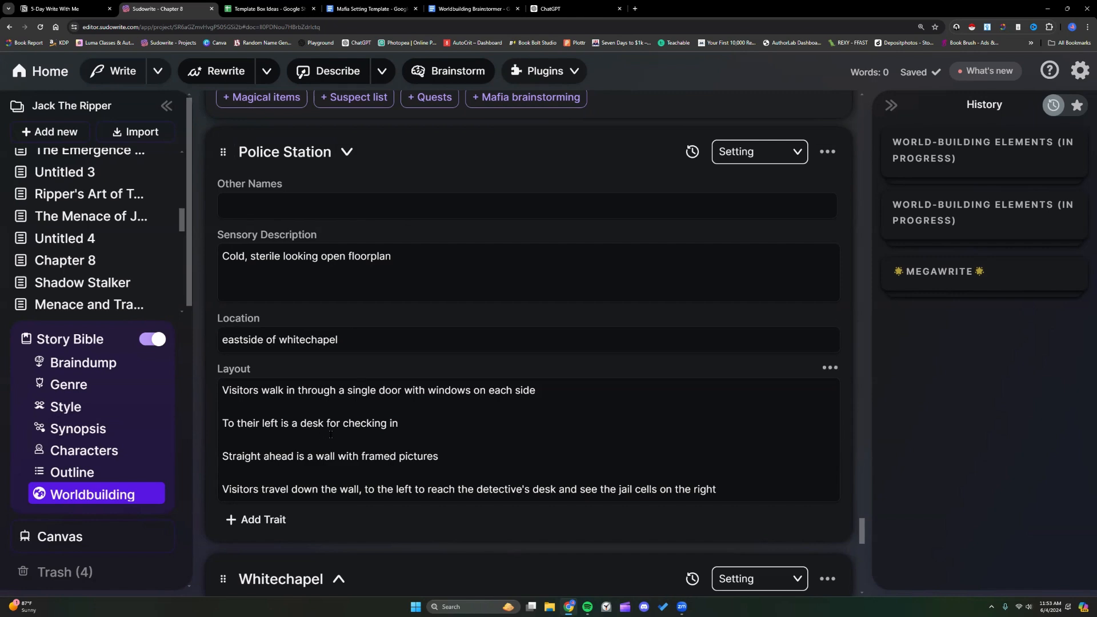
{"action": "scroll", "coordinate": [330, 434], "scroll_direction": "down", "scroll_amount": 2}
{"action": "scroll", "coordinate": [328, 433], "scroll_direction": "up", "scroll_amount": 2}
{"action": "left_click", "coordinate": [347, 152]}
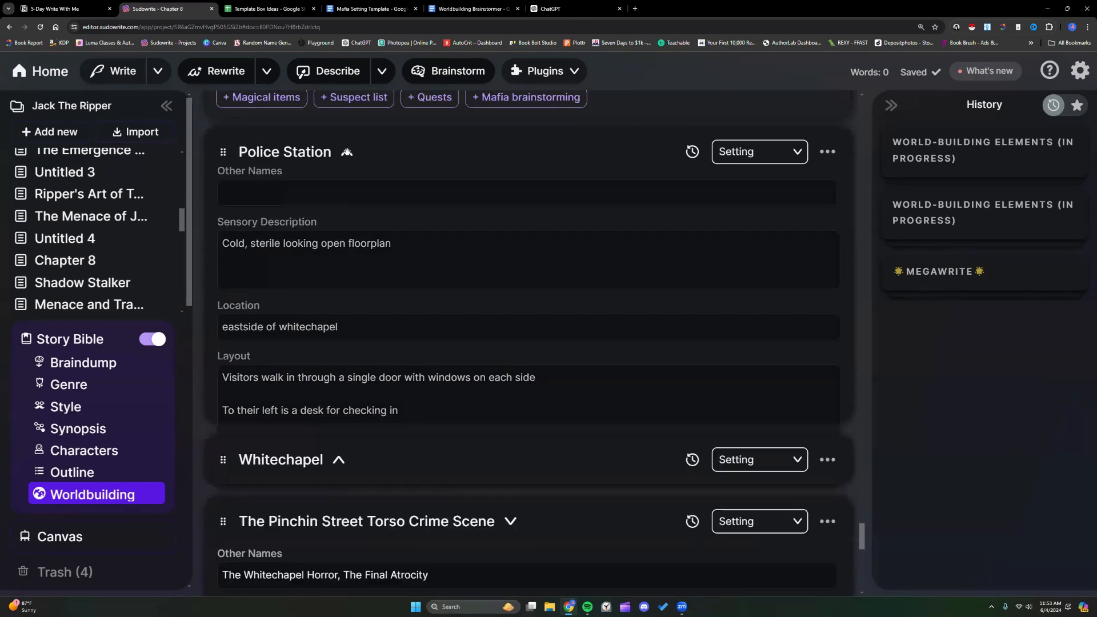
- Expand the "Whitechapel" setting, read its other names, sensory description and location, and collapse it again
{"action": "left_click", "coordinate": [340, 212]}
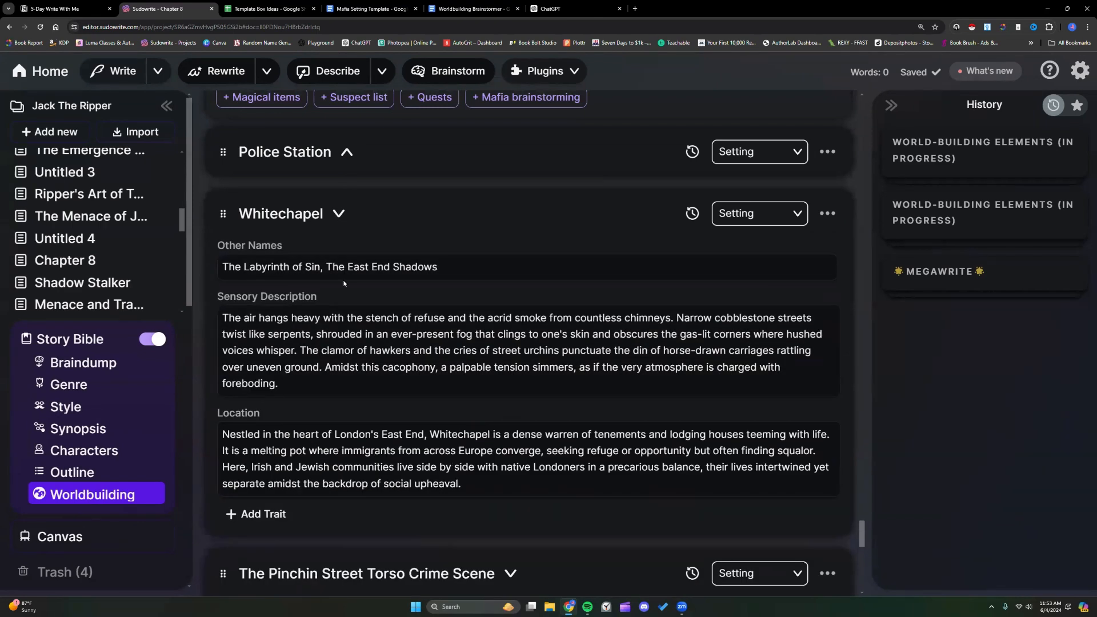
{"action": "scroll", "coordinate": [344, 283], "scroll_direction": "down", "scroll_amount": 2}
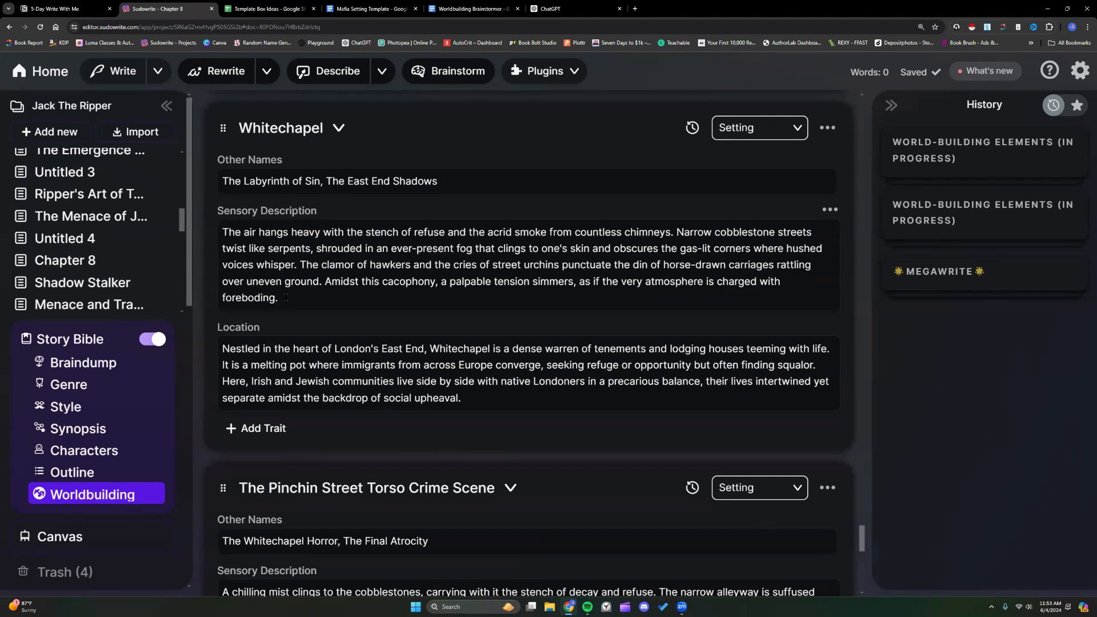
{"action": "scroll", "coordinate": [286, 298], "scroll_direction": "down", "scroll_amount": 1}
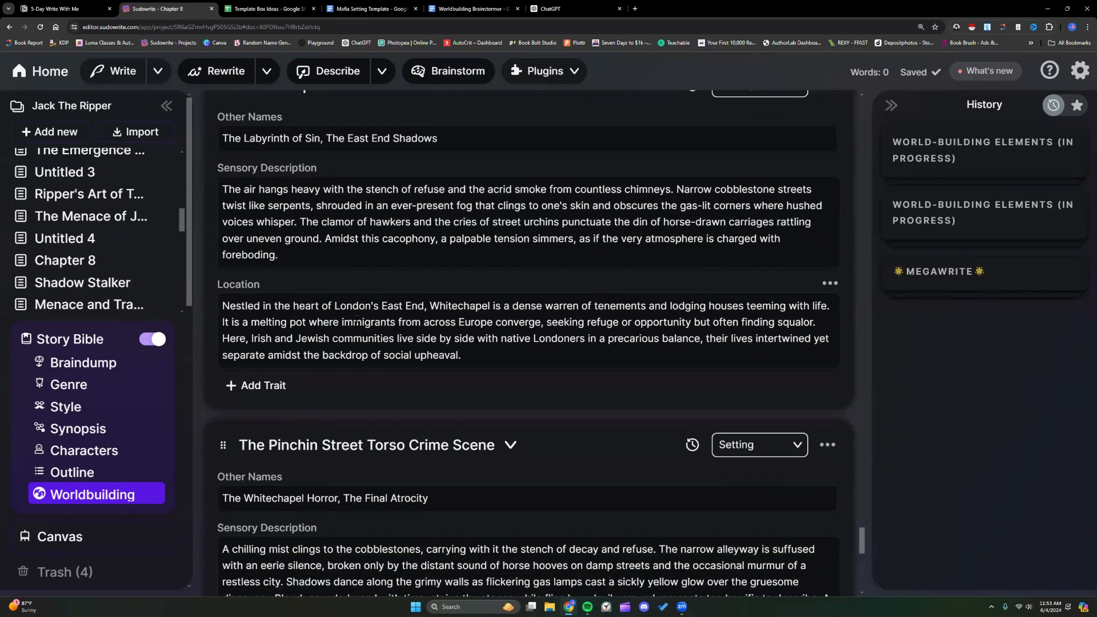
{"action": "scroll", "coordinate": [357, 319], "scroll_direction": "down", "scroll_amount": 1}
{"action": "scroll", "coordinate": [356, 319], "scroll_direction": "up", "scroll_amount": 3}
{"action": "left_click", "coordinate": [338, 169]}
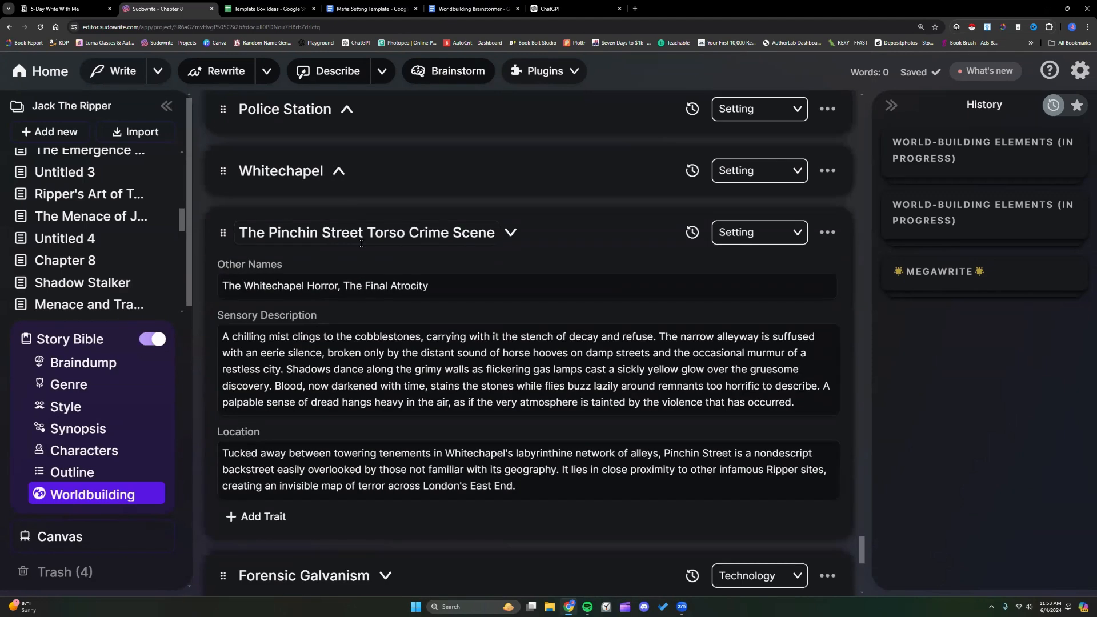
- Review the "The Pinchin Street Torso Crime Scene" and "Forensic Galvanism" elements, collapsing the latter
{"action": "scroll", "coordinate": [383, 261], "scroll_direction": "down", "scroll_amount": 2}
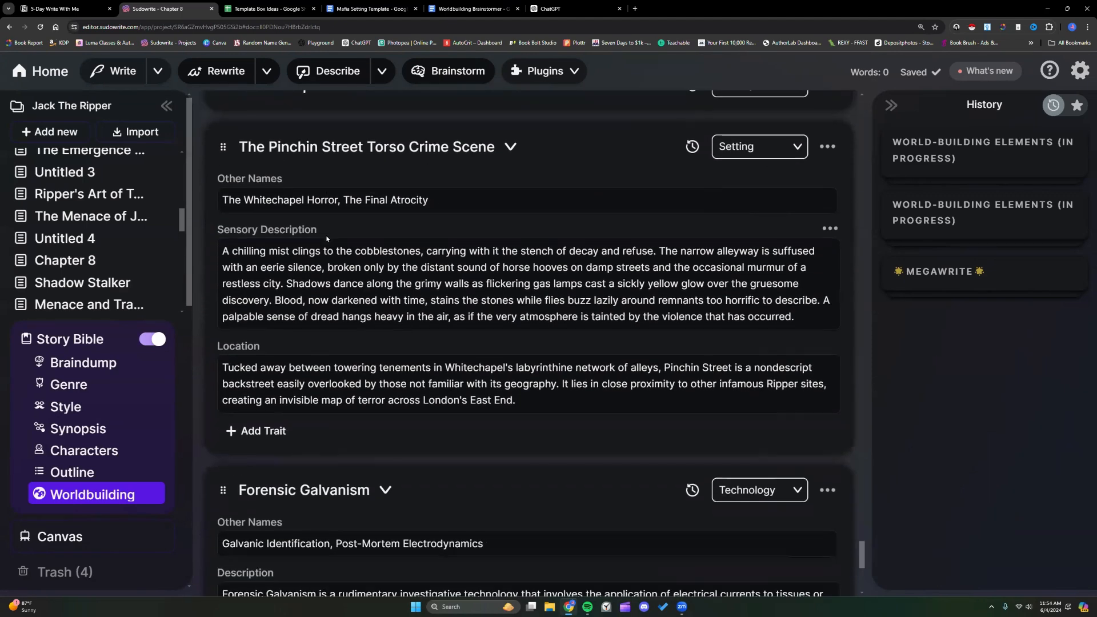
{"action": "scroll", "coordinate": [338, 286], "scroll_direction": "down", "scroll_amount": 7}
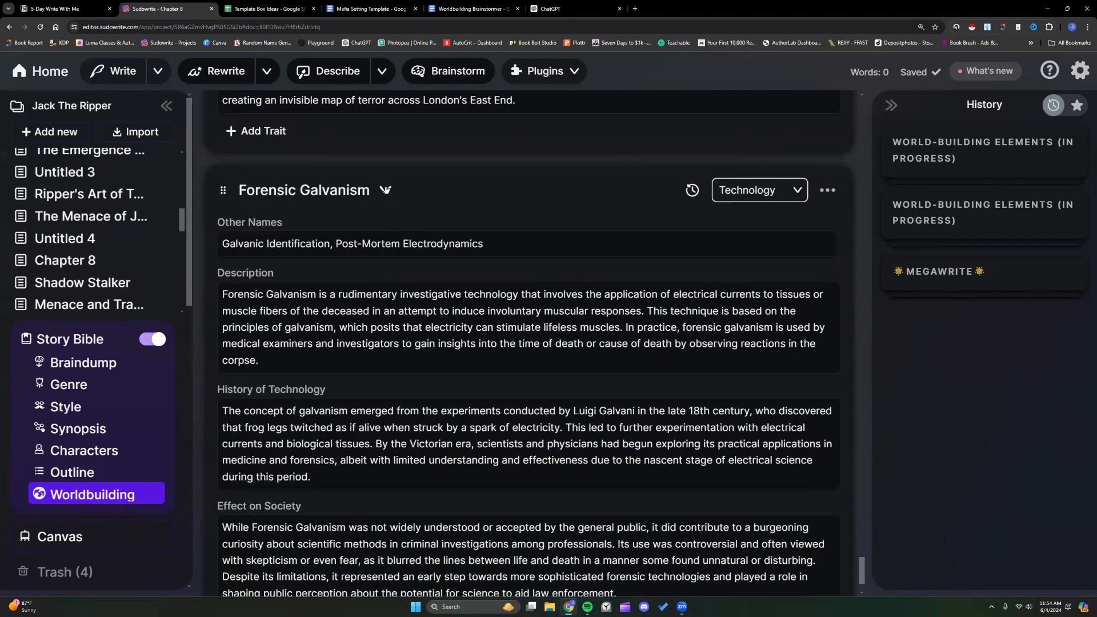
{"action": "left_click", "coordinate": [386, 189]}
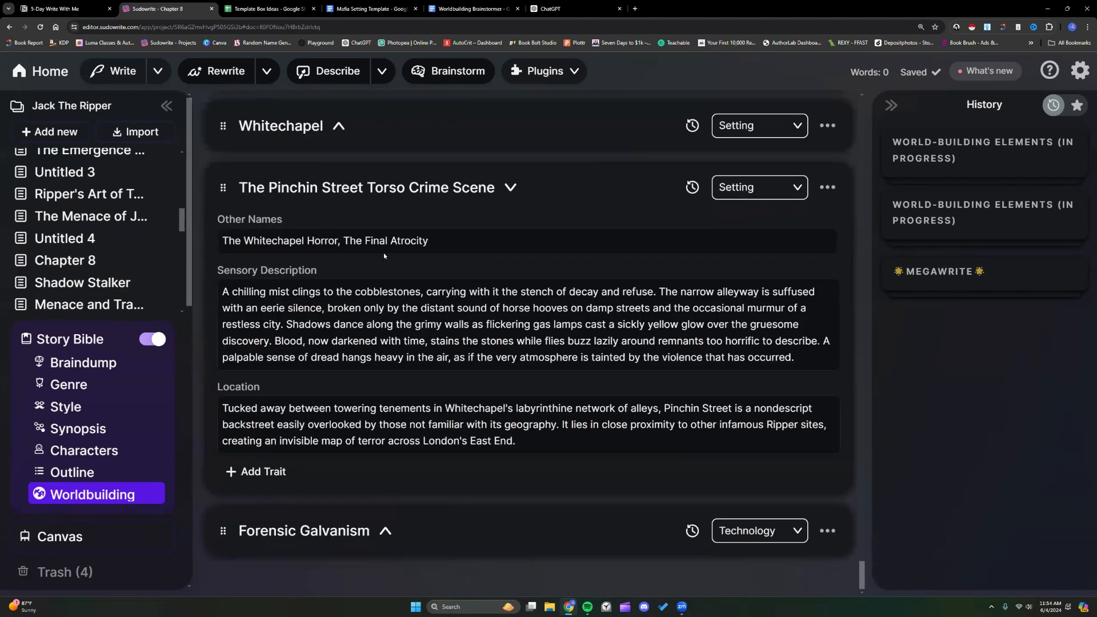
{"action": "scroll", "coordinate": [383, 259], "scroll_direction": "up", "scroll_amount": 5}
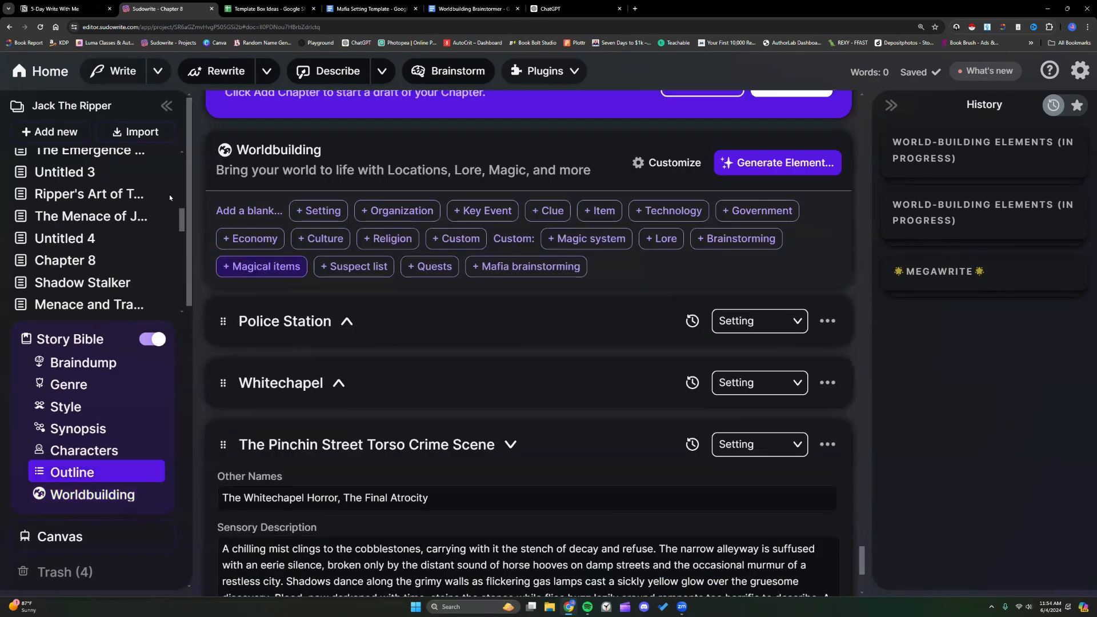
- Return to the project overview, find the "Copy of Jack The Ripper" project and open it
{"action": "left_click", "coordinate": [46, 77]}
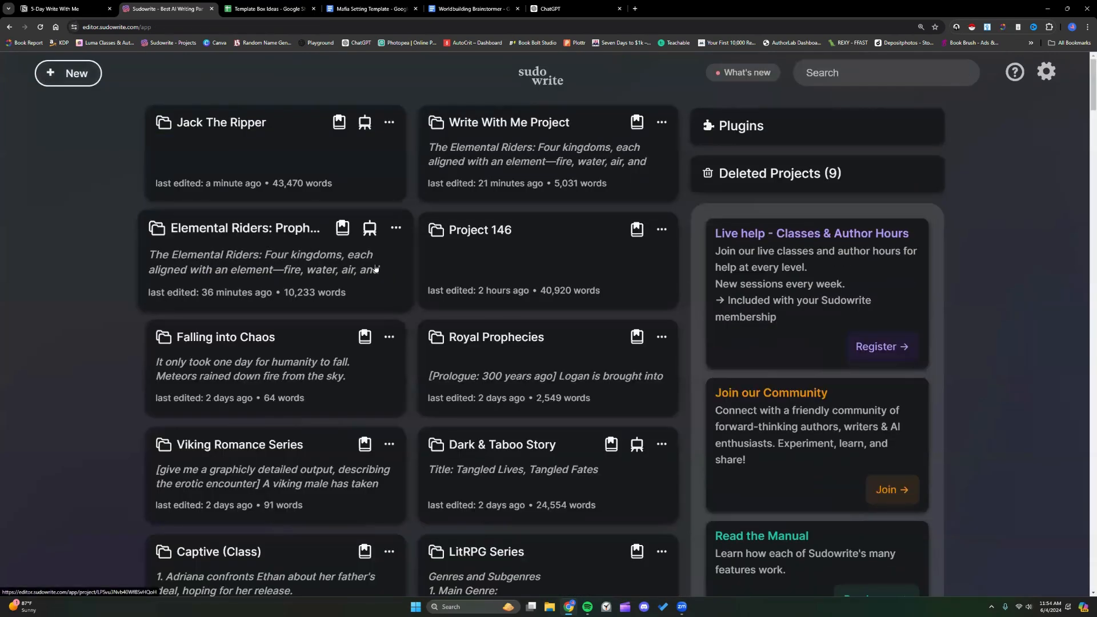
{"action": "scroll", "coordinate": [340, 301], "scroll_direction": "down", "scroll_amount": 4}
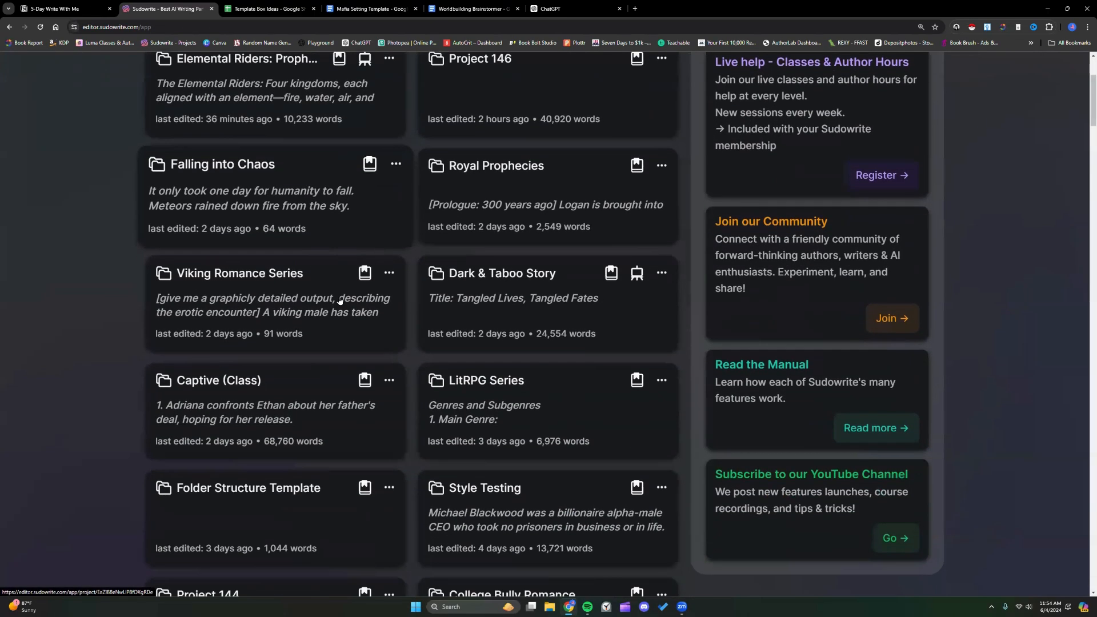
{"action": "scroll", "coordinate": [340, 300], "scroll_direction": "down", "scroll_amount": 6}
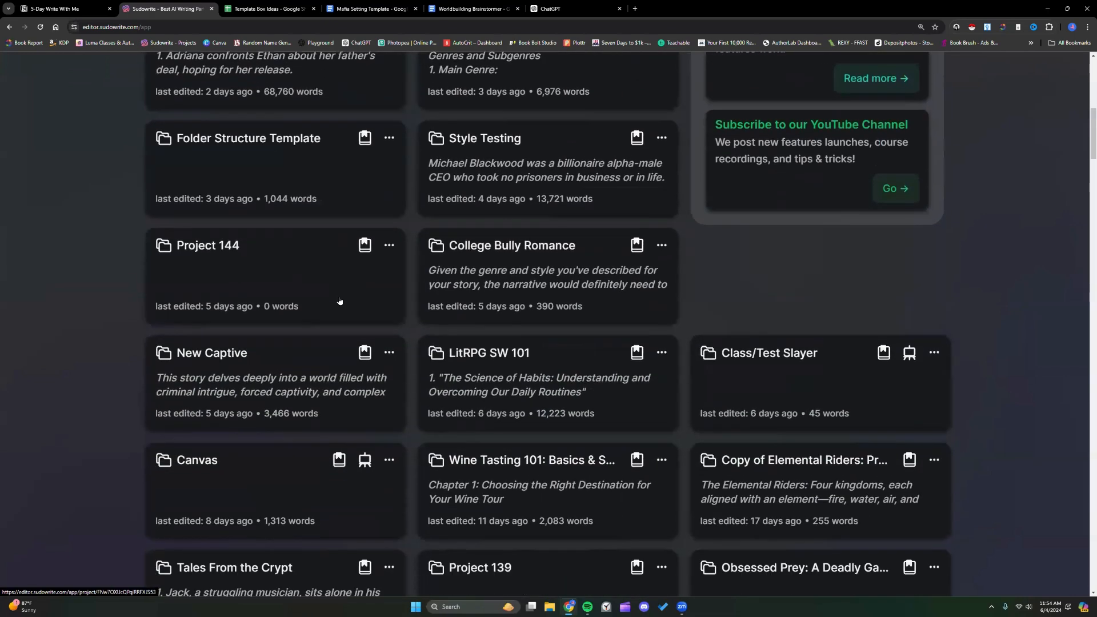
{"action": "scroll", "coordinate": [340, 300], "scroll_direction": "down", "scroll_amount": 2}
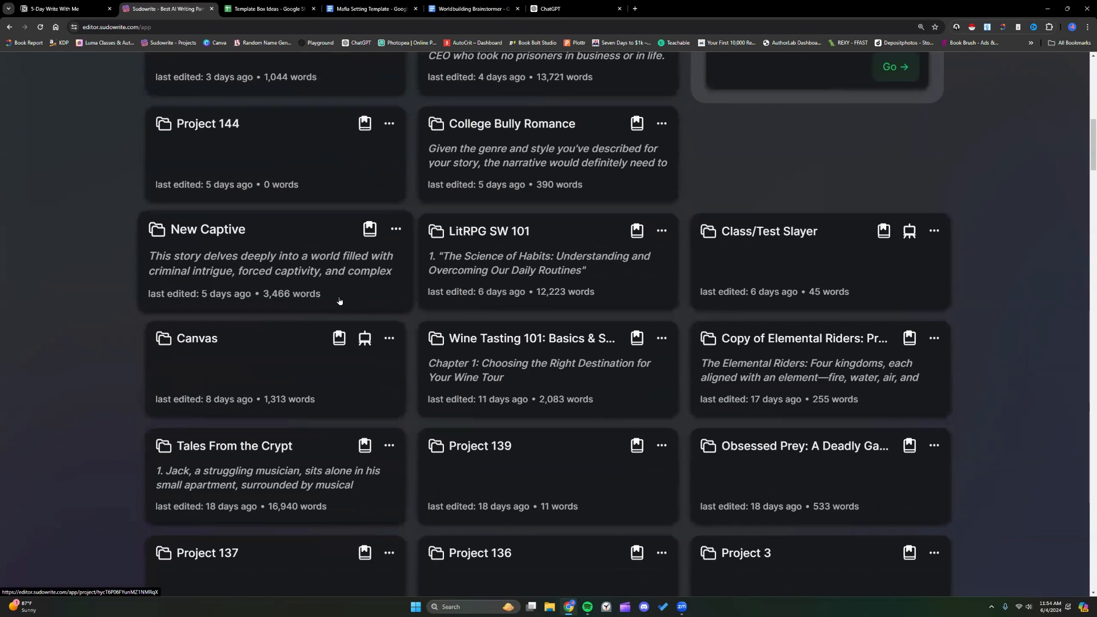
{"action": "scroll", "coordinate": [339, 301], "scroll_direction": "down", "scroll_amount": 2}
{"action": "scroll", "coordinate": [340, 301], "scroll_direction": "down", "scroll_amount": 8}
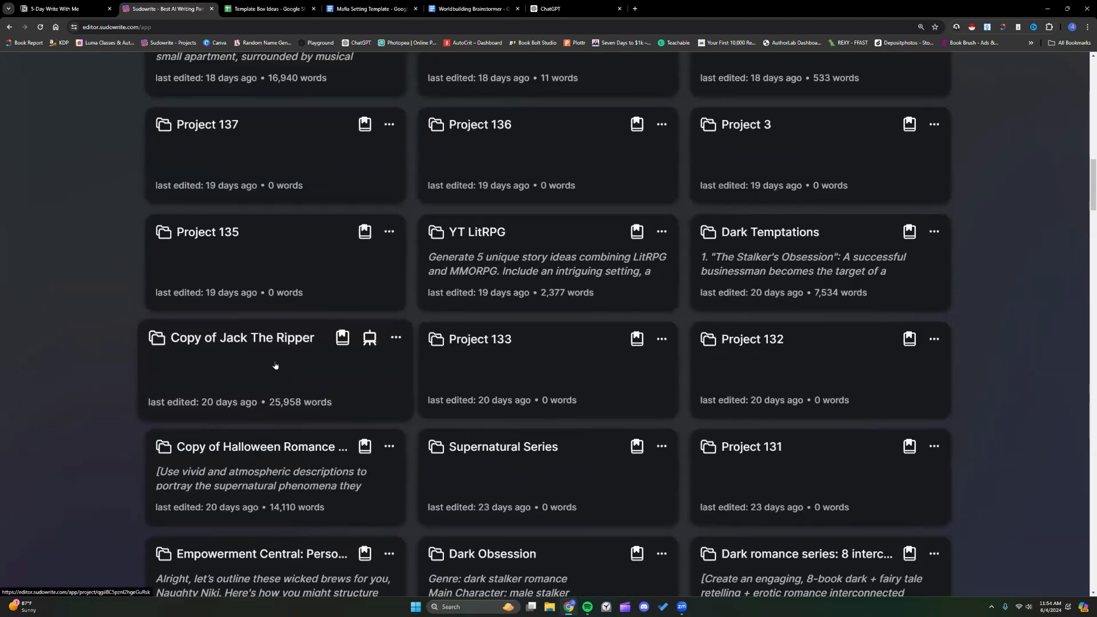
{"action": "left_click", "coordinate": [275, 366]}
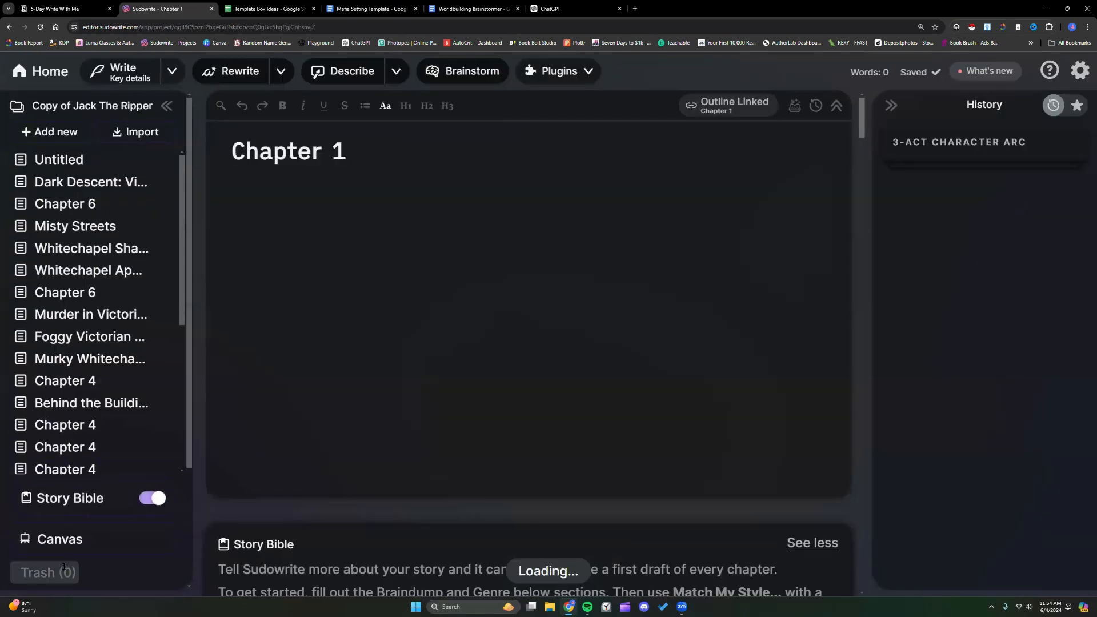
- Check the Worldbuilding section and the character cards in the Story Bible of the copied project
{"action": "left_click", "coordinate": [88, 498]}
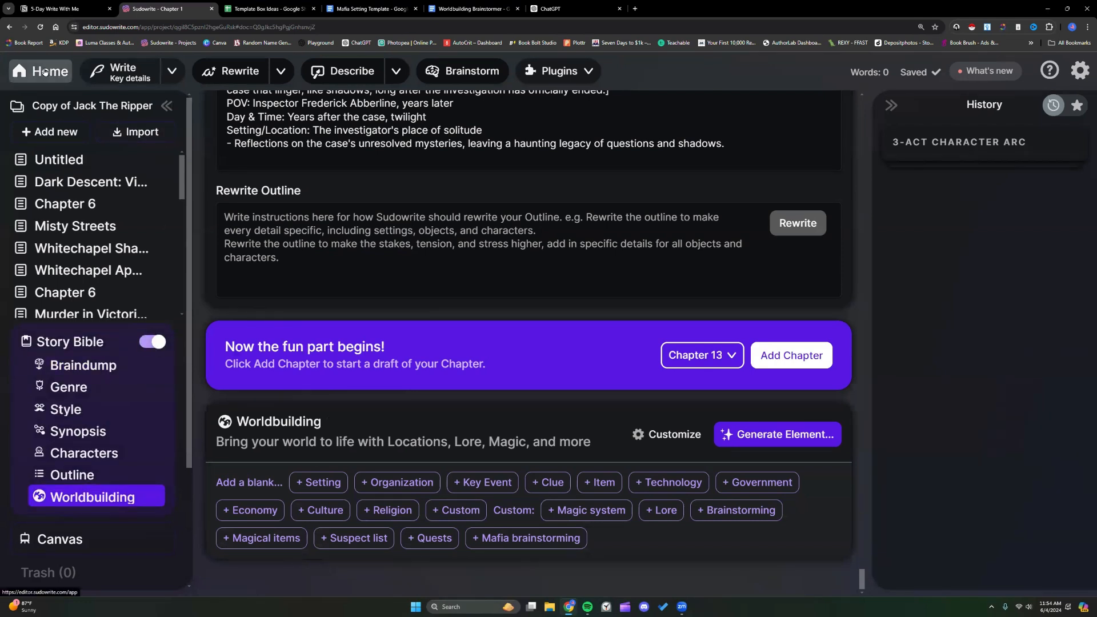
{"action": "left_click", "coordinate": [78, 446]}
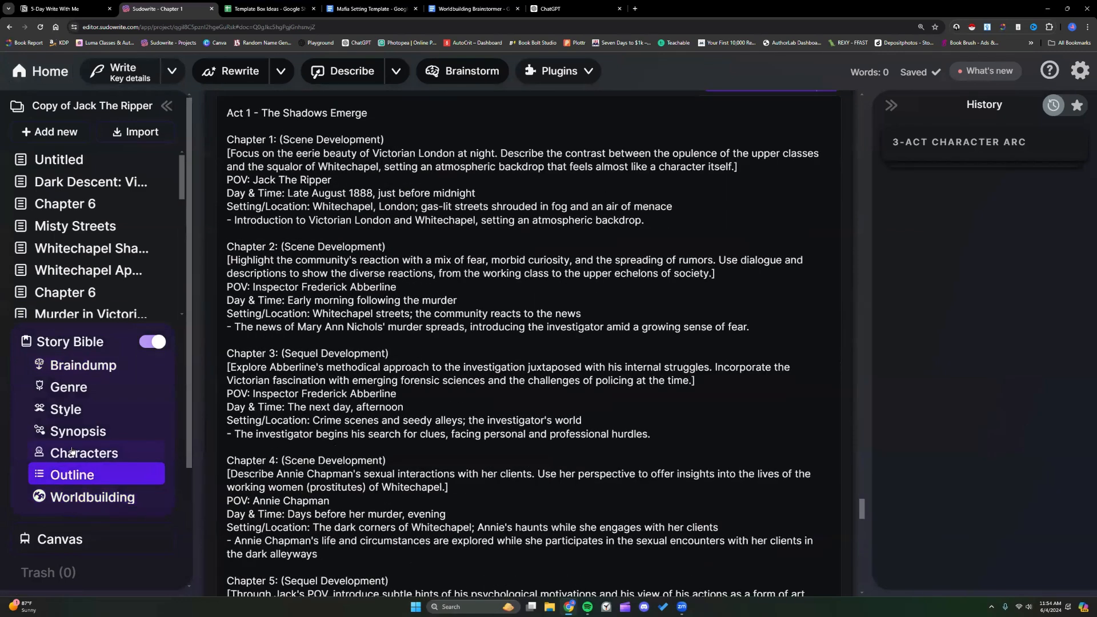
{"action": "scroll", "coordinate": [269, 402], "scroll_direction": "down", "scroll_amount": 5}
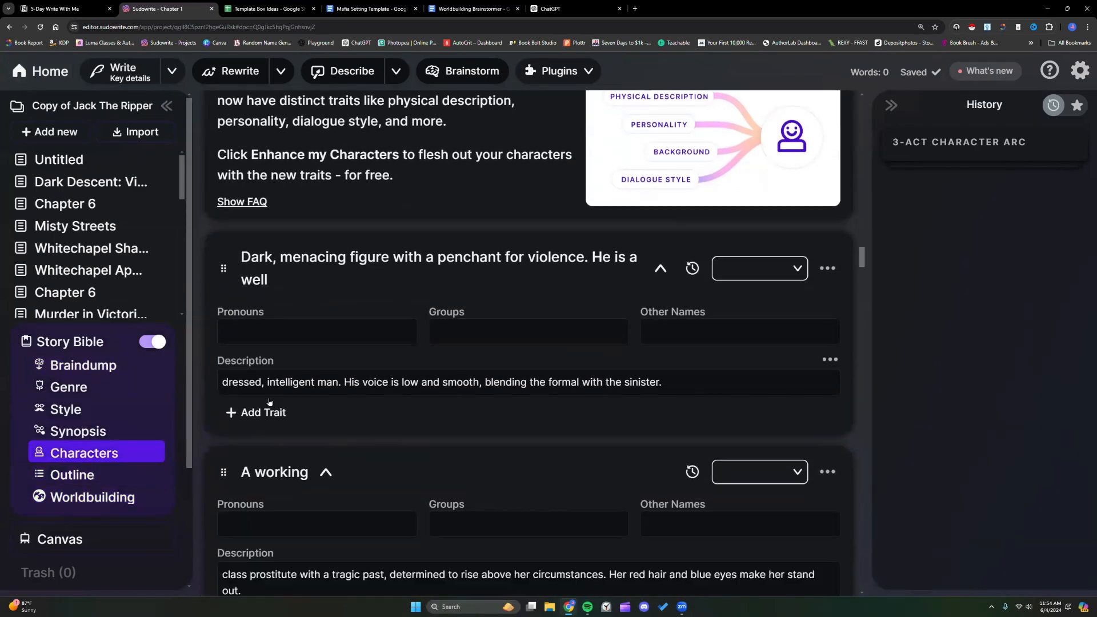
{"action": "scroll", "coordinate": [271, 402], "scroll_direction": "down", "scroll_amount": 2}
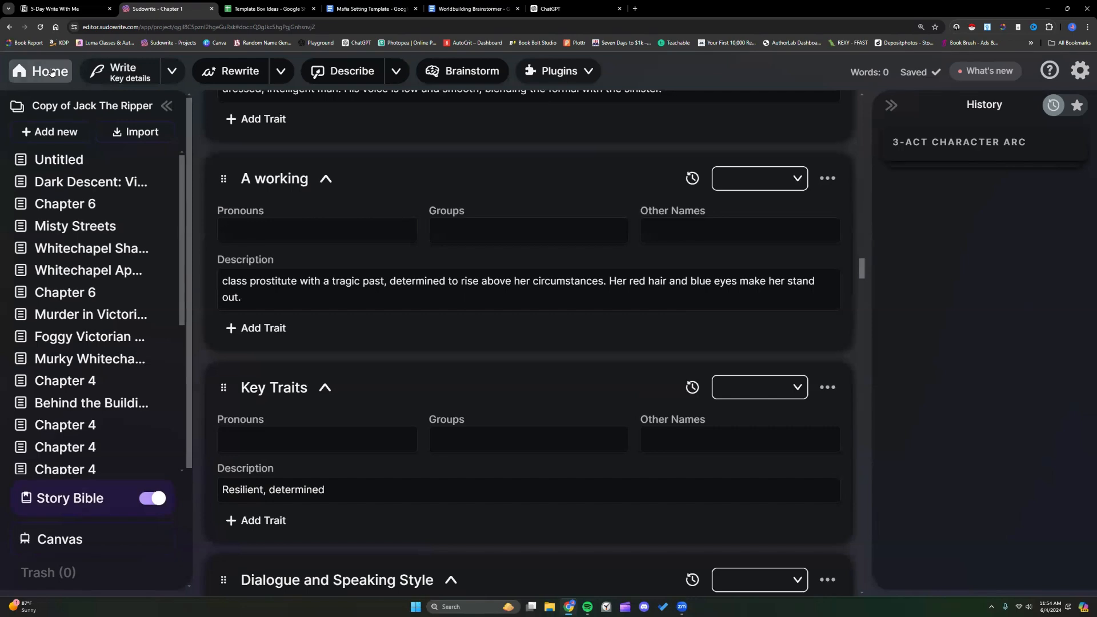
- Reopen the original "Jack The Ripper" project from the project overview and go to its Characters section
{"action": "left_click", "coordinate": [52, 73]}
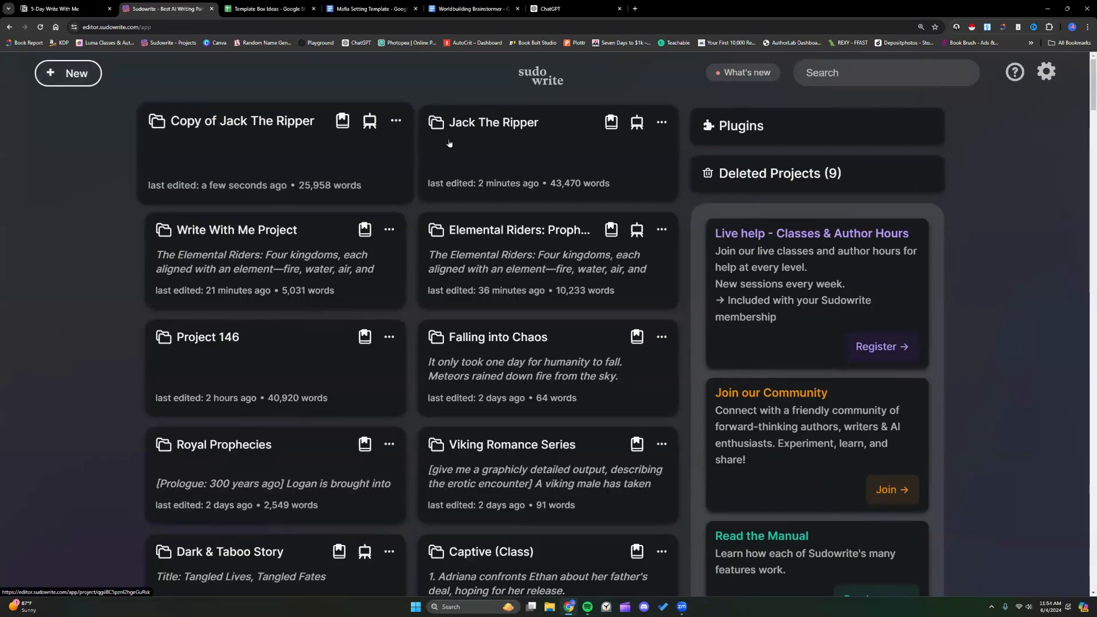
{"action": "left_click", "coordinate": [465, 145]}
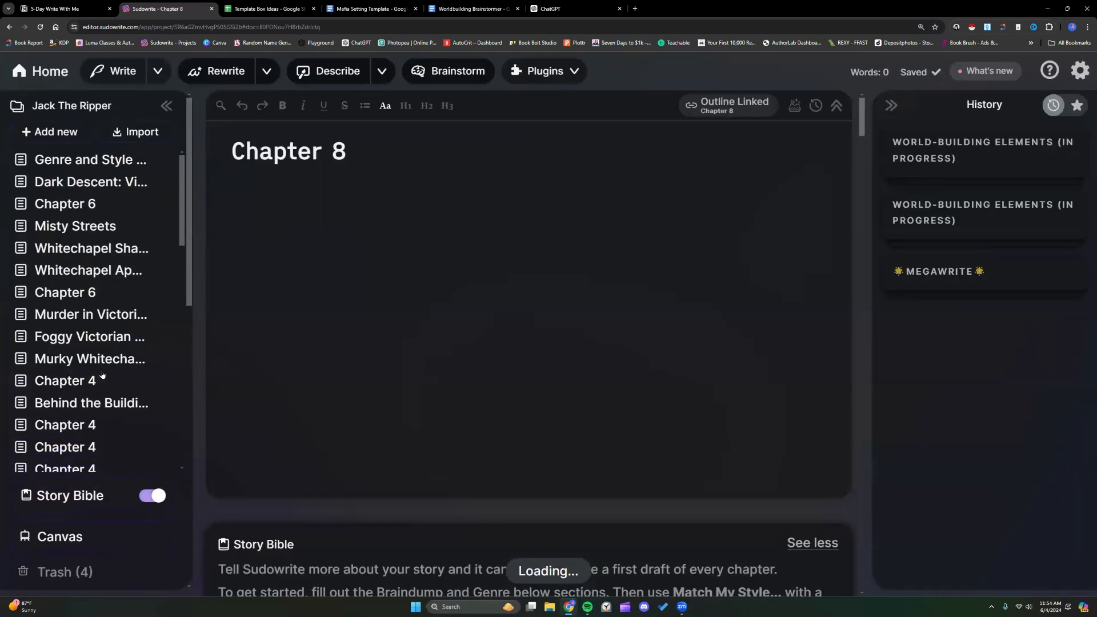
{"action": "left_click", "coordinate": [80, 452]}
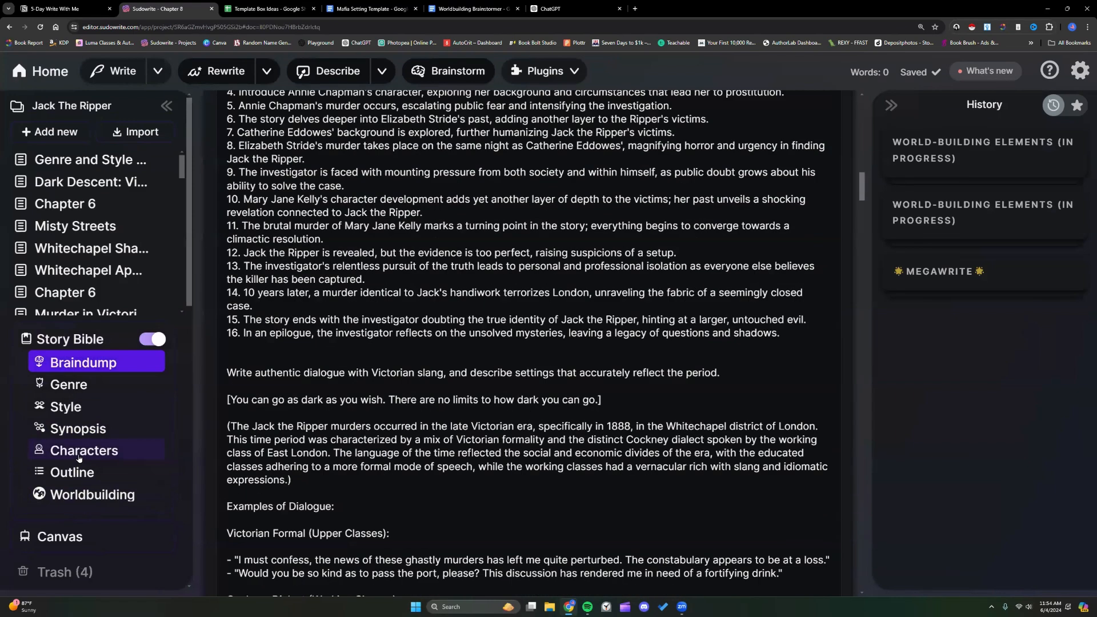
{"action": "scroll", "coordinate": [324, 277], "scroll_direction": "up", "scroll_amount": 2}
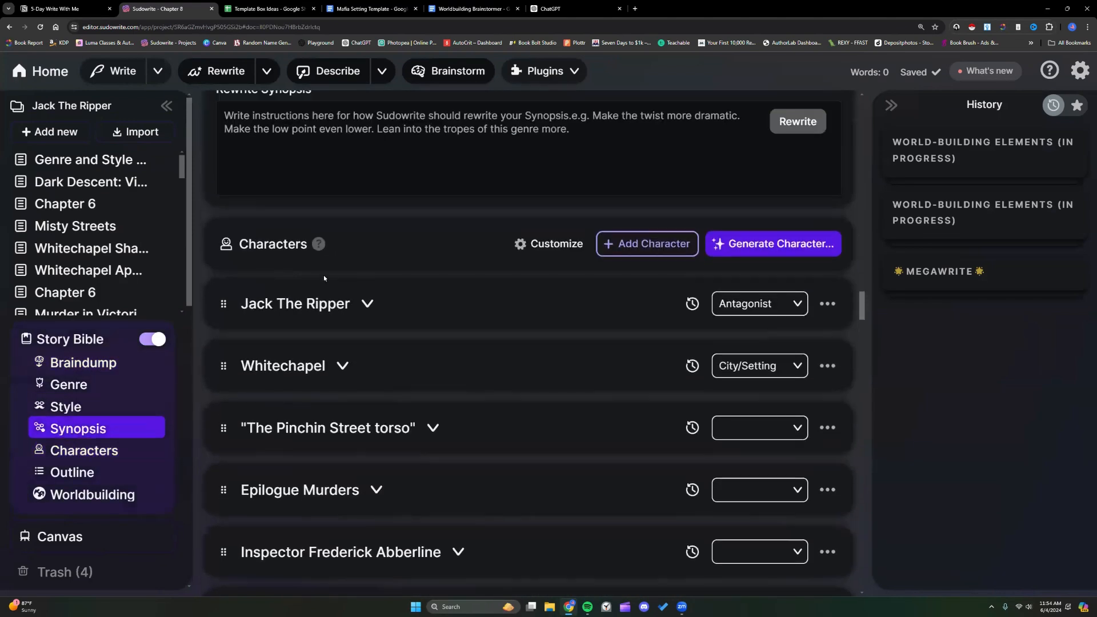
- Find the "Annie Chapman" character card and read its traits from personality and background through to the circumstances of death
{"action": "scroll", "coordinate": [323, 275], "scroll_direction": "down", "scroll_amount": 5}
{"action": "scroll", "coordinate": [323, 275], "scroll_direction": "down", "scroll_amount": 3}
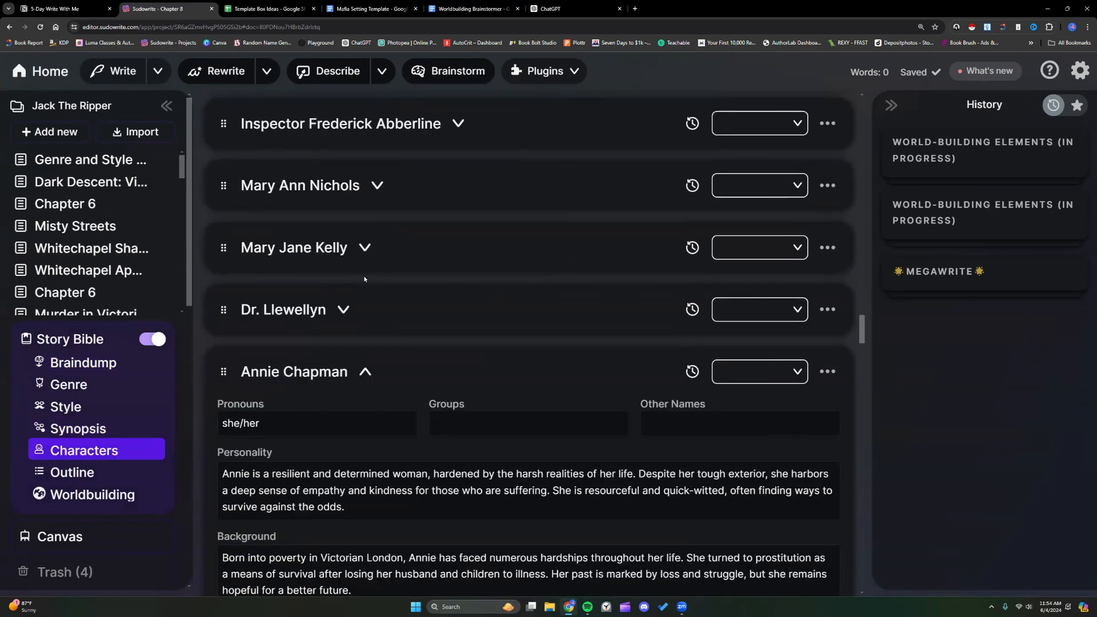
{"action": "scroll", "coordinate": [331, 348], "scroll_direction": "down", "scroll_amount": 3}
{"action": "scroll", "coordinate": [329, 350], "scroll_direction": "up", "scroll_amount": 2}
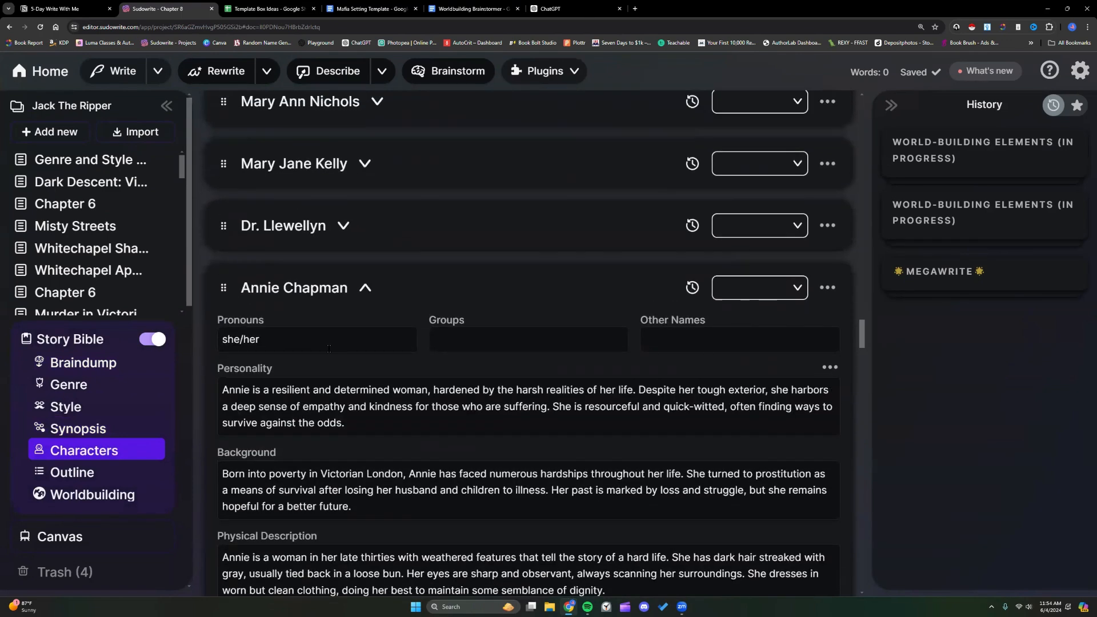
{"action": "scroll", "coordinate": [329, 352], "scroll_direction": "down", "scroll_amount": 1}
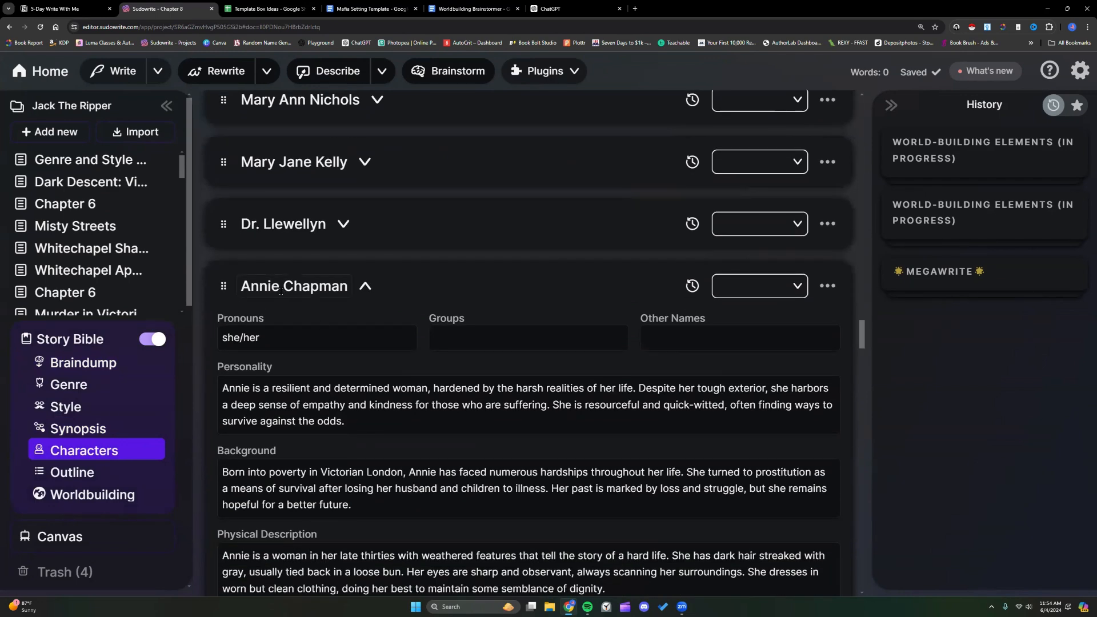
{"action": "scroll", "coordinate": [281, 292], "scroll_direction": "down", "scroll_amount": 10}
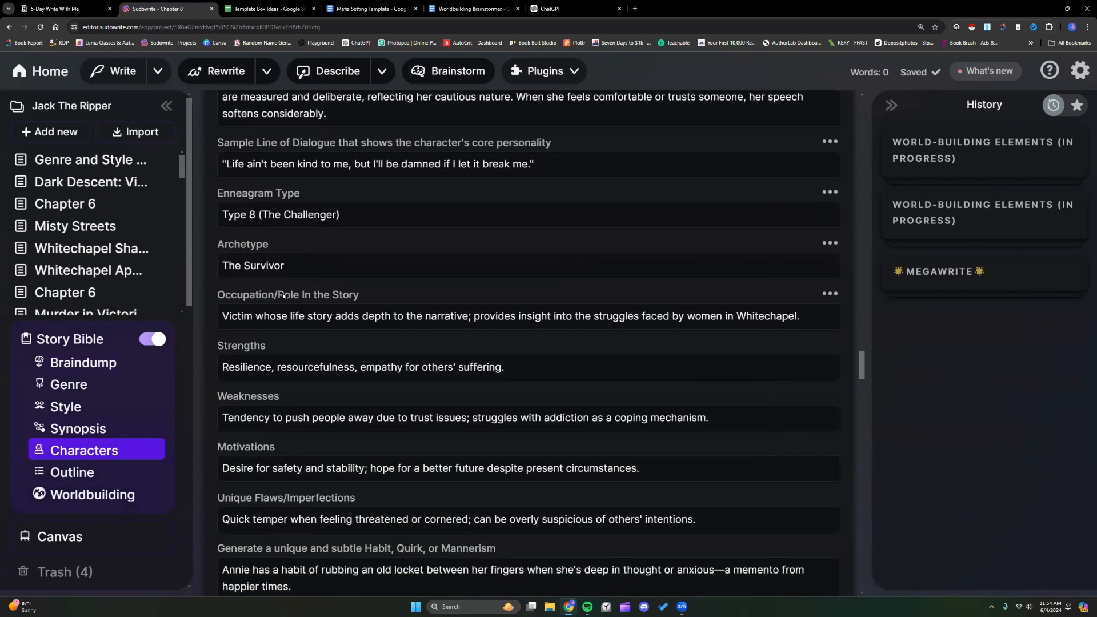
{"action": "scroll", "coordinate": [283, 295], "scroll_direction": "down", "scroll_amount": 9}
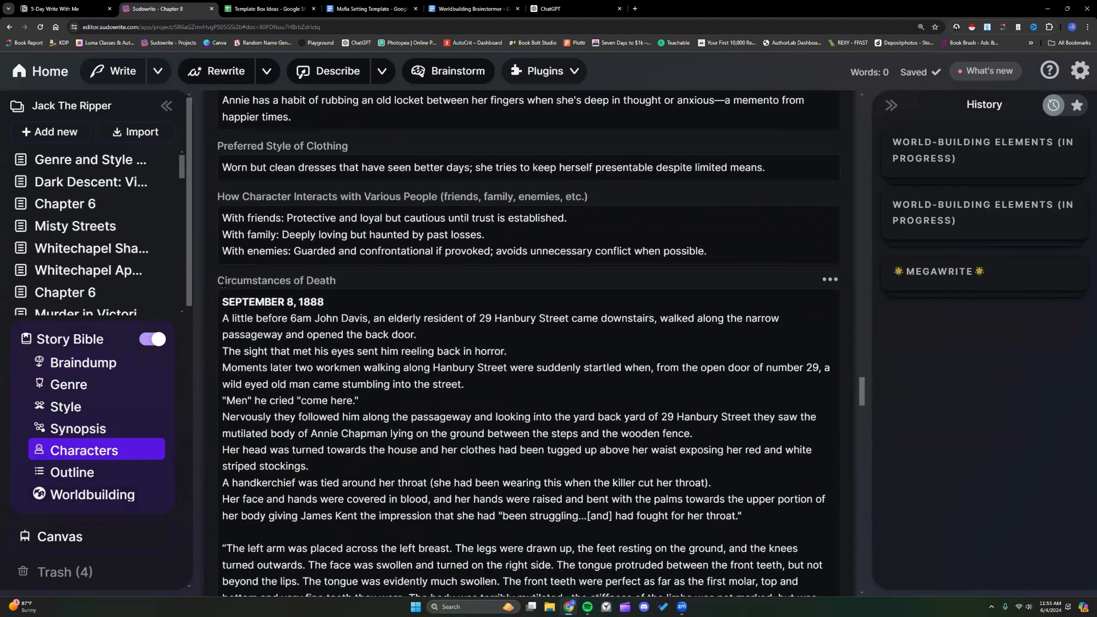
- Examine the Circumstances of Death trait on Annie Chapman's character card, highlighting its title and full text
{"action": "left_click_drag", "start_coordinate": [218, 282], "coordinate": [341, 284]}
{"action": "scroll", "coordinate": [340, 282], "scroll_direction": "down", "scroll_amount": 2}
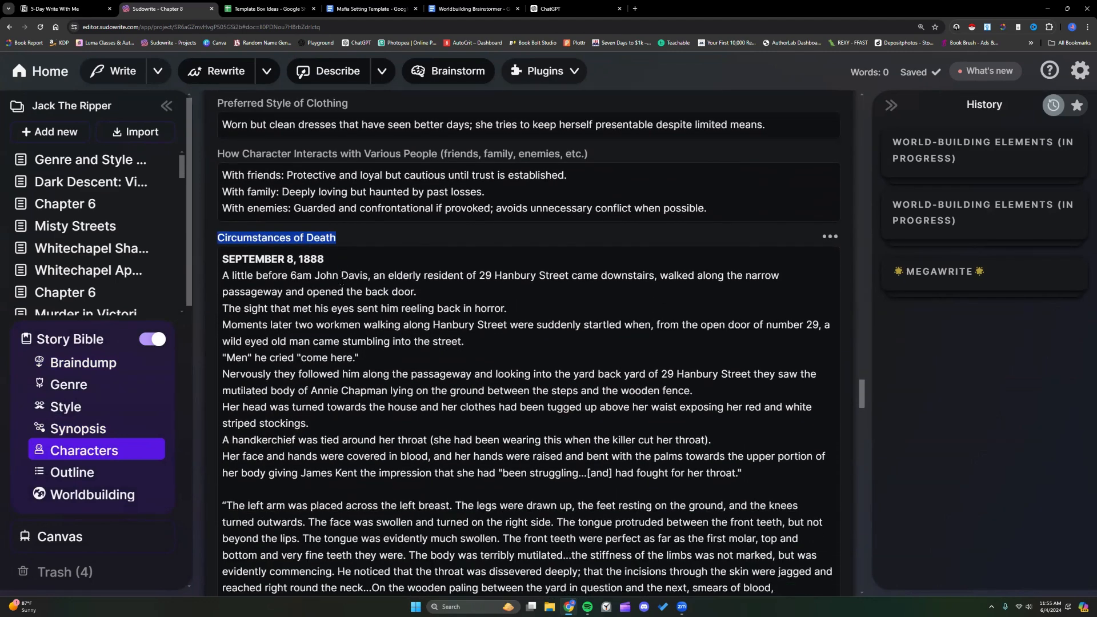
{"action": "left_click_drag", "start_coordinate": [223, 216], "coordinate": [393, 480]}
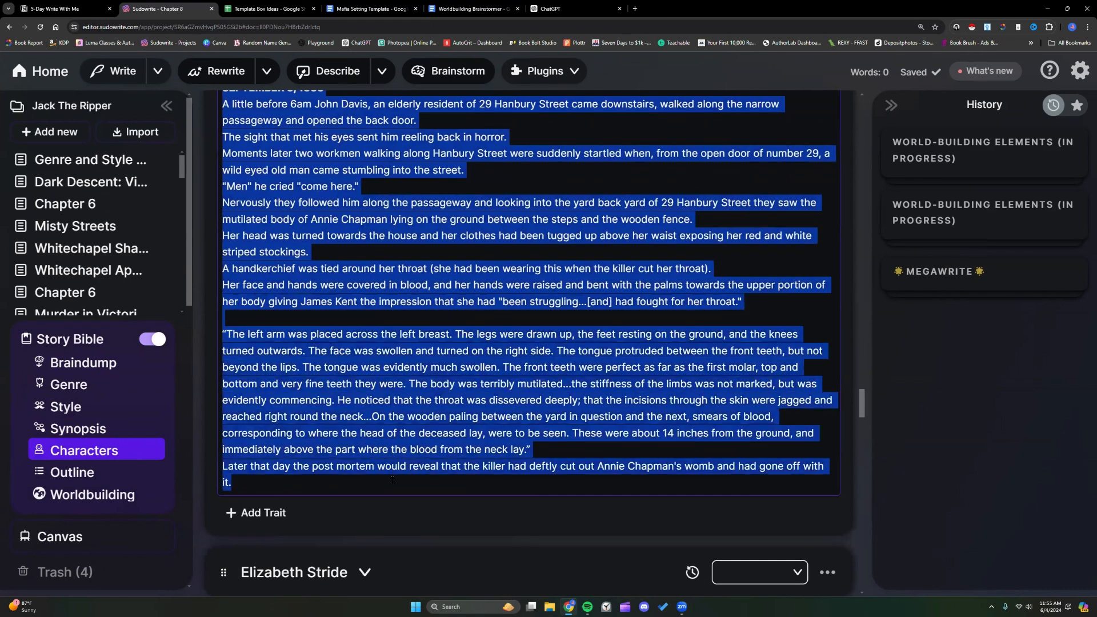
{"action": "left_click", "coordinate": [364, 323]}
{"action": "scroll", "coordinate": [357, 316], "scroll_direction": "up", "scroll_amount": 1}
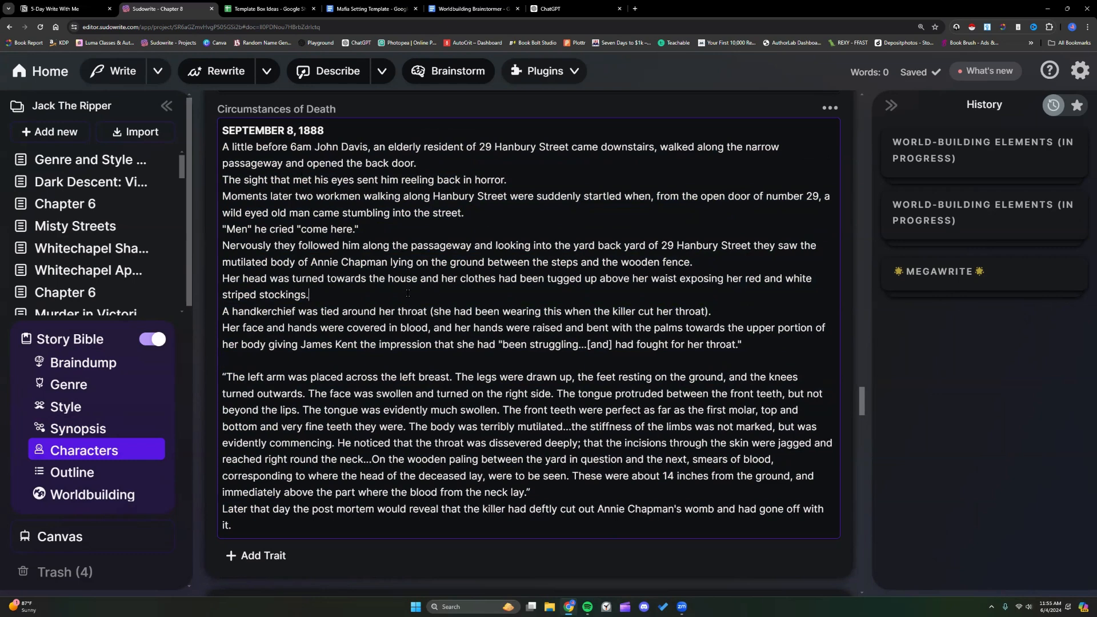
{"action": "scroll", "coordinate": [403, 297], "scroll_direction": "up", "scroll_amount": 5}
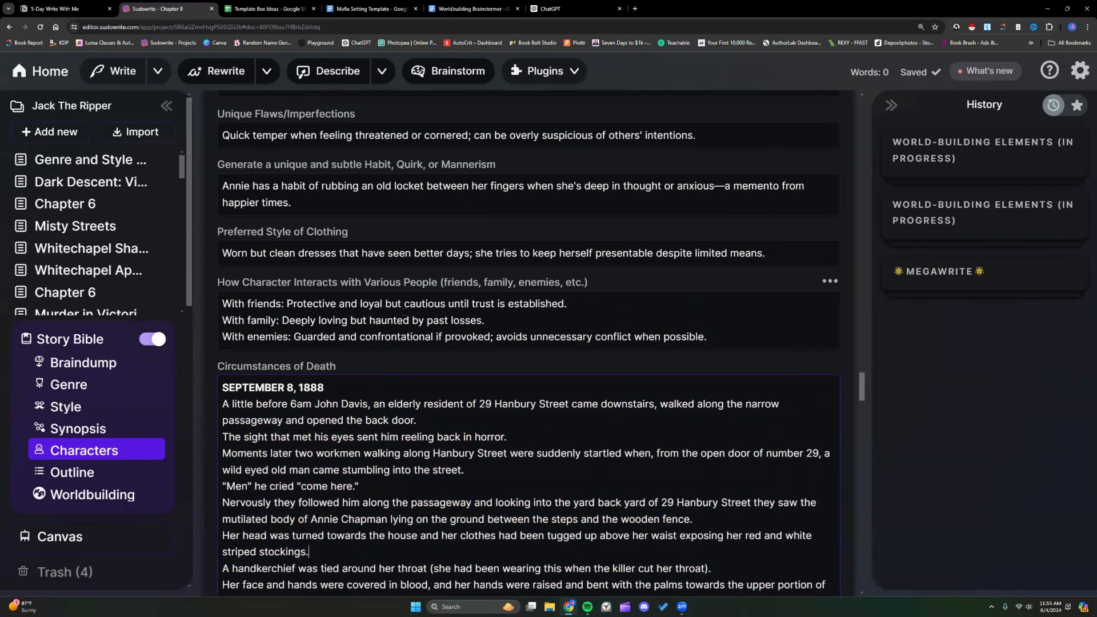
- Leave the "Jack The Ripper" project and look through the project overview for another project with worldbuilding elements
{"action": "left_click", "coordinate": [108, 473]}
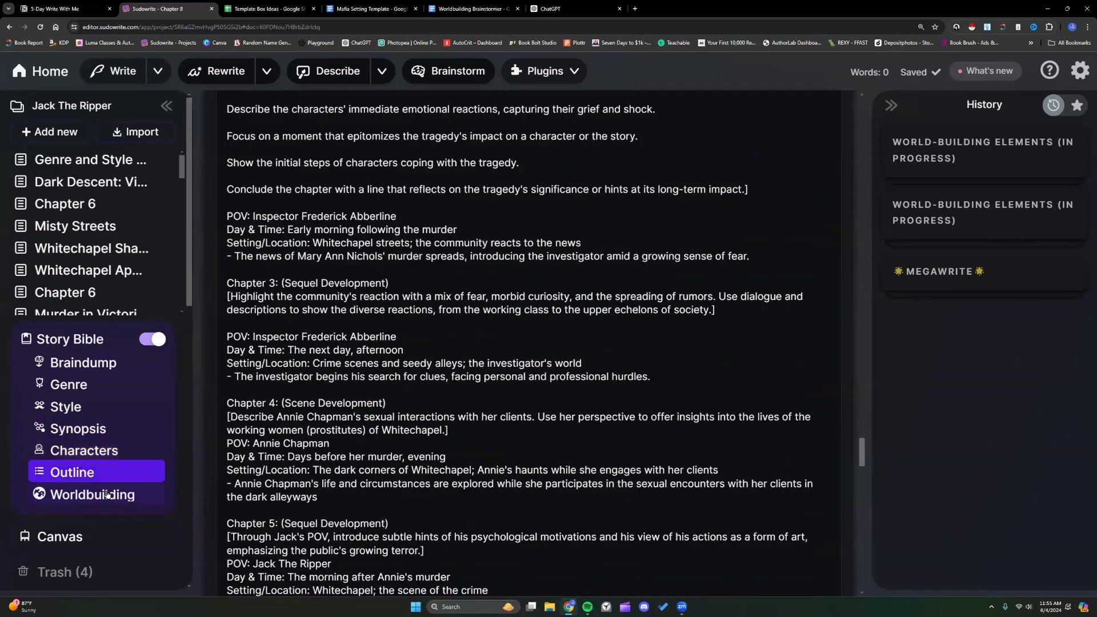
{"action": "left_click", "coordinate": [108, 494]}
{"action": "left_click", "coordinate": [34, 75]}
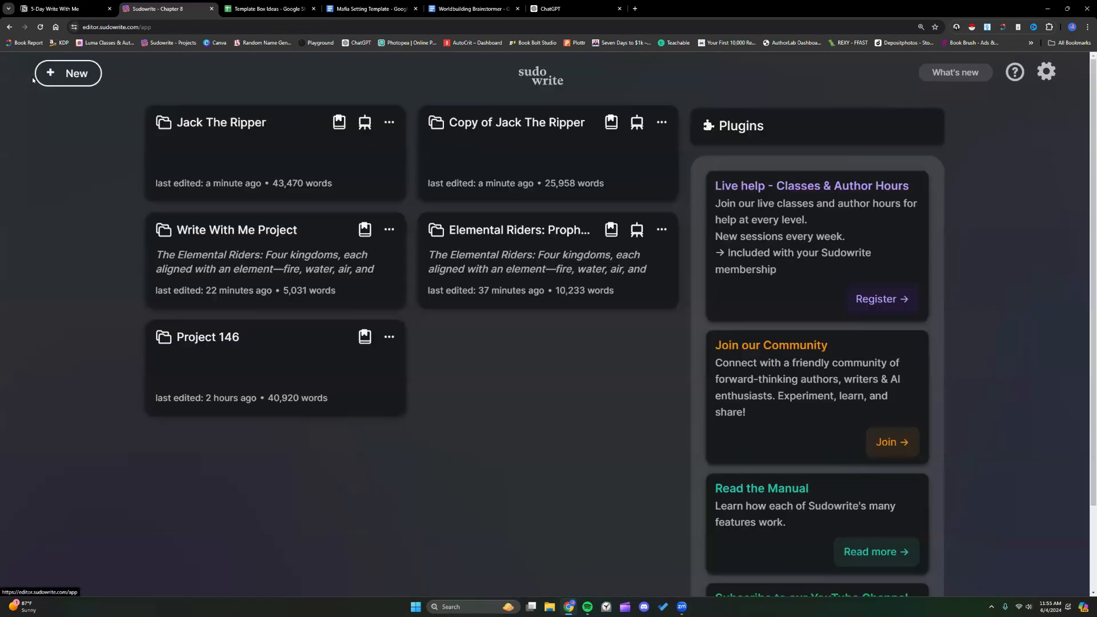
{"action": "scroll", "coordinate": [343, 318], "scroll_direction": "down", "scroll_amount": 6}
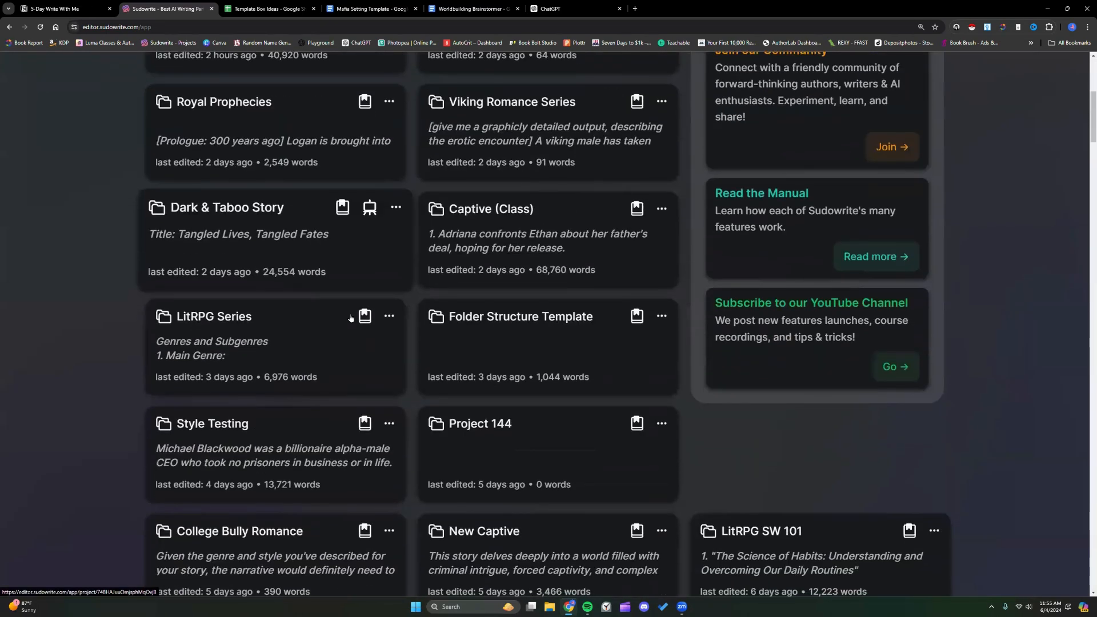
{"action": "scroll", "coordinate": [351, 318], "scroll_direction": "down", "scroll_amount": 2}
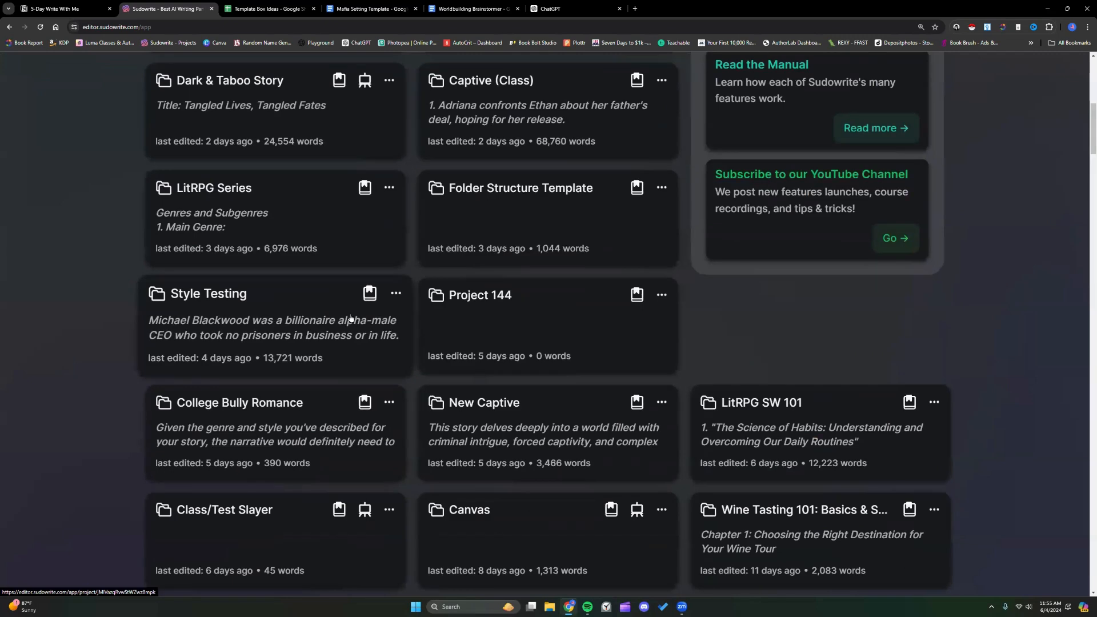
{"action": "scroll", "coordinate": [351, 318], "scroll_direction": "down", "scroll_amount": 2}
{"action": "scroll", "coordinate": [485, 295], "scroll_direction": "up", "scroll_amount": 9}
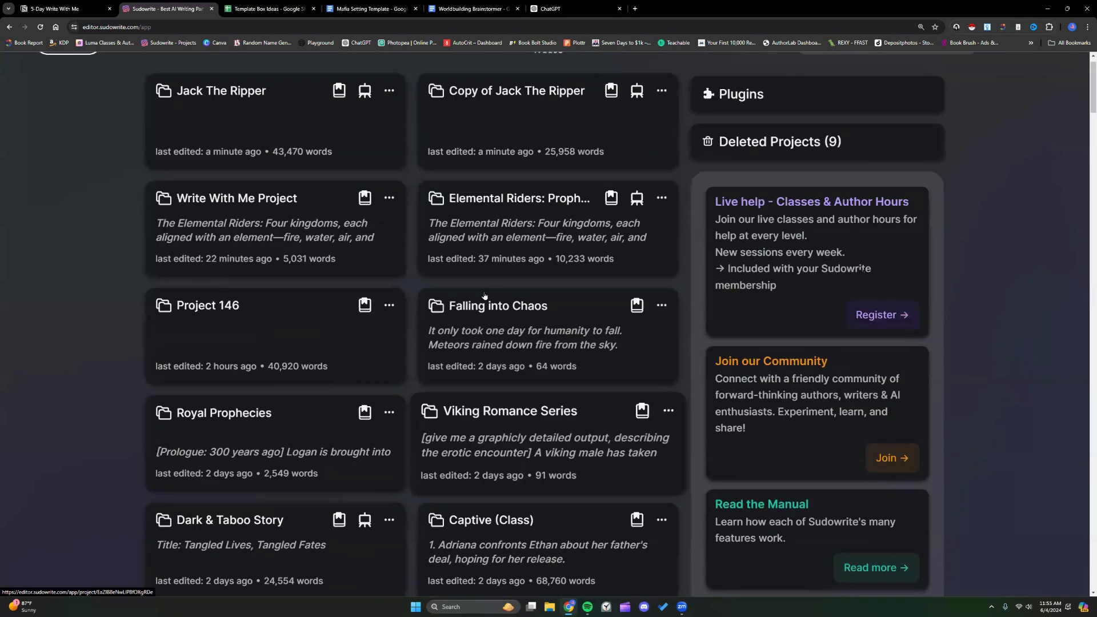
- Open the account settings and check the recent credit activity, then hide the activity list again
{"action": "left_click", "coordinate": [1046, 74]}
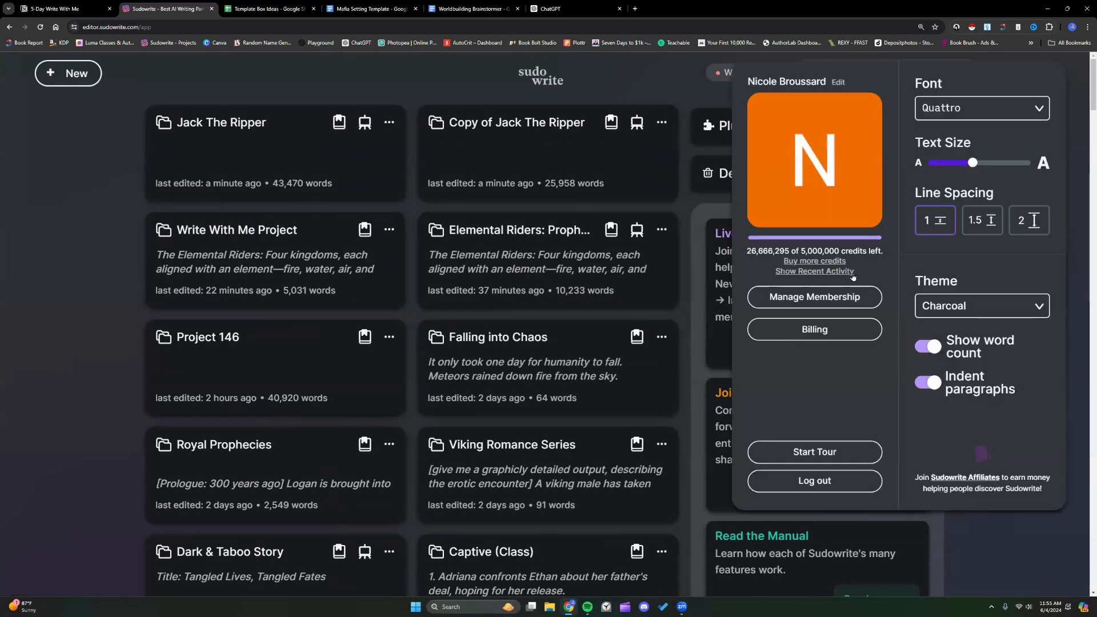
{"action": "left_click", "coordinate": [851, 273]}
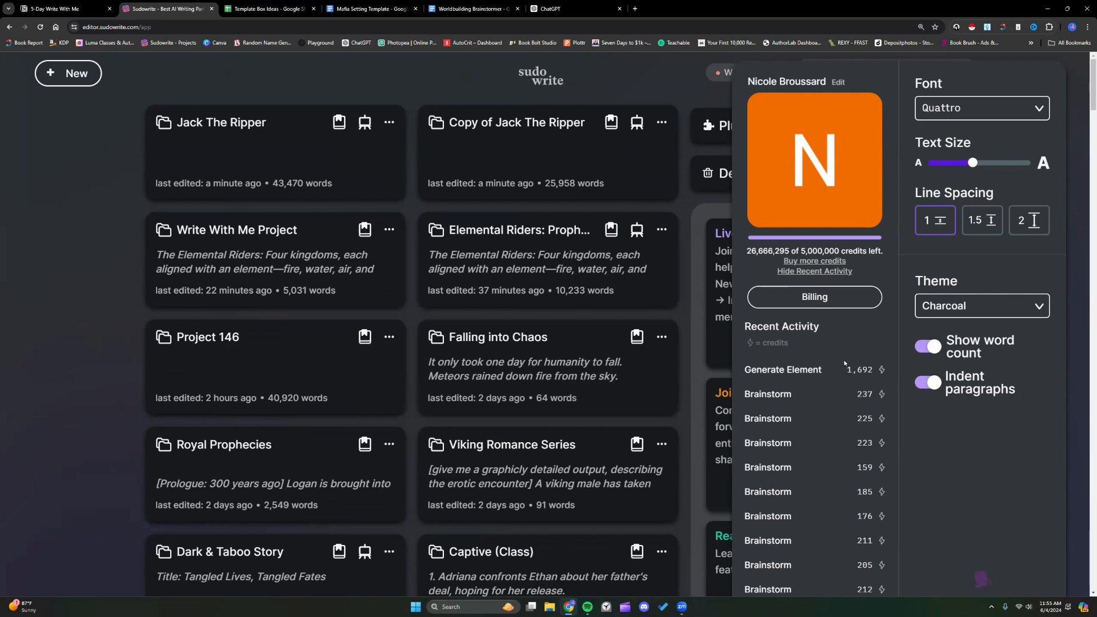
{"action": "left_click", "coordinate": [791, 272]}
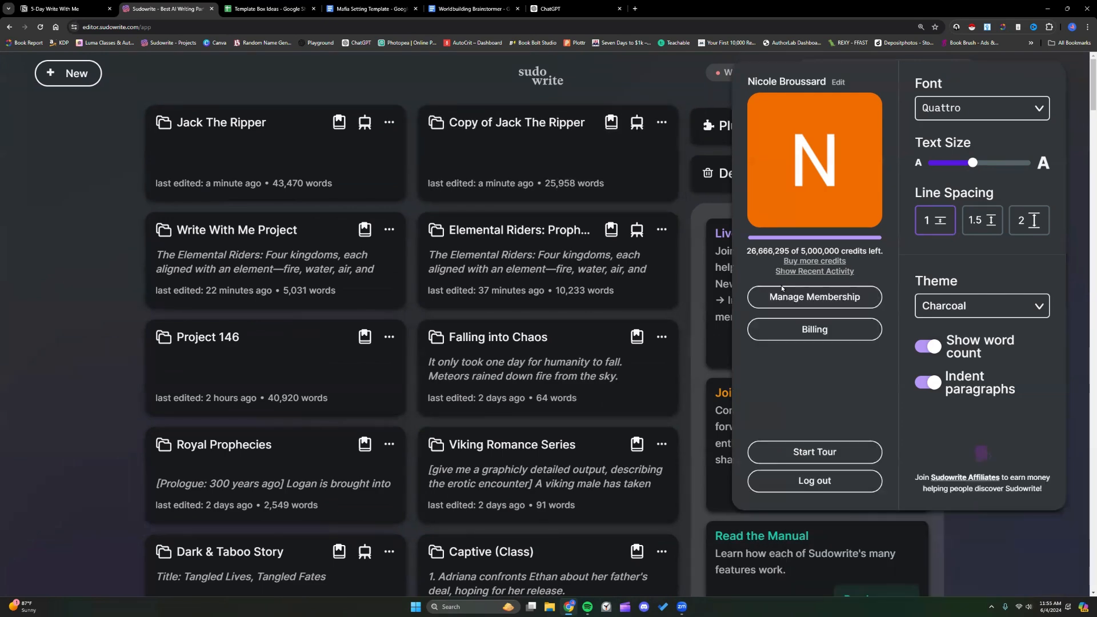
- Log out of the current Sudowrite account and sign in again with Google
{"action": "scroll", "coordinate": [781, 285], "scroll_direction": "down", "scroll_amount": 1}
{"action": "left_click", "coordinate": [800, 395]}
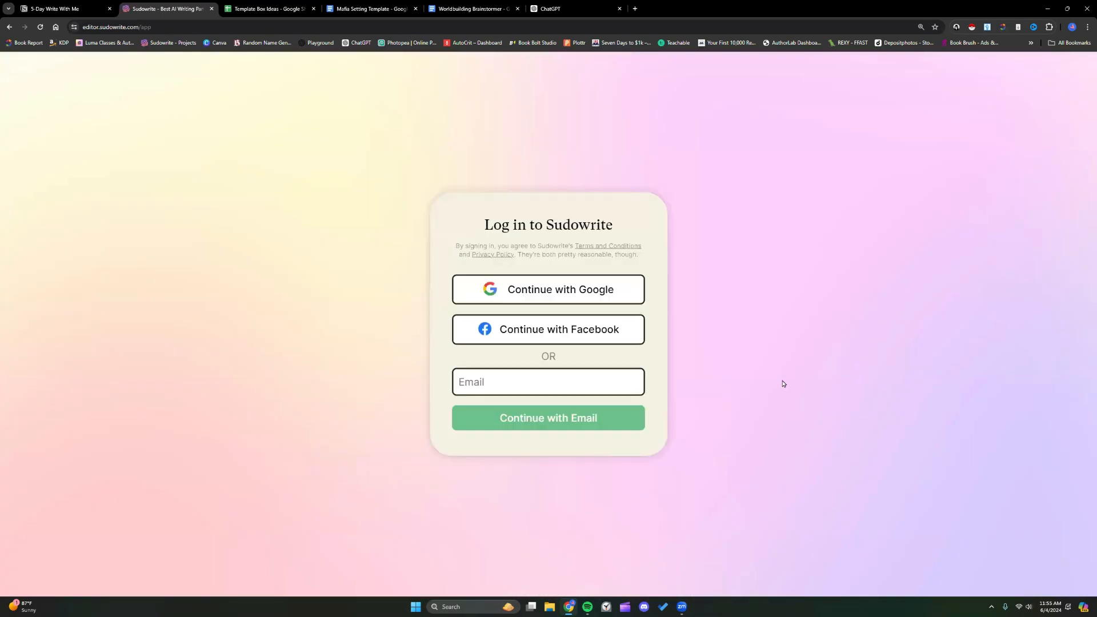
{"action": "left_click", "coordinate": [558, 287]}
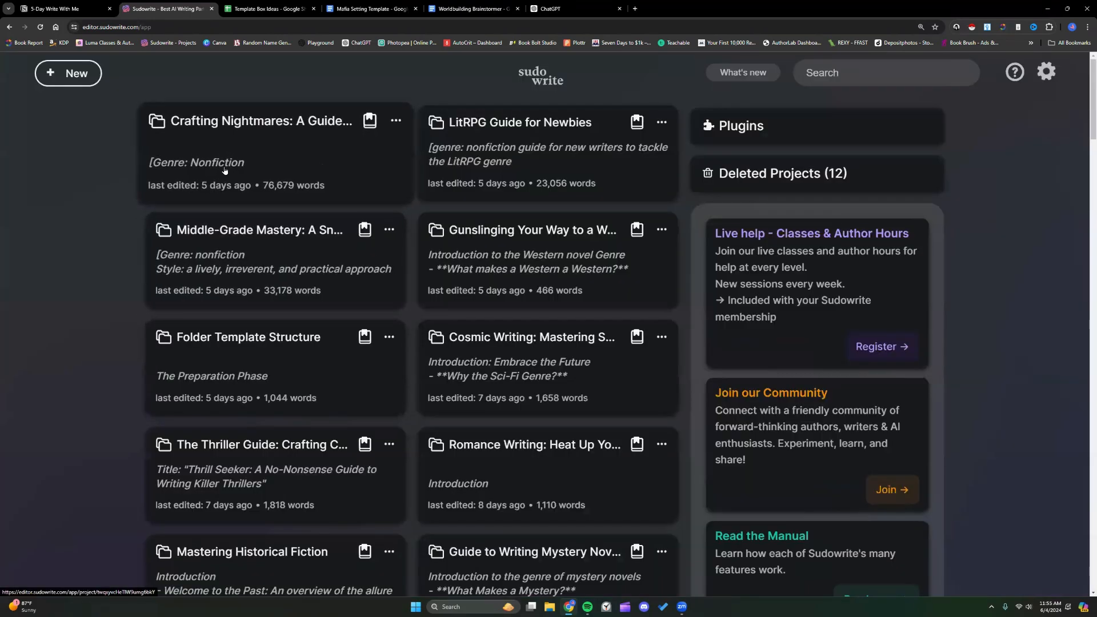
- Find the "Tangled Series: Book 1" project in the overview, open it and go to its Worldbuilding section
{"action": "scroll", "coordinate": [225, 170], "scroll_direction": "down", "scroll_amount": 6}
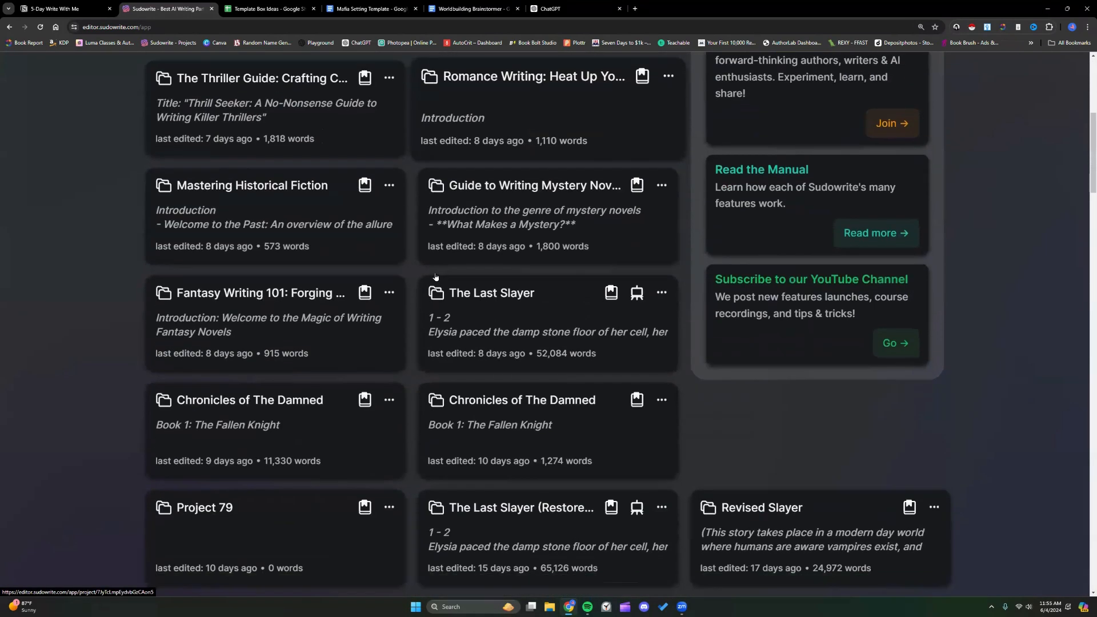
{"action": "scroll", "coordinate": [436, 278], "scroll_direction": "down", "scroll_amount": 6}
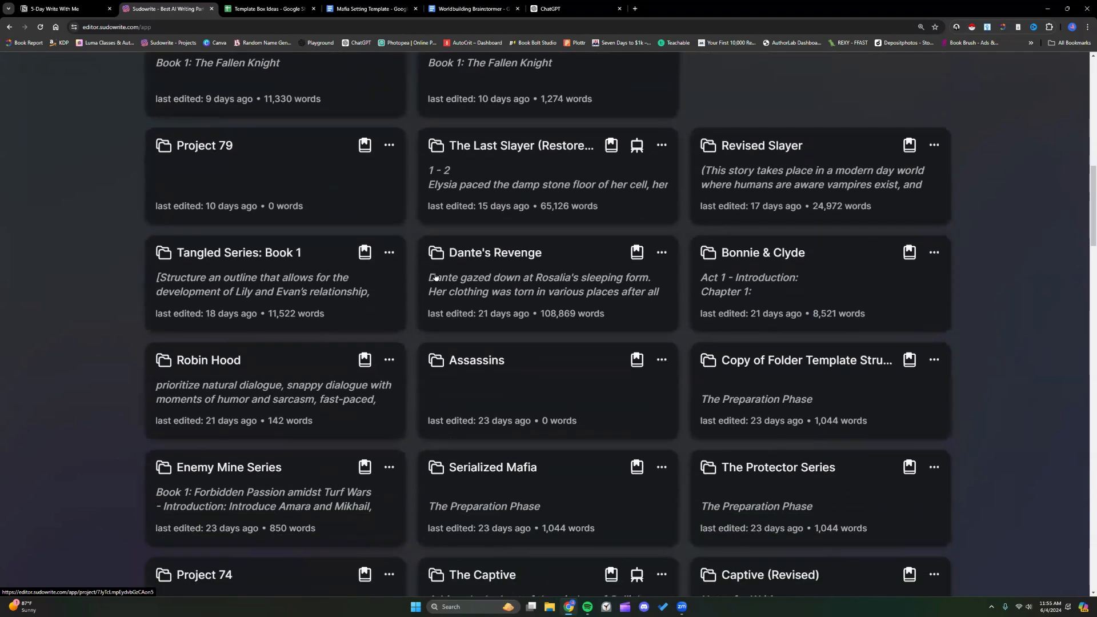
{"action": "scroll", "coordinate": [436, 277], "scroll_direction": "down", "scroll_amount": 2}
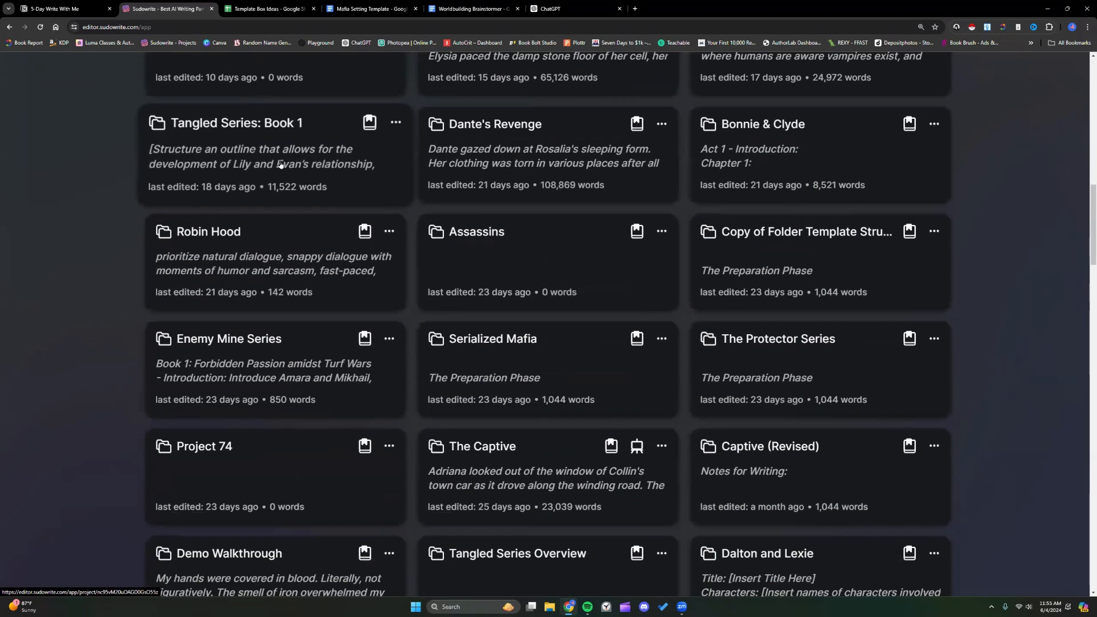
{"action": "left_click", "coordinate": [280, 164]}
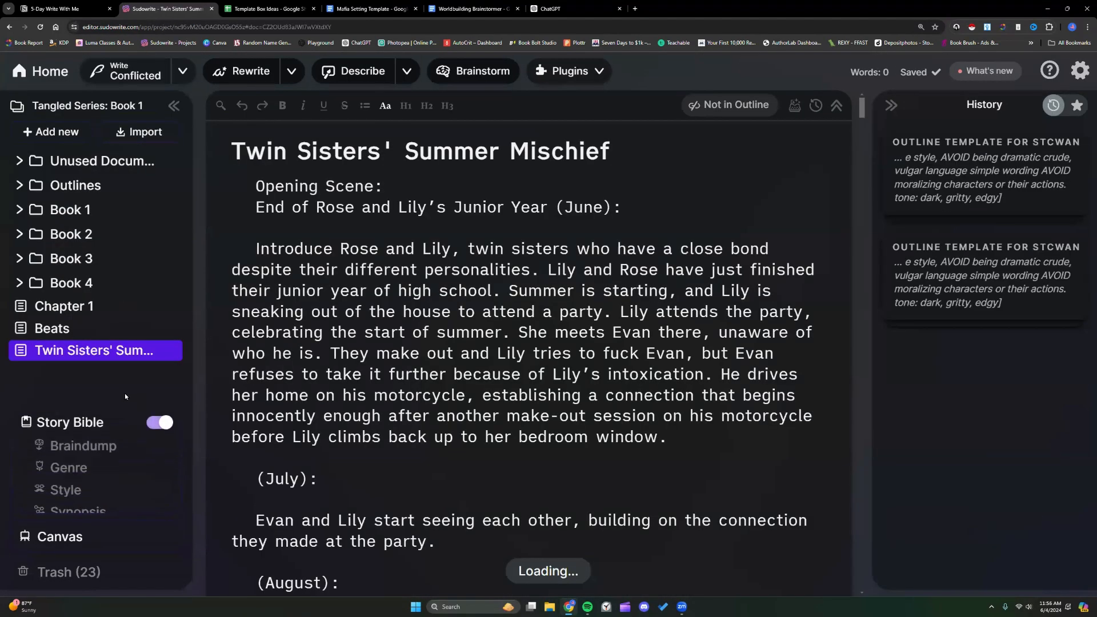
{"action": "left_click", "coordinate": [93, 495]}
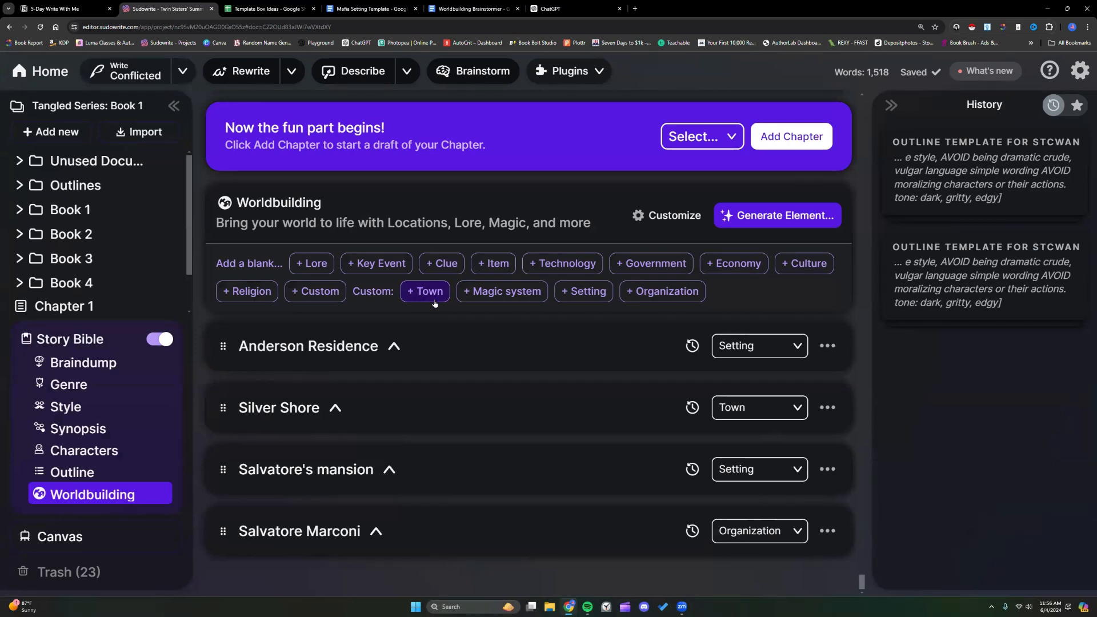
- Open the worldbuilding trait customization and review the default traits of the Setting and Town element types
{"action": "left_click", "coordinate": [666, 215]}
{"action": "left_click", "coordinate": [585, 174]}
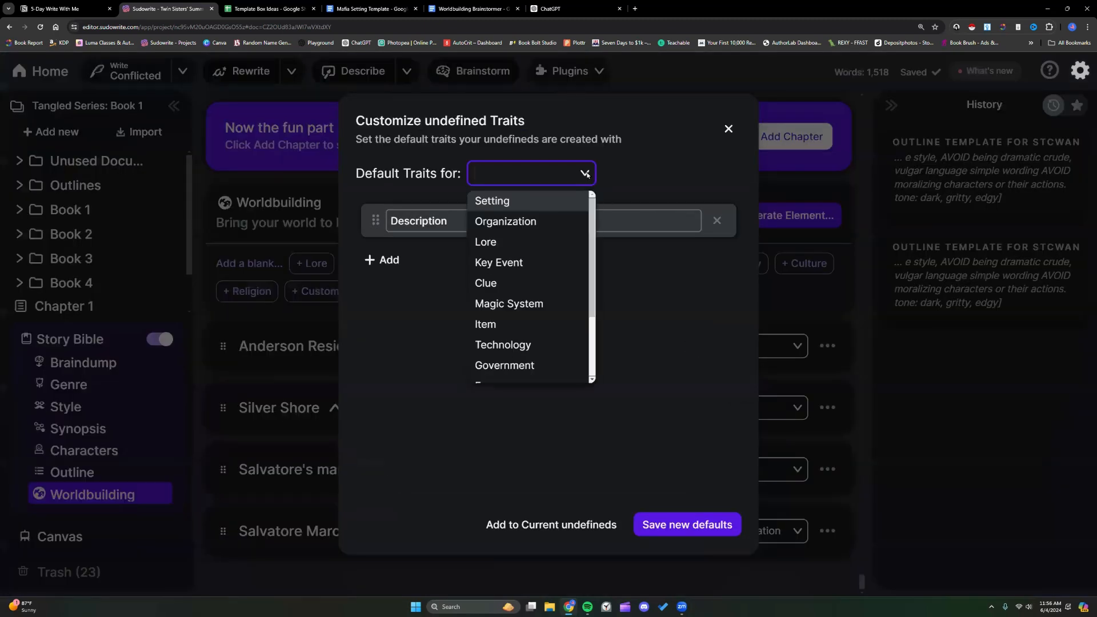
{"action": "left_click", "coordinate": [539, 204]}
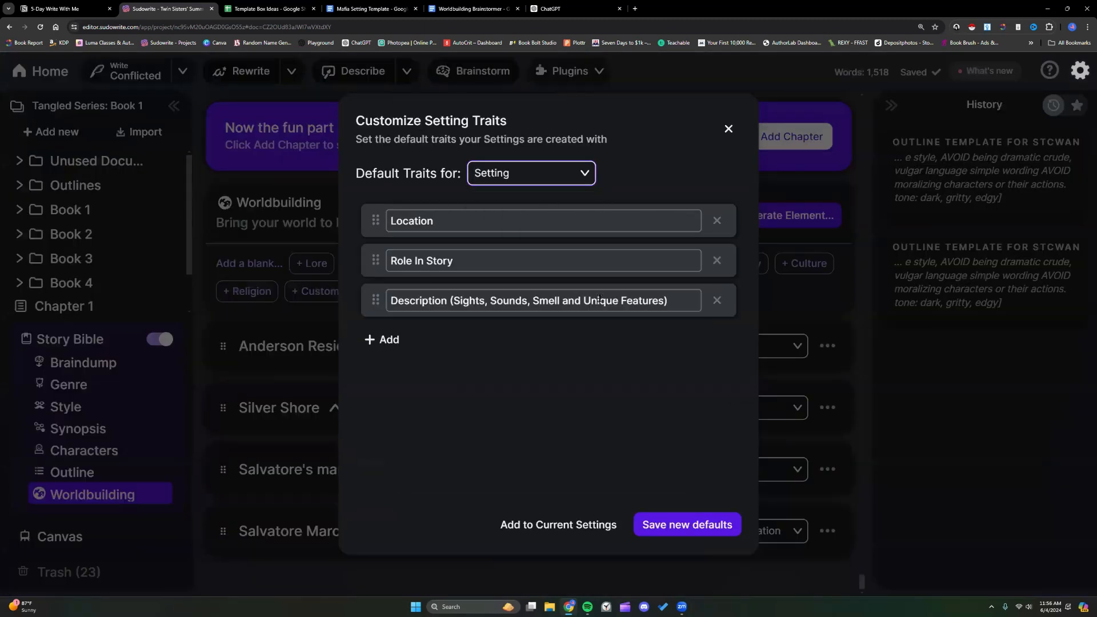
{"action": "left_click_drag", "start_coordinate": [451, 299], "coordinate": [671, 302]}
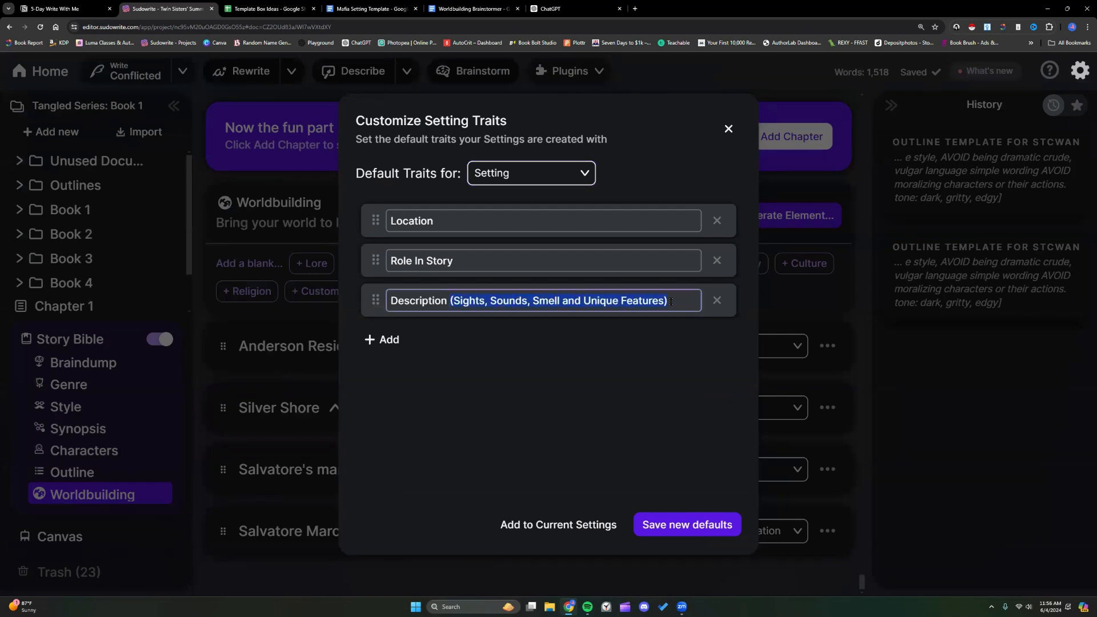
{"action": "left_click", "coordinate": [586, 173]}
{"action": "scroll", "coordinate": [525, 314], "scroll_direction": "down", "scroll_amount": 3}
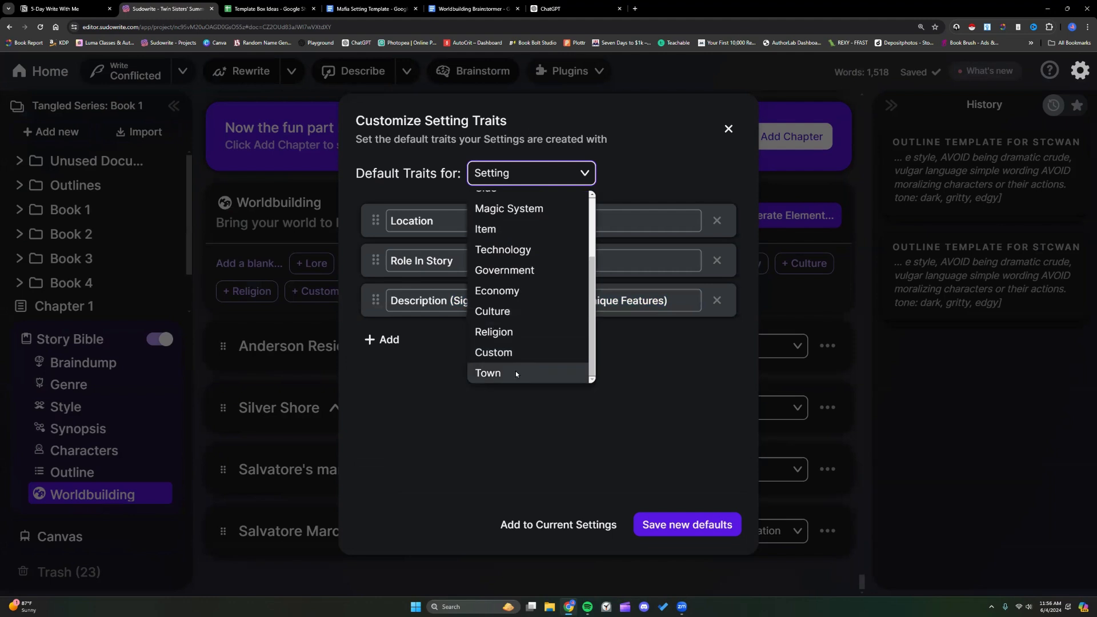
{"action": "left_click", "coordinate": [516, 374]}
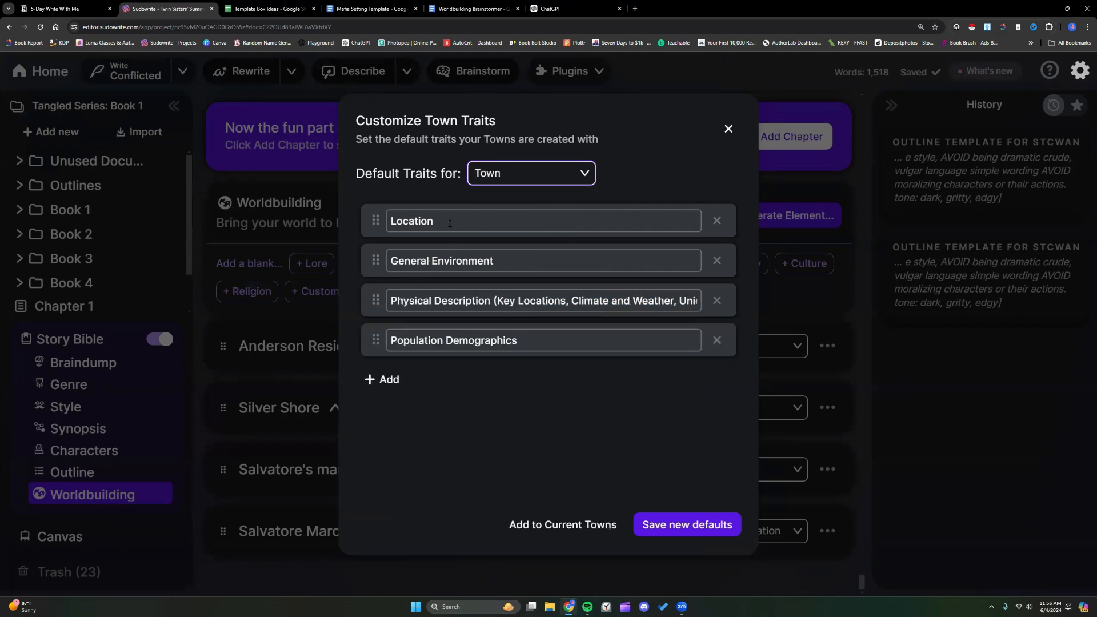
- Insert "Give me 3" before "Key Locations" in the Town's Physical Description trait and read through the rest of the trait
{"action": "left_click", "coordinate": [496, 301]}
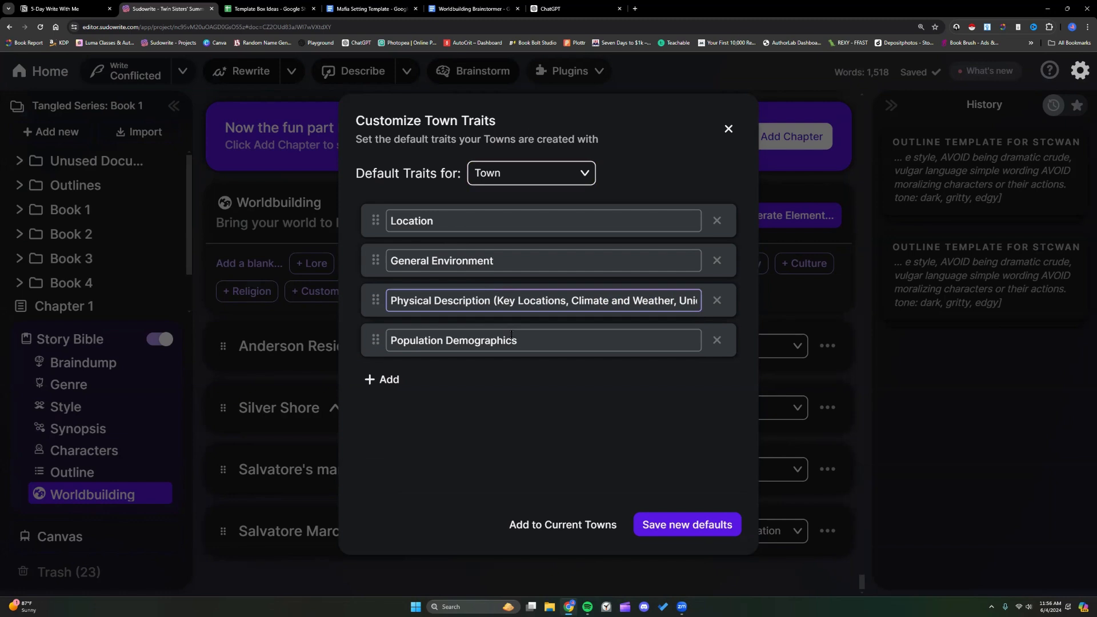
{"action": "type", "text": "Give me 3"}
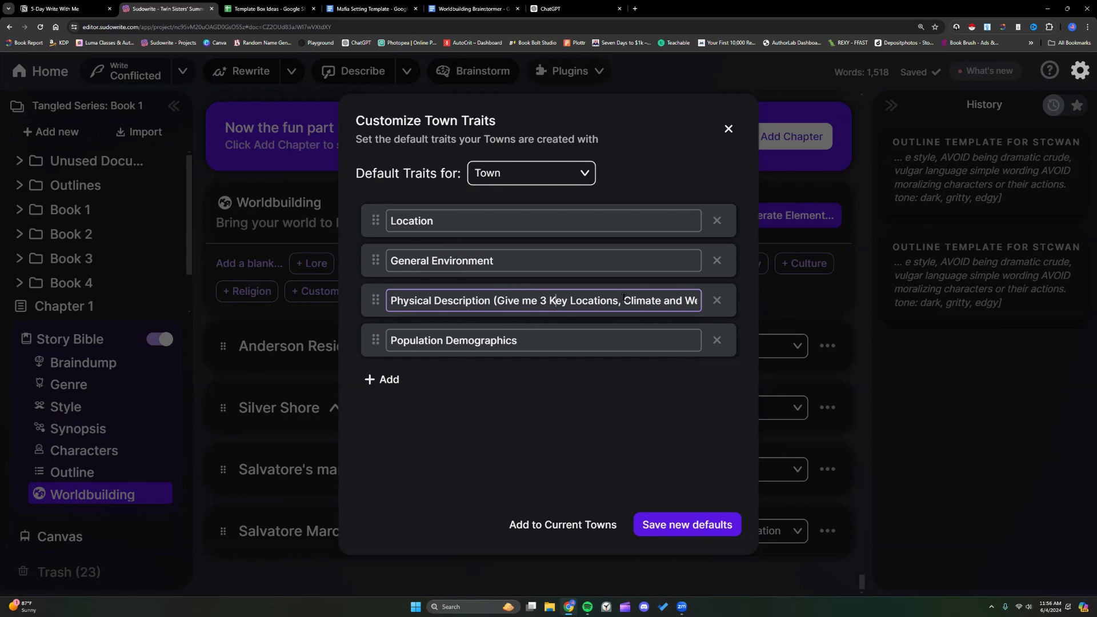
{"action": "key", "text": "Right"}
{"action": "key", "text": "Right"}
{"action": "key", "text": "Right"}
{"action": "key", "text": "Right"}
{"action": "key", "text": "Right"}
{"action": "key", "text": "Right"}
{"action": "key", "text": "Right"}
{"action": "key", "text": "Right"}
{"action": "key", "text": "Right"}
{"action": "key", "text": "Right"}
{"action": "key", "text": "Right"}
{"action": "key", "text": "Right"}
{"action": "key", "text": "Right"}
{"action": "key", "text": "Right"}
{"action": "key", "text": "Right"}
{"action": "key", "text": "Right"}
{"action": "key", "text": "Right"}
{"action": "key", "text": "Right"}
{"action": "key", "text": "Right"}
{"action": "key", "text": "Right"}
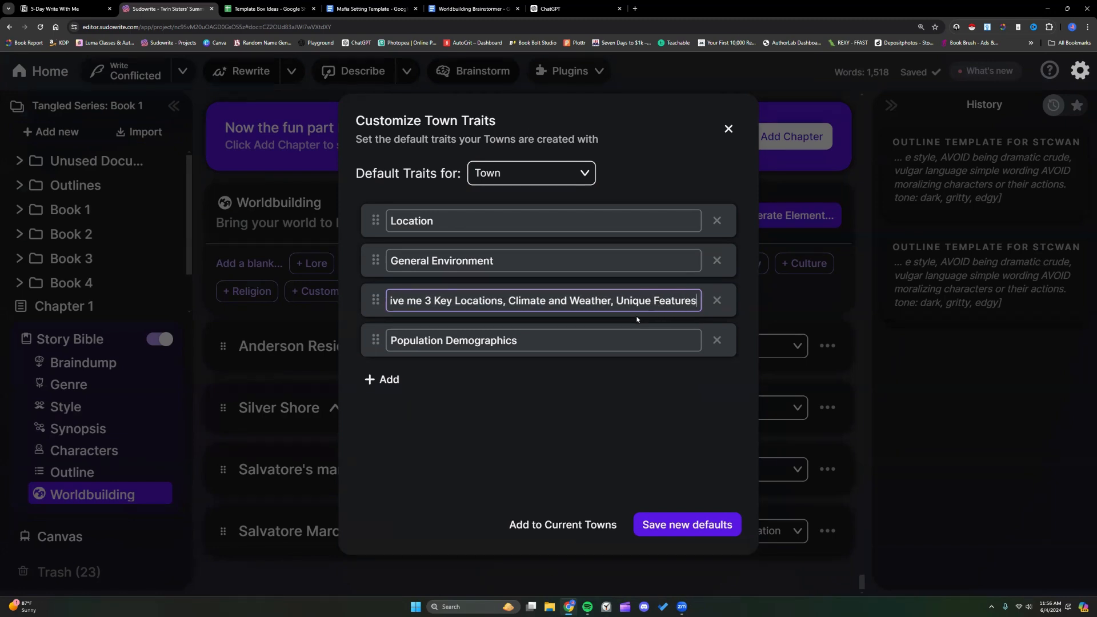
{"action": "key", "text": "Right"}
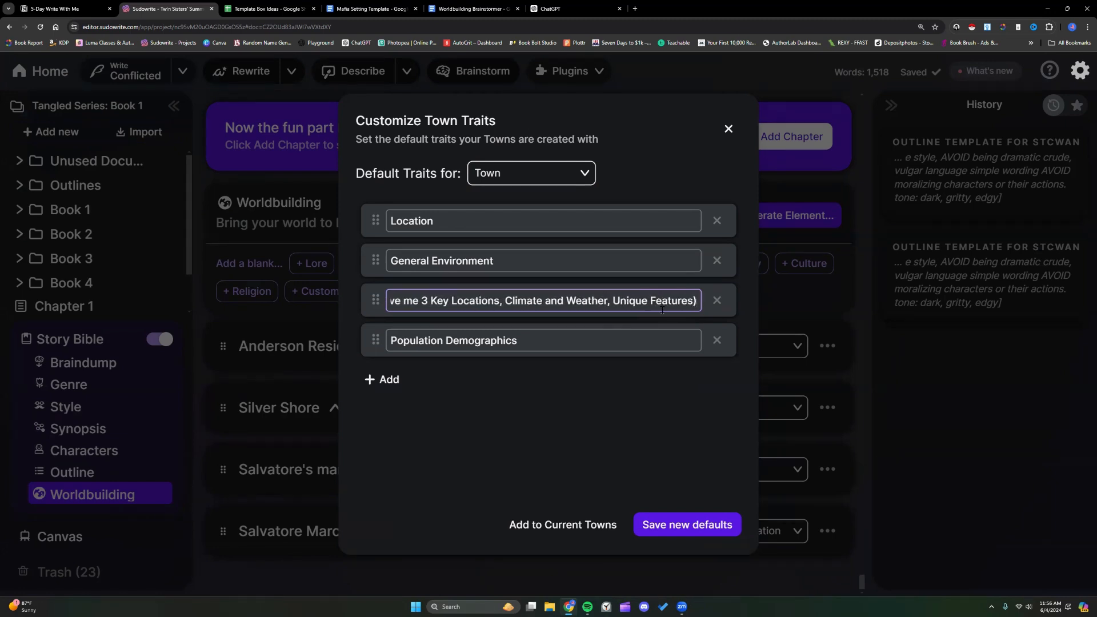
- Remove "Give me 3" from the Town's Physical Description trait and close the trait customization without saving
{"action": "key", "text": "Left"}
{"action": "key", "text": "Left"}
{"action": "key", "text": "Left"}
{"action": "key", "text": "Left"}
{"action": "key", "text": "Left"}
{"action": "key", "text": "Left"}
{"action": "key", "text": "Left"}
{"action": "key", "text": "Left"}
{"action": "key", "text": "Left"}
{"action": "key", "text": "Left"}
{"action": "key", "text": "Left"}
{"action": "key", "text": "Left"}
{"action": "key", "text": "Left"}
{"action": "key", "text": "Left"}
{"action": "key", "text": "Left"}
{"action": "key", "text": "Left"}
{"action": "key", "text": "Left"}
{"action": "key", "text": "Left"}
{"action": "key", "text": "Left"}
{"action": "key", "text": "Left"}
{"action": "key", "text": "Left"}
{"action": "key", "text": "Left"}
{"action": "key", "text": "Left"}
{"action": "key", "text": "Left"}
{"action": "key", "text": "Left"}
{"action": "key", "text": "Left"}
{"action": "key", "text": "Left"}
{"action": "key", "text": "Left"}
{"action": "key", "text": "Left"}
{"action": "key", "text": "Left"}
{"action": "key", "text": "Left"}
{"action": "key", "text": "Left"}
{"action": "key", "text": "Left"}
{"action": "key", "text": "Left"}
{"action": "key", "text": "Left"}
{"action": "key", "text": "Left"}
{"action": "key", "text": "Left"}
{"action": "key", "text": "Left"}
{"action": "key", "text": "Left"}
{"action": "key", "text": "Left"}
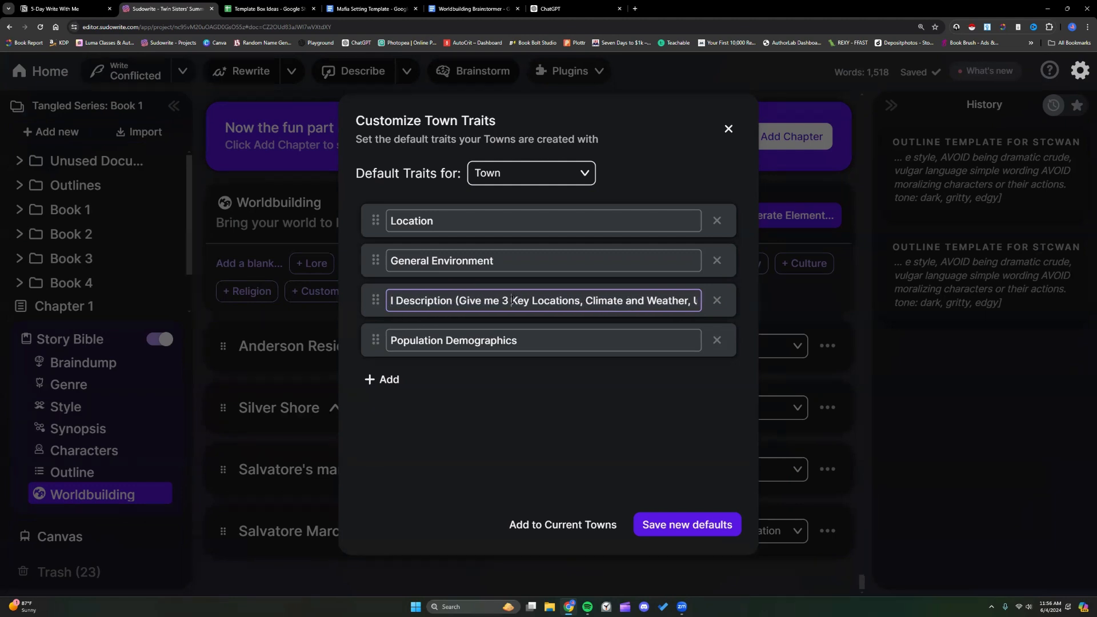
{"action": "key", "text": "BackSpace"}
{"action": "key", "text": "BackSpace"}
{"action": "key", "text": "BackSpace"}
{"action": "key", "text": "BackSpace"}
{"action": "key", "text": "BackSpace"}
{"action": "key", "text": "BackSpace"}
{"action": "key", "text": "BackSpace"}
{"action": "key", "text": "BackSpace"}
{"action": "key", "text": "BackSpace"}
{"action": "key", "text": "BackSpace"}
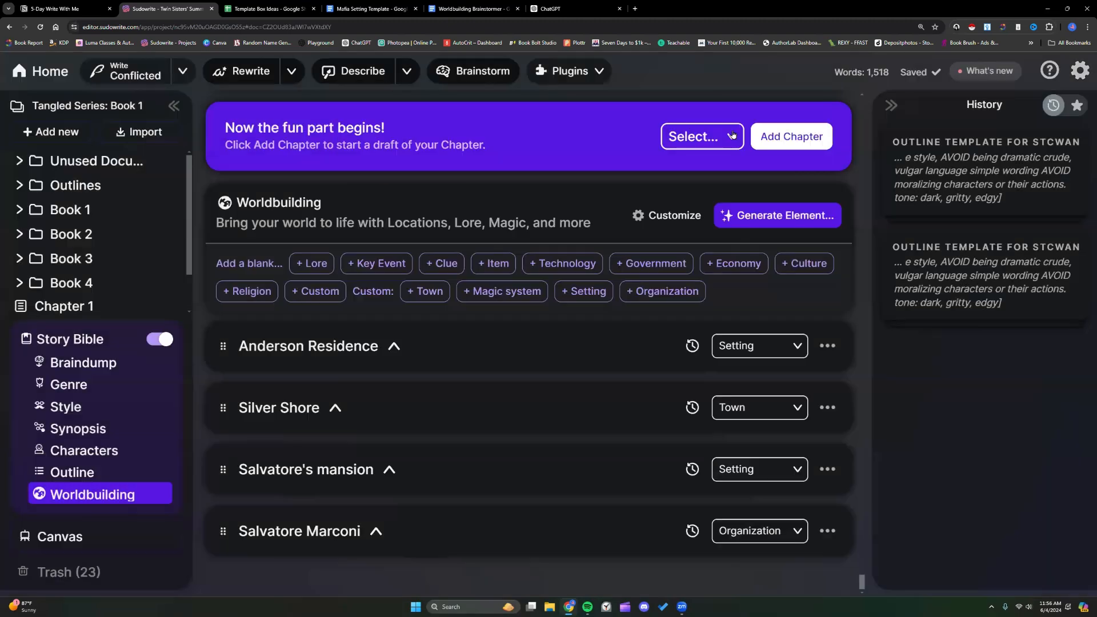
{"action": "left_click", "coordinate": [728, 129]}
- Expand the Silver Shore town element and highlight its name and the entries in its Other Names field
{"action": "left_click", "coordinate": [333, 410]}
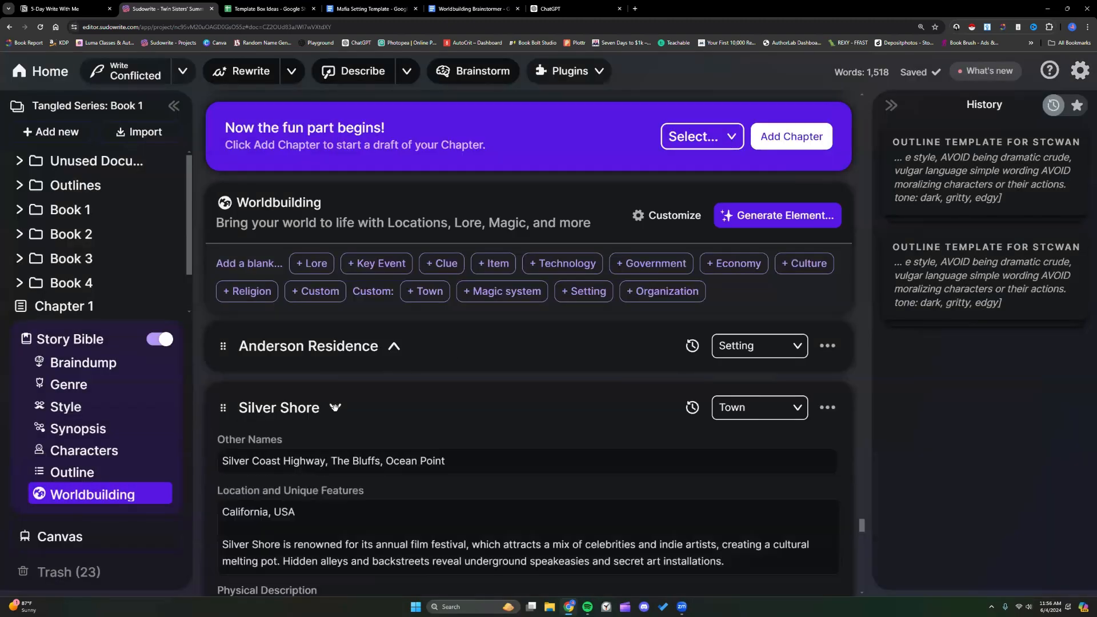
{"action": "scroll", "coordinate": [335, 394], "scroll_direction": "down", "scroll_amount": 5}
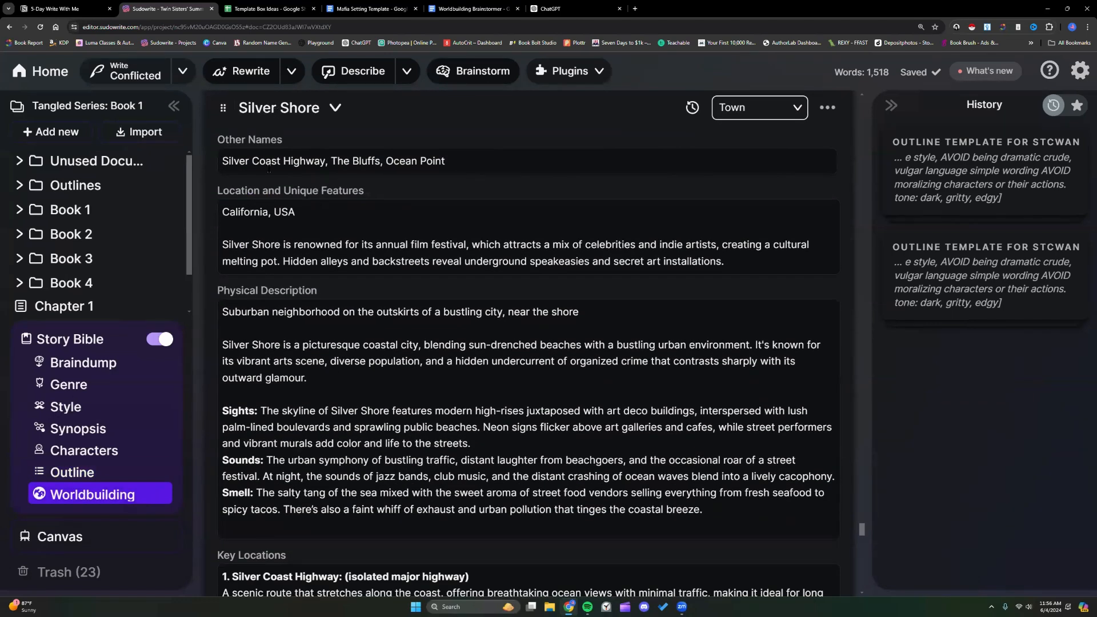
{"action": "left_click_drag", "start_coordinate": [222, 160], "coordinate": [444, 156]}
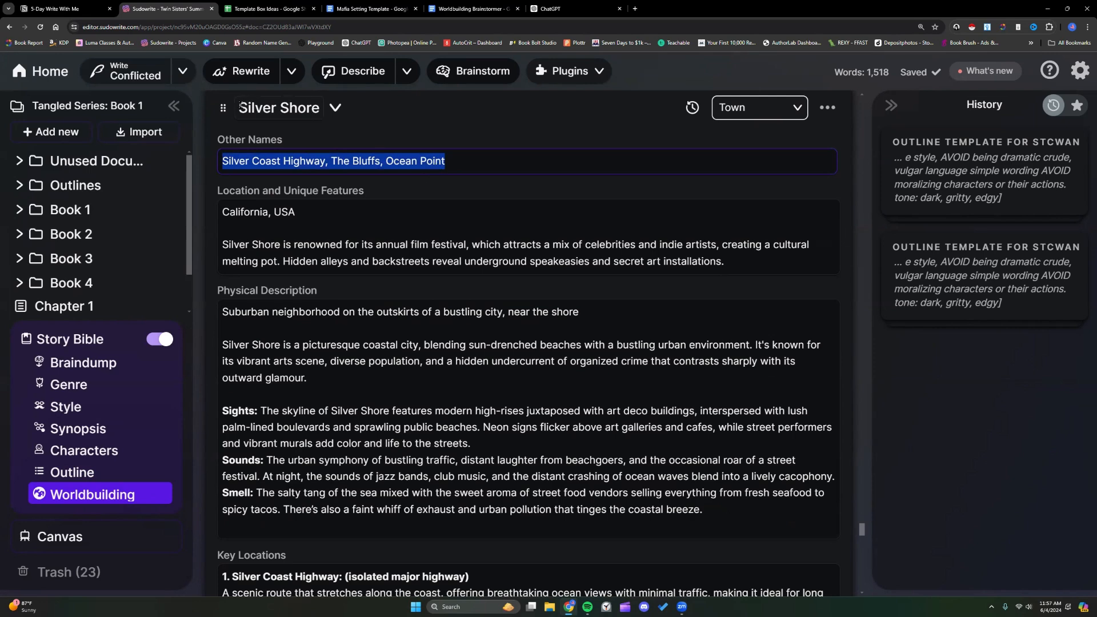
{"action": "left_click_drag", "start_coordinate": [240, 107], "coordinate": [330, 127]}
{"action": "left_click_drag", "start_coordinate": [479, 155], "coordinate": [220, 163]}
{"action": "left_click", "coordinate": [361, 233]}
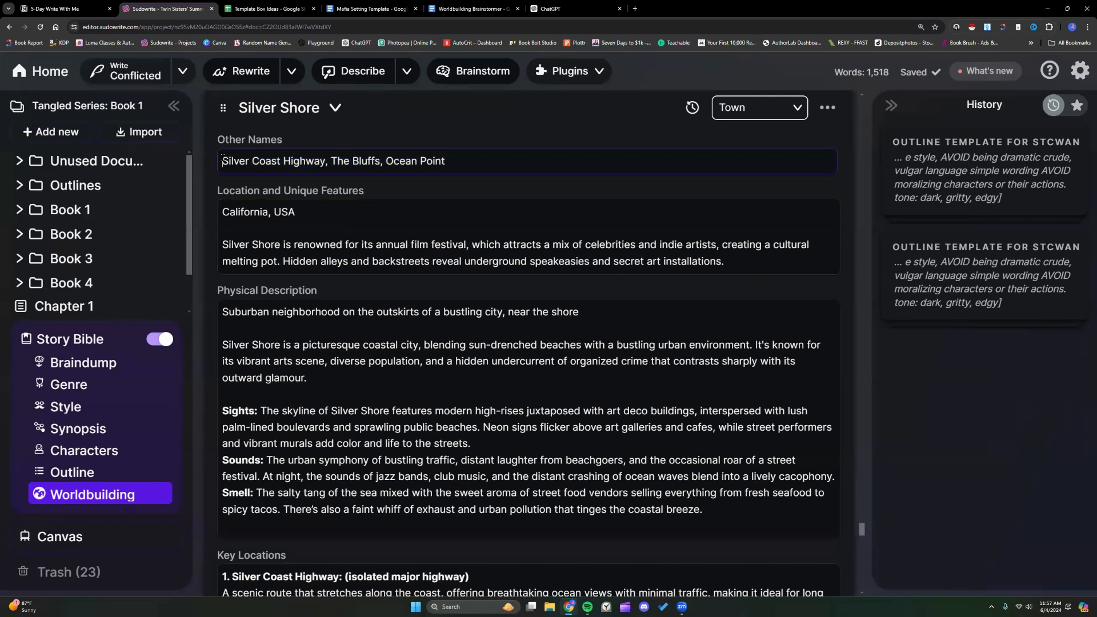
- Compare Silver Shore's Other Names entries, starting with Silver Coast Highway, with the places described in its Key Locations trait
{"action": "left_click_drag", "start_coordinate": [222, 157], "coordinate": [324, 161]}
{"action": "scroll", "coordinate": [282, 240], "scroll_direction": "down", "scroll_amount": 7}
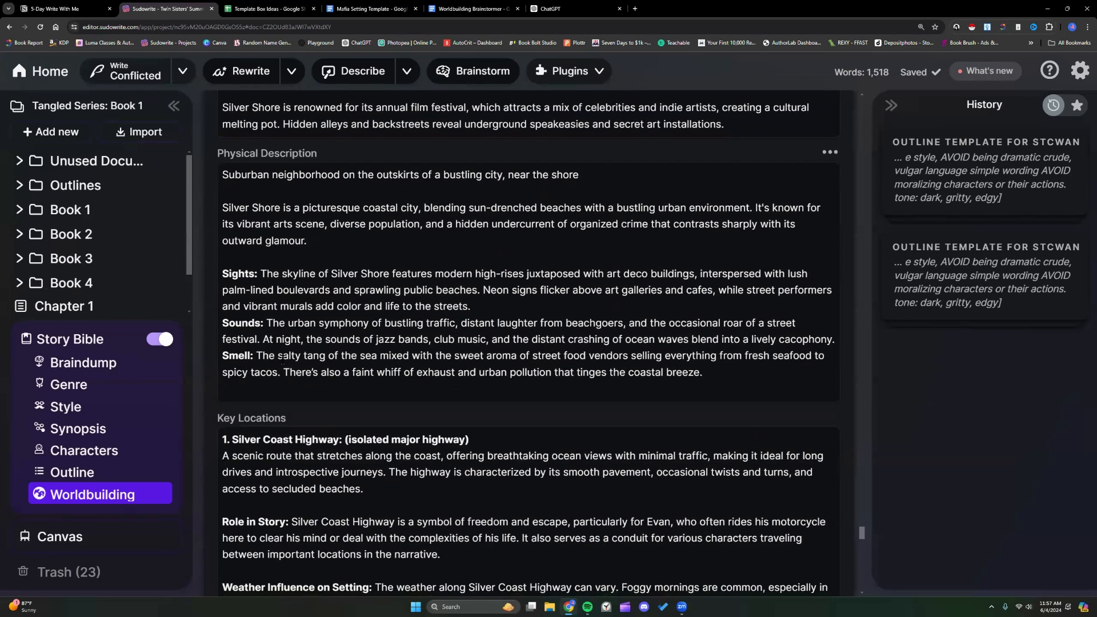
{"action": "scroll", "coordinate": [291, 353], "scroll_direction": "down", "scroll_amount": 3}
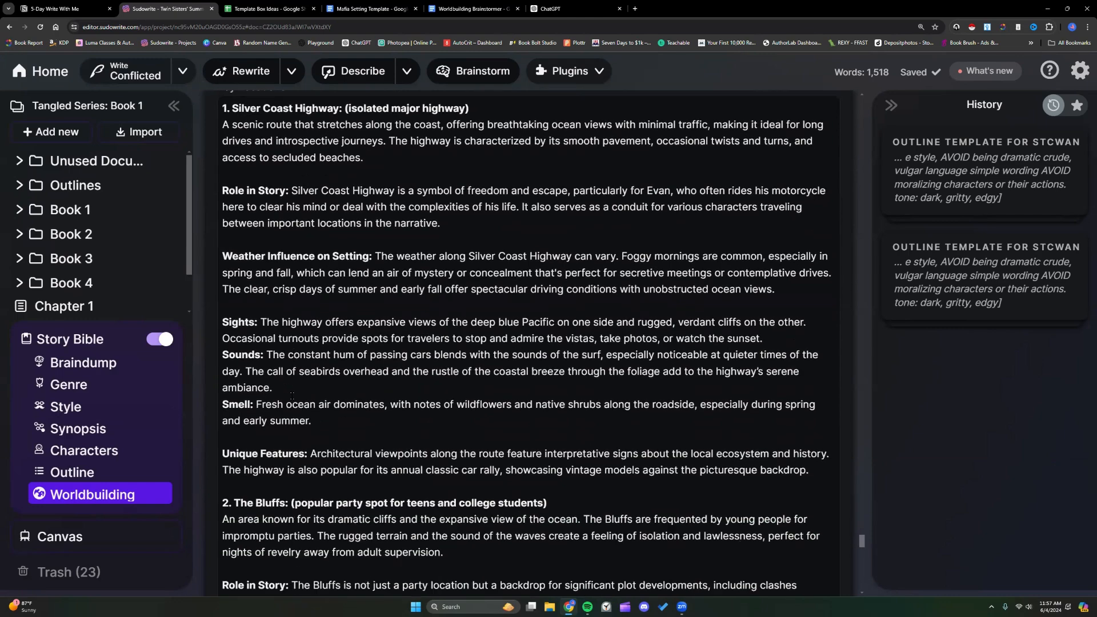
{"action": "scroll", "coordinate": [292, 371], "scroll_direction": "up", "scroll_amount": 8}
{"action": "scroll", "coordinate": [292, 394], "scroll_direction": "up", "scroll_amount": 4}
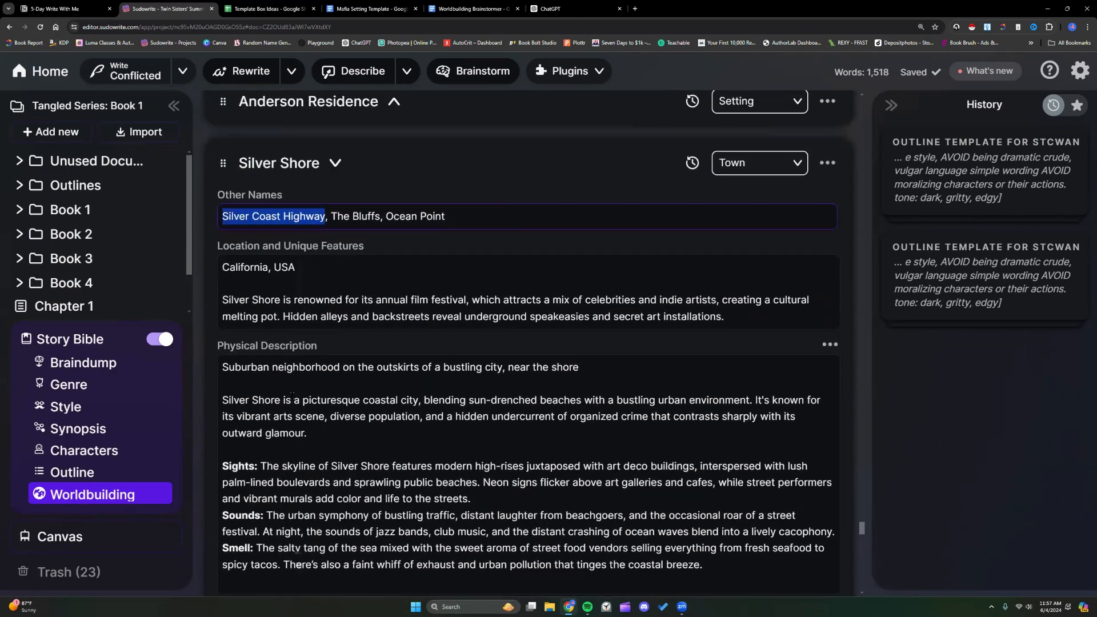
{"action": "left_click", "coordinate": [332, 246]}
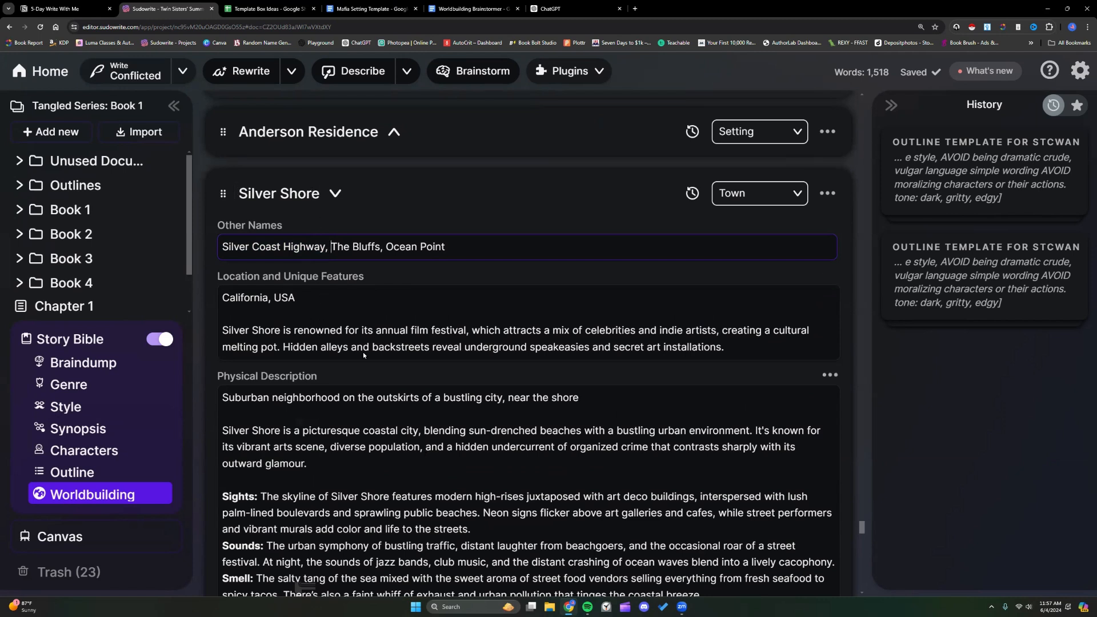
{"action": "left_click_drag", "start_coordinate": [222, 246], "coordinate": [445, 246]}
{"action": "left_click", "coordinate": [469, 250]}
- Read through Silver Shore's Physical Description, Key Locations, Population Demographics, and Climate and Weather traits
{"action": "scroll", "coordinate": [562, 256], "scroll_direction": "down", "scroll_amount": 4}
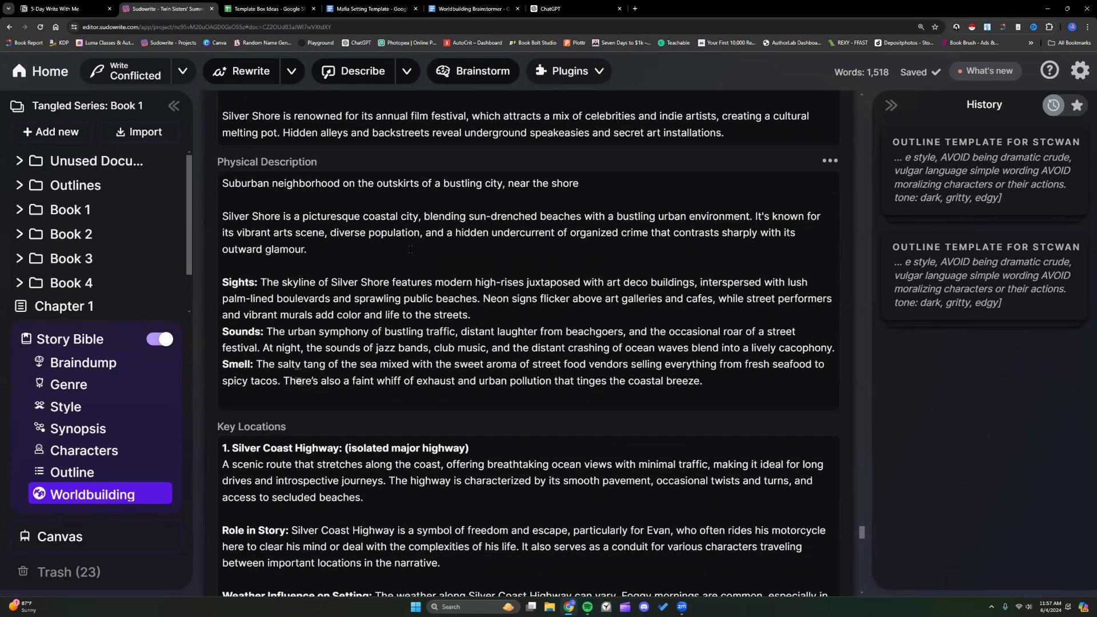
{"action": "scroll", "coordinate": [412, 267], "scroll_direction": "down", "scroll_amount": 6}
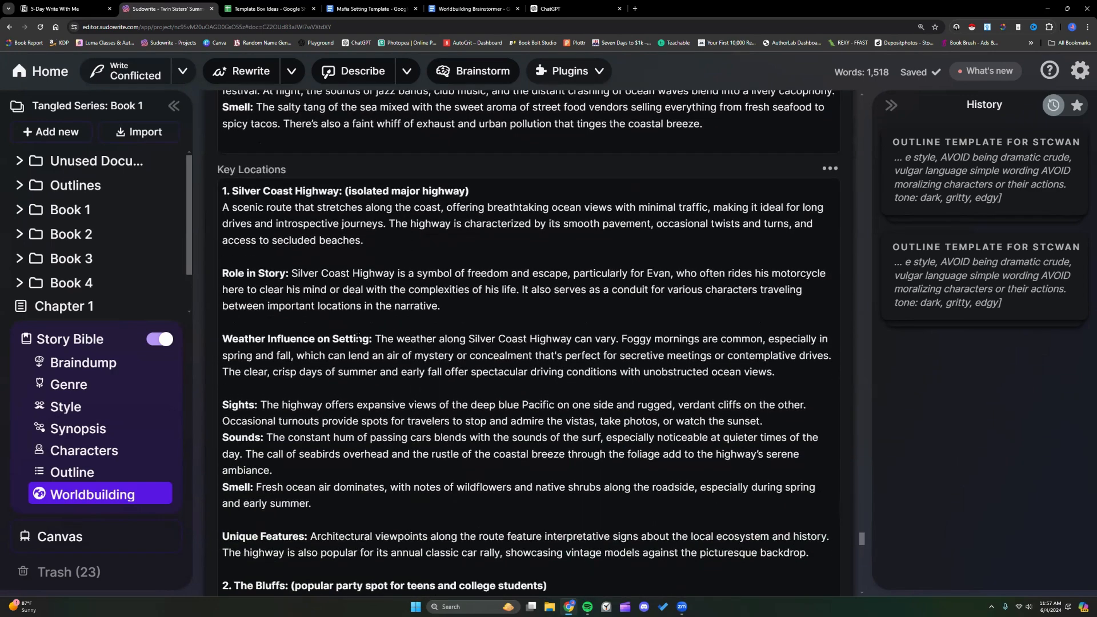
{"action": "scroll", "coordinate": [353, 339], "scroll_direction": "down", "scroll_amount": 10}
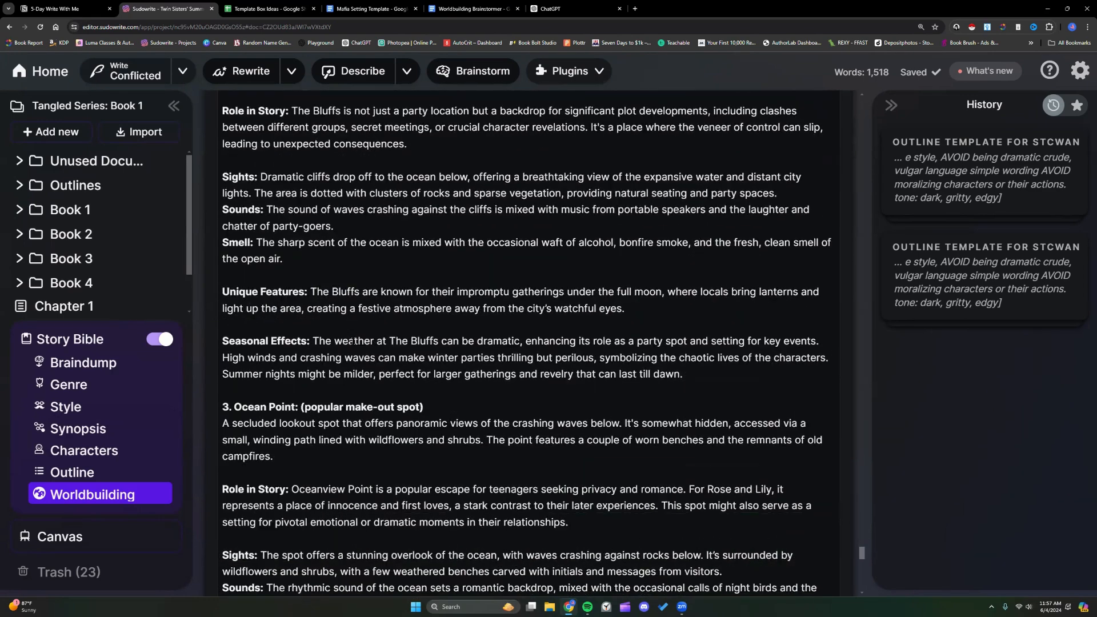
{"action": "scroll", "coordinate": [352, 342], "scroll_direction": "down", "scroll_amount": 3}
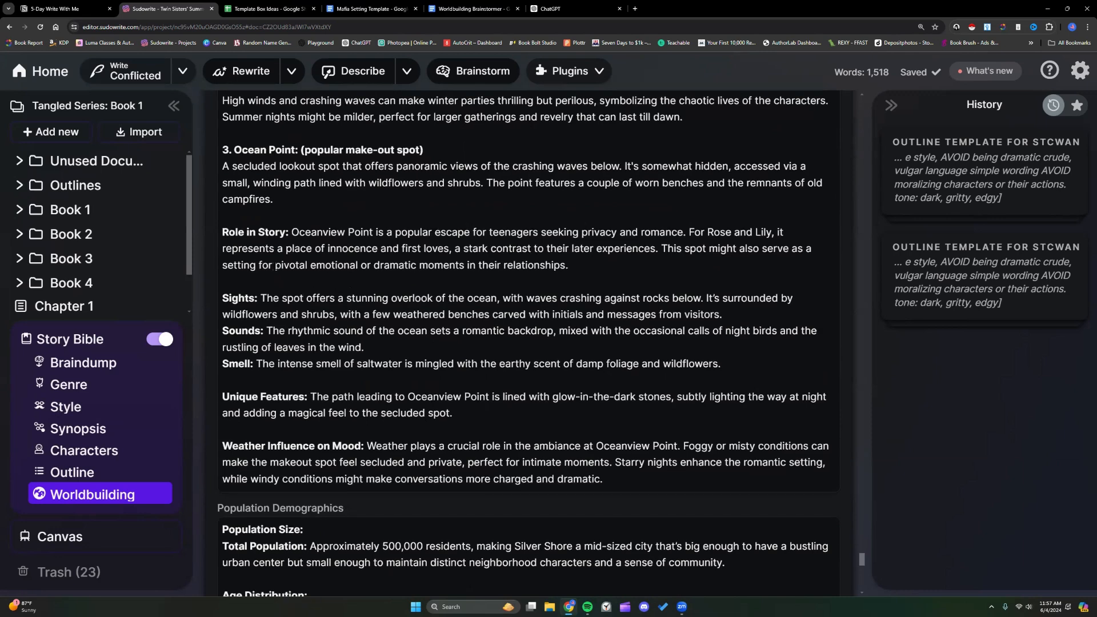
{"action": "scroll", "coordinate": [275, 267], "scroll_direction": "down", "scroll_amount": 2}
{"action": "scroll", "coordinate": [275, 267], "scroll_direction": "up", "scroll_amount": 2}
{"action": "scroll", "coordinate": [275, 267], "scroll_direction": "down", "scroll_amount": 8}
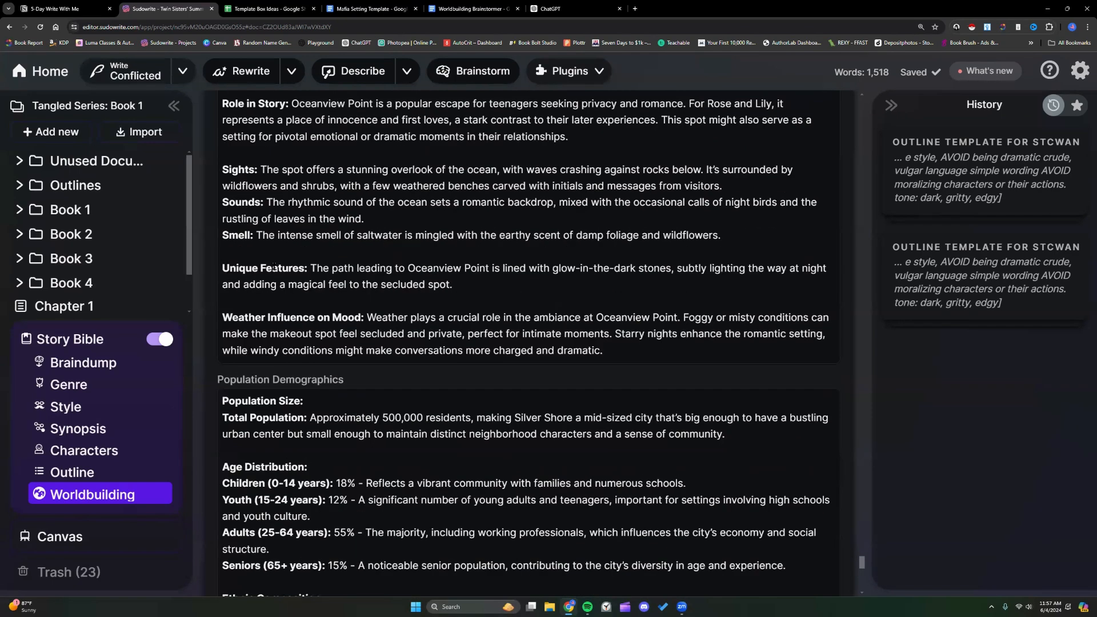
{"action": "scroll", "coordinate": [273, 267], "scroll_direction": "down", "scroll_amount": 8}
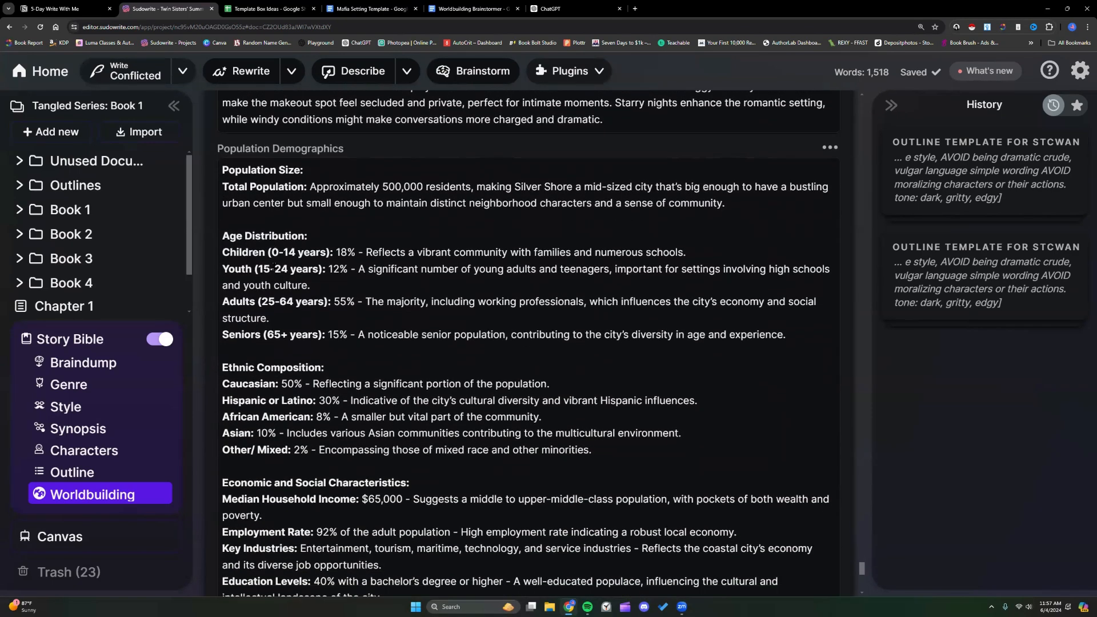
{"action": "scroll", "coordinate": [273, 267], "scroll_direction": "down", "scroll_amount": 3}
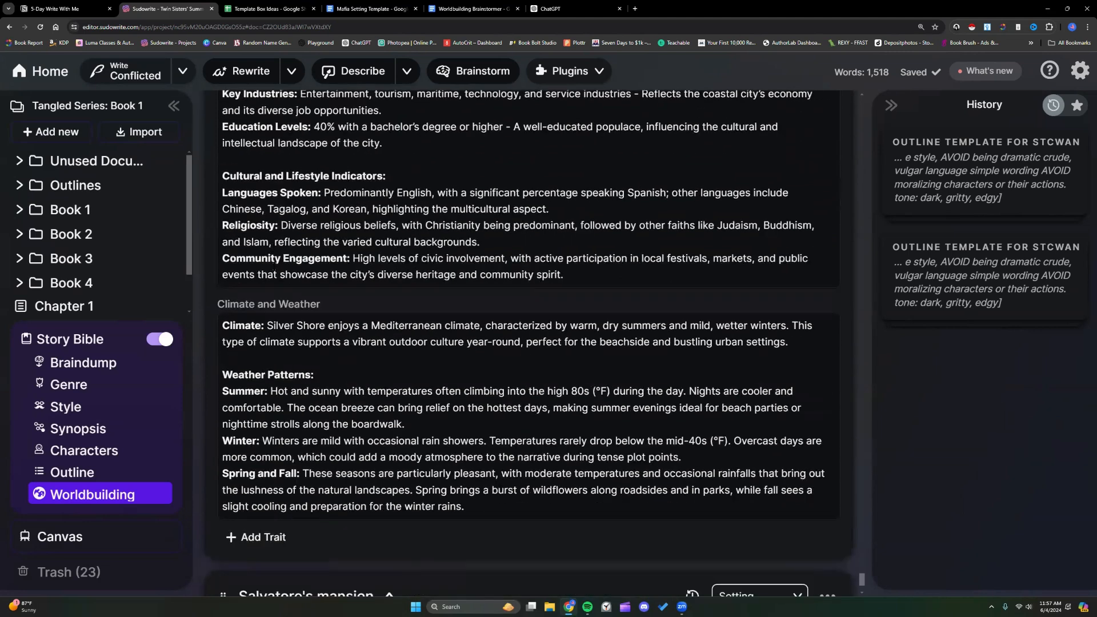
{"action": "scroll", "coordinate": [275, 273], "scroll_direction": "down", "scroll_amount": 3}
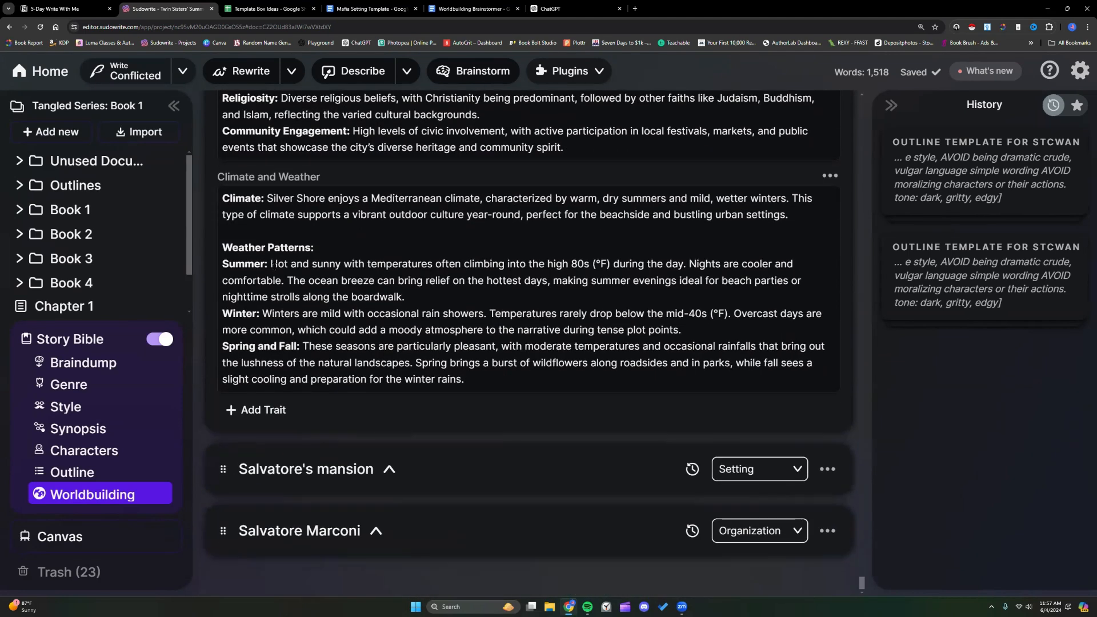
- Expand the Salvatore's mansion setting, review its Location, Role In Story and Description traits, and collapse it again
{"action": "left_click", "coordinate": [377, 479]}
{"action": "scroll", "coordinate": [388, 411], "scroll_direction": "down", "scroll_amount": 9}
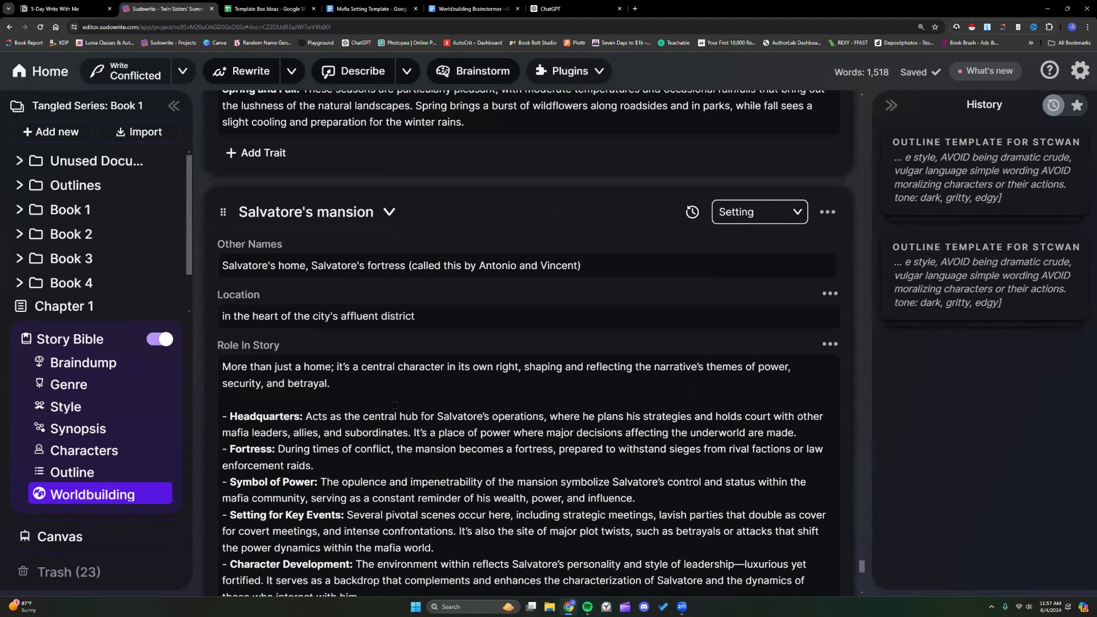
{"action": "scroll", "coordinate": [395, 405], "scroll_direction": "down", "scroll_amount": 2}
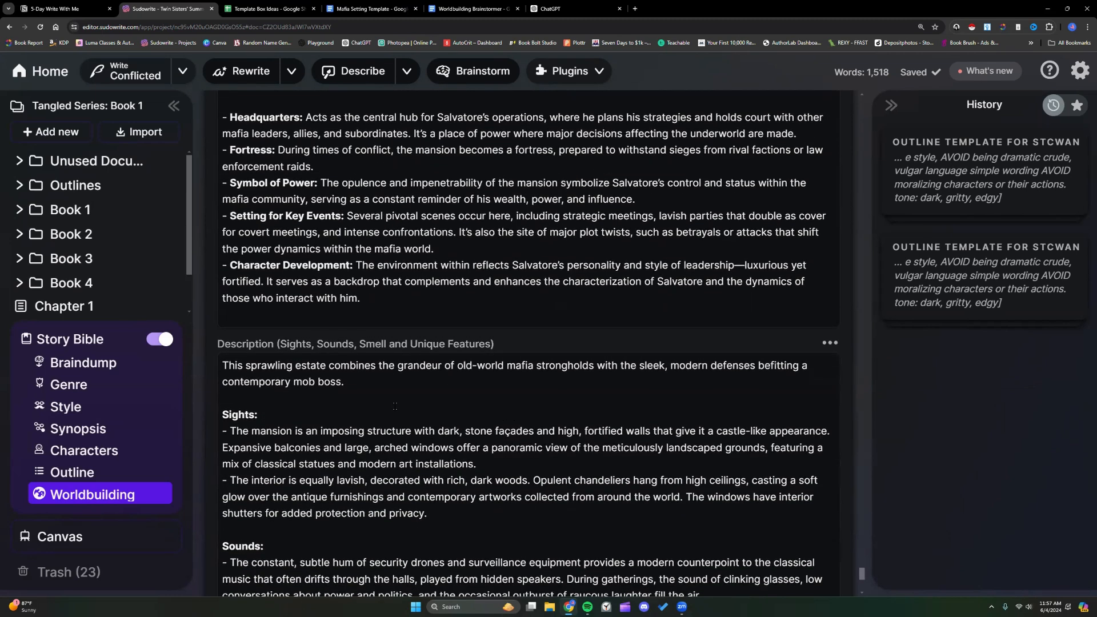
{"action": "scroll", "coordinate": [395, 406], "scroll_direction": "up", "scroll_amount": 5}
{"action": "scroll", "coordinate": [483, 334], "scroll_direction": "down", "scroll_amount": 4}
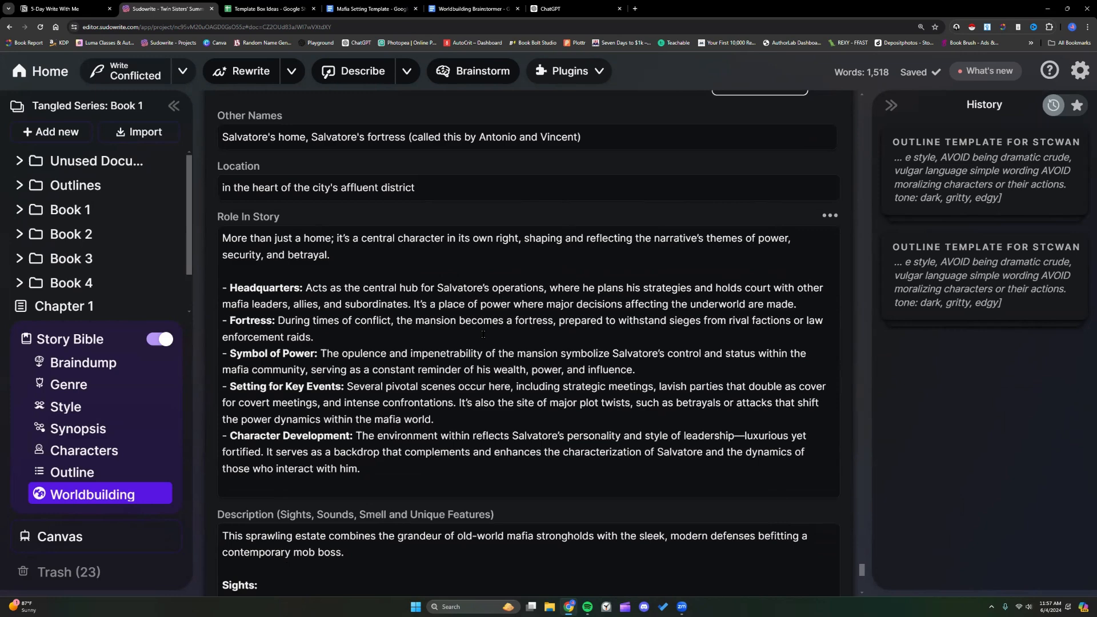
{"action": "scroll", "coordinate": [483, 334], "scroll_direction": "down", "scroll_amount": 3}
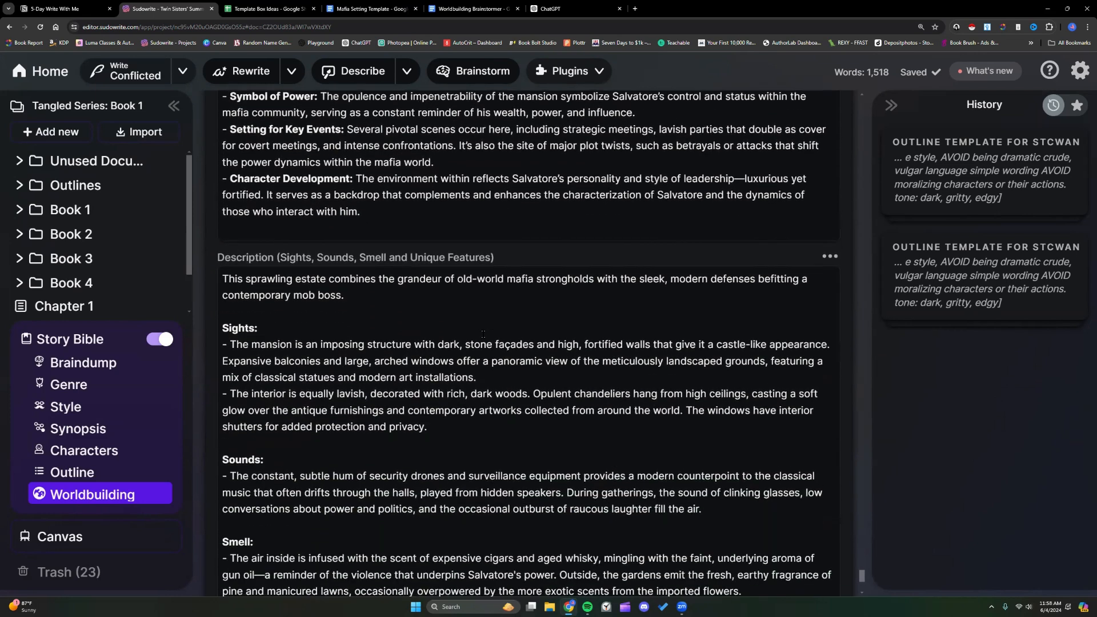
{"action": "scroll", "coordinate": [483, 334], "scroll_direction": "up", "scroll_amount": 1}
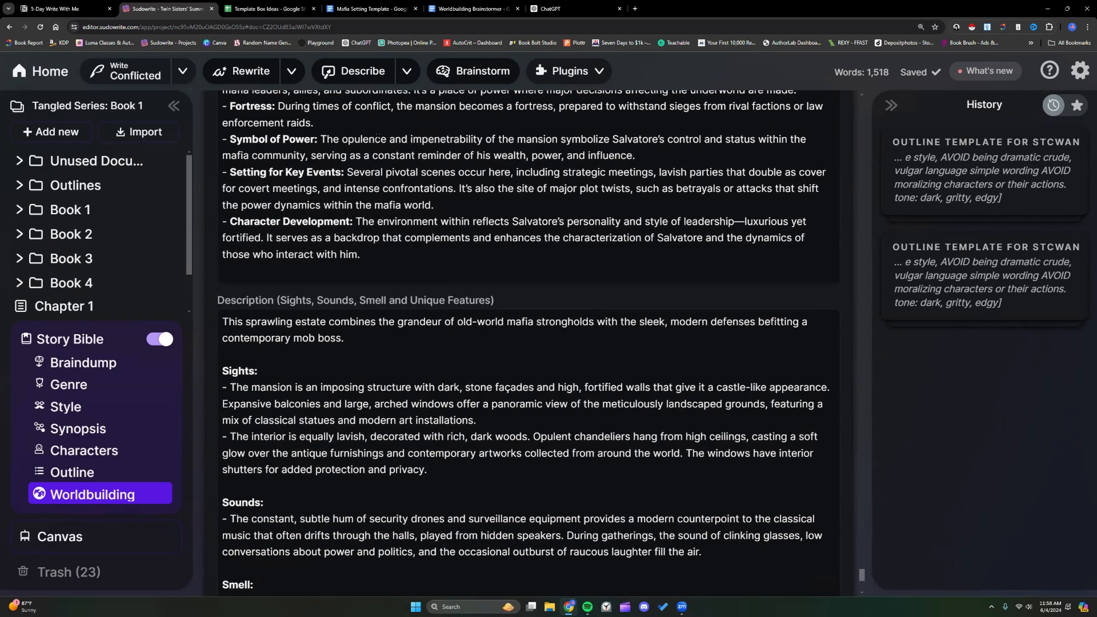
{"action": "scroll", "coordinate": [366, 245], "scroll_direction": "down", "scroll_amount": 5}
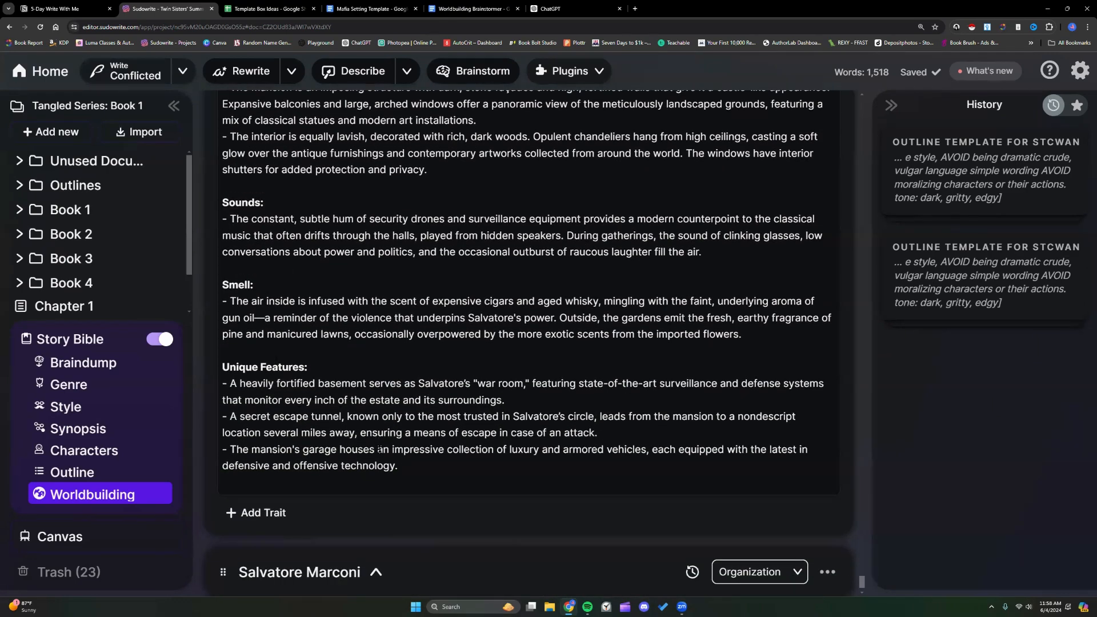
{"action": "scroll", "coordinate": [378, 450], "scroll_direction": "down", "scroll_amount": 1}
{"action": "scroll", "coordinate": [377, 450], "scroll_direction": "up", "scroll_amount": 8}
{"action": "scroll", "coordinate": [377, 448], "scroll_direction": "up", "scroll_amount": 8}
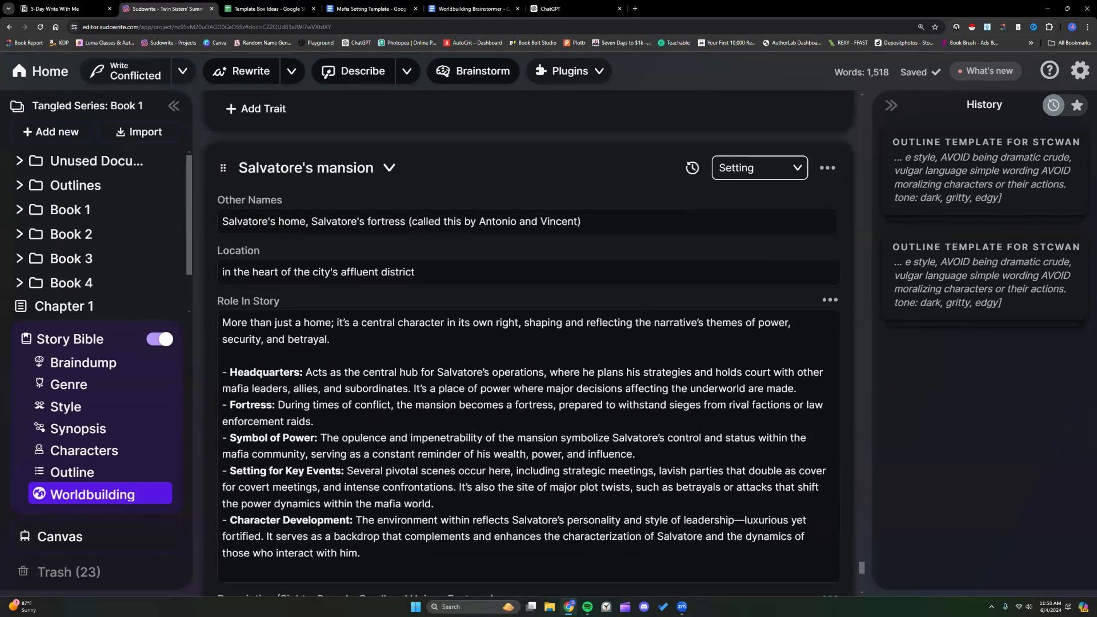
{"action": "left_click", "coordinate": [389, 343]}
- Leave the Tangled Series: Book 1 project for the project overview and open the Write With Me Project
{"action": "scroll", "coordinate": [390, 350], "scroll_direction": "up", "scroll_amount": 18}
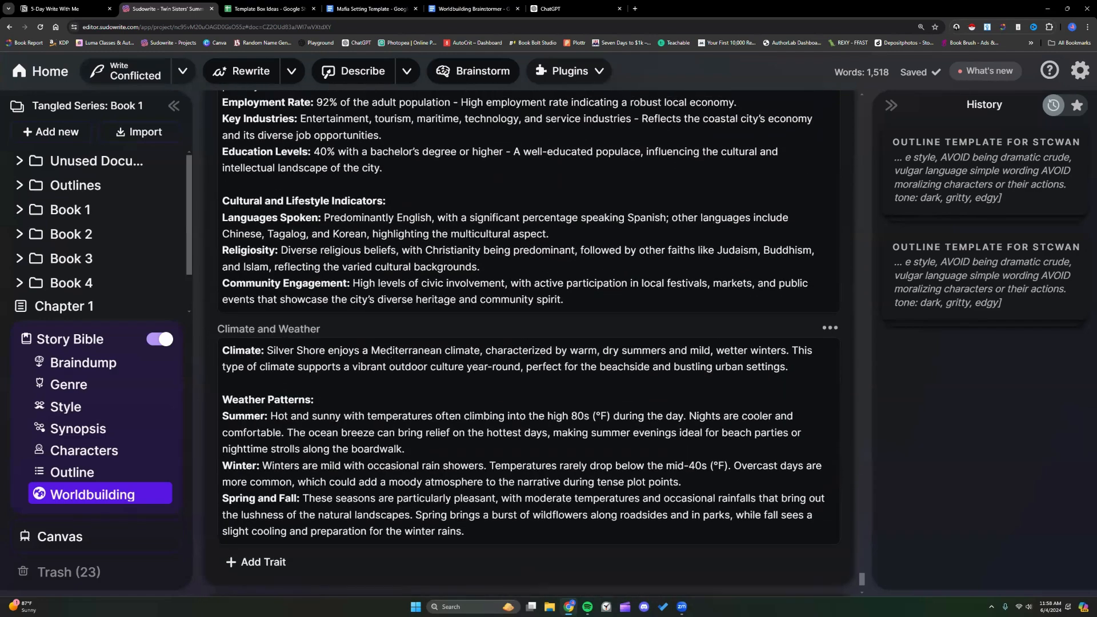
{"action": "scroll", "coordinate": [389, 350], "scroll_direction": "up", "scroll_amount": 4}
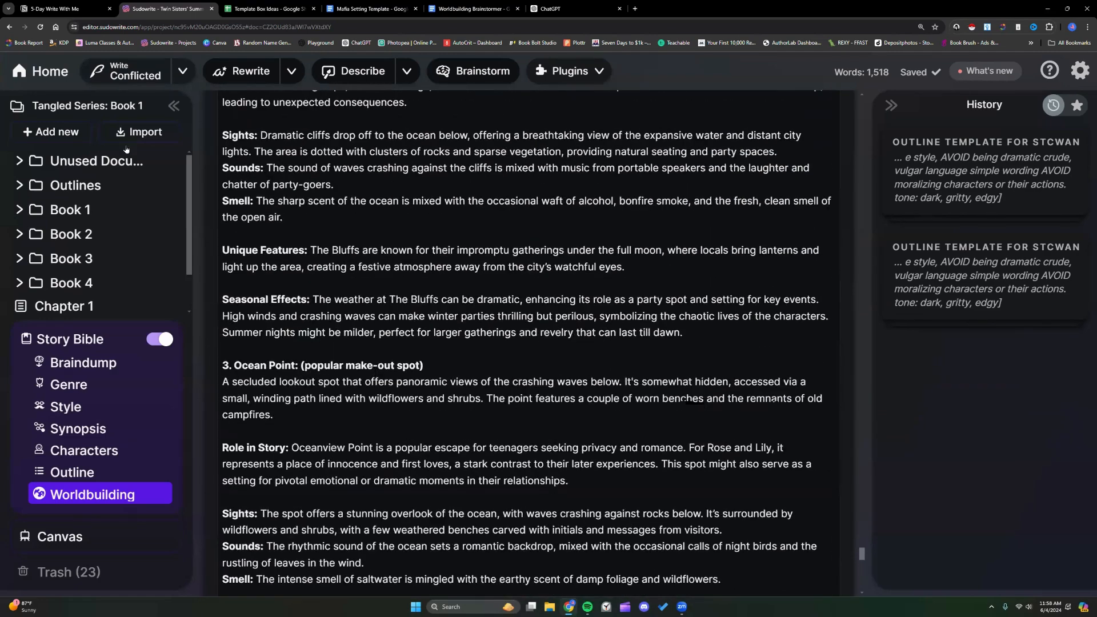
{"action": "left_click", "coordinate": [49, 71]}
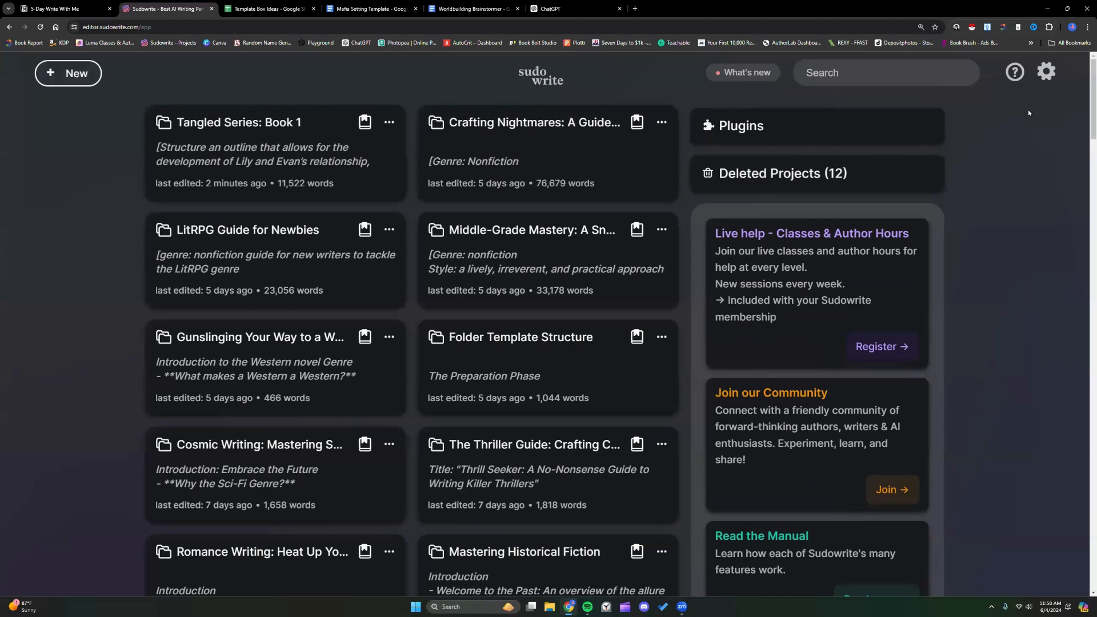
{"action": "left_click", "coordinate": [1047, 72]}
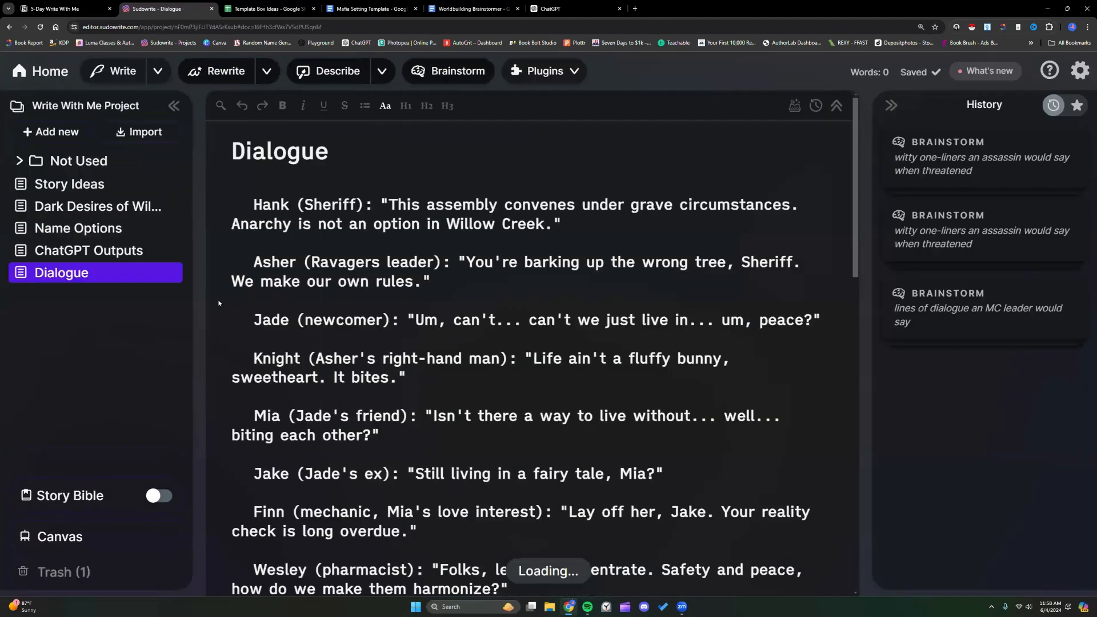
- Turn on the Story Bible for the project and collapse The Ravagers element in its Worldbuilding section
{"action": "left_click", "coordinate": [159, 495]}
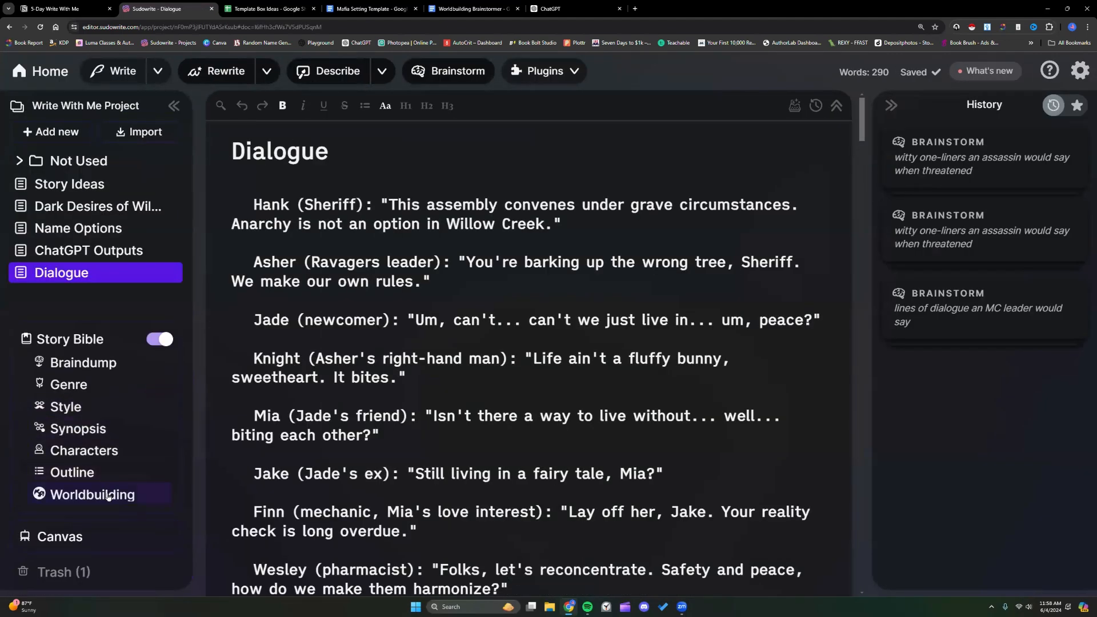
{"action": "left_click", "coordinate": [91, 495]}
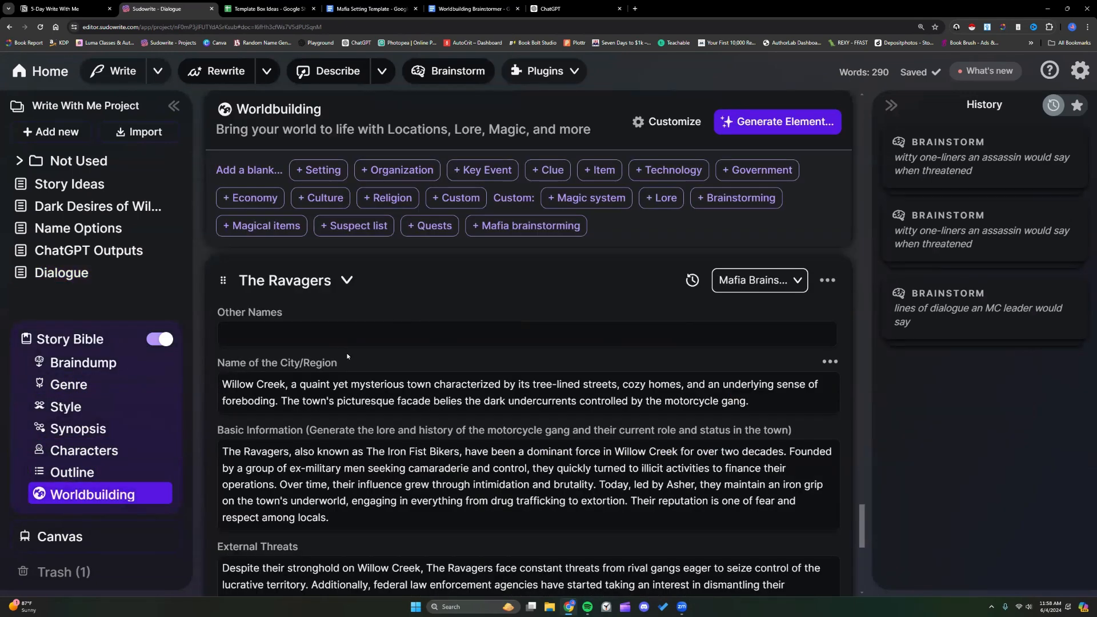
{"action": "scroll", "coordinate": [347, 355], "scroll_direction": "down", "scroll_amount": 2}
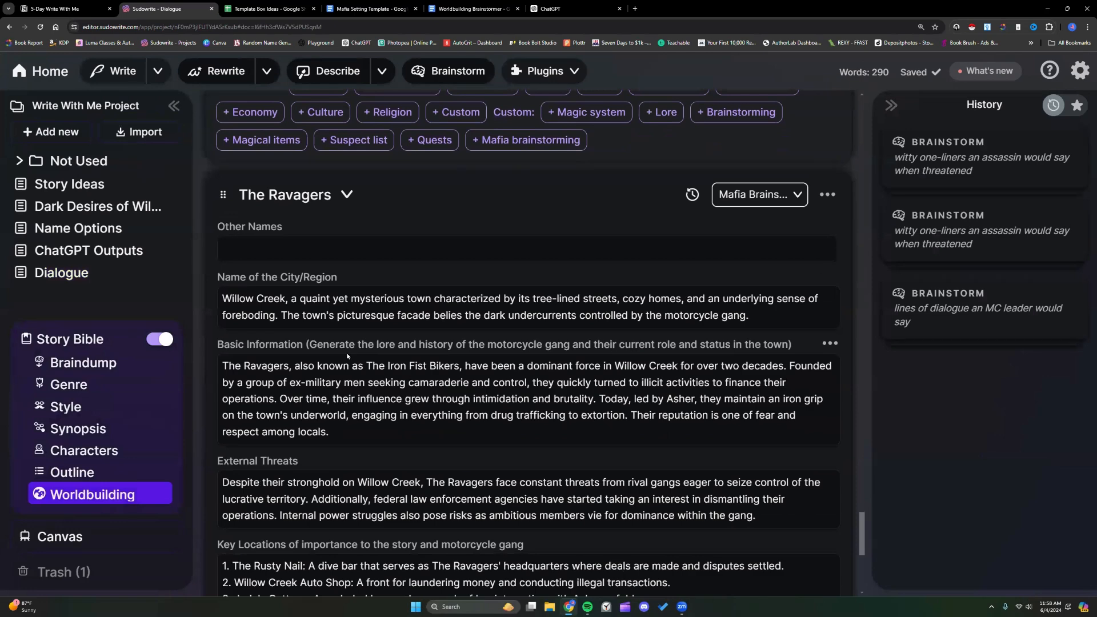
{"action": "left_click", "coordinate": [347, 194]}
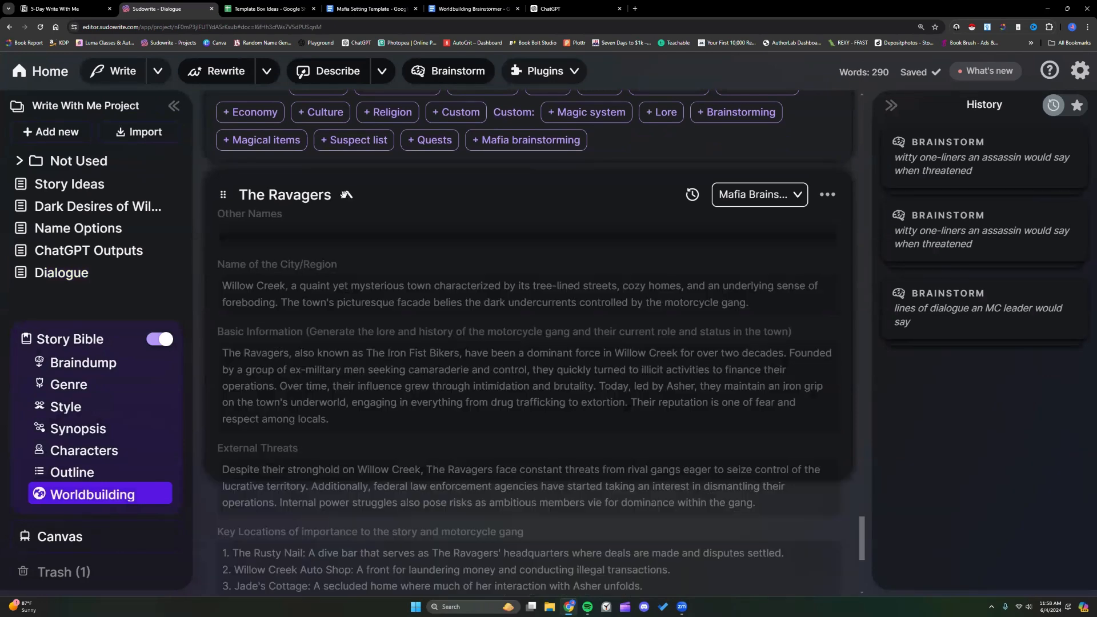